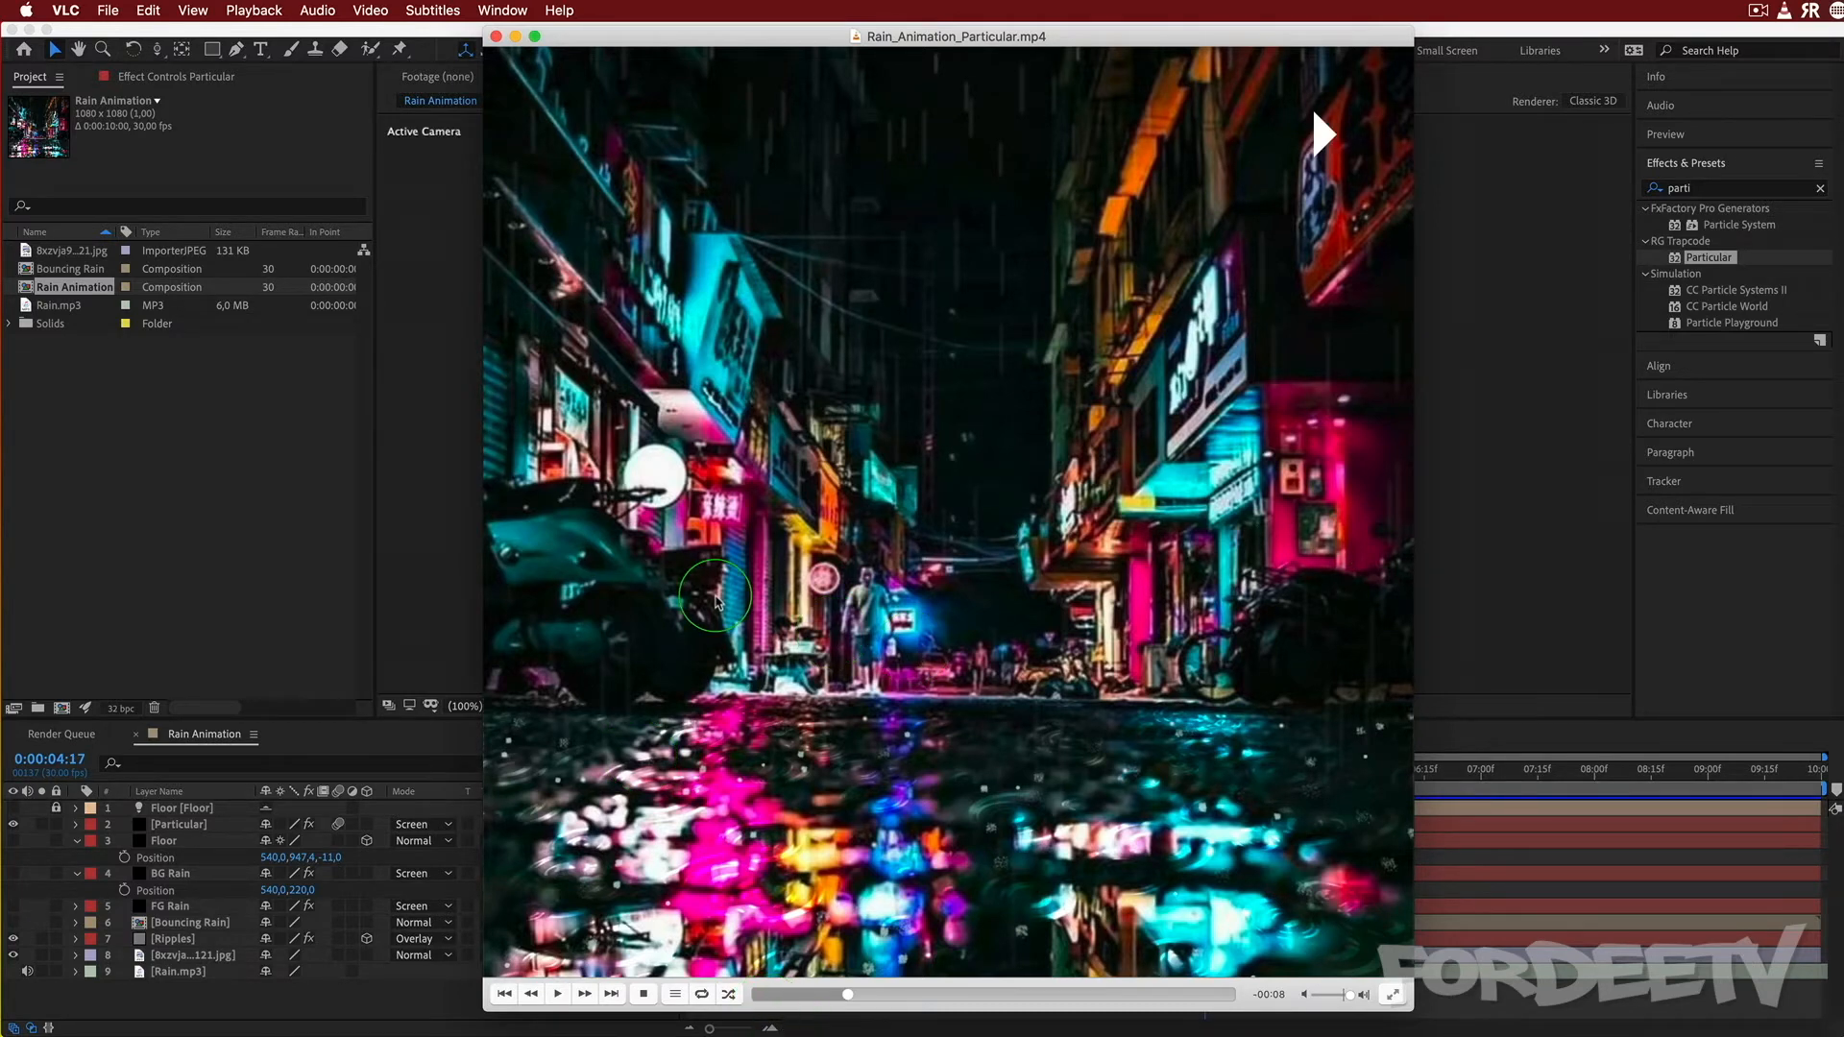
# Play the finished Rain_Animation_Particular.mp4 reference video and switch back to After Effects.
pyautogui.press('space')
pyautogui.press('space')
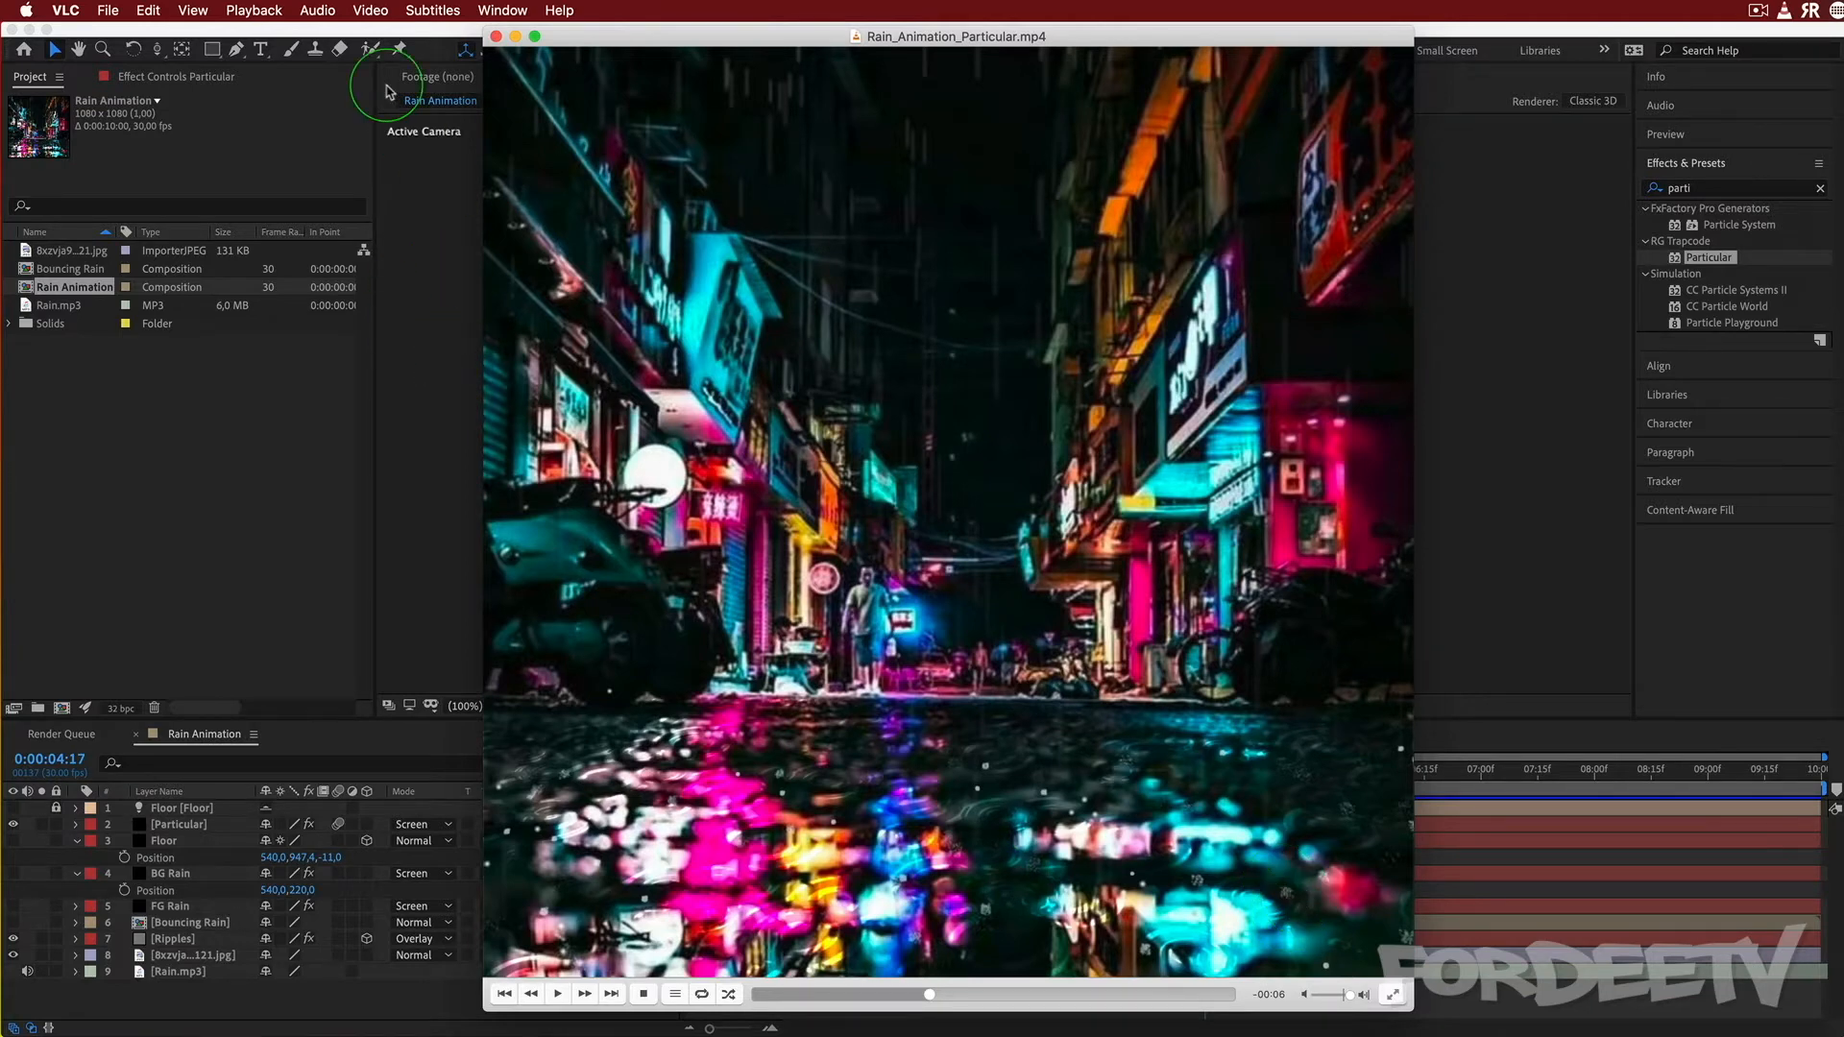
pyautogui.click(394, 38)
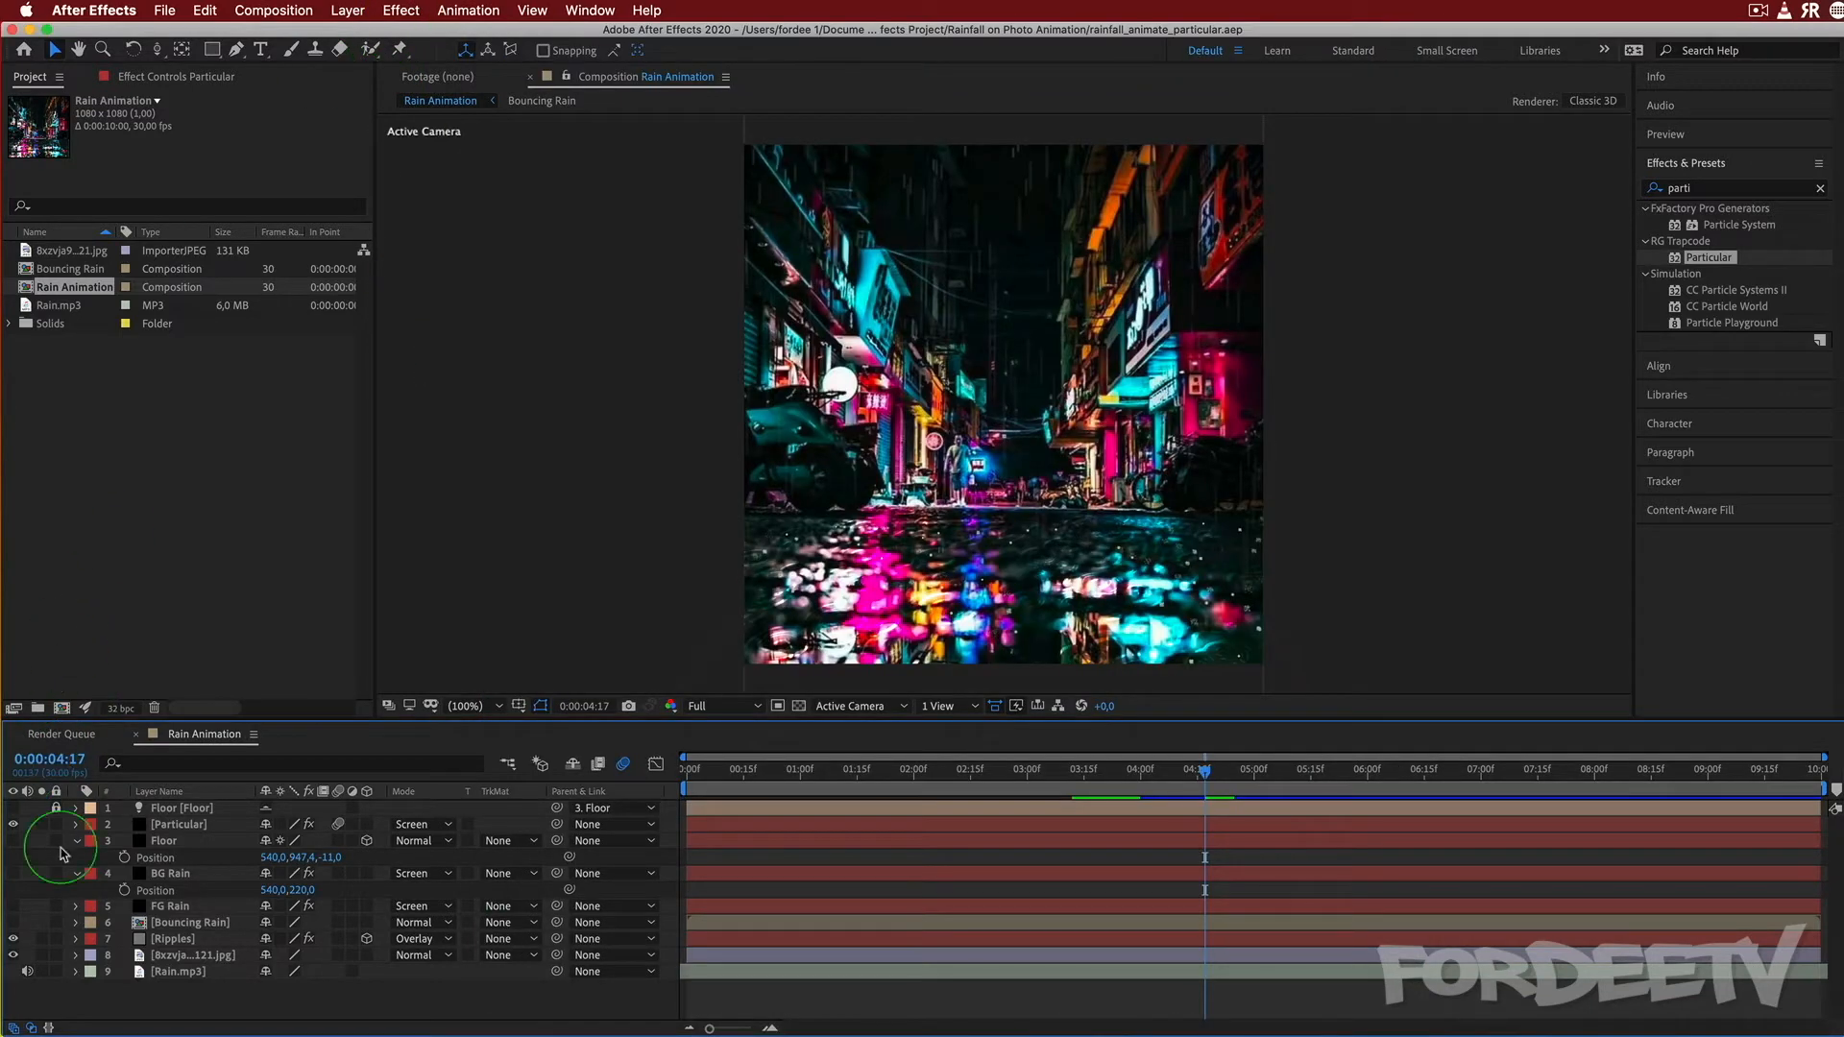
# Unlock the Floor [Floor] layer and delete it together with the Particular and Floor layers.
pyautogui.click(56, 808)
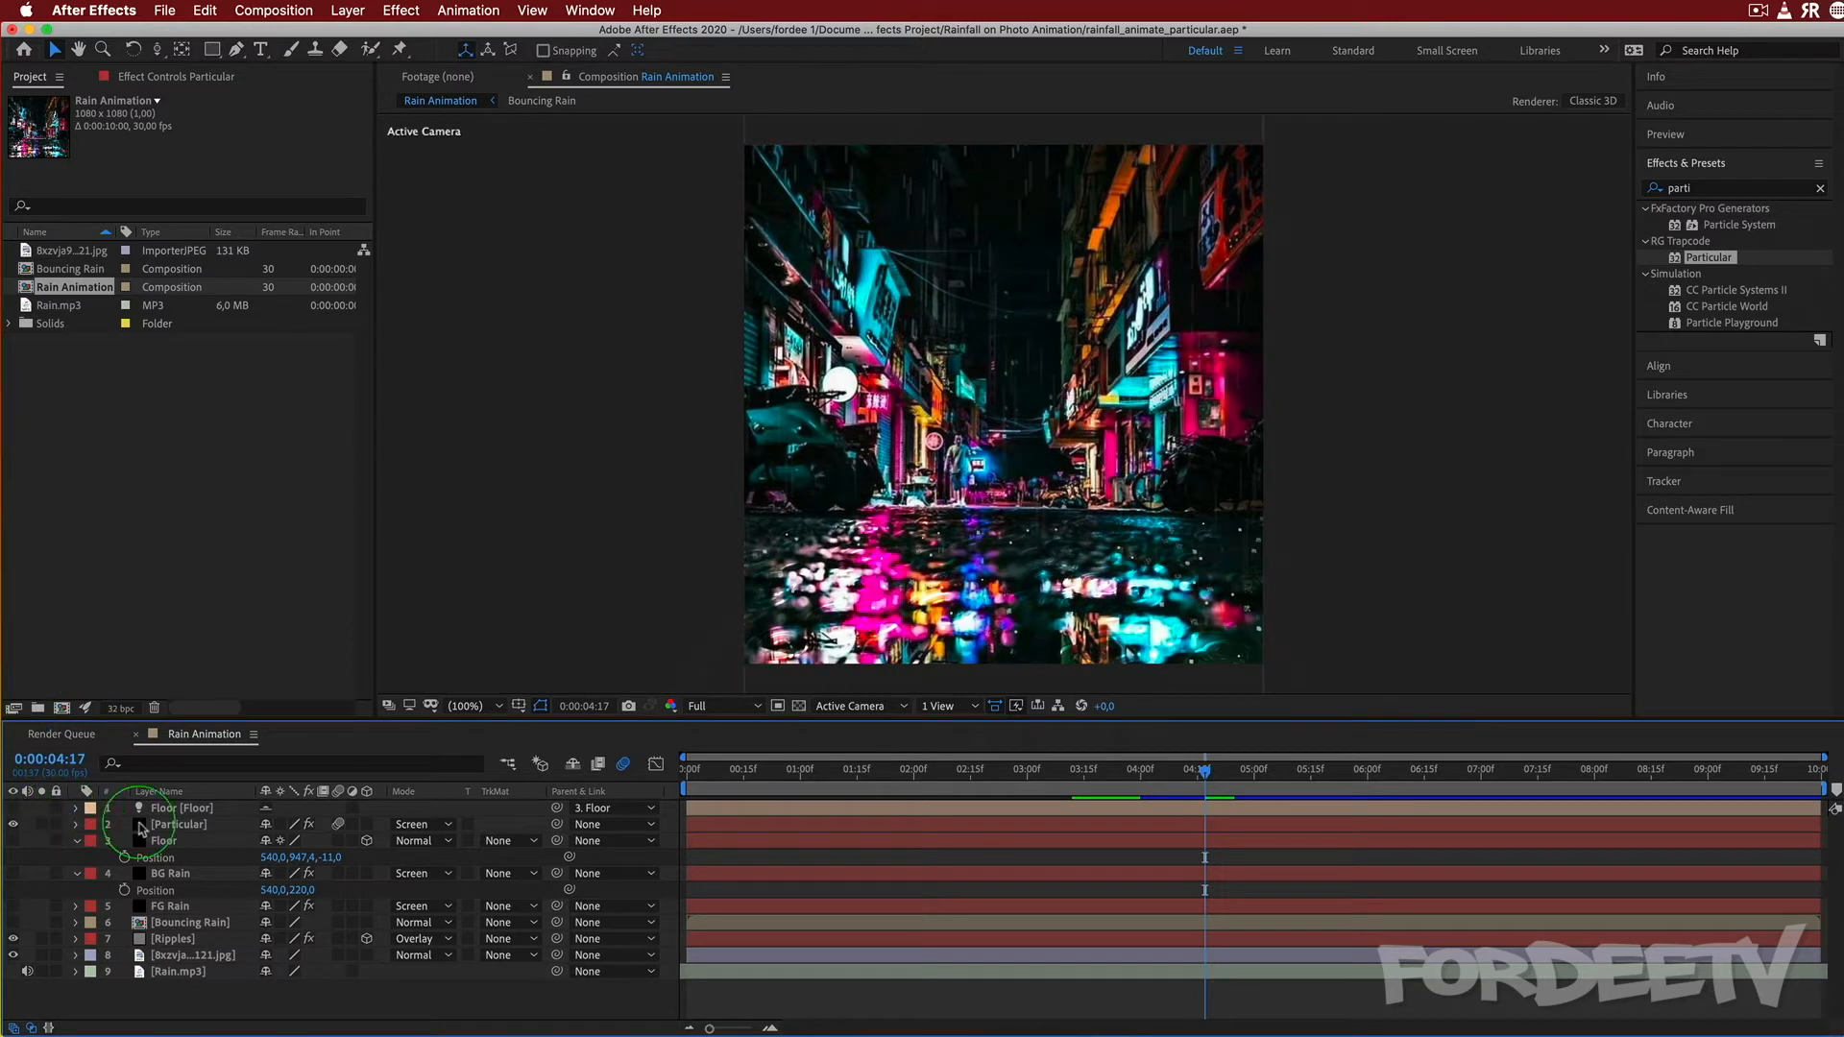
pyautogui.click(173, 808)
pyautogui.keyDown('shift'); pyautogui.click(164, 840); pyautogui.keyUp('shift')
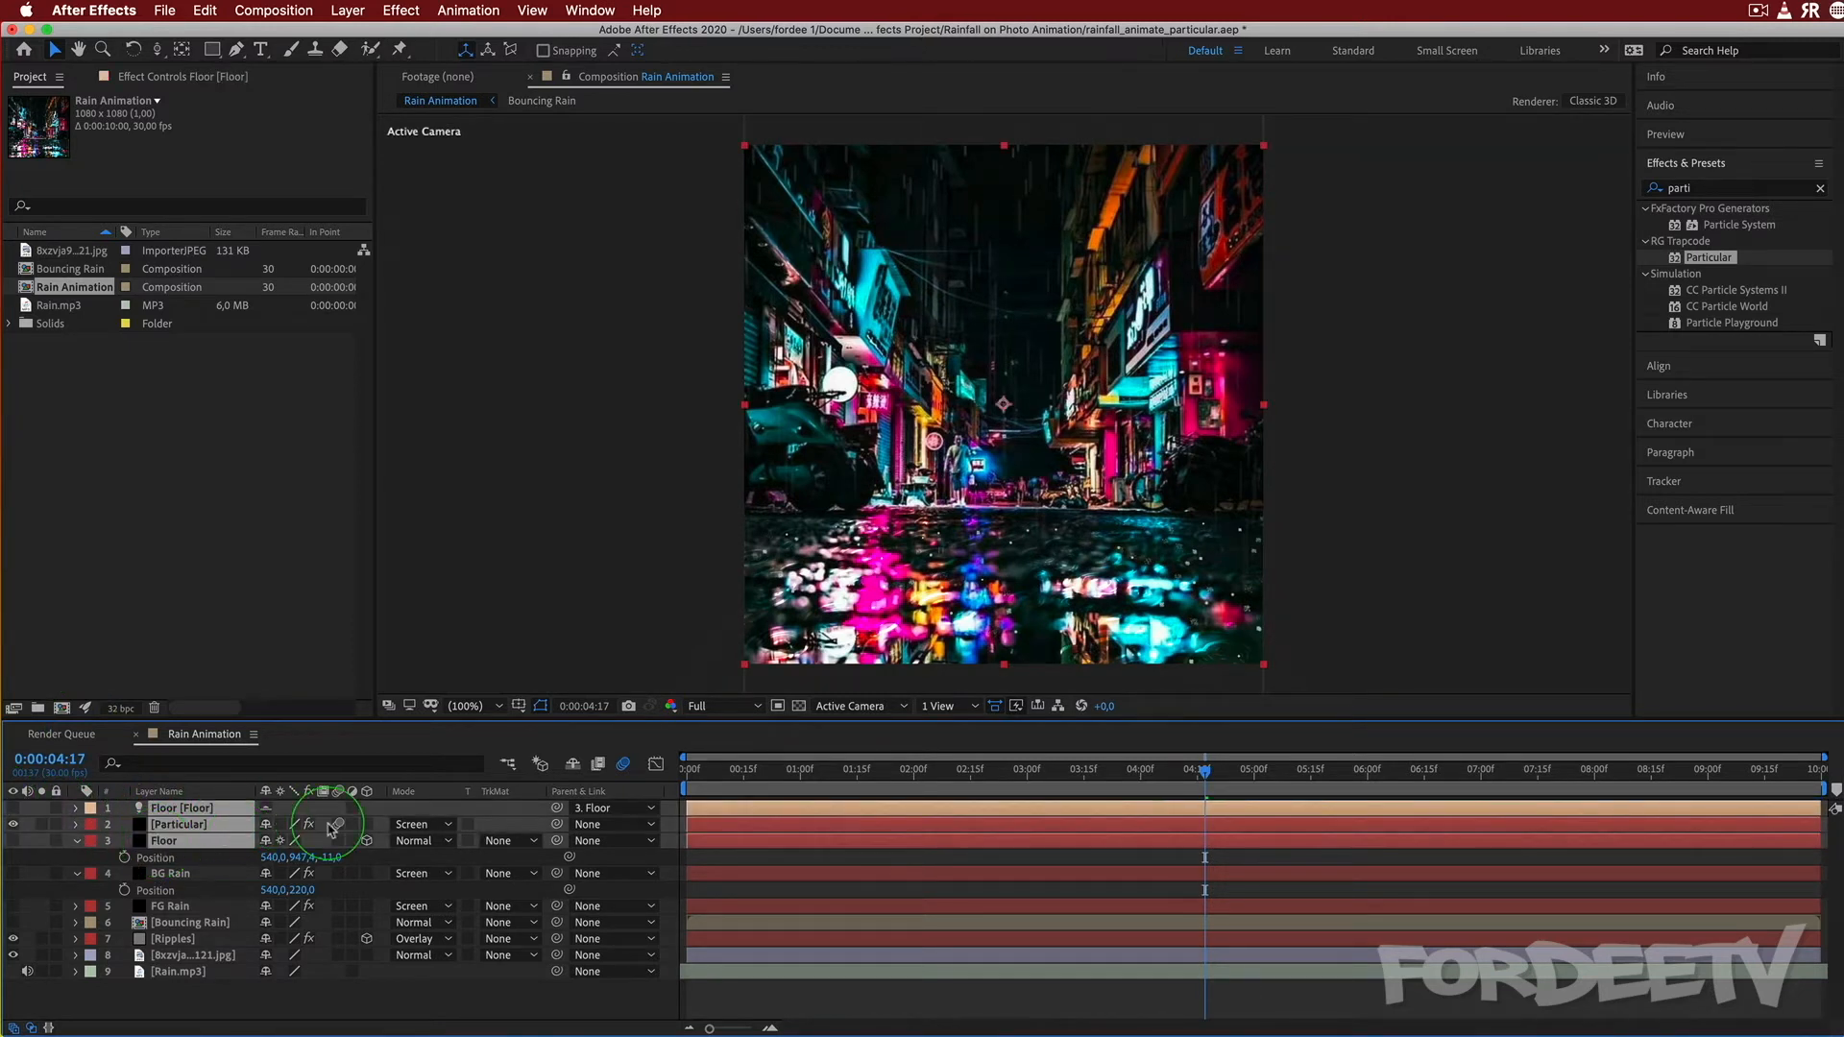
pyautogui.press('Delete')
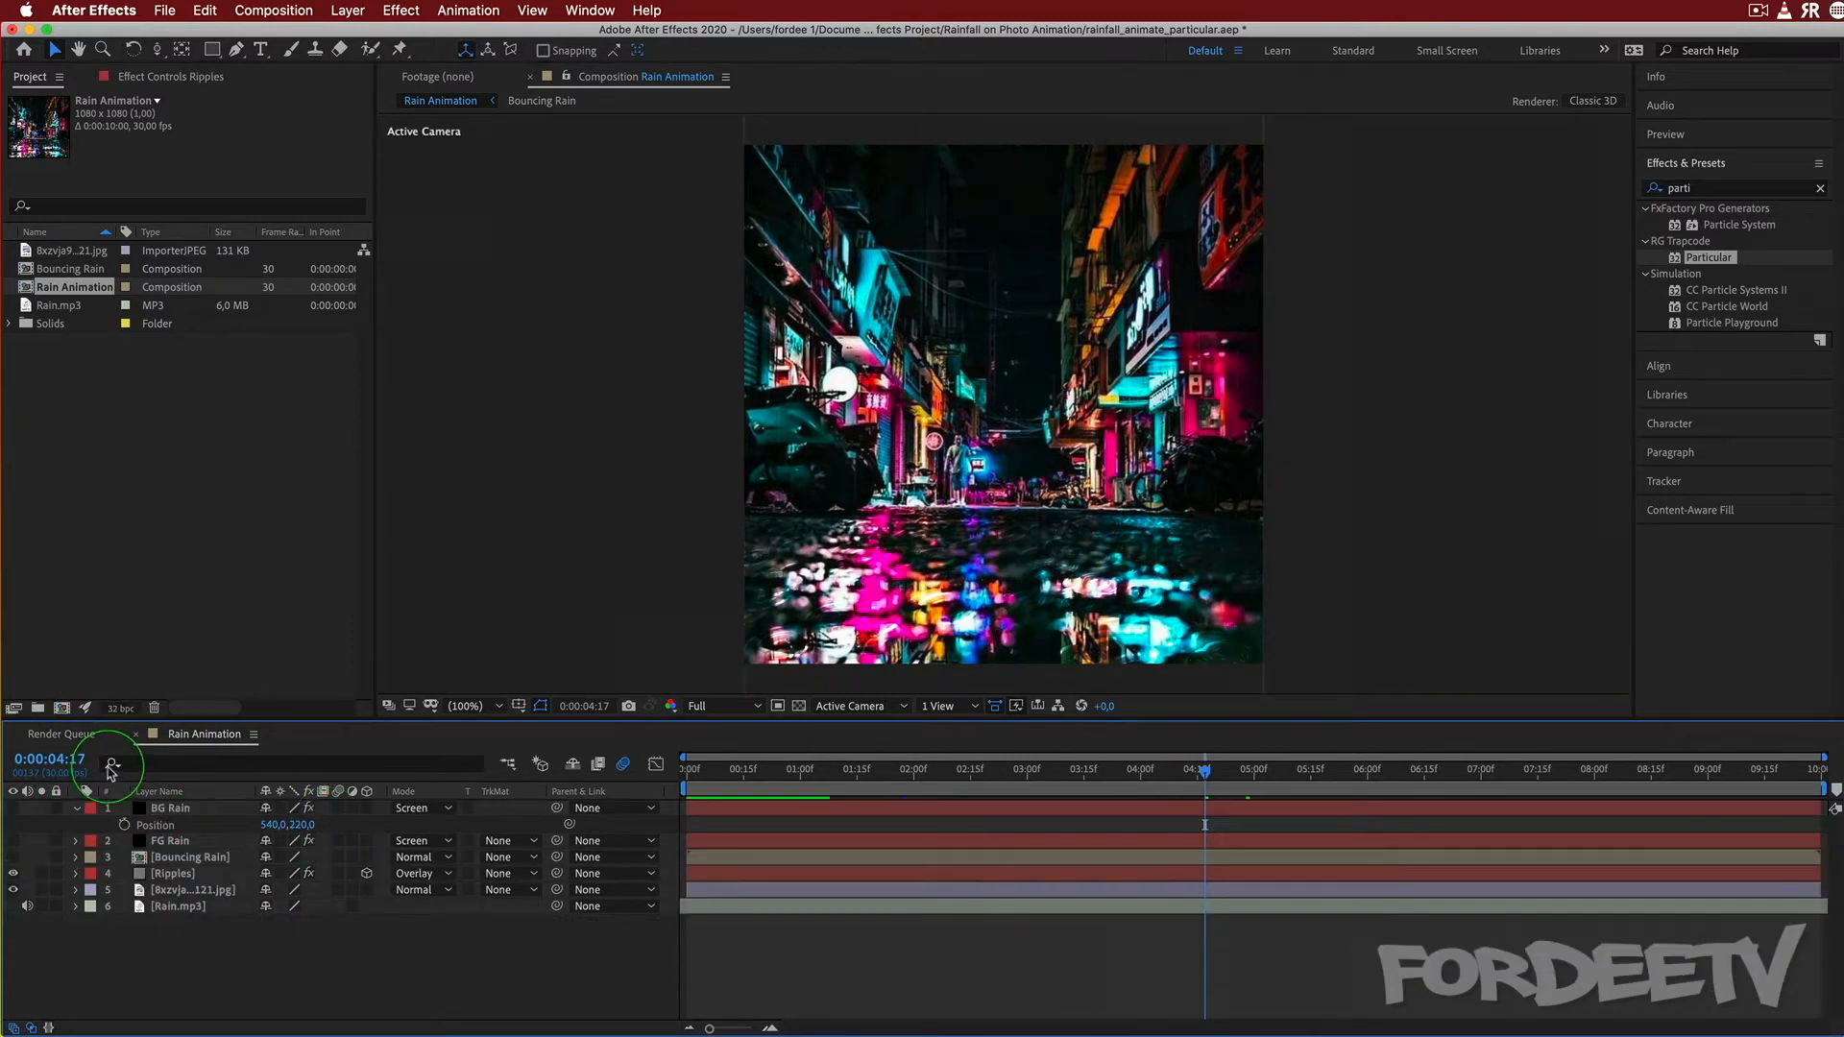
# Show the BG Rain, FG Rain and Bouncing Rain layers and preview the rain from about 1:17.
pyautogui.click(13, 856)
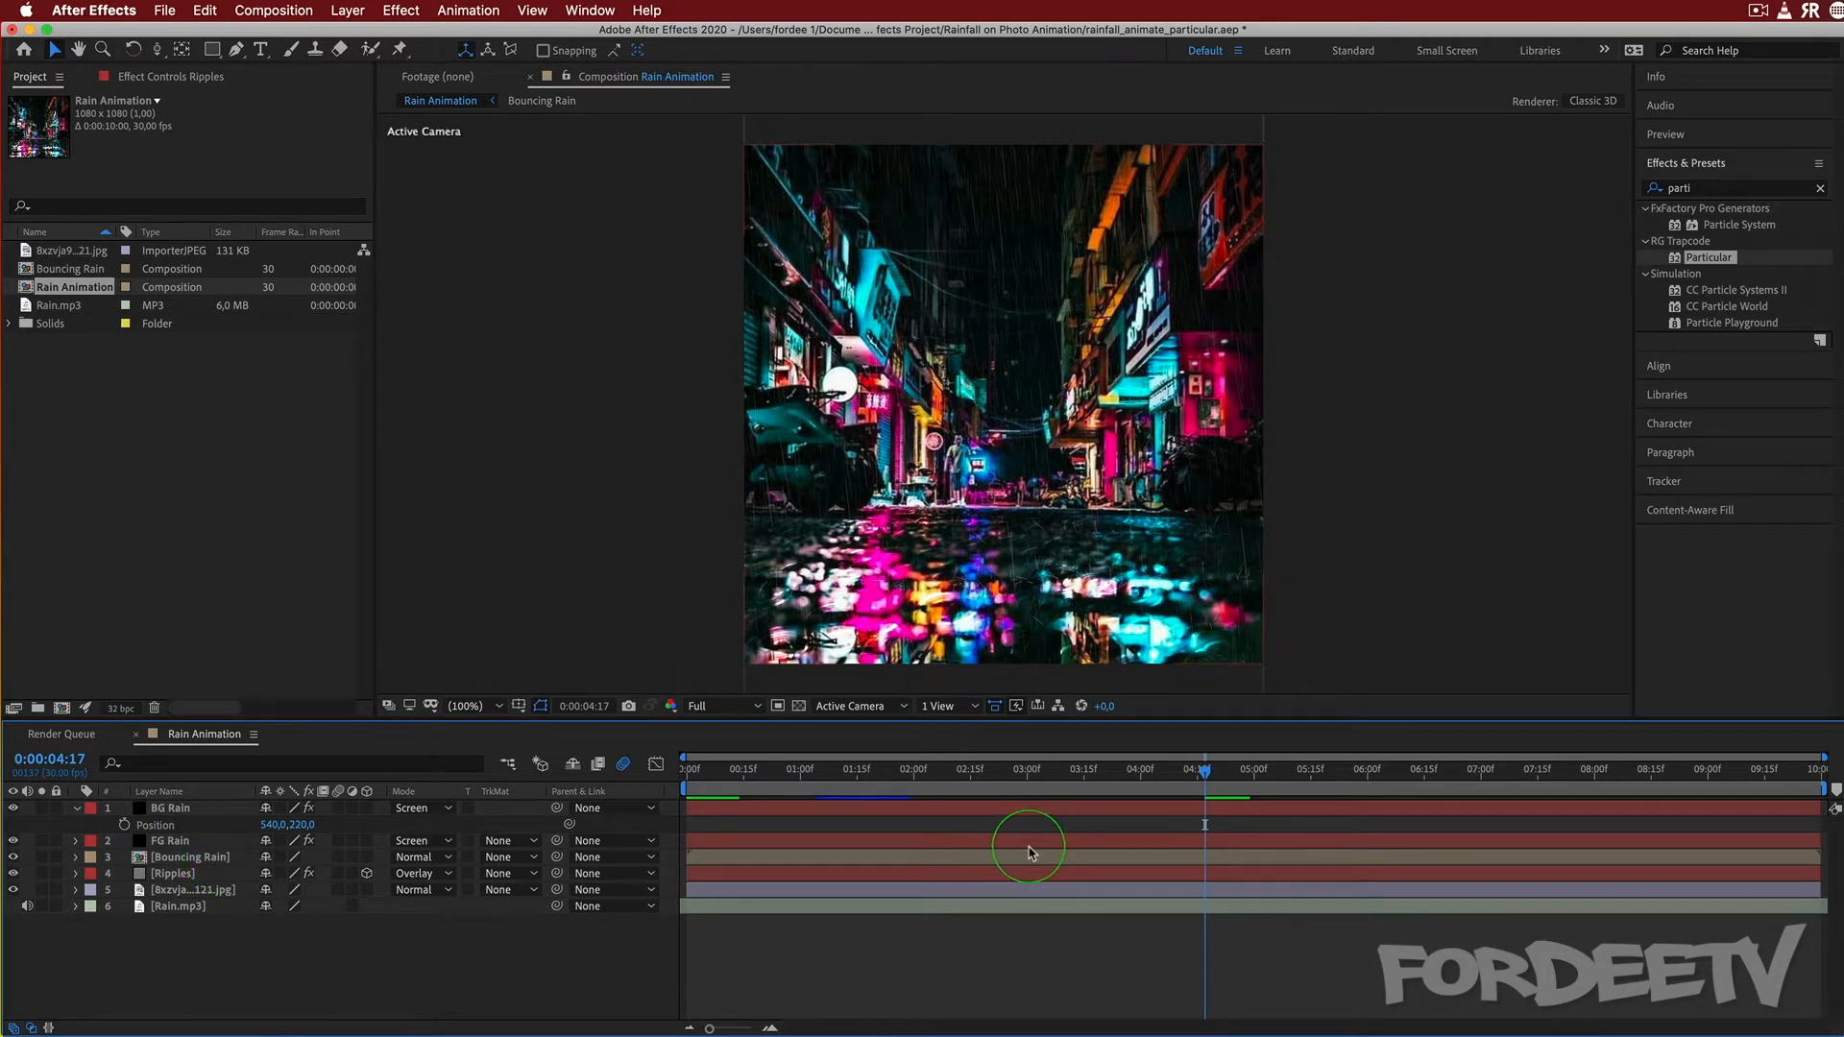
pyautogui.click(864, 768)
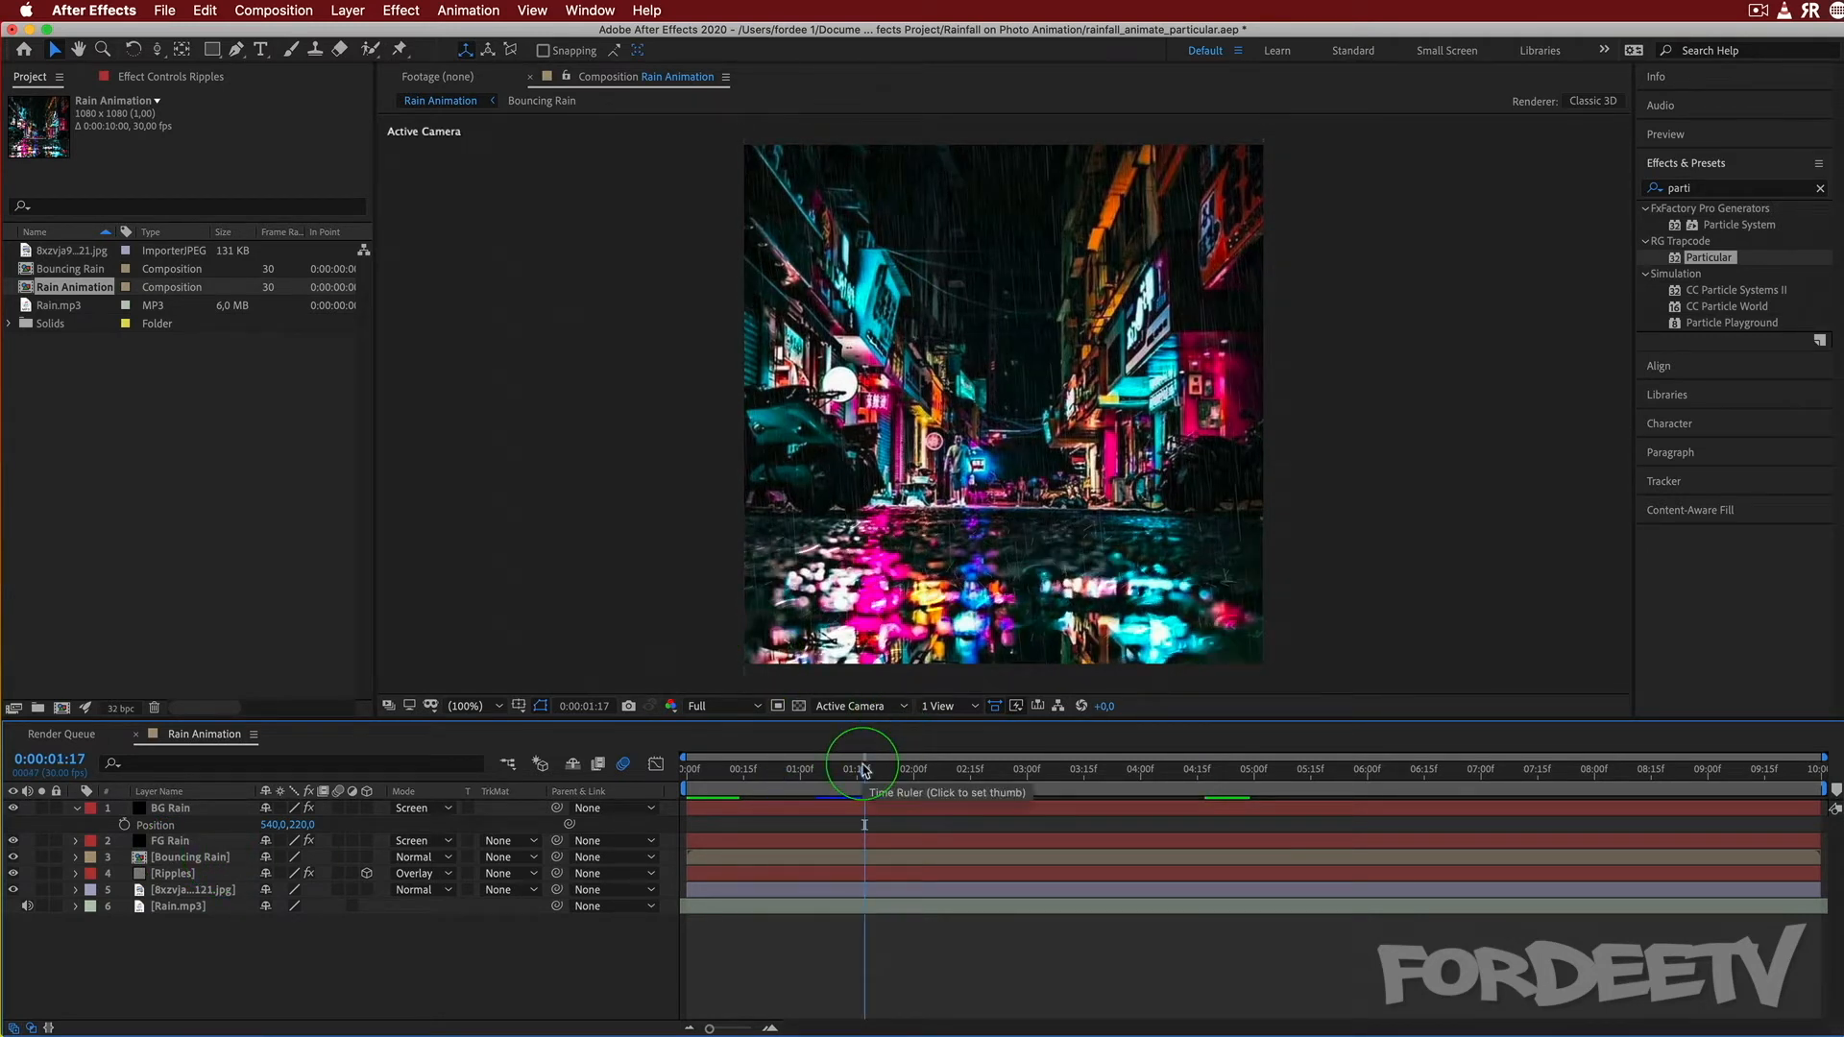
pyautogui.press('space')
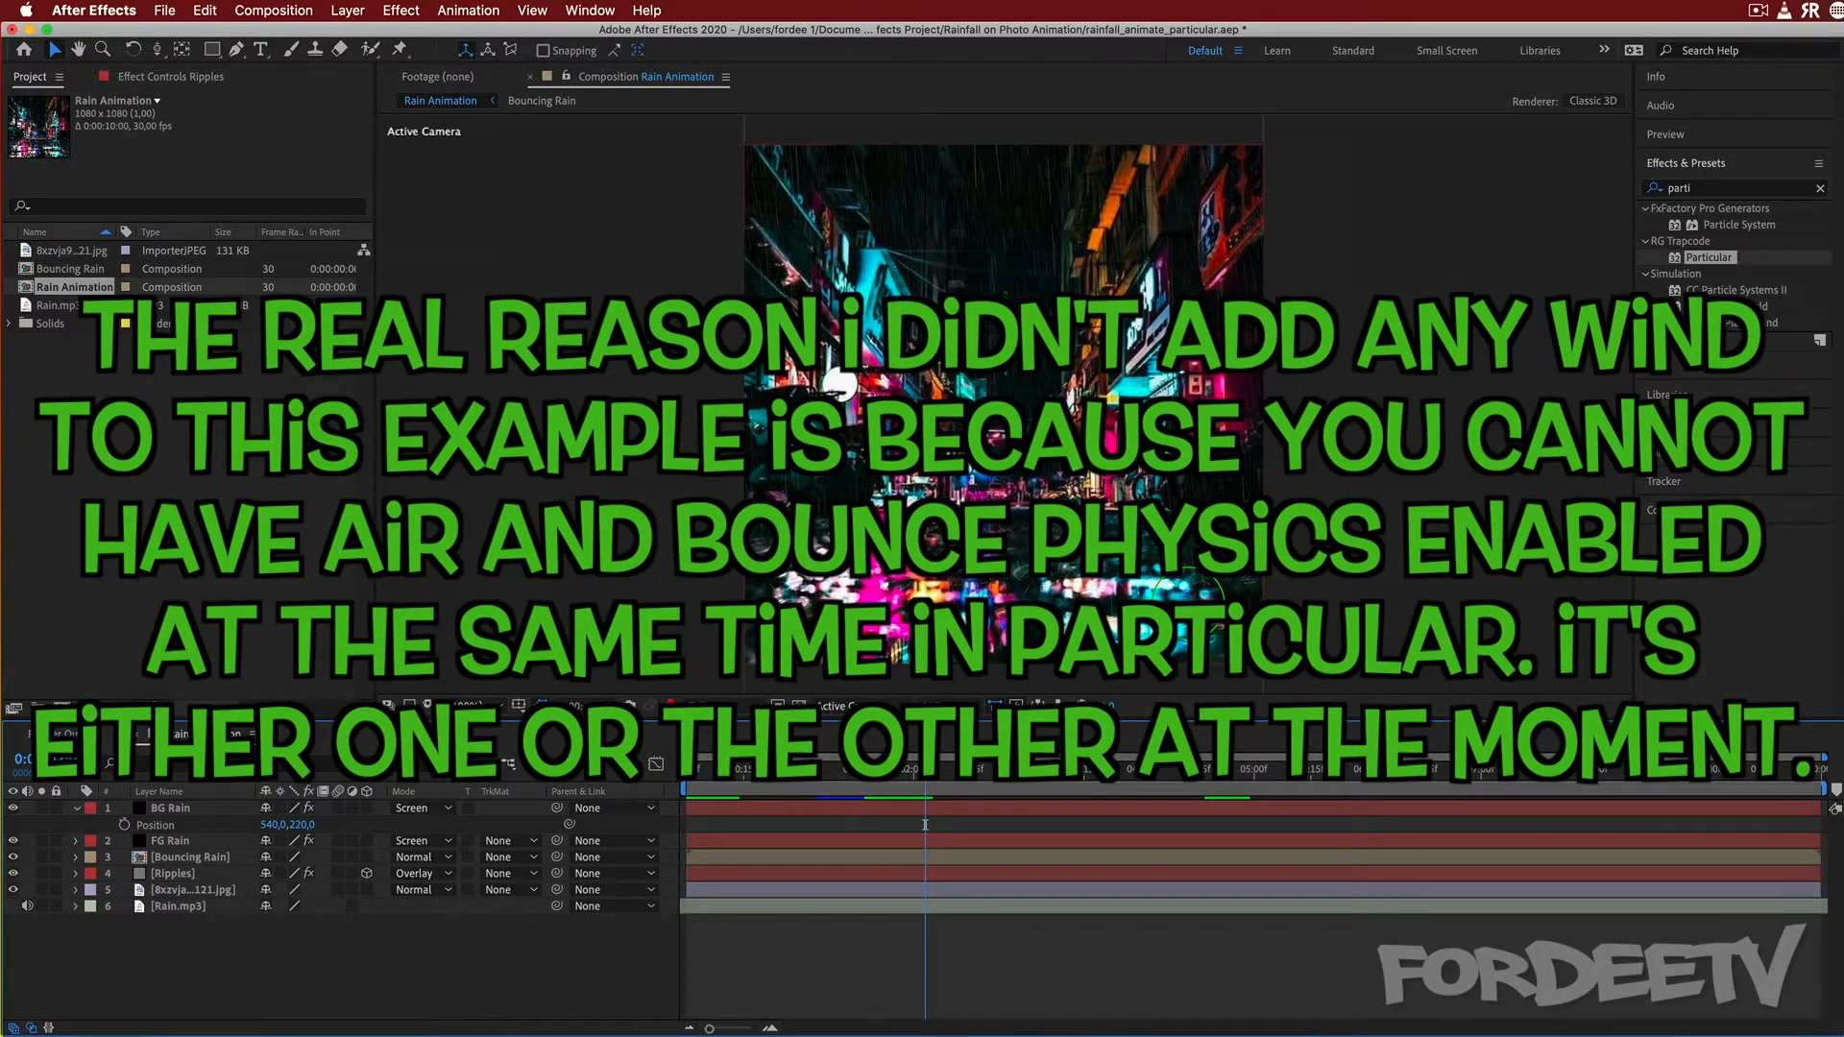
# Delete the BG Rain, FG Rain and Bouncing Rain layers from the Rain Animation composition.
pyautogui.click(173, 808)
pyautogui.keyDown('shift'); pyautogui.click(185, 857); pyautogui.keyUp('shift')
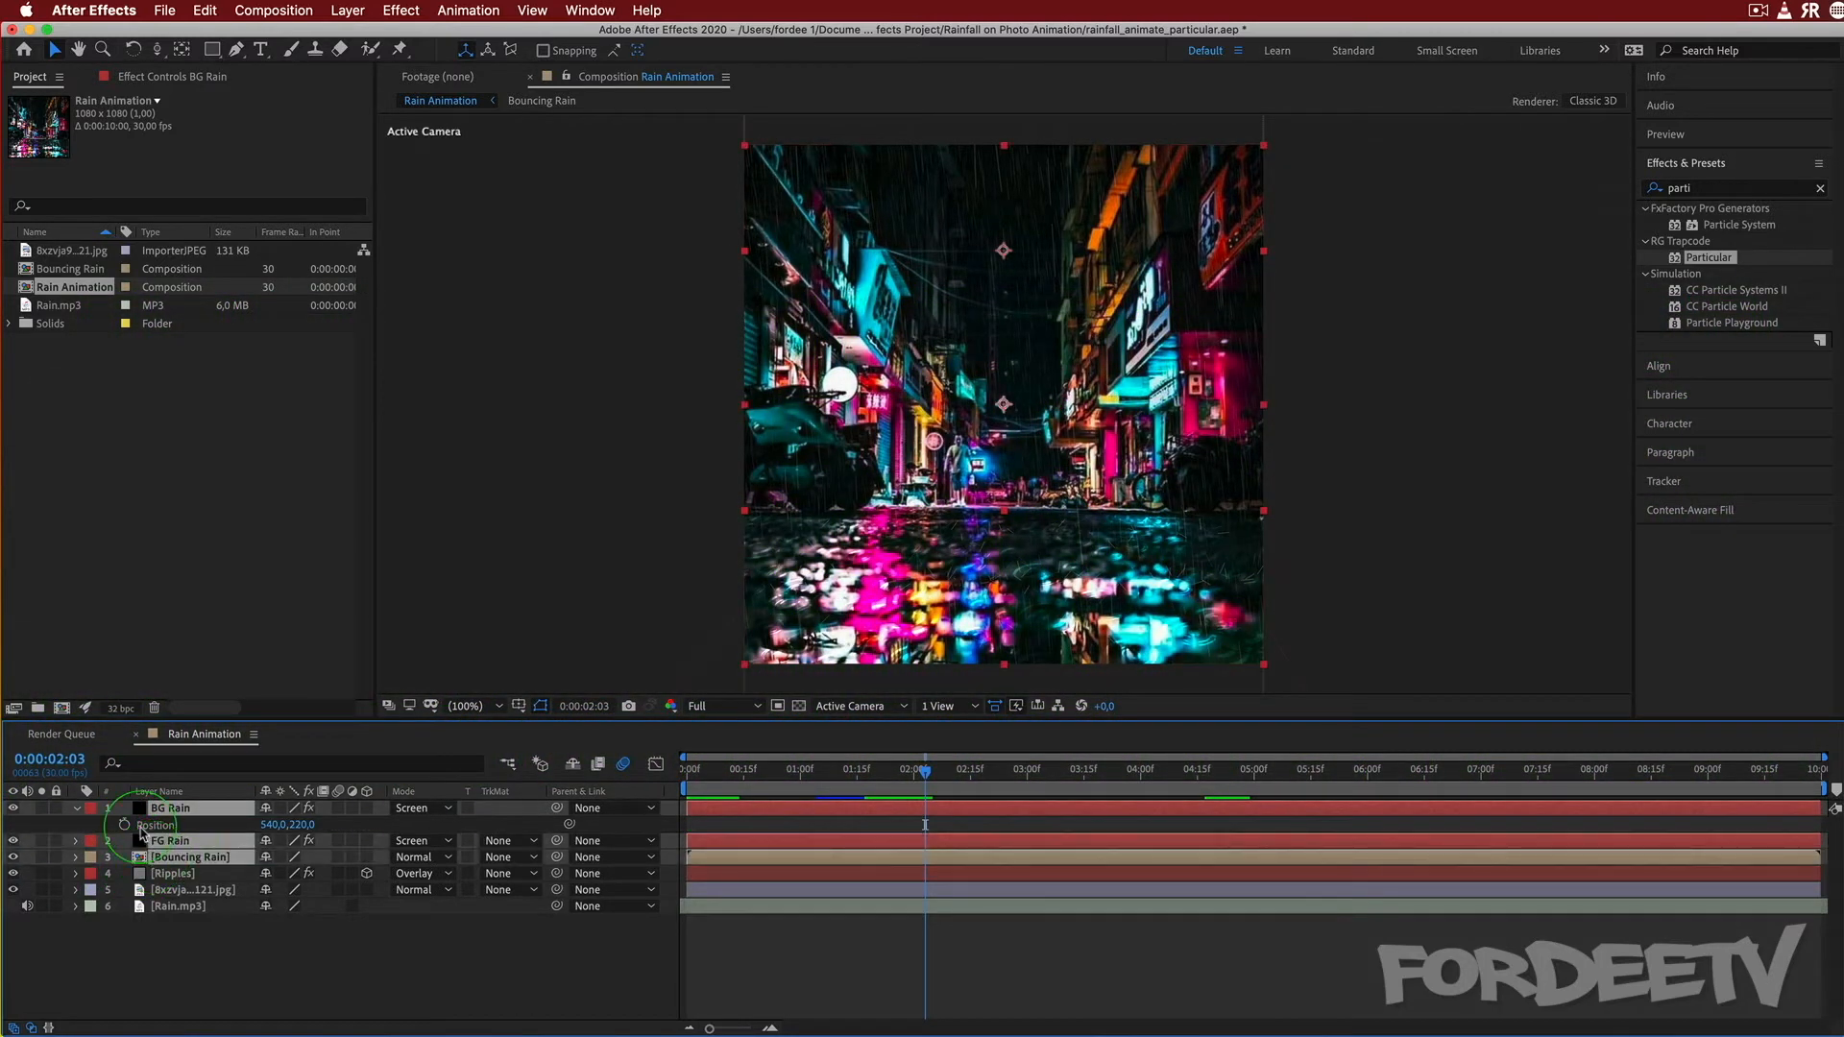
pyautogui.press('Delete')
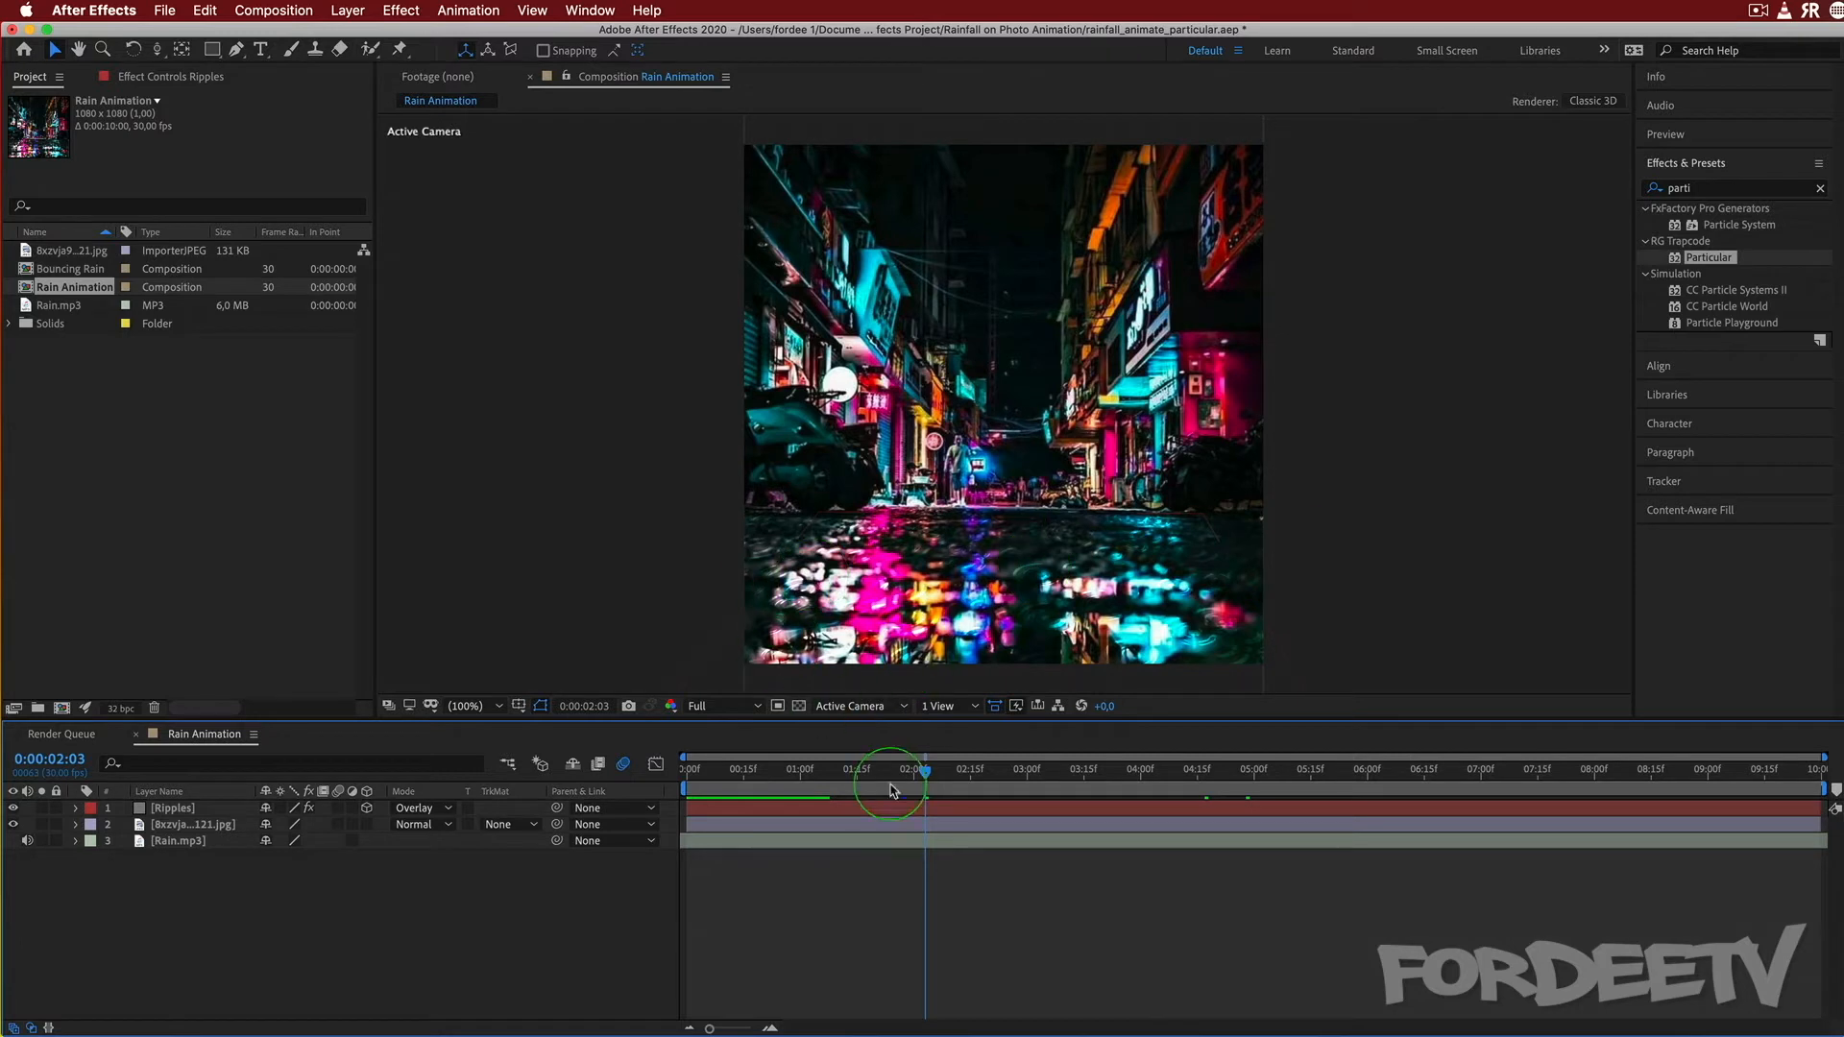
# Mute the Rain.mp3 layer and preview the remaining Ripples animation over the street photo.
pyautogui.click(28, 841)
pyautogui.press('space')
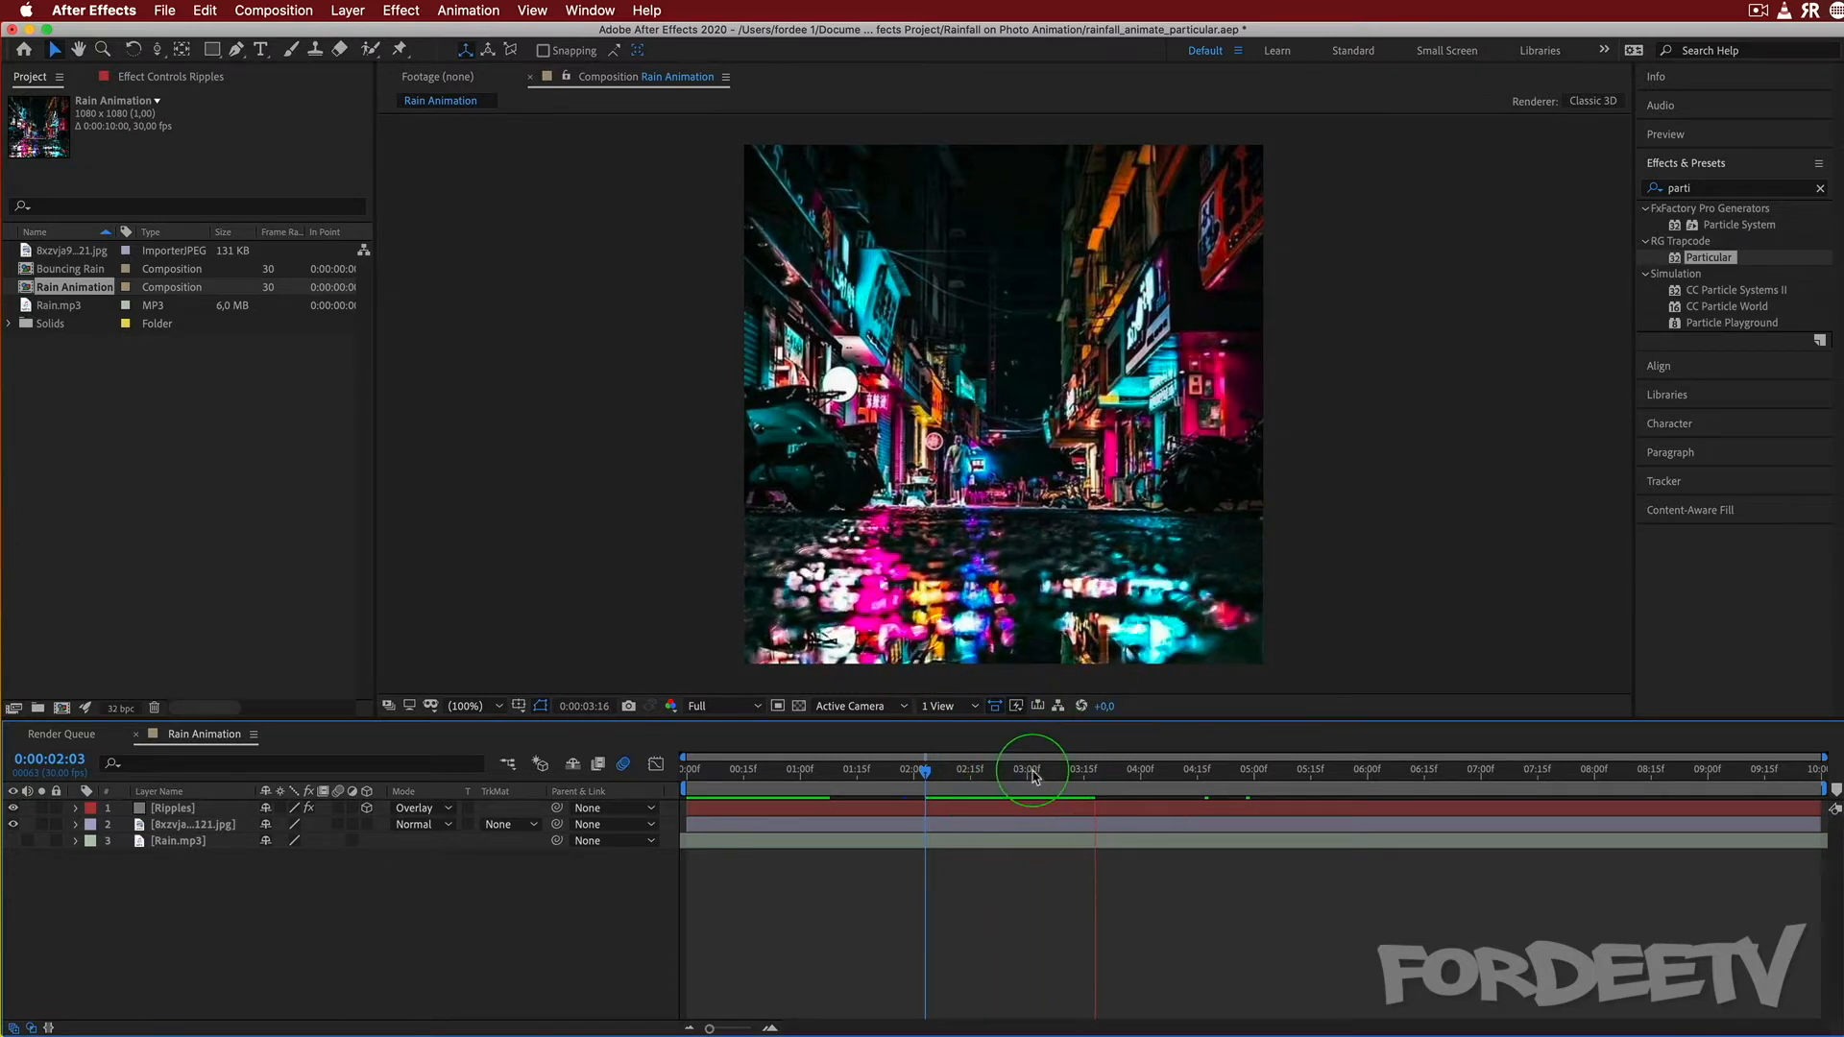
pyautogui.press('space')
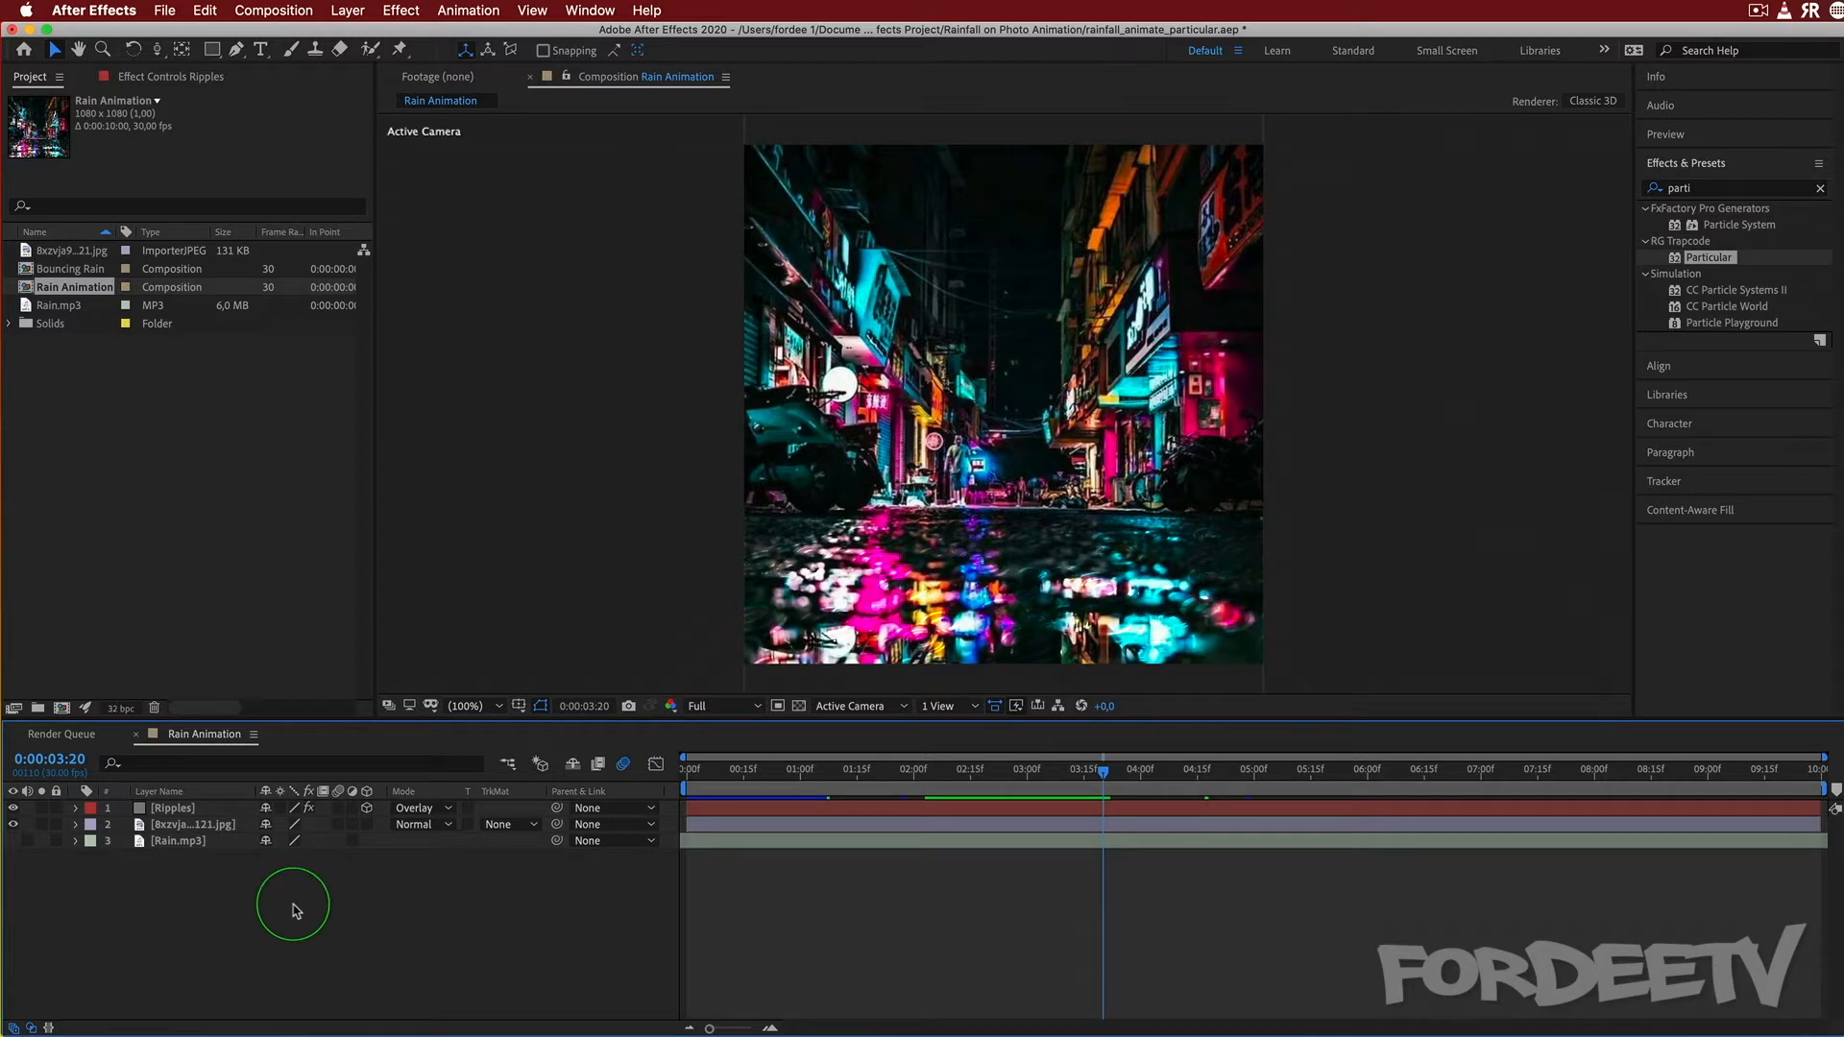
# Create a black solid at composition size, 1080 x 1080 px, named Particular.
pyautogui.click(341, 8)
pyautogui.moveTo(365, 34)
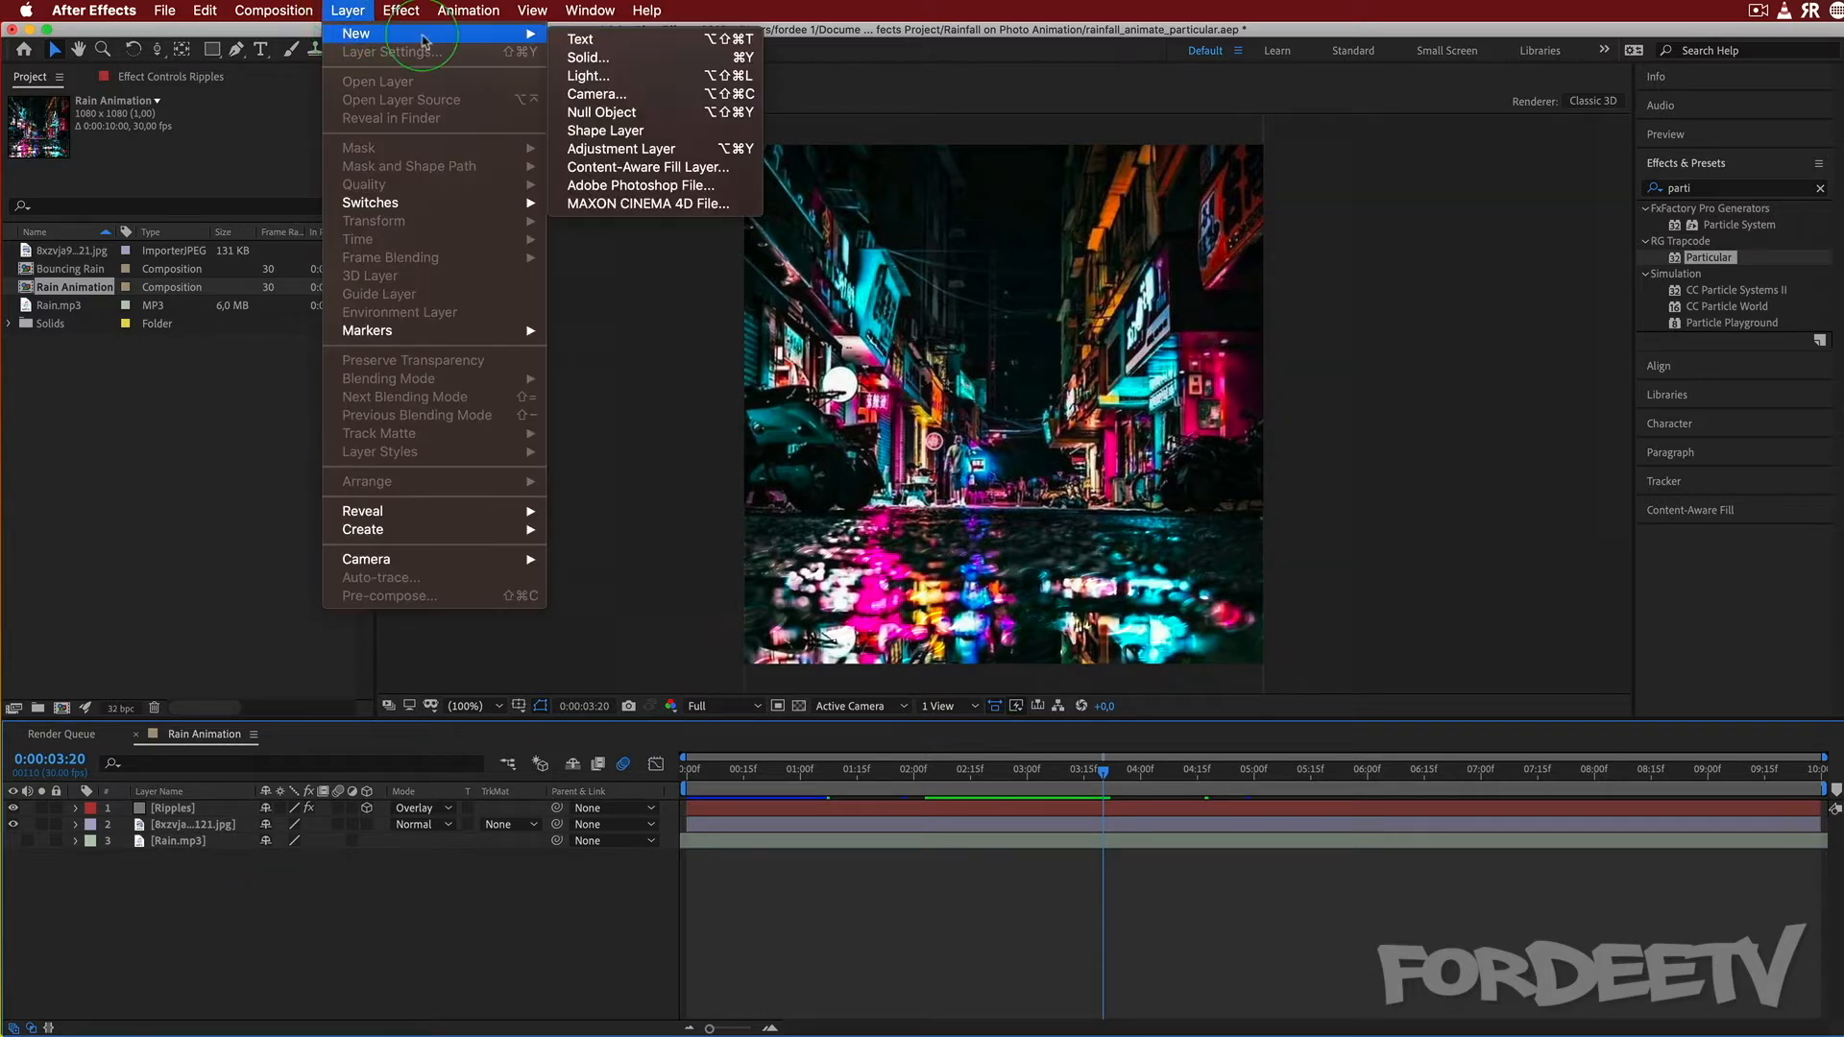
pyautogui.click(595, 59)
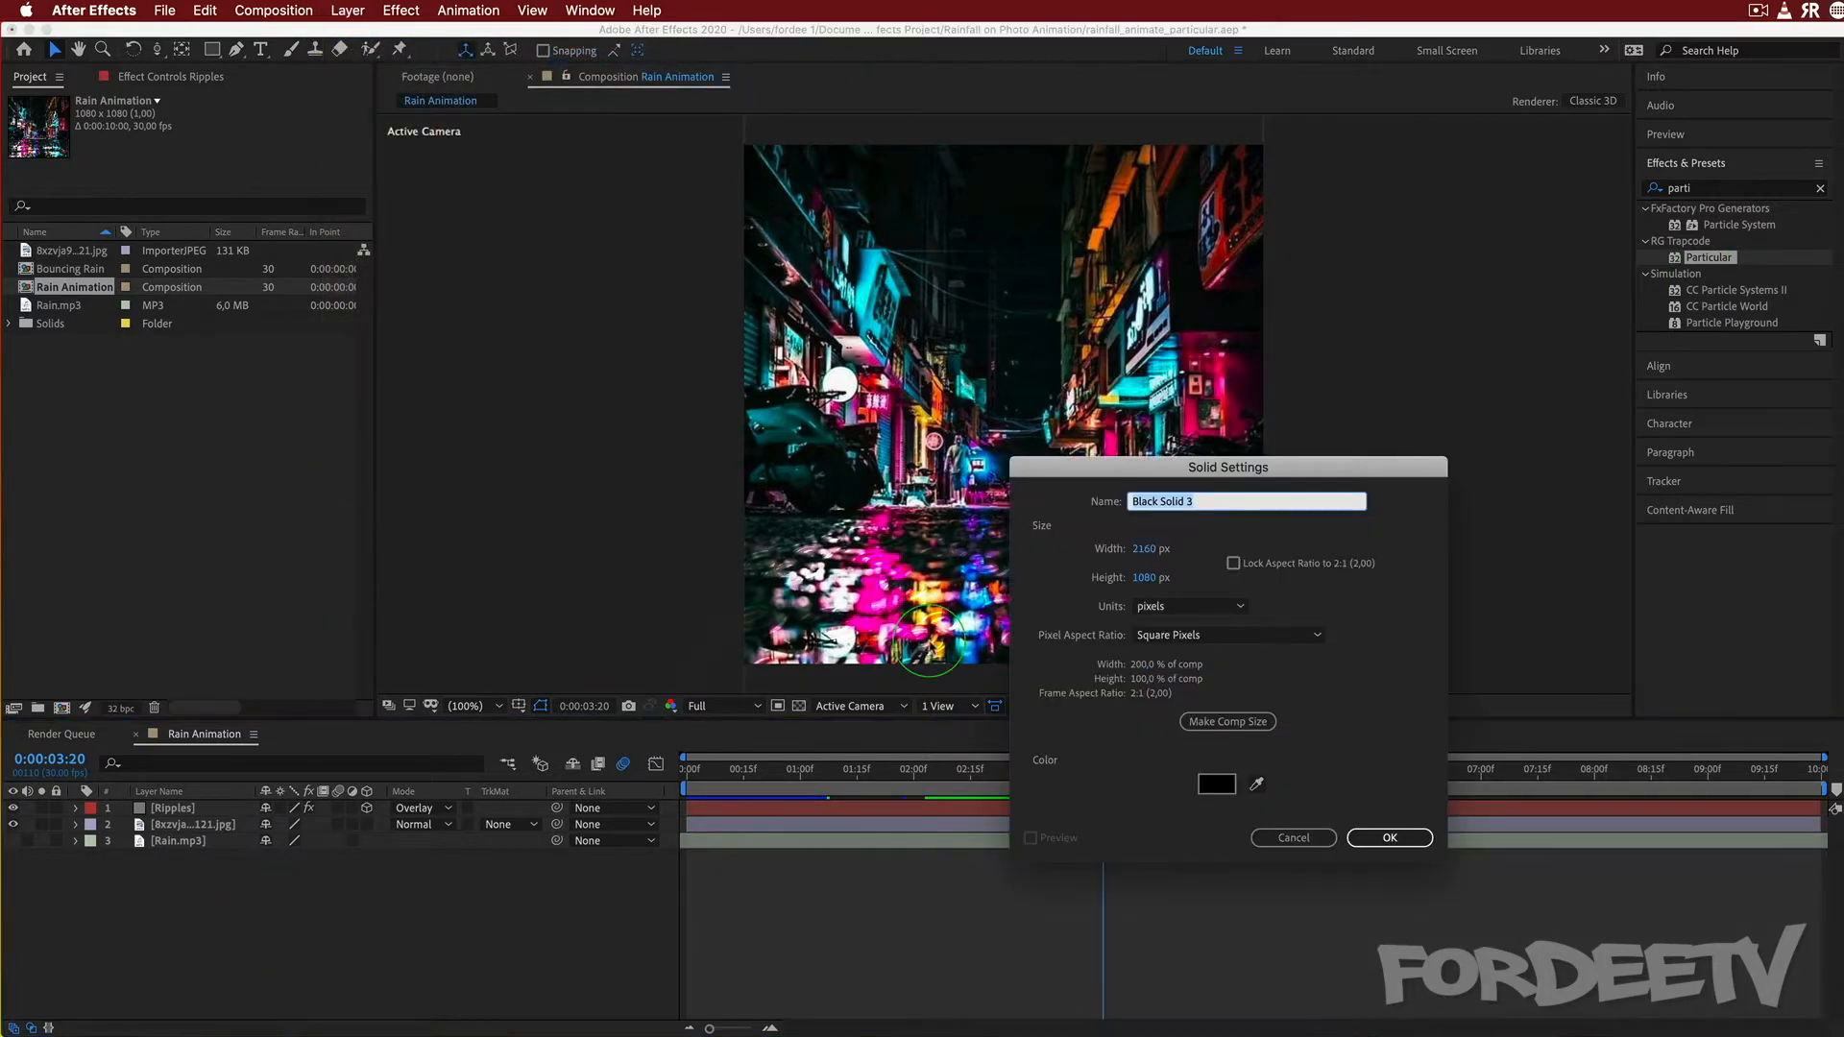
pyautogui.click(1225, 723)
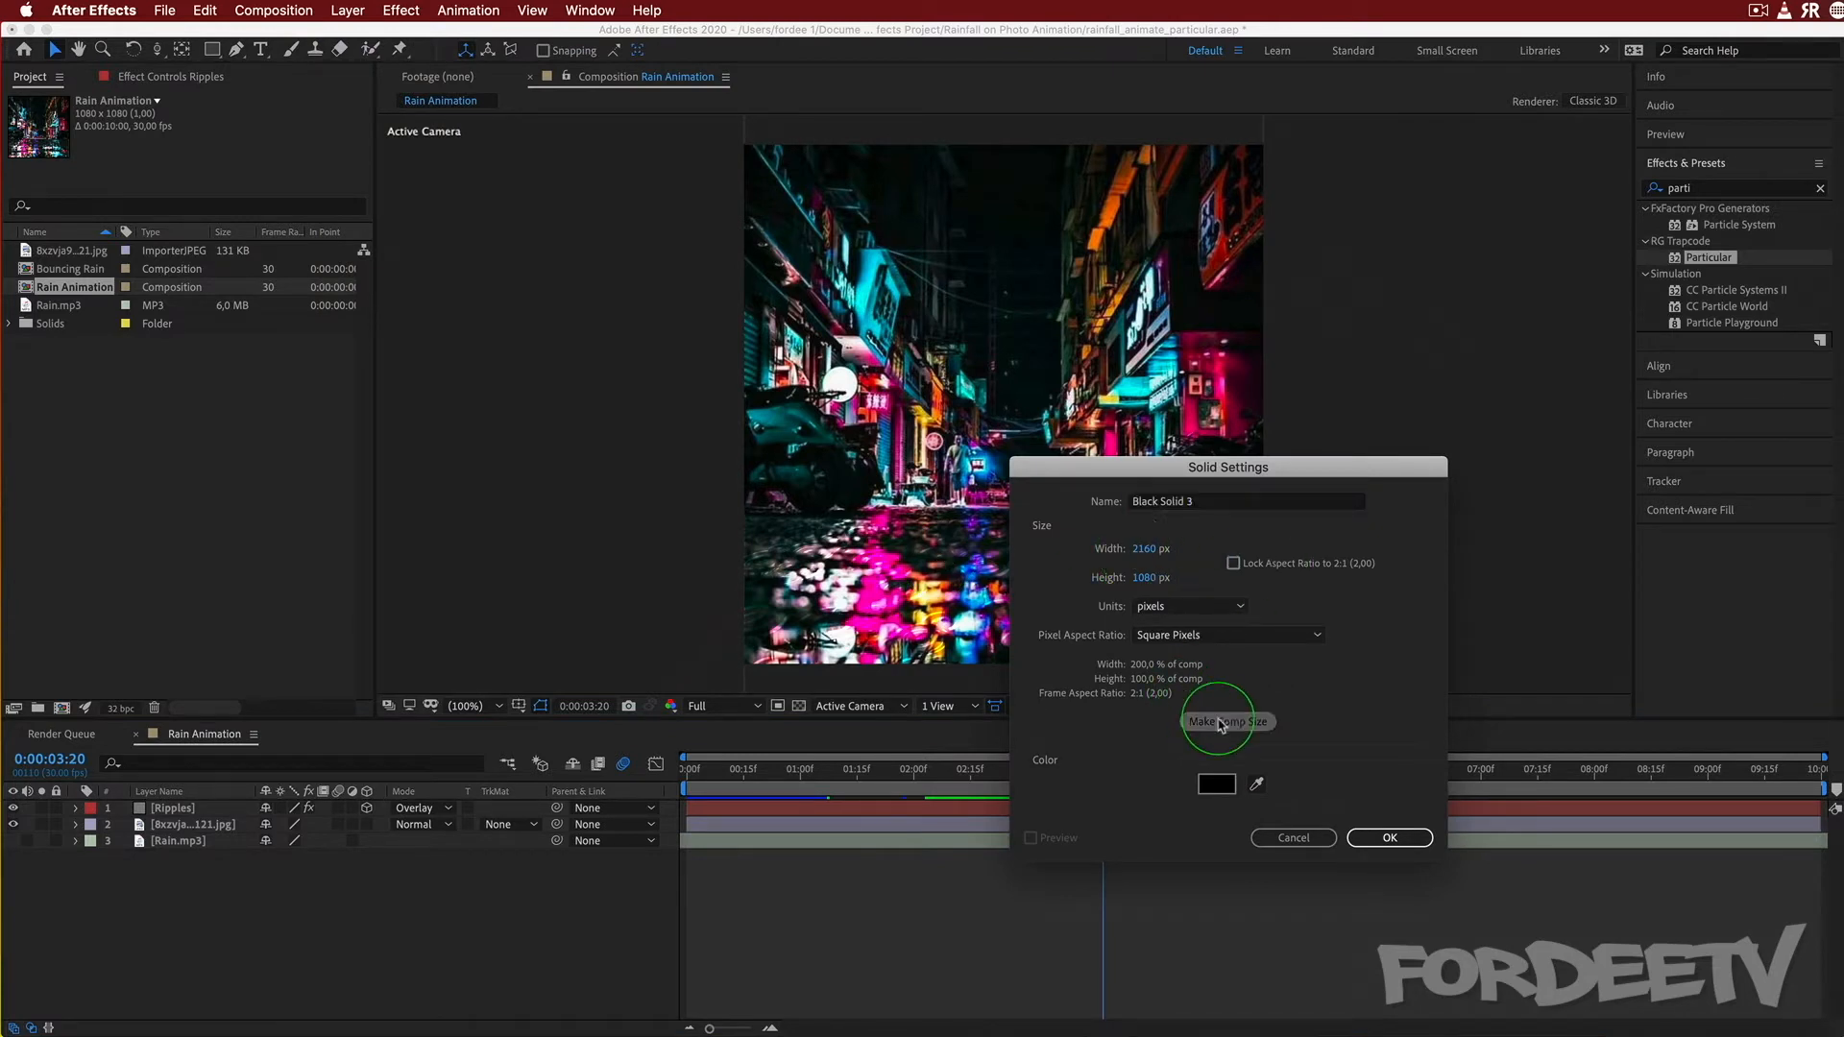
pyautogui.click(1196, 507)
pyautogui.moveTo(1197, 504); pyautogui.dragTo(938, 430)
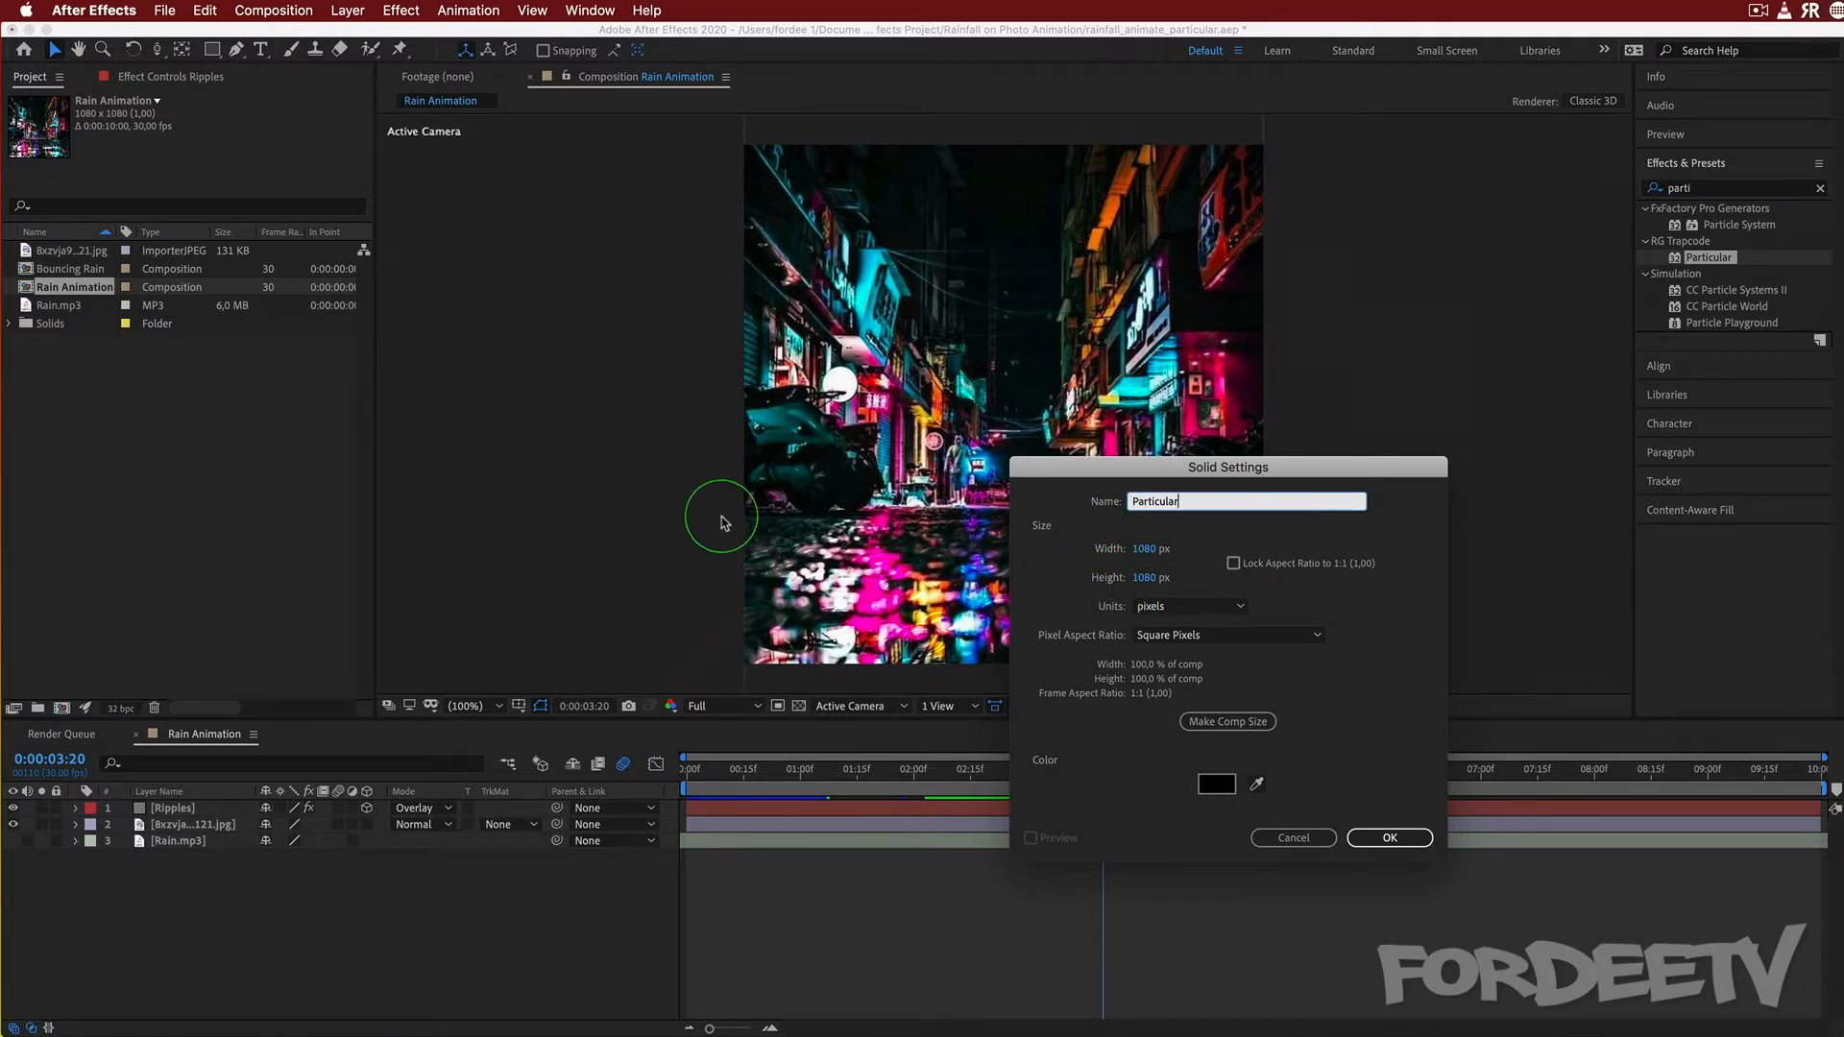
pyautogui.click(1360, 831)
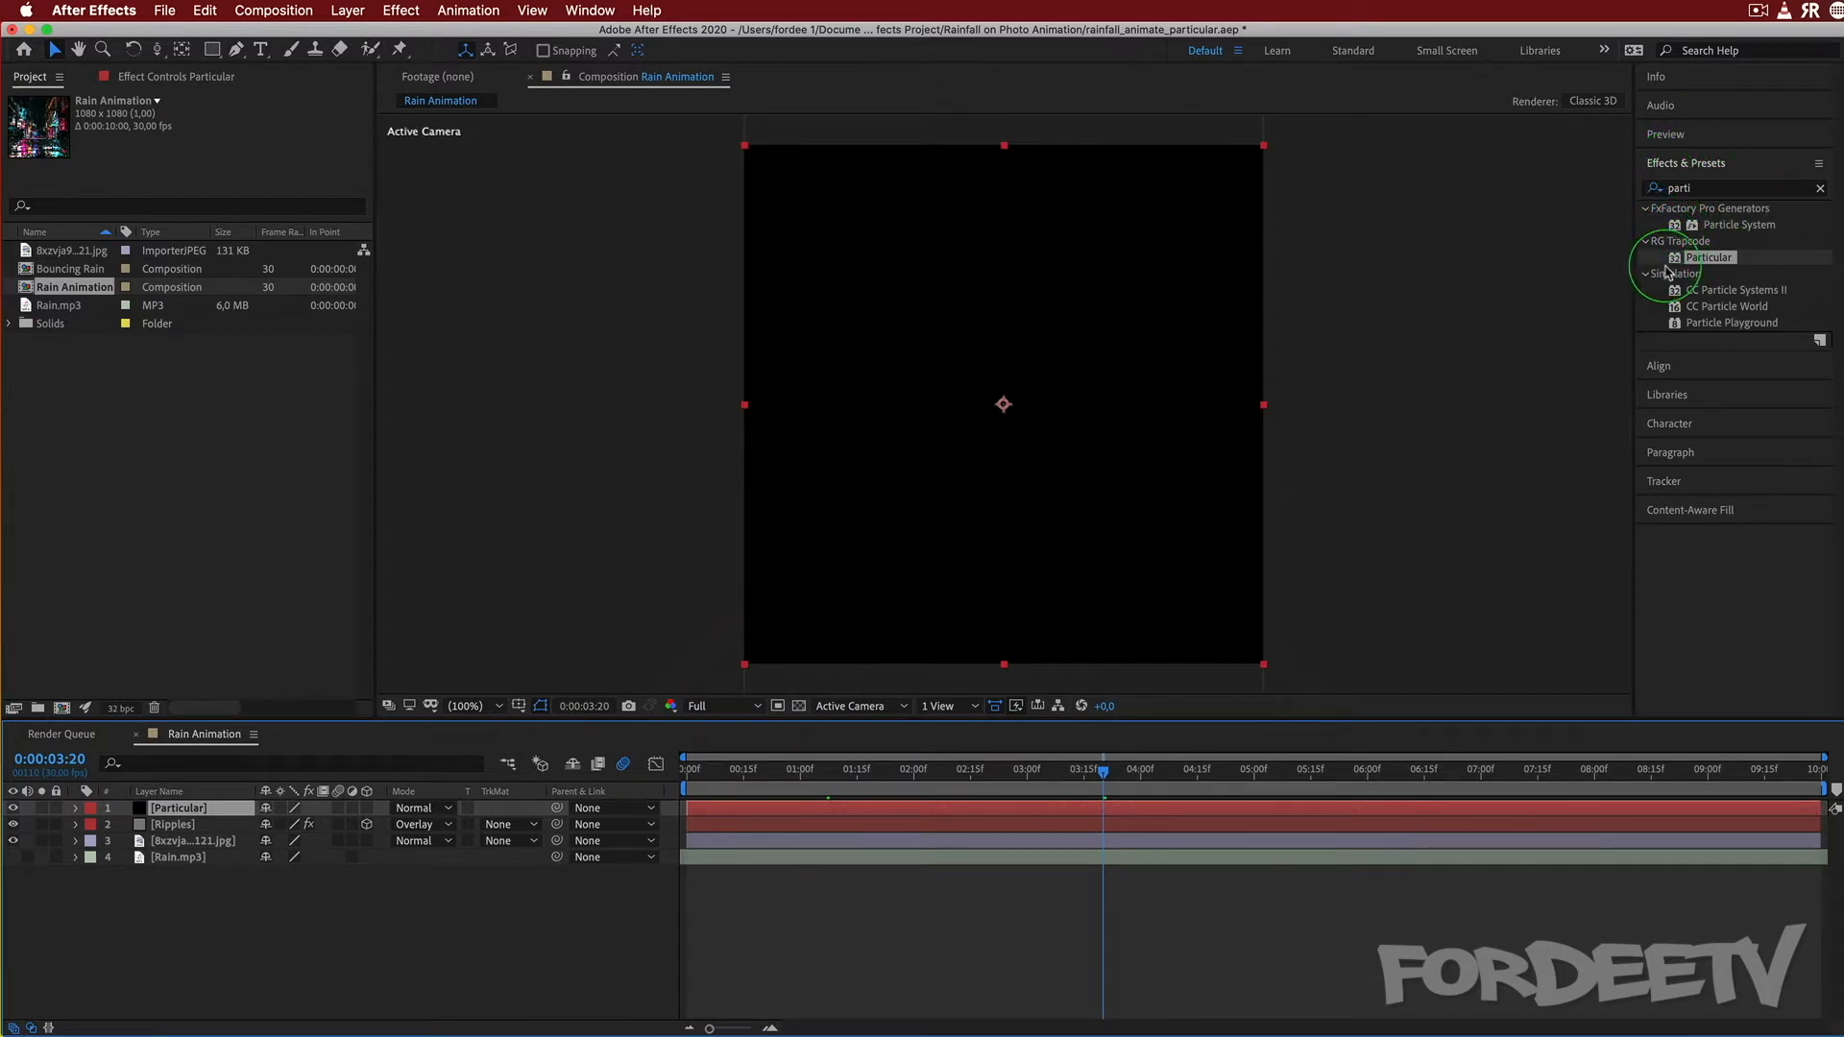
# Apply the Trapcode Particular effect to the Particular solid and preview the default particles from the start of the composition.
pyautogui.moveTo(1708, 257); pyautogui.dragTo(993, 286)
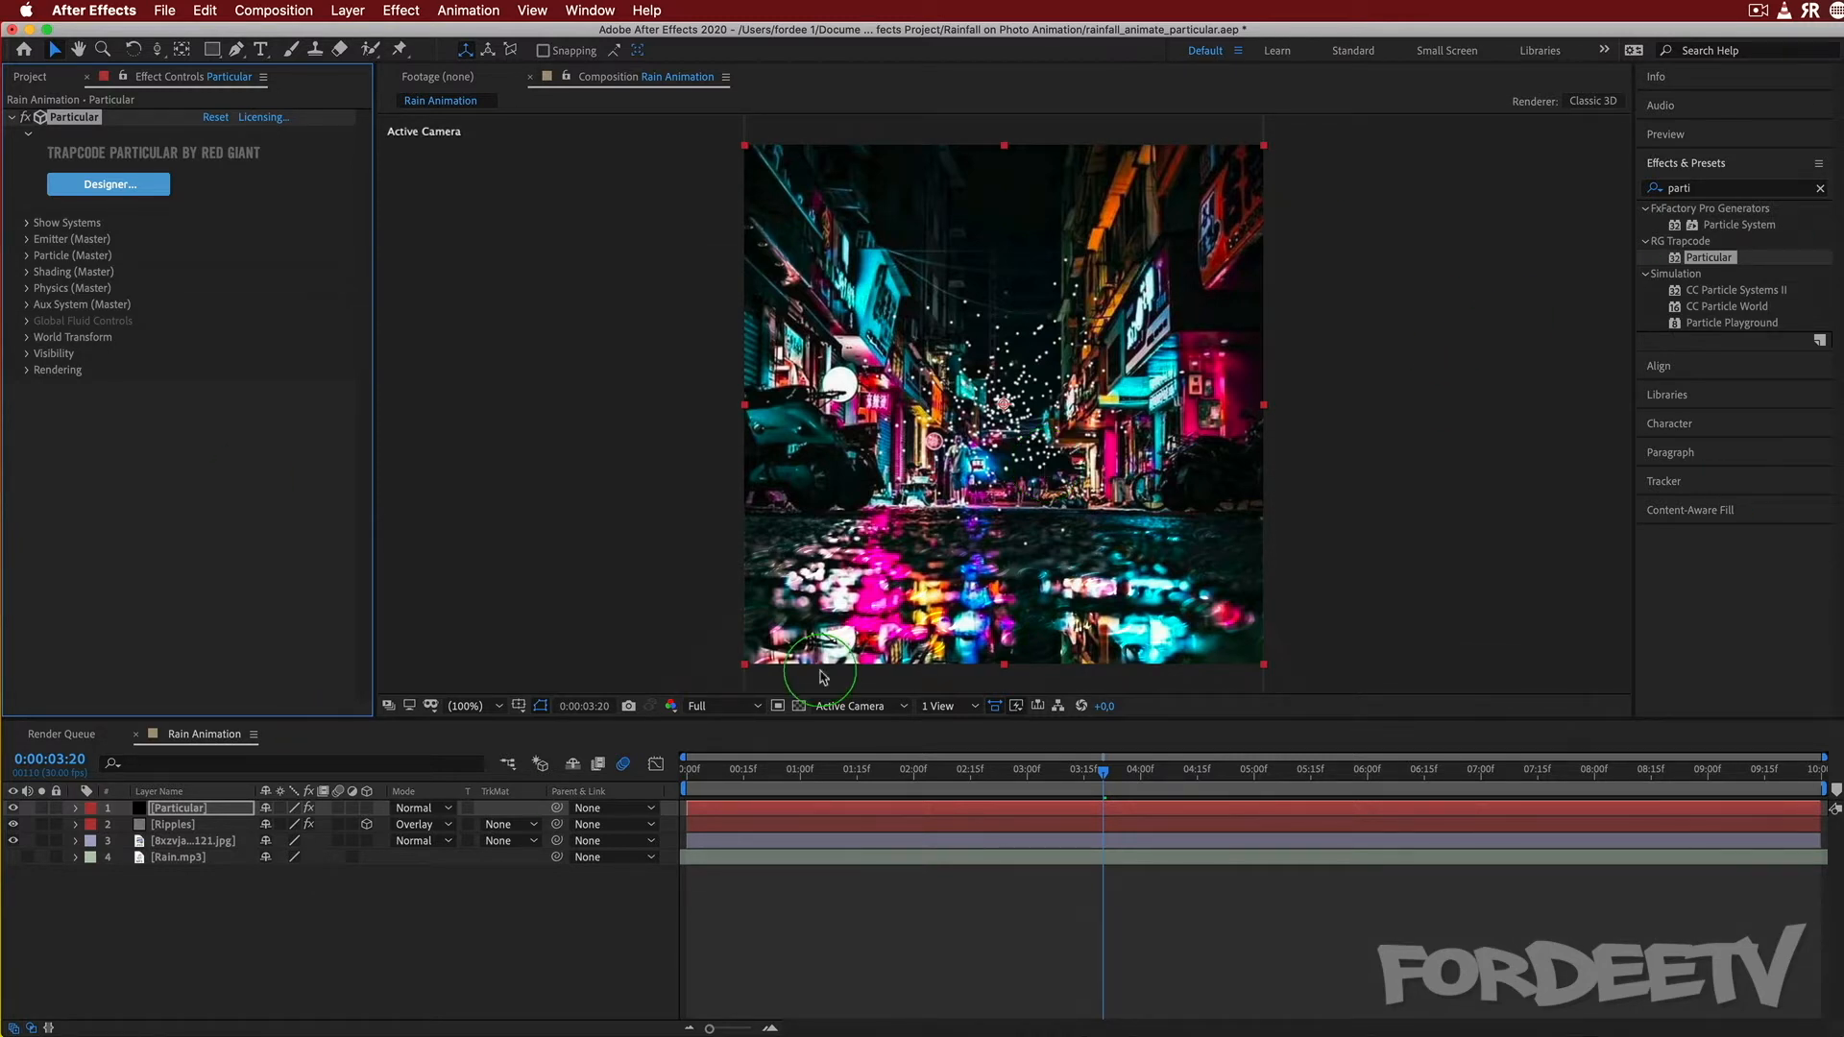
pyautogui.moveTo(1103, 771); pyautogui.dragTo(357, 701)
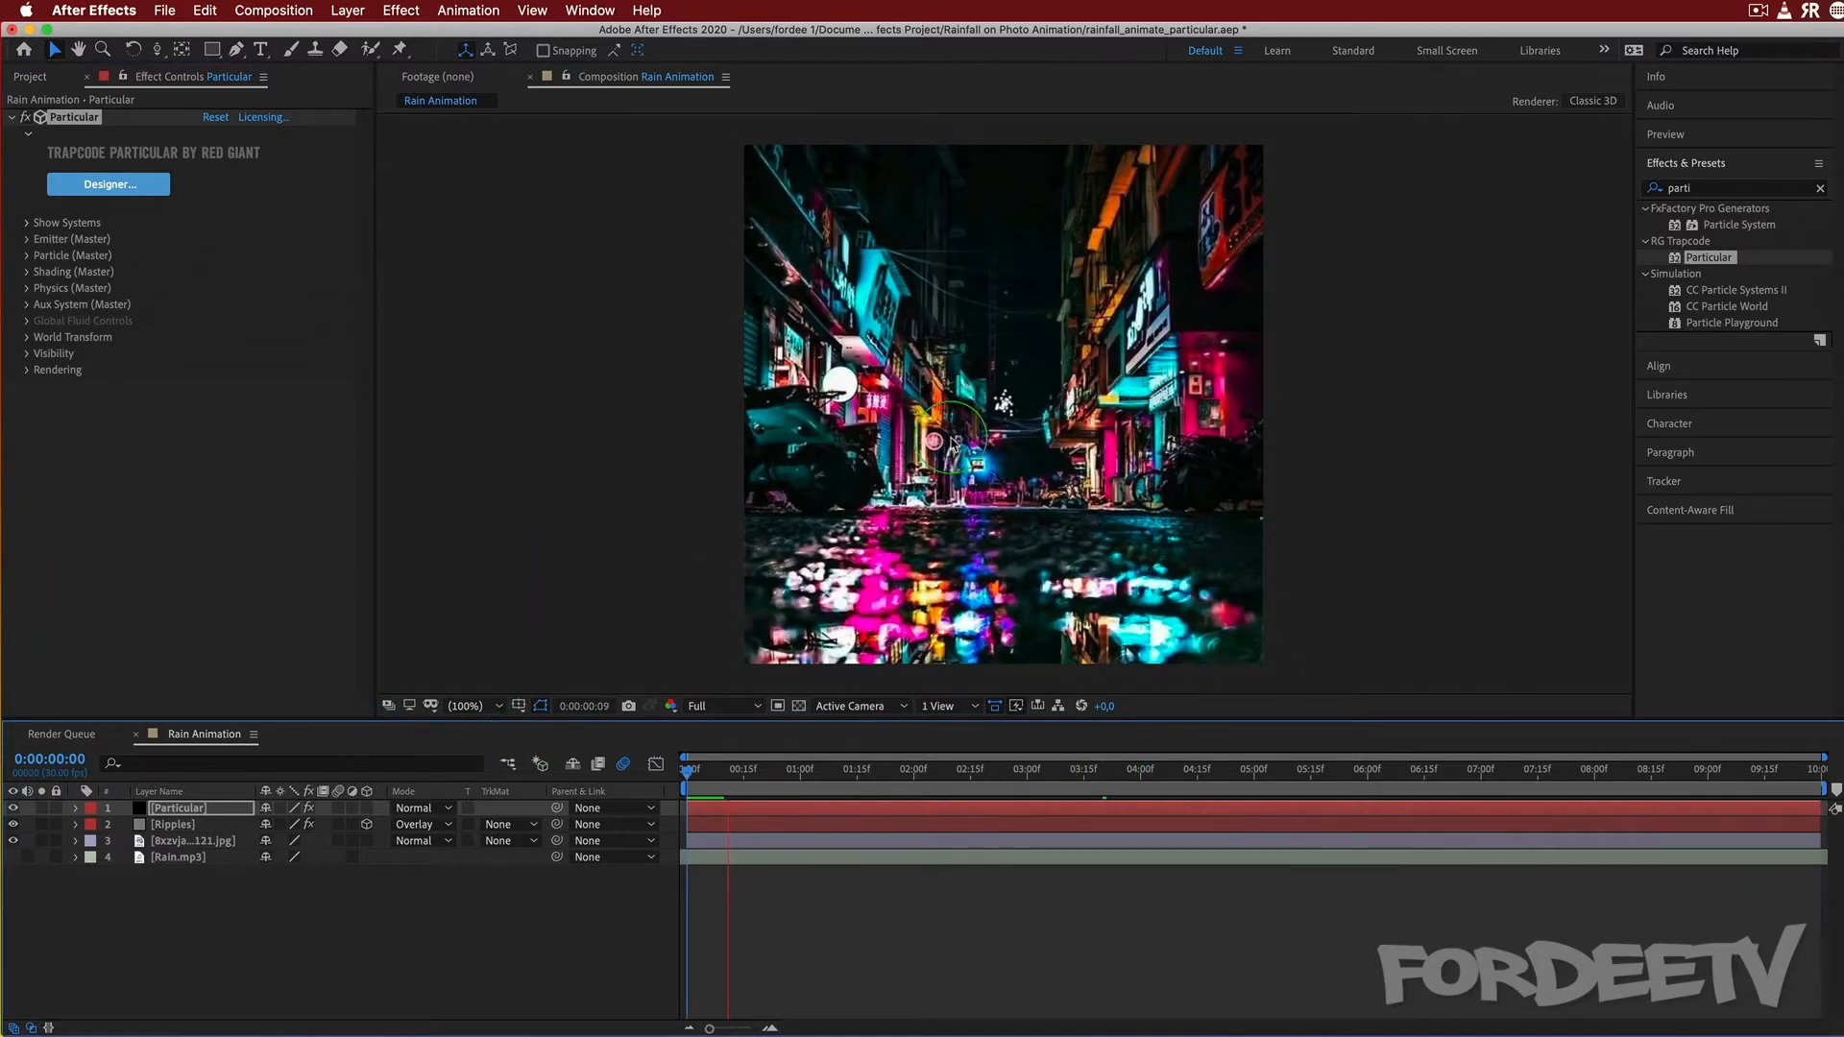
pyautogui.press('space')
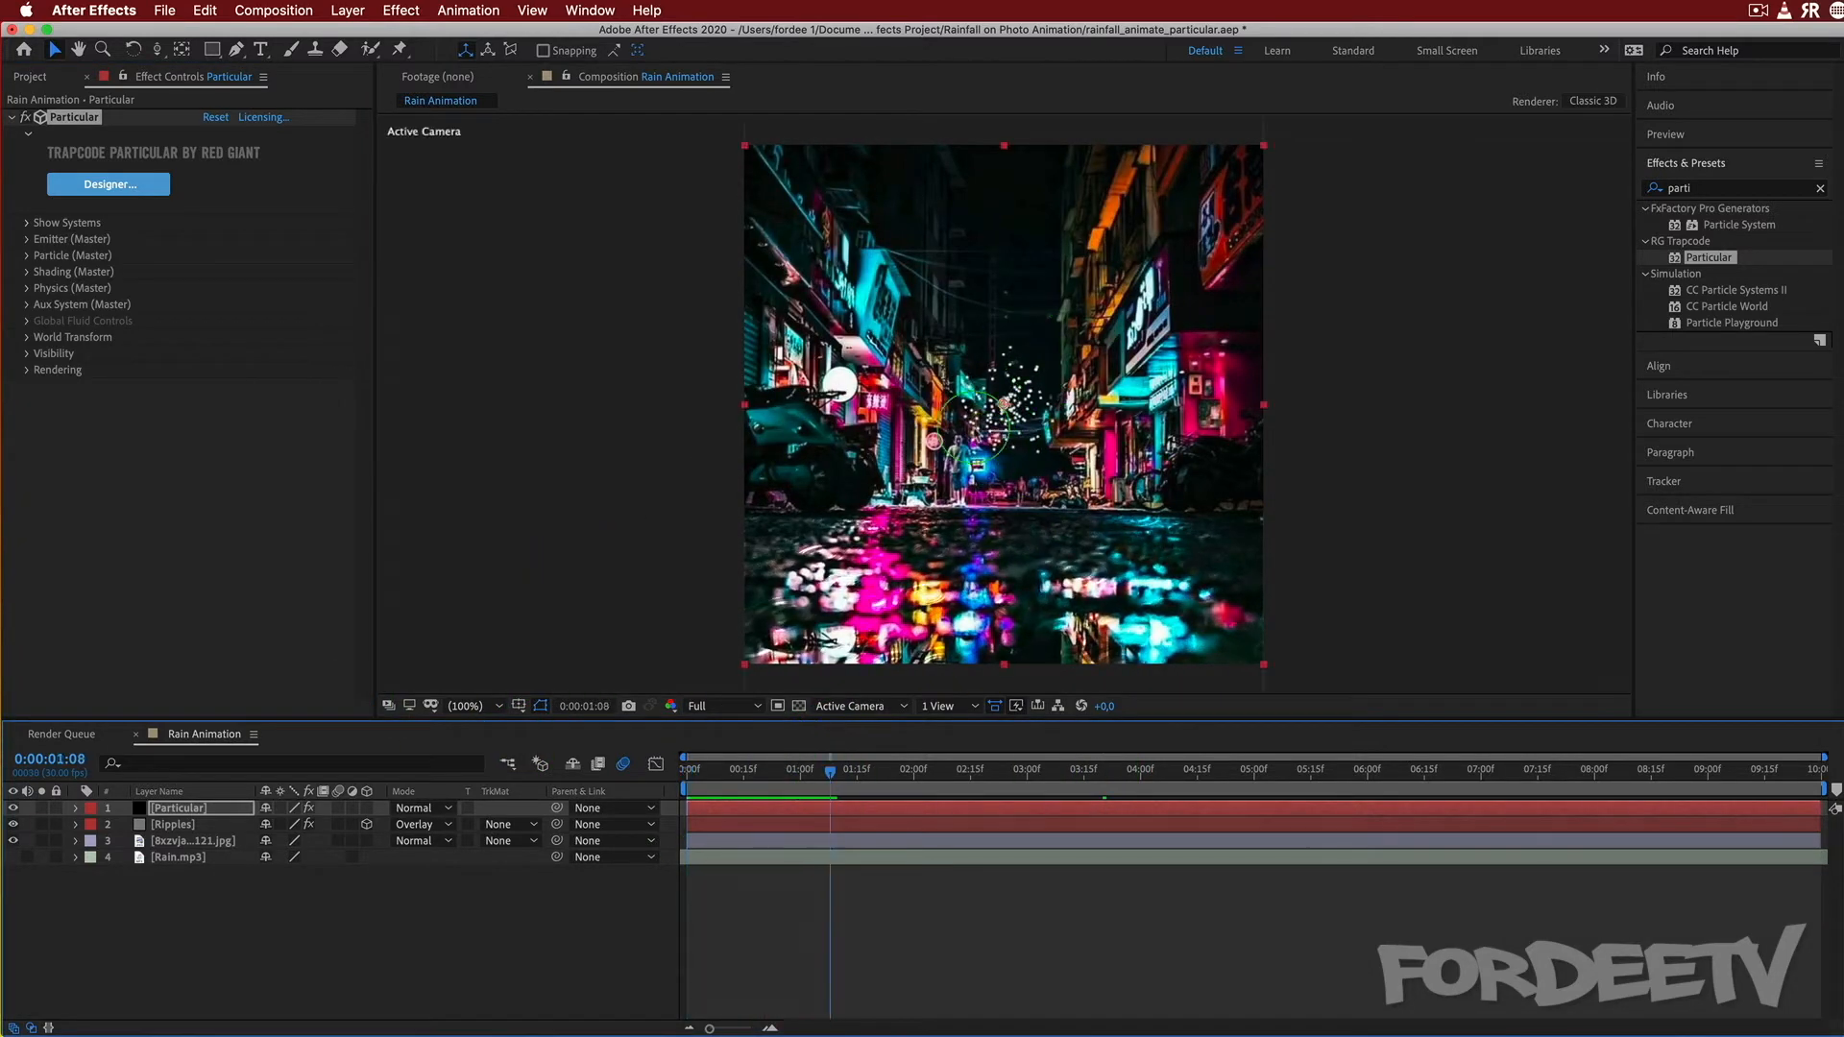
pyautogui.press('space')
pyautogui.moveTo(1005, 451); pyautogui.dragTo(1006, 404)
# Open the Particular Designer and briefly view its Presets and Blocks libraries.
pyautogui.click(134, 187)
pyautogui.moveTo(391, 102); pyautogui.dragTo(387, 72)
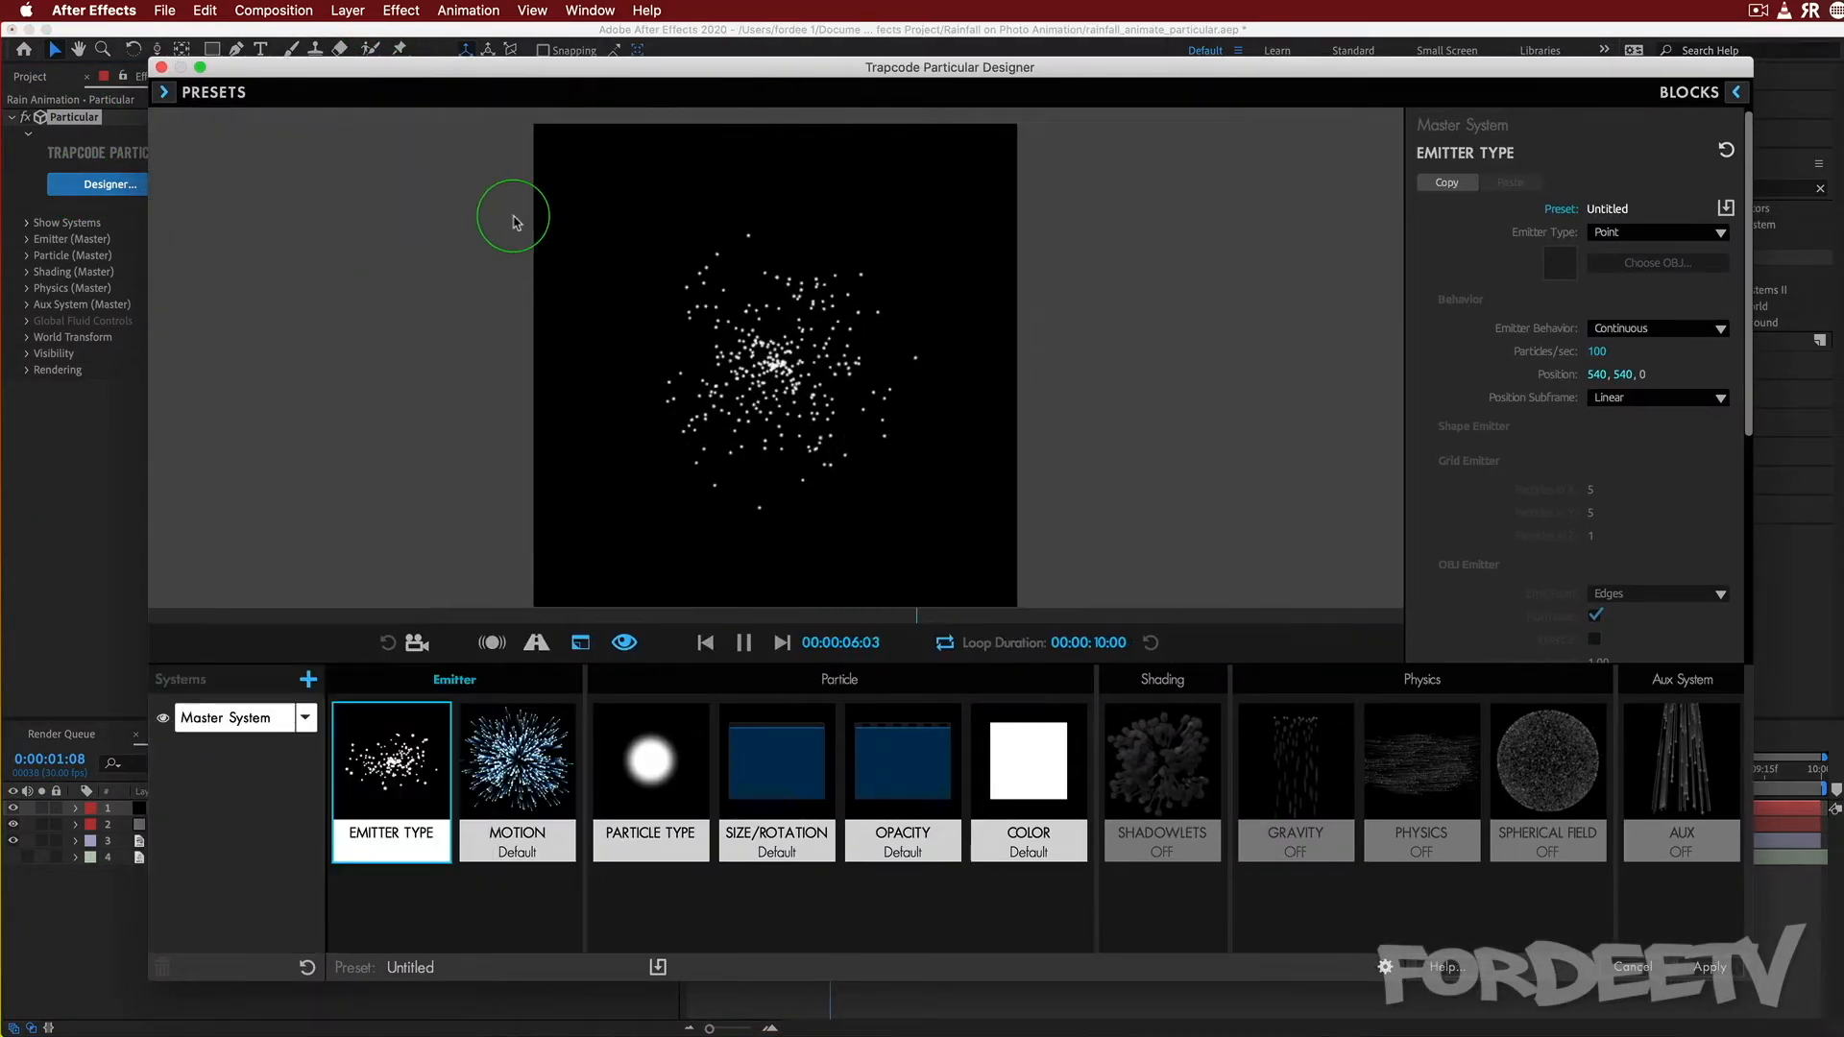
pyautogui.click(247, 84)
pyautogui.click(247, 84)
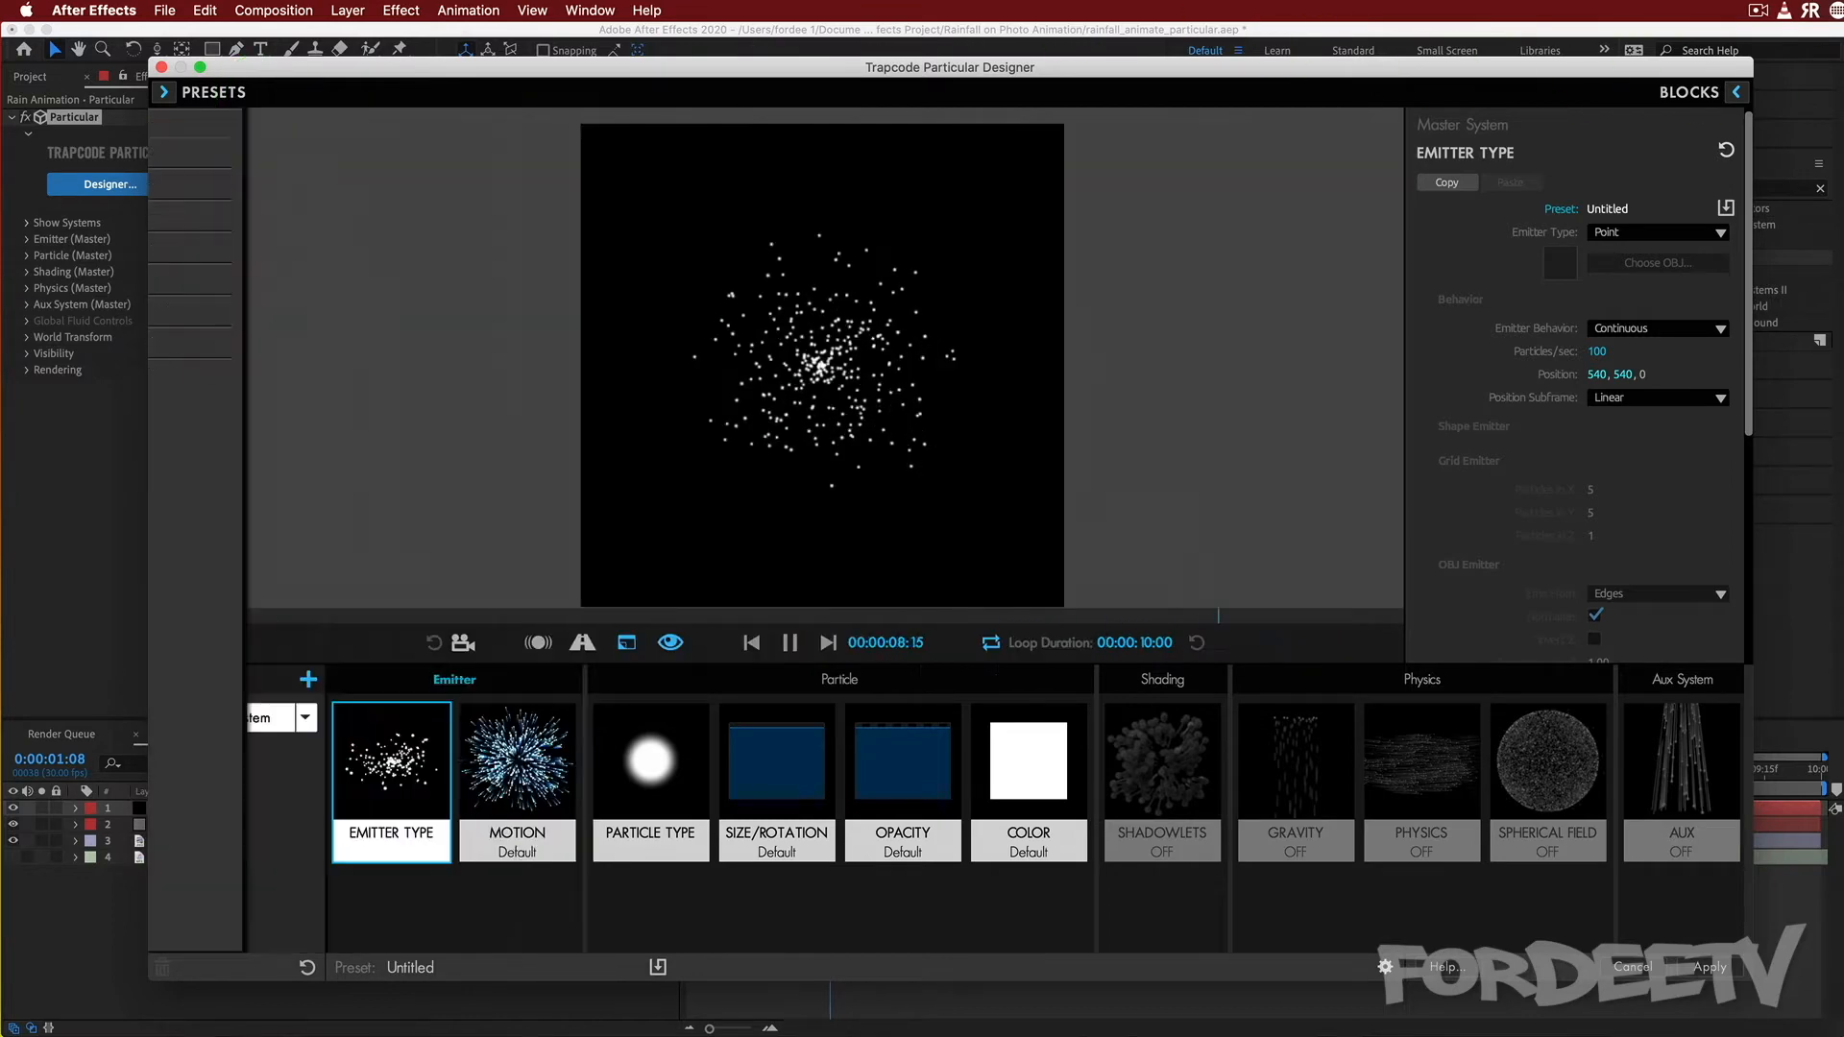
pyautogui.click(1691, 87)
pyautogui.click(1689, 84)
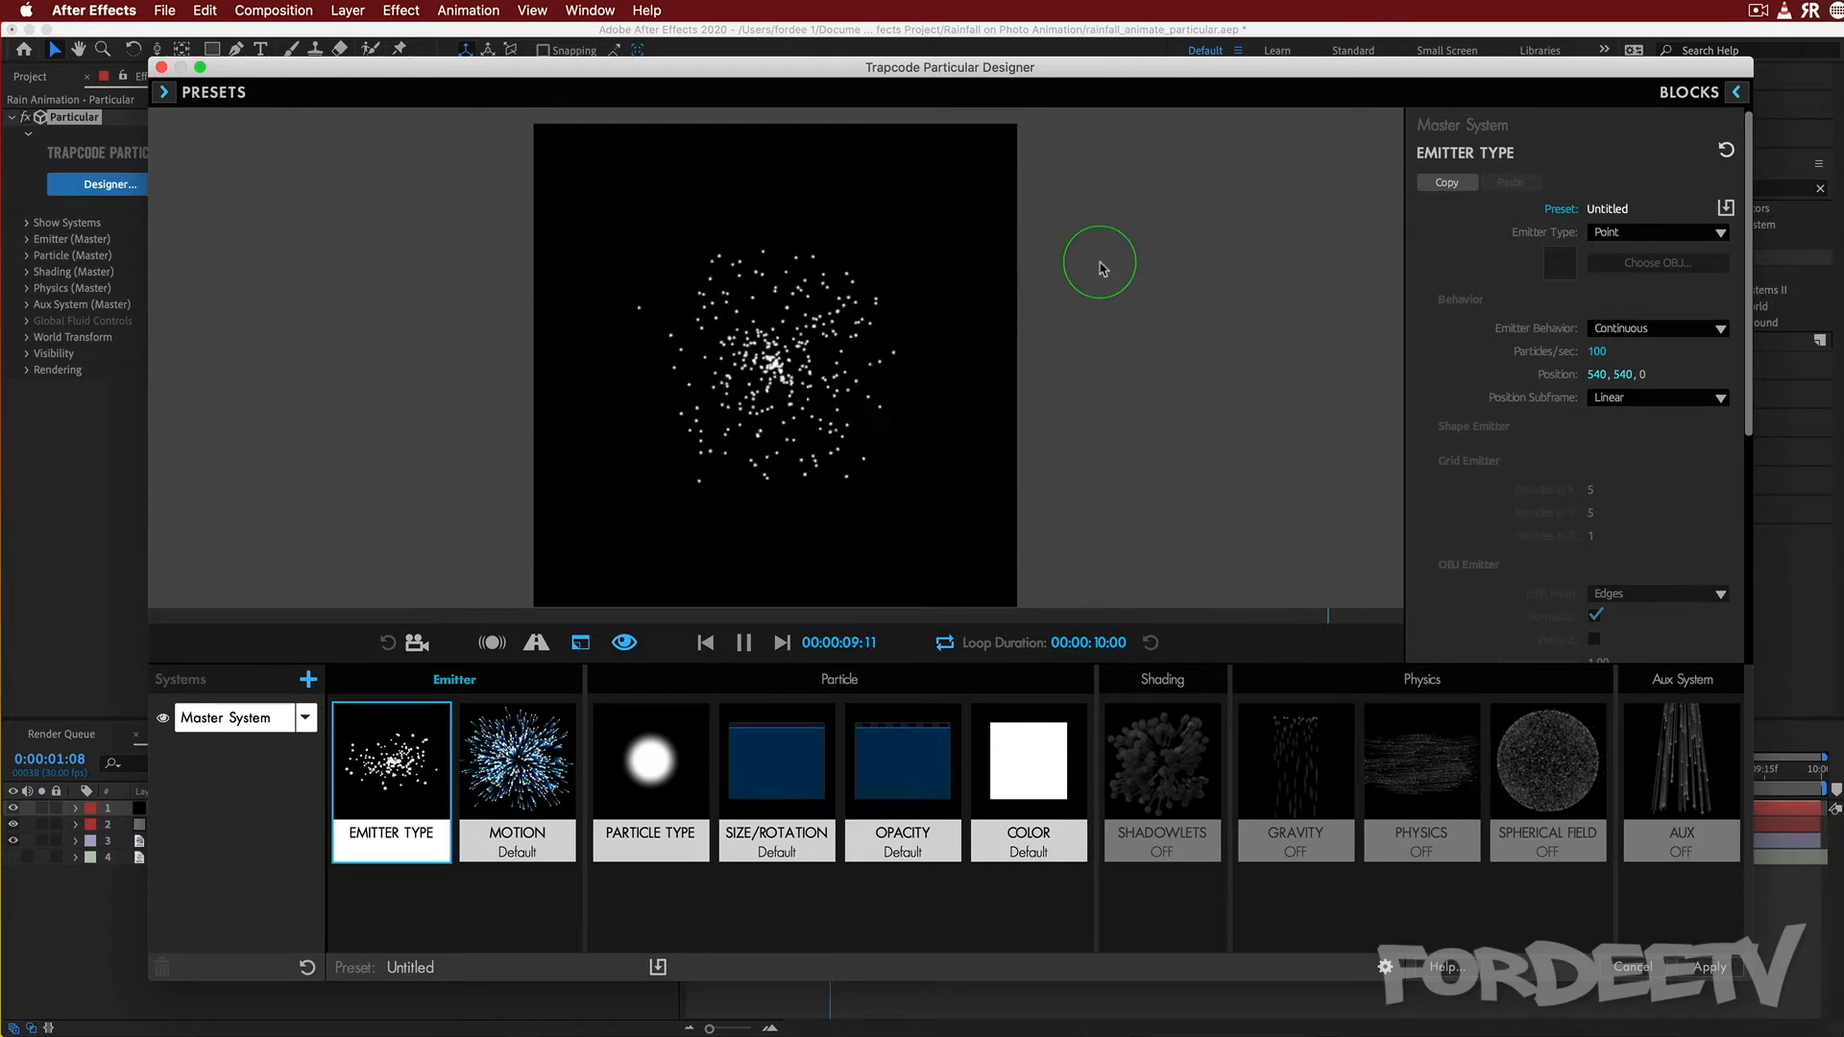
# Set the emitter type to Box with XYZ Individual sizing and an Emitter Size Y of 0.
pyautogui.click(1652, 233)
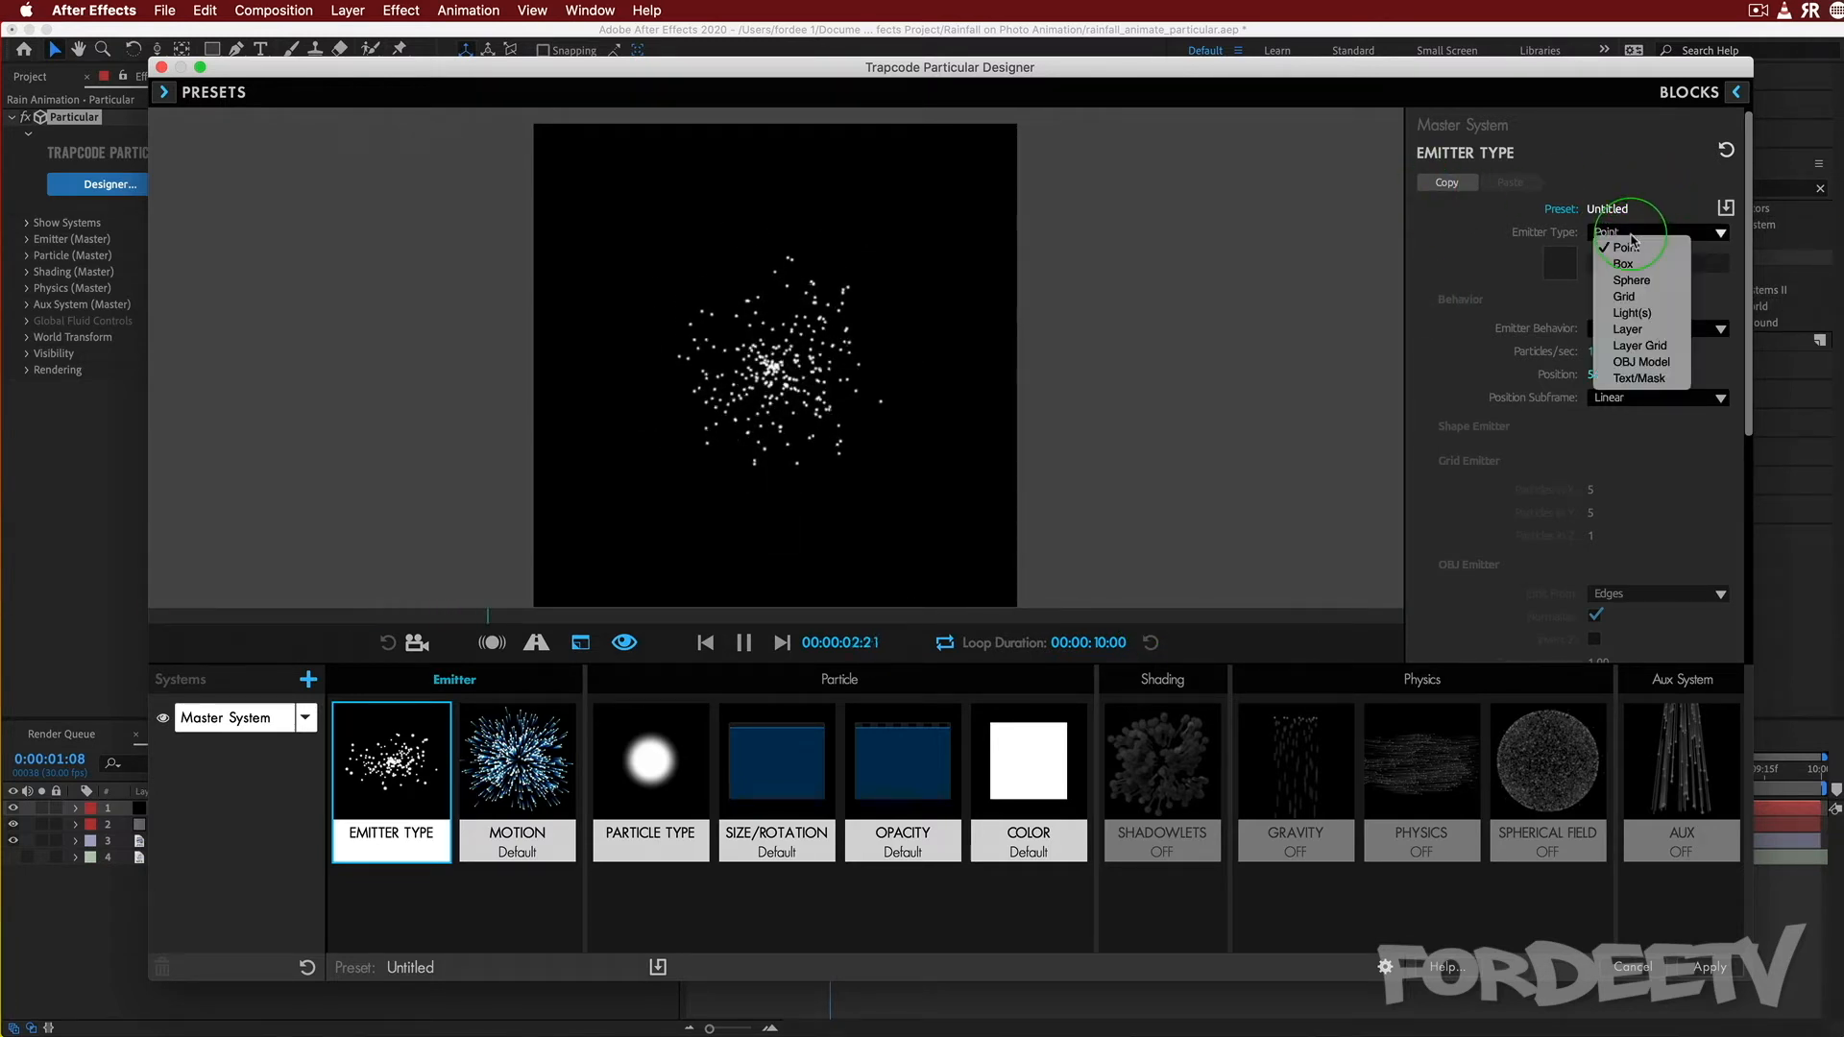
pyautogui.click(1623, 266)
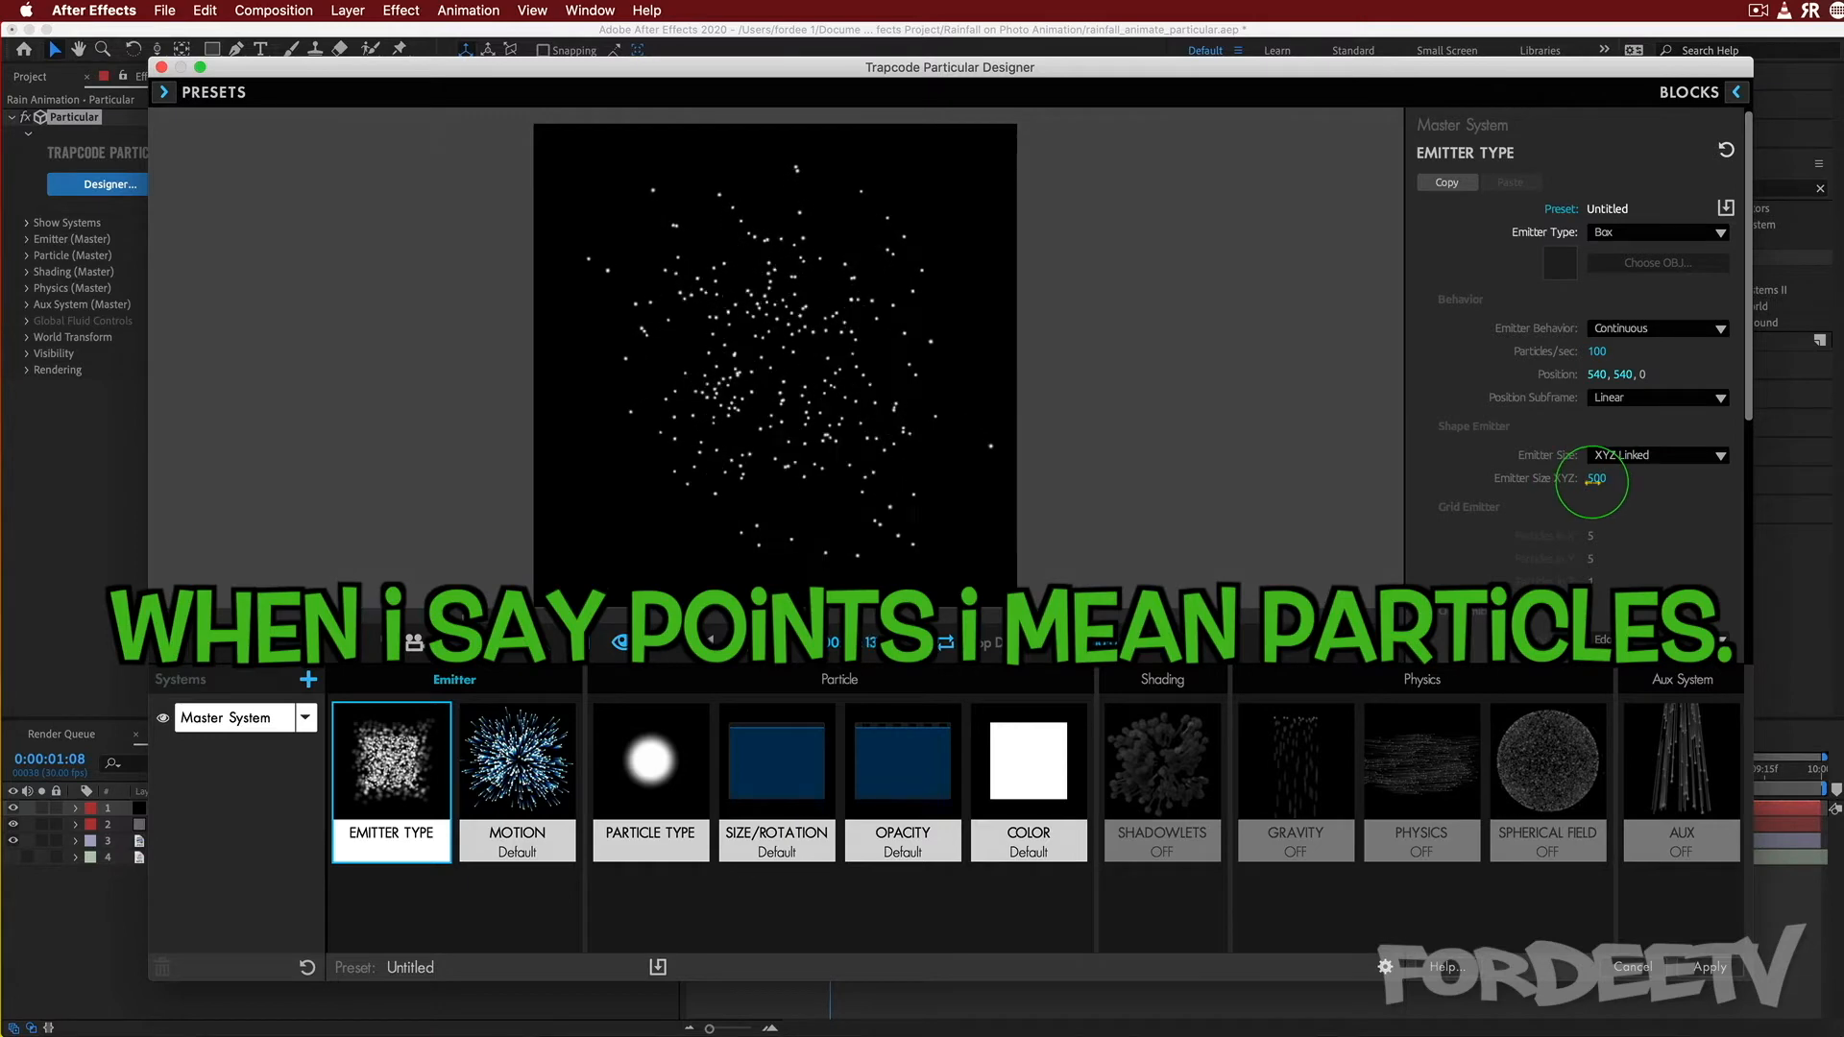
pyautogui.click(1621, 455)
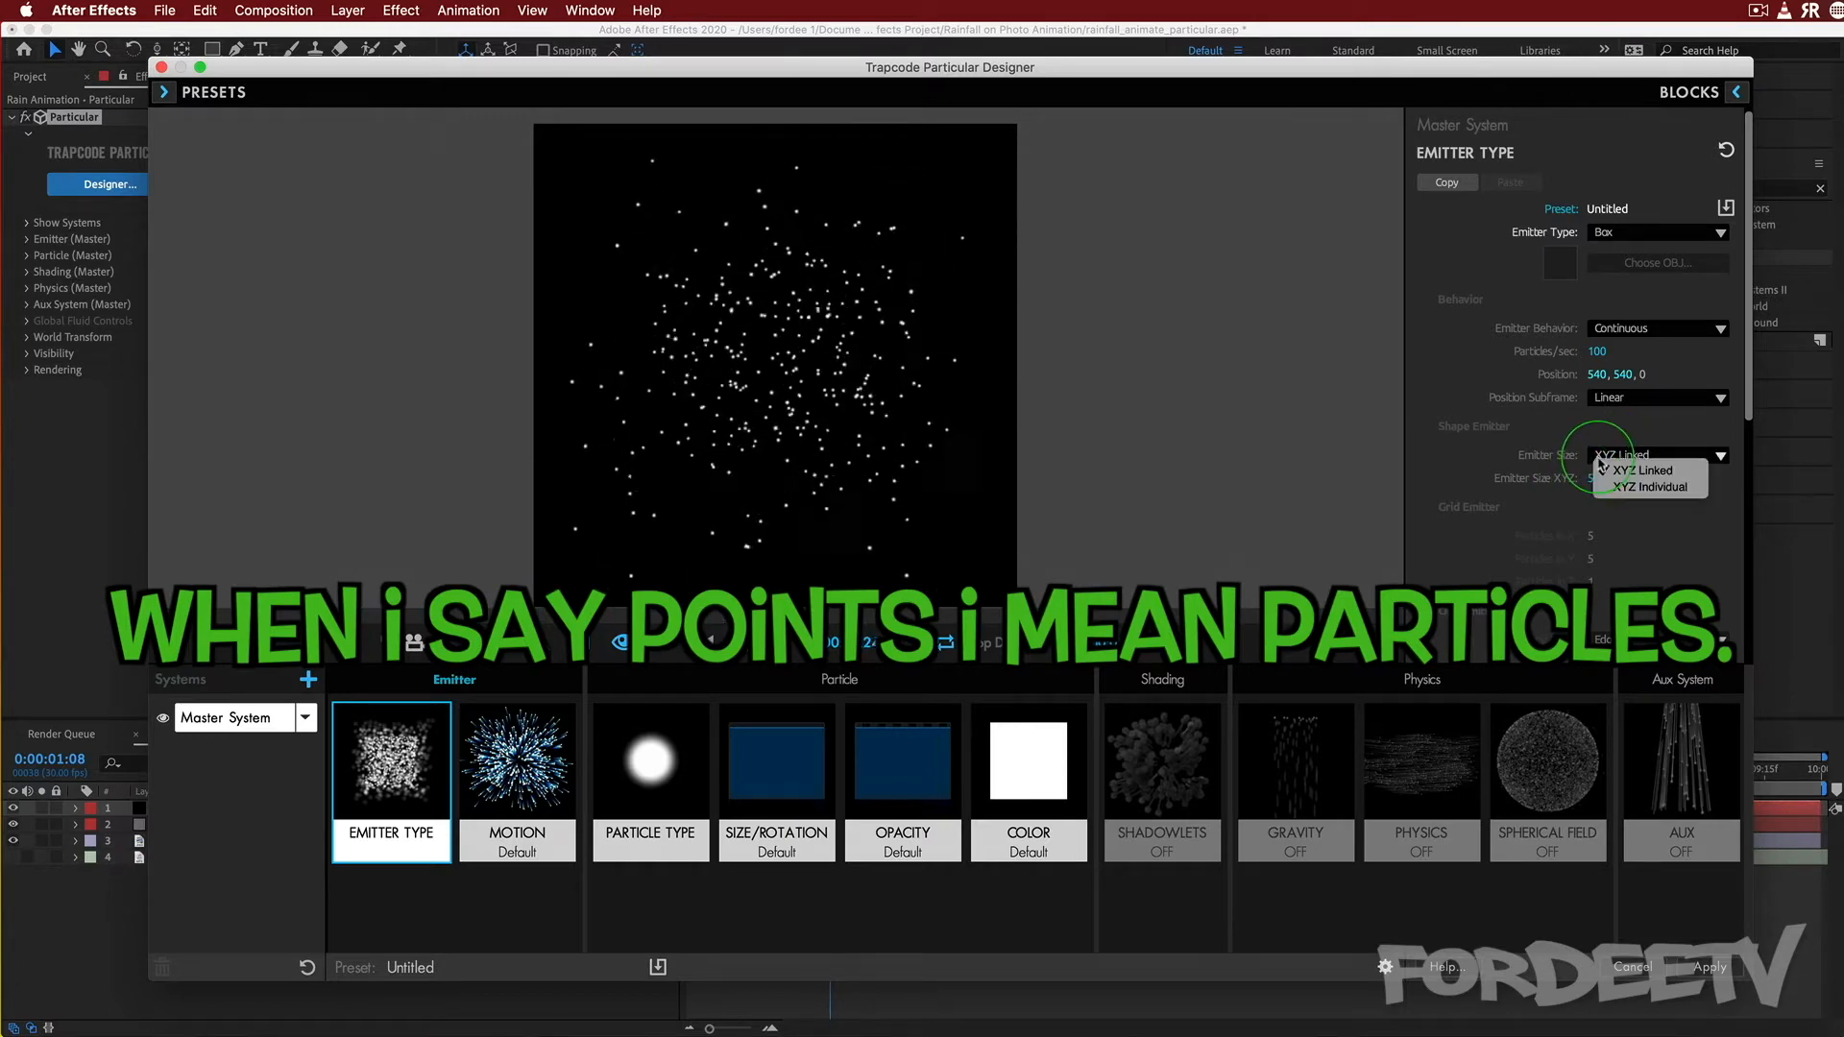
pyautogui.click(1614, 487)
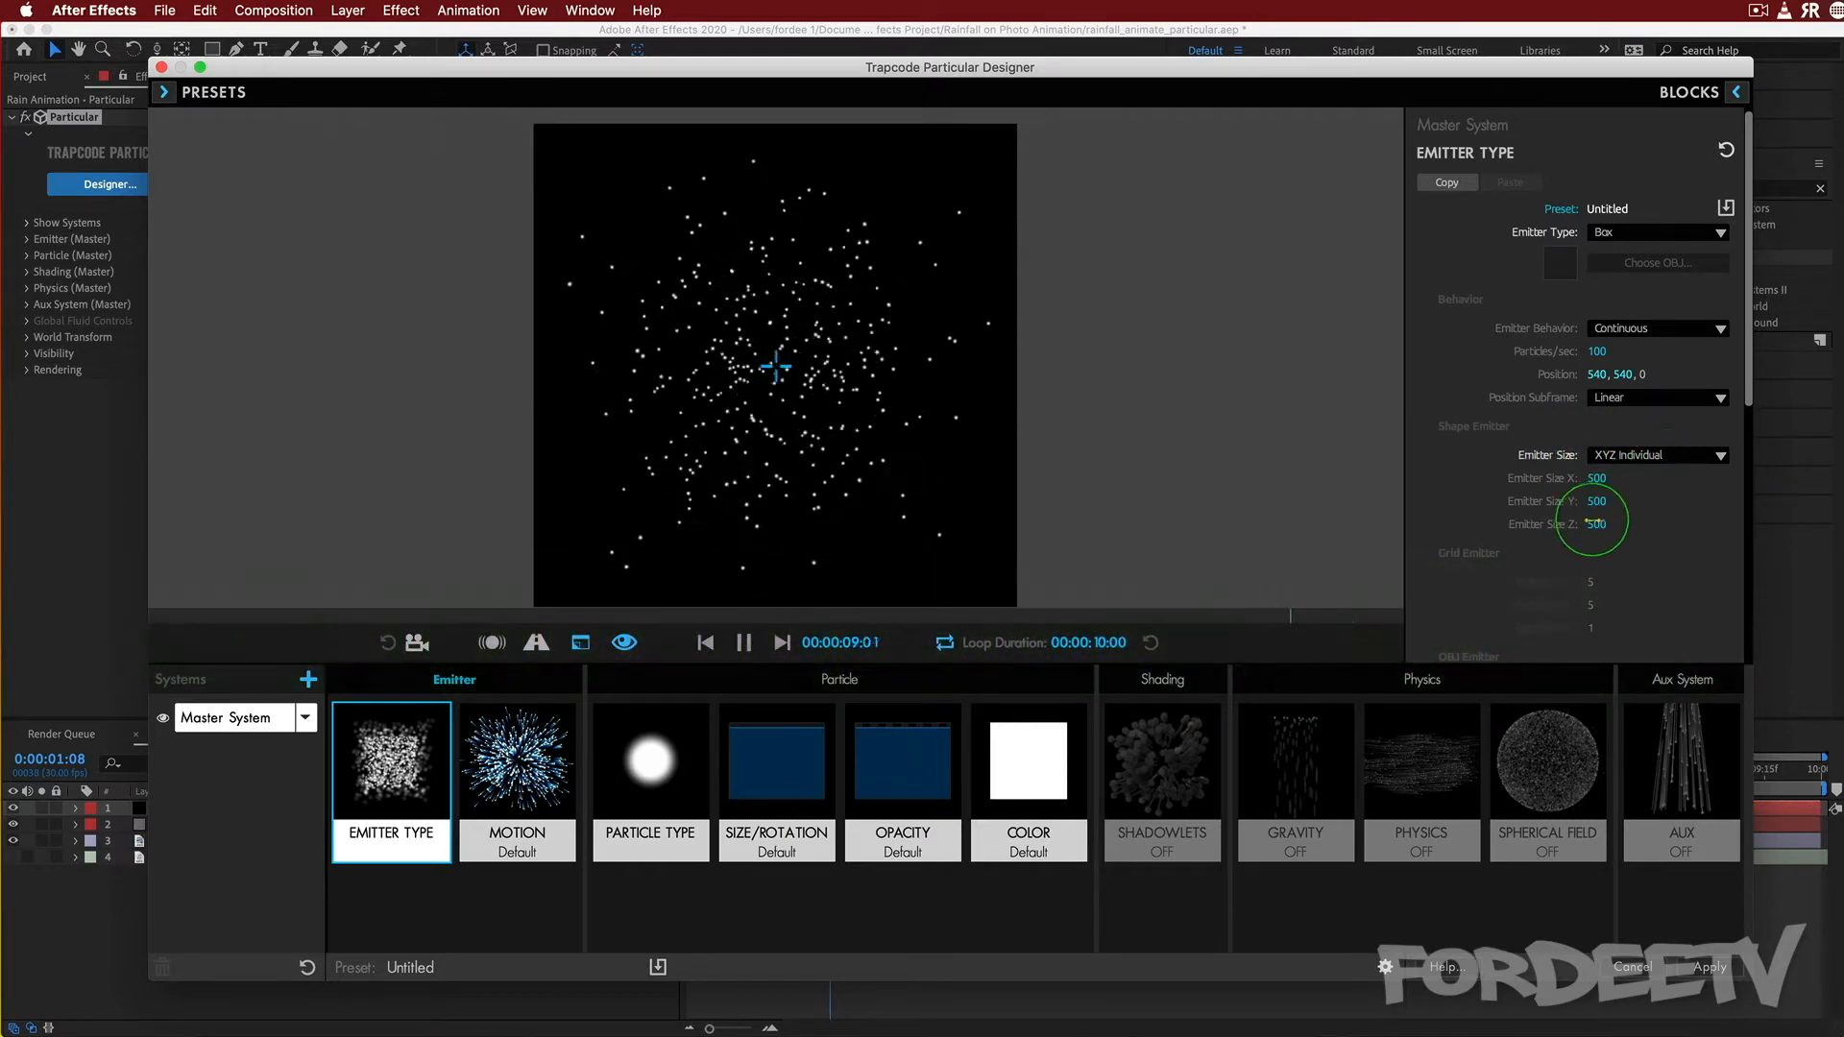
pyautogui.click(1597, 500)
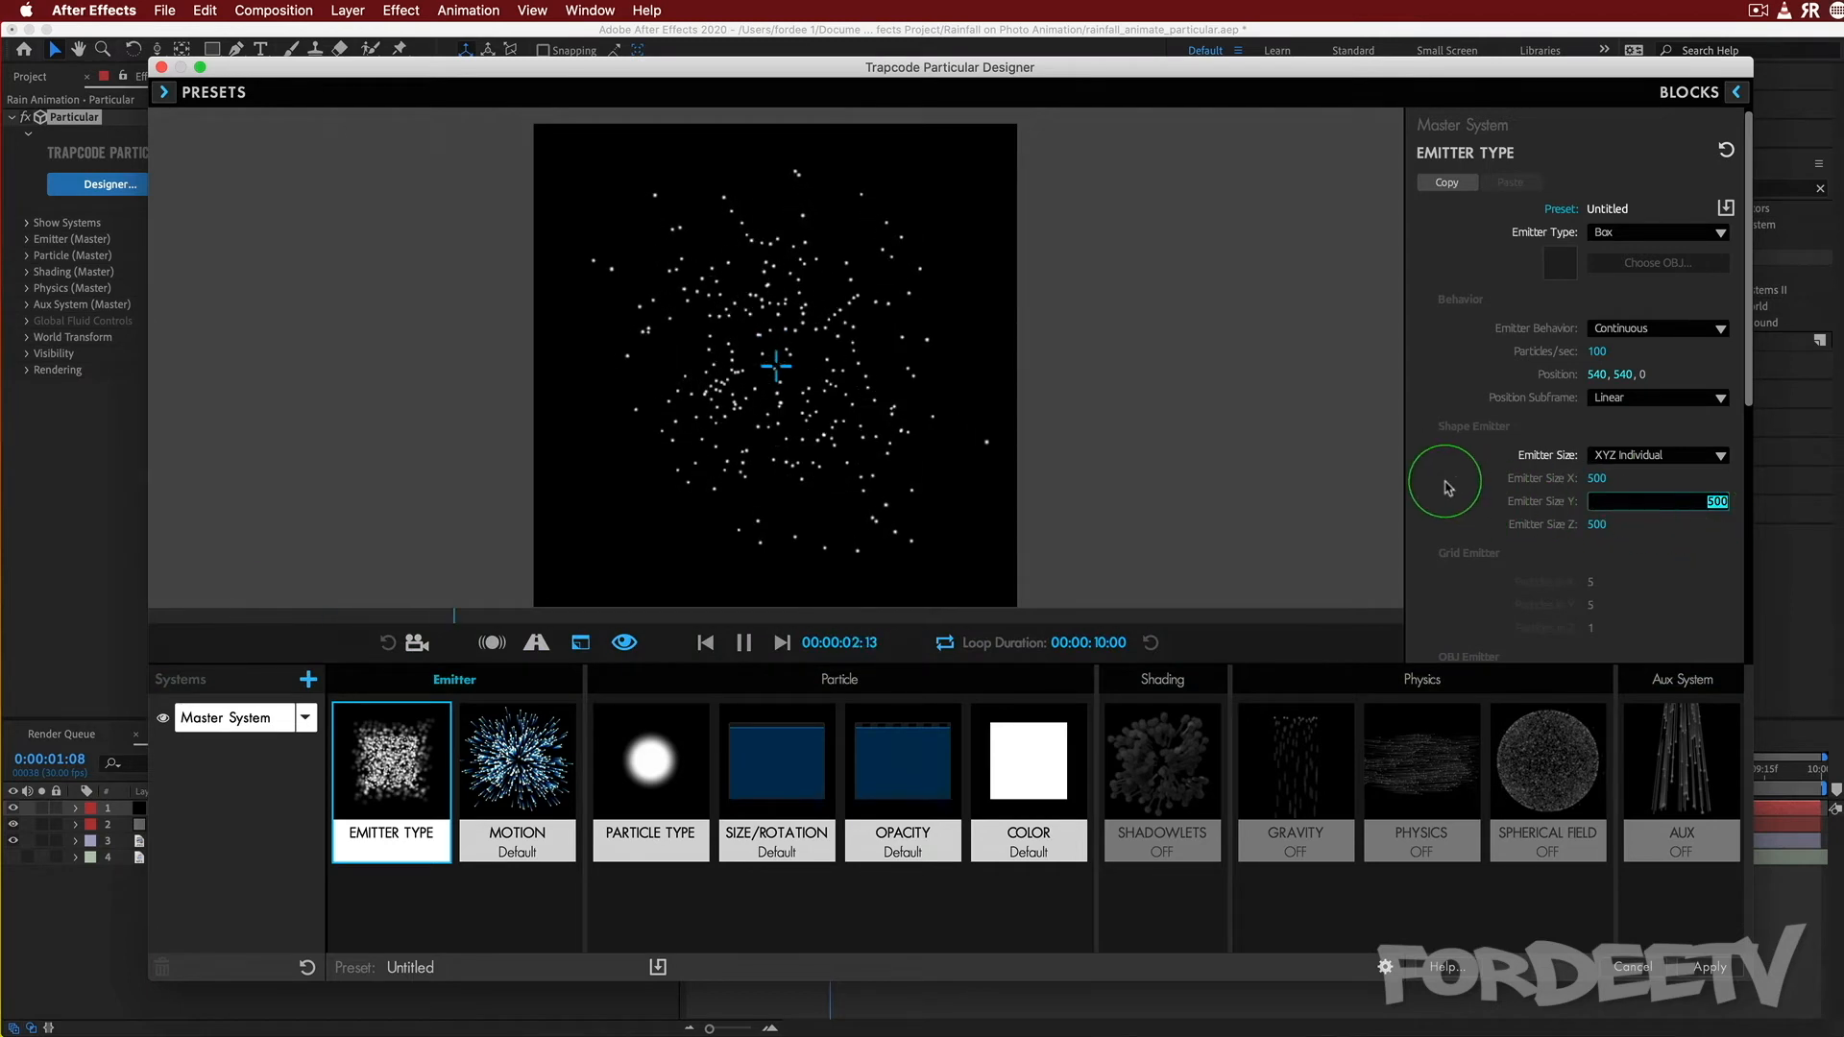
pyautogui.write('0')
pyautogui.click(1417, 500)
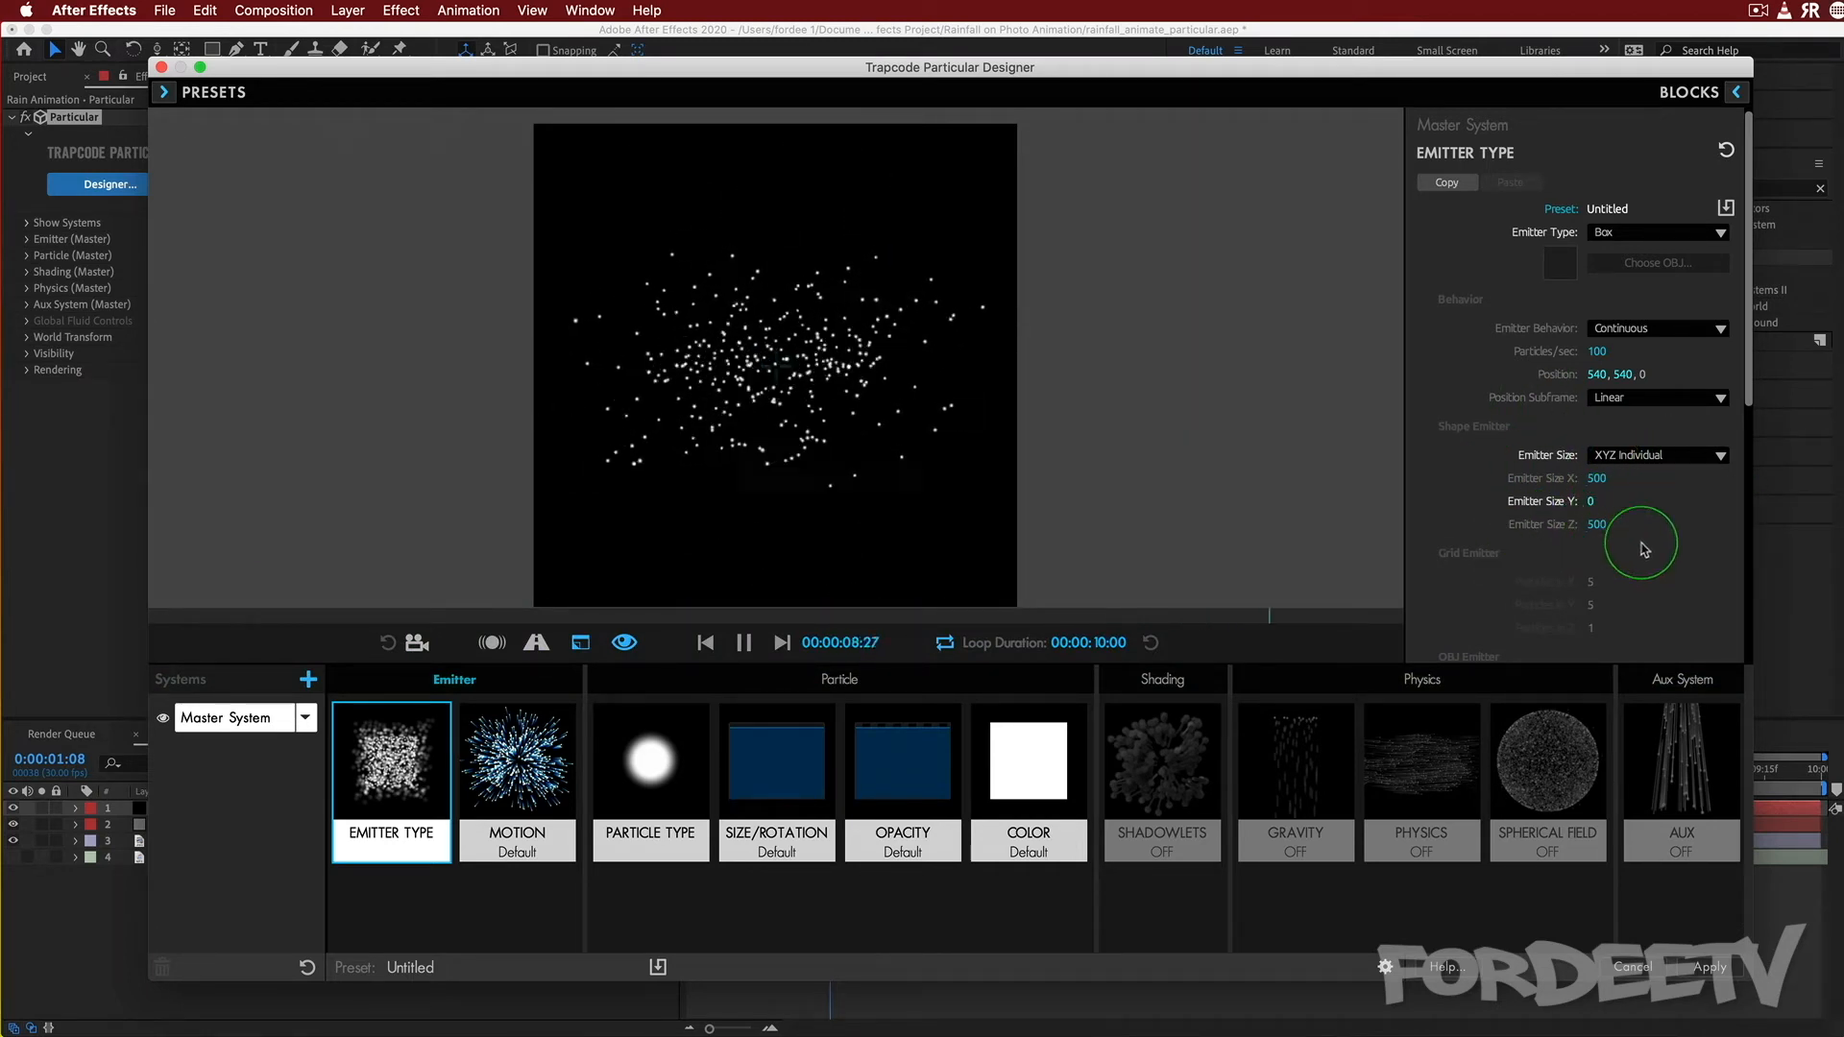
# Set the emitter's motion Velocity to 0.
pyautogui.click(496, 766)
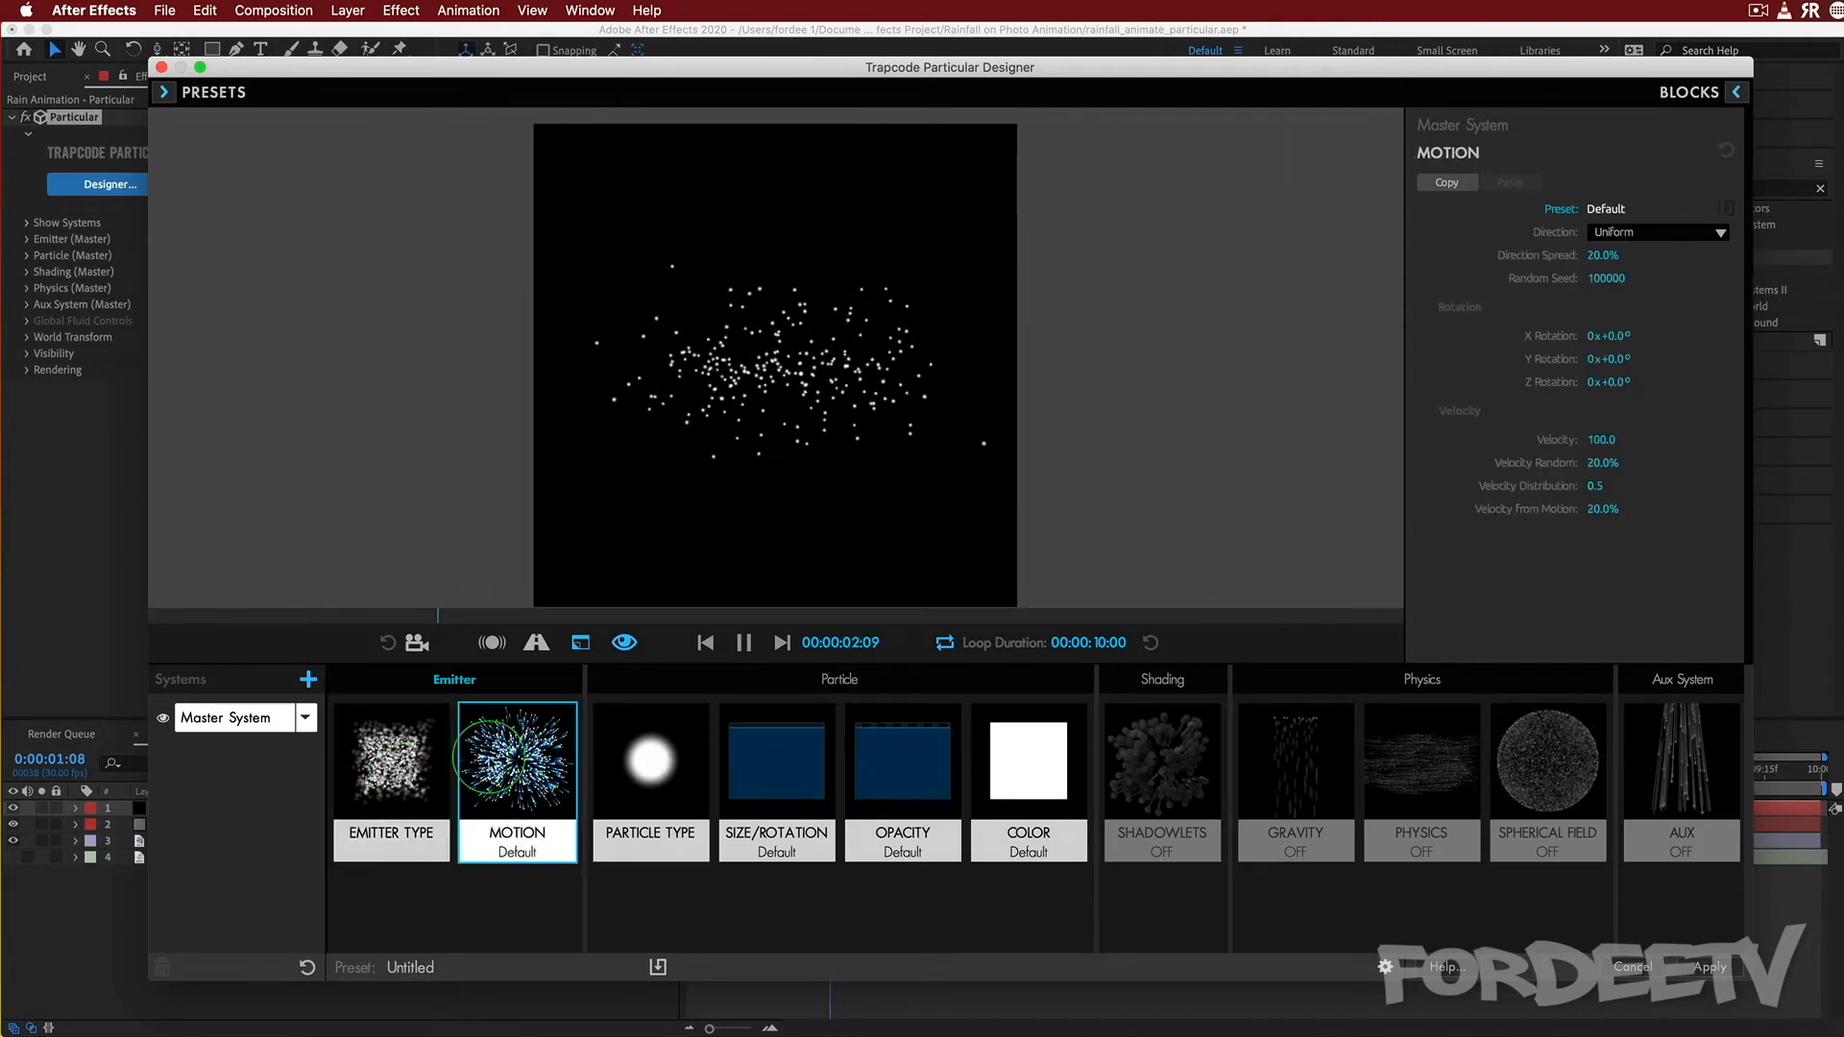
pyautogui.click(1598, 440)
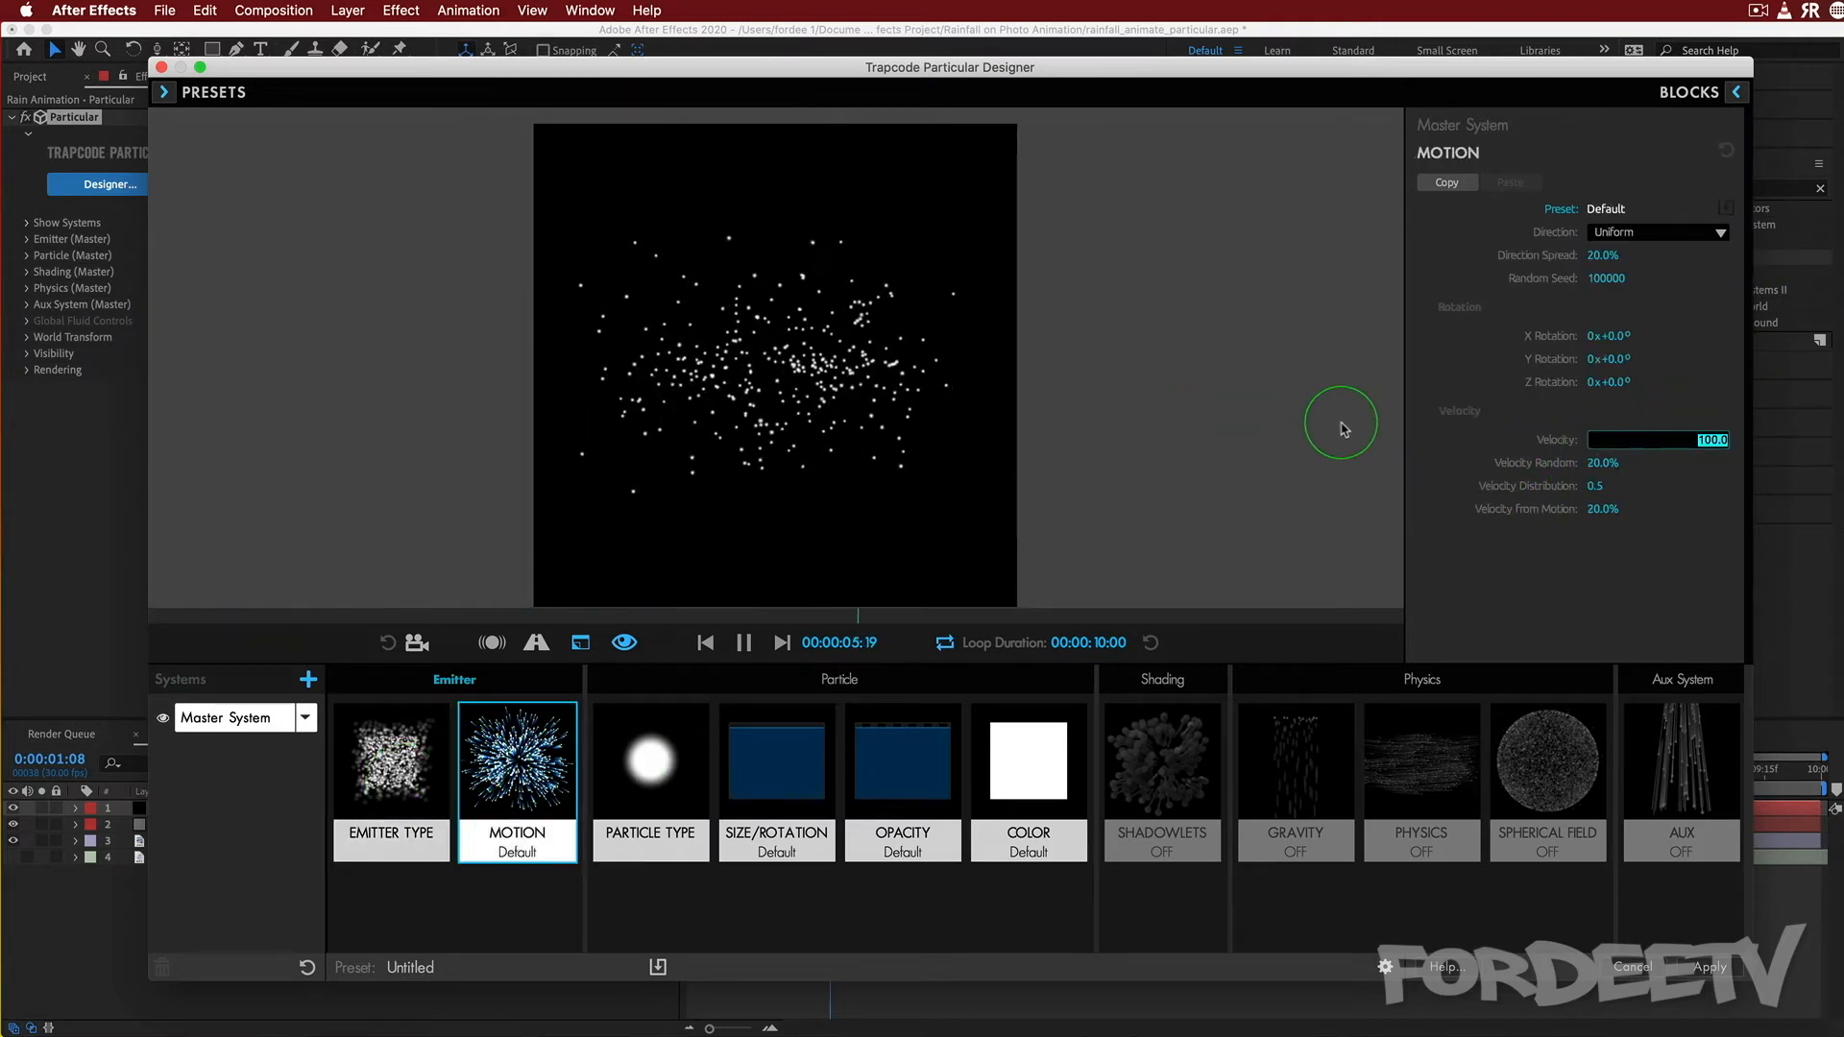
pyautogui.press('Return')
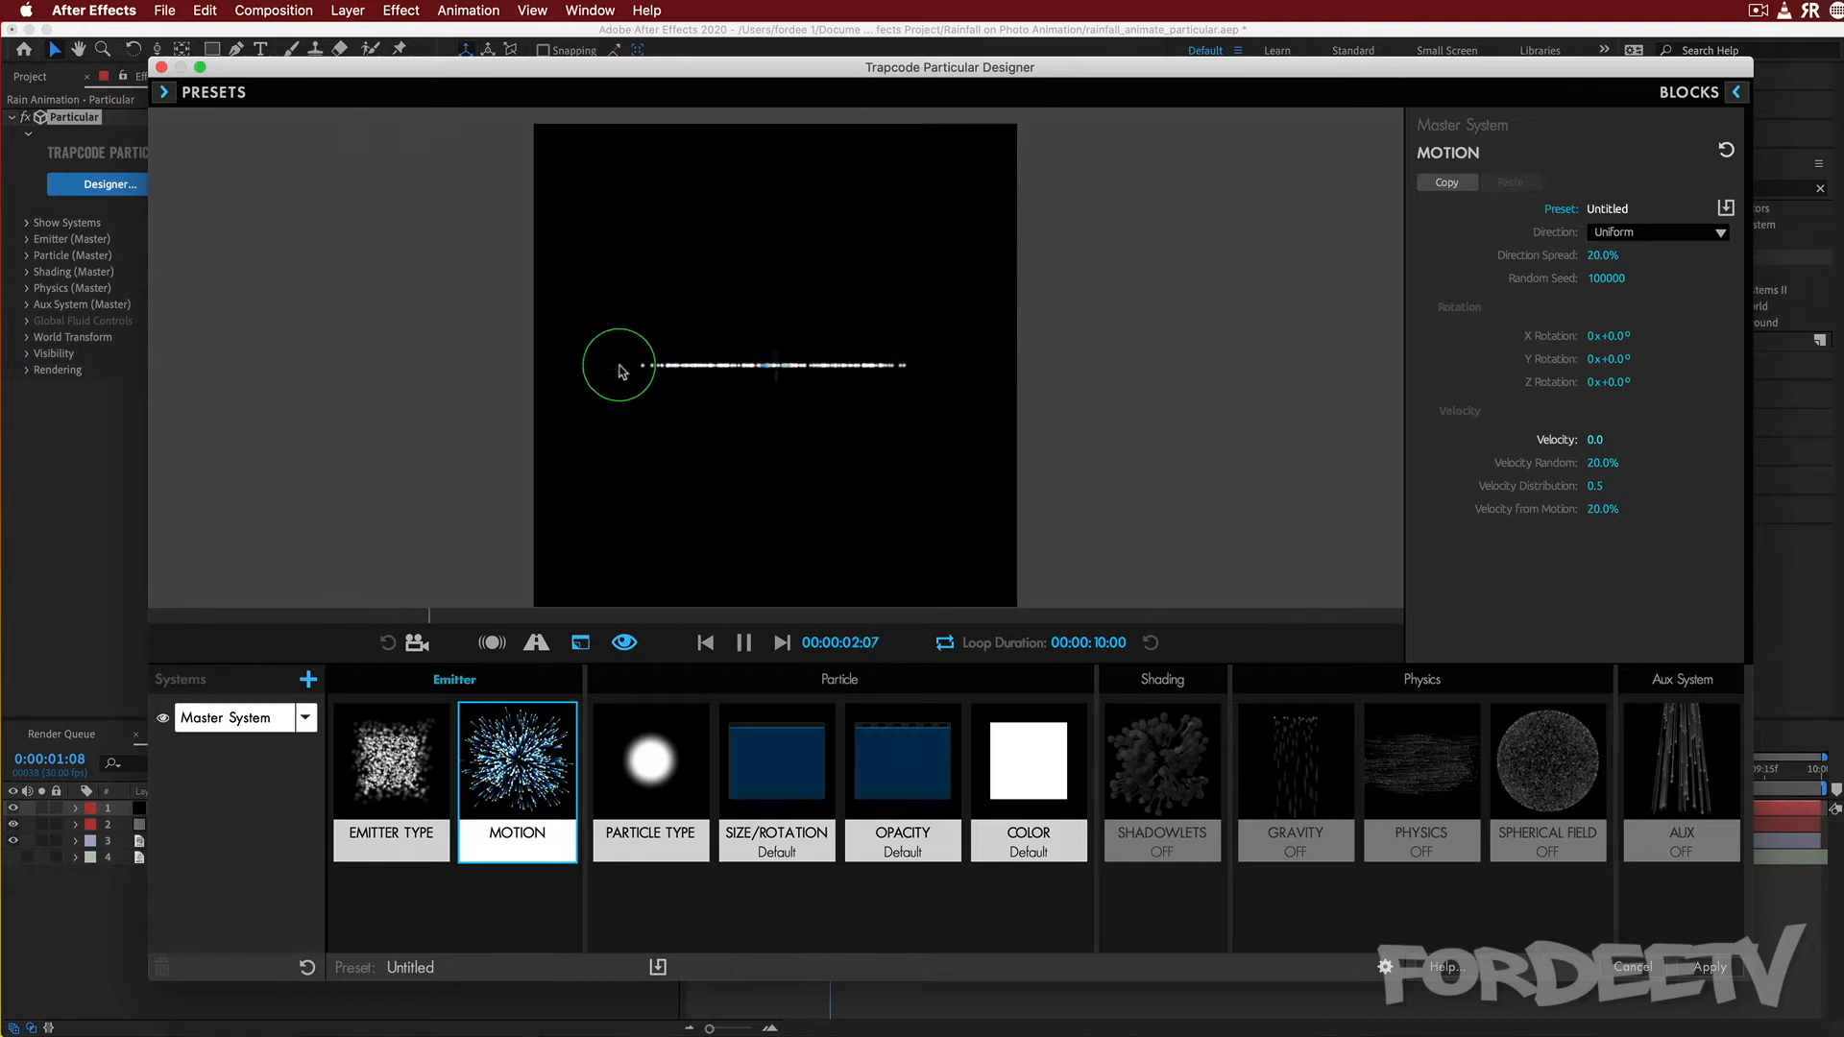
# Widen the box emitter by setting both Emitter Size X and Emitter Size Z to 1400.
pyautogui.click(363, 742)
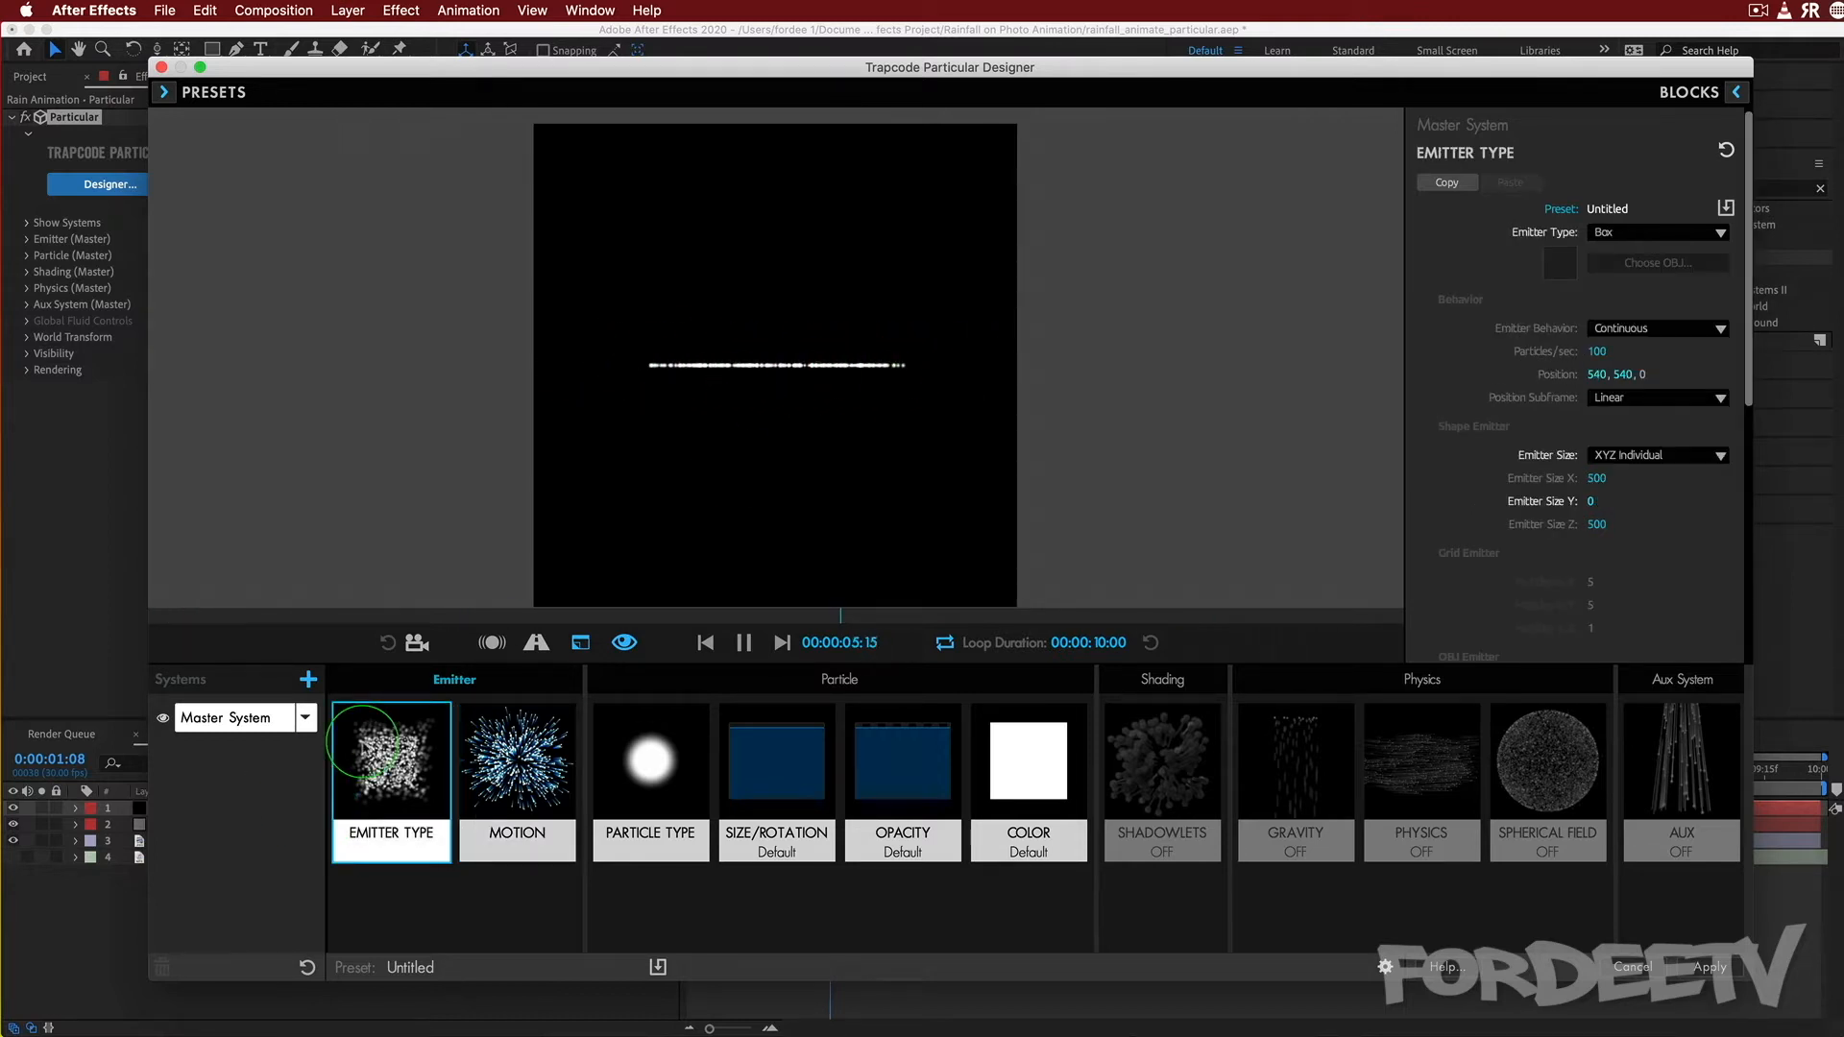
pyautogui.click(544, 644)
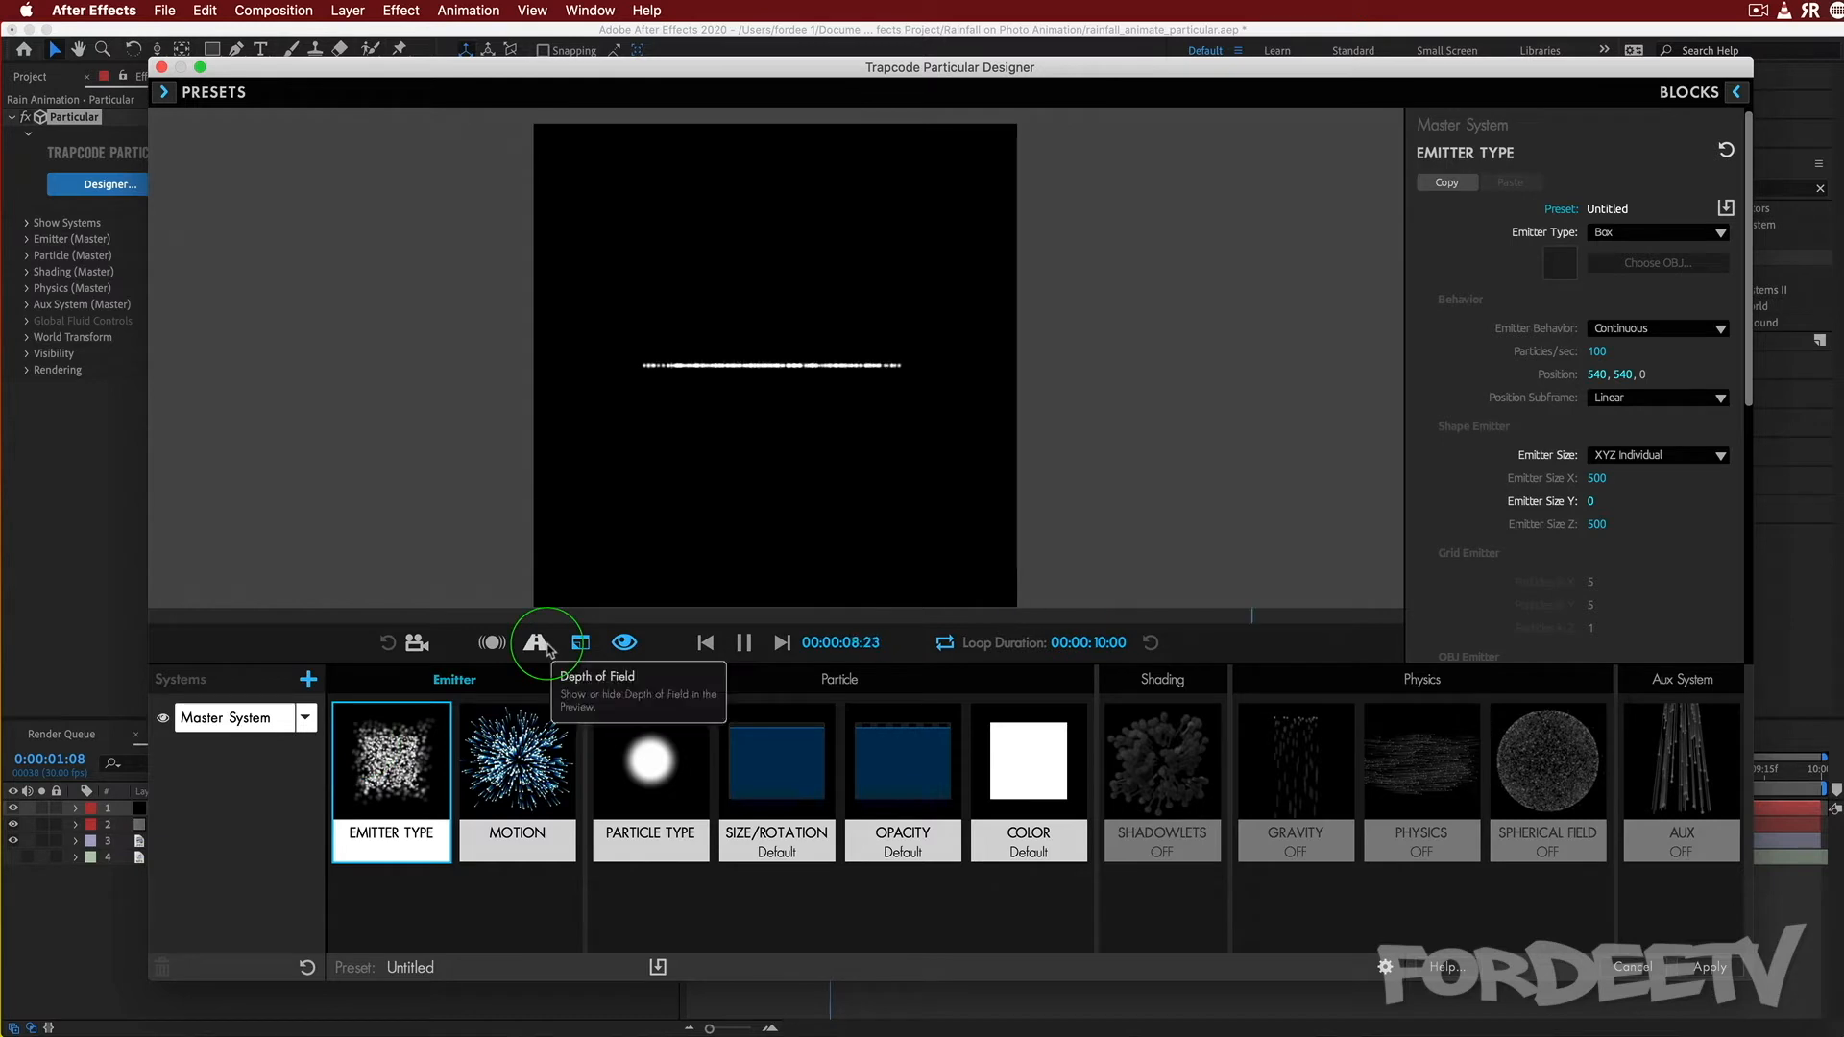
pyautogui.click(1619, 479)
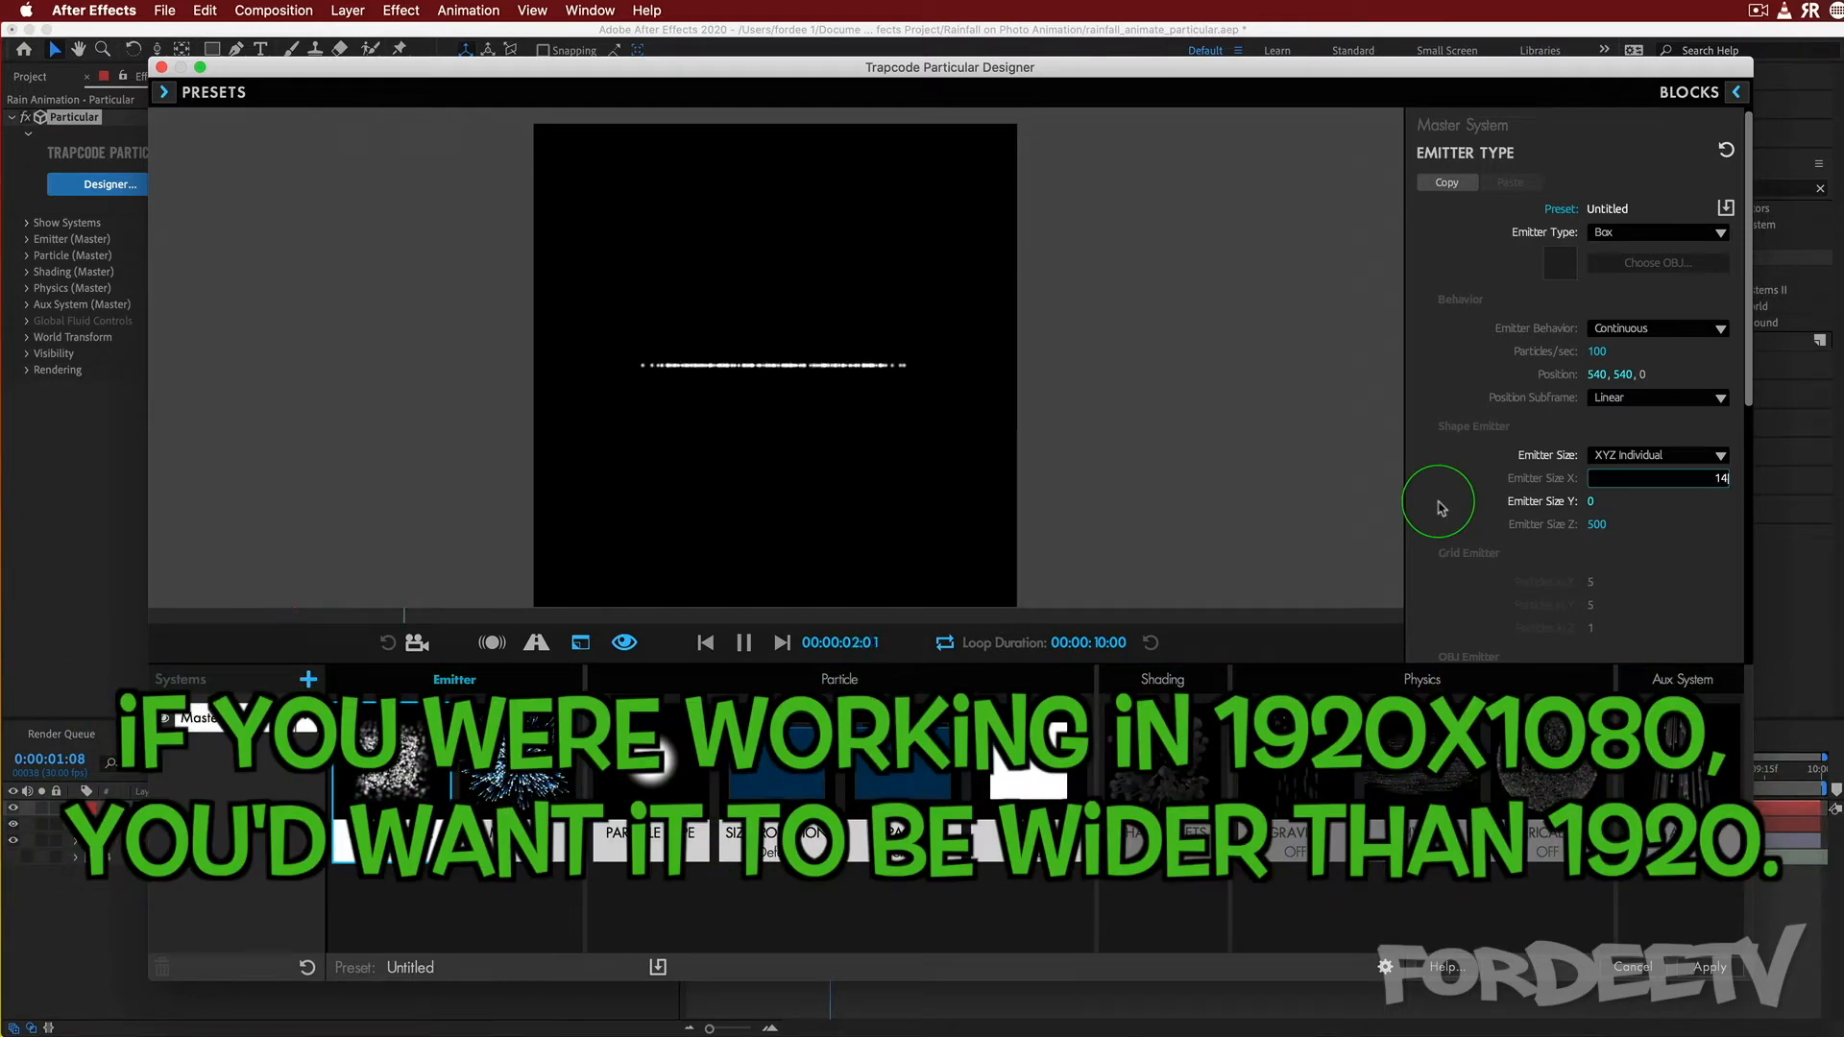
pyautogui.write('00')
pyautogui.press('Tab')
pyautogui.press('Tab')
pyautogui.write('1')
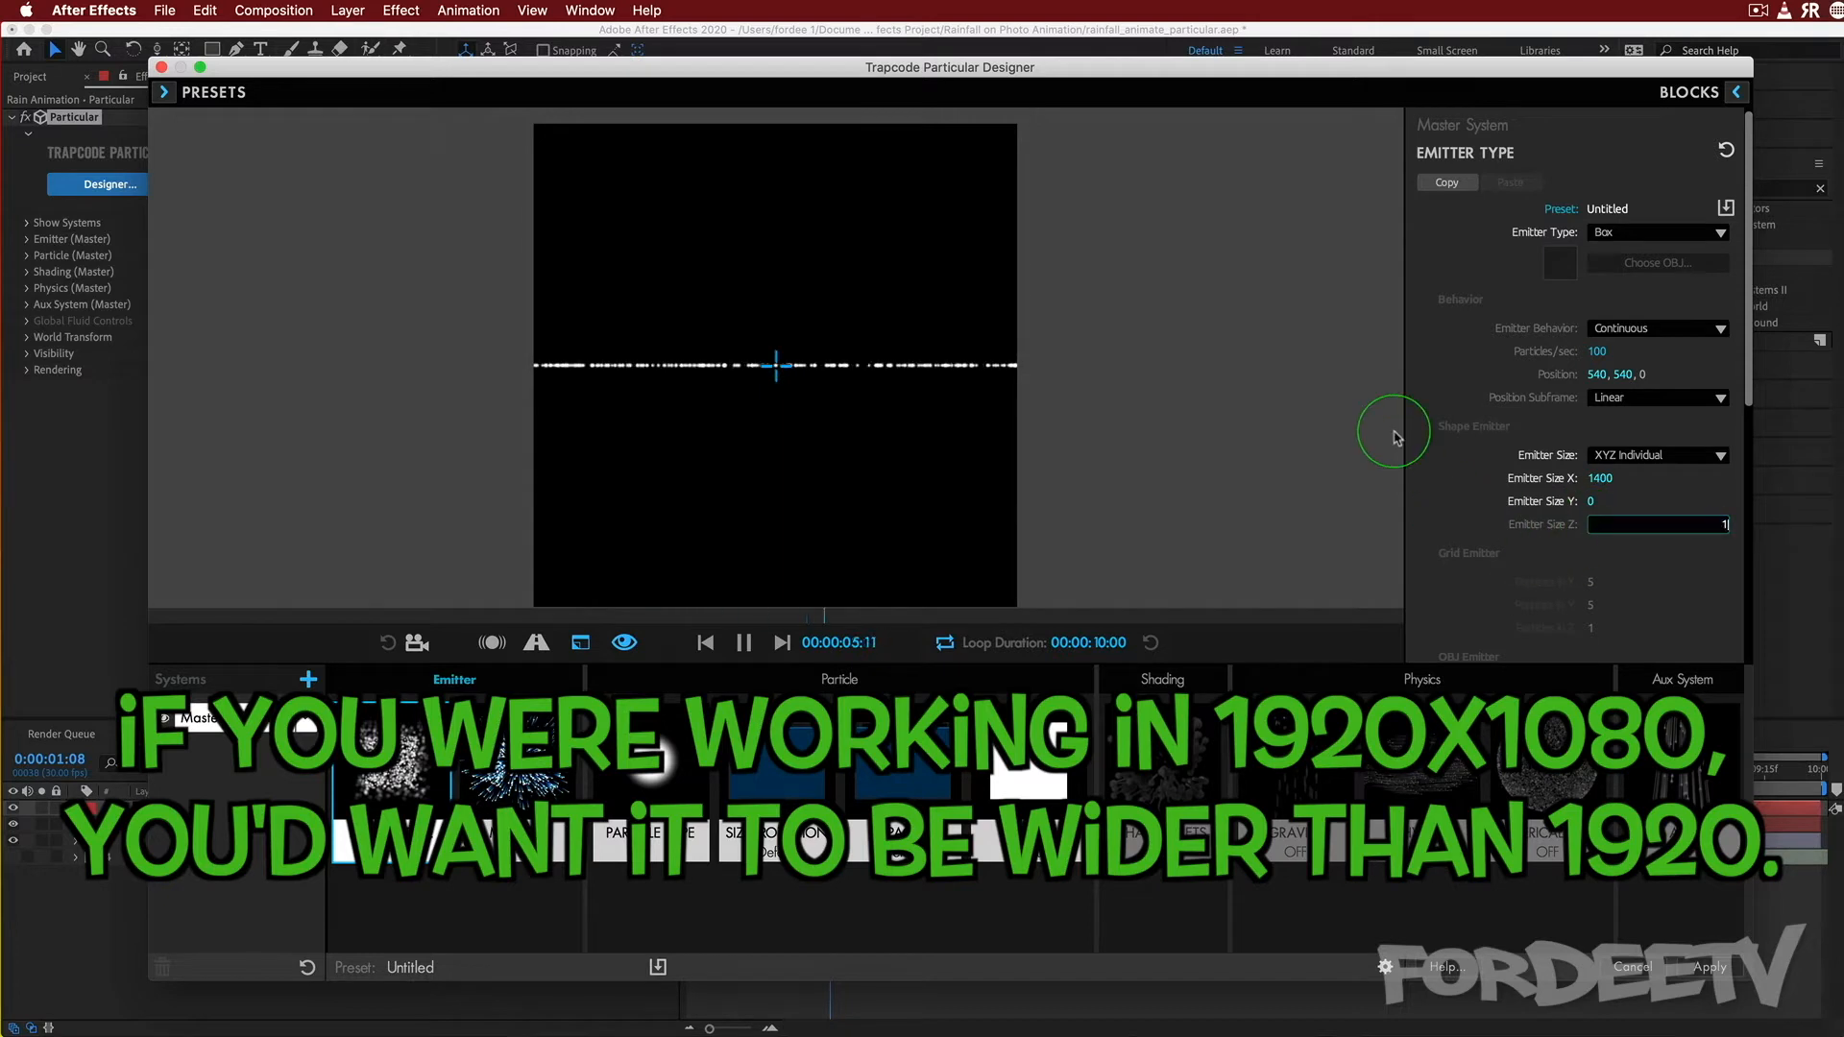
pyautogui.write('44')
pyautogui.doubleClick(1689, 531)
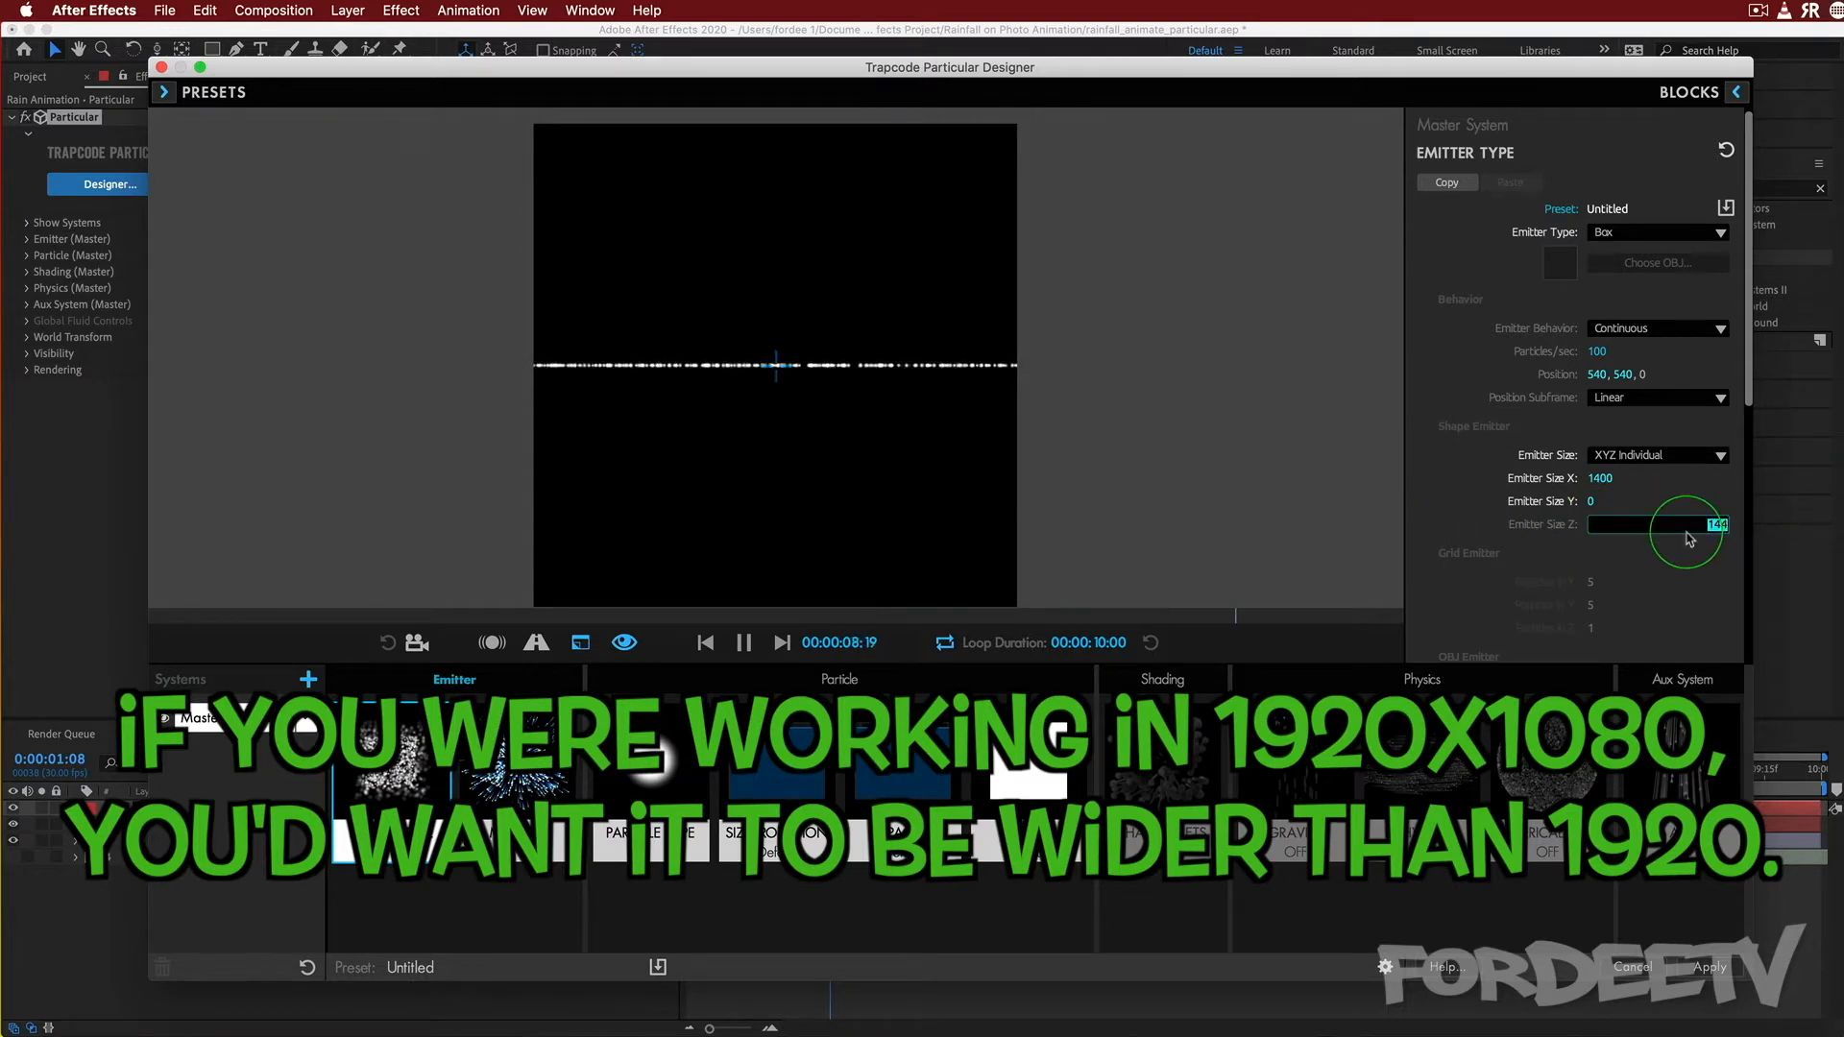
pyautogui.write('1400')
pyautogui.press('Return')
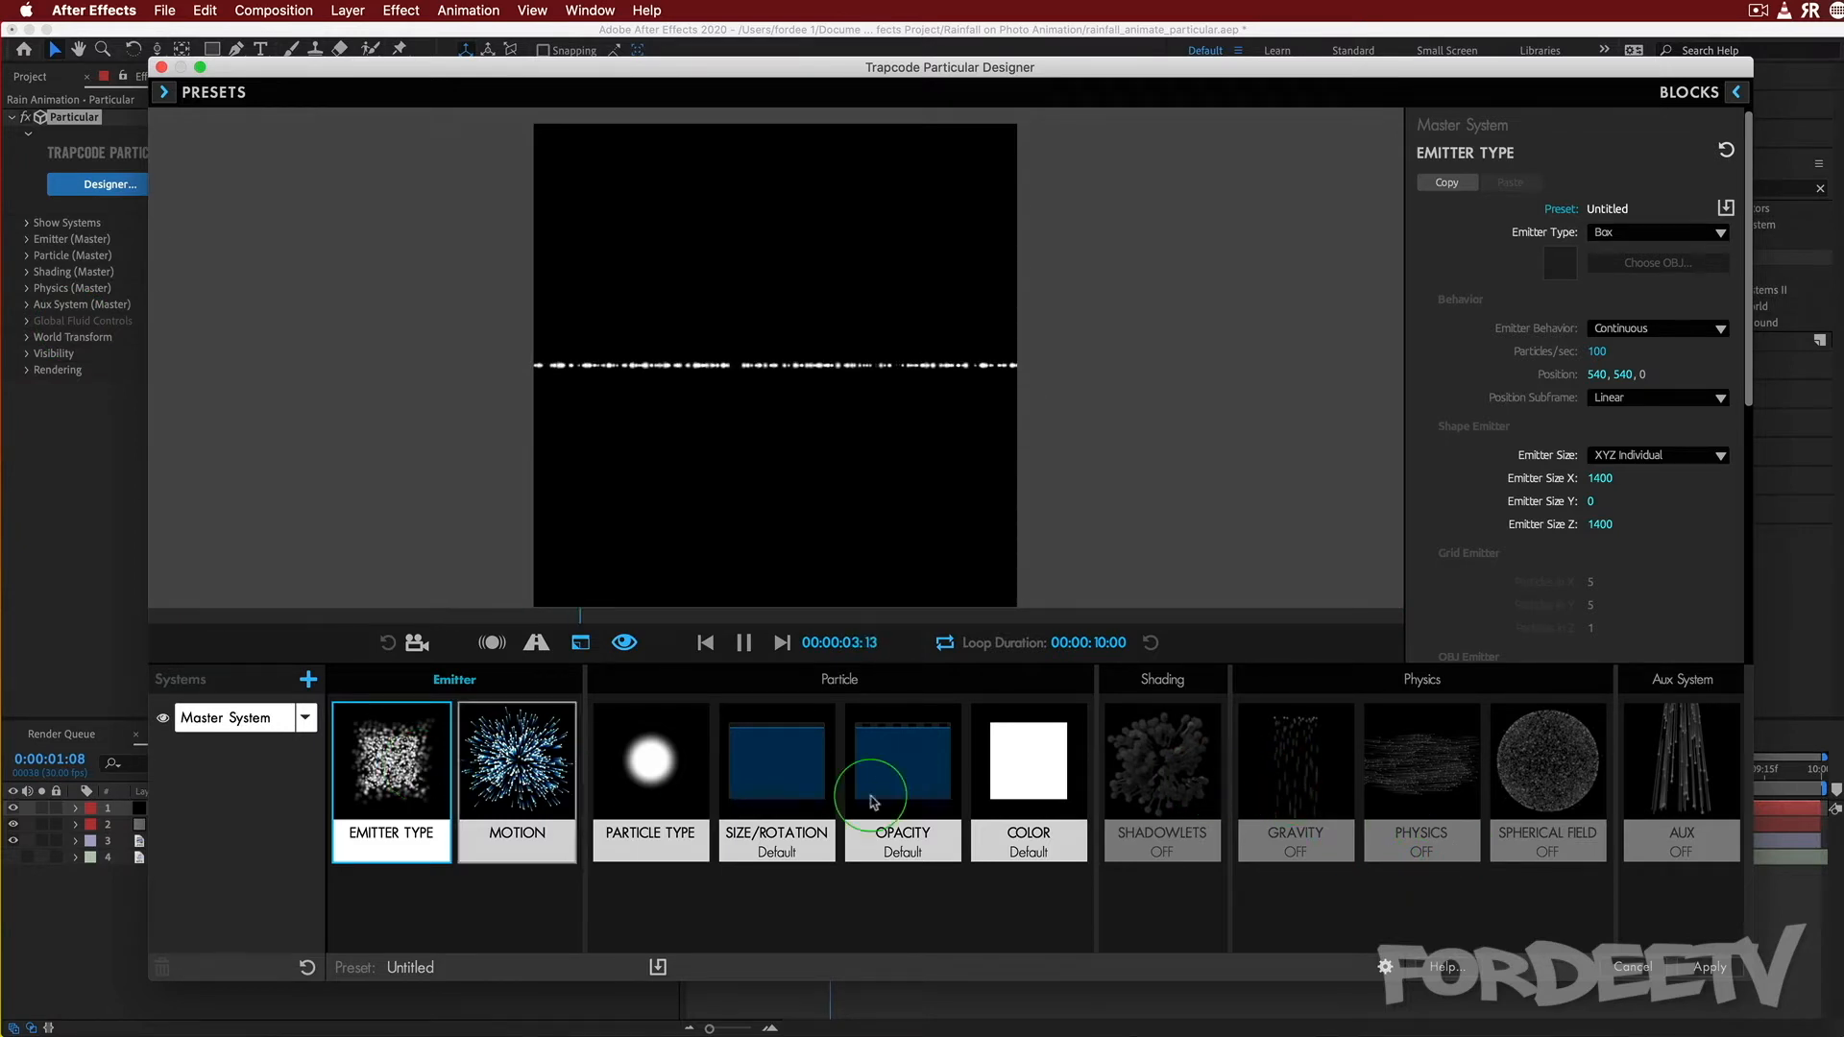
# Set the particle system's Gravity to 1000 so the particles fall.
pyautogui.click(1291, 754)
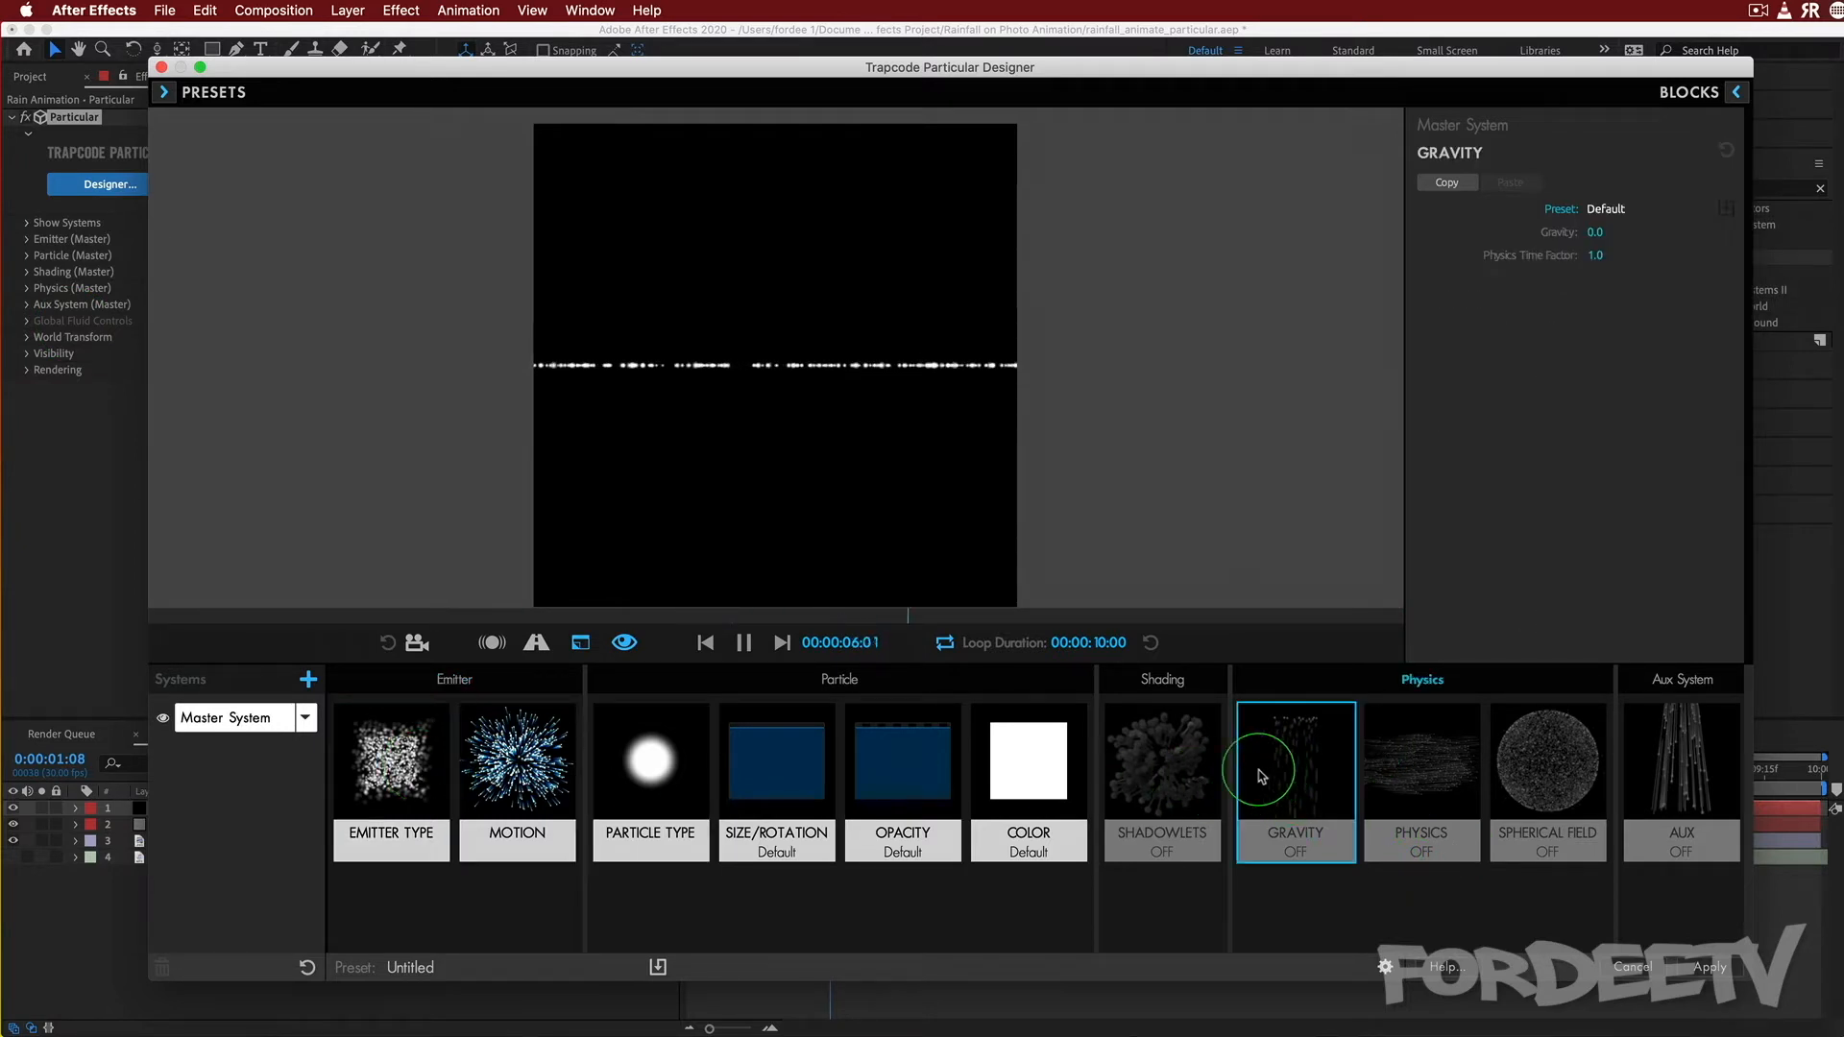
pyautogui.click(1593, 233)
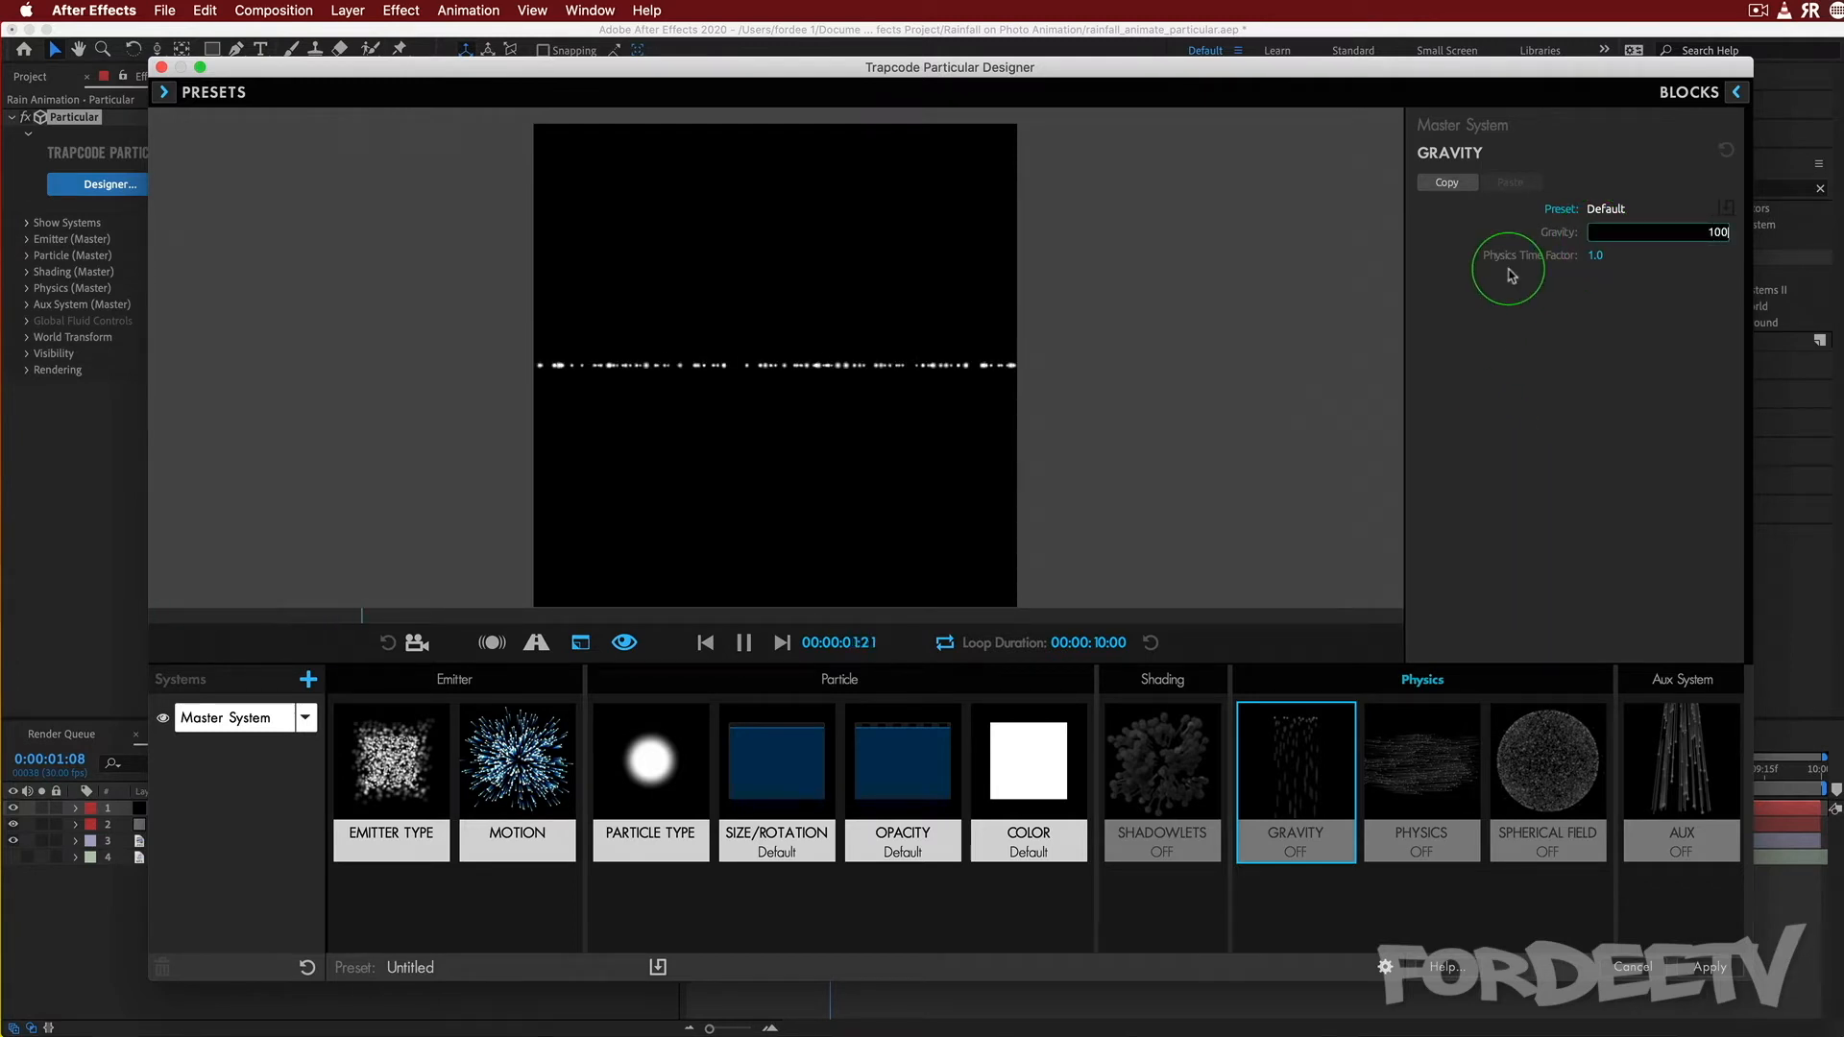
pyautogui.press('Return')
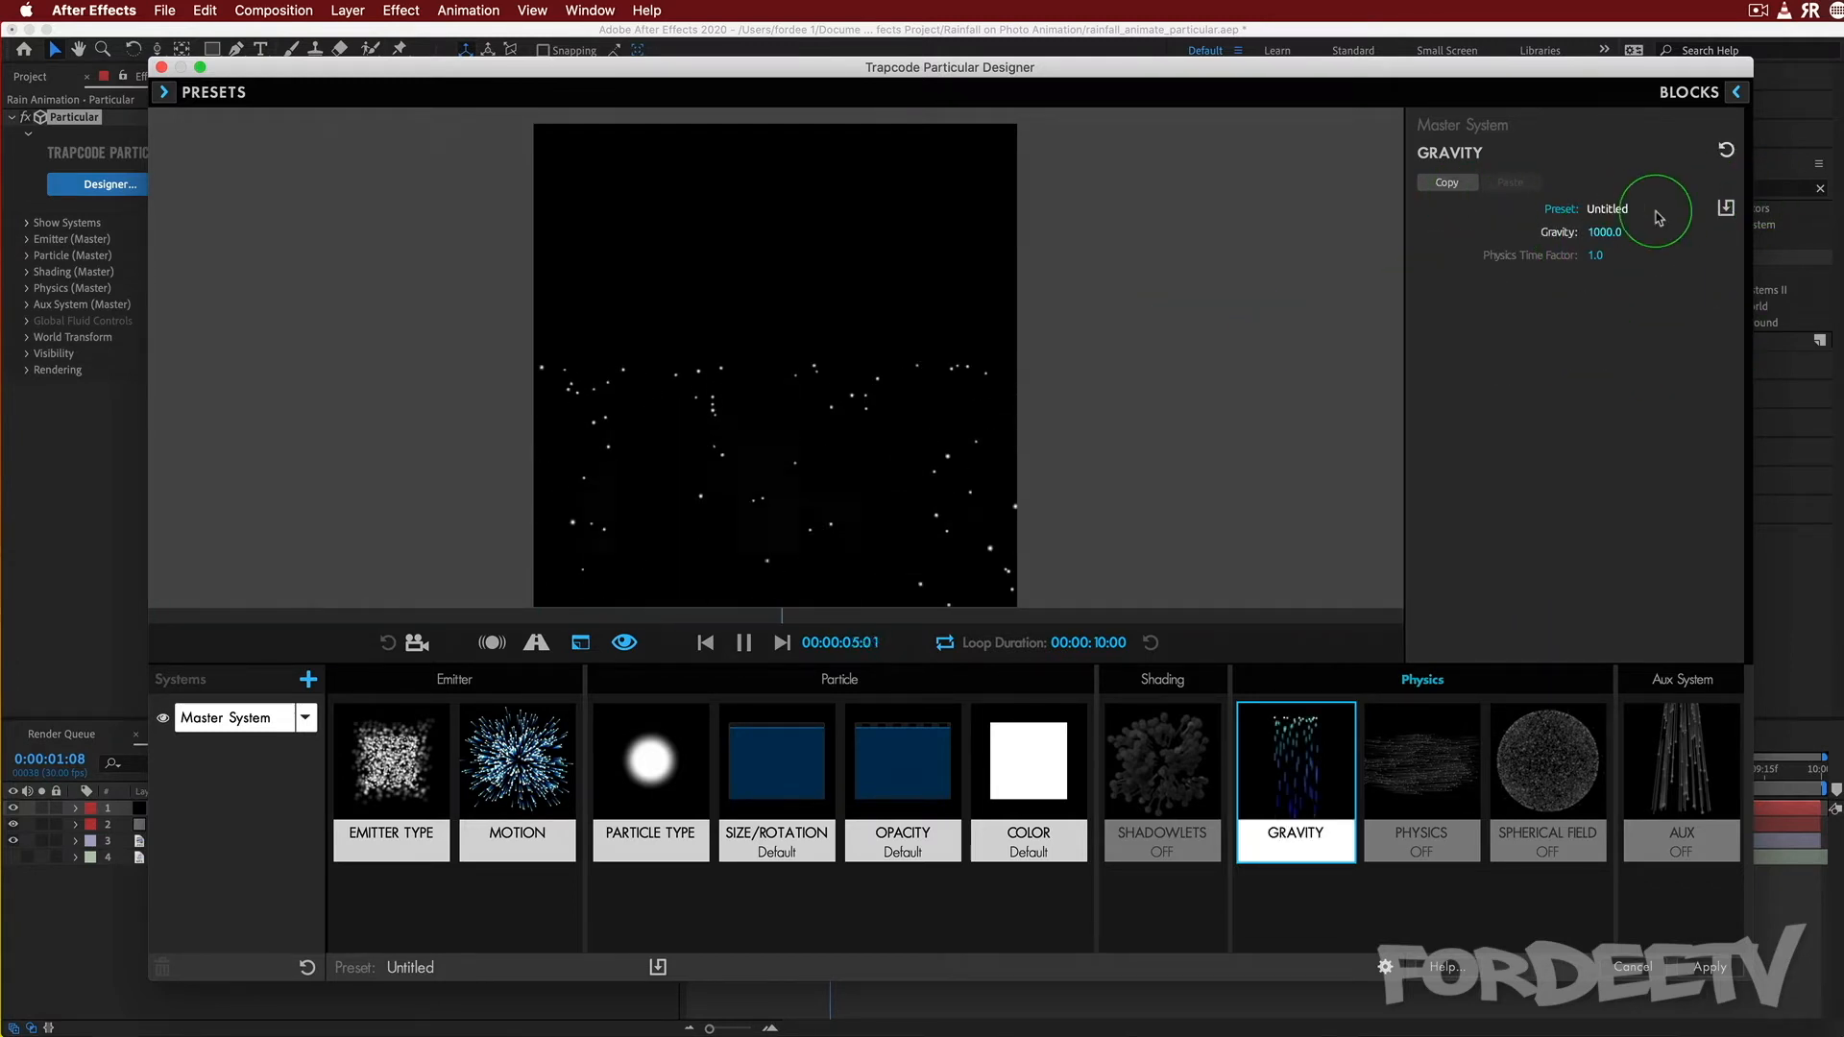
# Try a negative Gravity of -100 on the particles and restore Gravity to 1000.
pyautogui.click(1602, 233)
pyautogui.click(1528, 566)
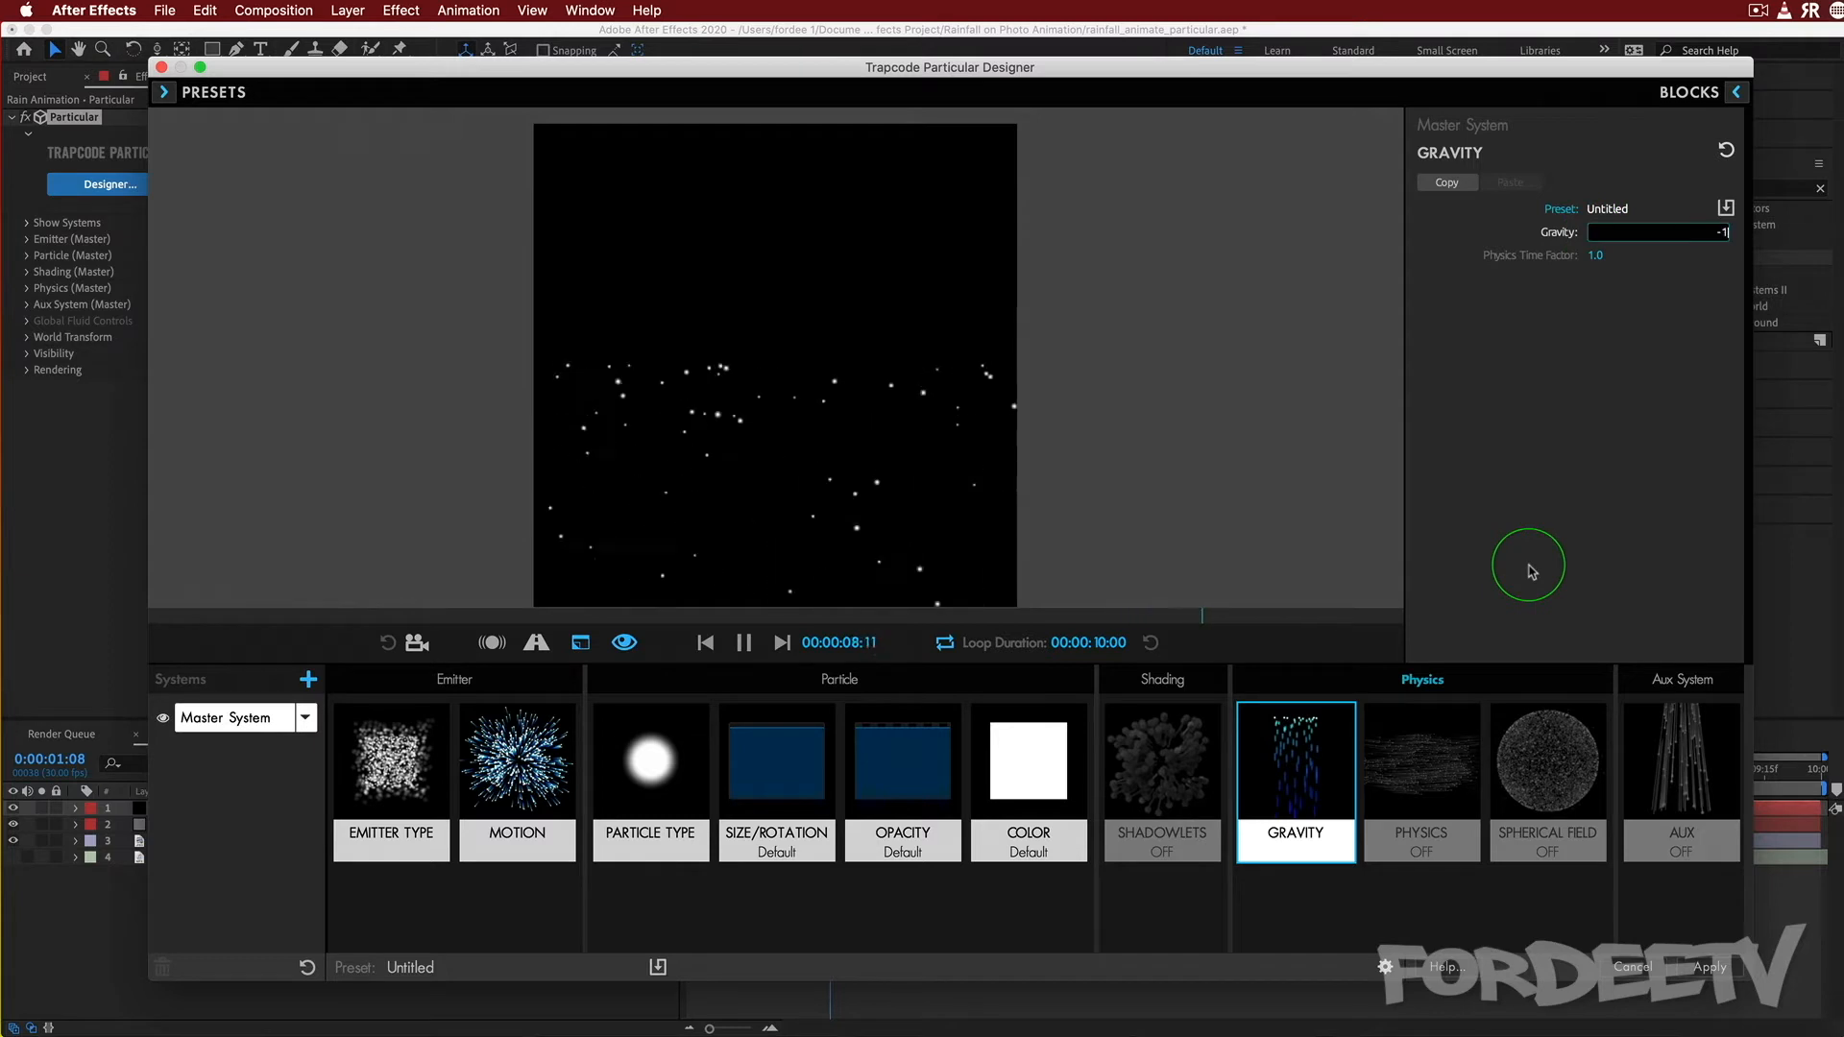
pyautogui.click(1341, 467)
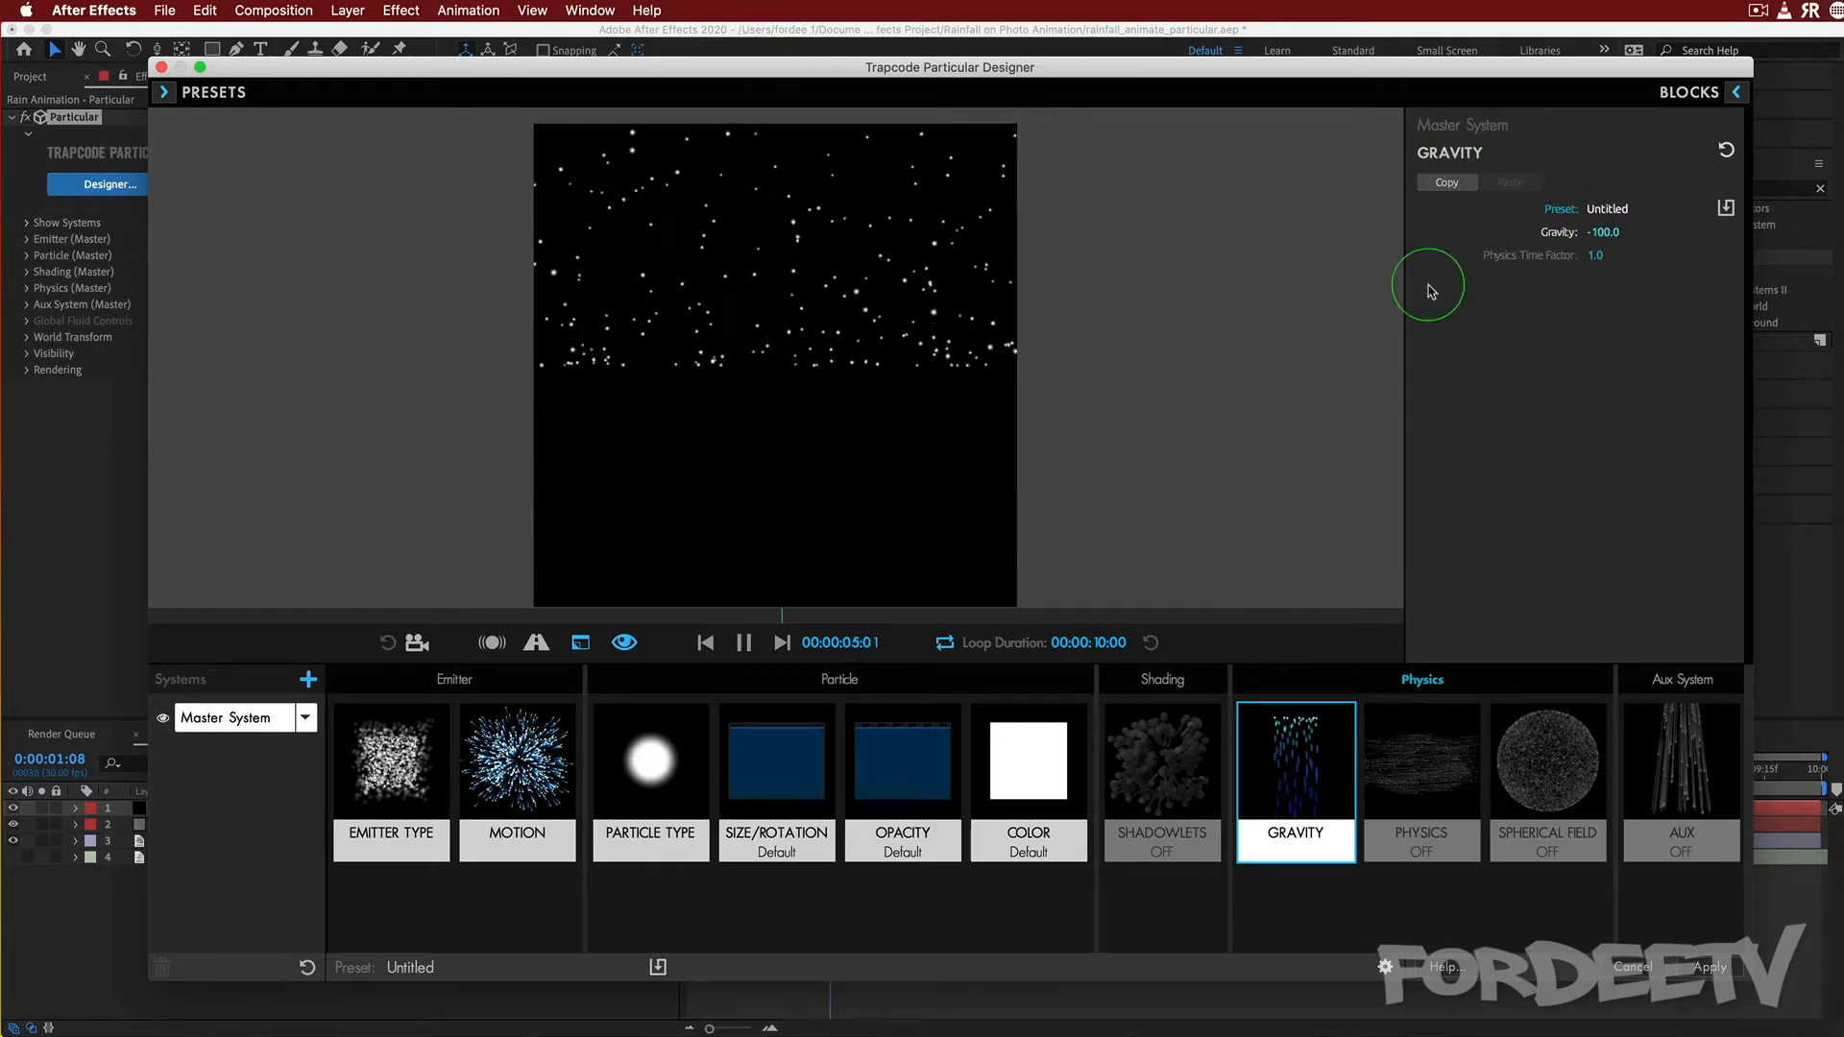
pyautogui.click(1571, 240)
pyautogui.write('1')
pyautogui.click(1518, 443)
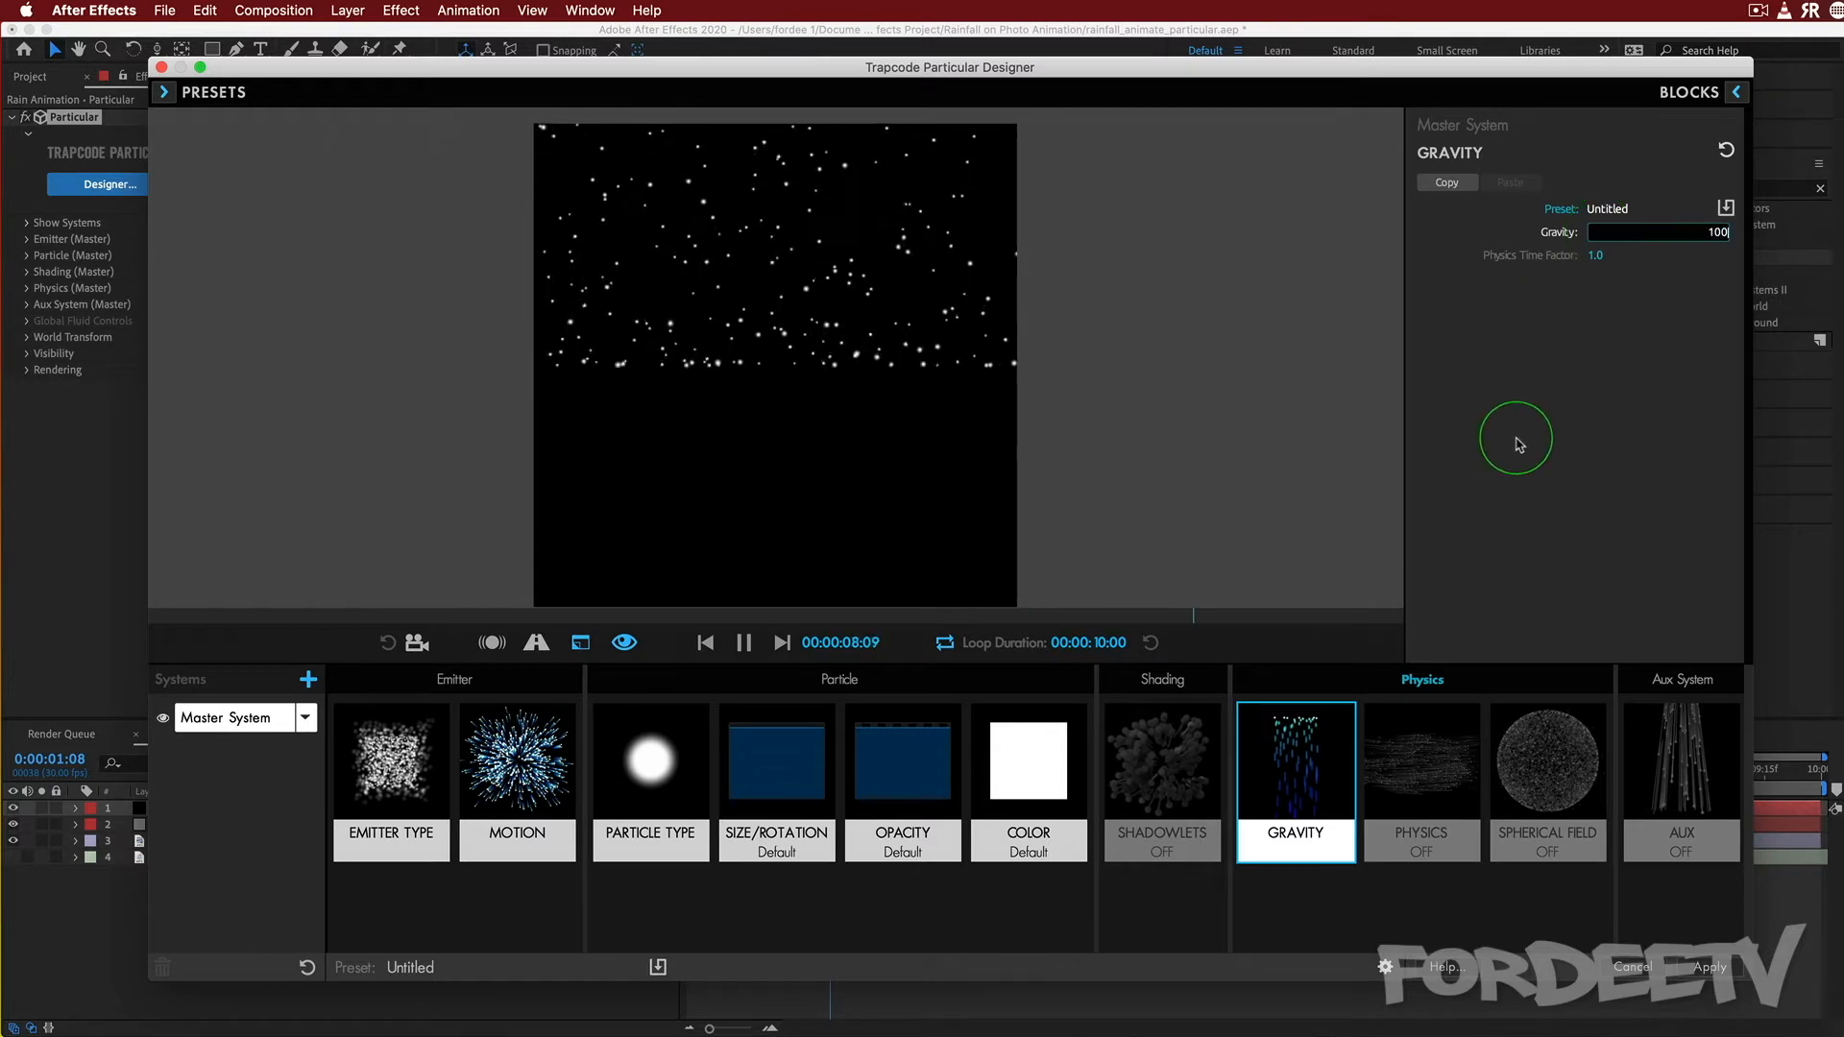
pyautogui.click(1505, 284)
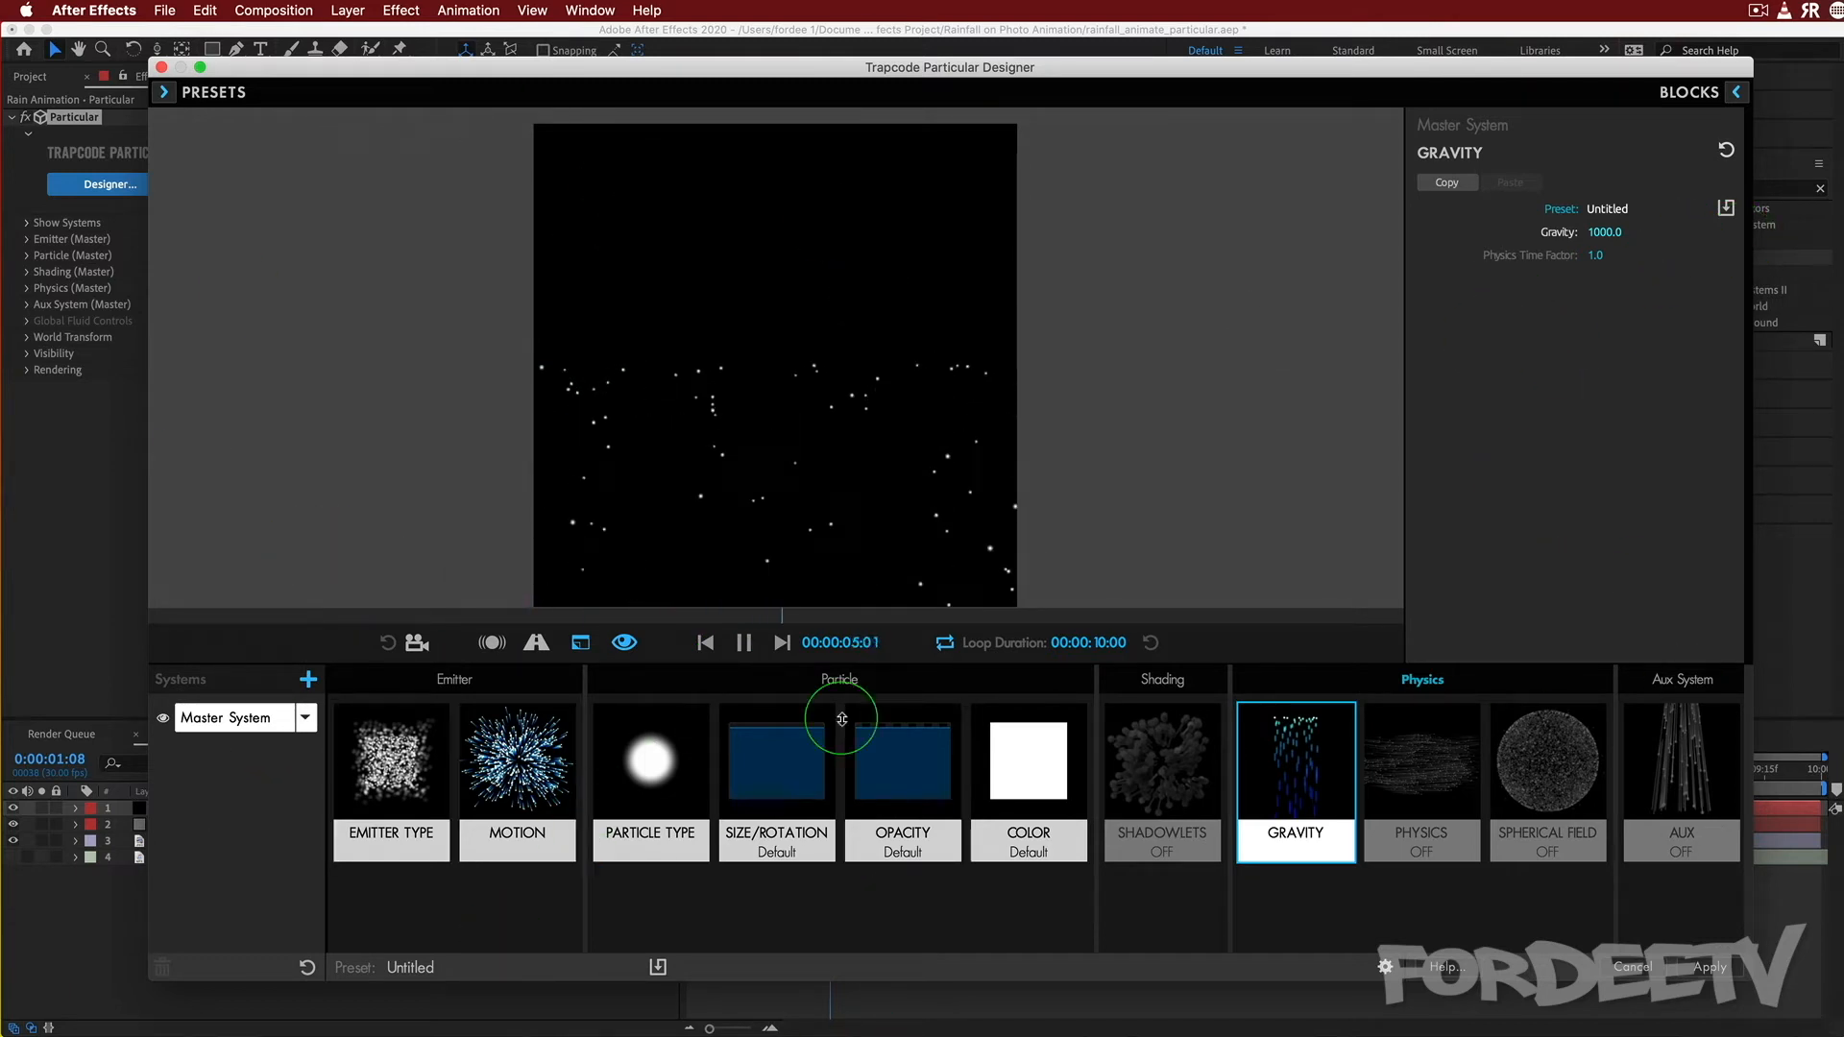
# Apply the Particular Designer settings to the layer and preview the falling particles over the street photo.
pyautogui.click(1710, 968)
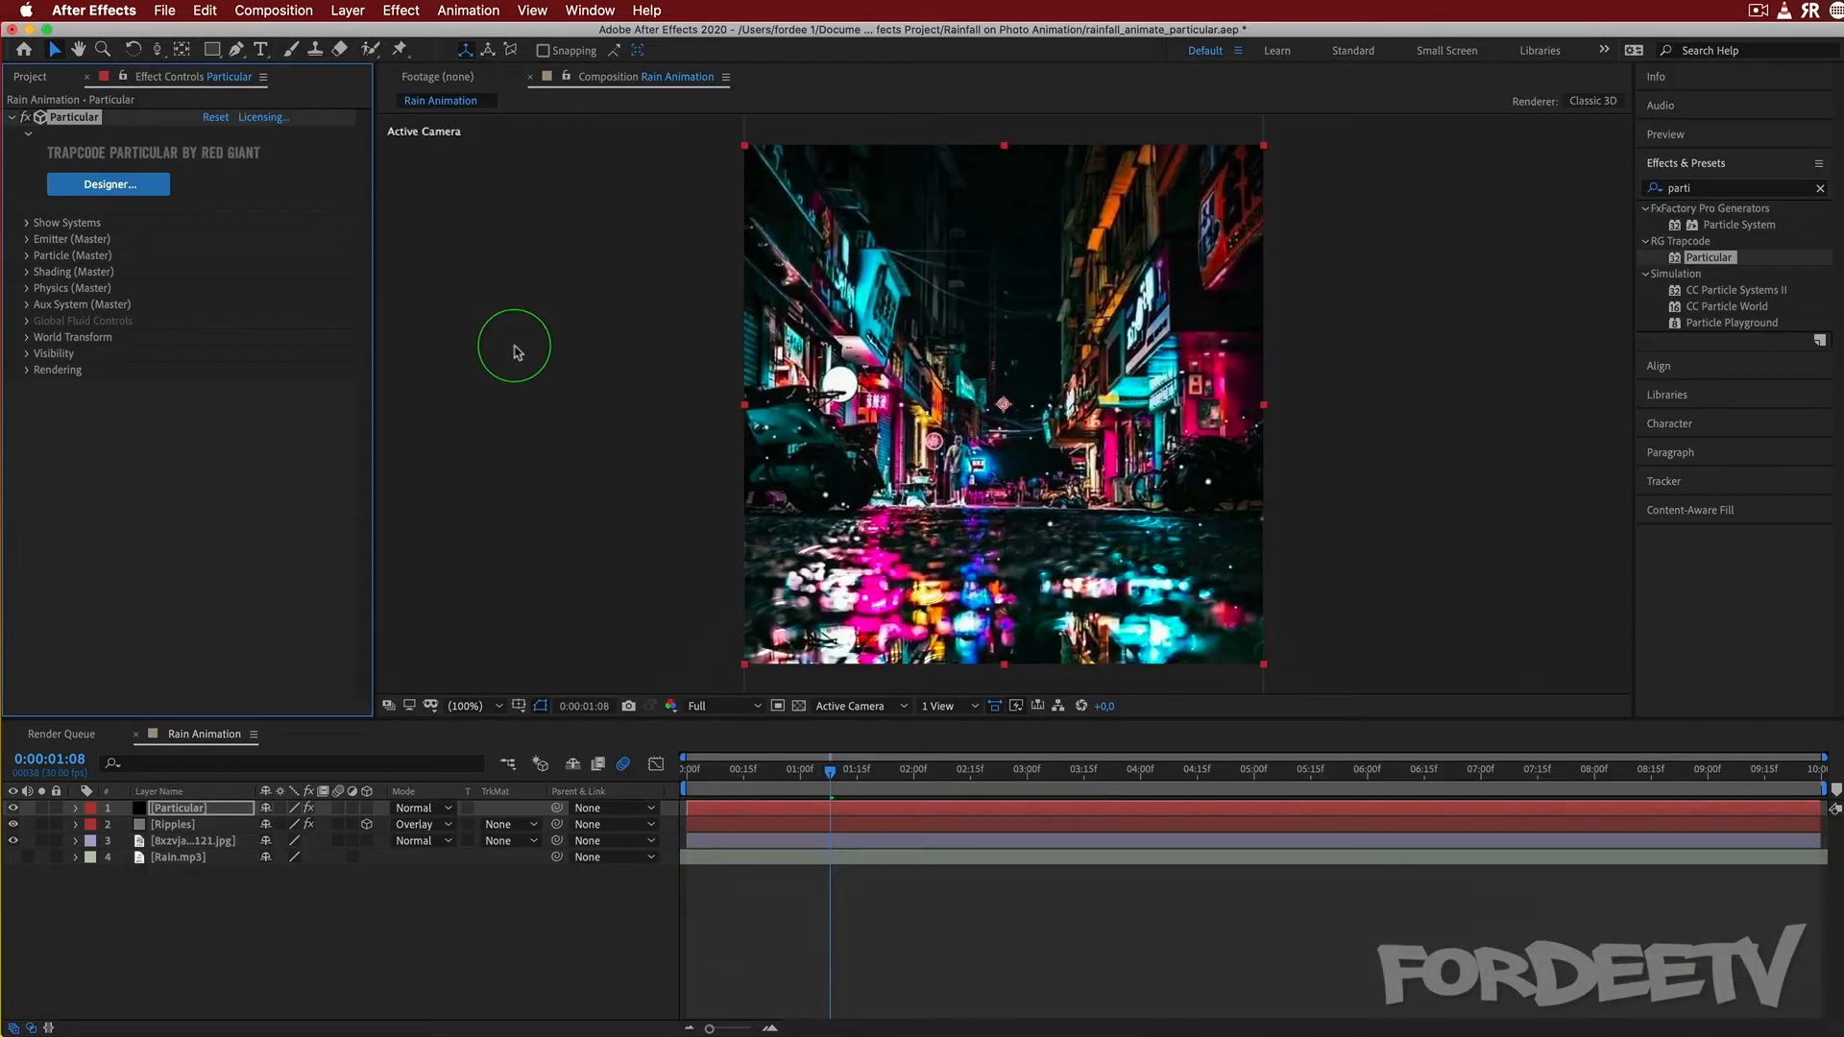
pyautogui.click(831, 776)
pyautogui.press('space')
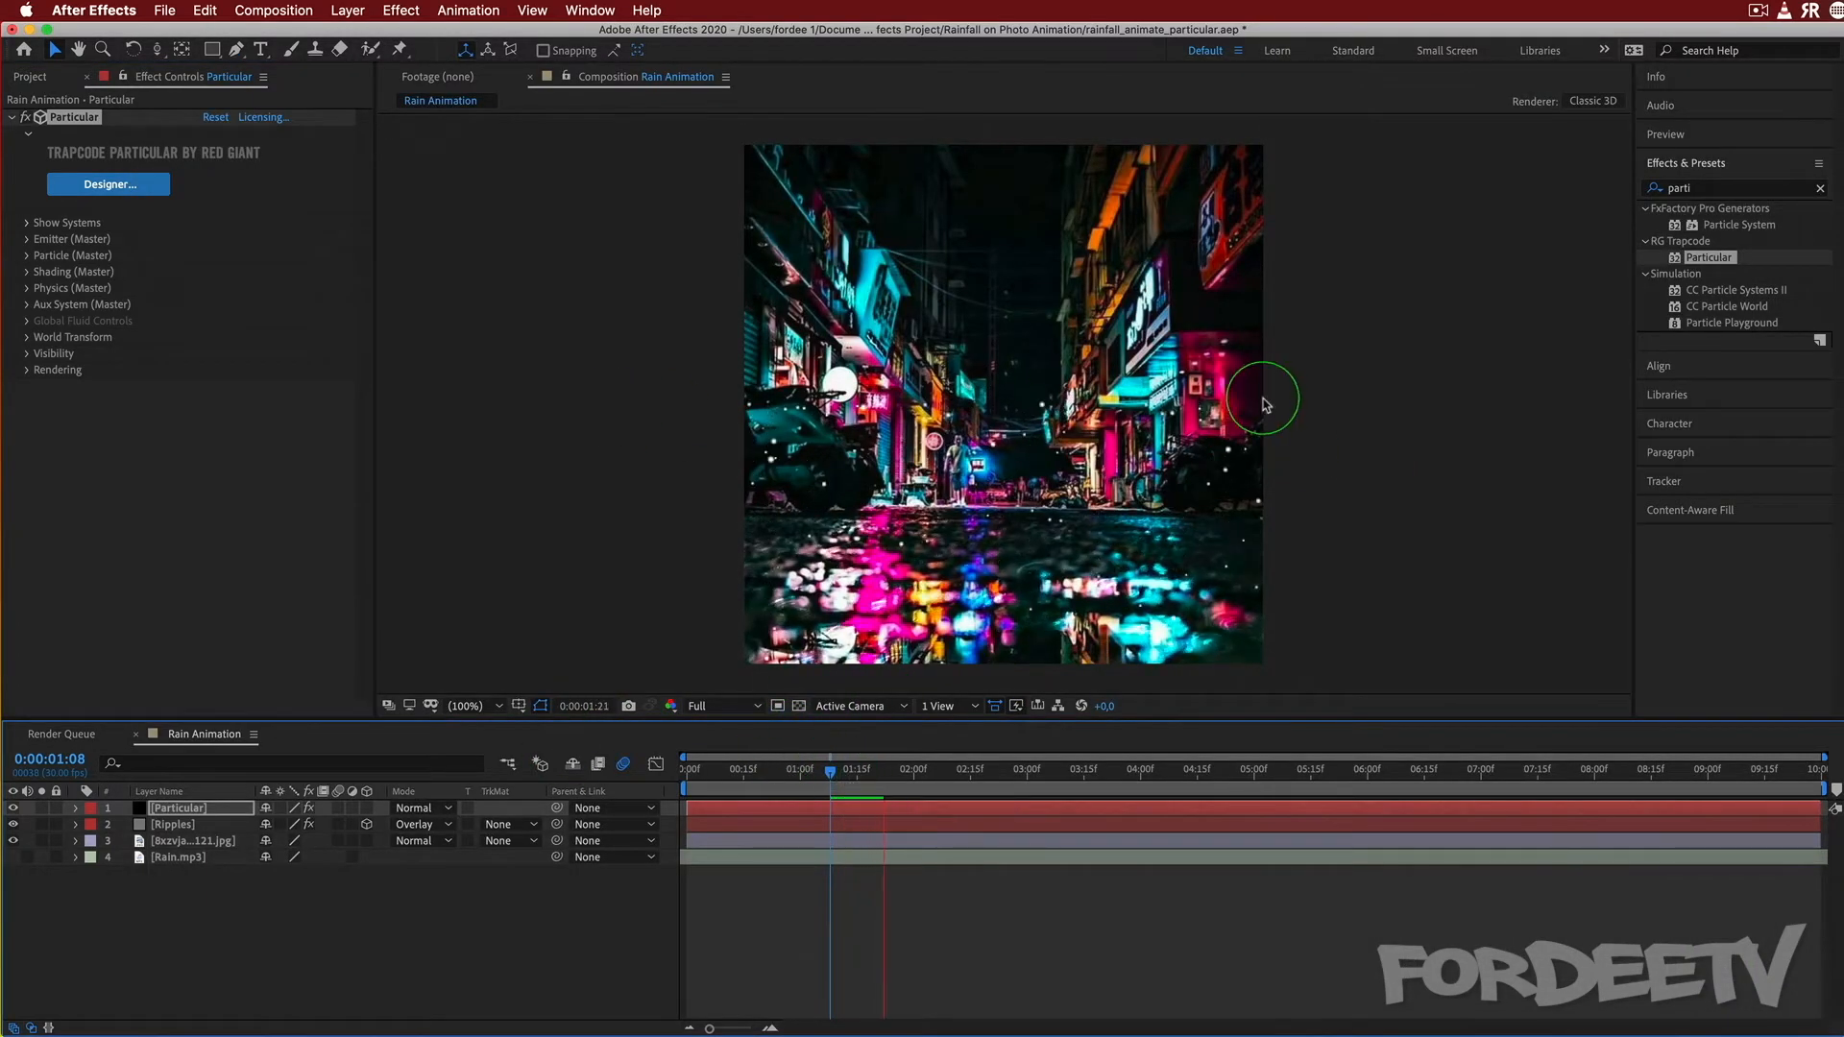
pyautogui.press('space')
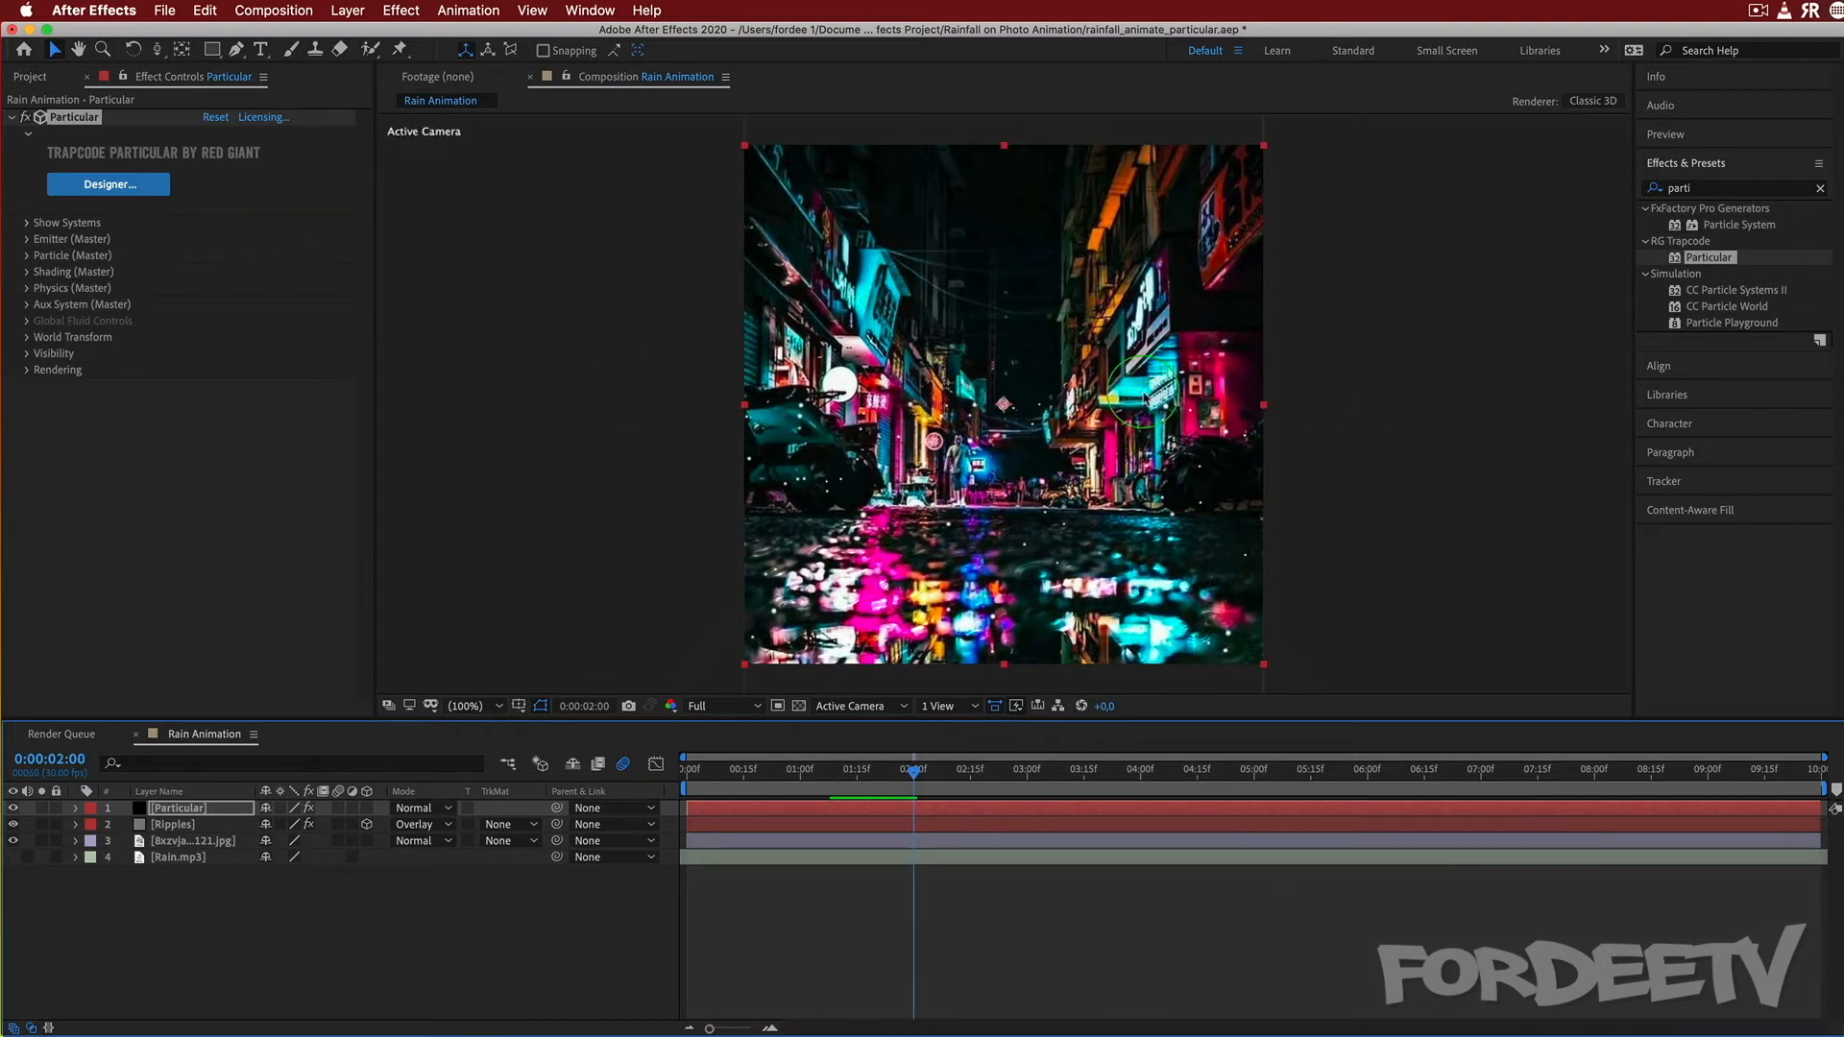
# Move the emitter to the upper edge of the composition by setting its Position Y to 0.
pyautogui.click(26, 240)
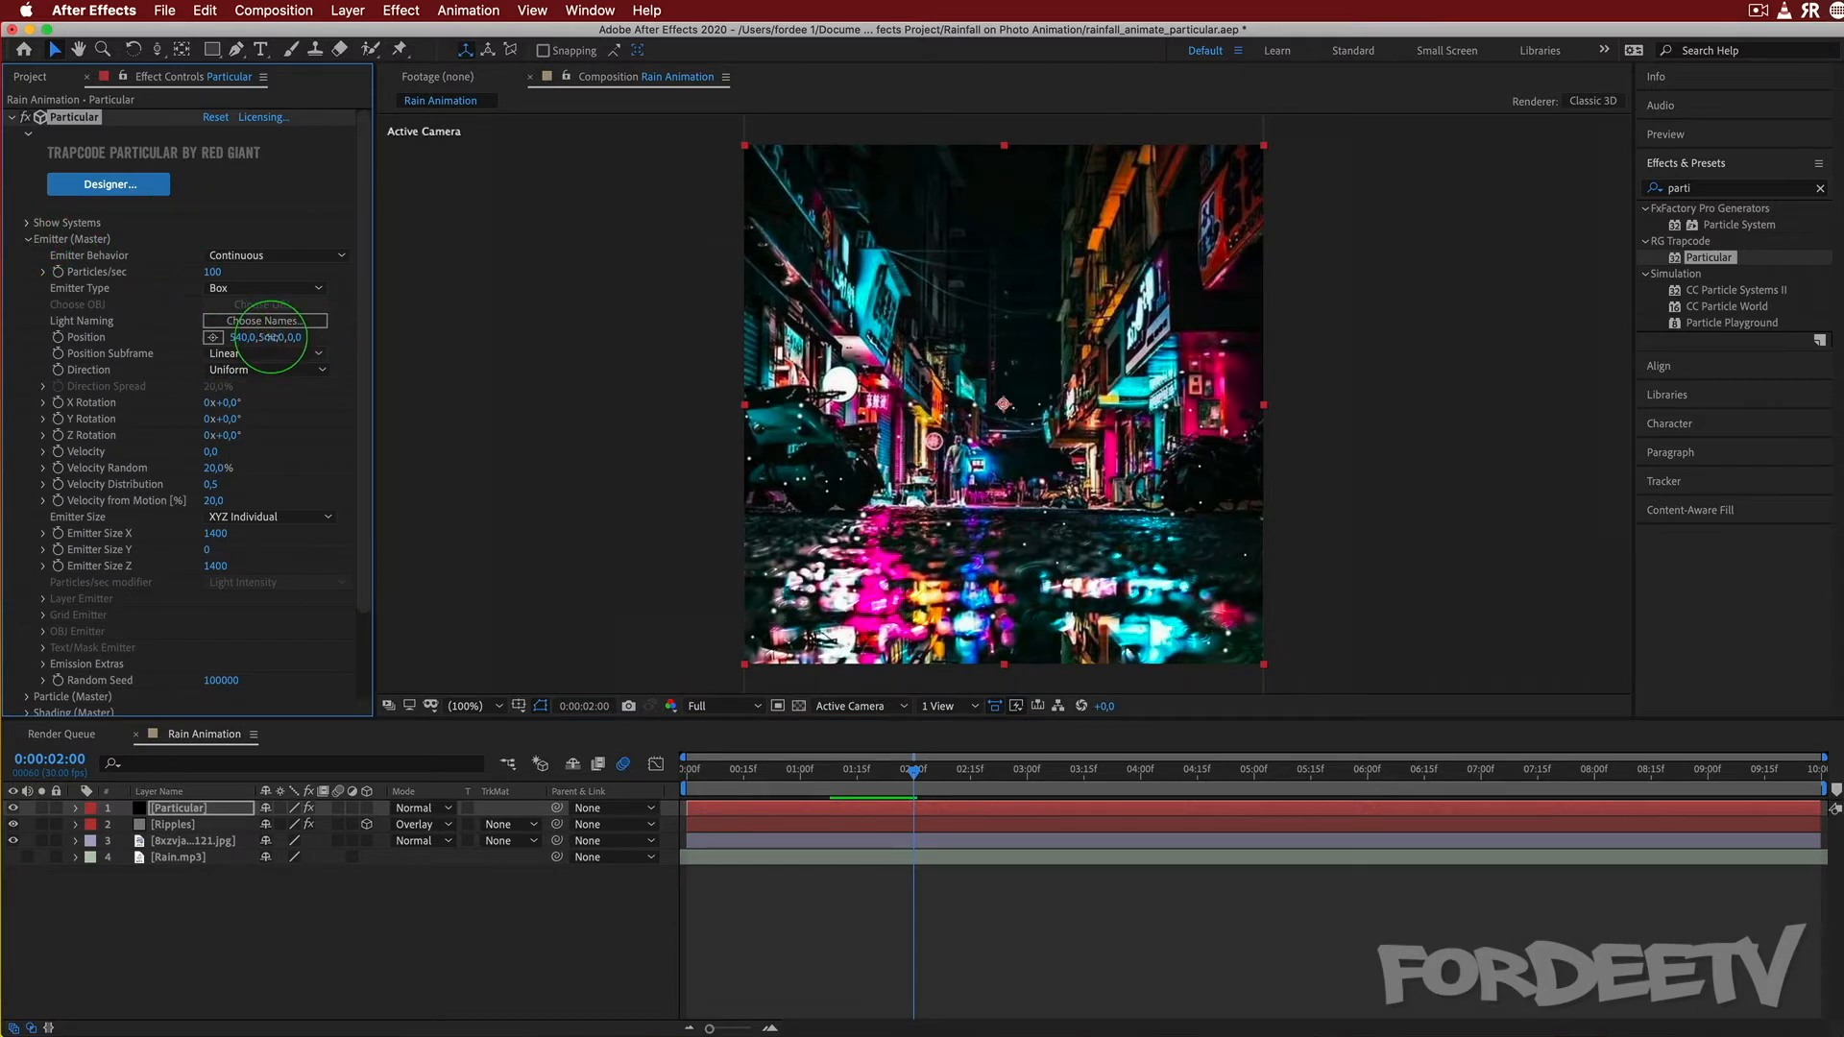
pyautogui.moveTo(269, 337); pyautogui.dragTo(205, 330)
pyautogui.moveTo(267, 336); pyautogui.dragTo(236, 341)
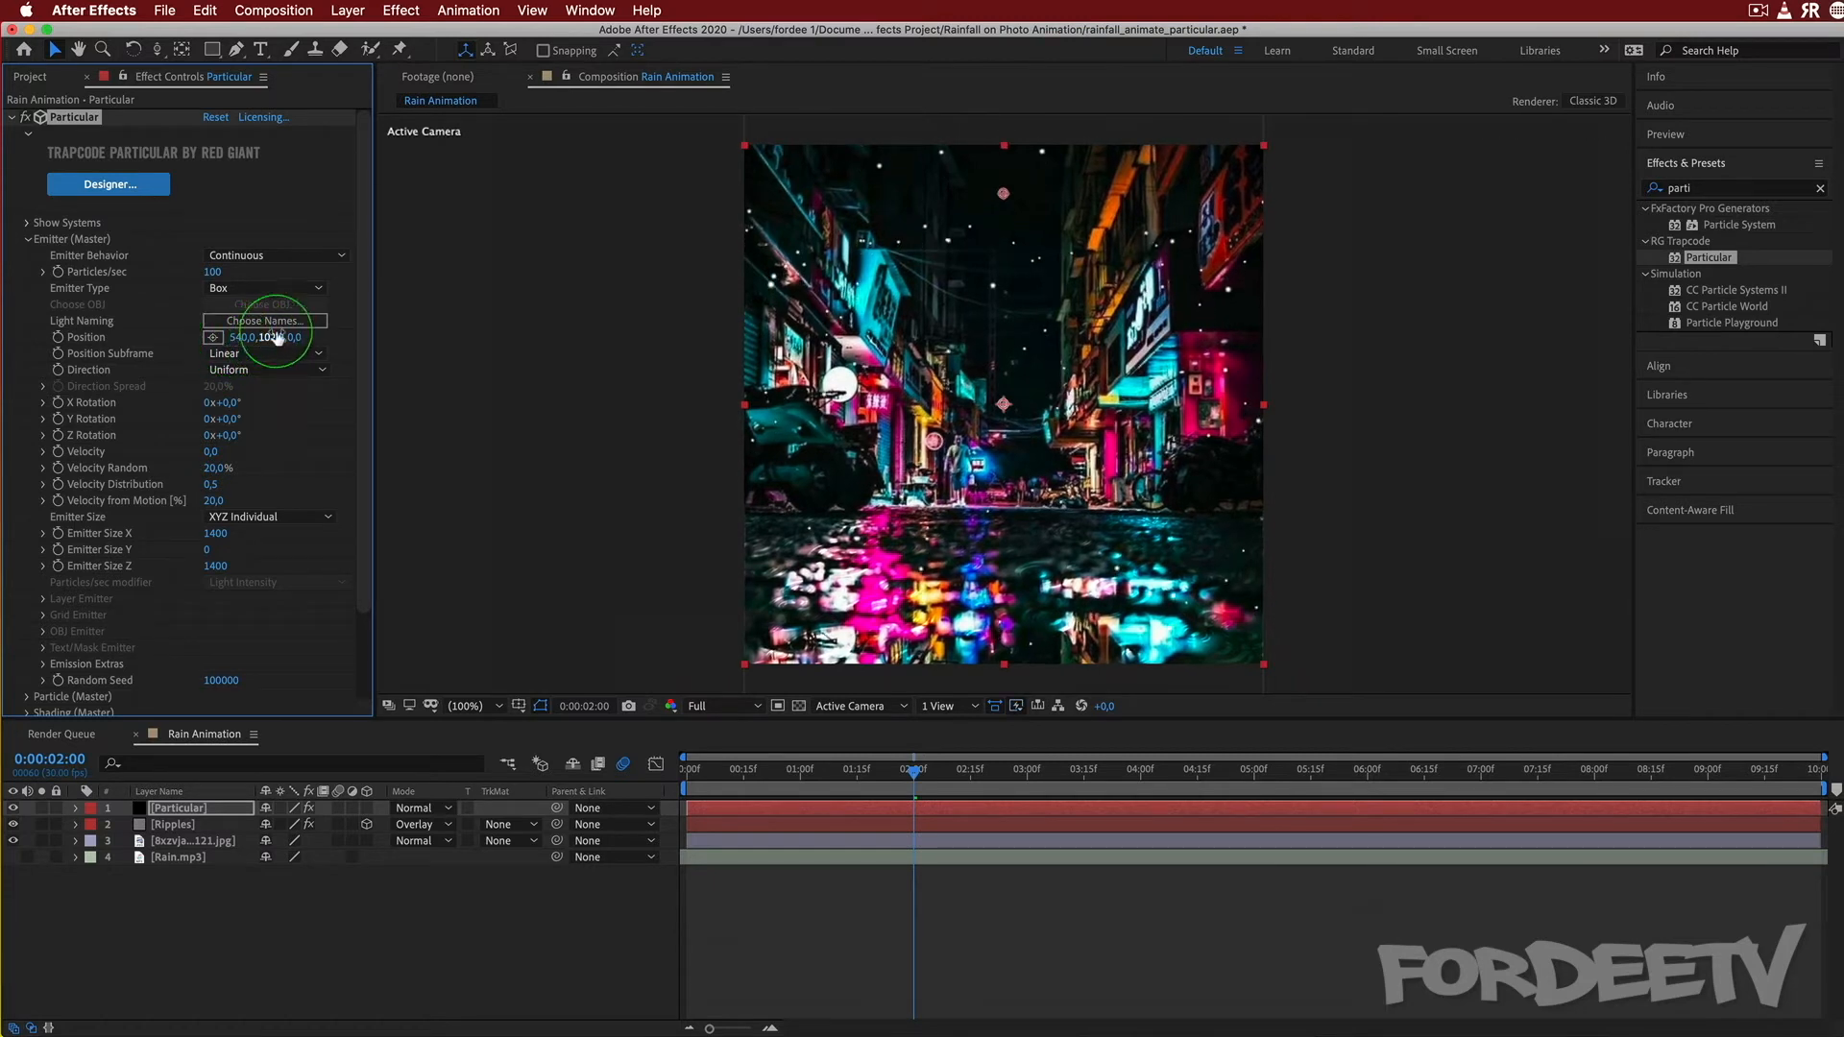
pyautogui.click(273, 338)
pyautogui.write('0')
pyautogui.press('Return')
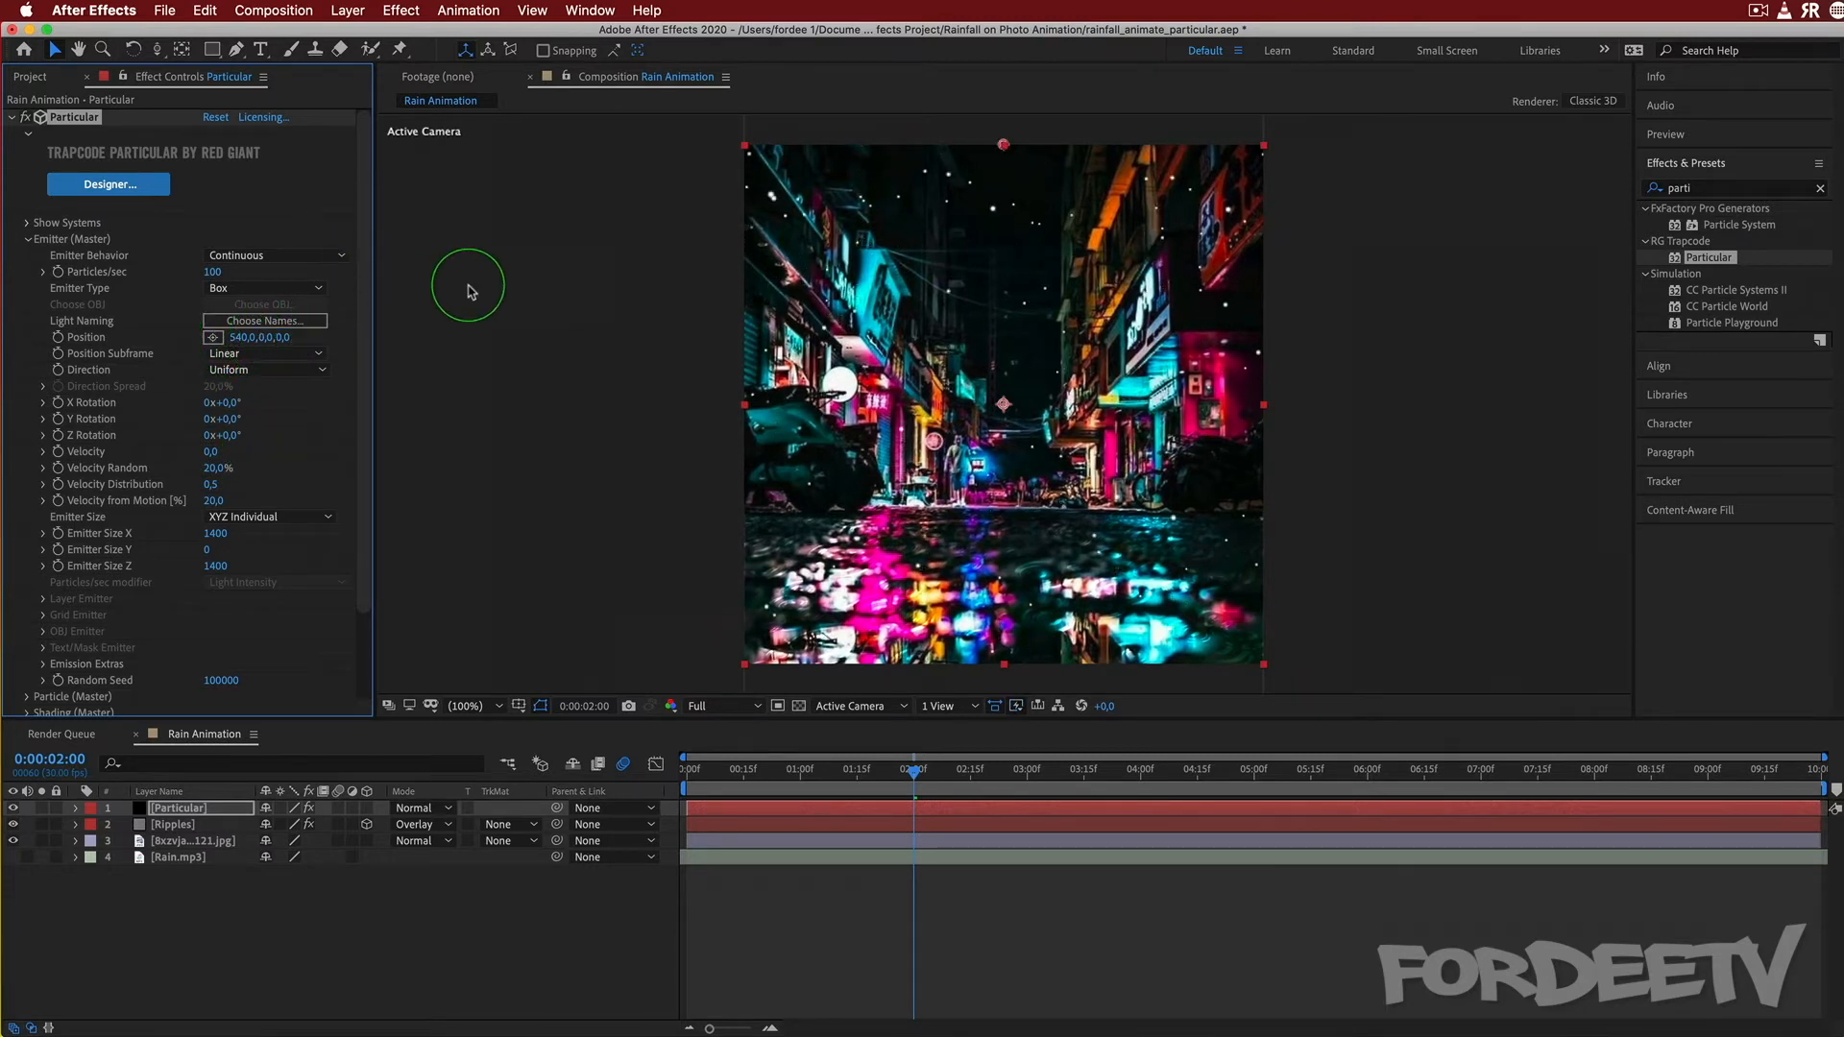
# Preview the falling particles from the two-second mark and again from the start of the composition.
pyautogui.click(913, 771)
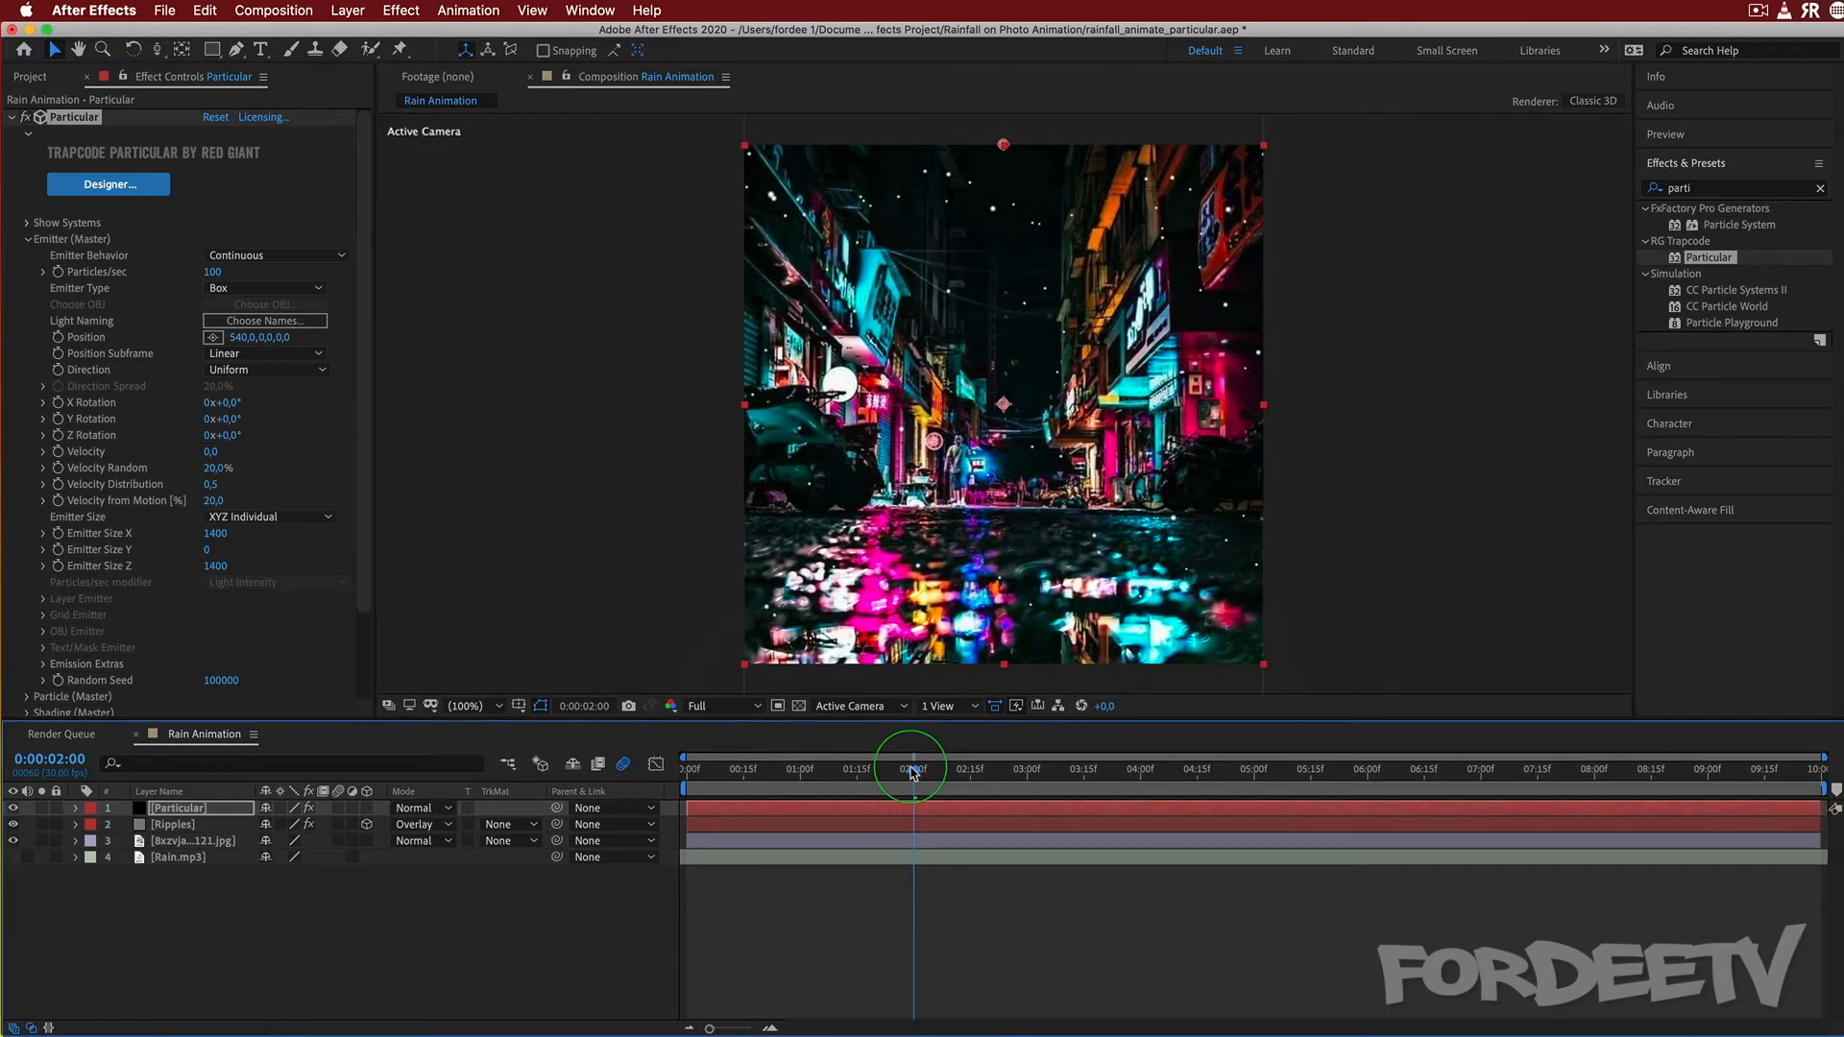
pyautogui.press('space')
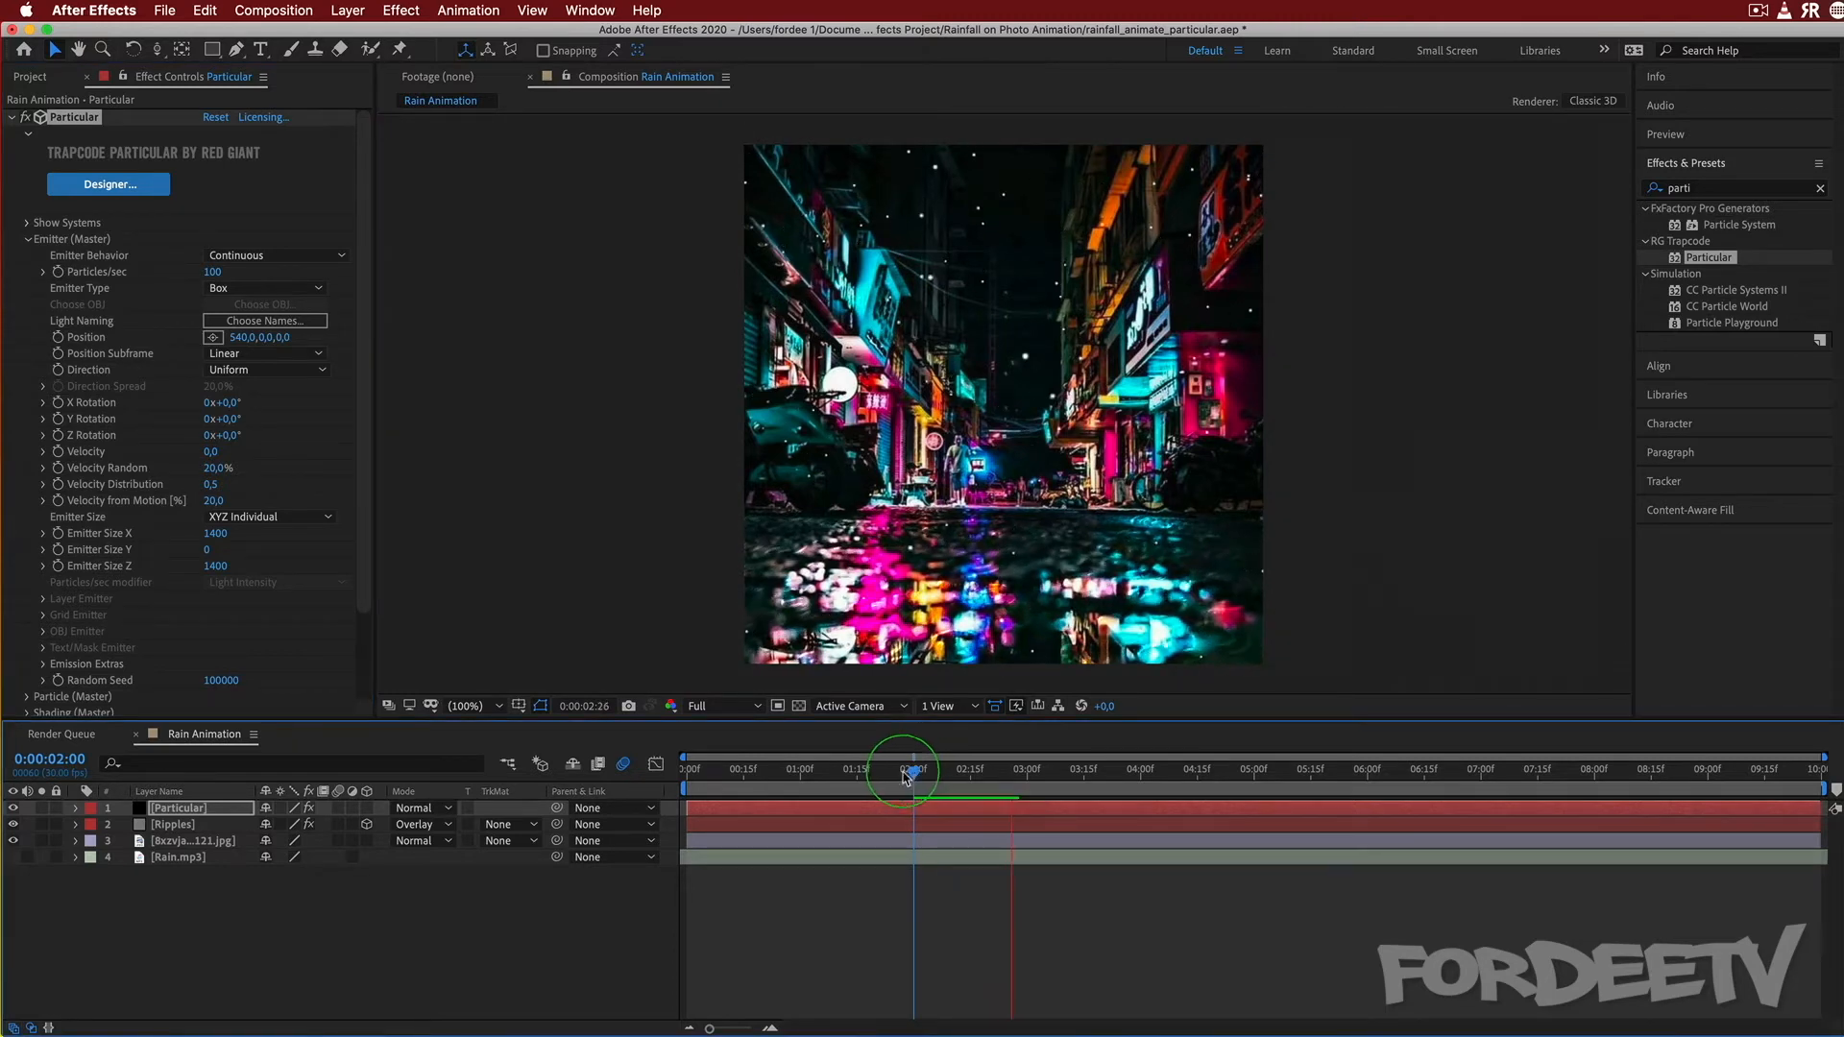
pyautogui.moveTo(1014, 769); pyautogui.dragTo(268, 737)
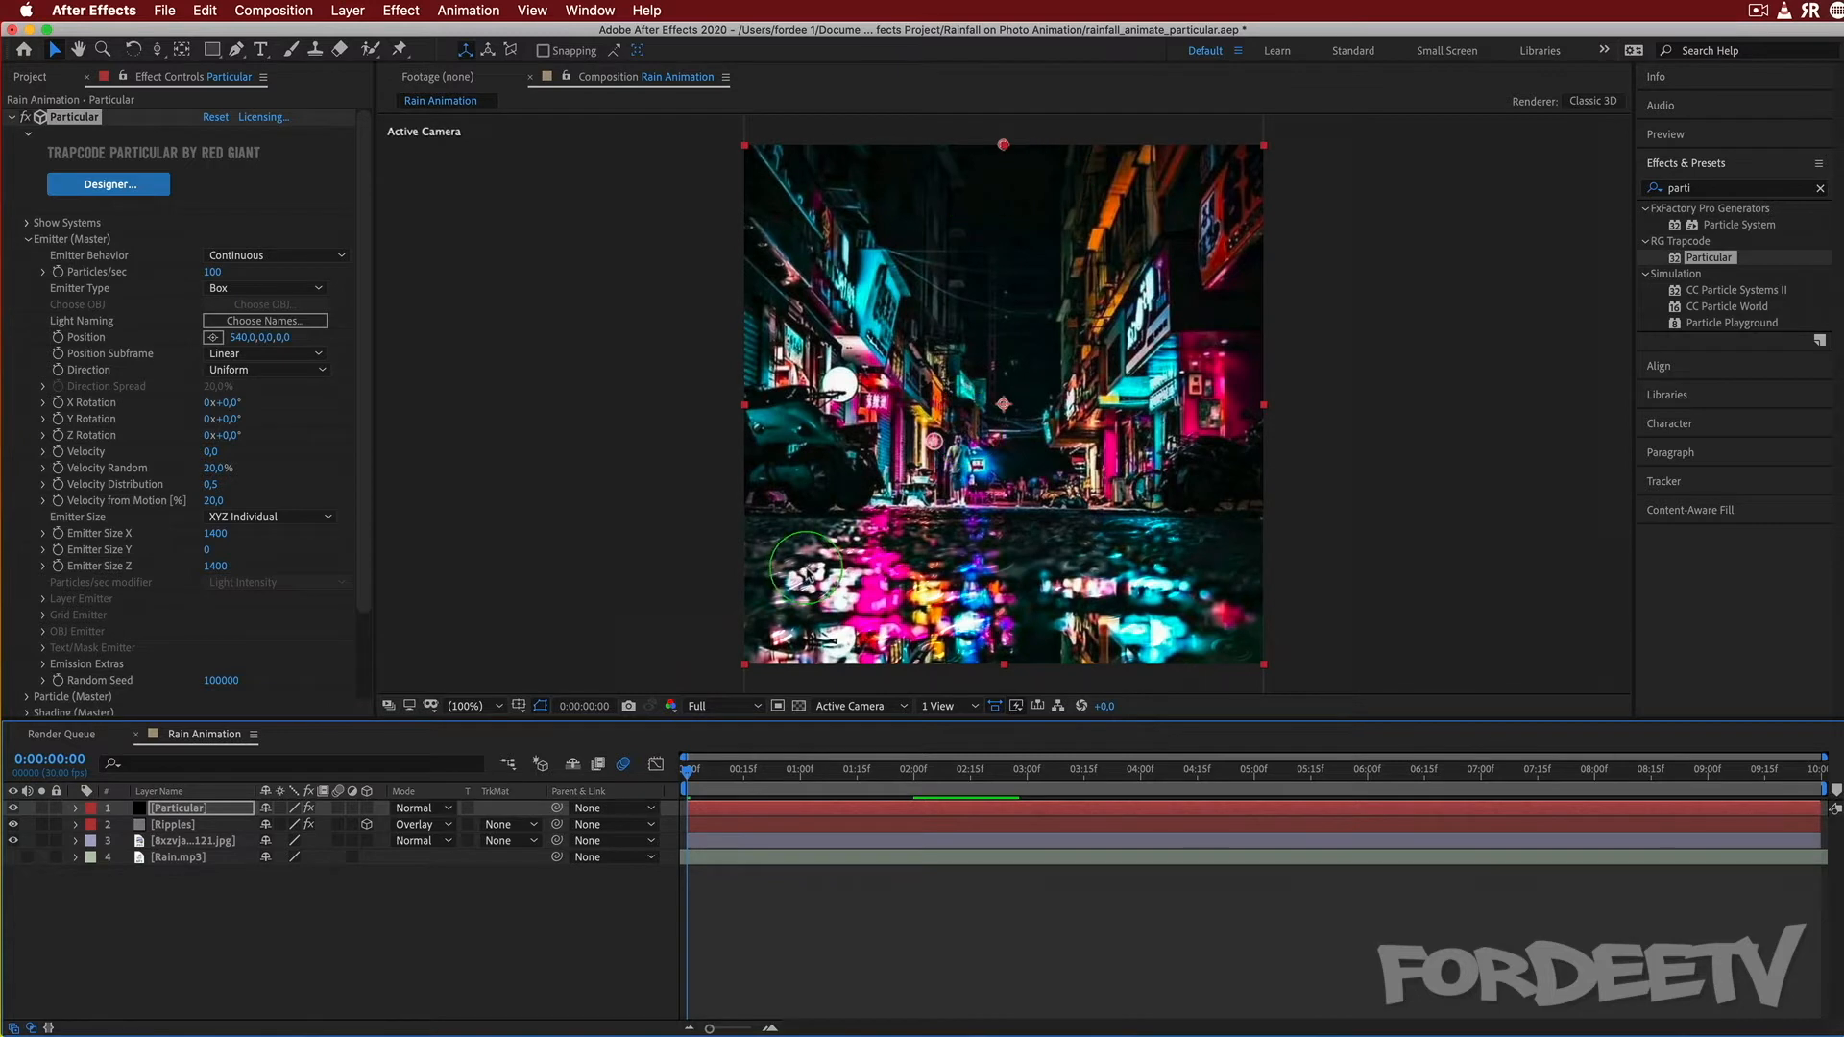
pyautogui.press('space')
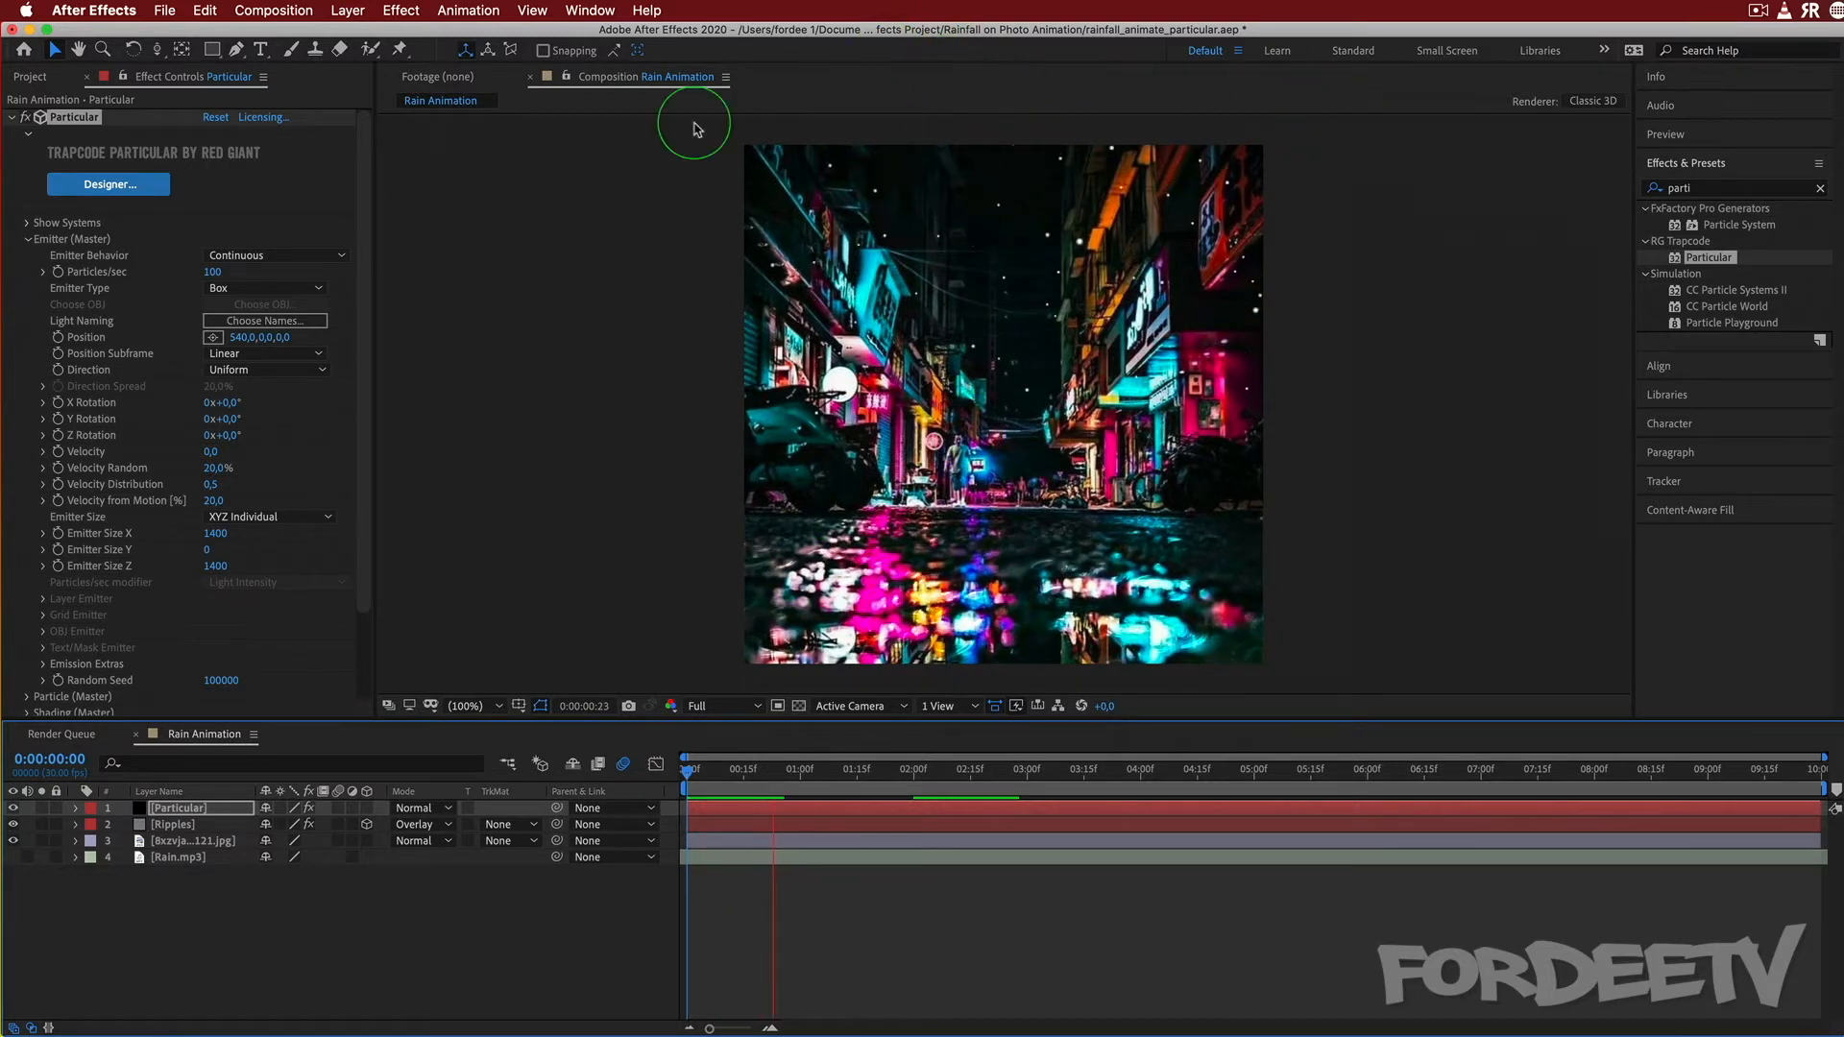
pyautogui.press('space')
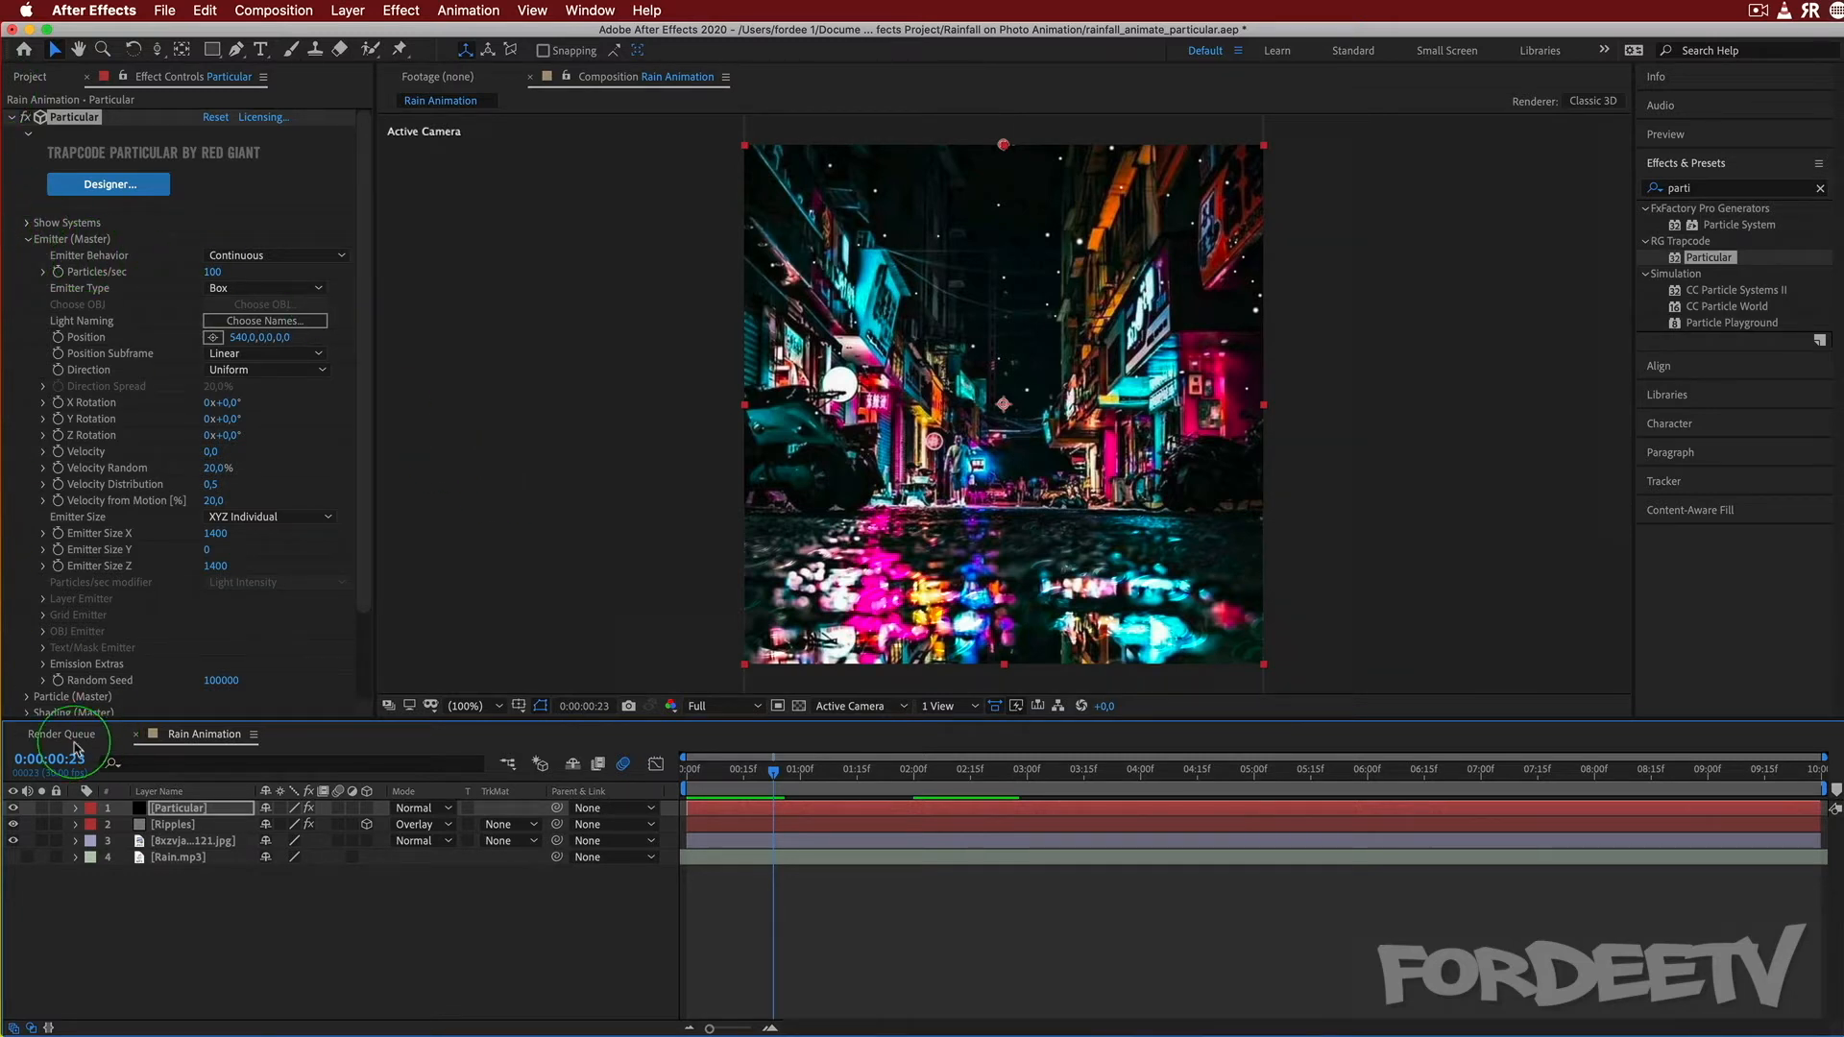
# Set the emitter's Pre Run in Emission Extras to 100% and preview from the start of the composition.
pyautogui.click(43, 665)
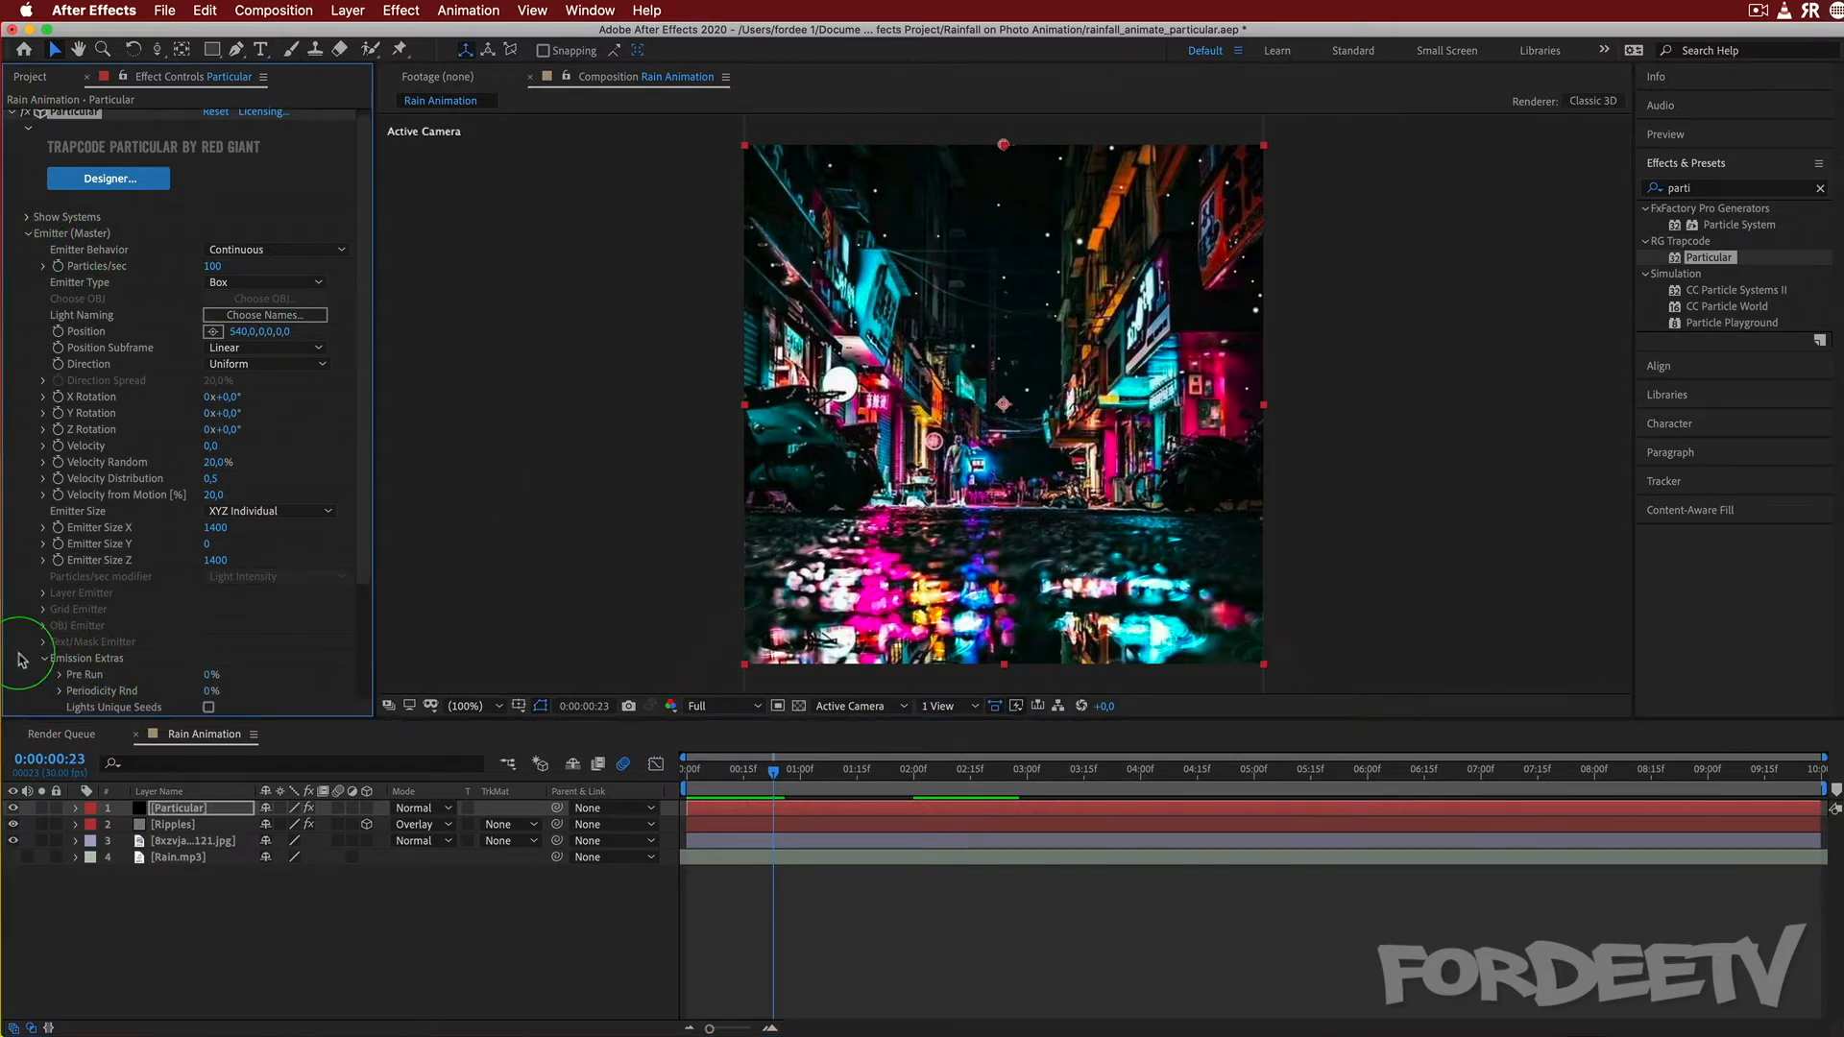
pyautogui.click(211, 674)
pyautogui.write('100')
pyautogui.click(759, 782)
pyautogui.press('Home')
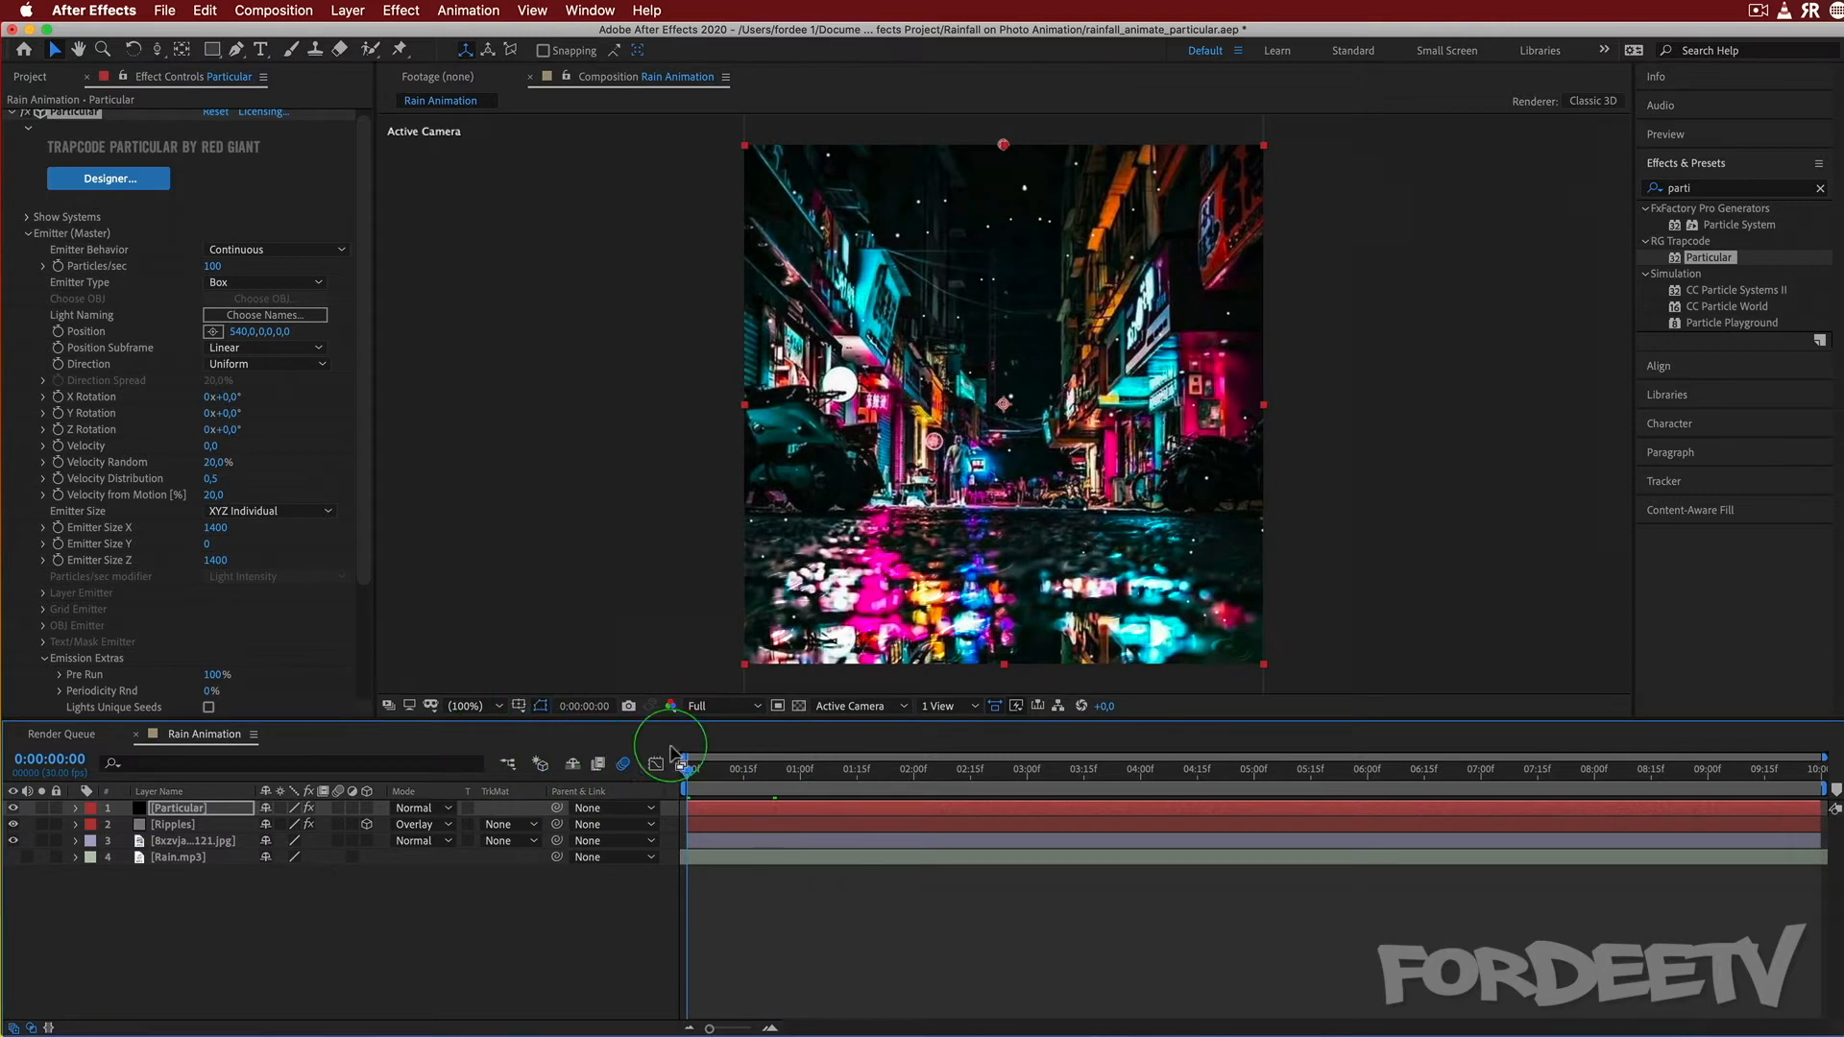
pyautogui.press('space')
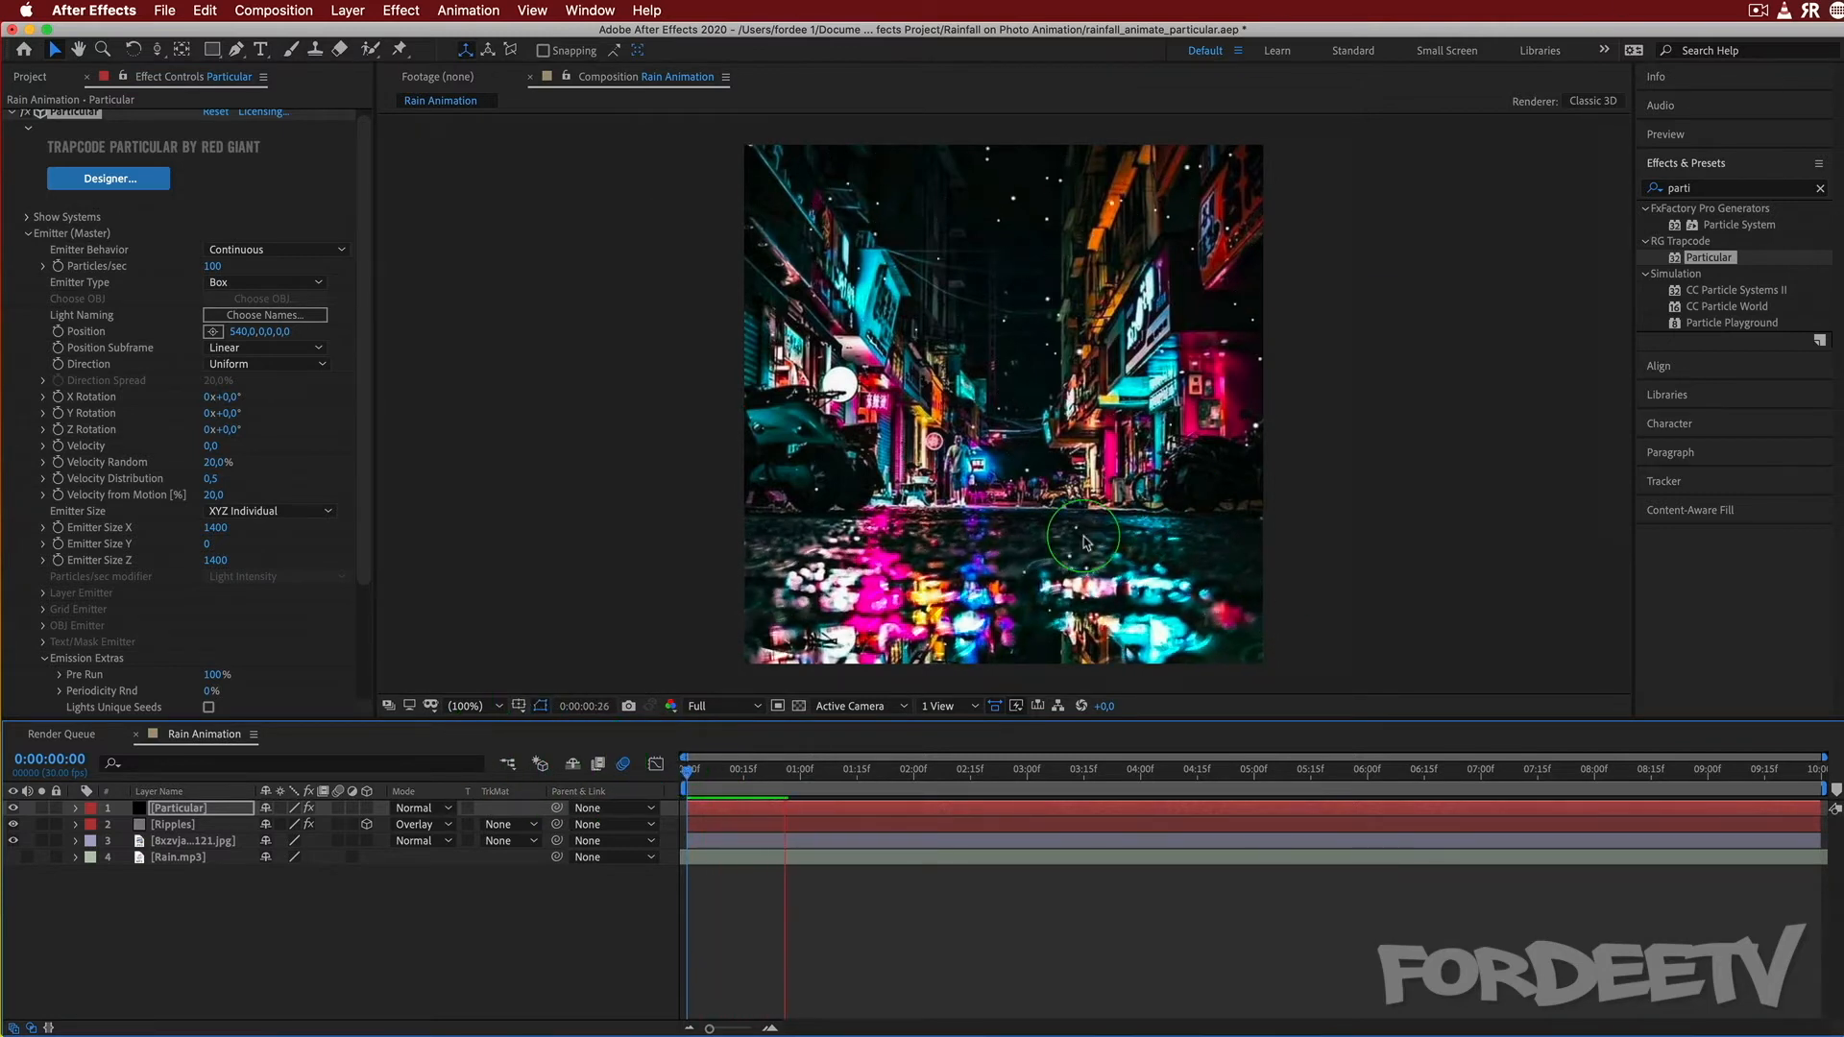
pyautogui.press('space')
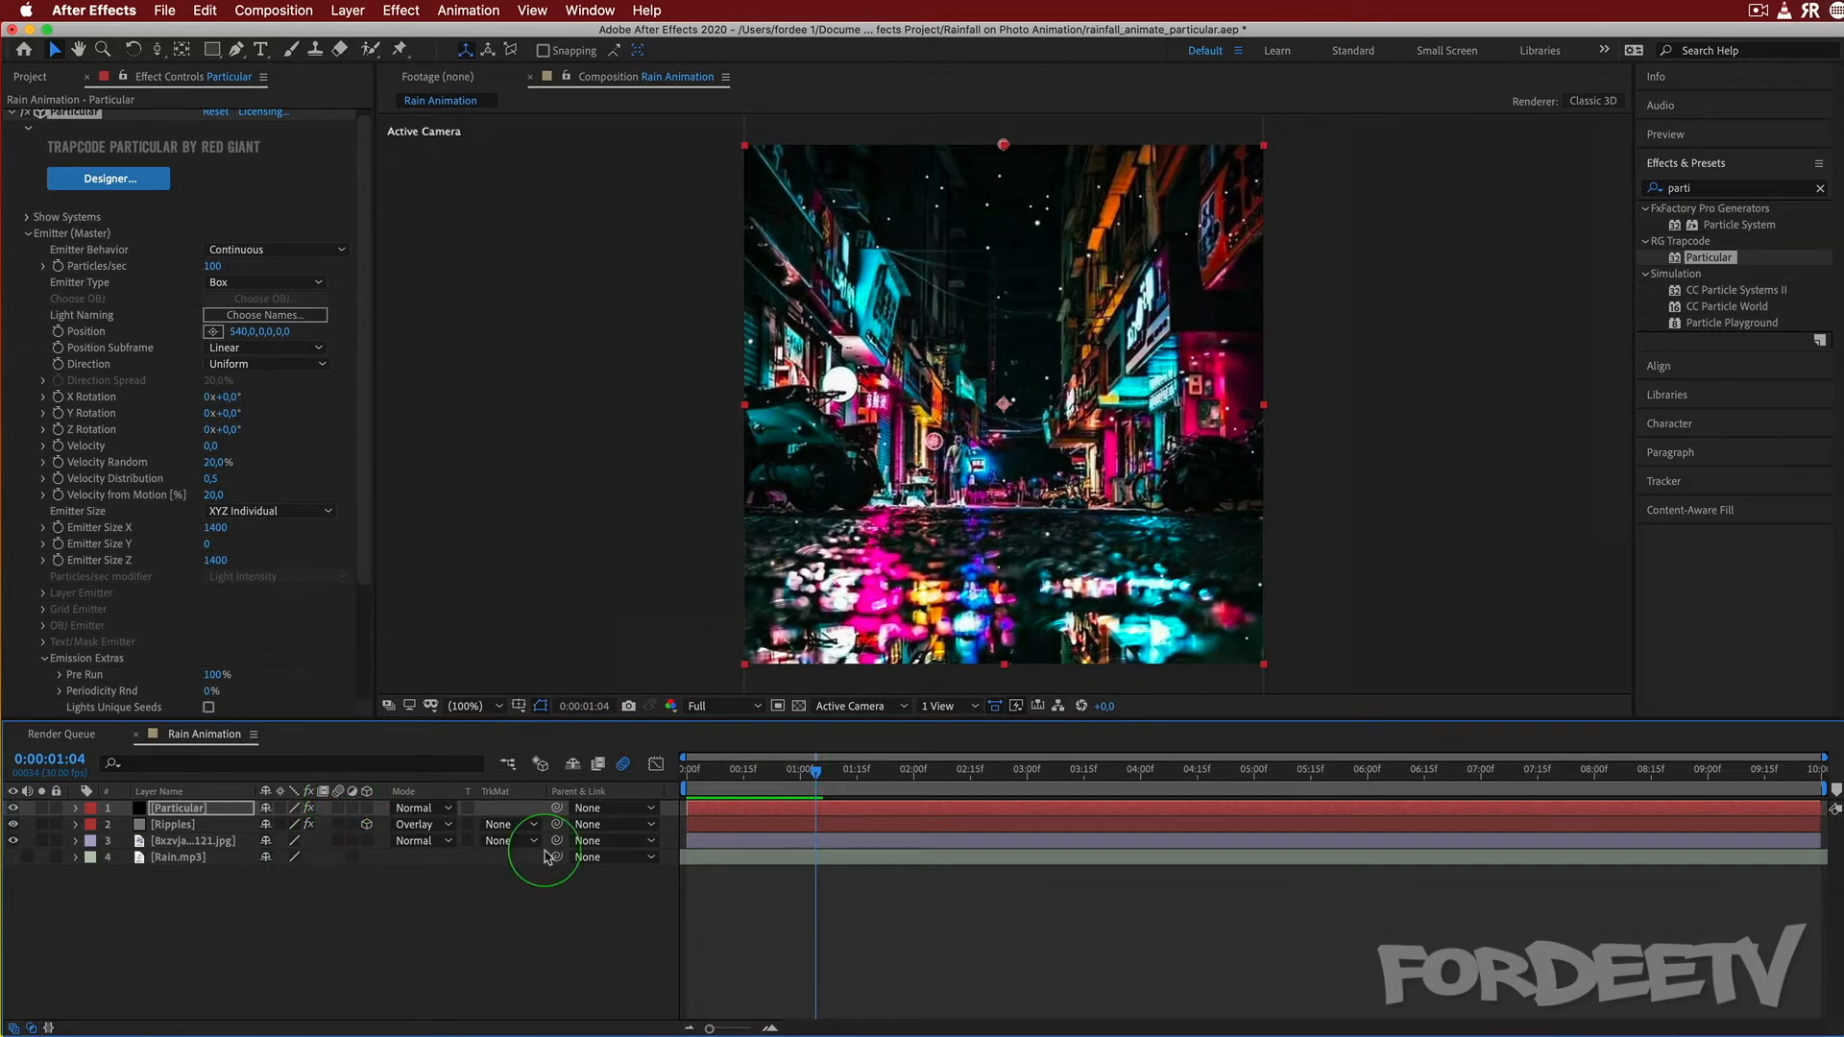
# Enable motion blur on the Particular layer and preview the rain from the start of the composition.
pyautogui.click(338, 808)
pyautogui.click(811, 769)
pyautogui.moveTo(759, 771); pyautogui.dragTo(579, 767)
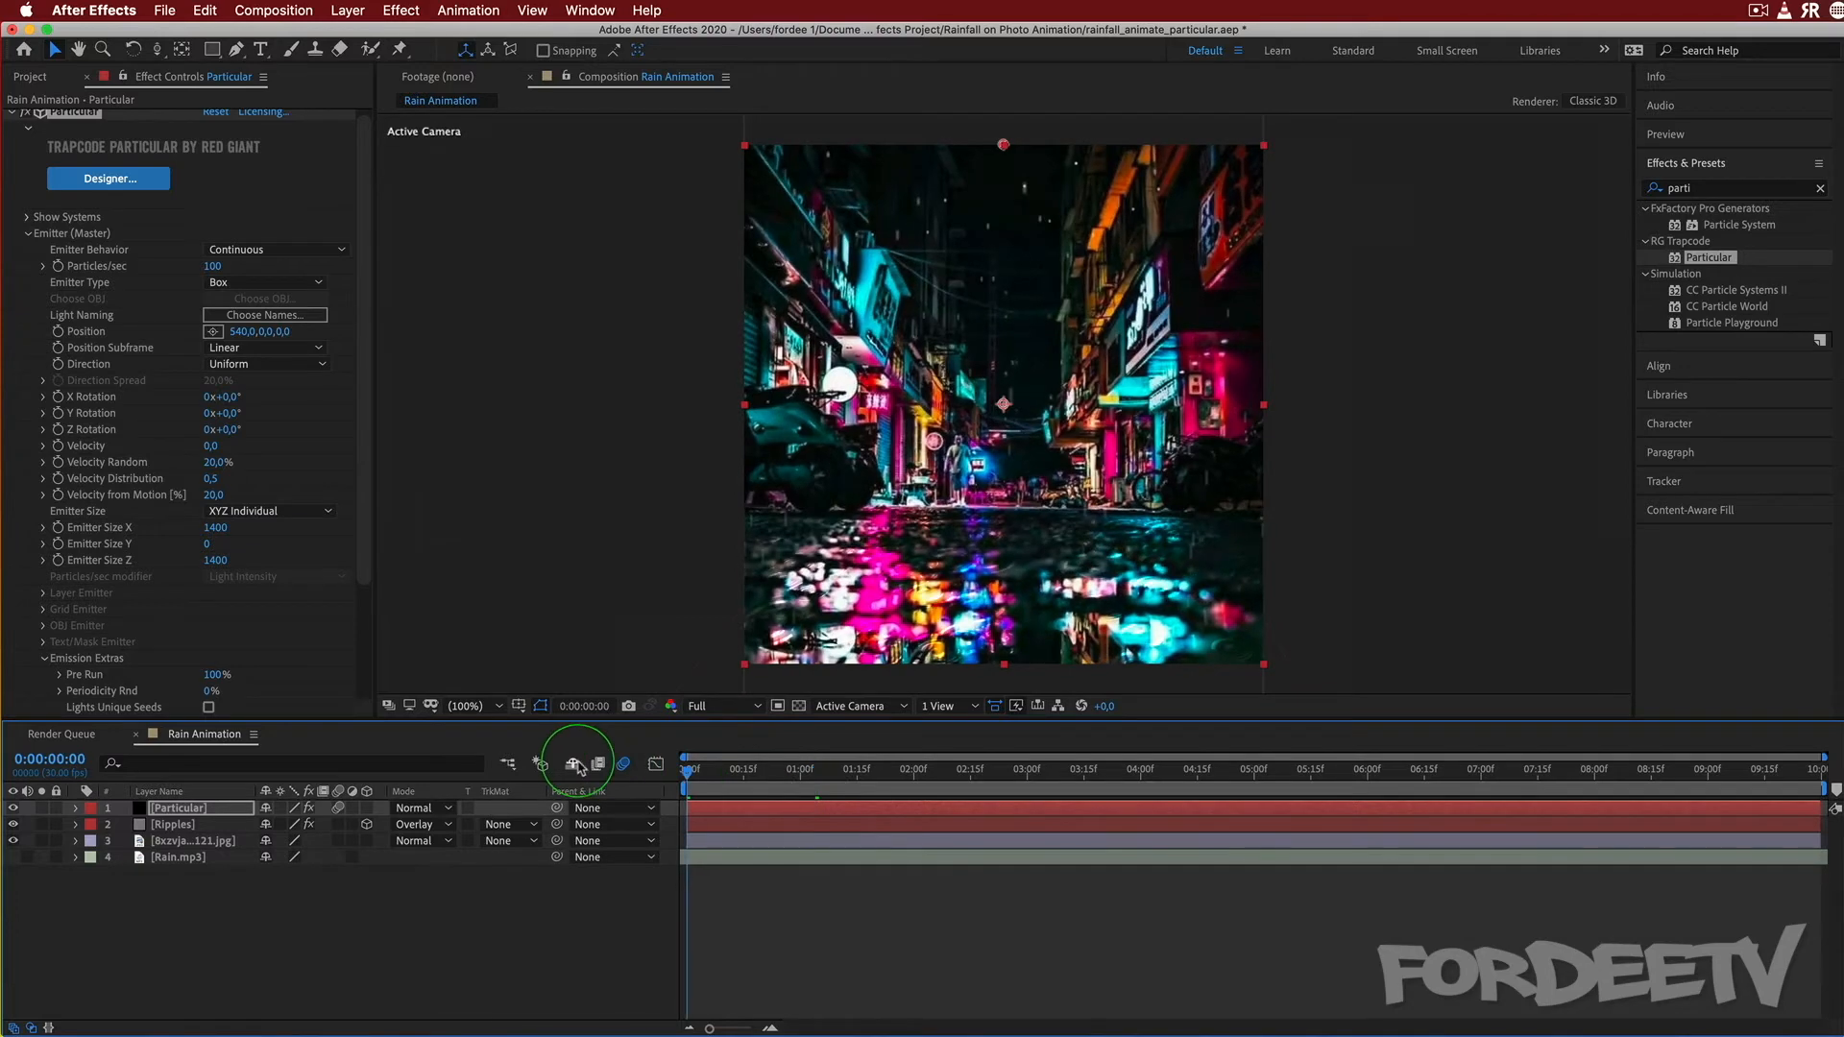
pyautogui.press('space')
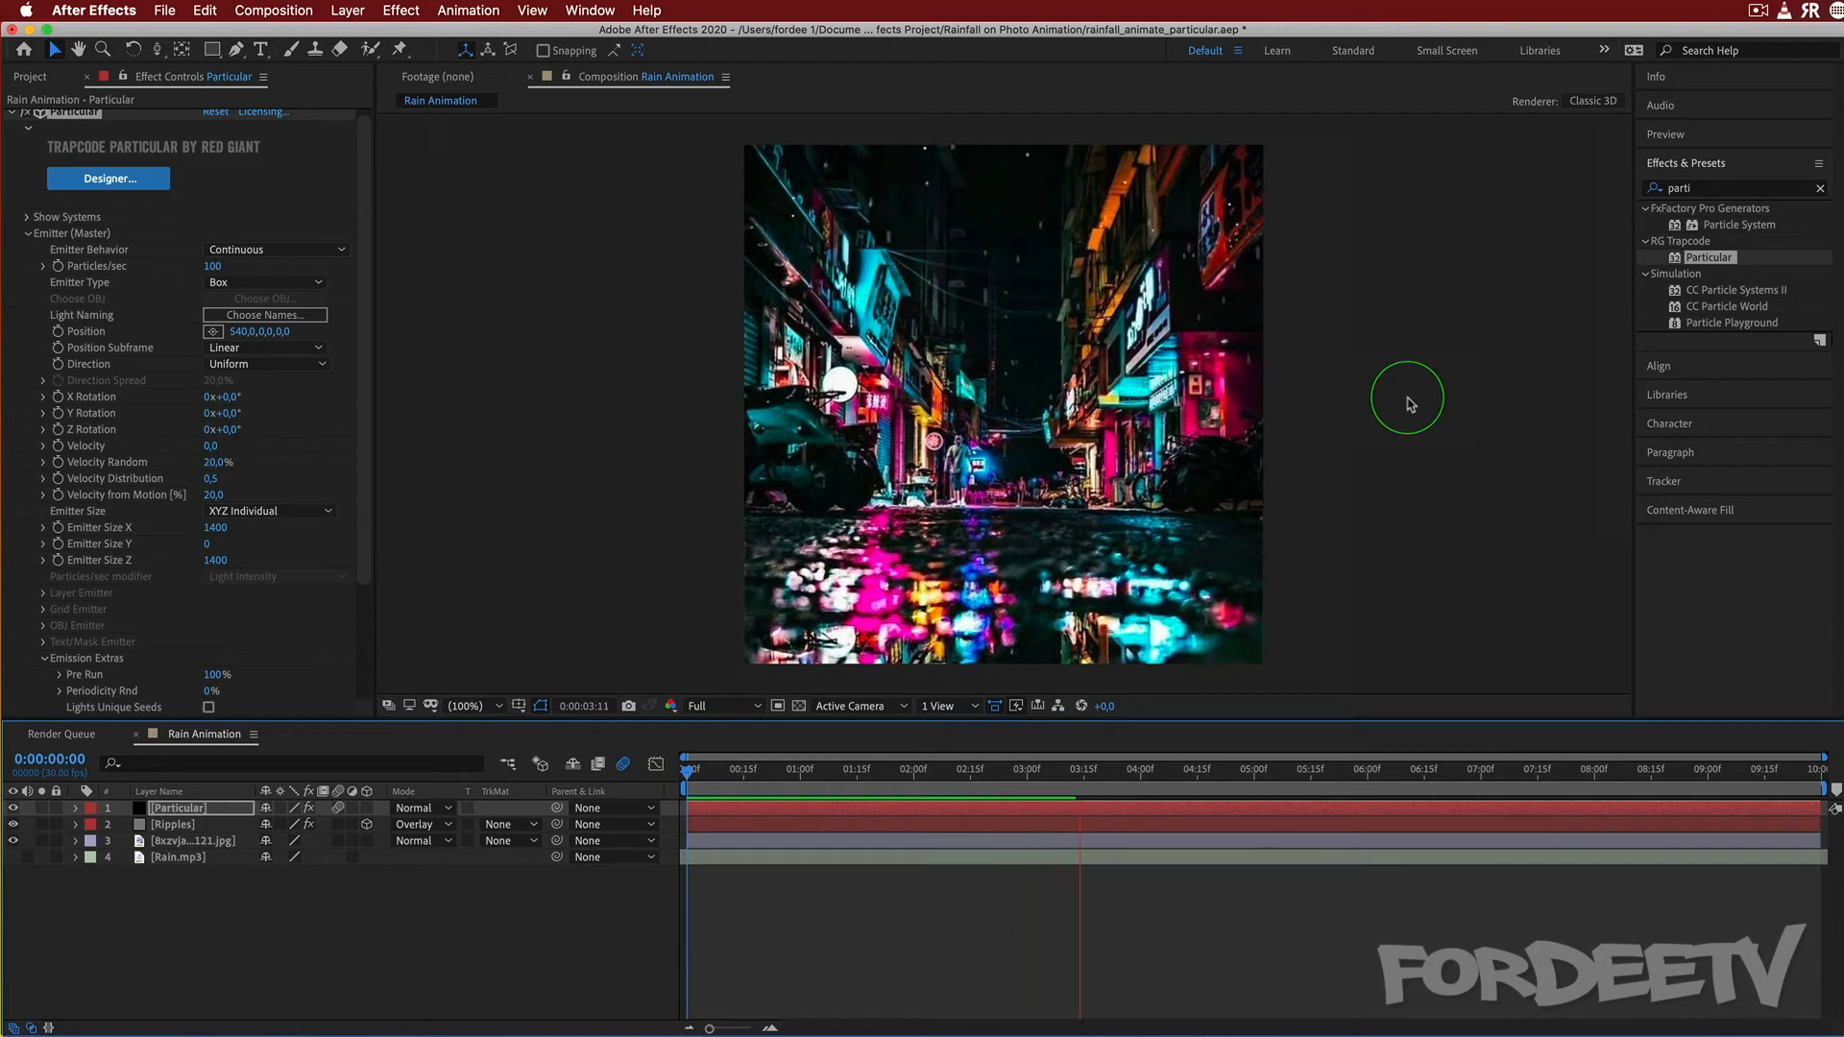
pyautogui.press('space')
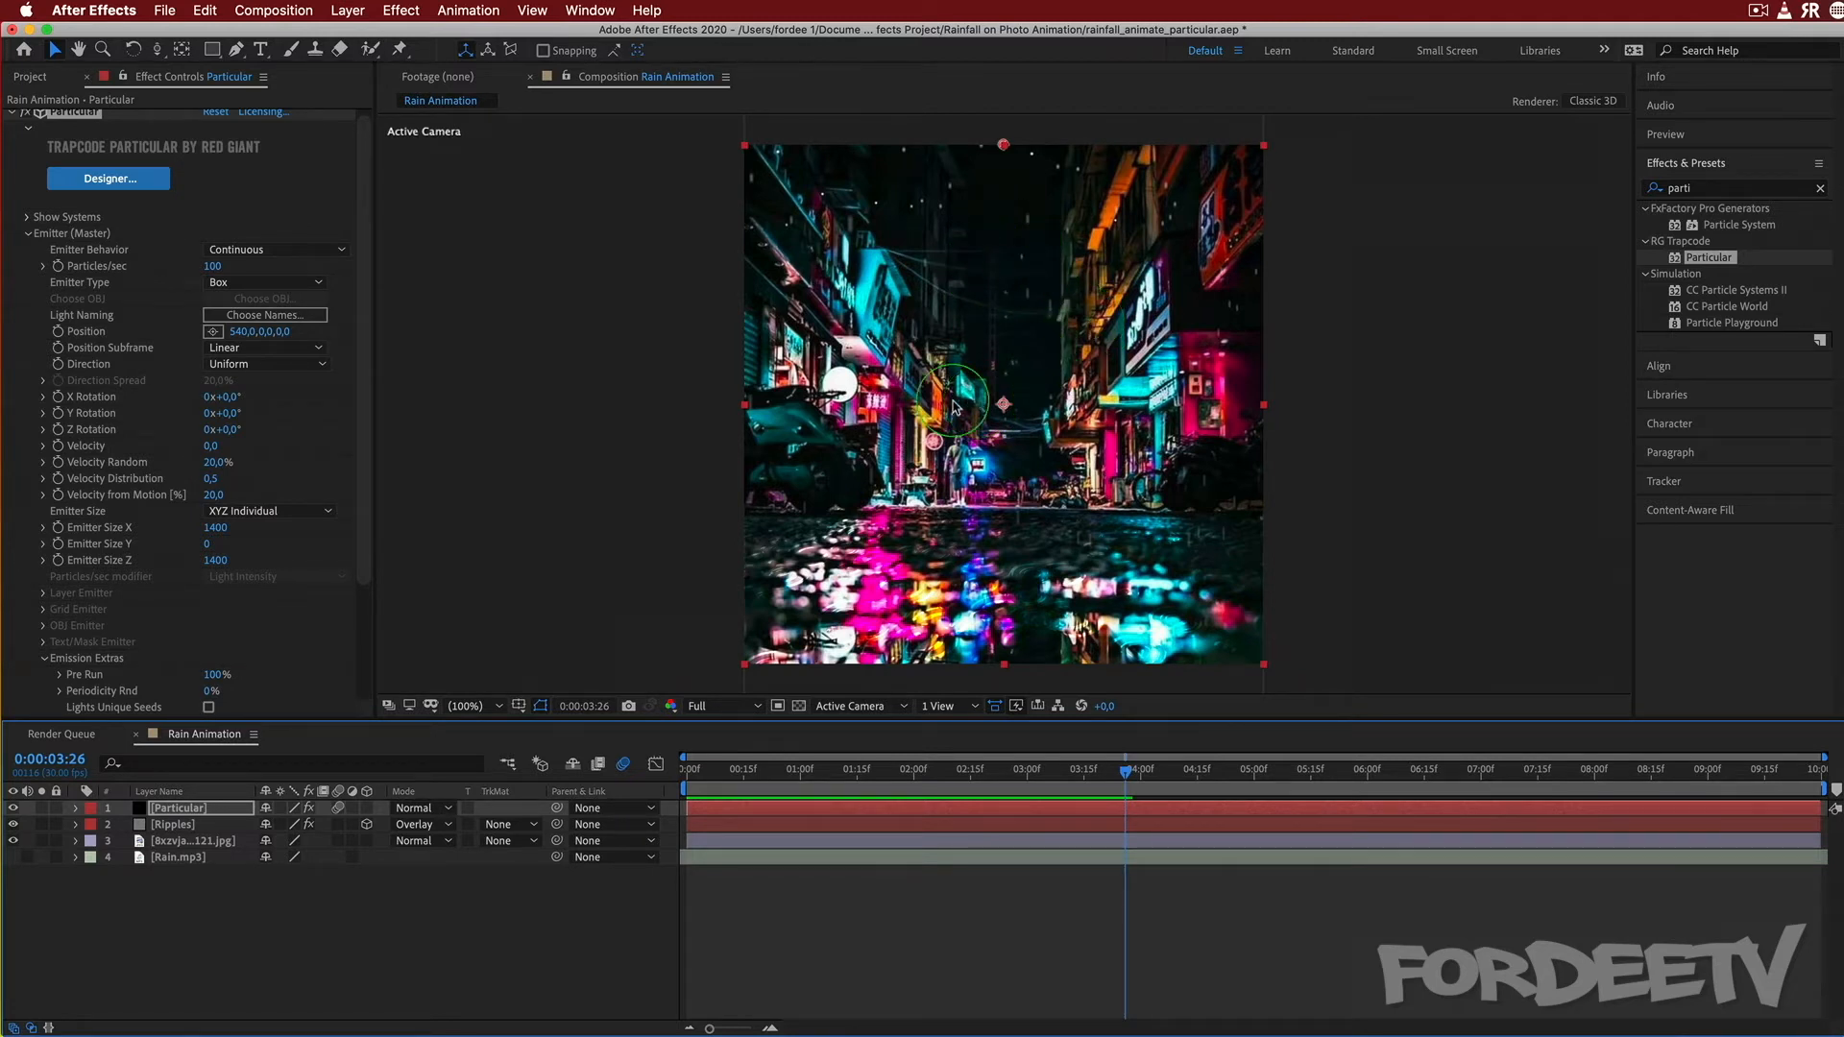
# Raise the Gravity in the Particular effect's Physics settings to 3000.
pyautogui.click(28, 233)
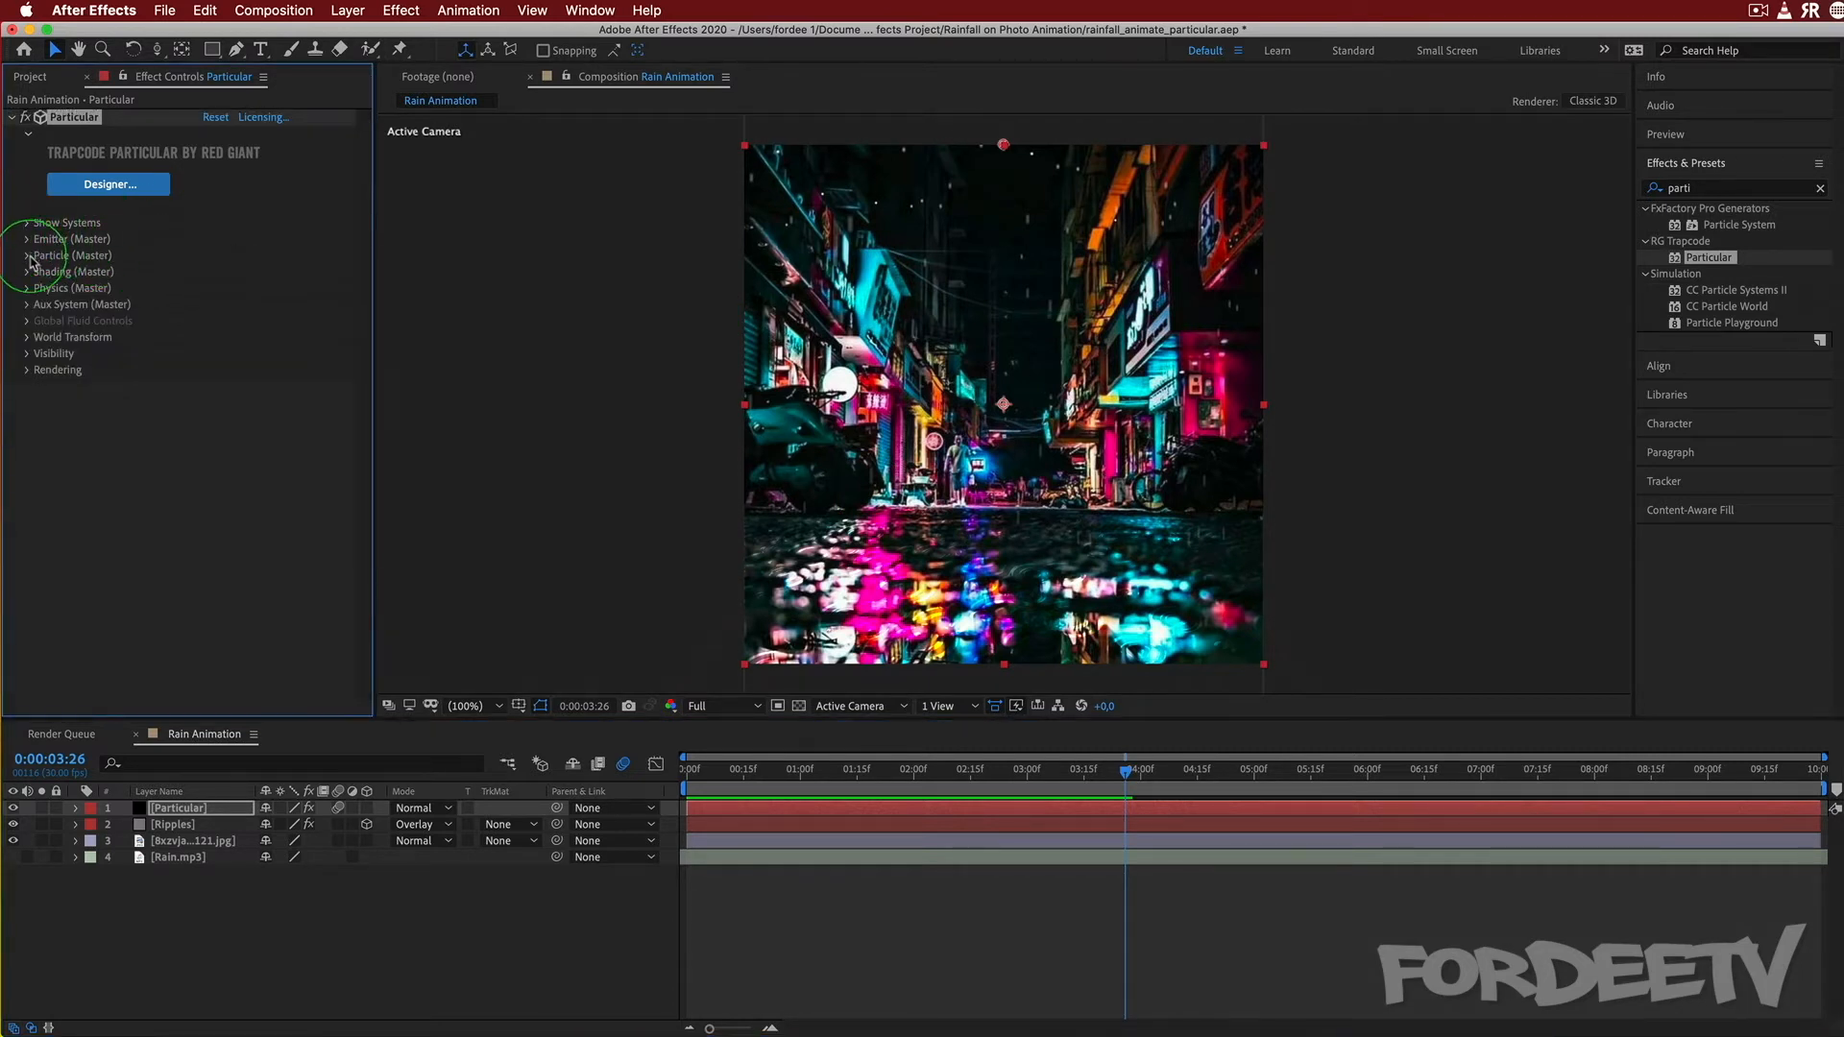
pyautogui.click(27, 288)
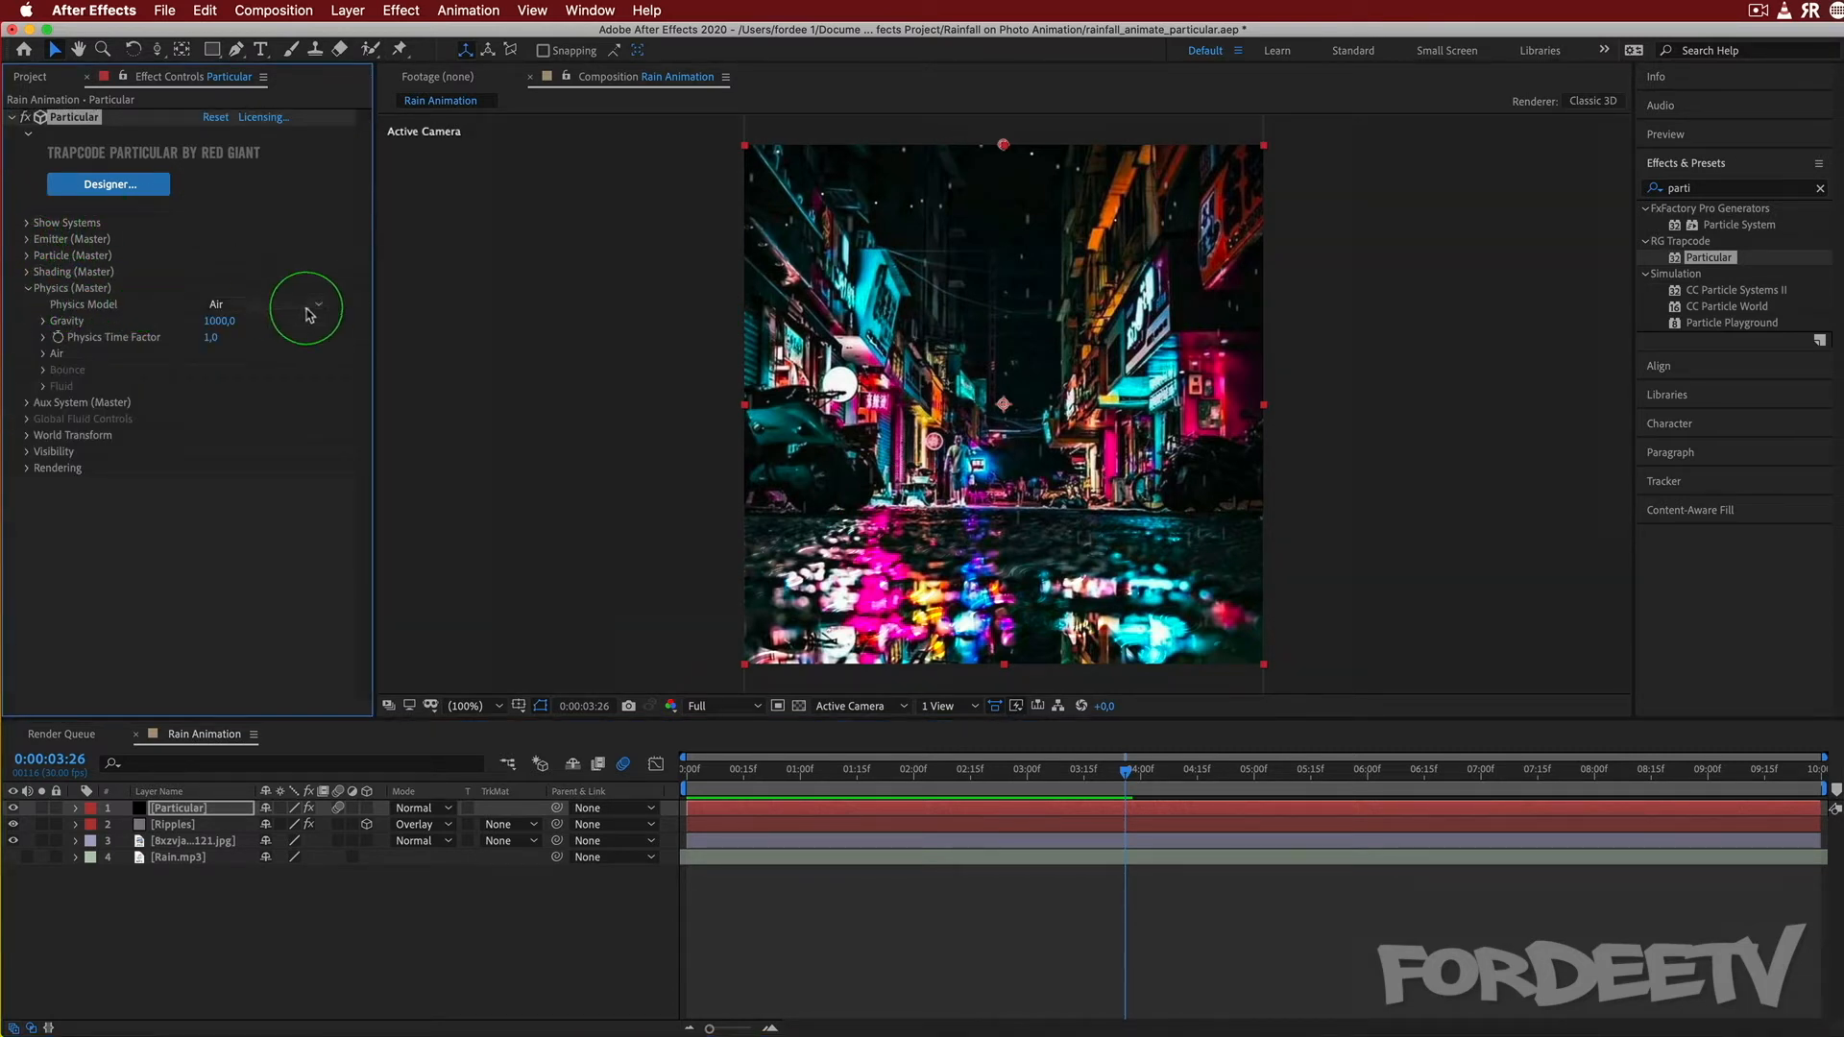
pyautogui.click(223, 321)
pyautogui.write('30')
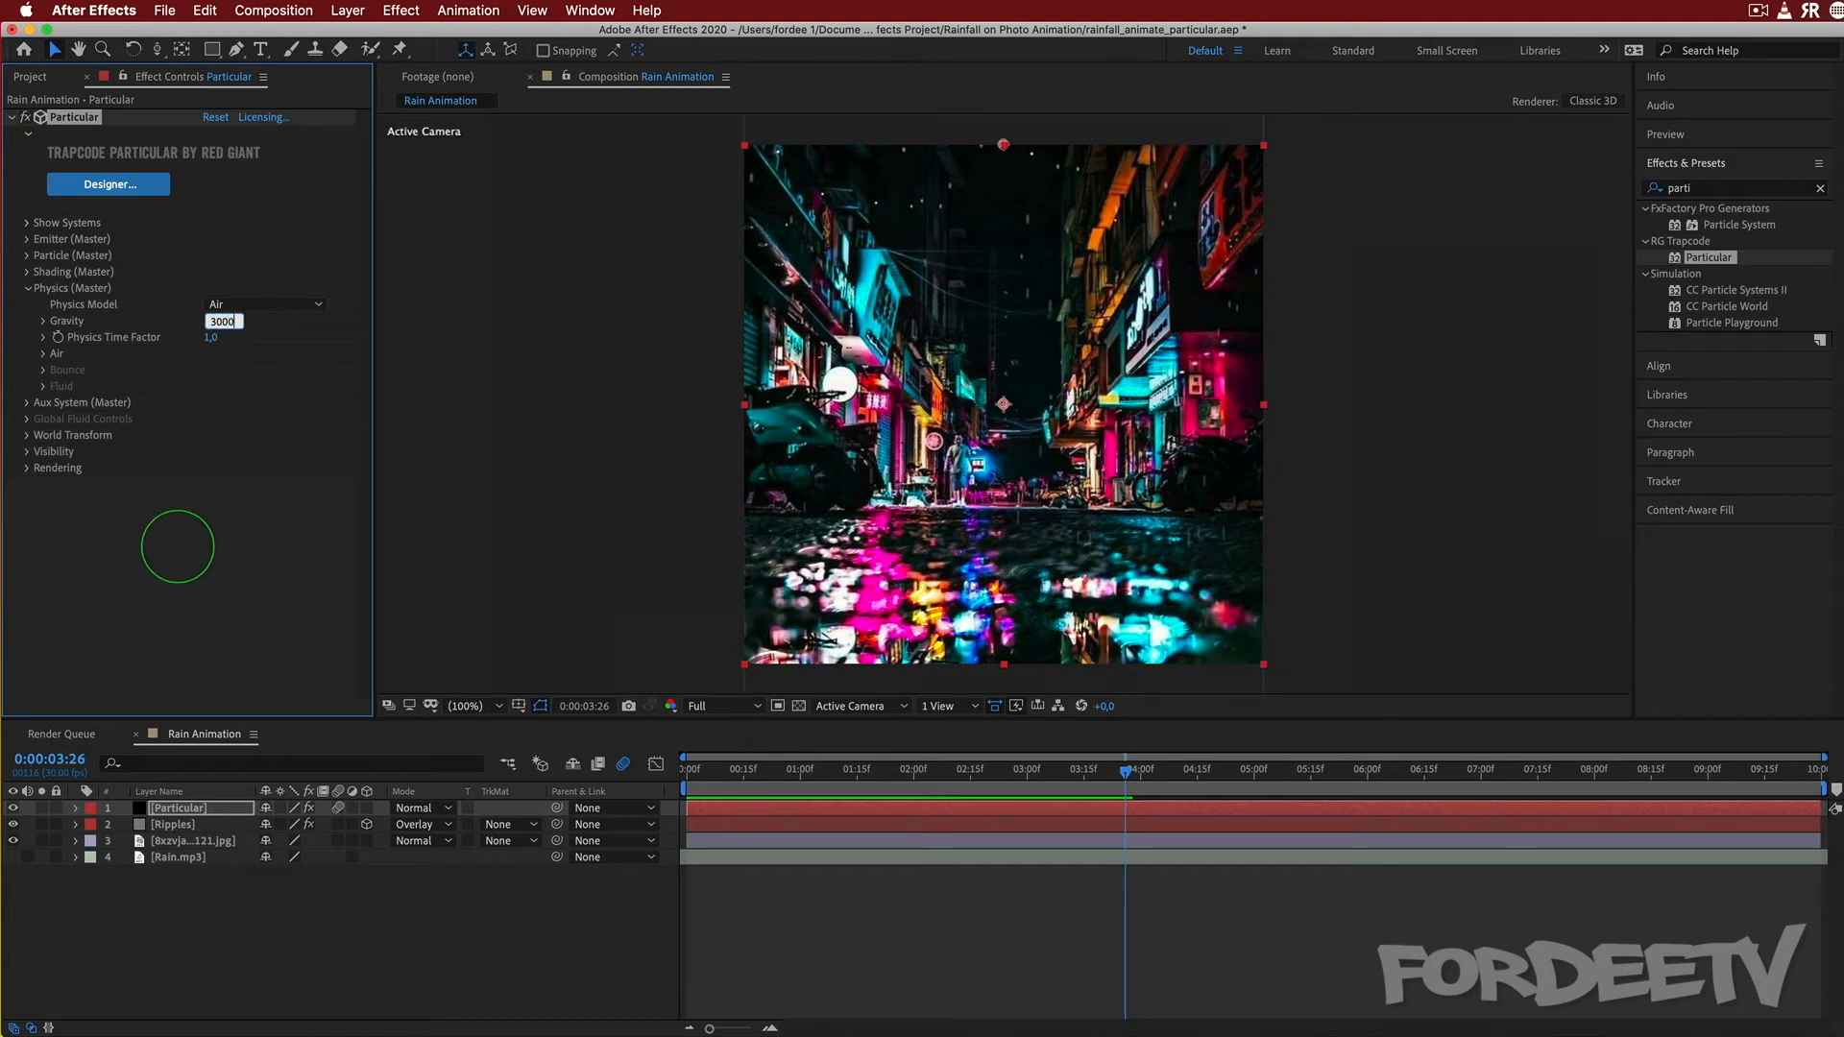
pyautogui.write('00')
pyautogui.press('Return')
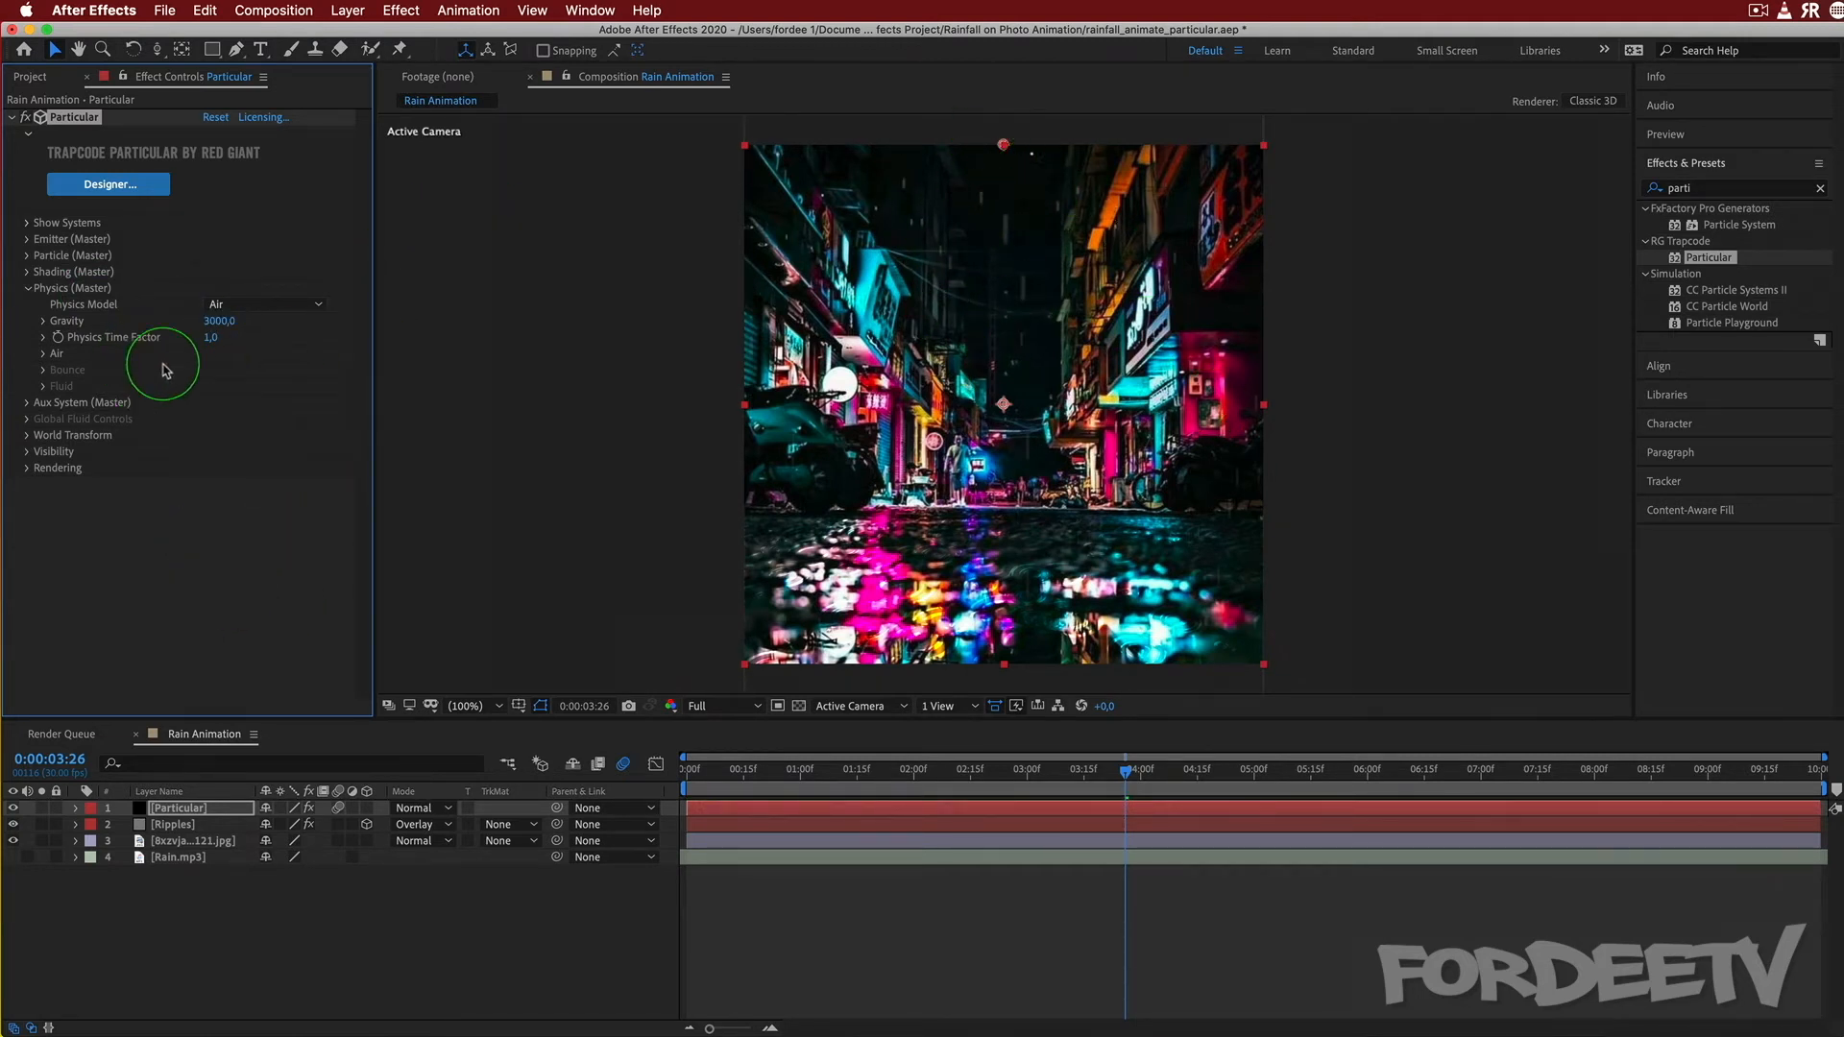
# Set the Physics Time Factor of the Particular effect to 1,5 and preview the rain from the start of the composition.
pyautogui.click(208, 344)
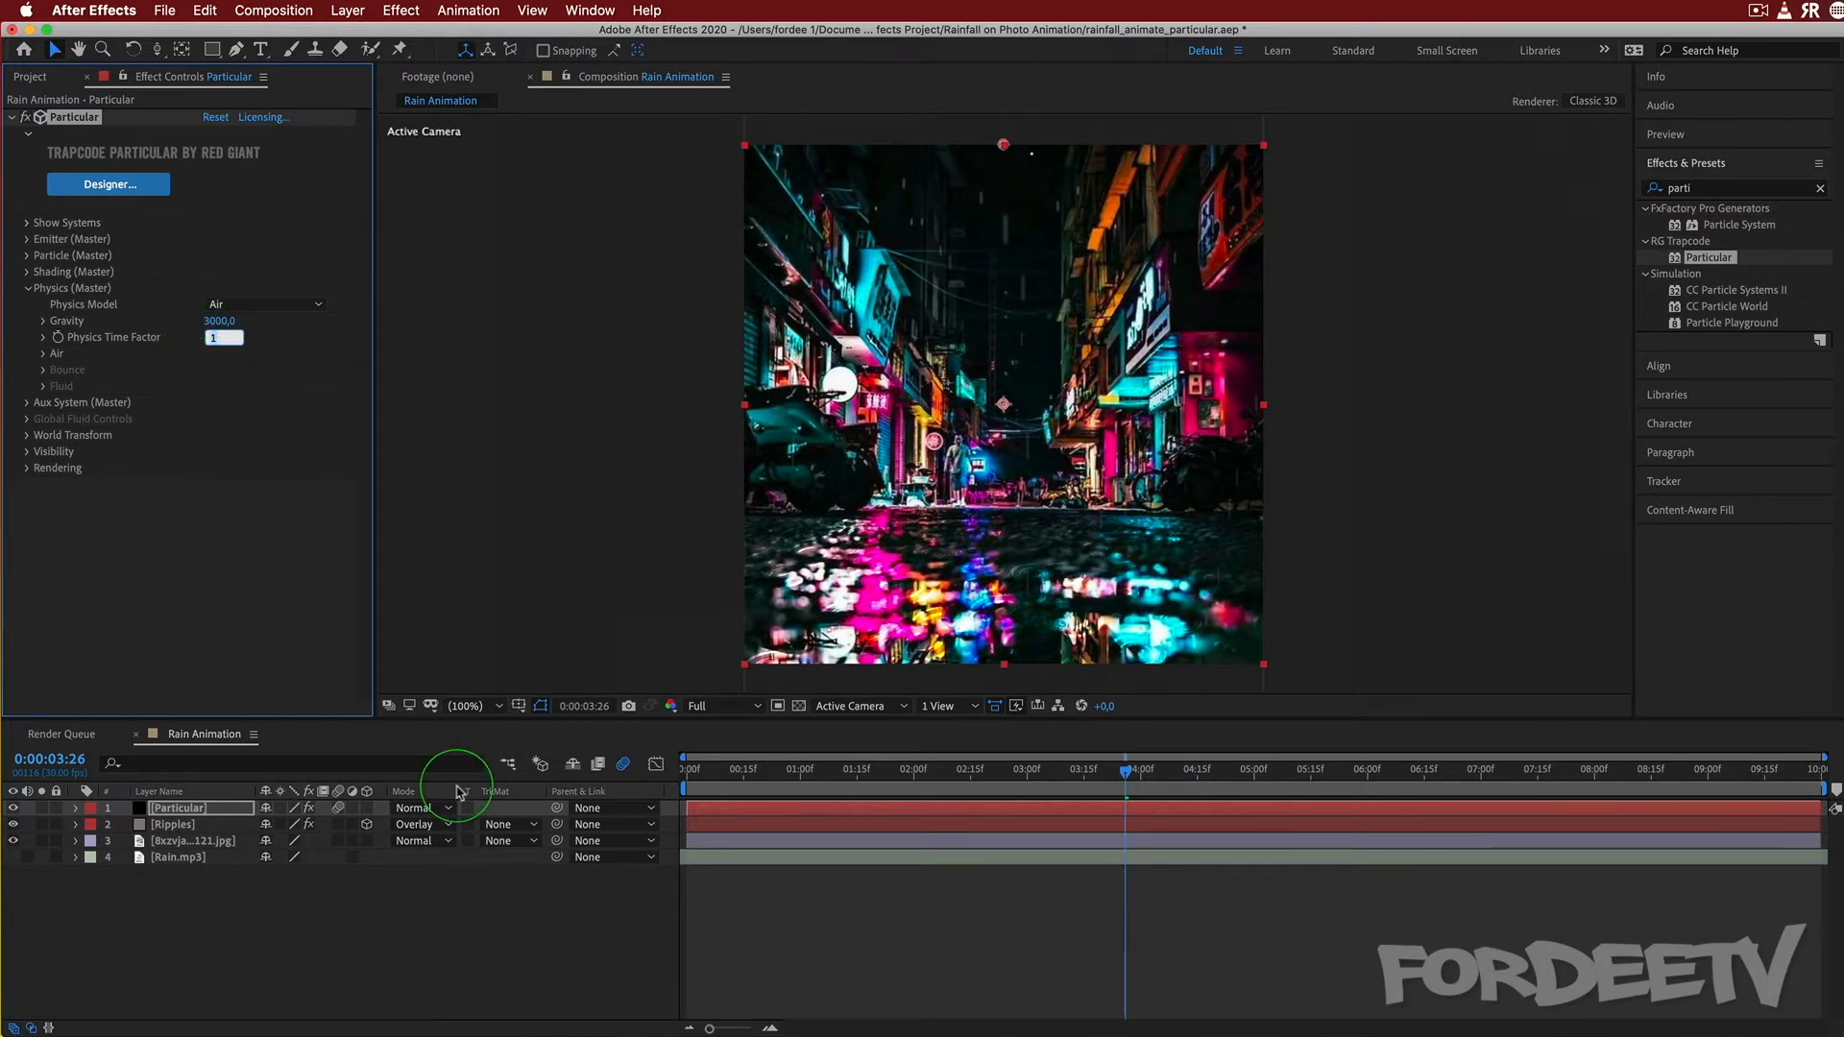
pyautogui.write('1,5')
pyautogui.press('Return')
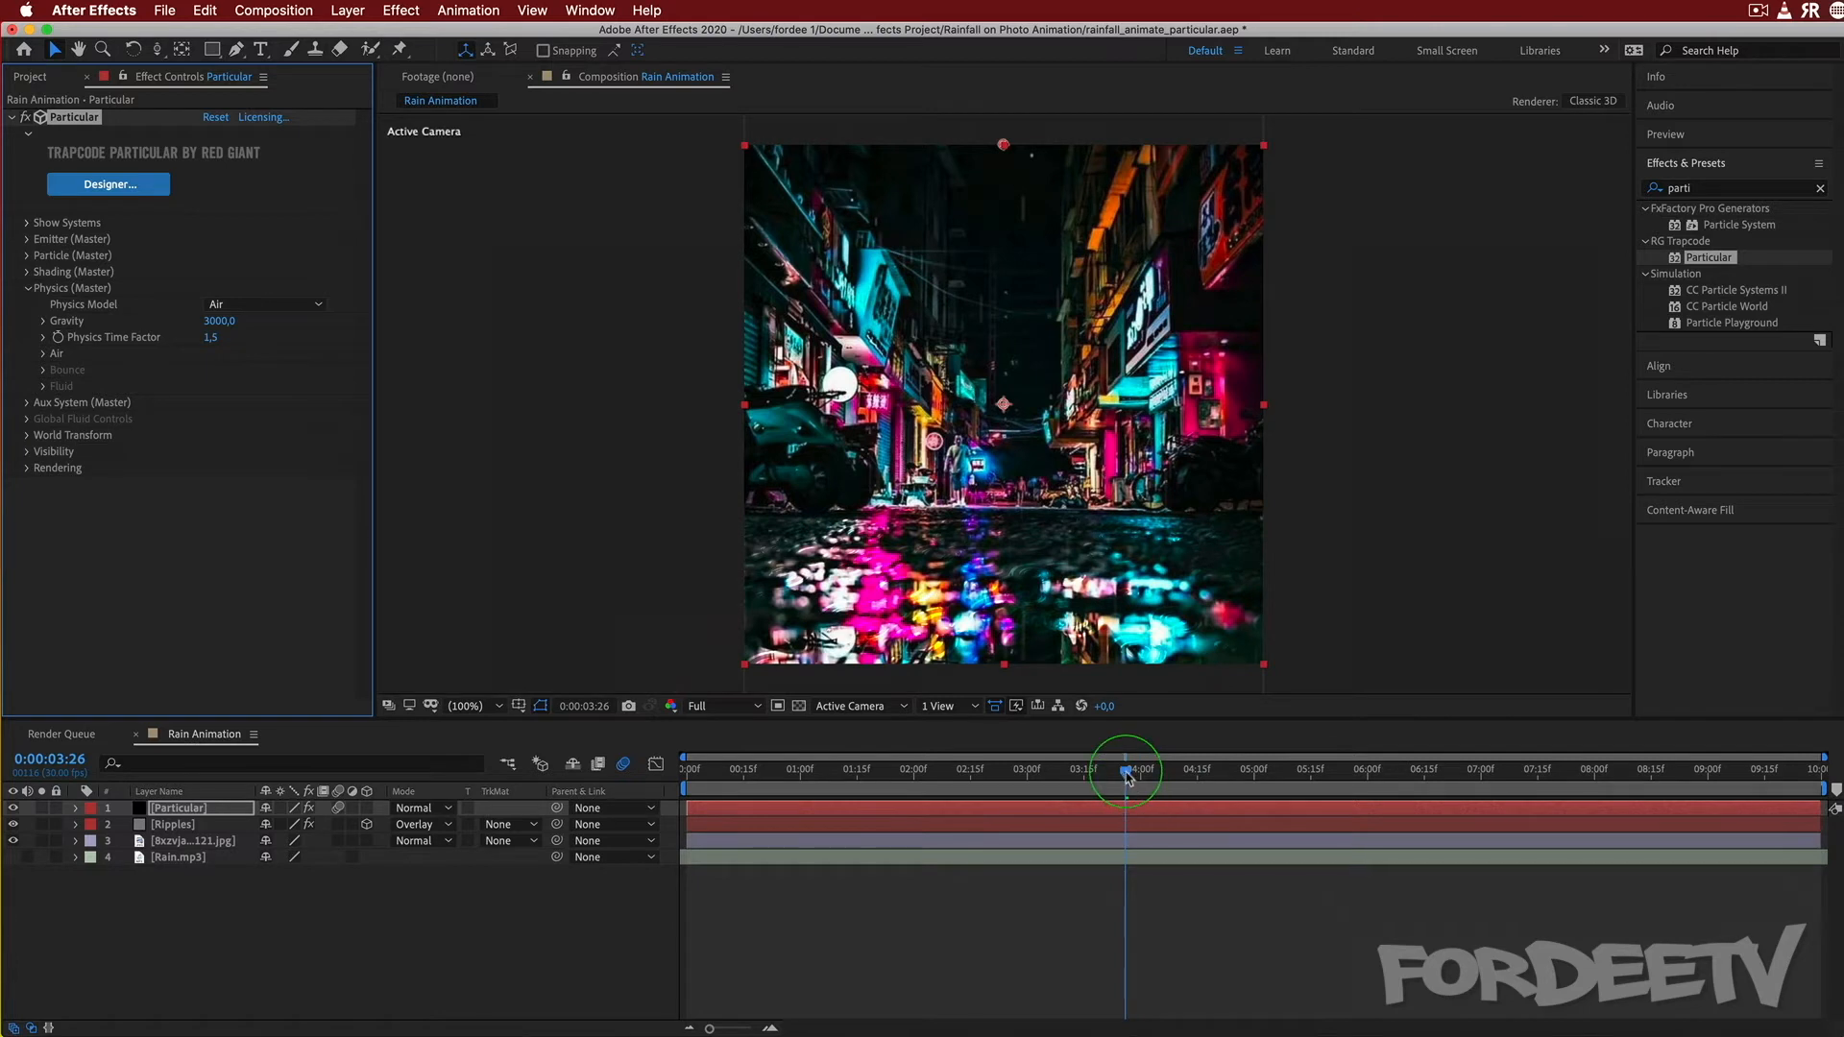
pyautogui.moveTo(1127, 774); pyautogui.dragTo(494, 761)
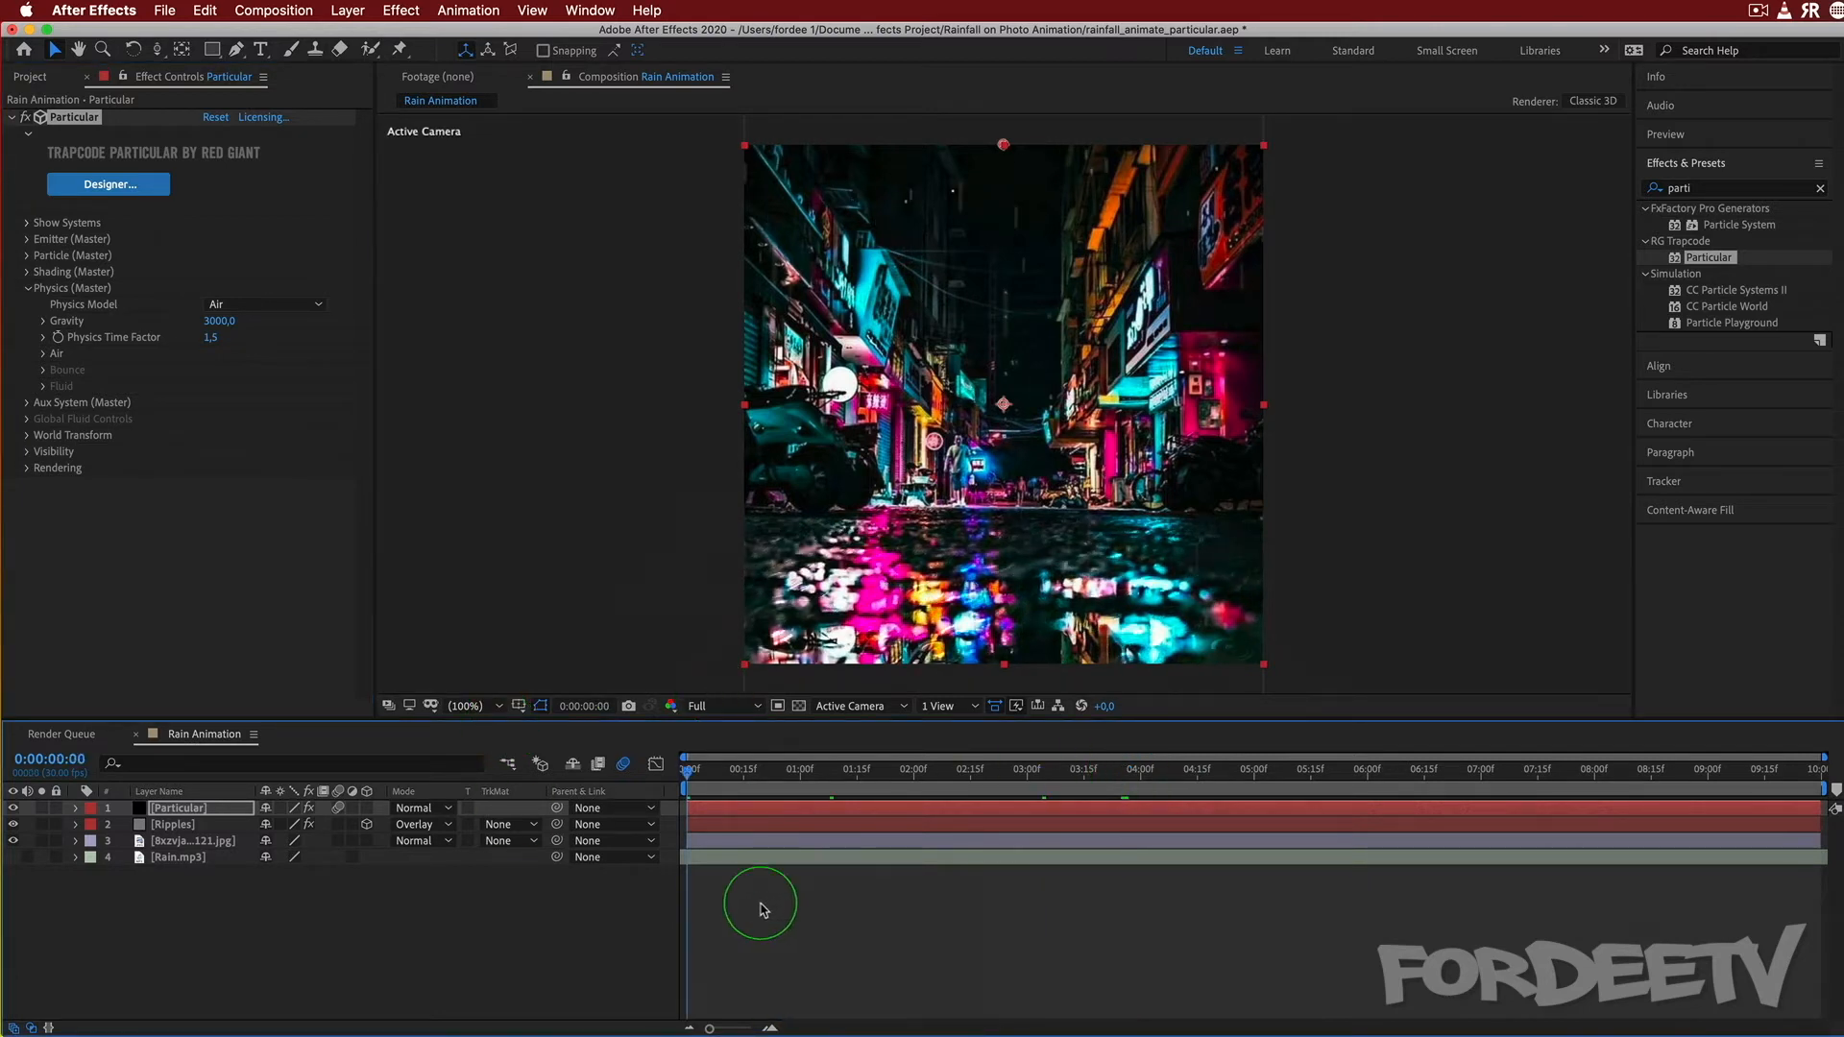
pyautogui.press('space')
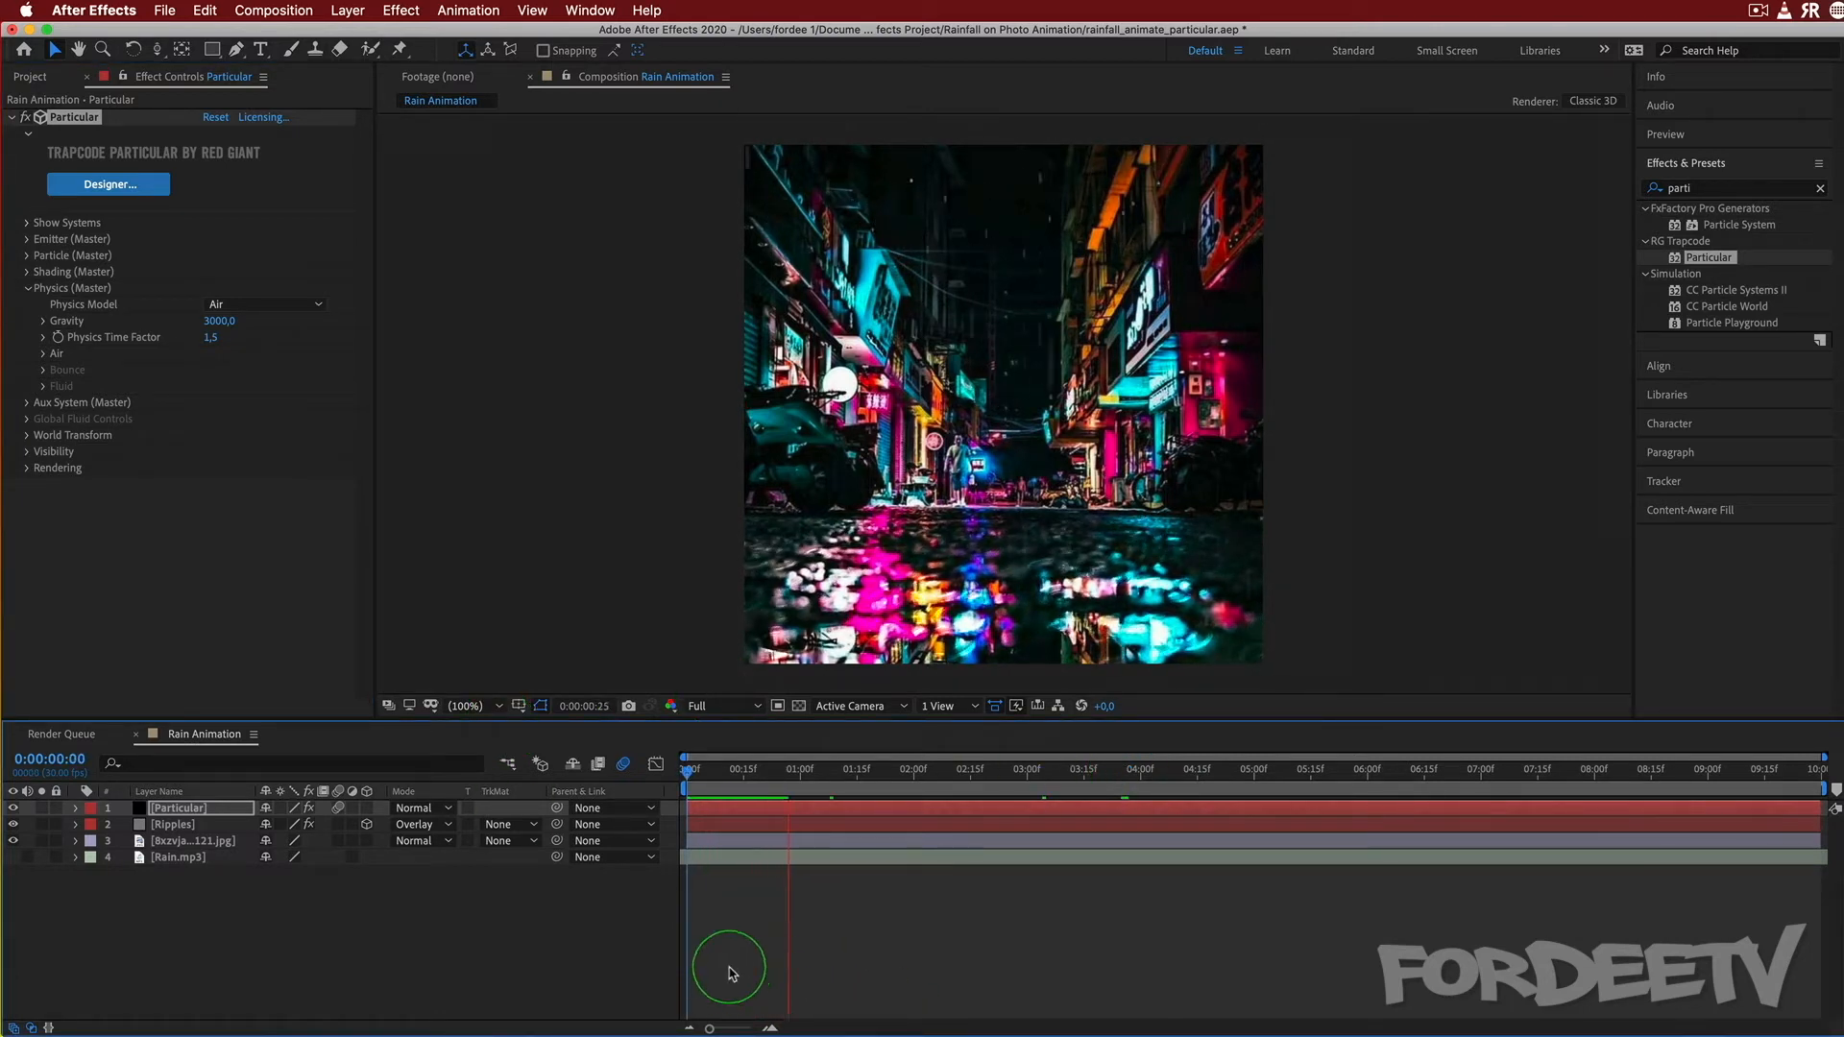
pyautogui.press('space')
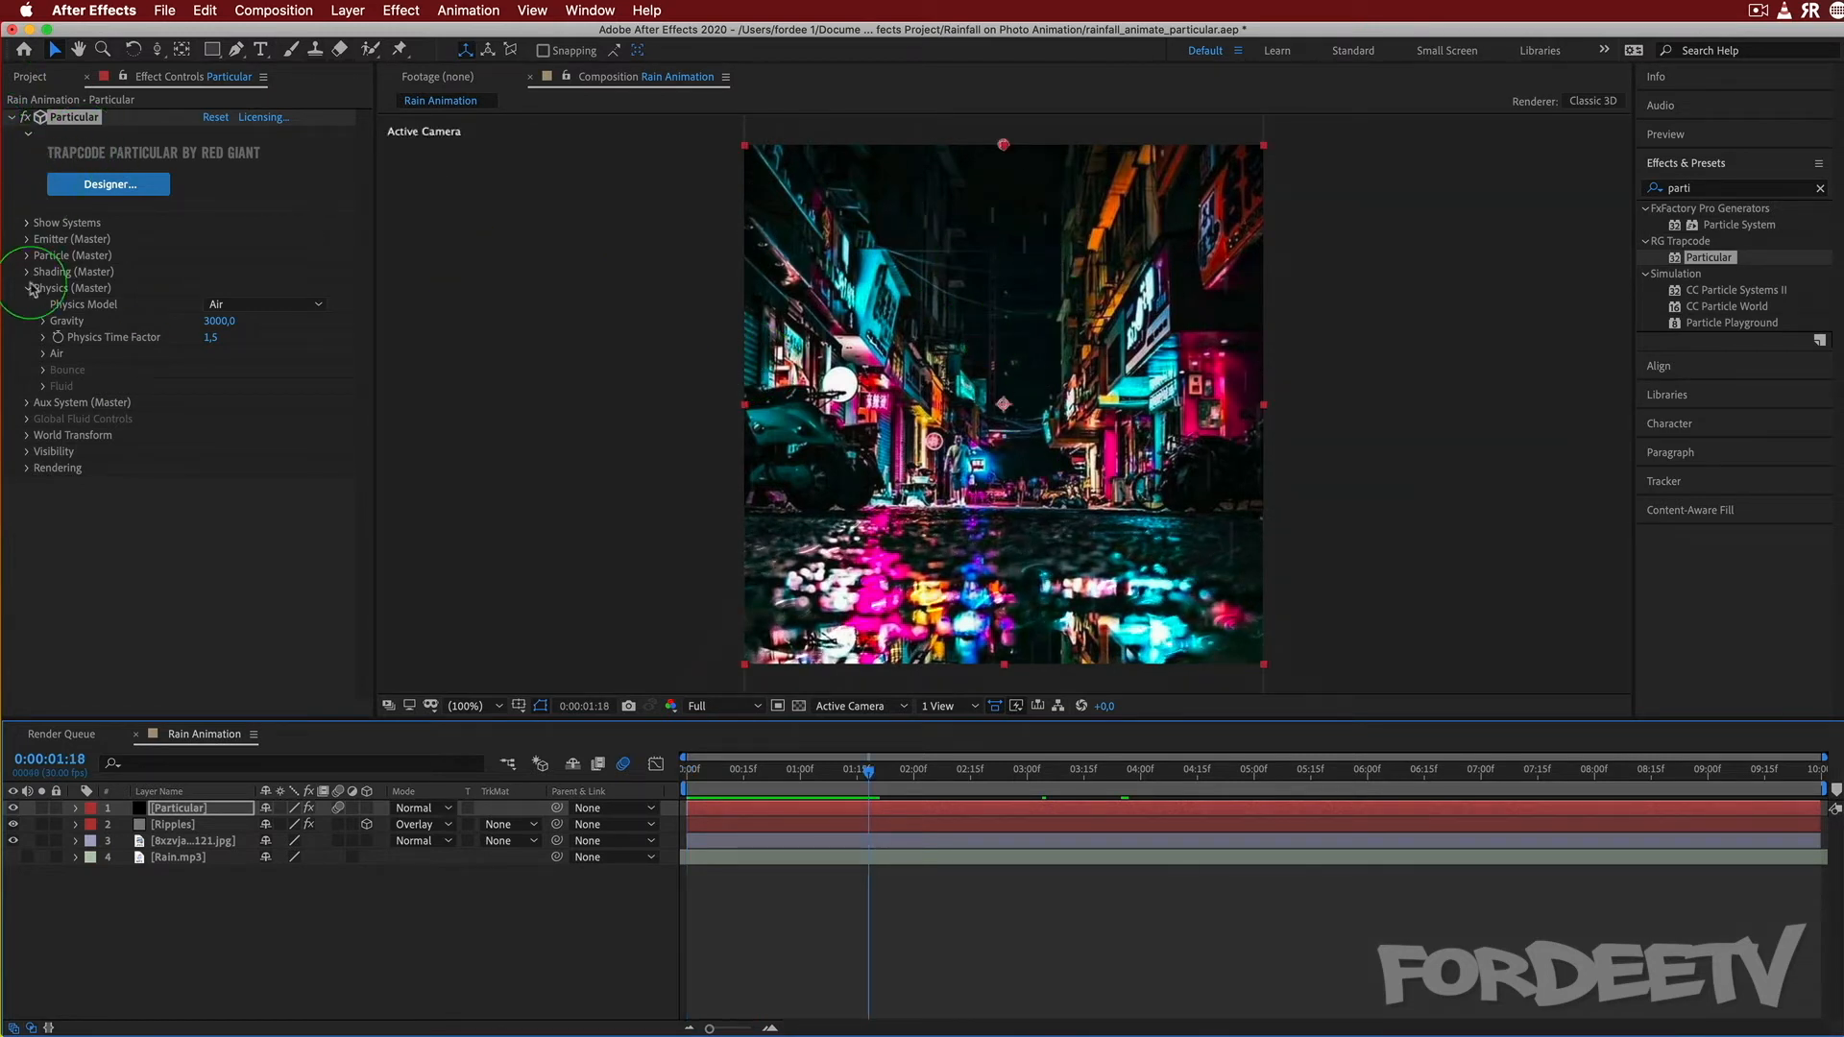
# Raise the emitter's Y position to -212 and set the Gravity in the Physics settings to 4000.
pyautogui.click(25, 239)
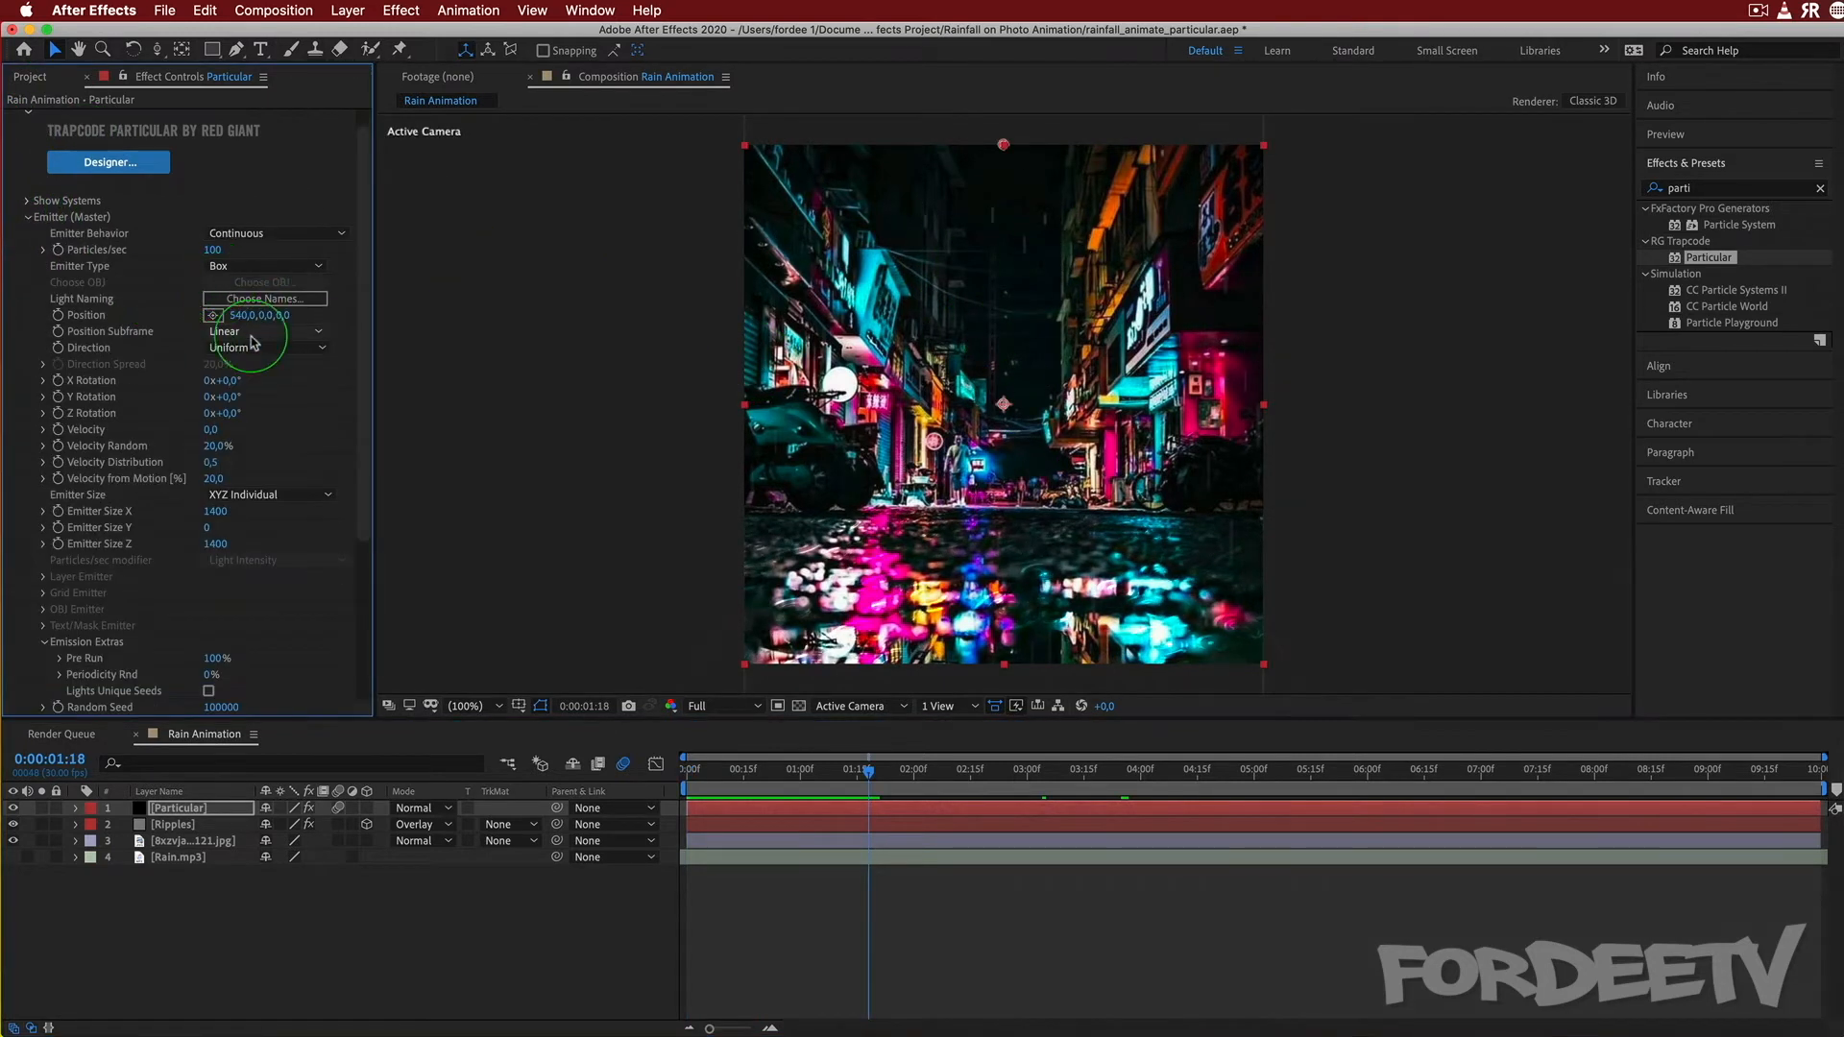
pyautogui.moveTo(219, 319); pyautogui.dragTo(49, 326)
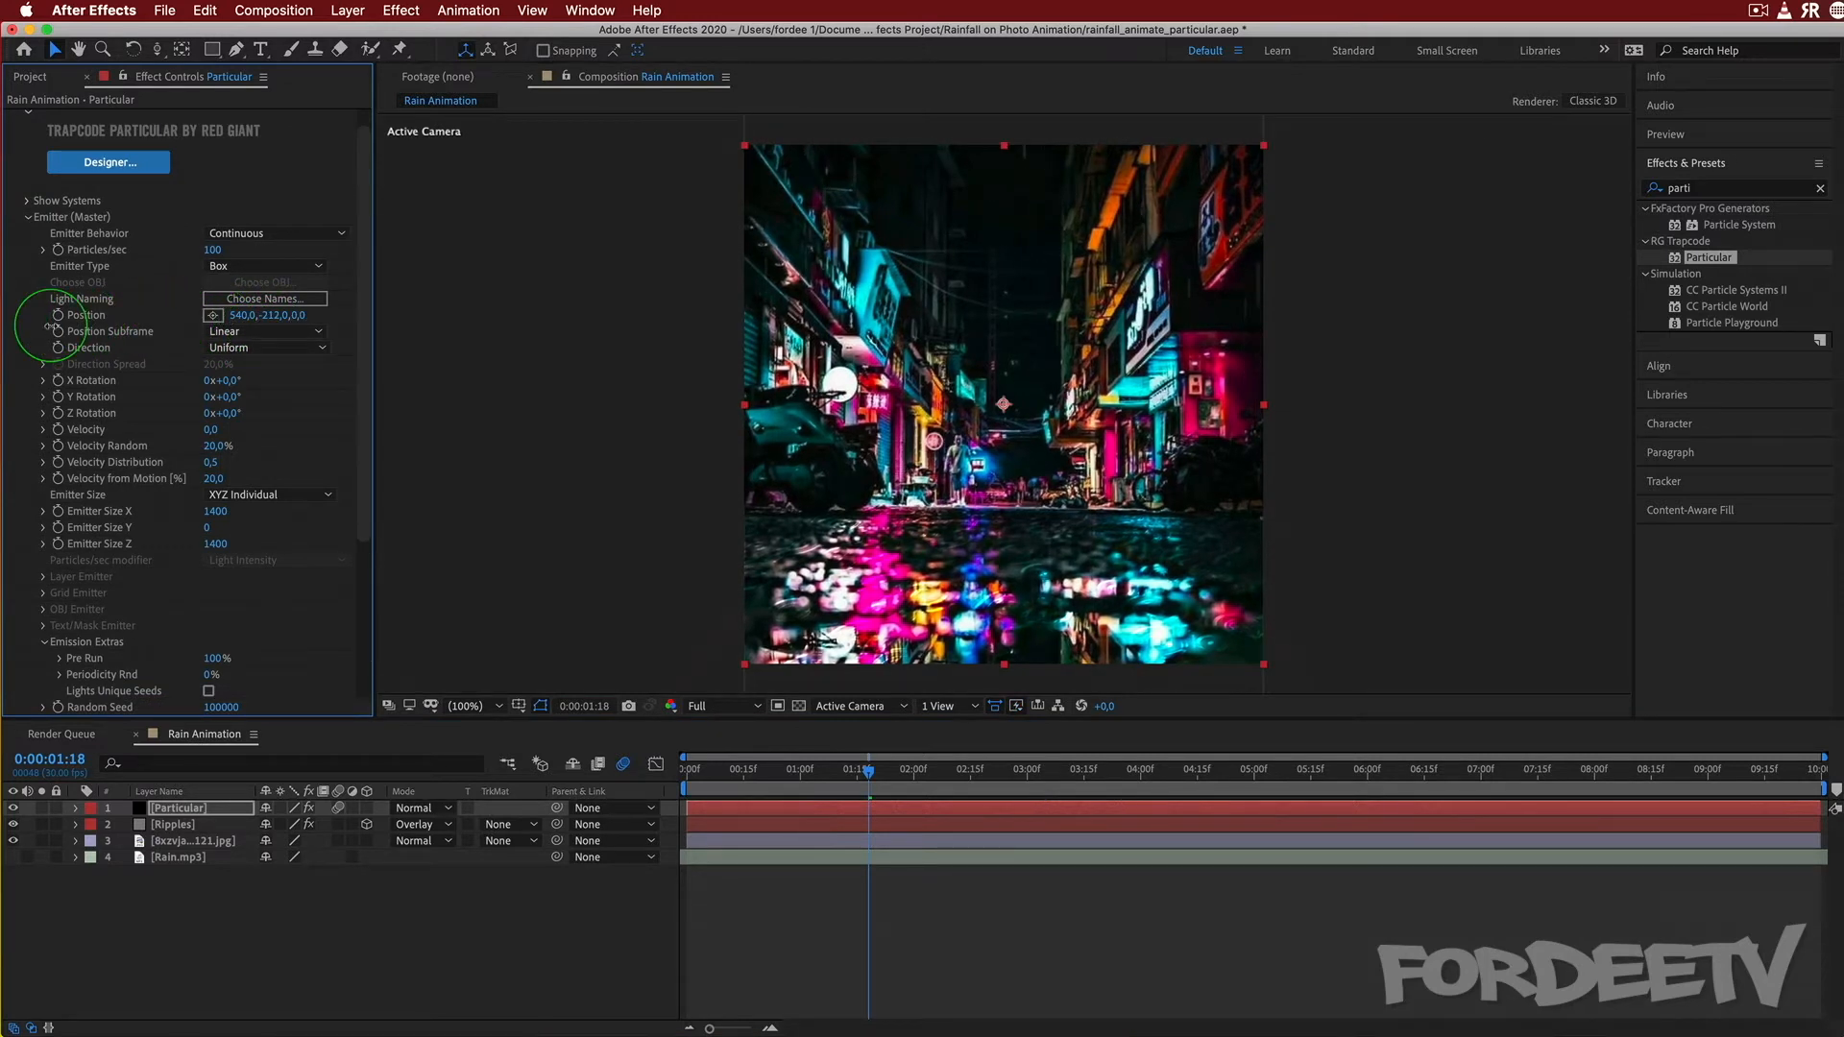
pyautogui.moveTo(362, 376); pyautogui.dragTo(384, 581)
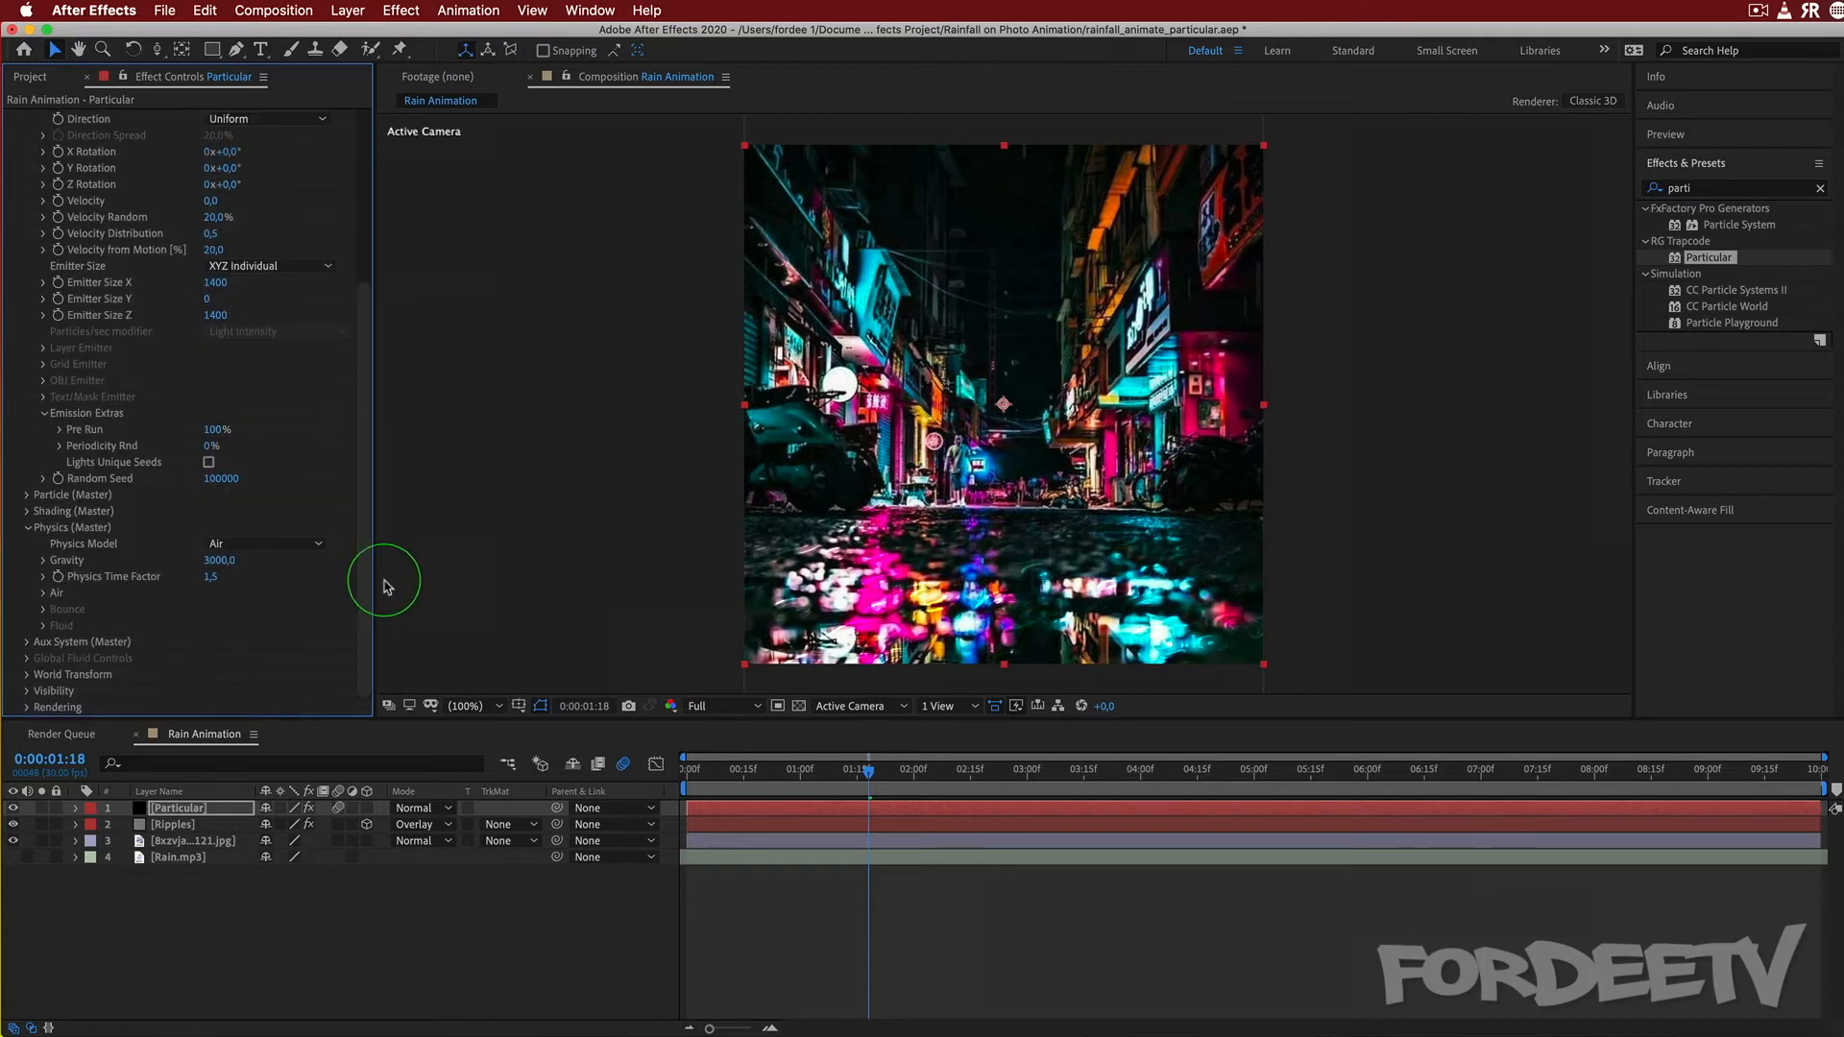
pyautogui.click(211, 564)
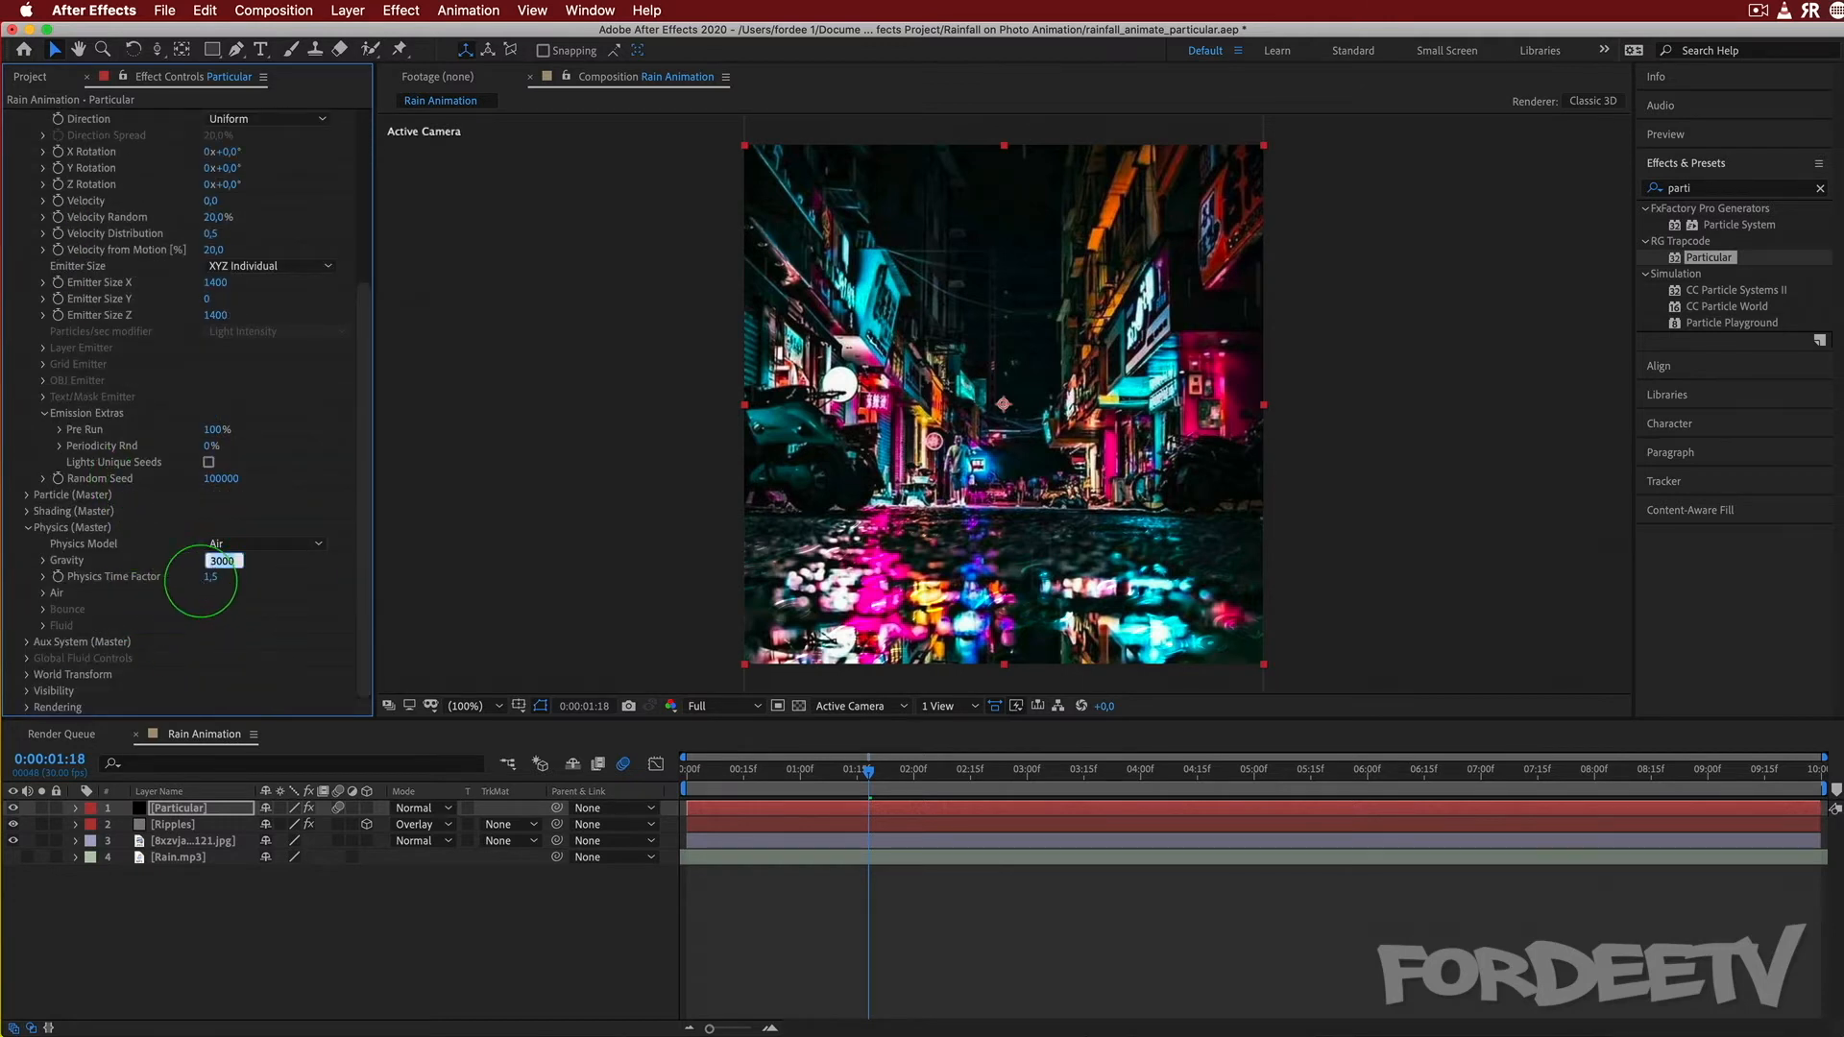
pyautogui.write('400')
pyautogui.press('Return')
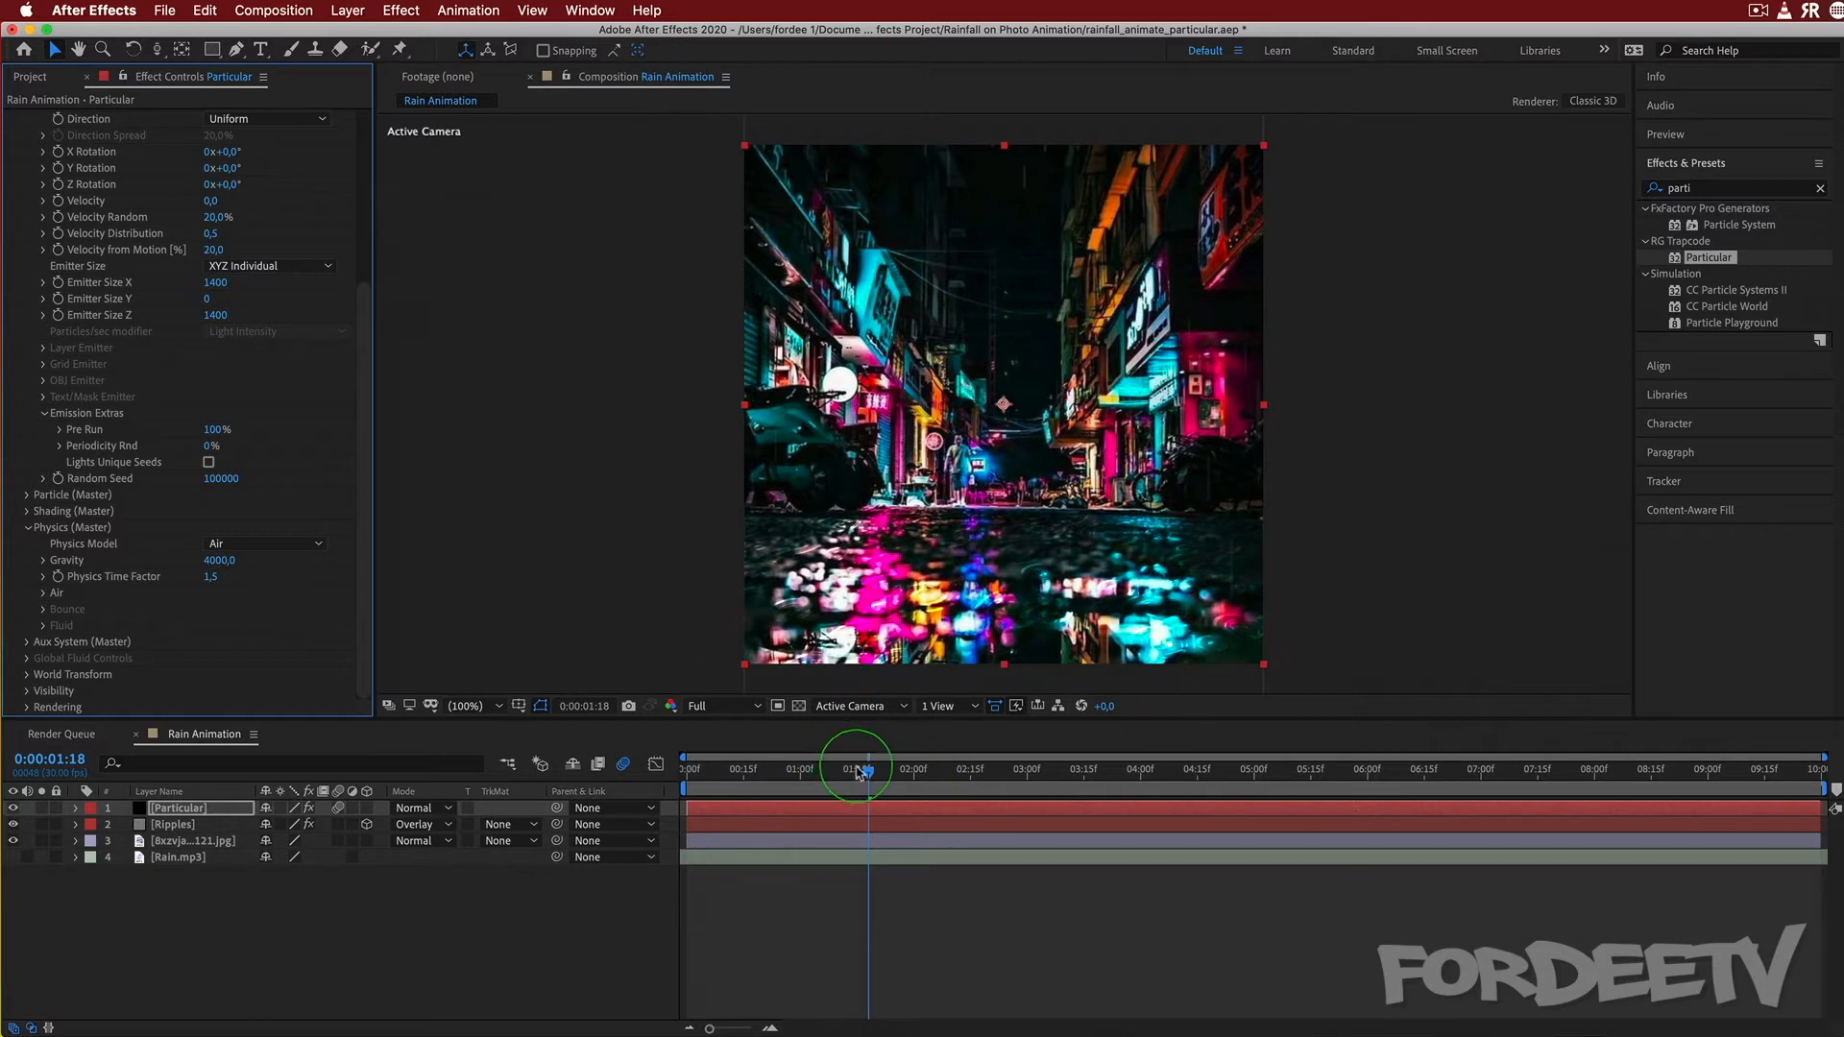
# Preview the rain from the start of the composition with the raised emitter and stronger gravity.
pyautogui.moveTo(861, 766); pyautogui.dragTo(325, 728)
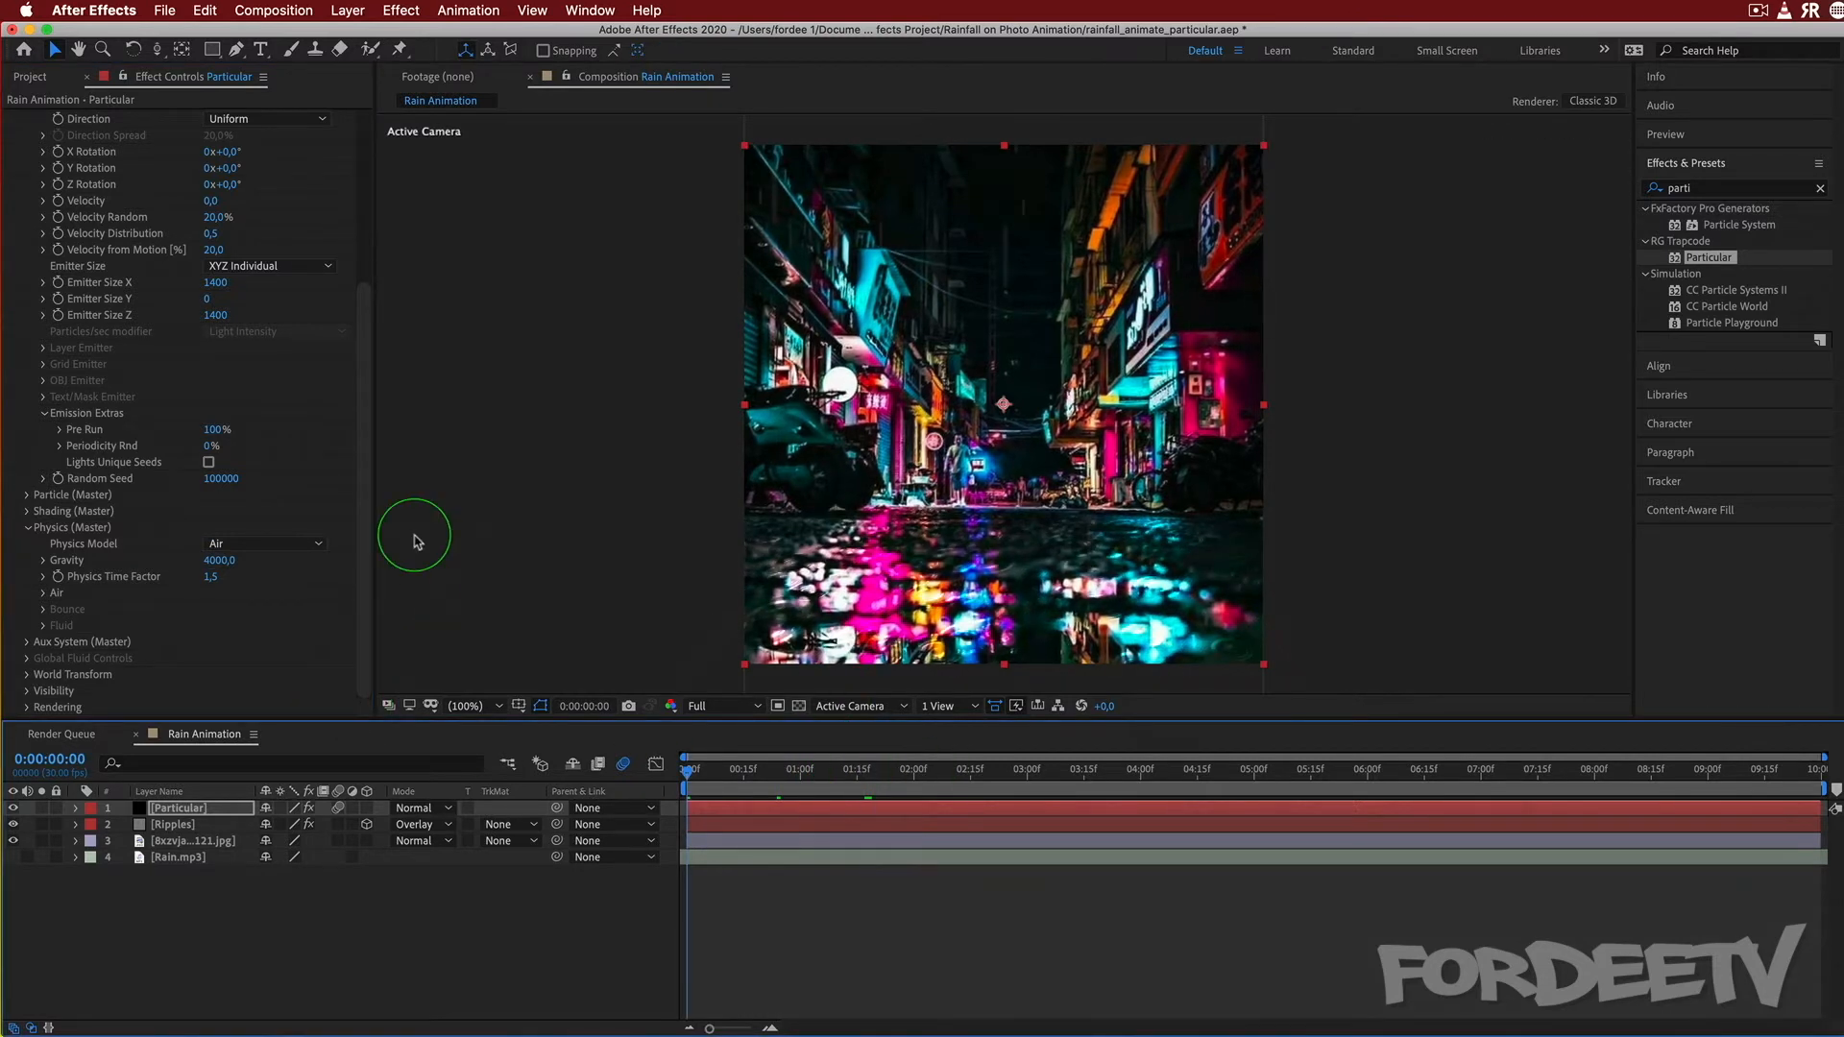
pyautogui.press('space')
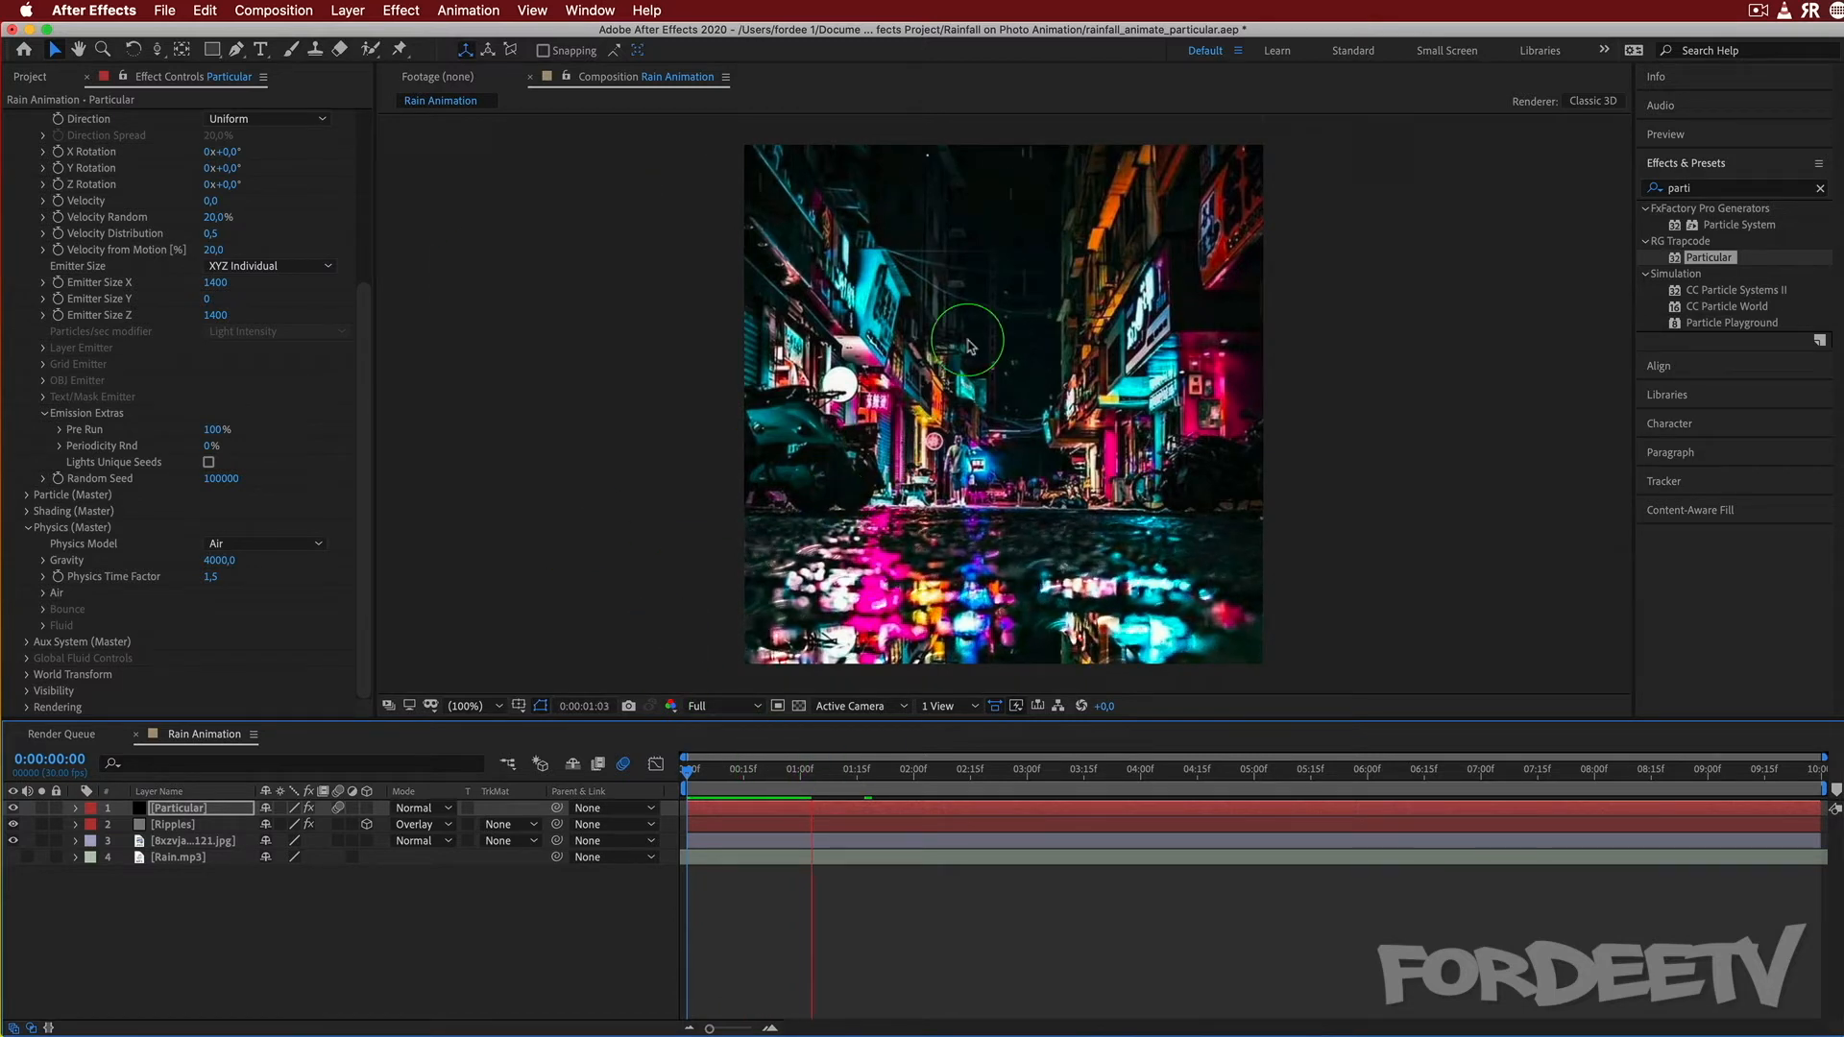
pyautogui.press('space')
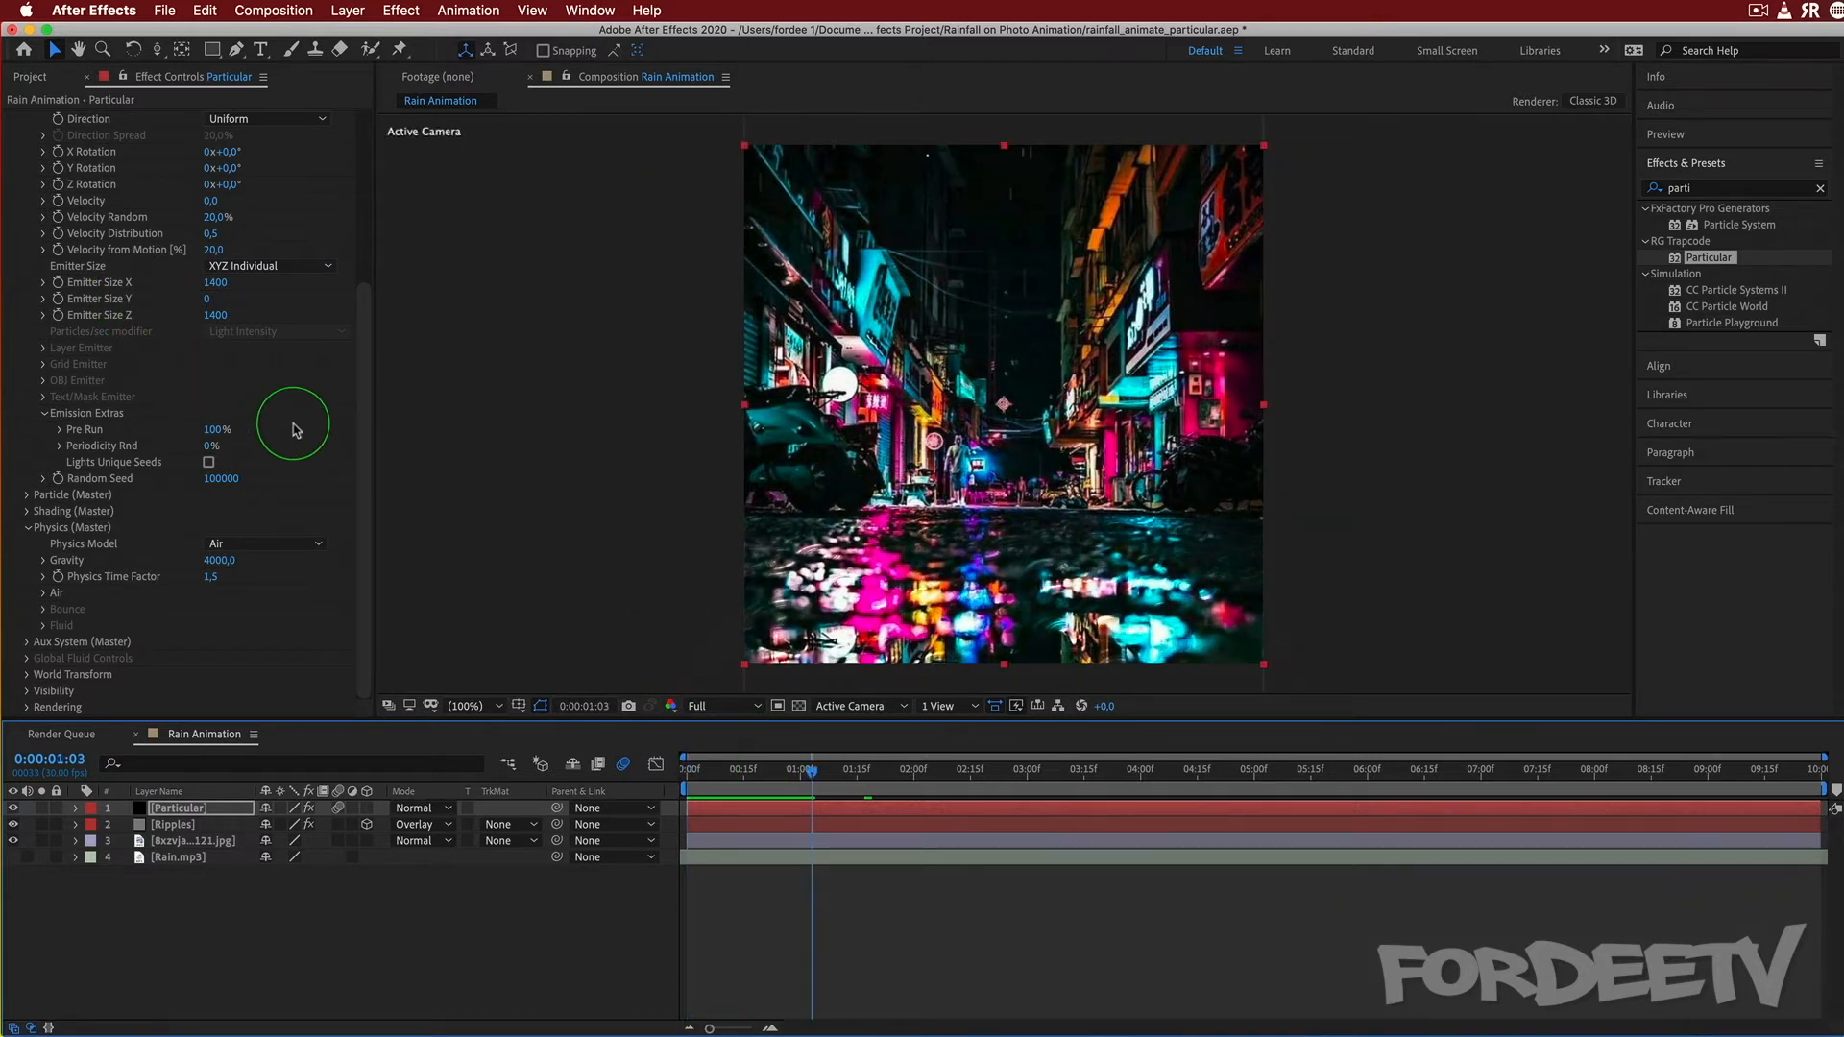
# Set the particle Life to 2 seconds and check the rain at a slightly later frame.
pyautogui.scroll(5, 294, 428)
pyautogui.click(26, 239)
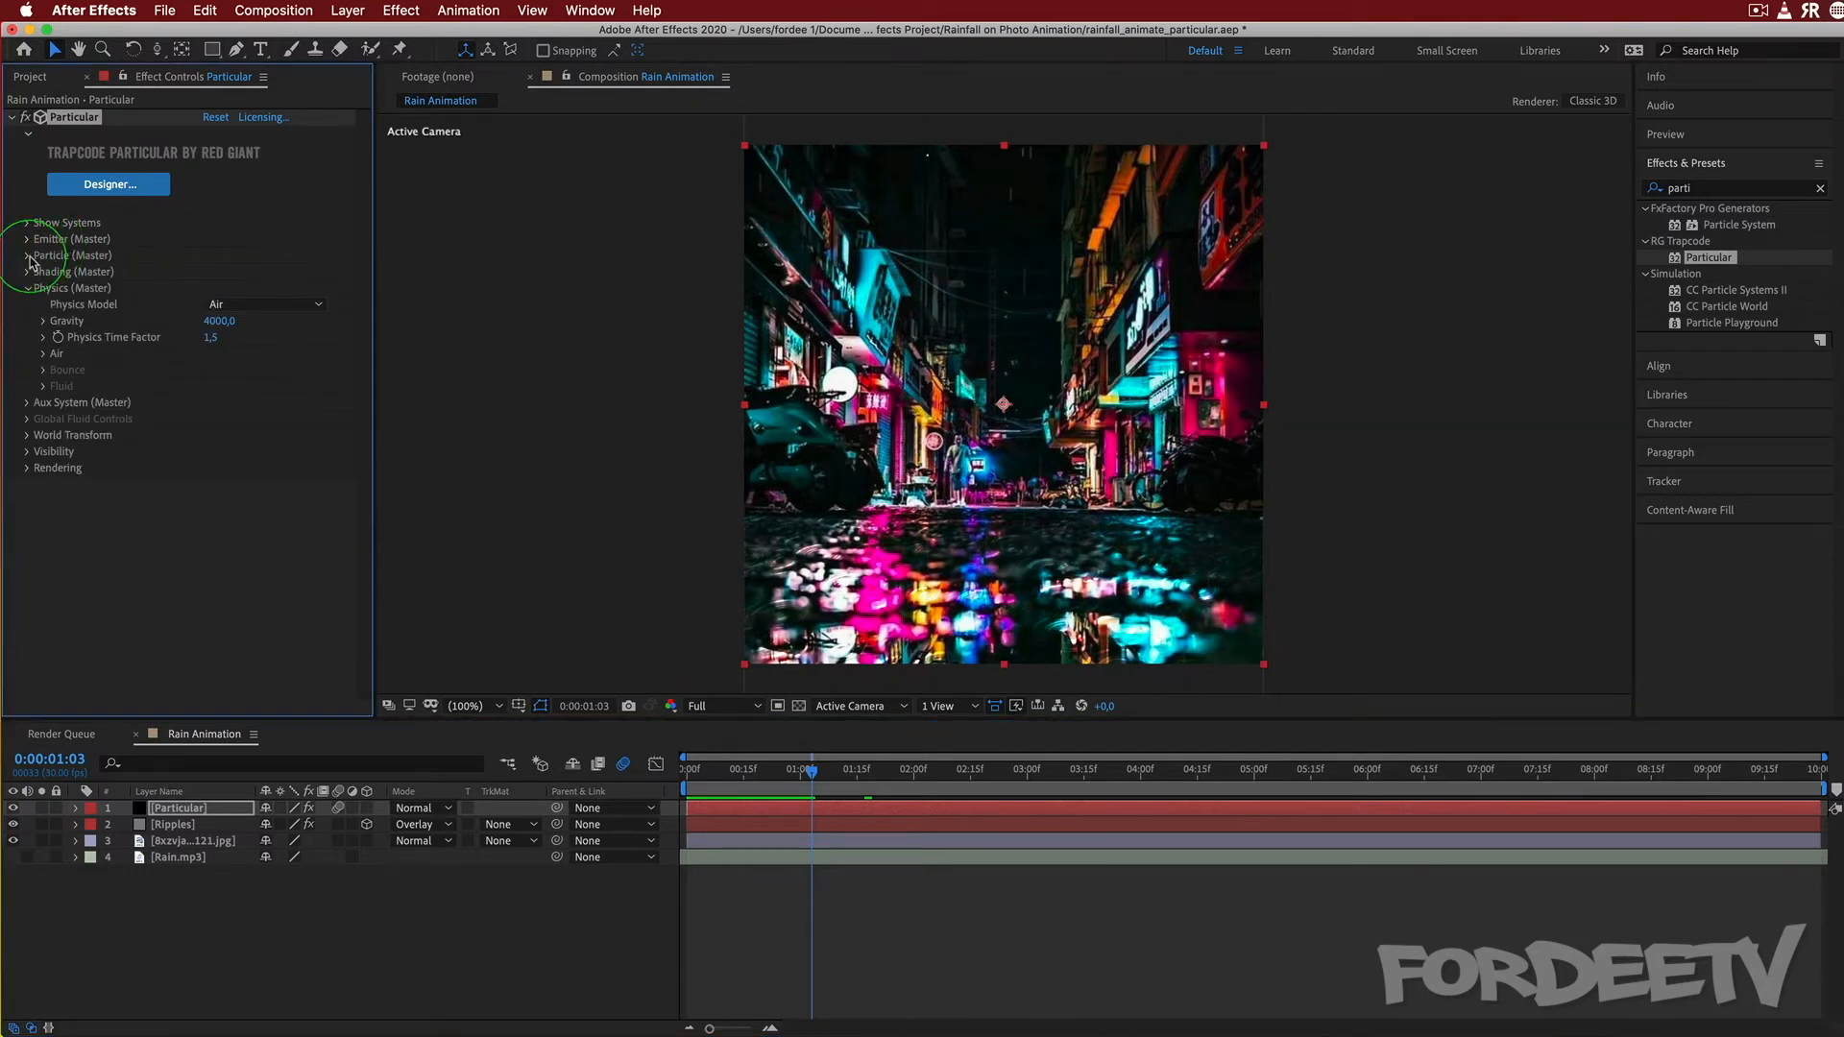
pyautogui.click(27, 256)
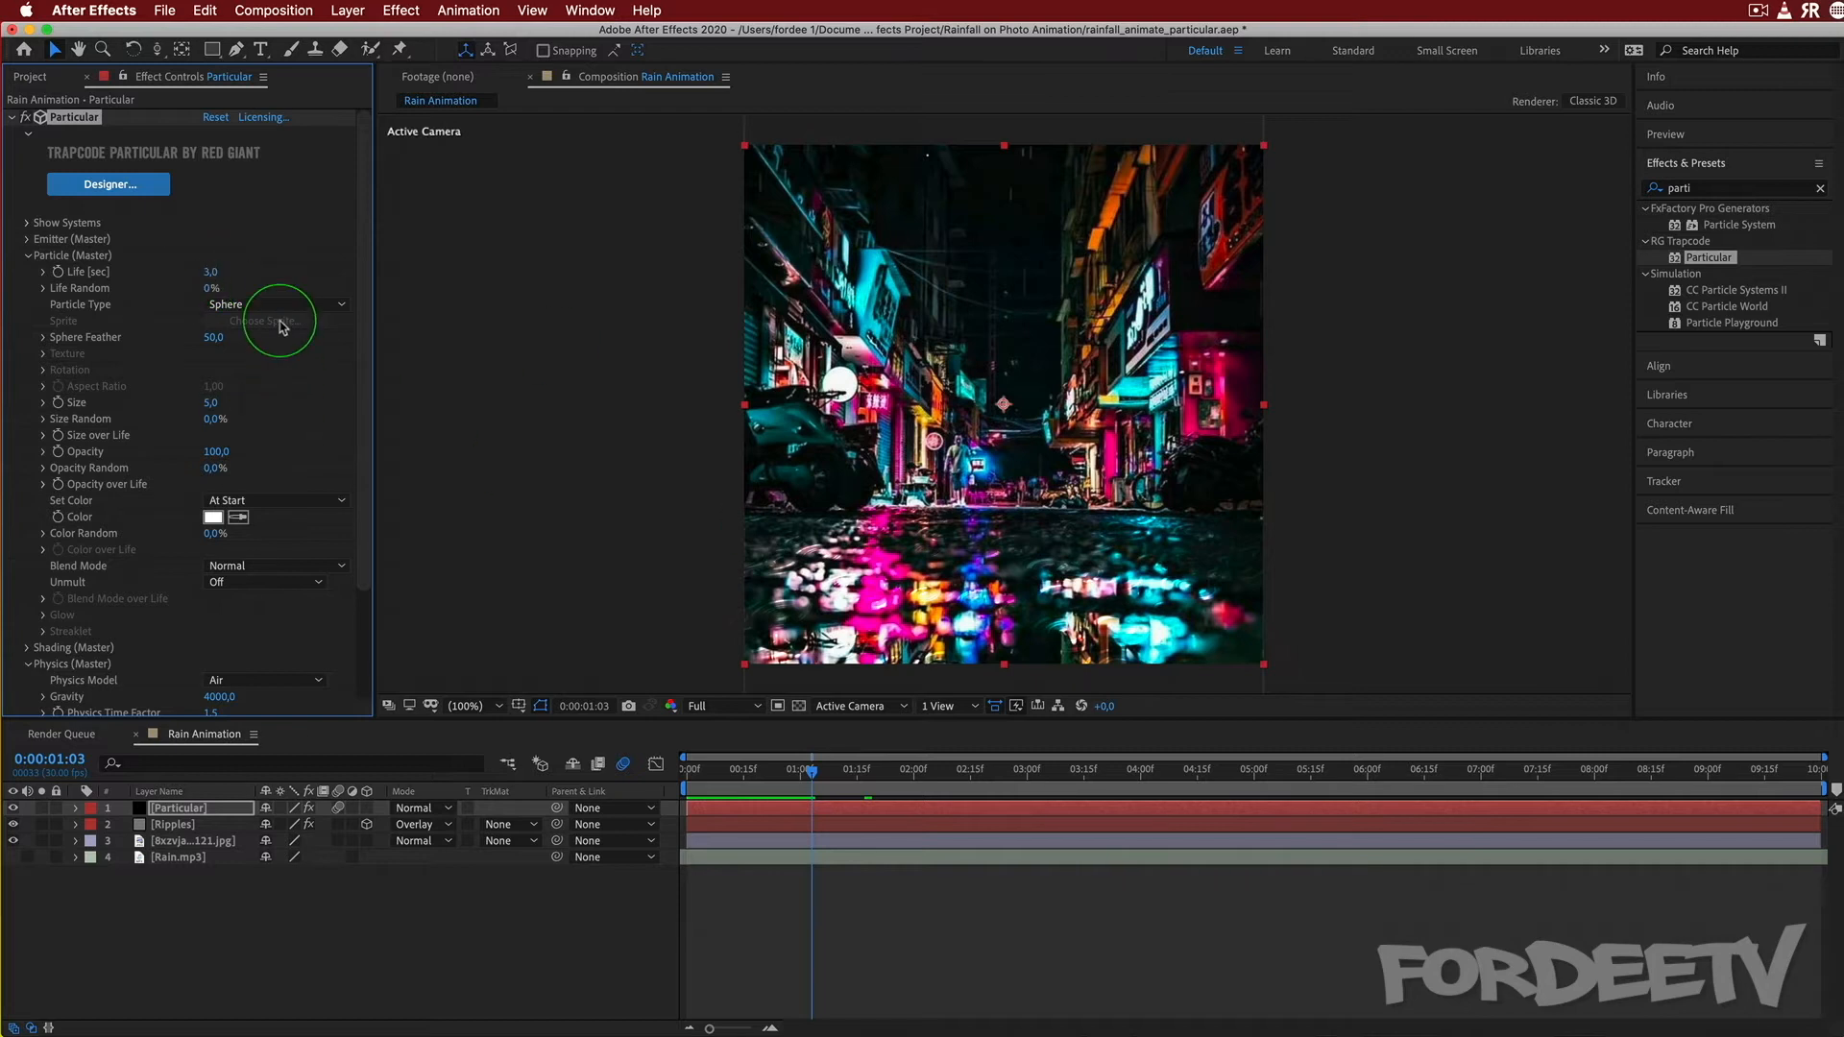
pyautogui.moveTo(809, 776); pyautogui.dragTo(843, 781)
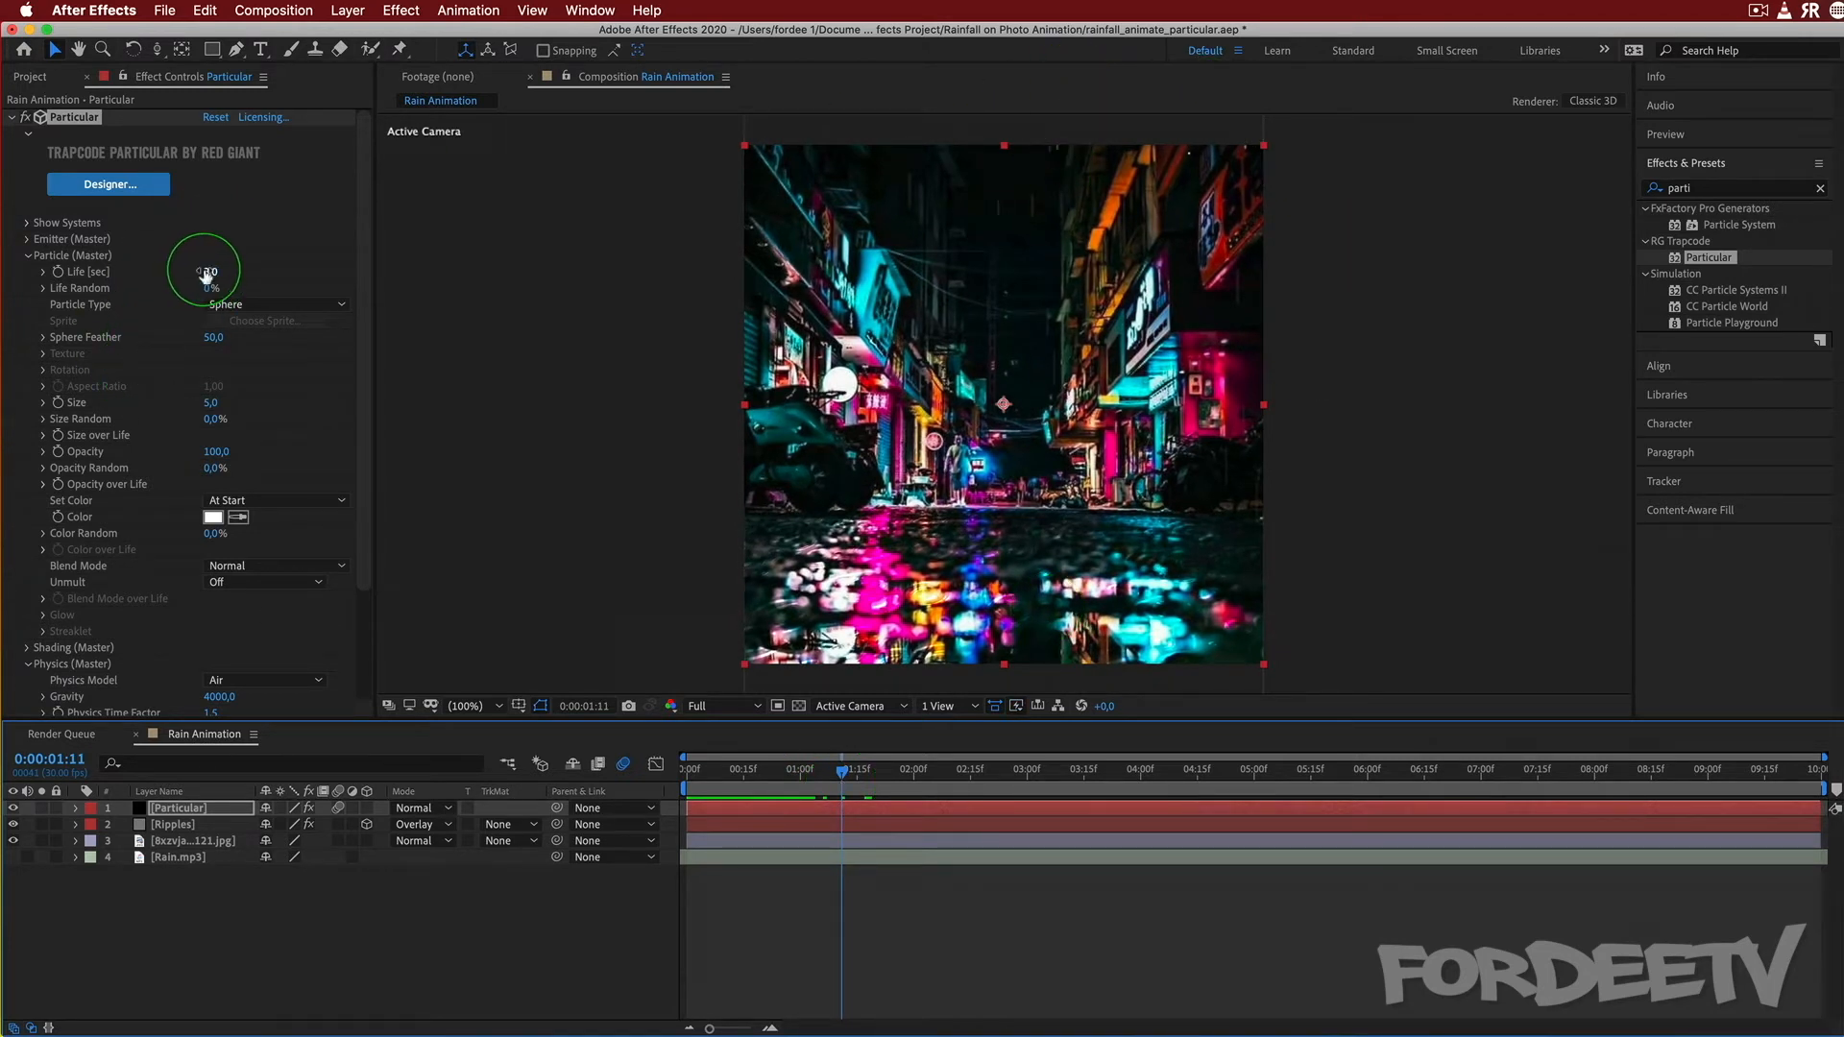
pyautogui.click(204, 272)
pyautogui.write('2')
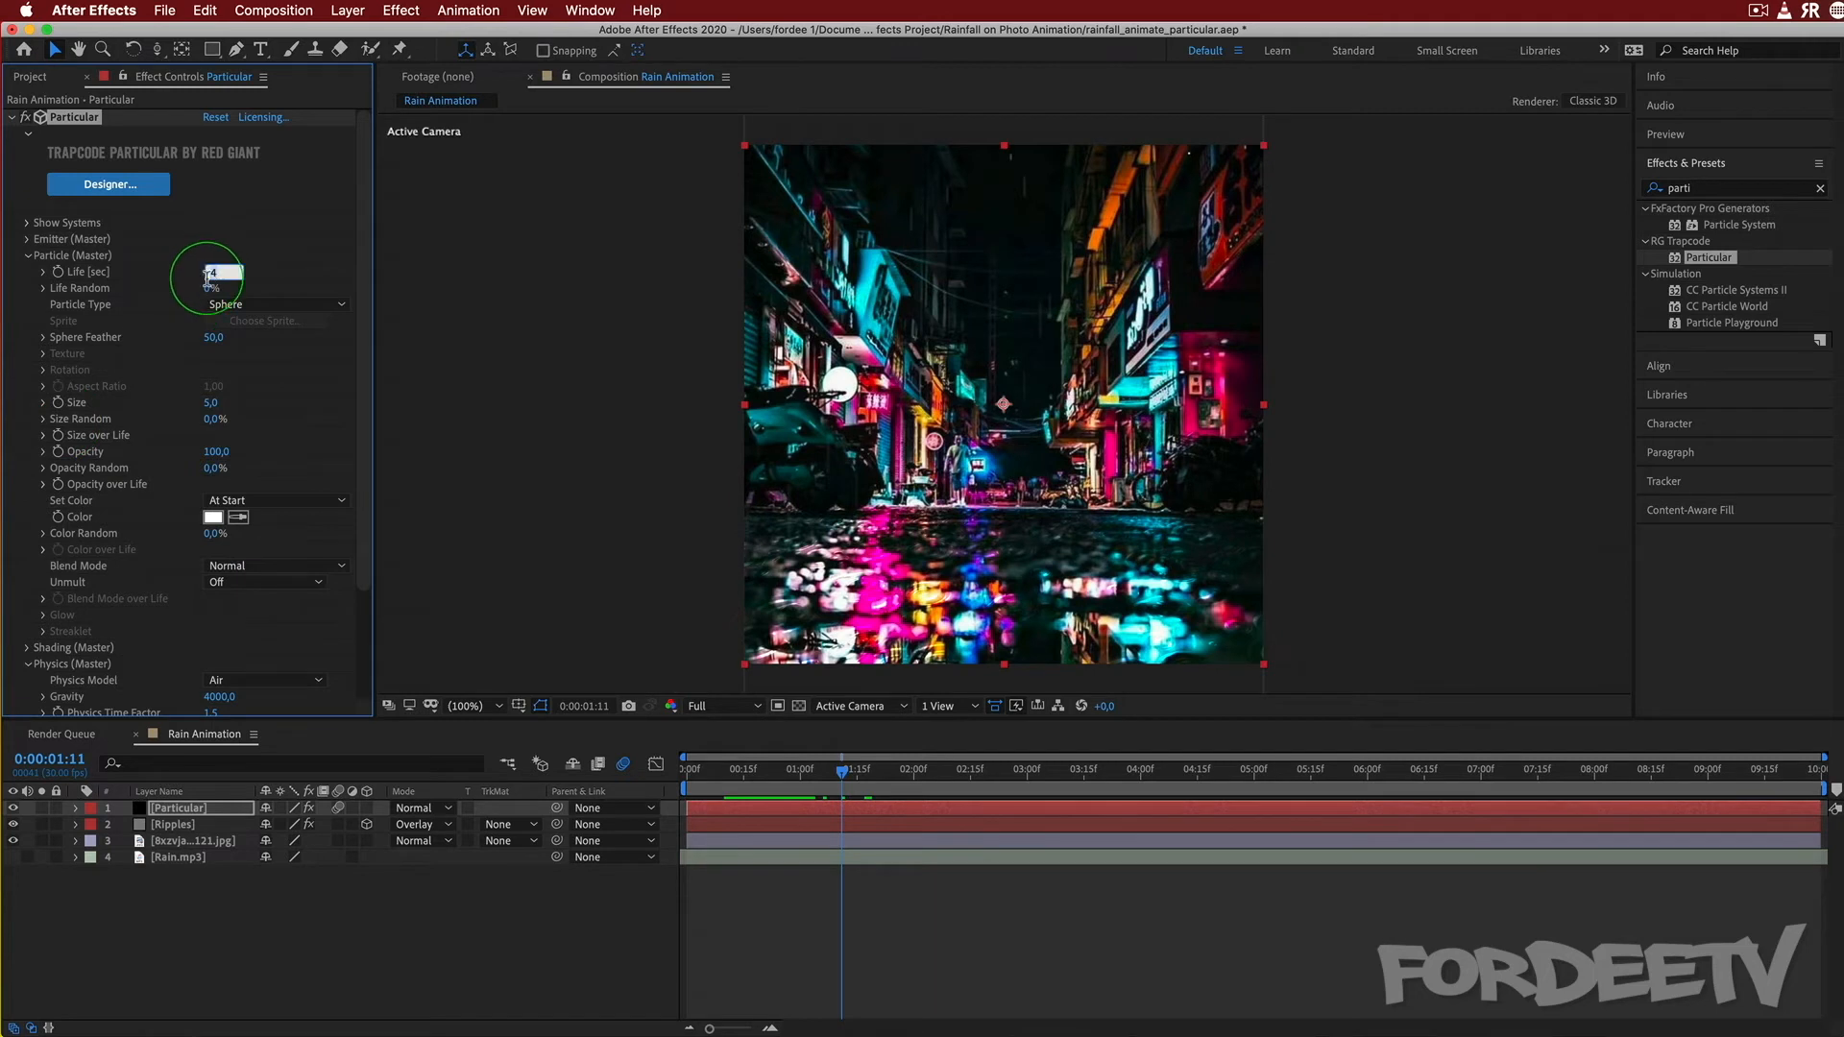
pyautogui.press('Return')
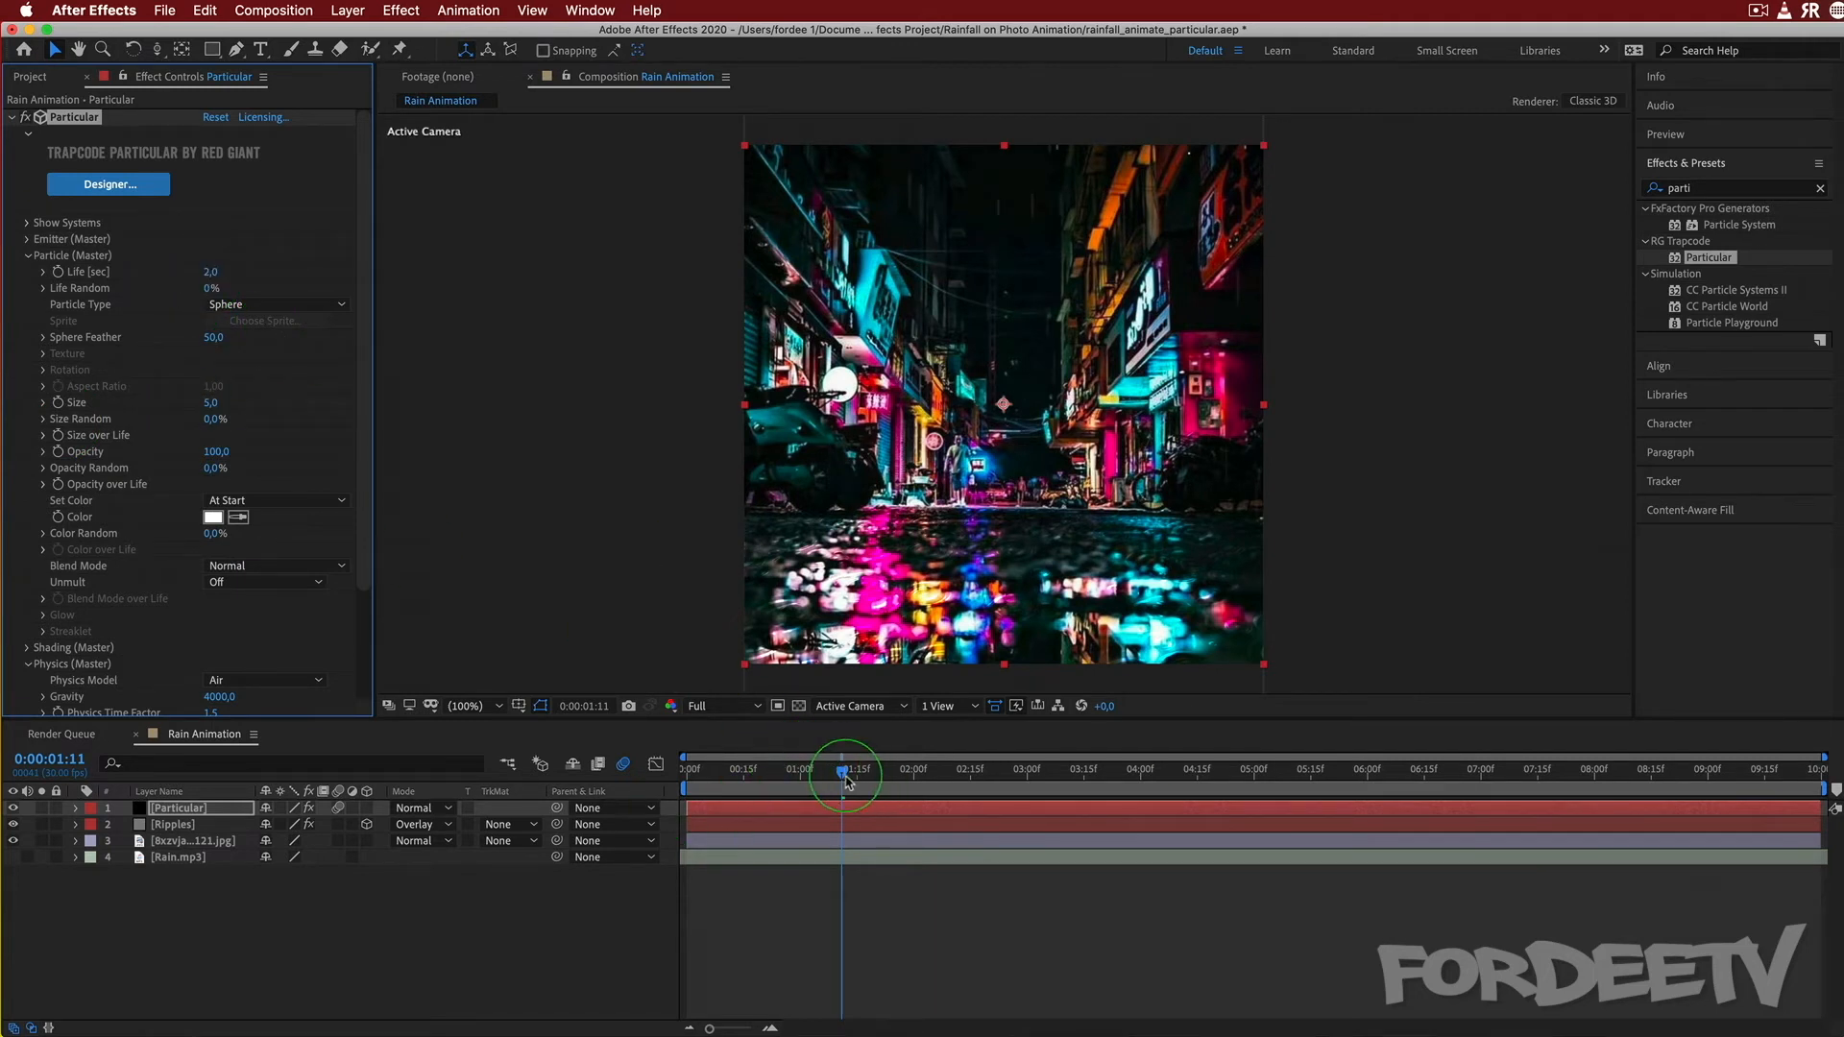
pyautogui.moveTo(846, 780); pyautogui.dragTo(873, 781)
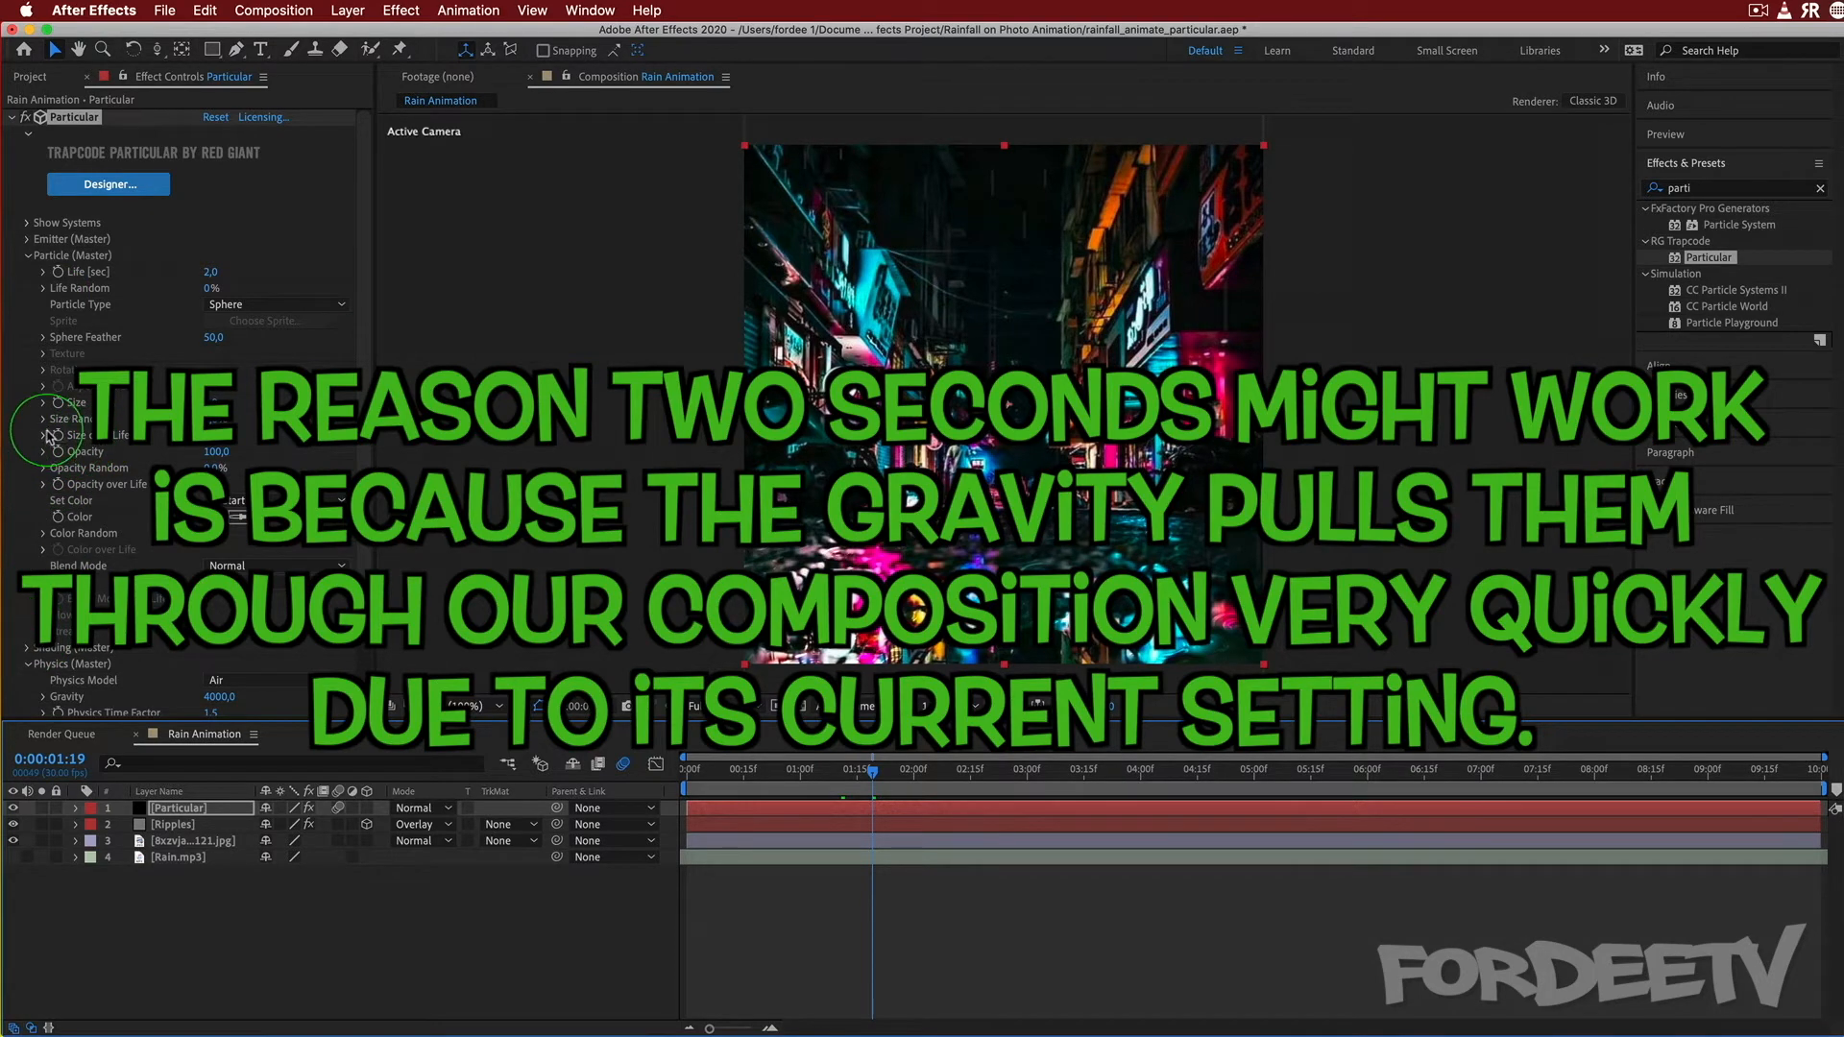
# Apply the linearly decreasing preset curve to the particles' Size over Life so they shrink to nothing at the end.
pyautogui.click(43, 435)
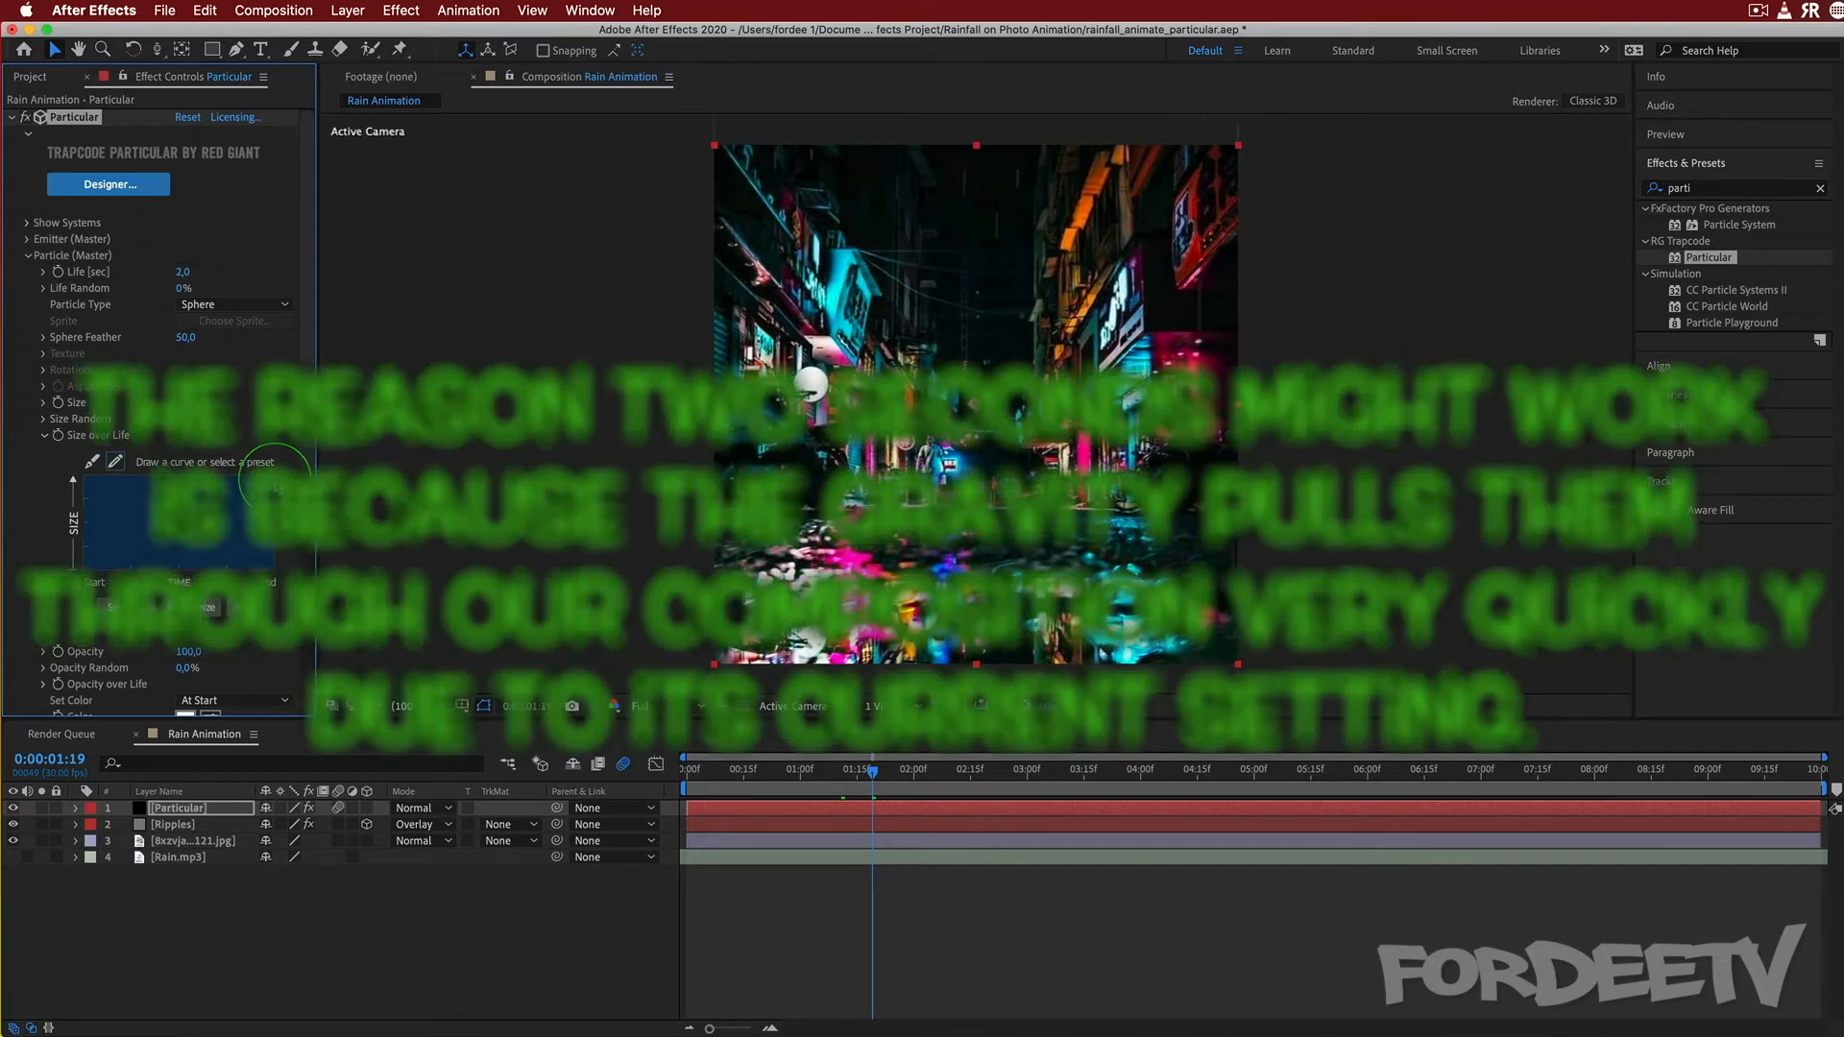
pyautogui.moveTo(374, 485); pyautogui.dragTo(385, 486)
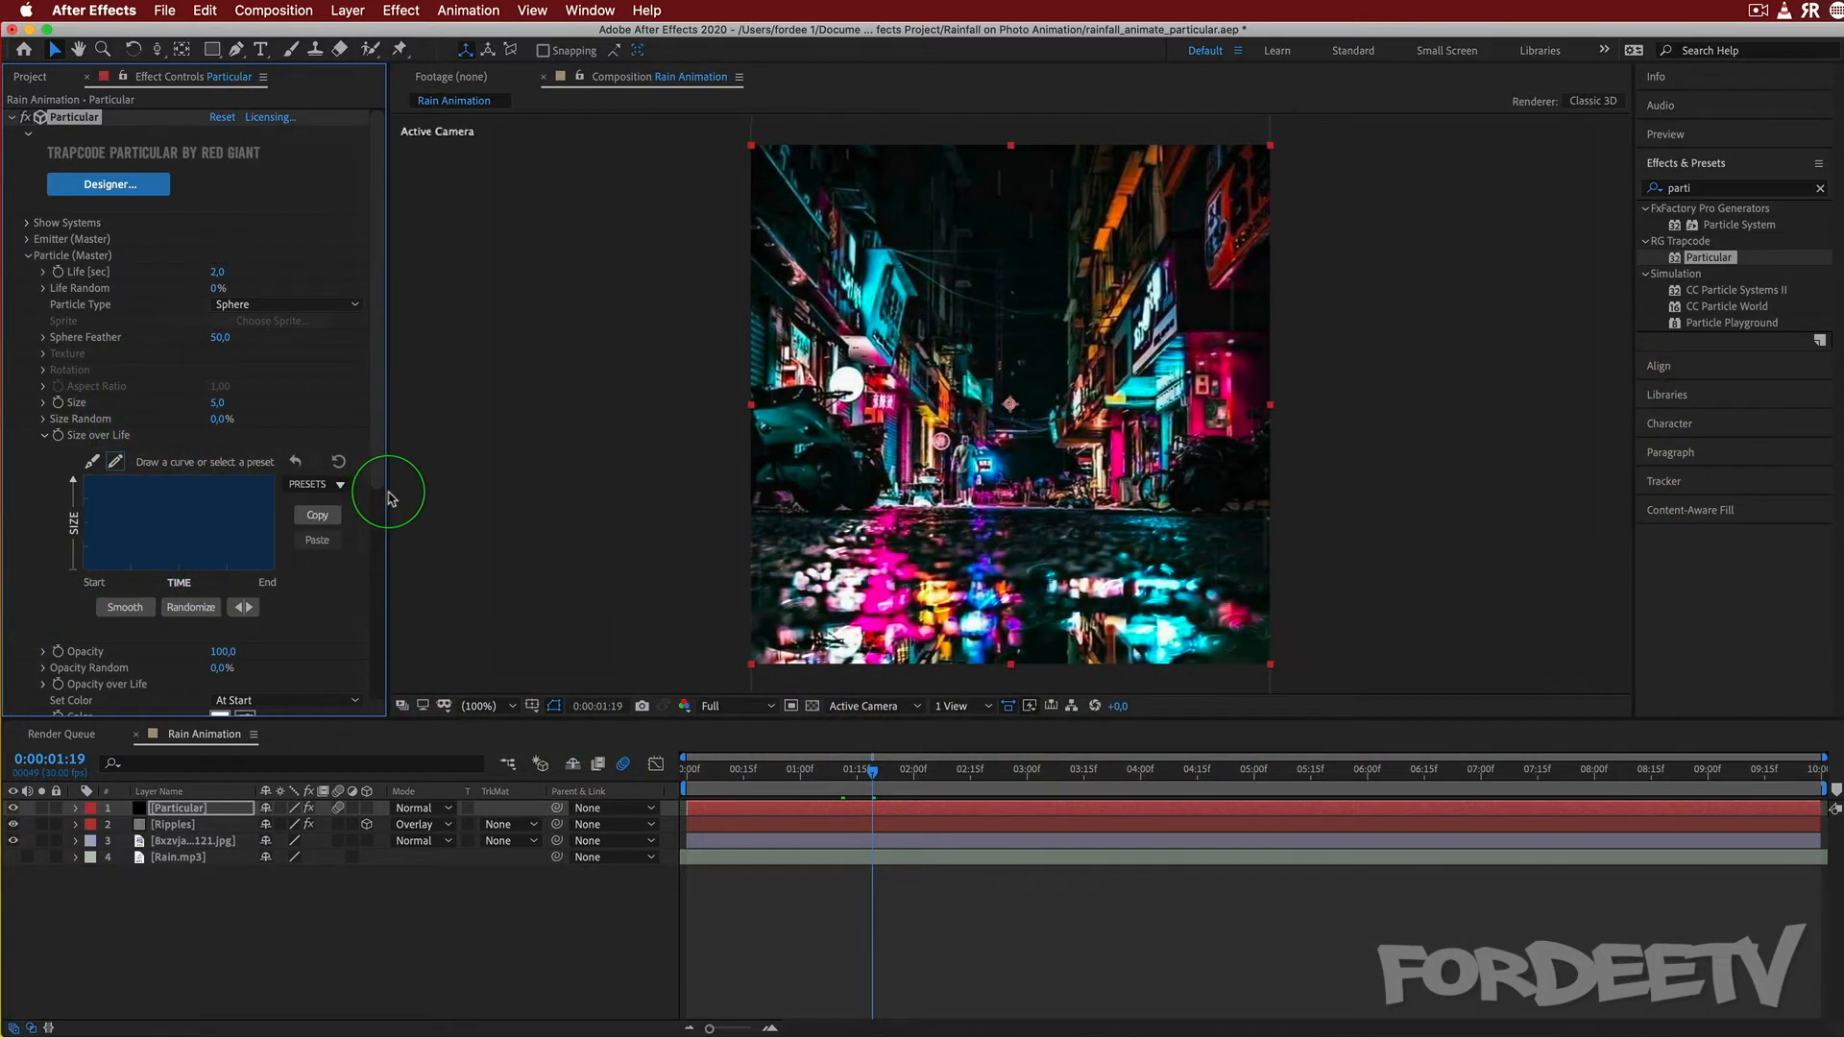
pyautogui.click(300, 485)
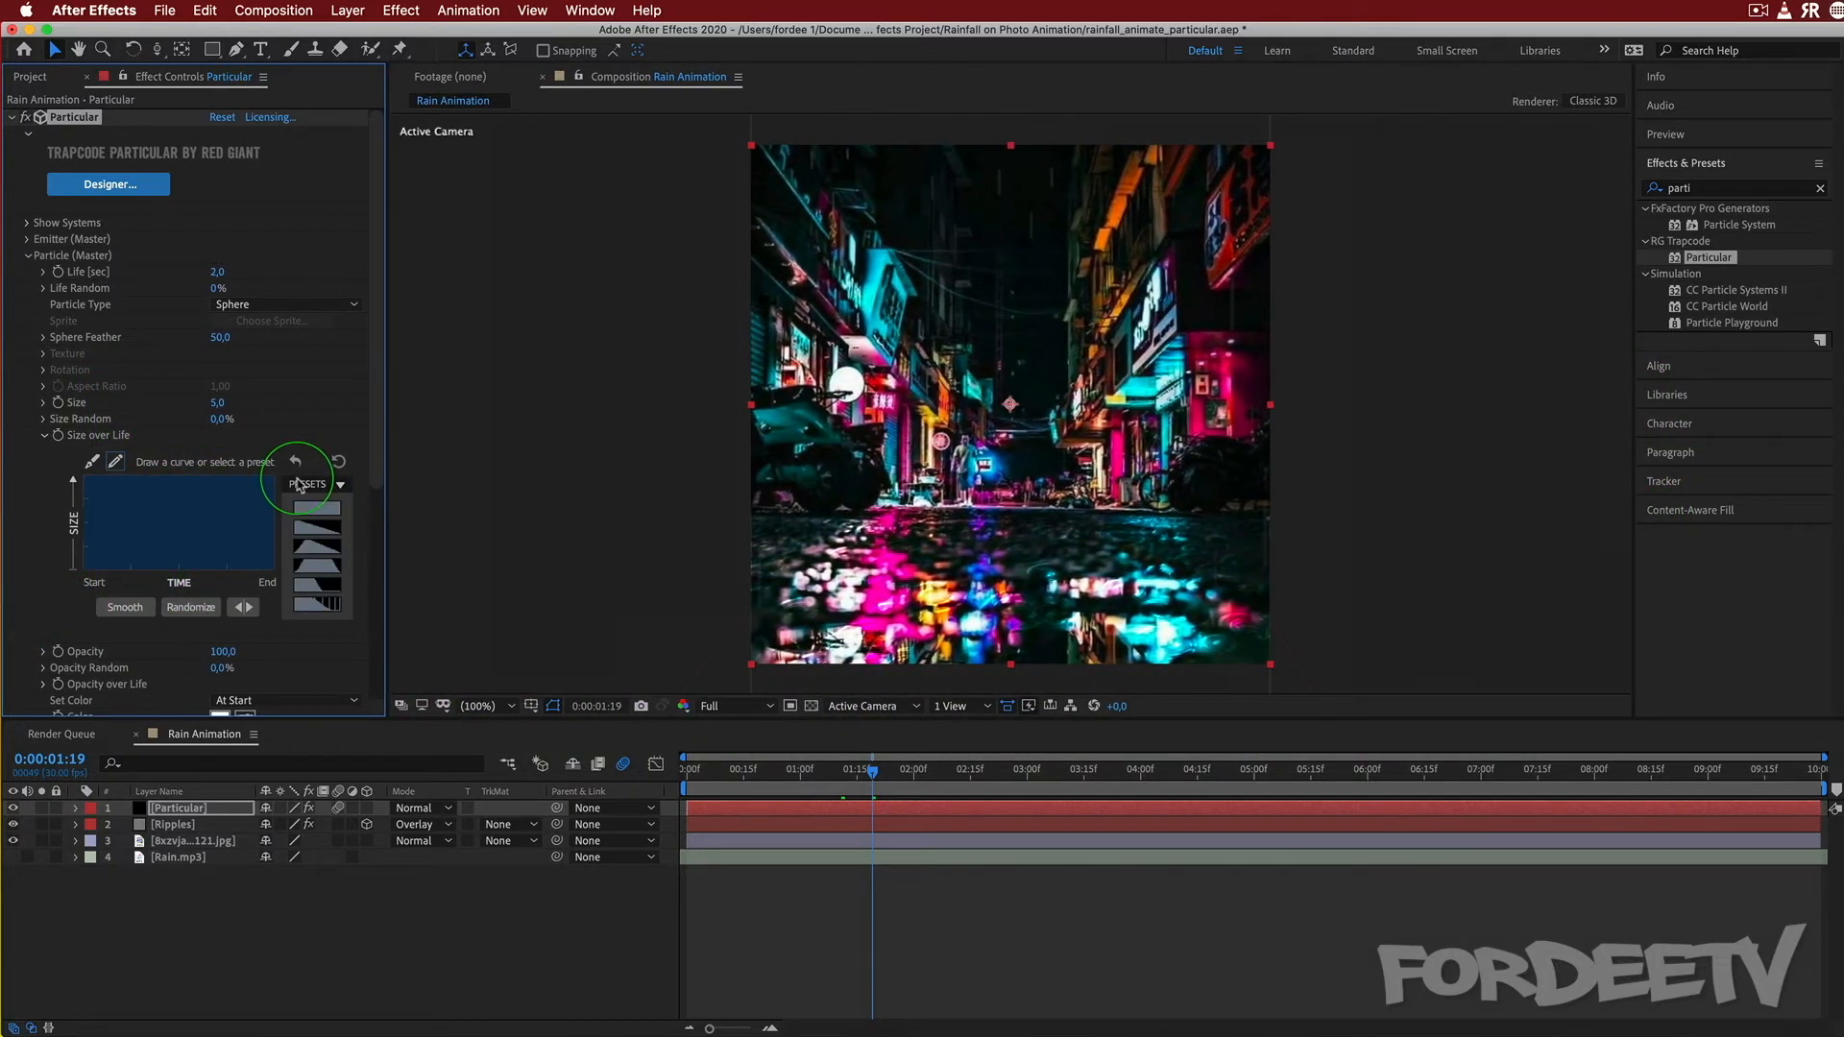
pyautogui.click(306, 529)
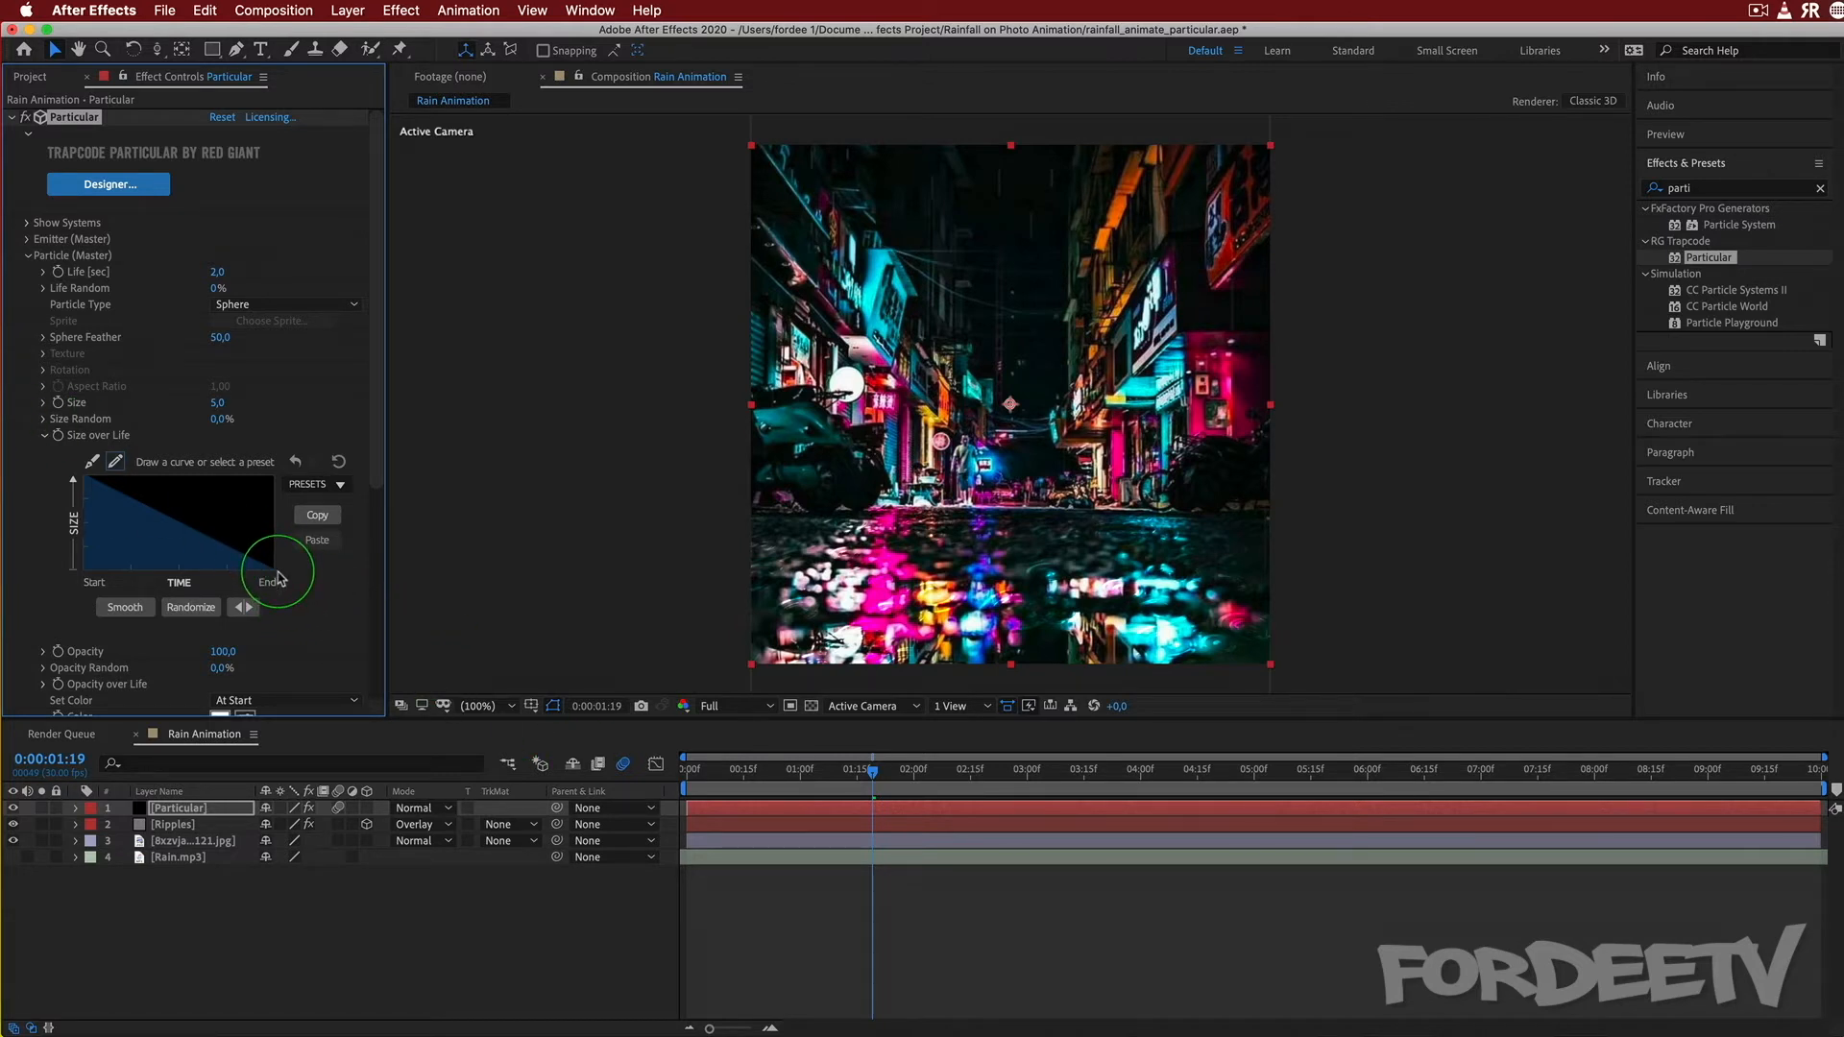
pyautogui.click(45, 439)
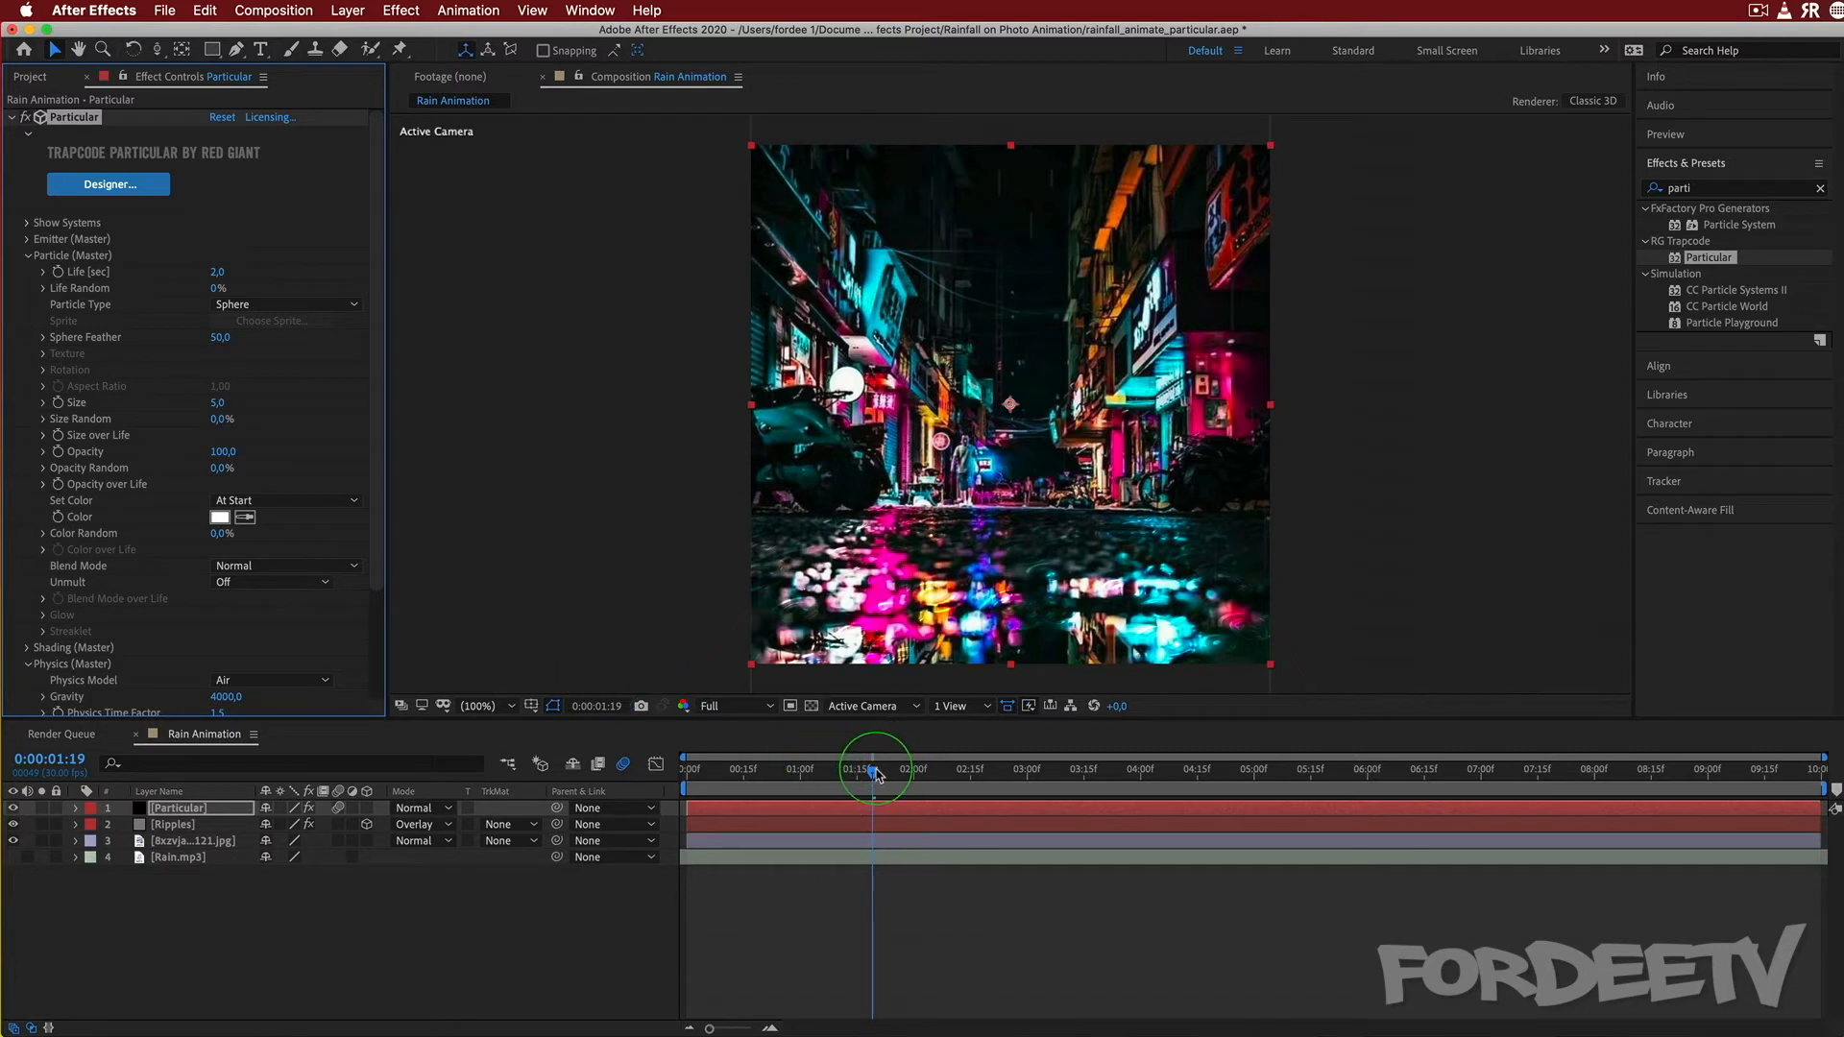
# Preview the shrinking raindrops from the start of the composition.
pyautogui.moveTo(875, 774); pyautogui.dragTo(449, 726)
pyautogui.press('space')
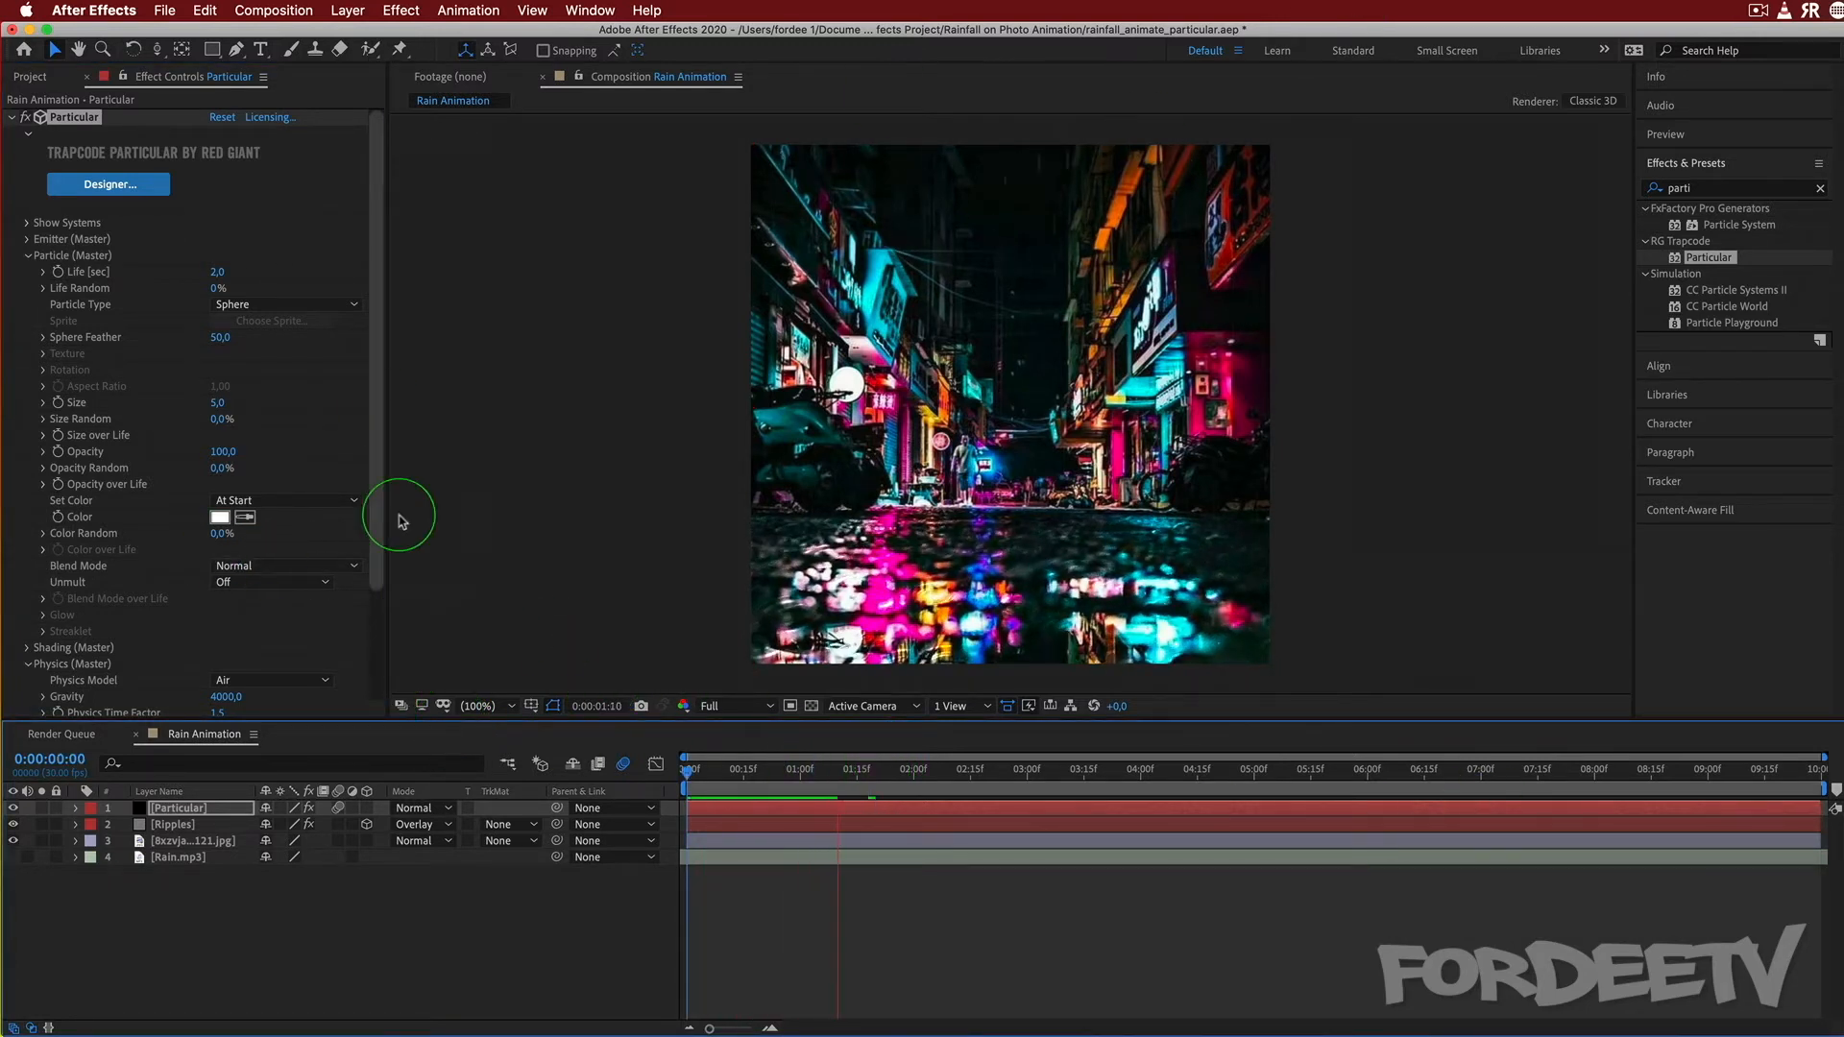
pyautogui.press('space')
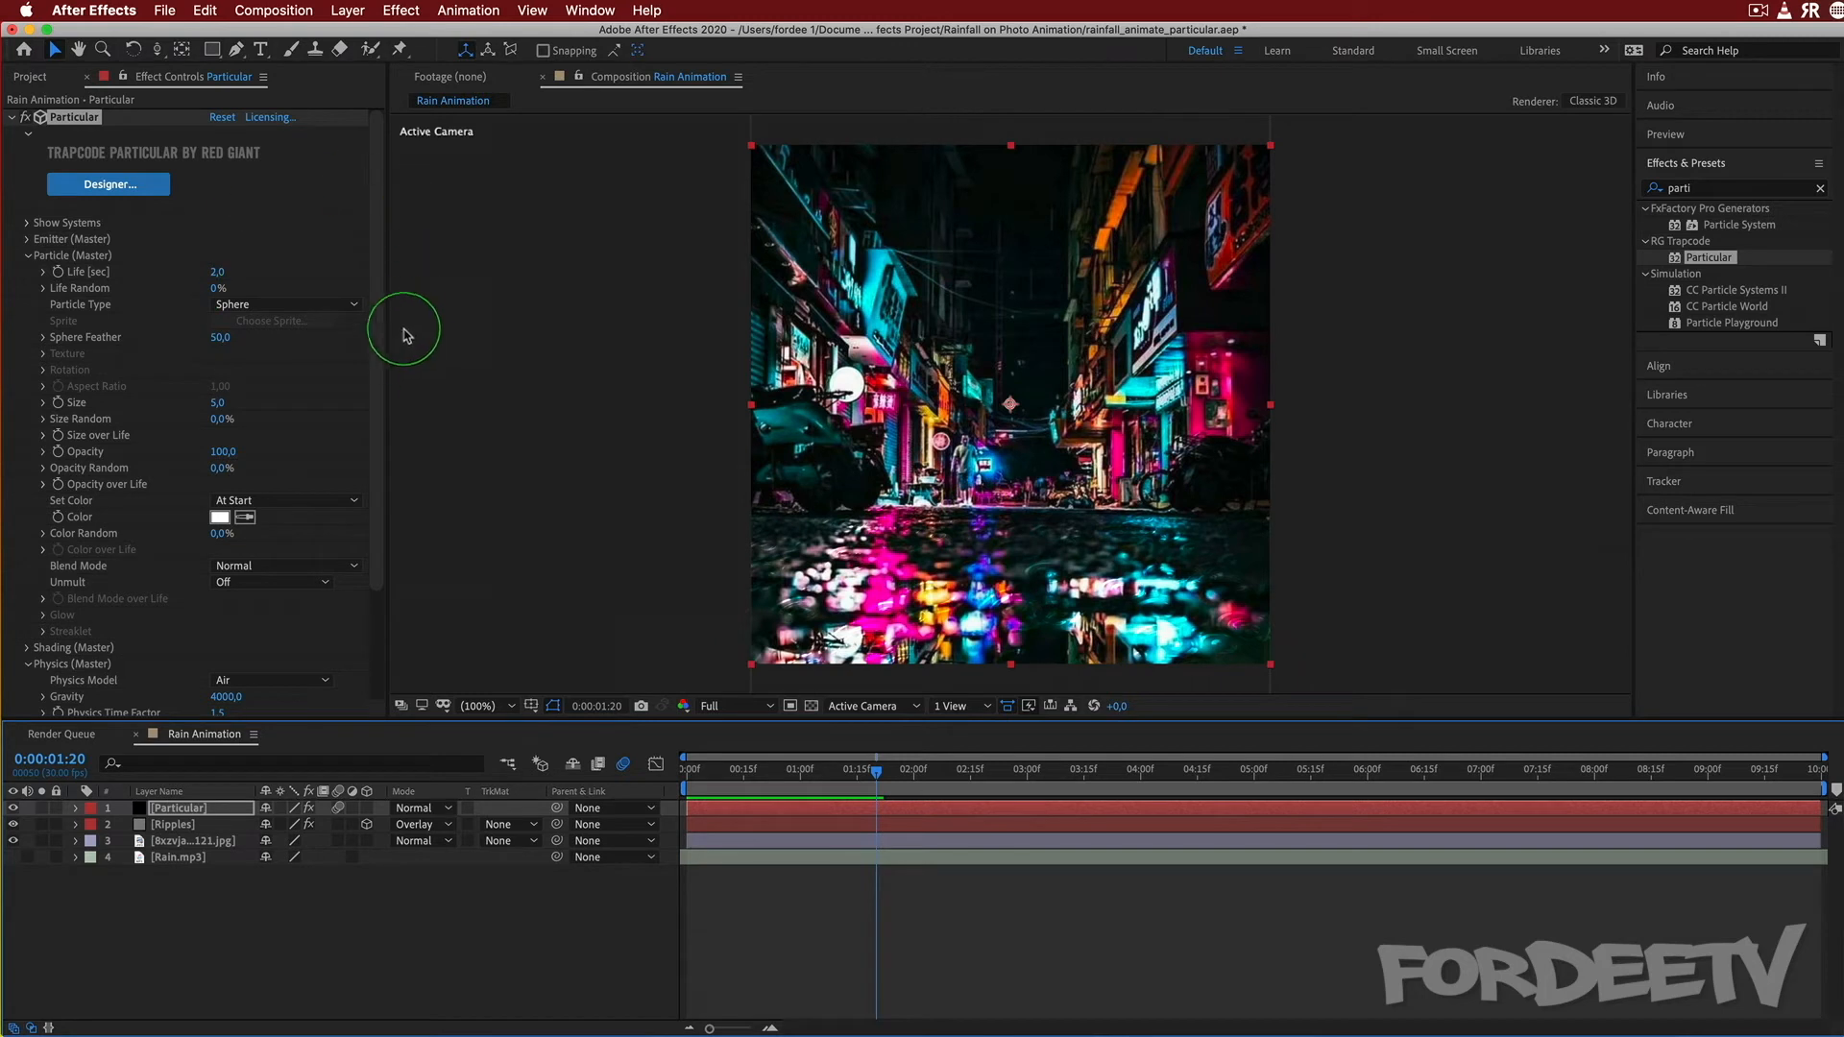
# Set the emitter's Particles/sec to 800.
pyautogui.moveTo(375, 317)
pyautogui.mouseDown()
pyautogui.moveTo(375, 482)
pyautogui.moveTo(377, 338)
pyautogui.mouseUp()
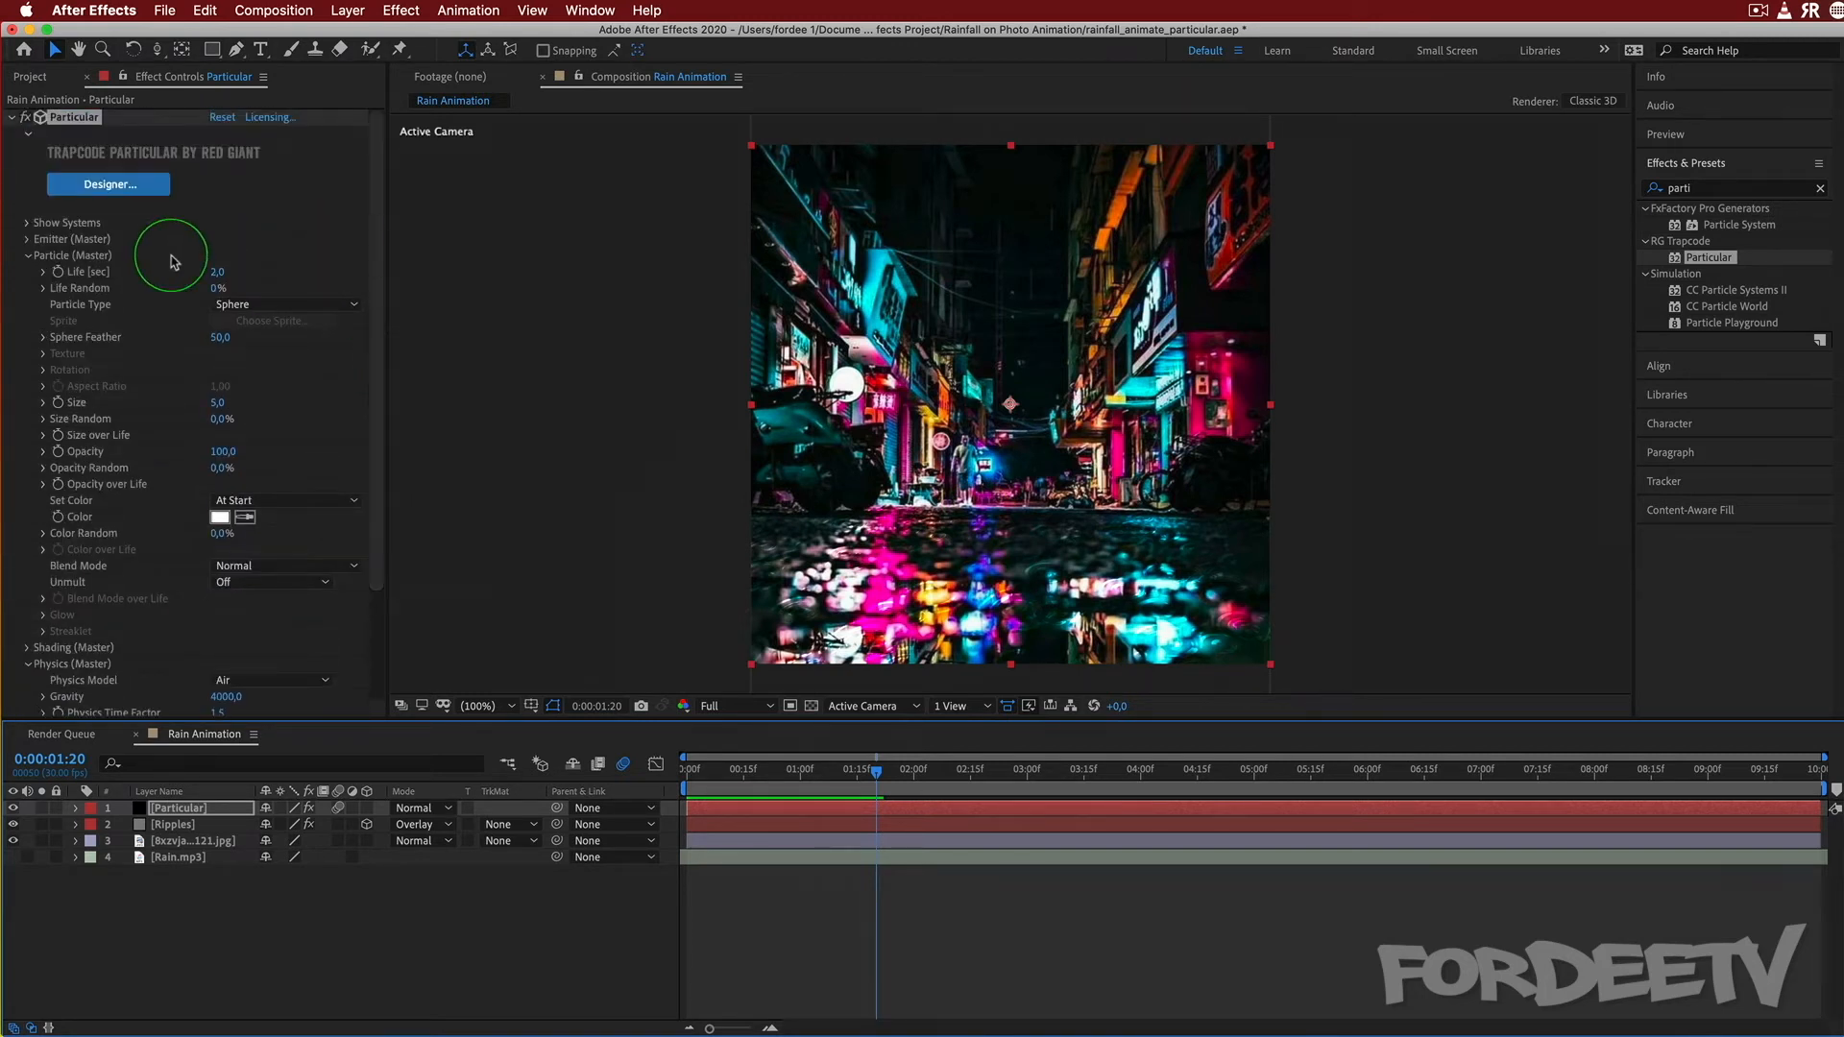
pyautogui.click(30, 239)
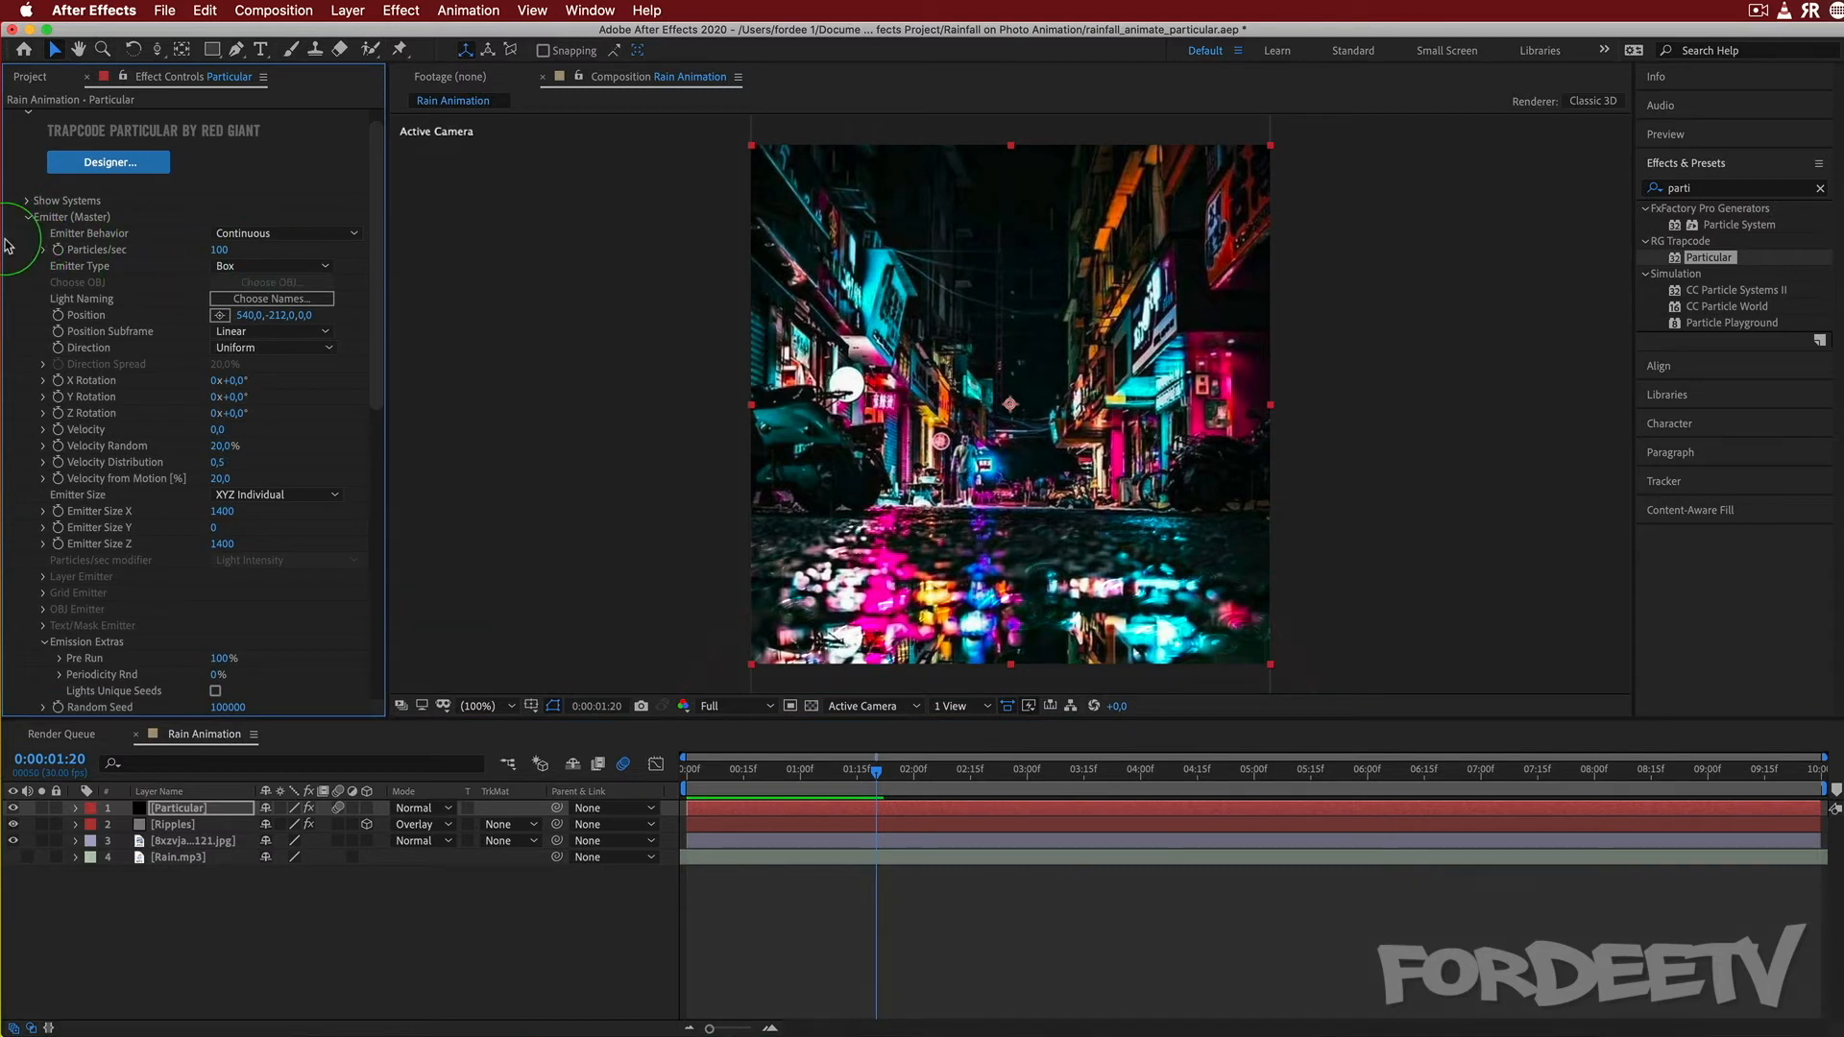
pyautogui.click(221, 250)
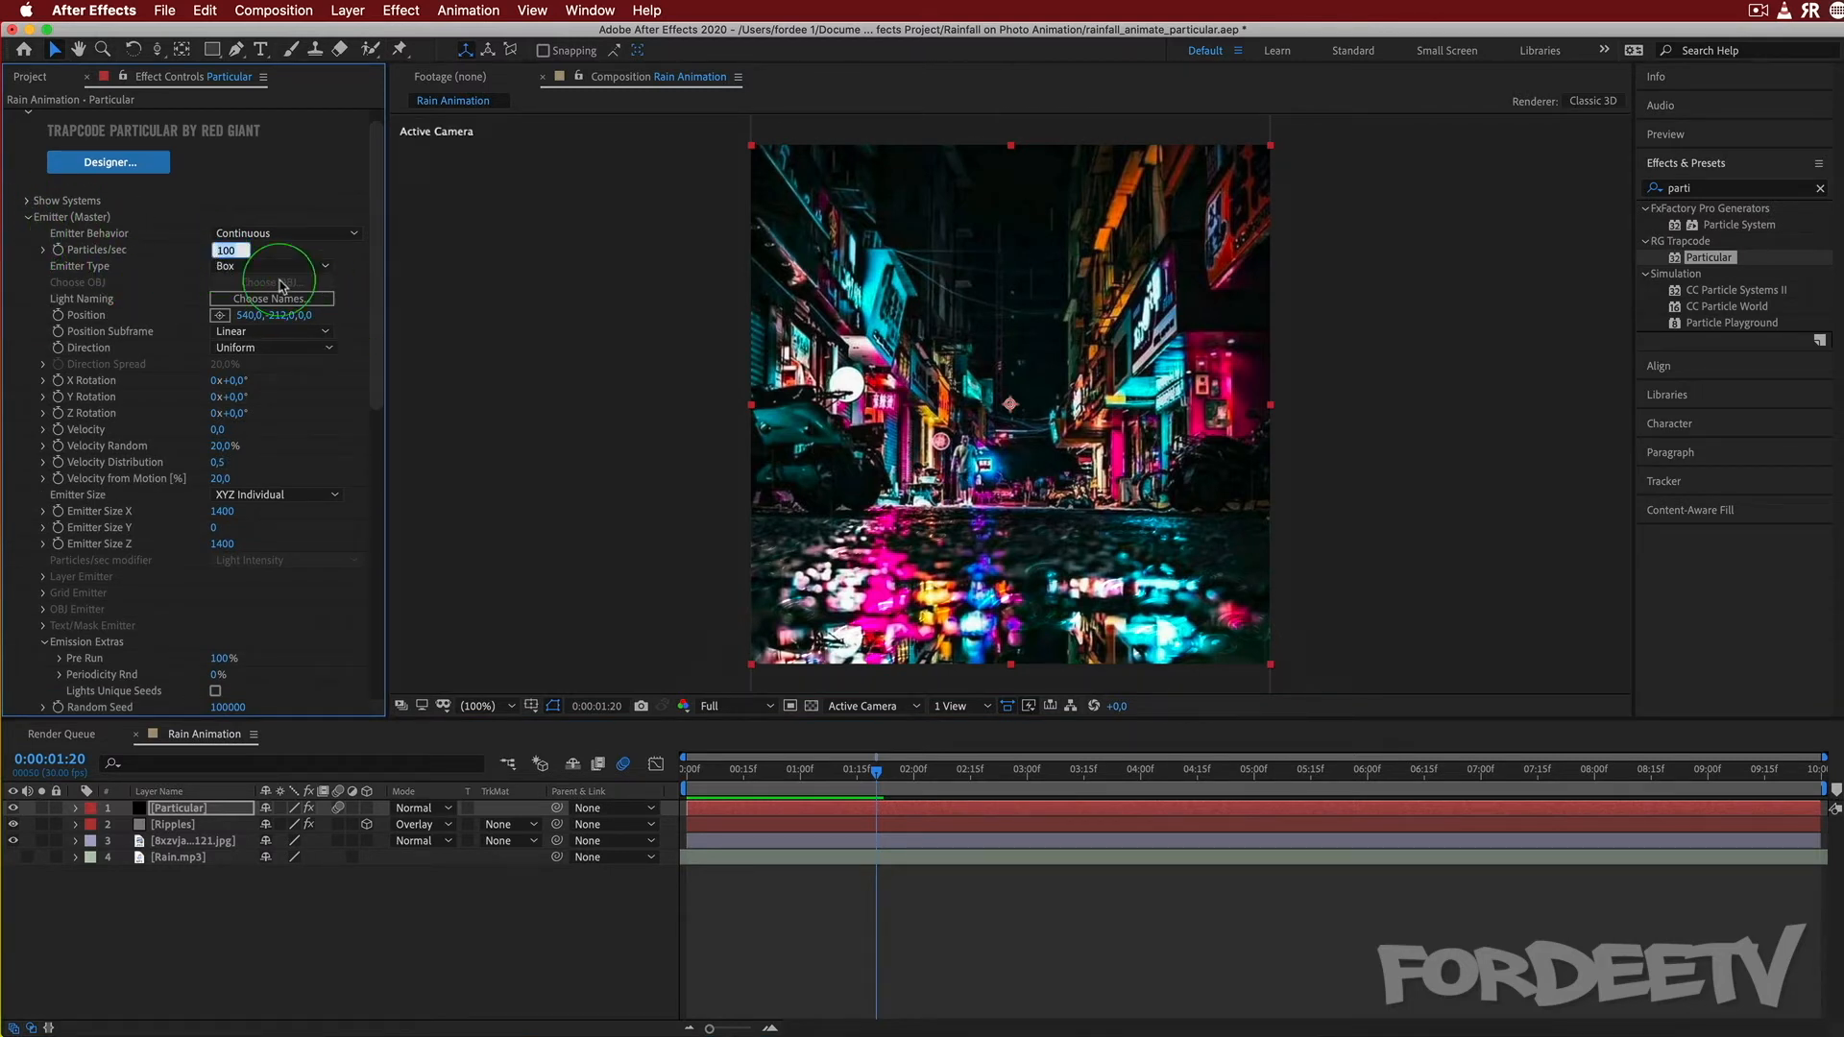
pyautogui.write('1')
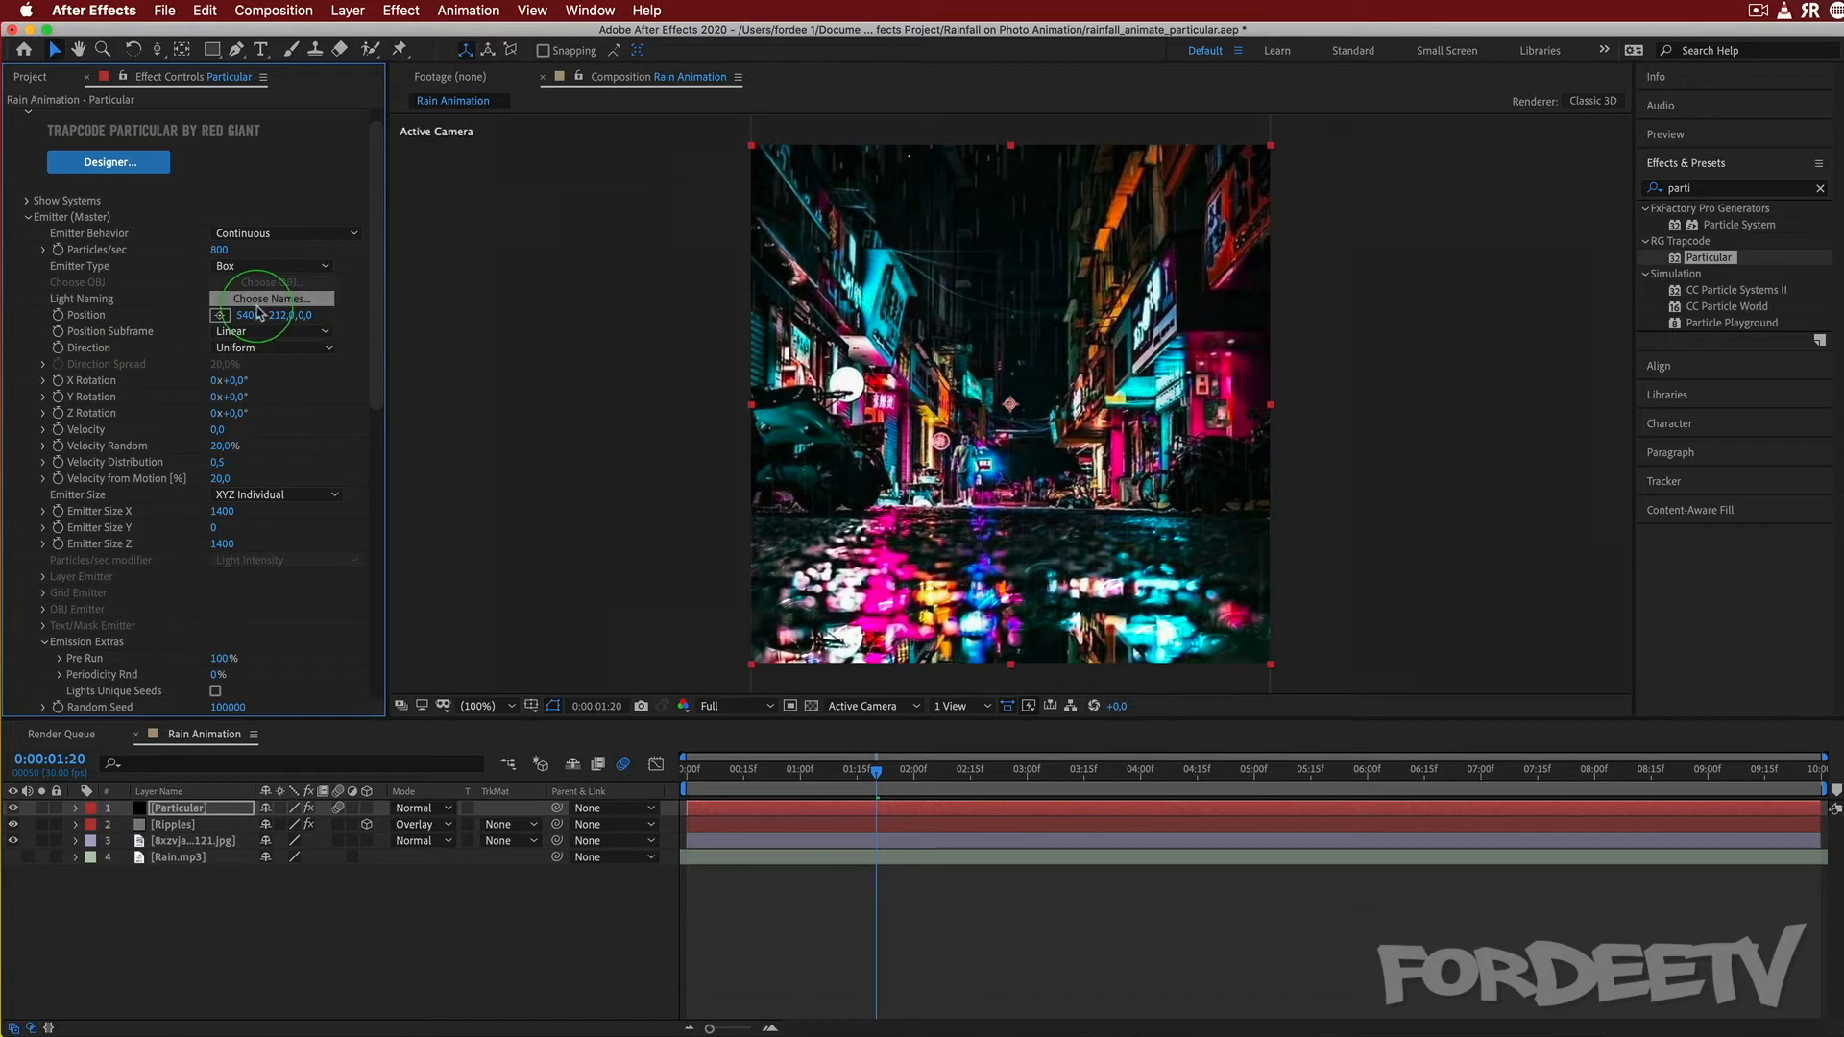
# Raise the emitter's Y position to -343 and preview the denser rain from the current frame.
pyautogui.moveTo(278, 321); pyautogui.dragTo(157, 310)
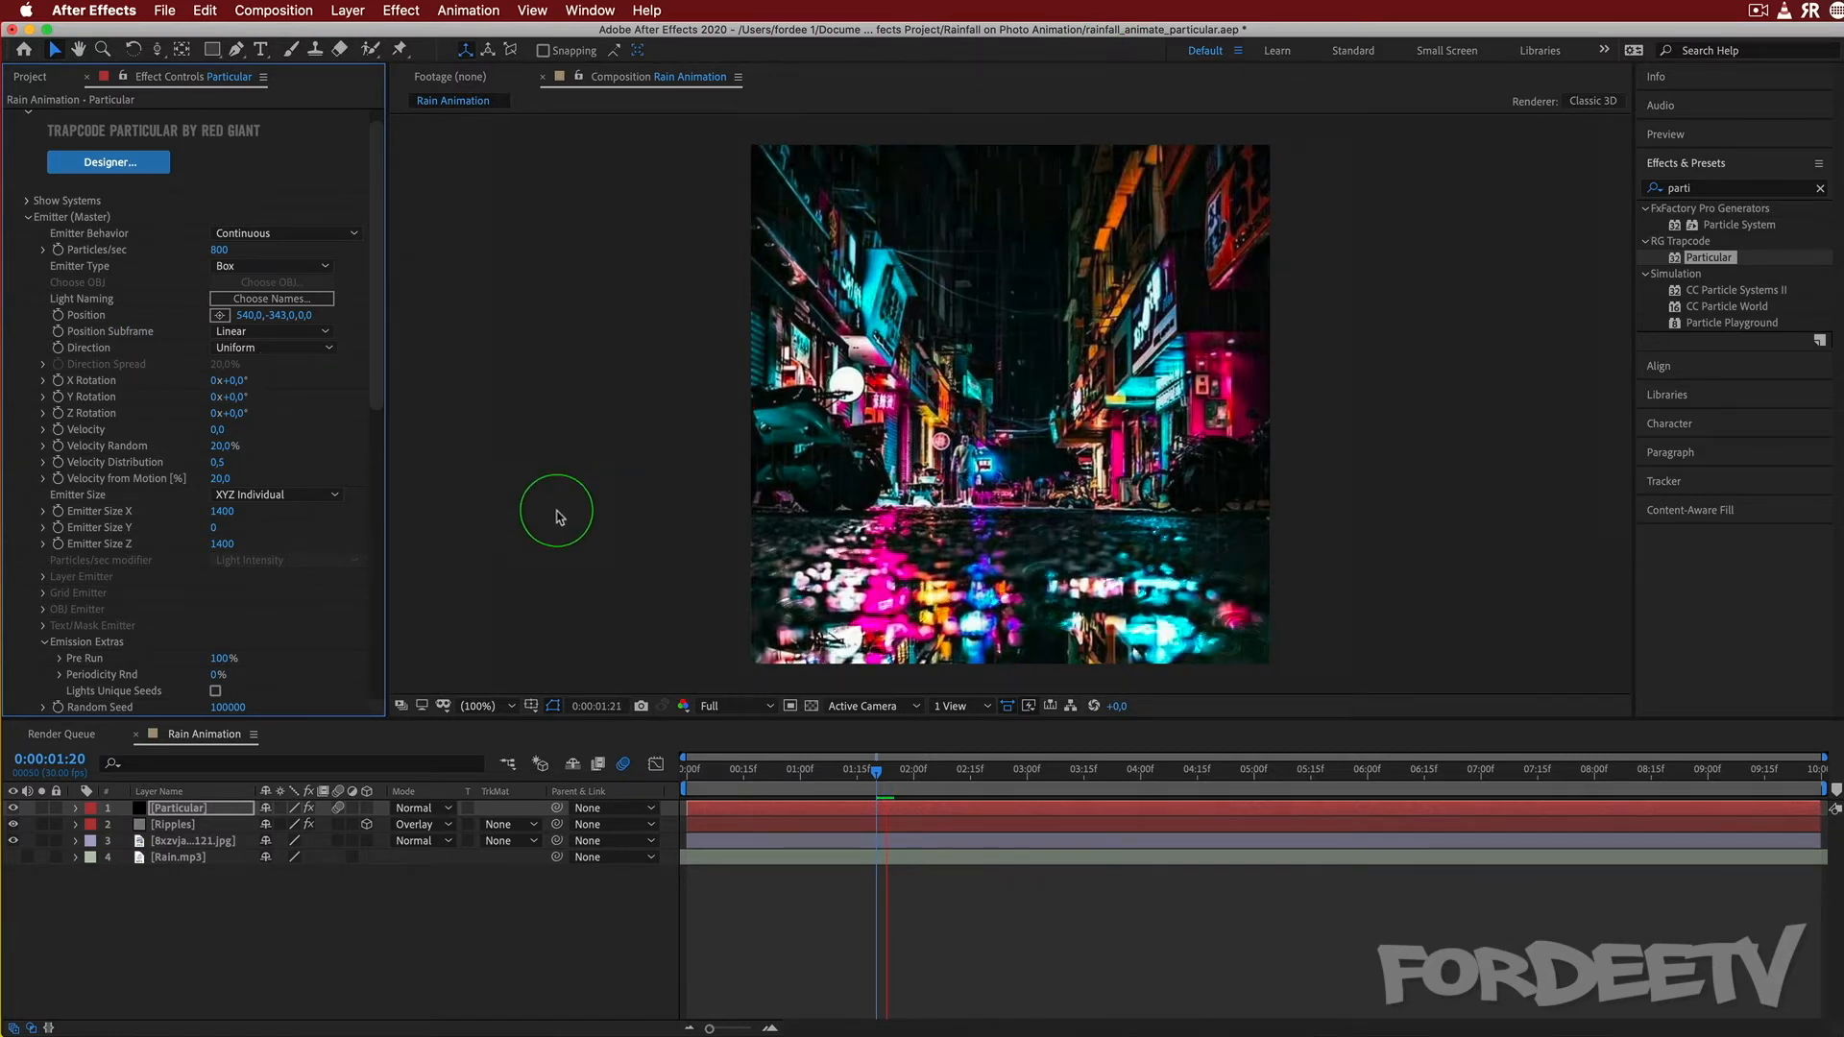
pyautogui.press('space')
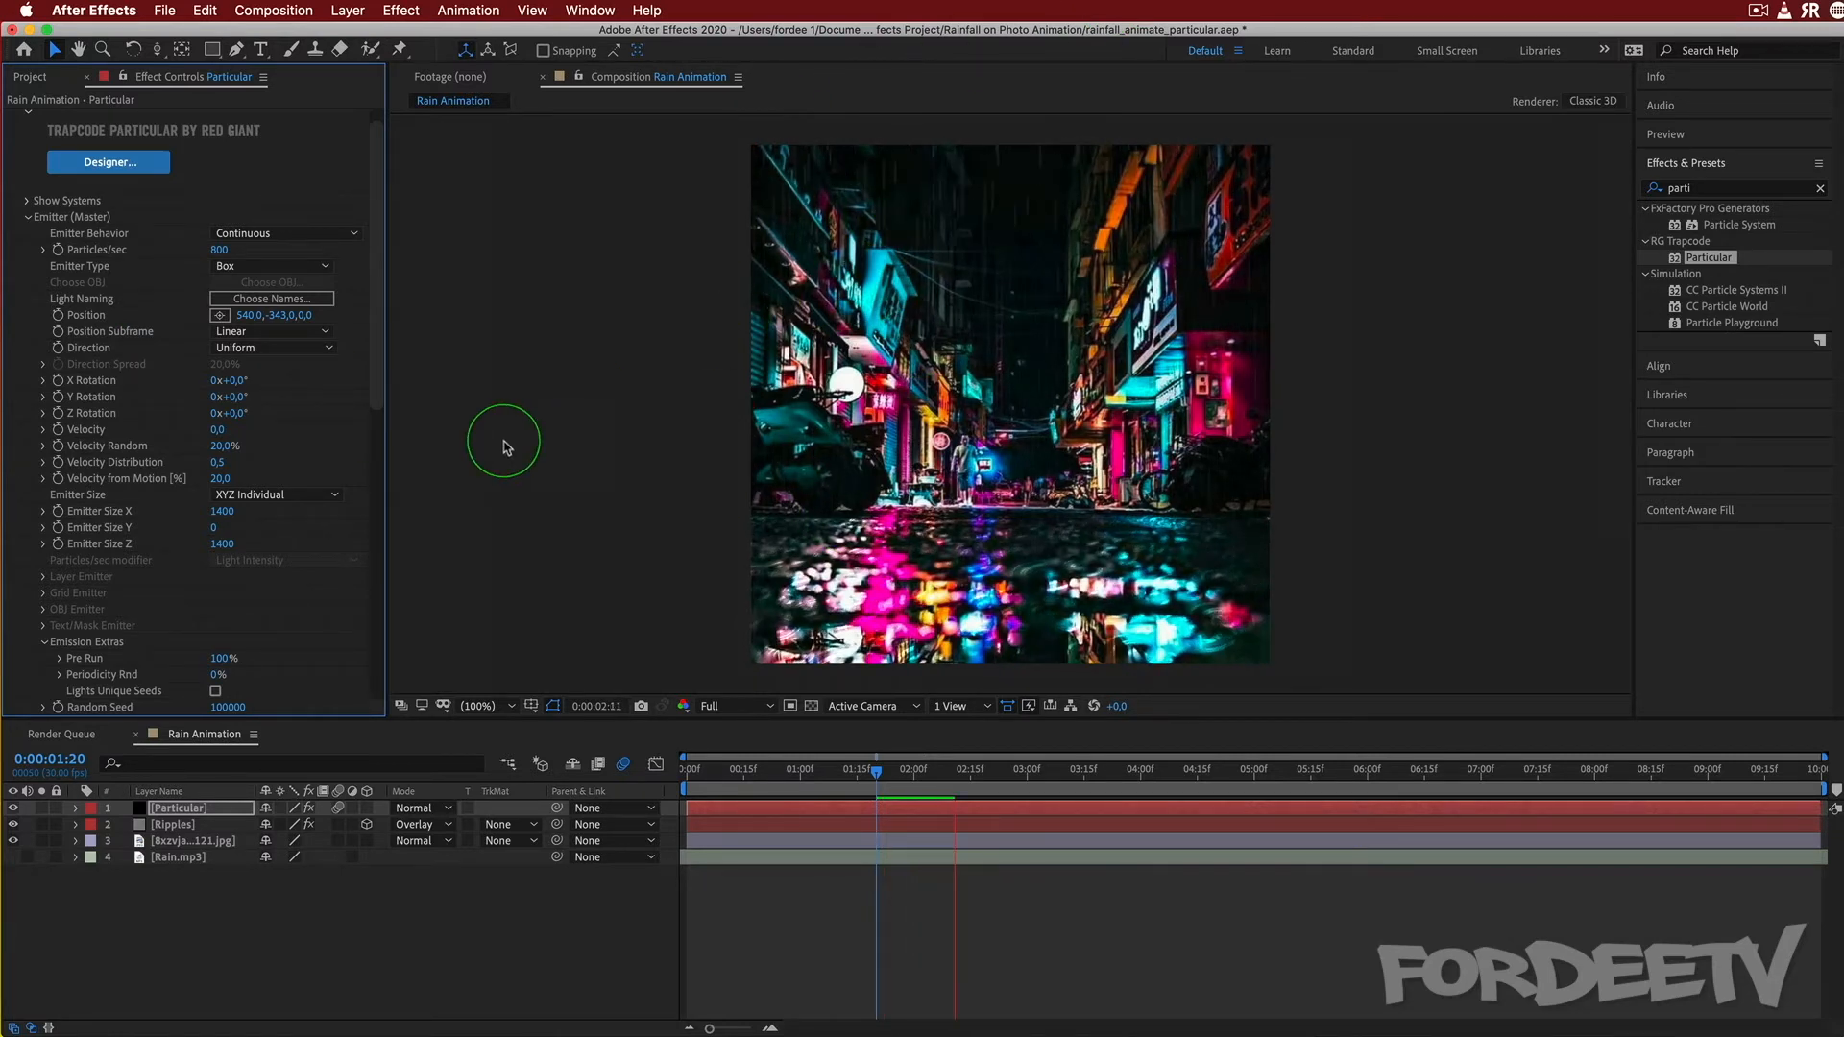
pyautogui.press('space')
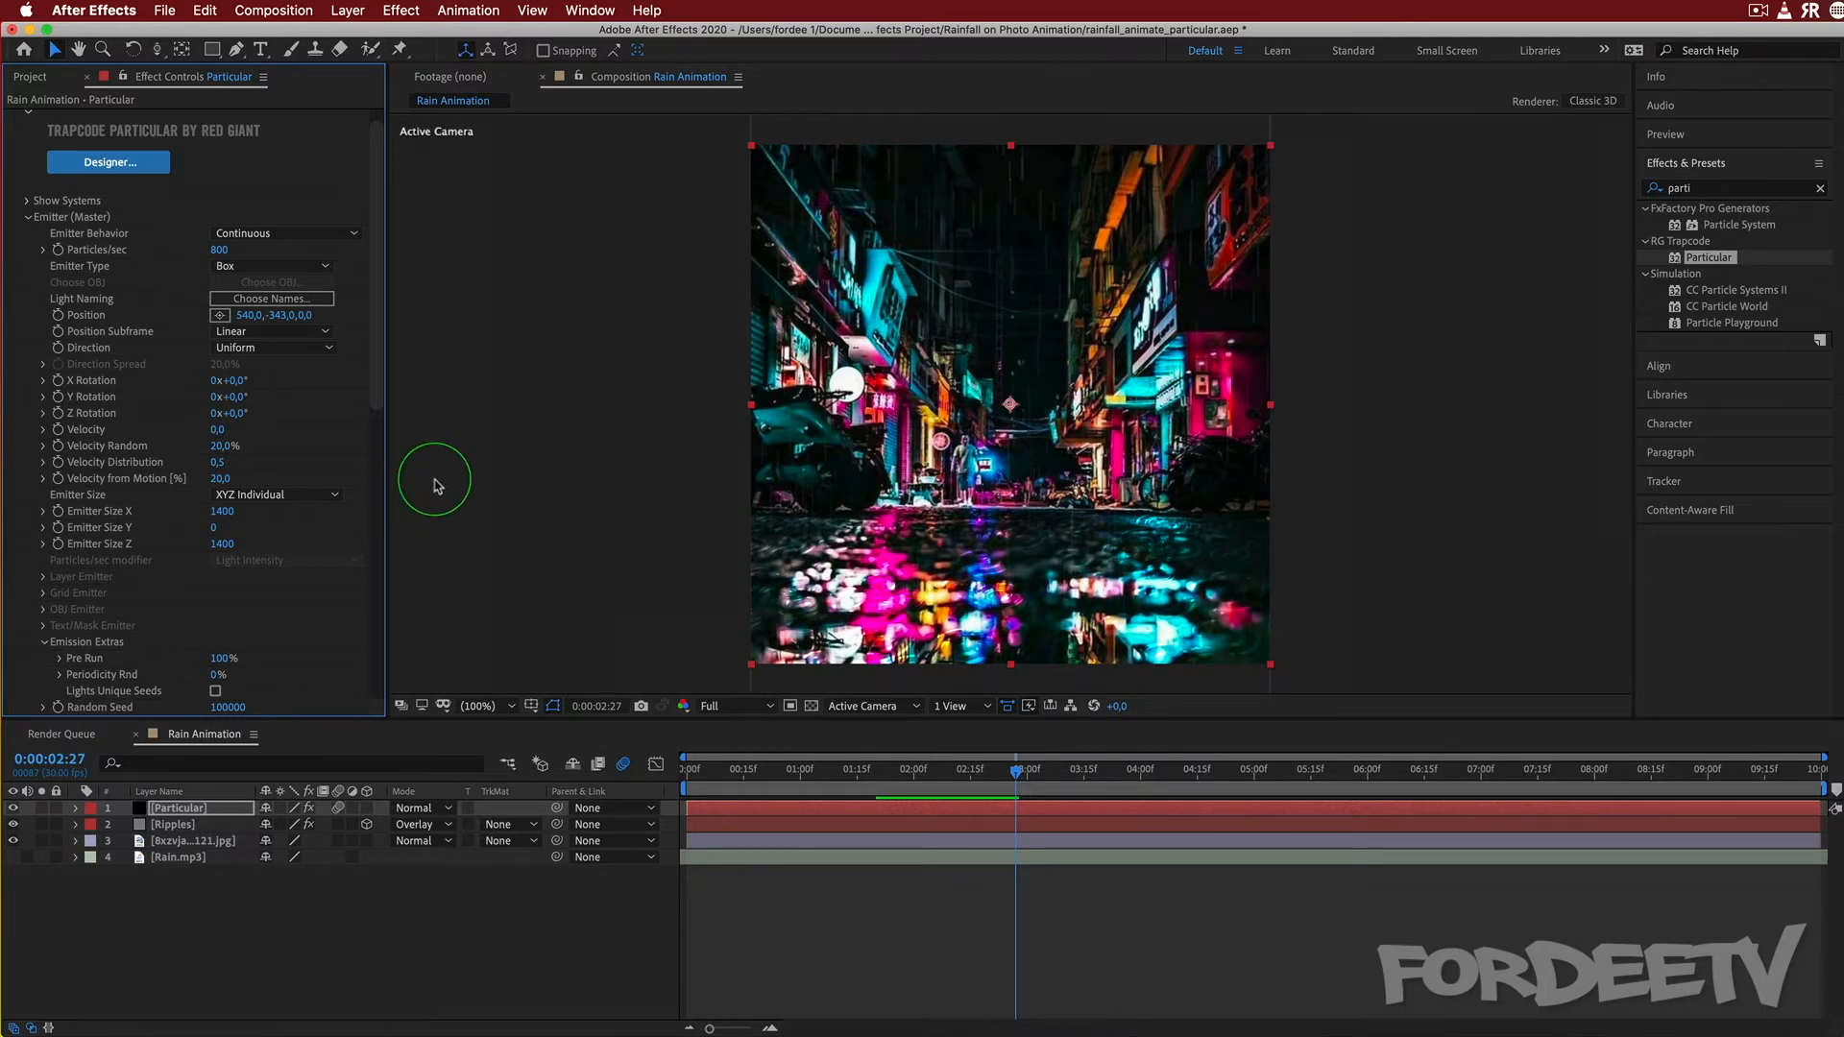
# Create a new black solid named Floor, 2160 px wide and 1080 px high.
pyautogui.click(347, 9)
pyautogui.moveTo(365, 34)
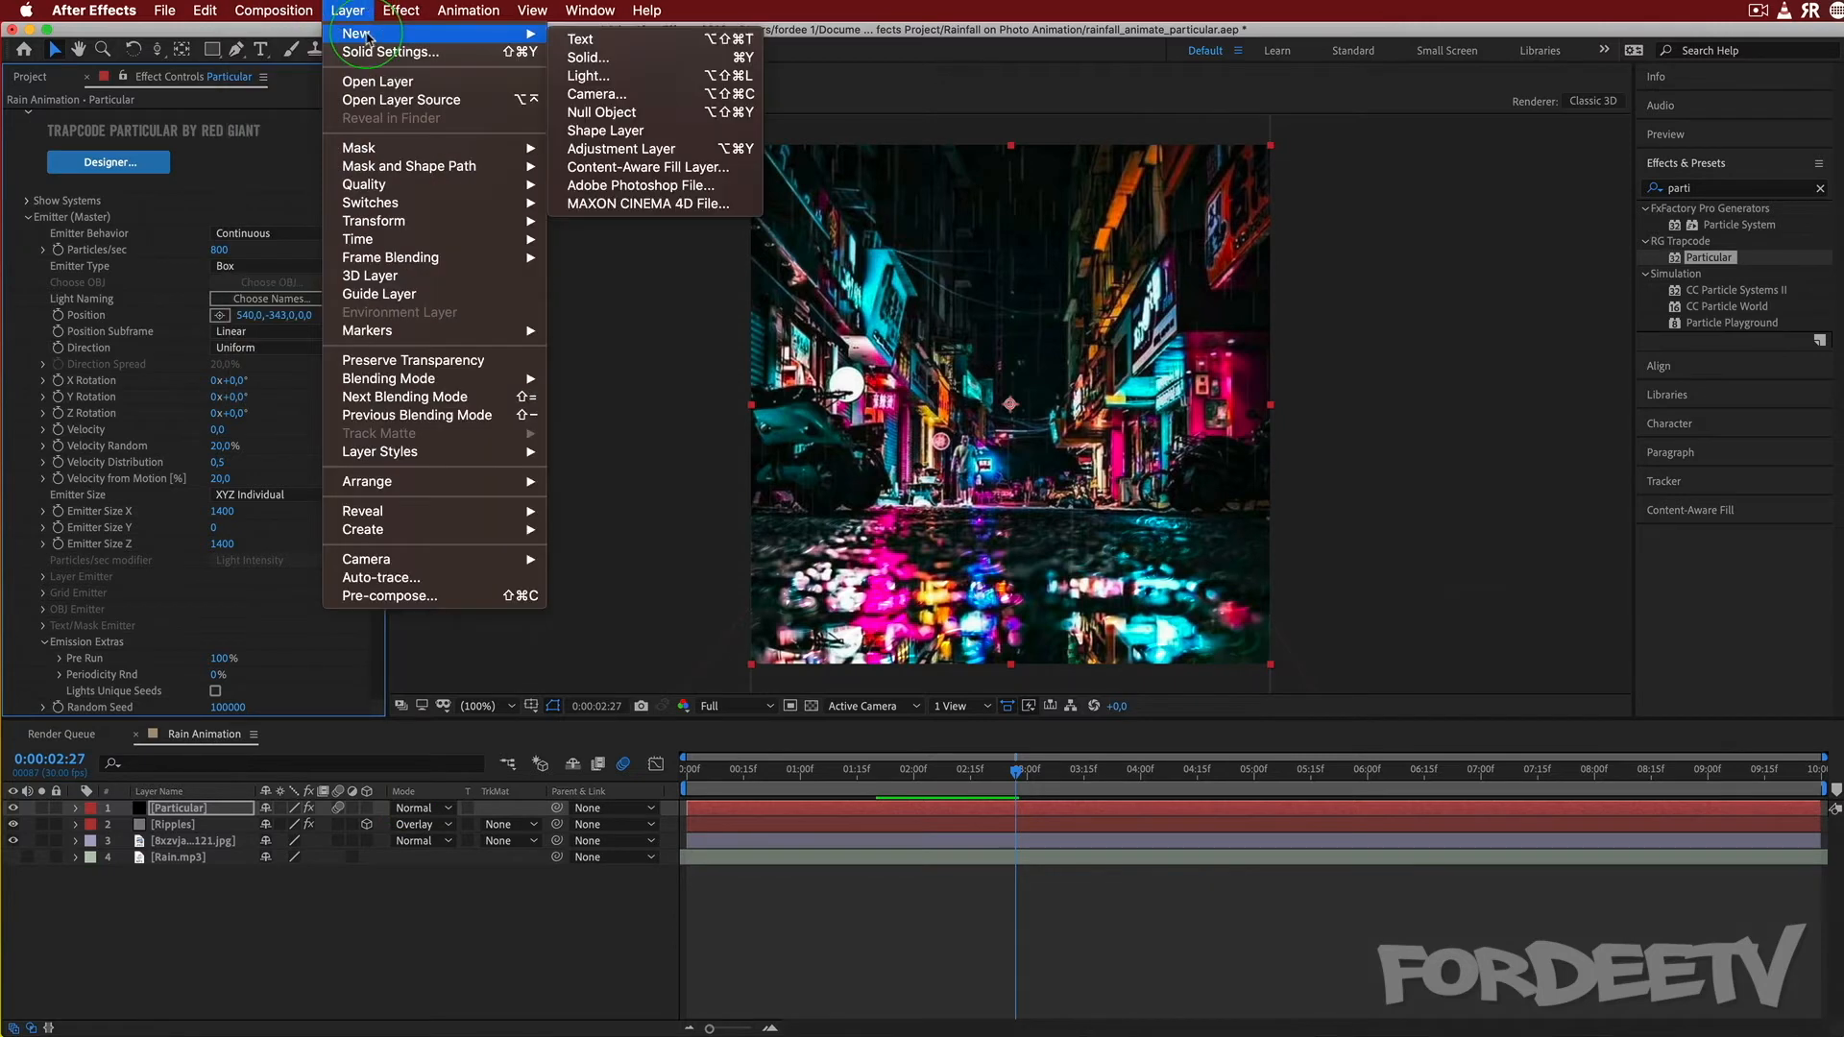
pyautogui.click(586, 58)
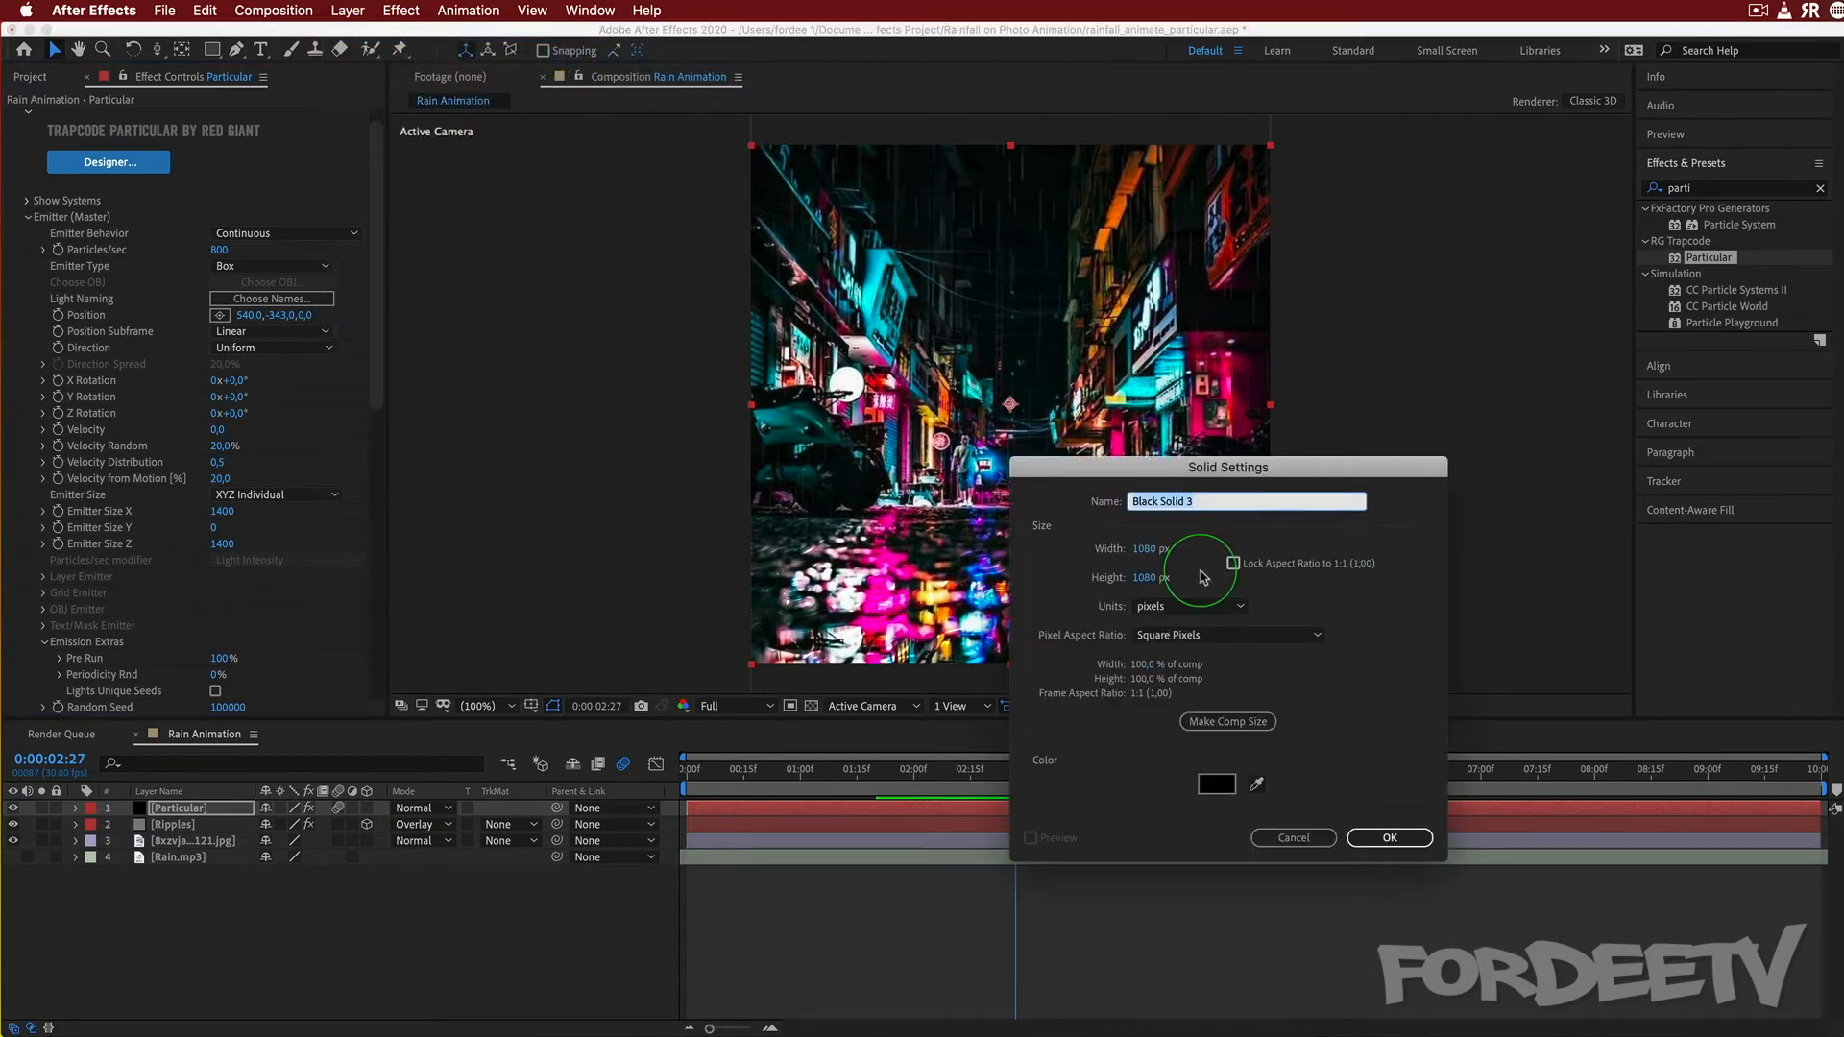
pyautogui.click(1145, 550)
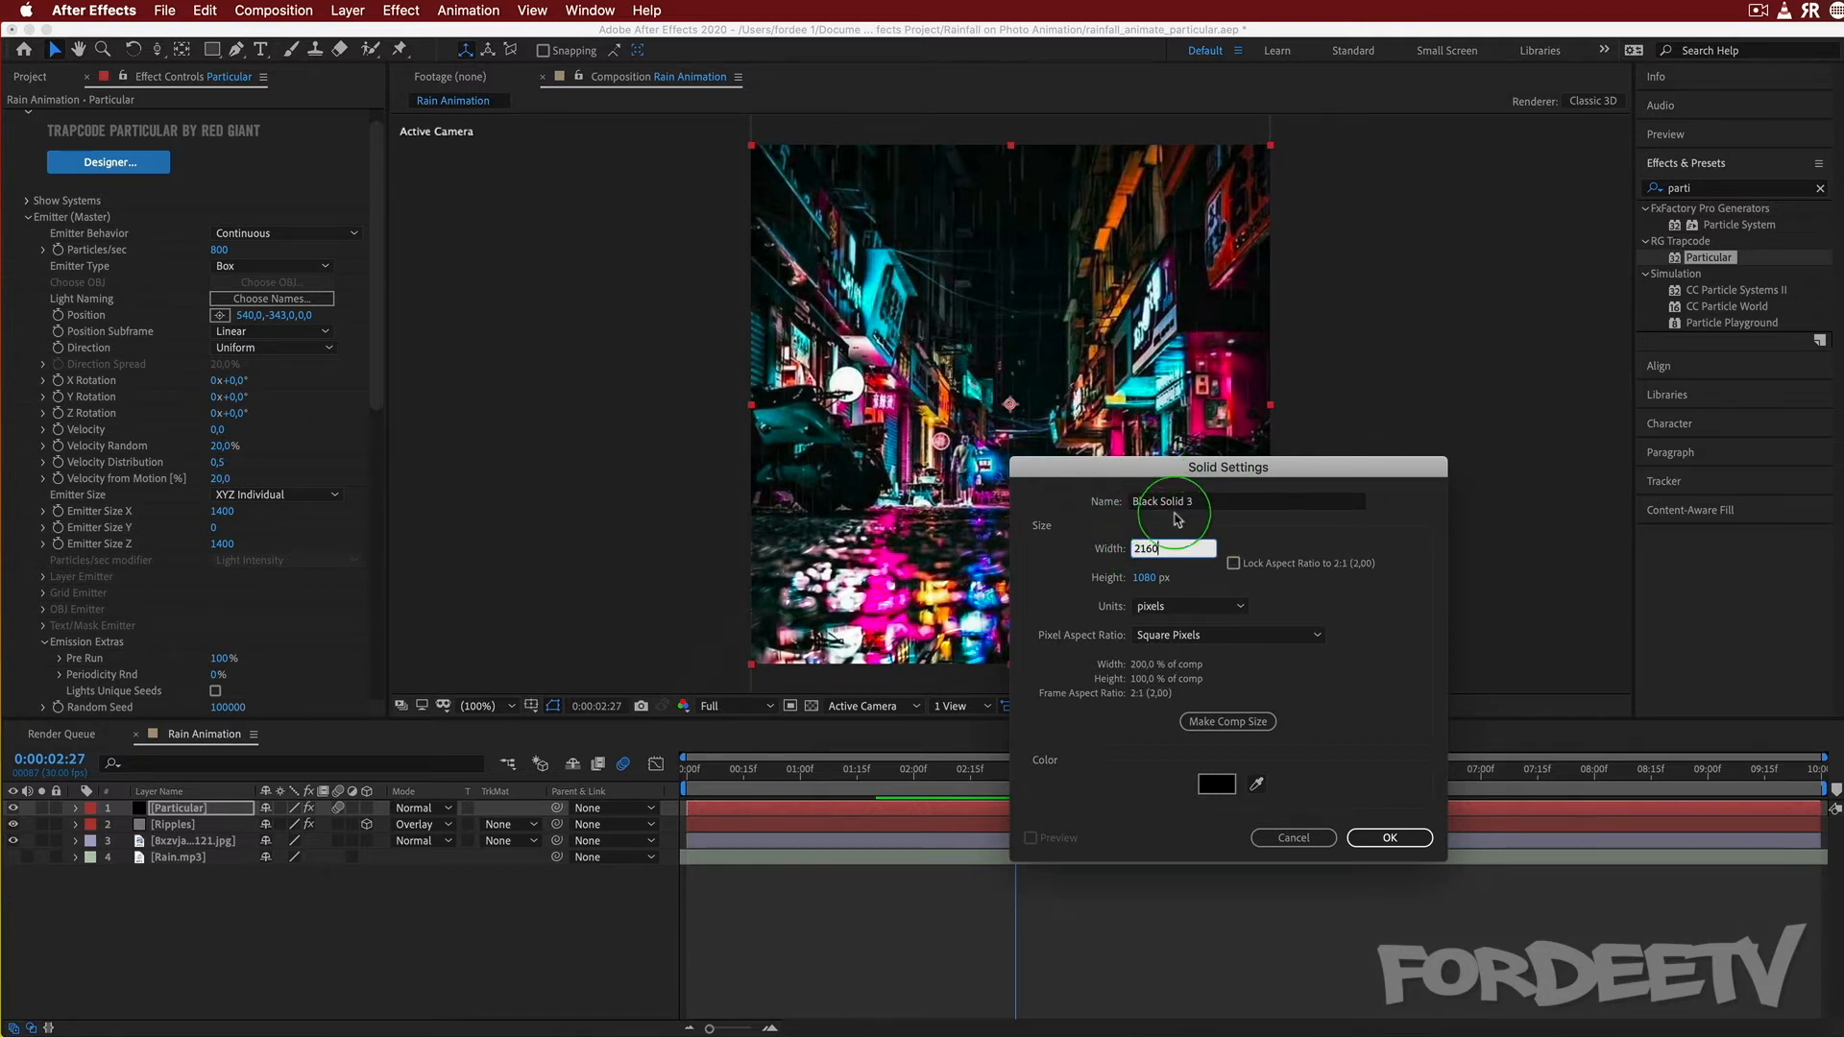
pyautogui.click(1221, 506)
pyautogui.tripleClick(1196, 503)
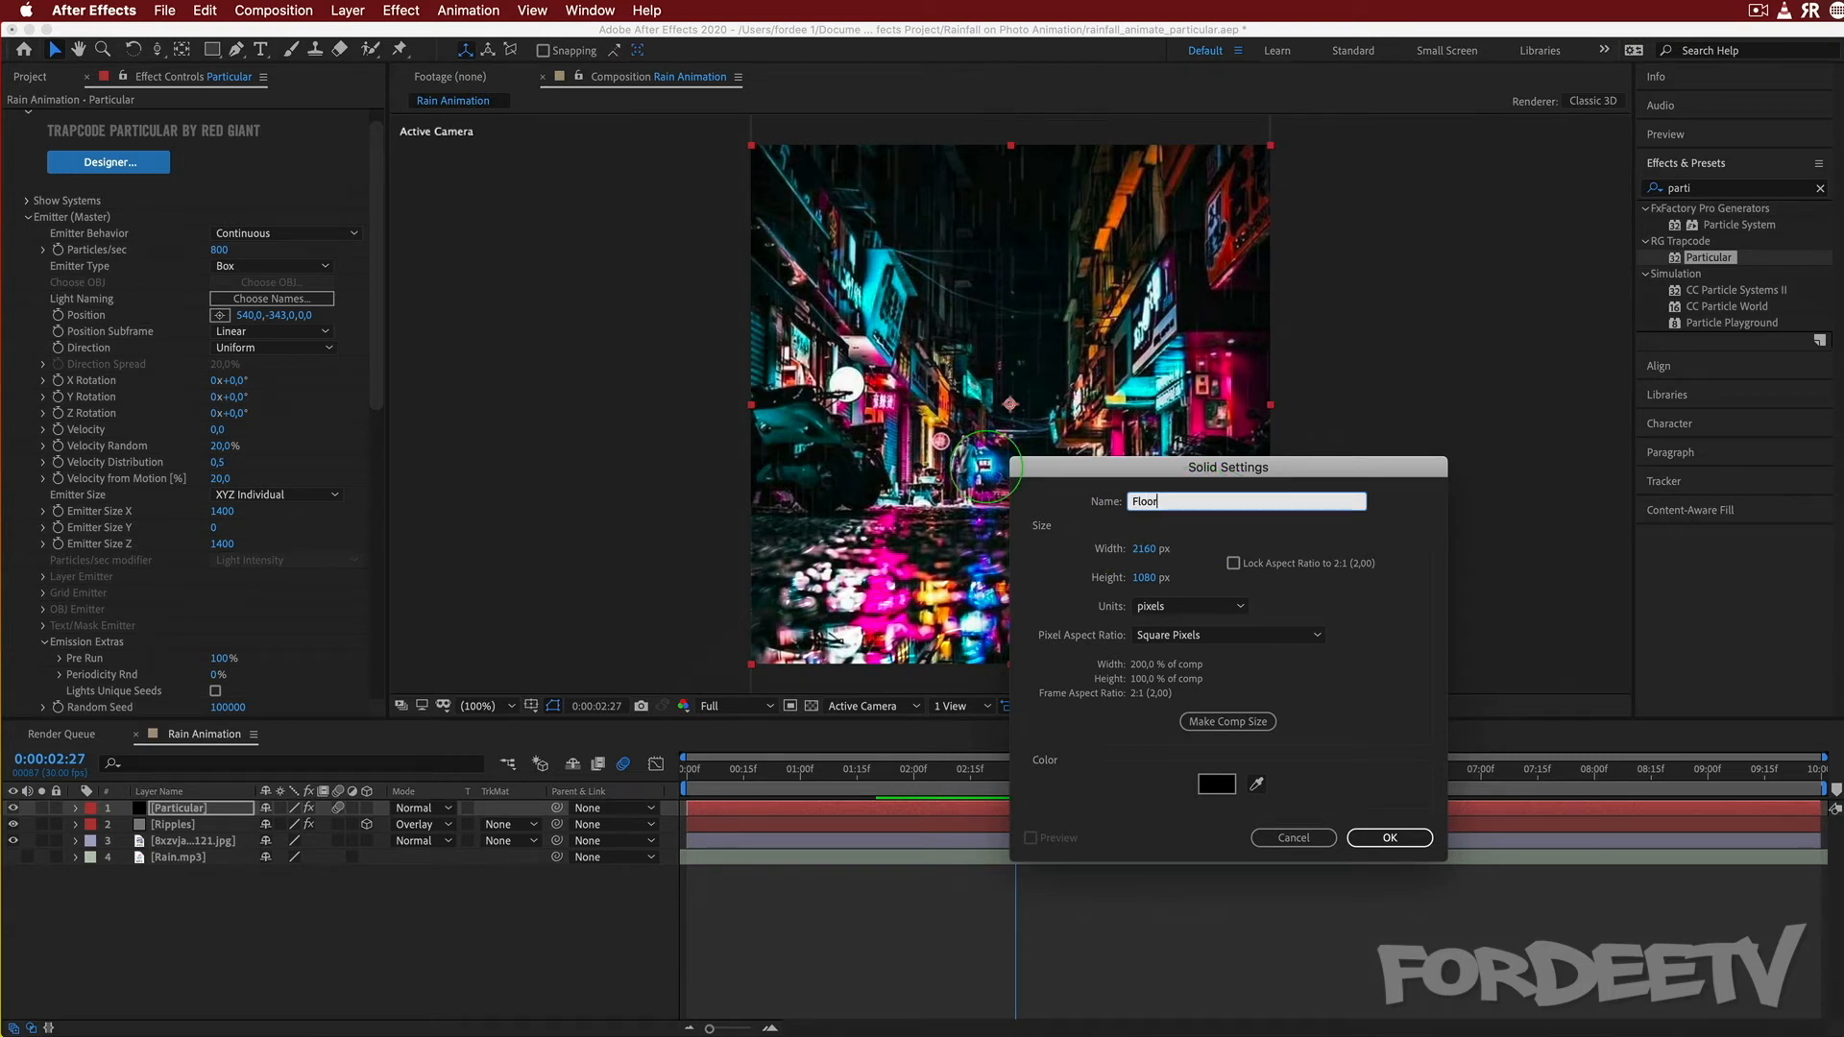
pyautogui.write('Floor')
pyautogui.press('Return')
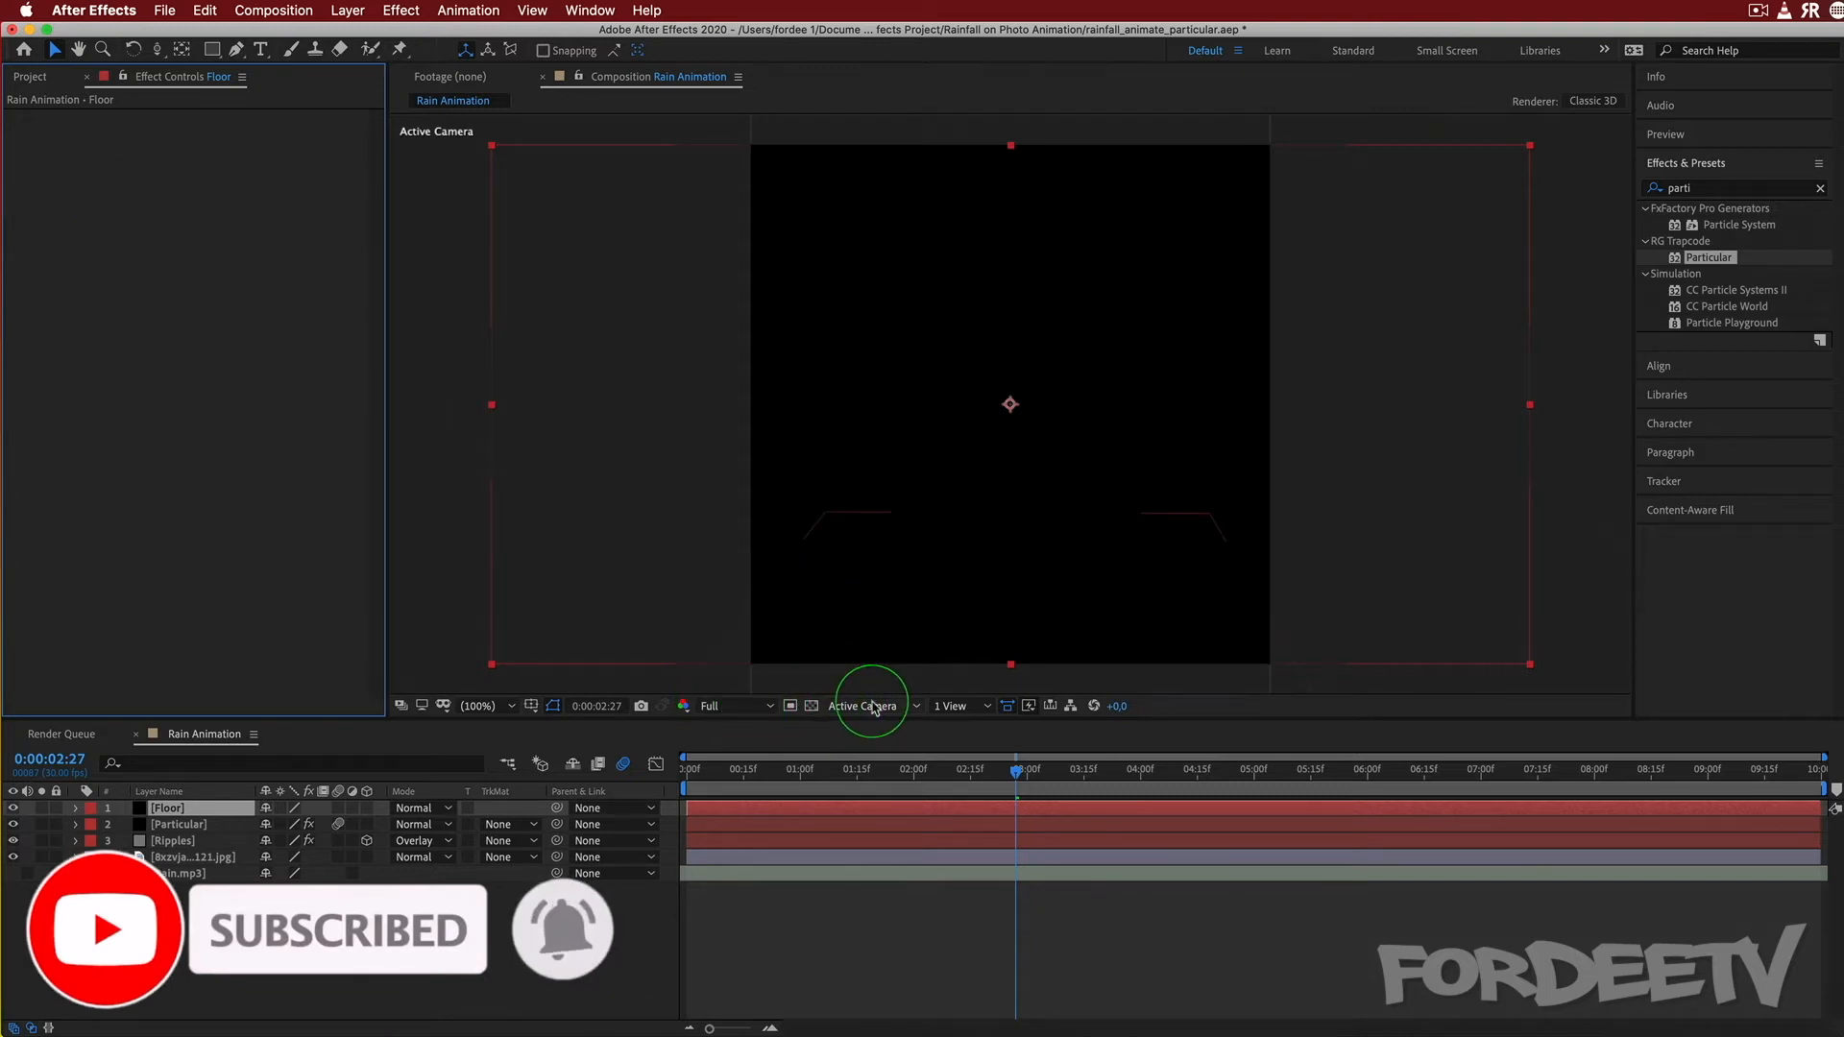
# Make the Floor layer 3D and switch to the Left view, briefly hiding the Ripples layer to identify its plane.
pyautogui.click(366, 808)
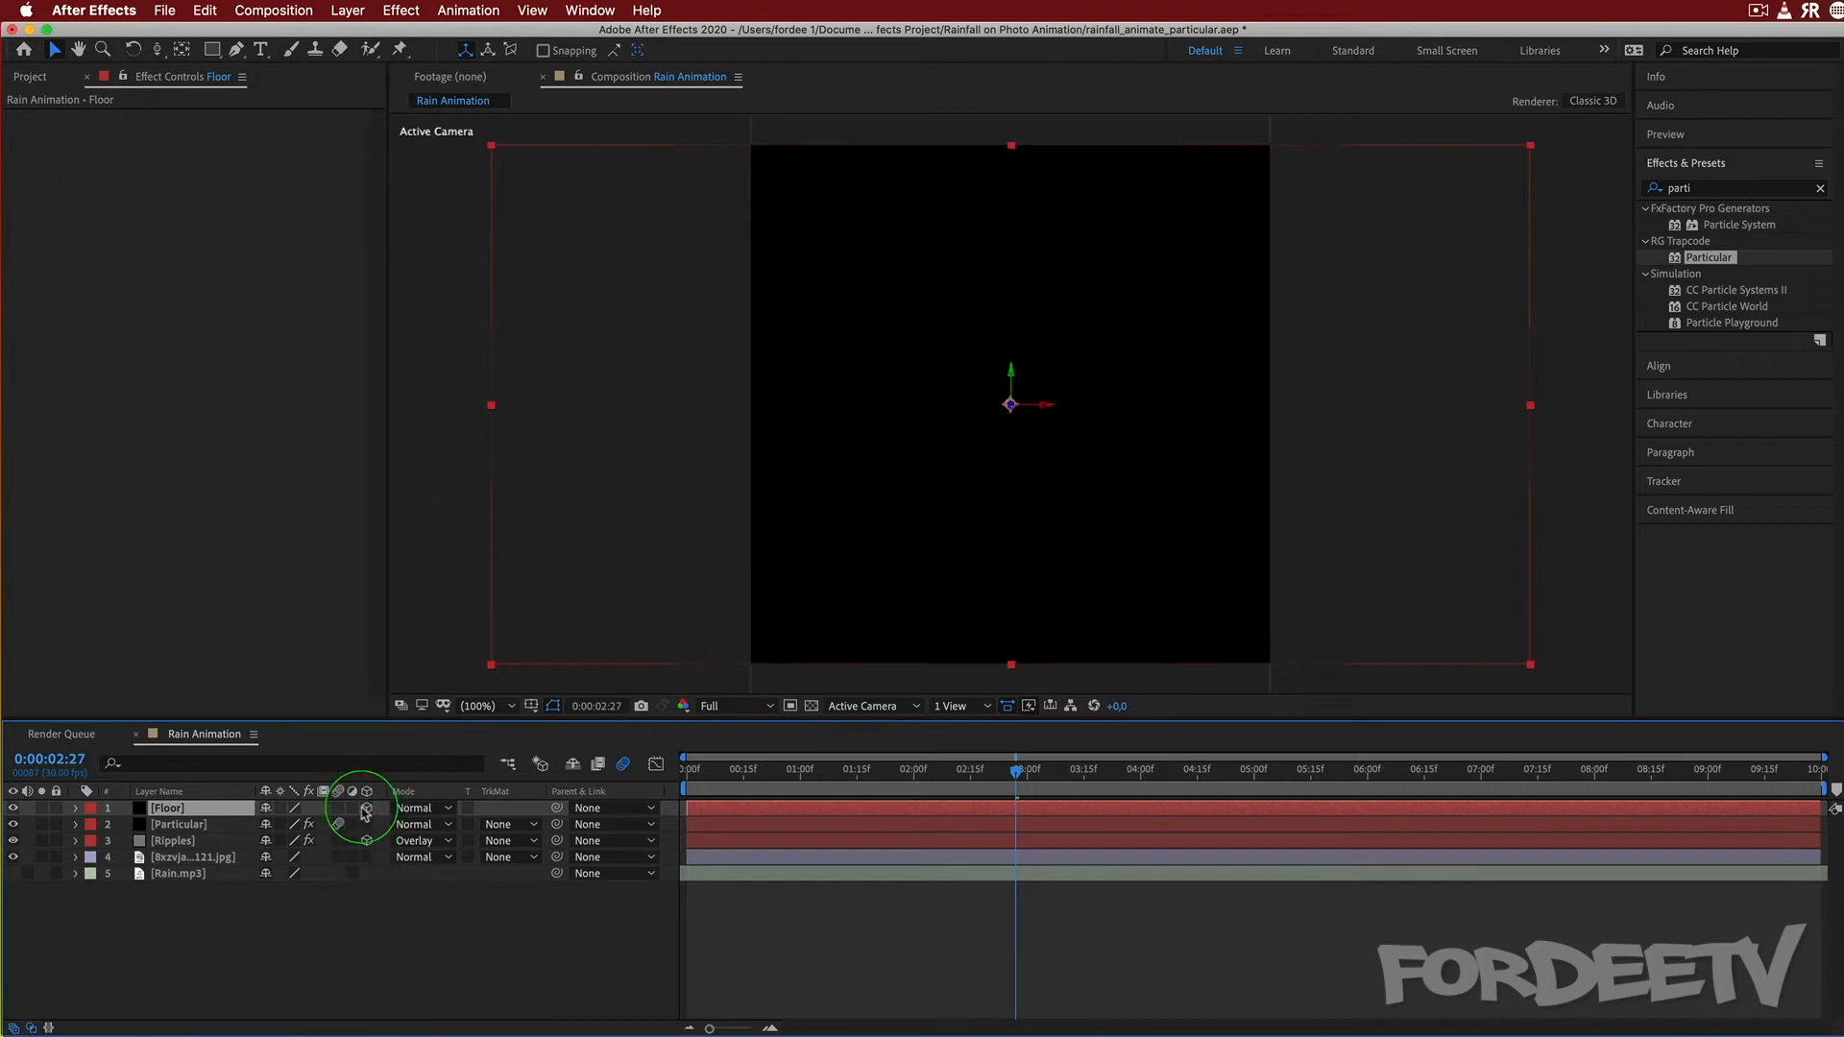
pyautogui.click(879, 708)
pyautogui.click(850, 785)
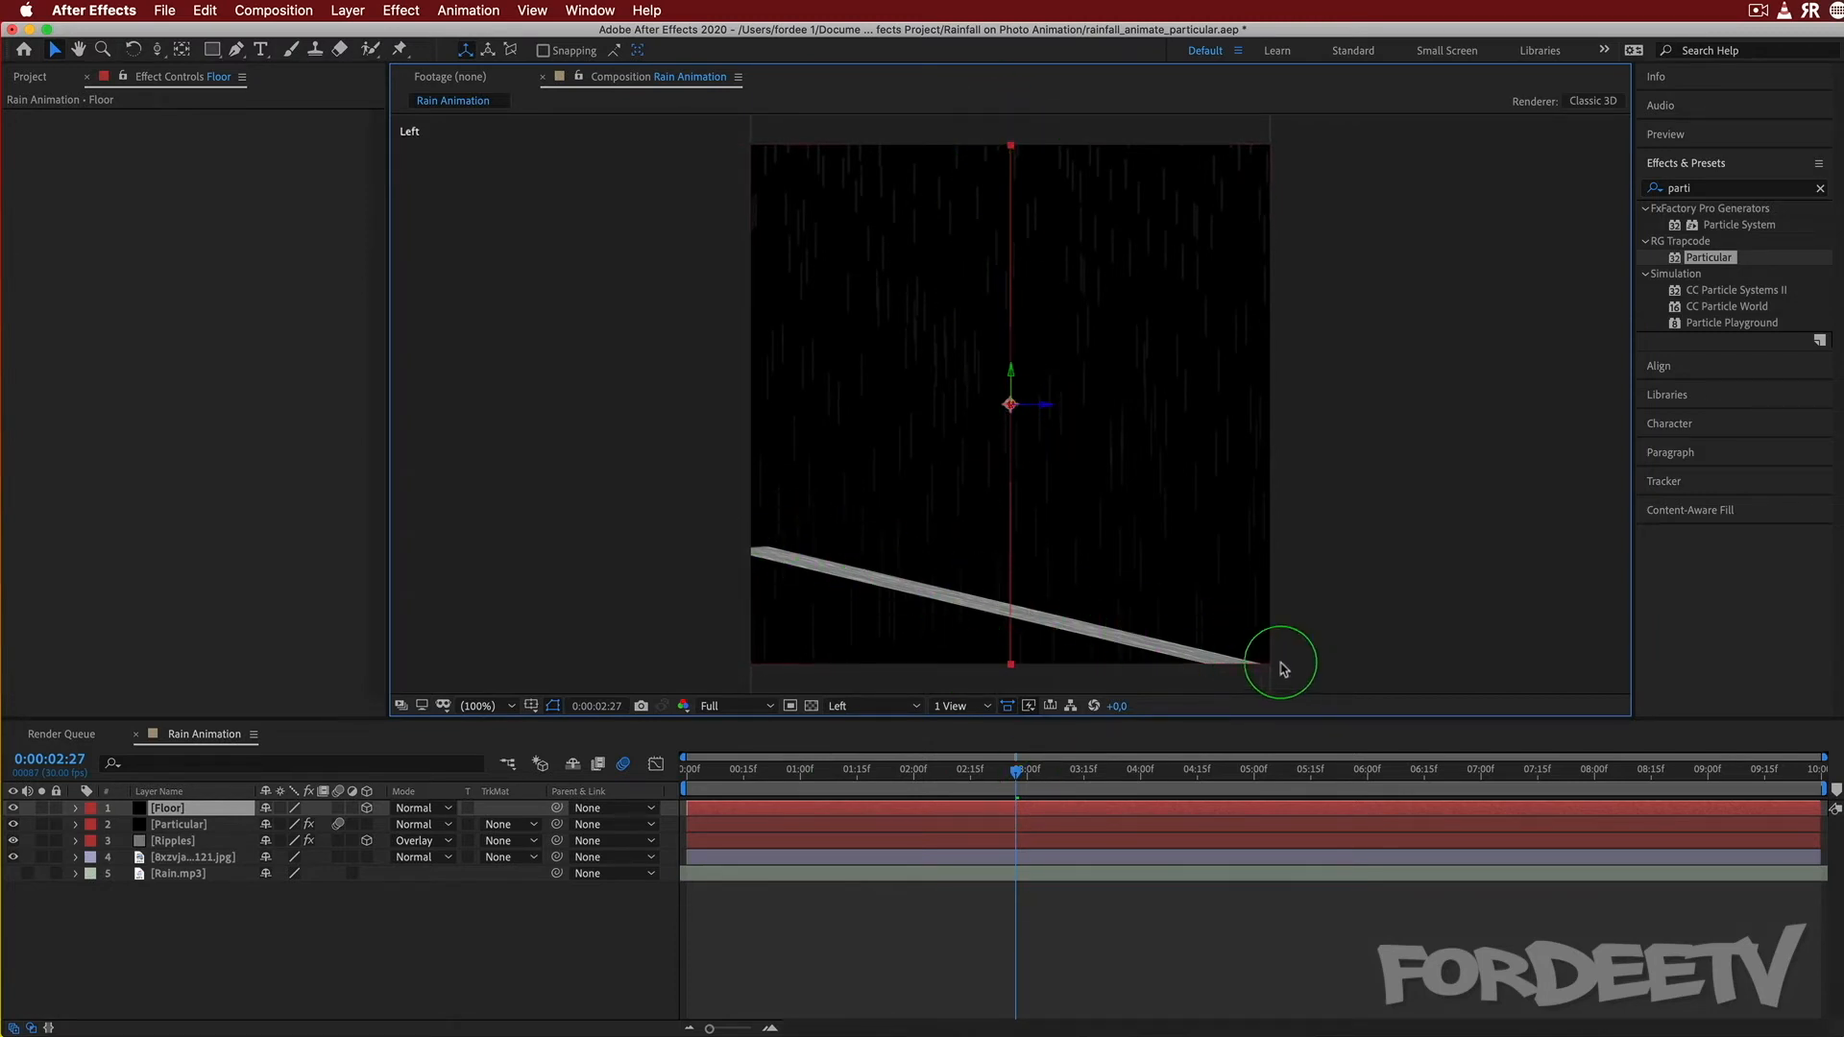
pyautogui.click(14, 842)
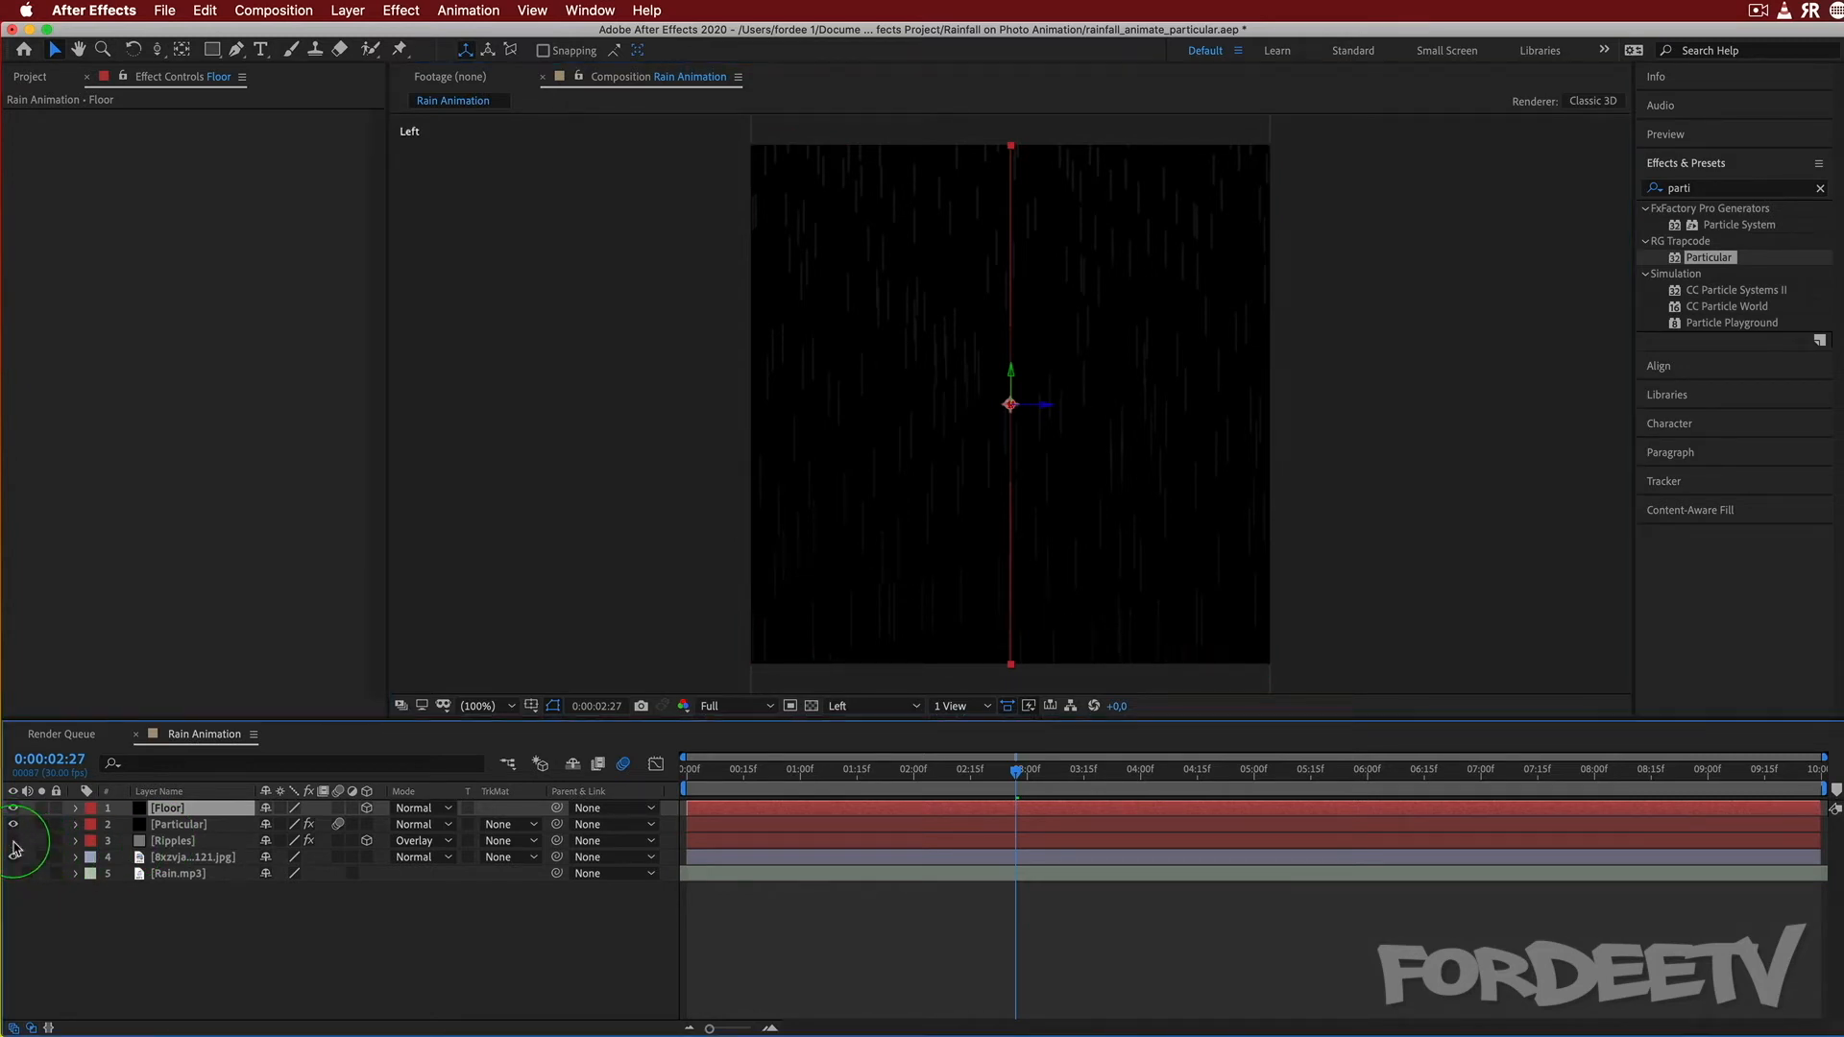
pyautogui.click(13, 843)
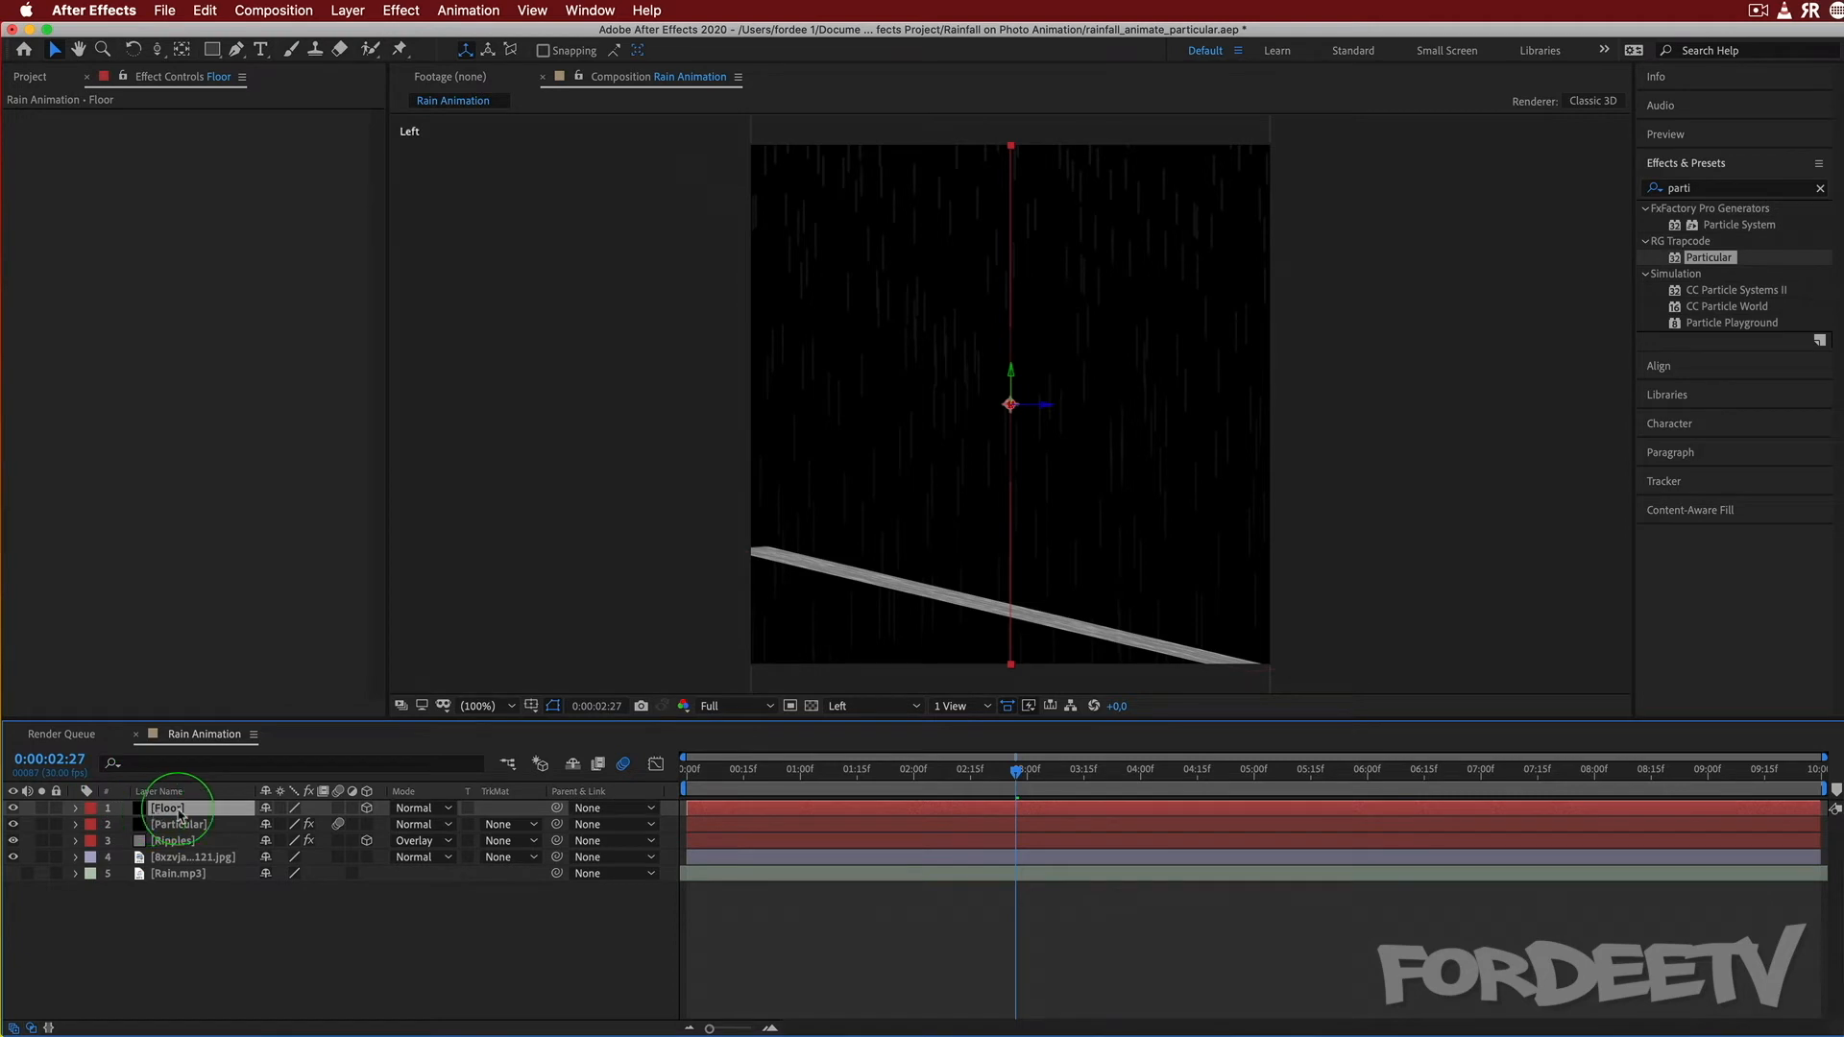
# Tilt the Floor layer to an X orientation of 284° and move it down into line just above the sloped Ripples layer.
pyautogui.press('r')
pyautogui.moveTo(263, 832); pyautogui.dragTo(197, 831)
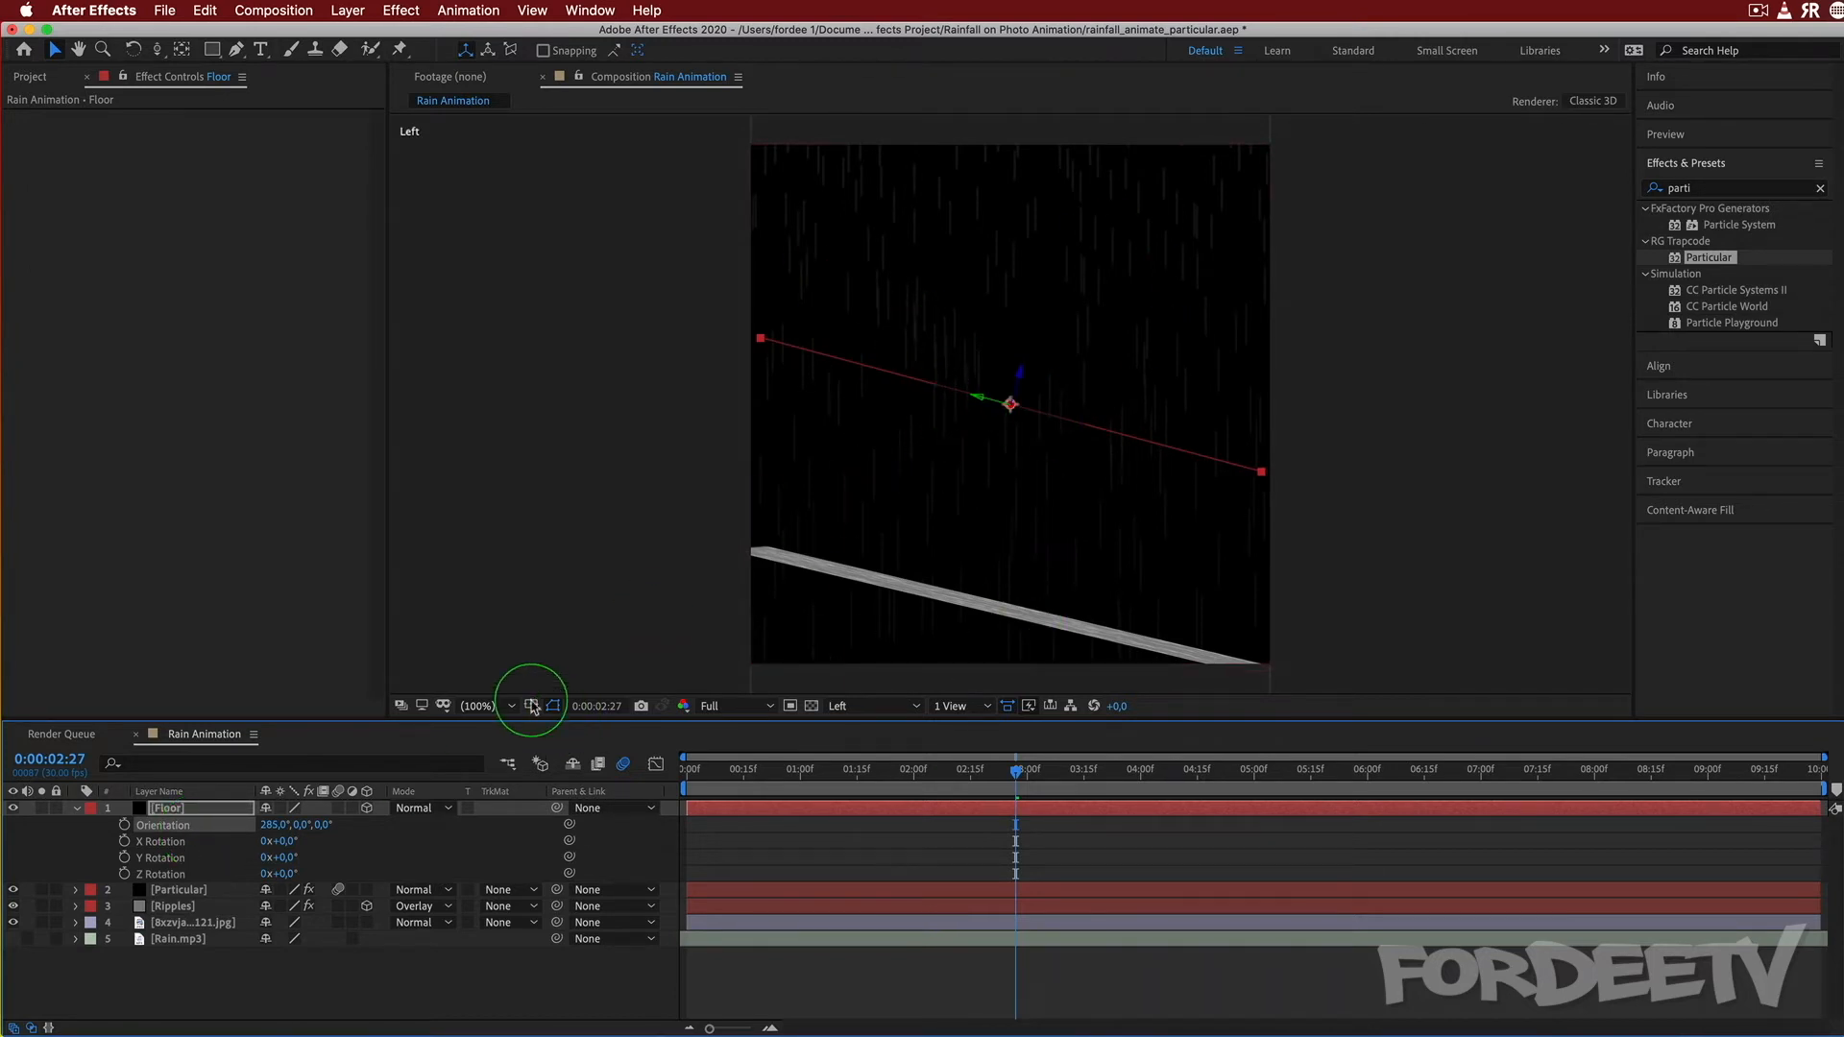
pyautogui.click(55, 50)
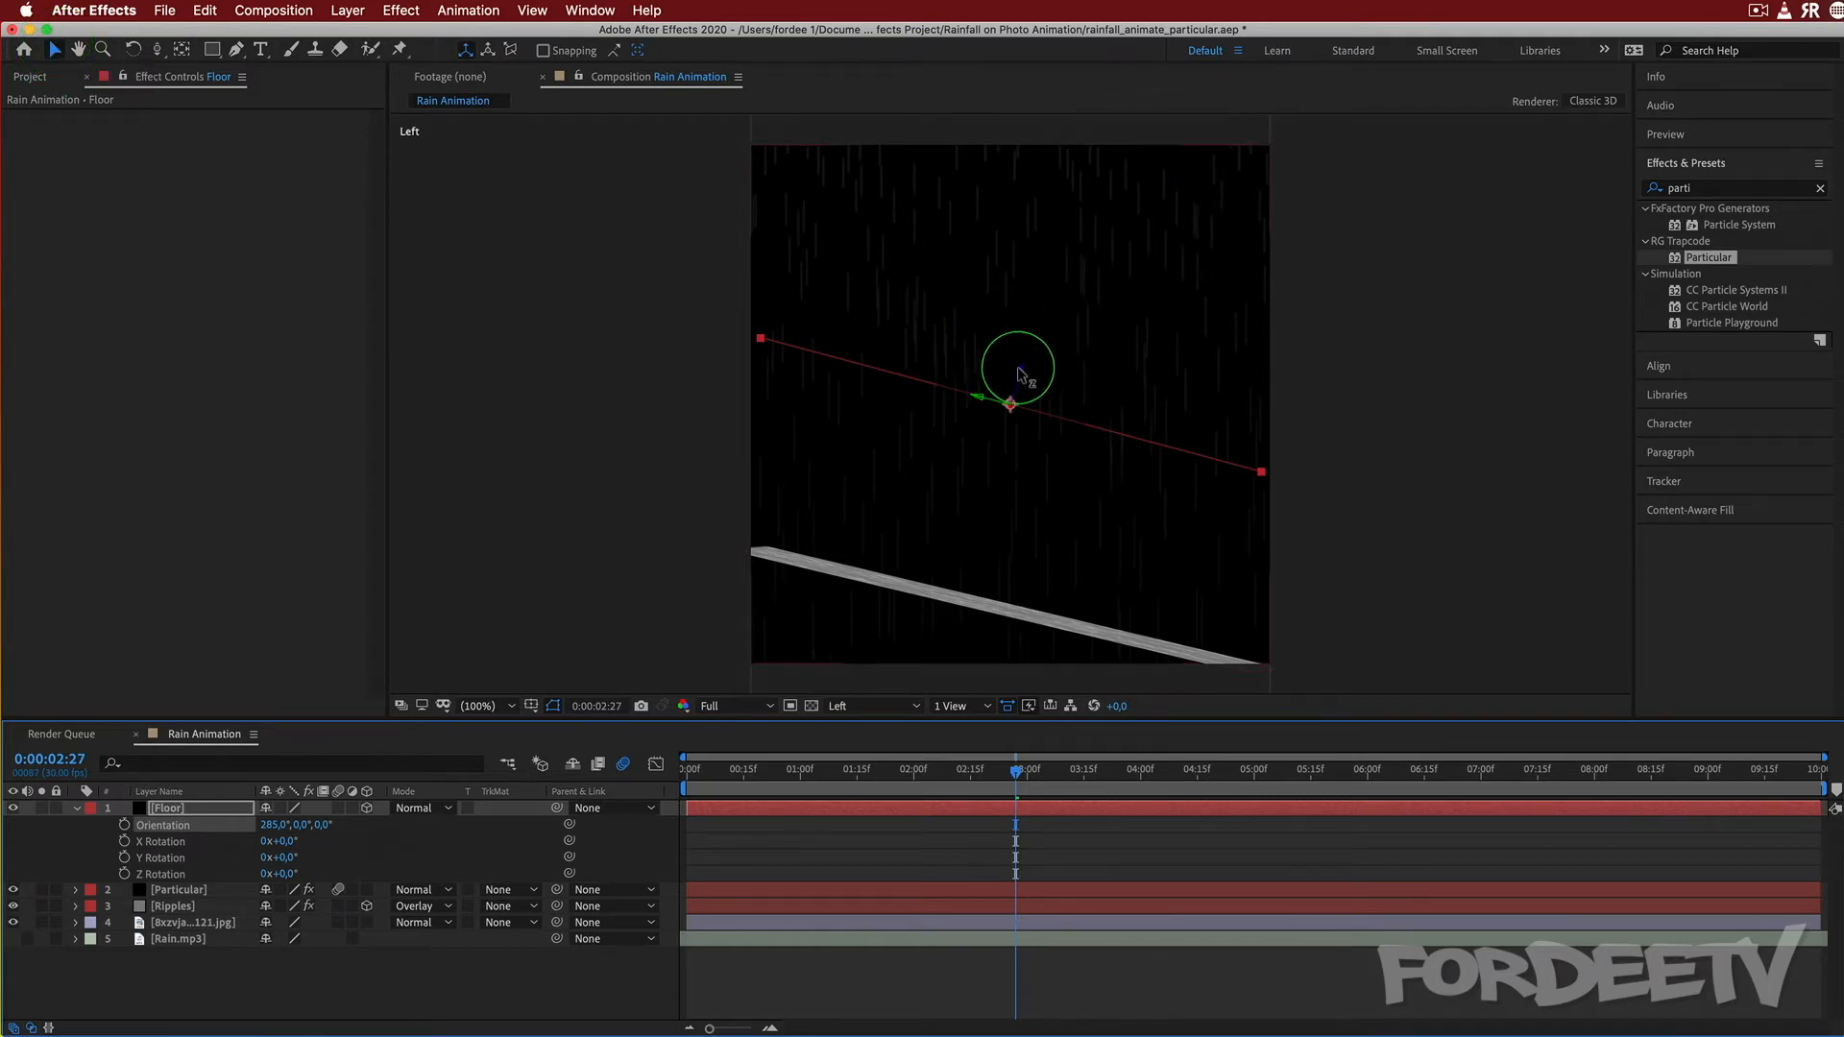
pyautogui.click(1020, 374)
pyautogui.moveTo(1020, 375); pyautogui.dragTo(927, 561)
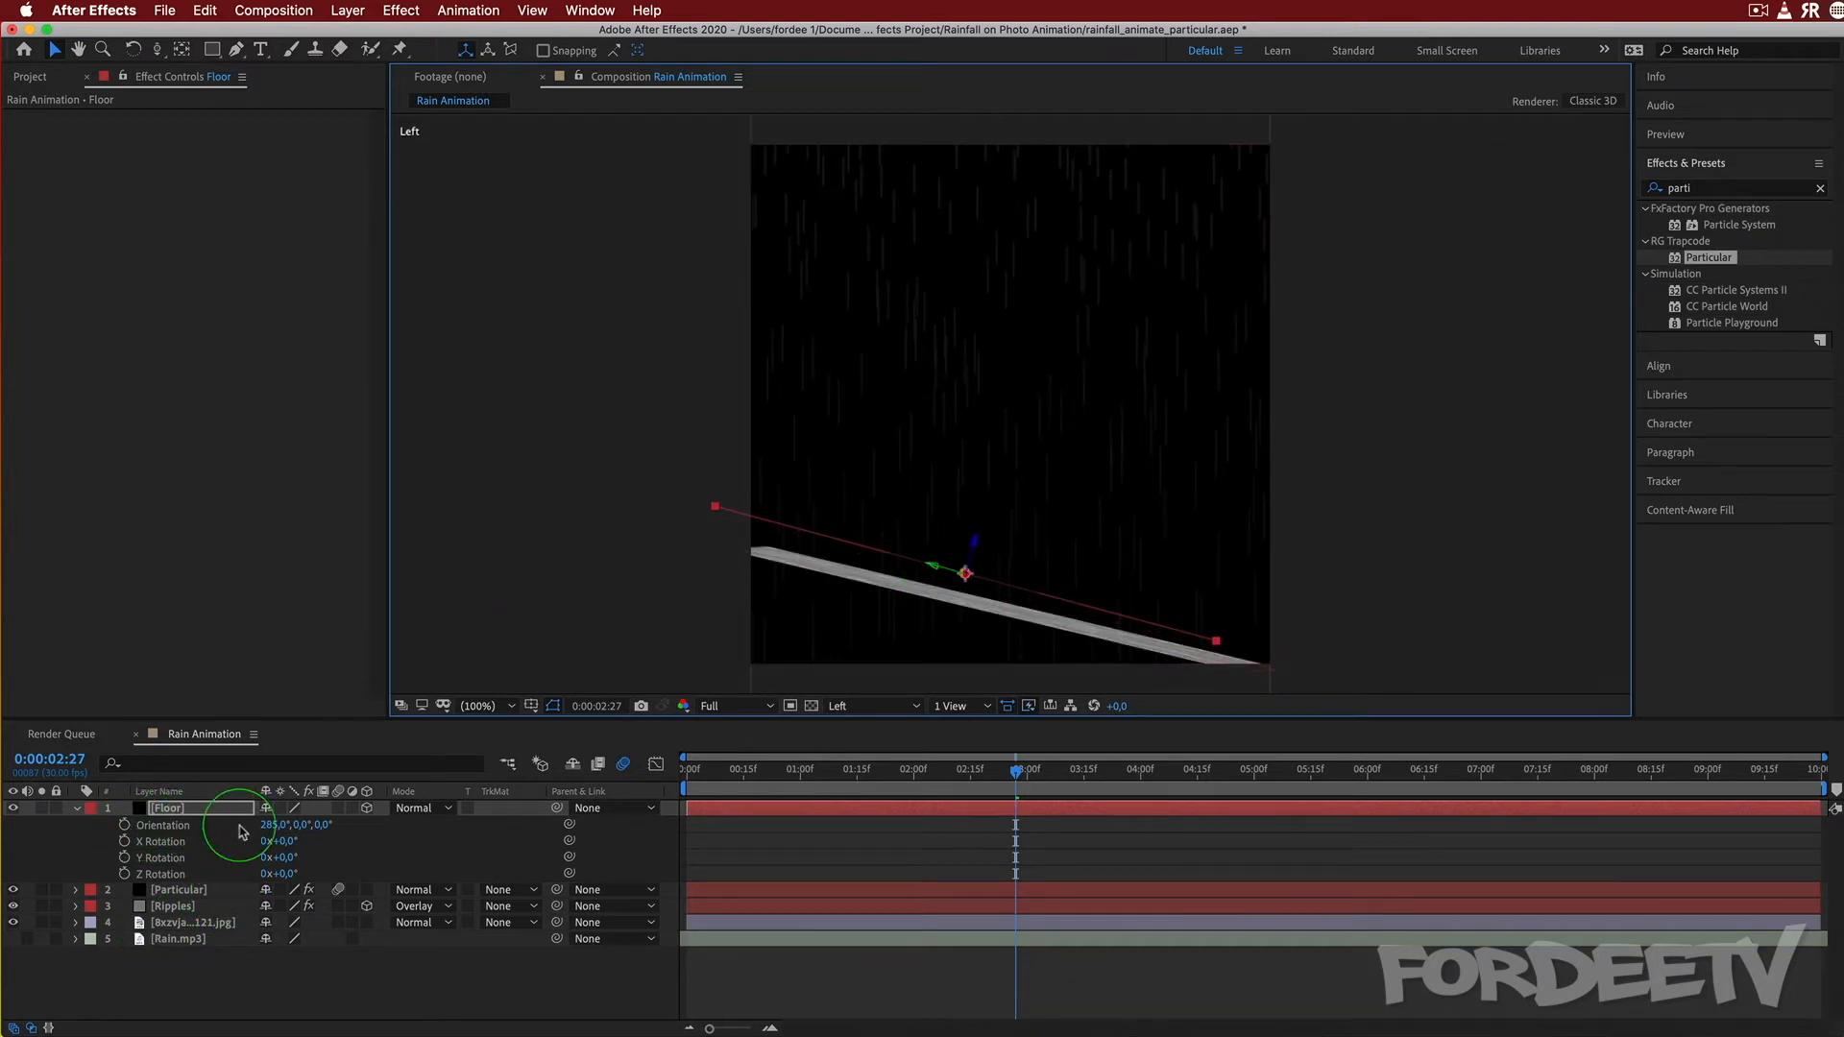
pyautogui.moveTo(271, 824); pyautogui.dragTo(274, 825)
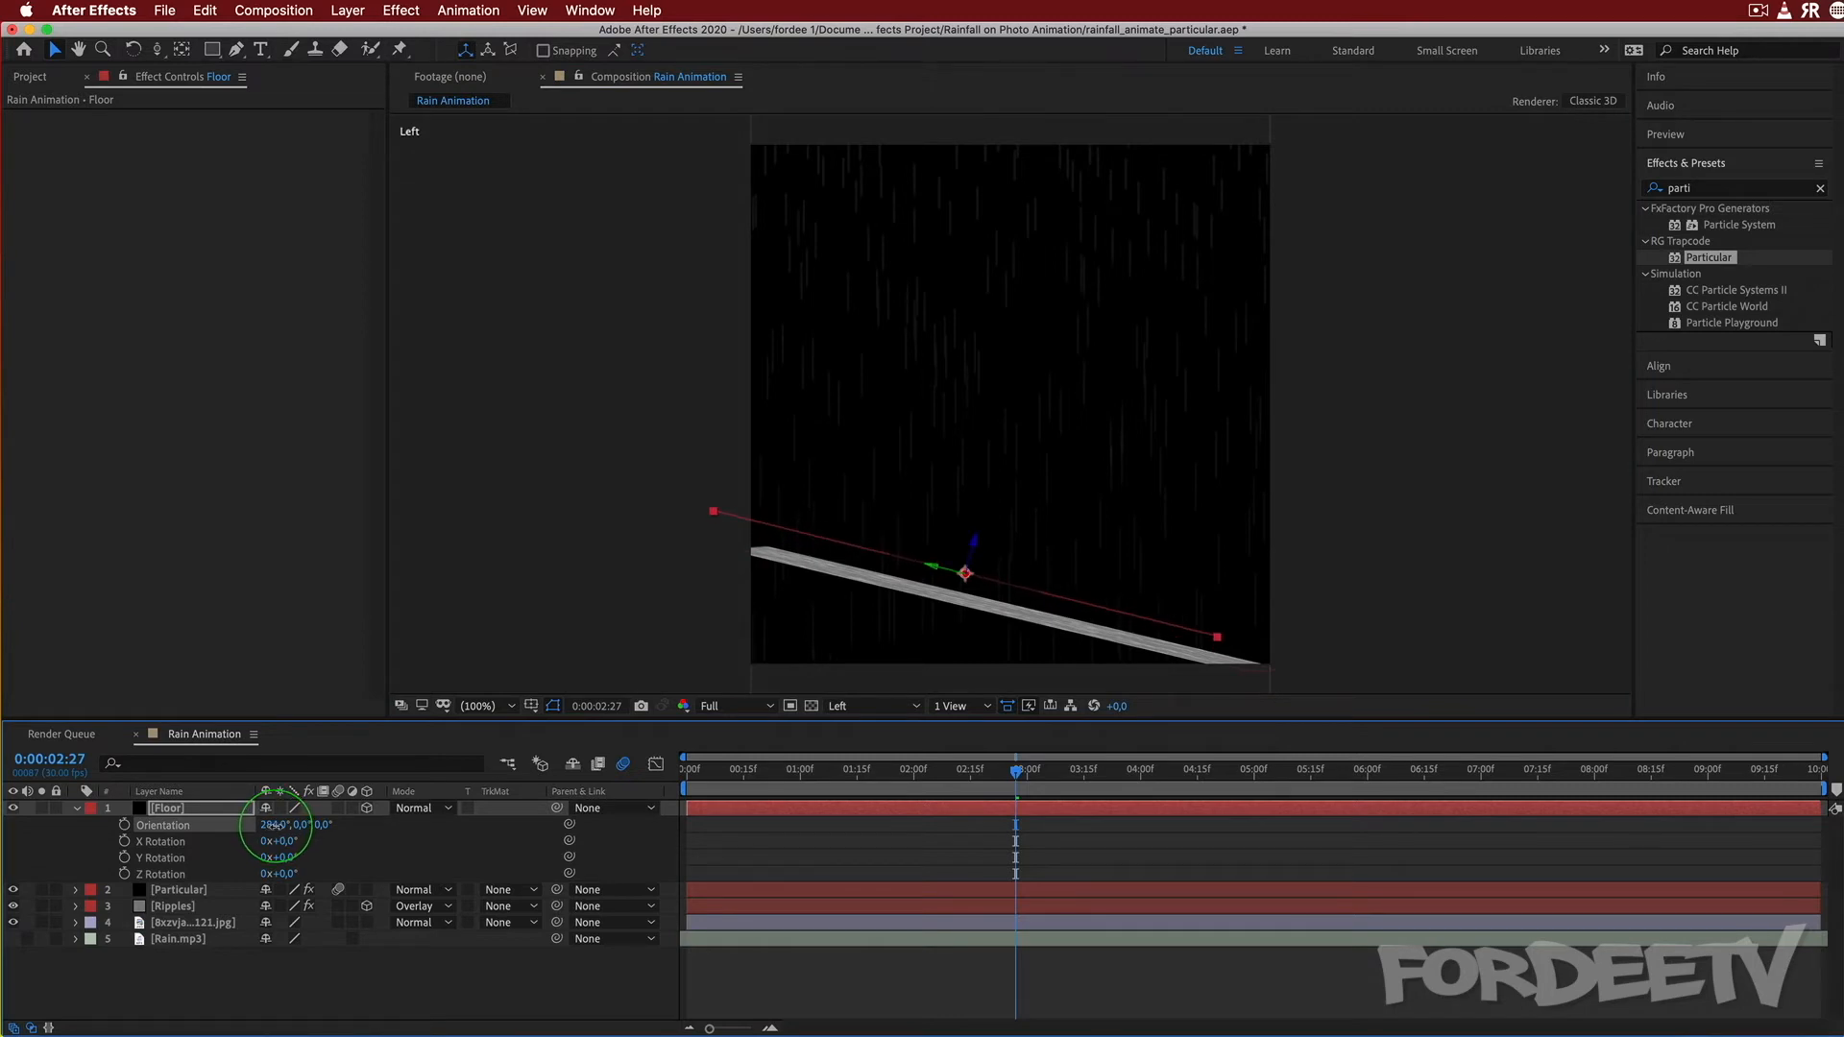
pyautogui.click(931, 570)
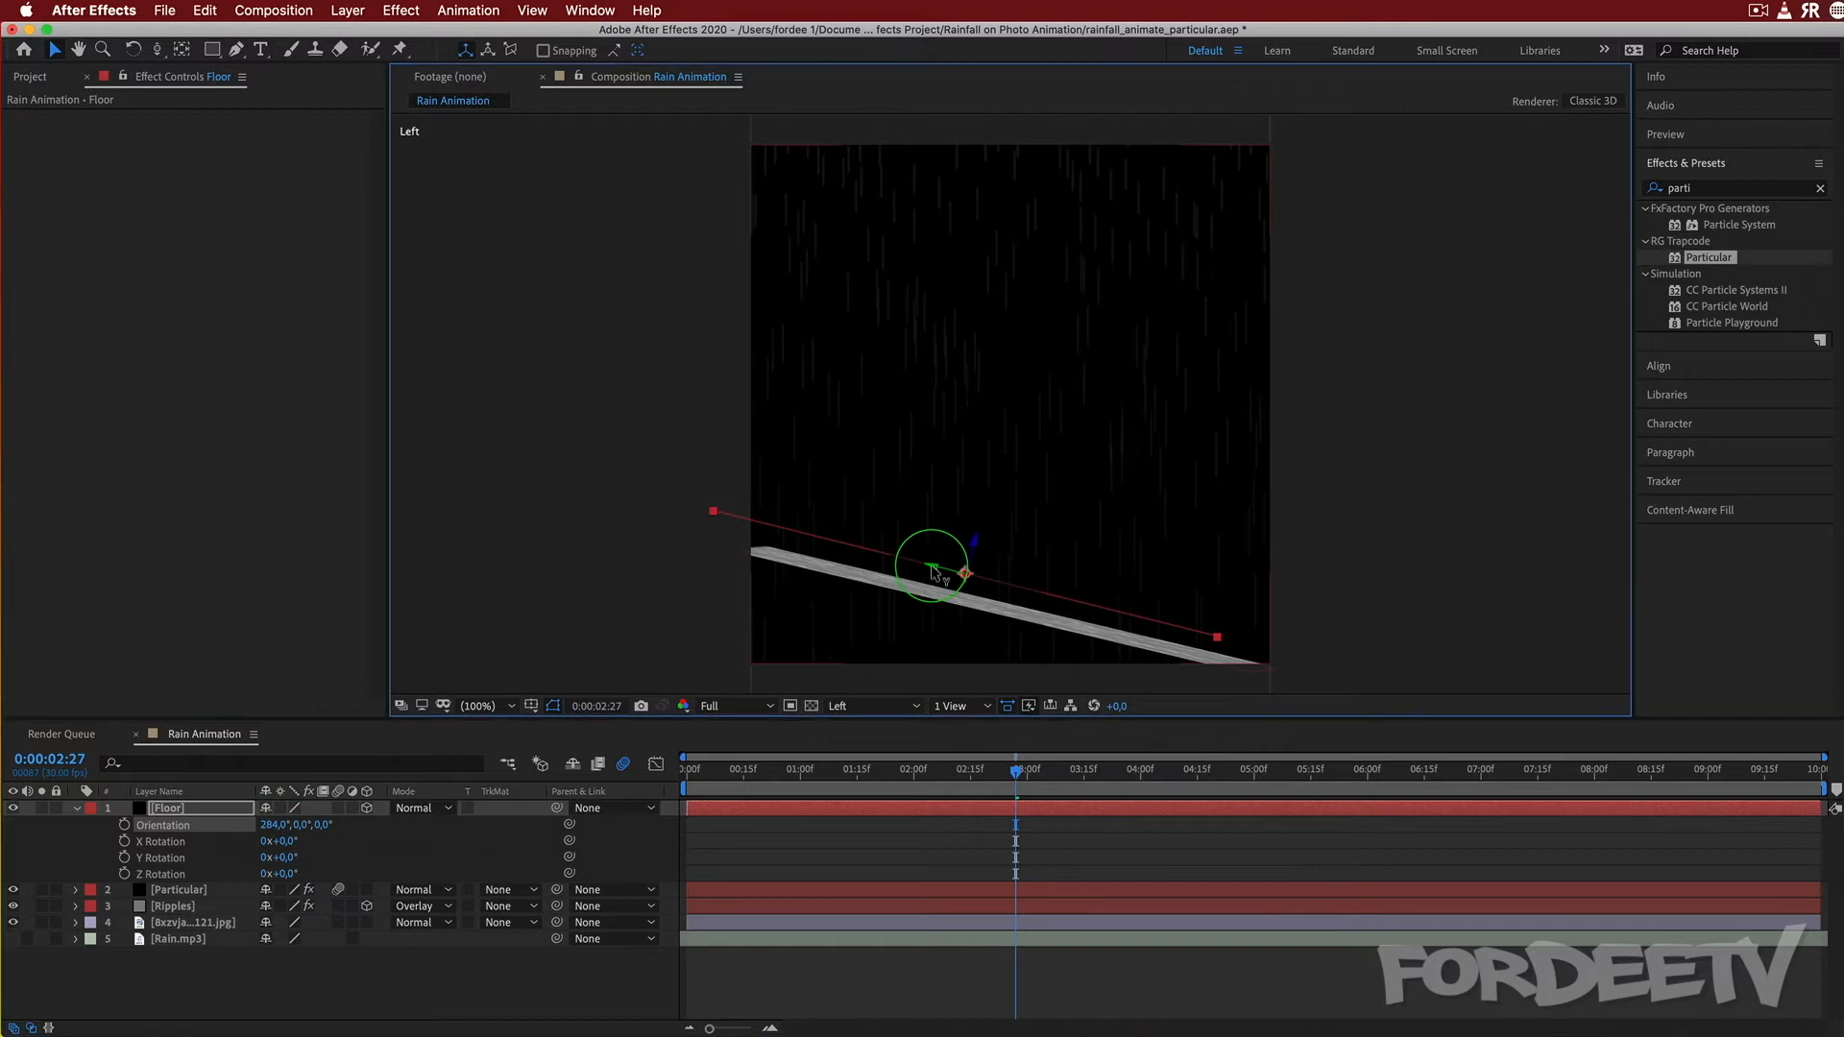
pyautogui.moveTo(933, 570); pyautogui.dragTo(974, 592)
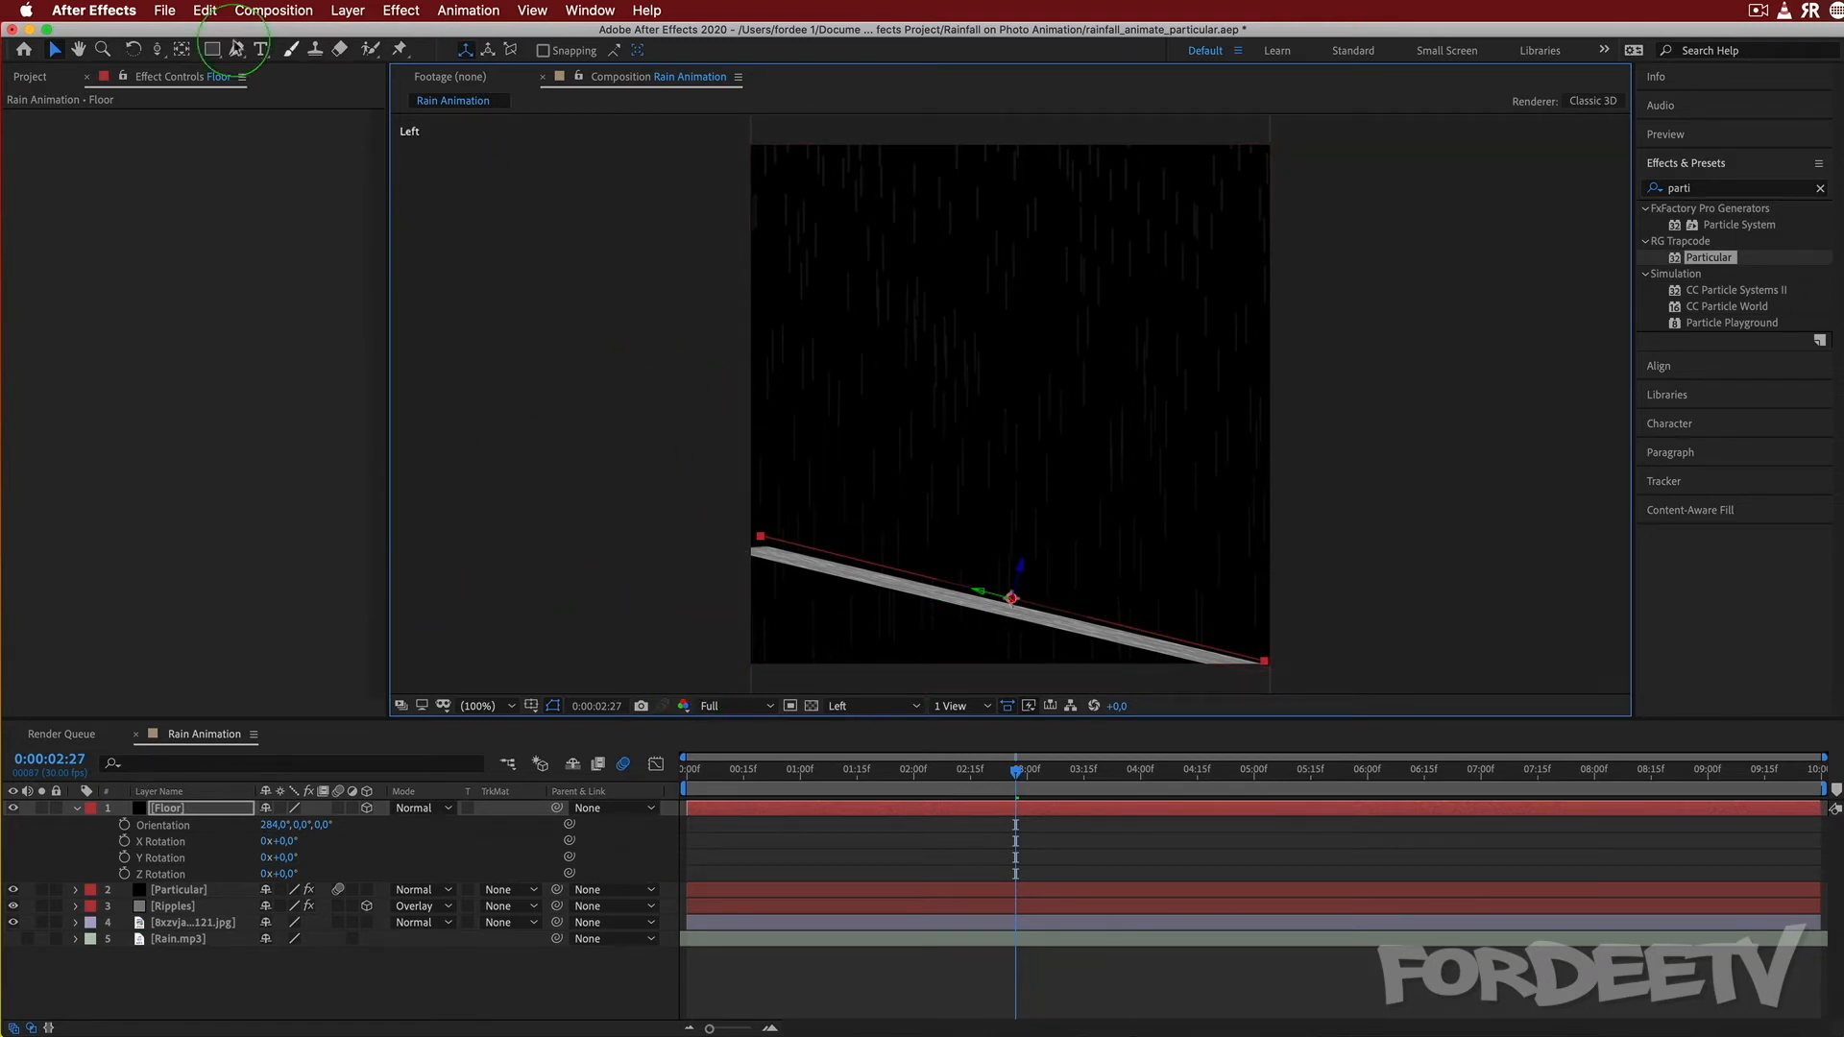
# Return the composition to the Active Camera view and hide the Floor layer.
pyautogui.click(855, 708)
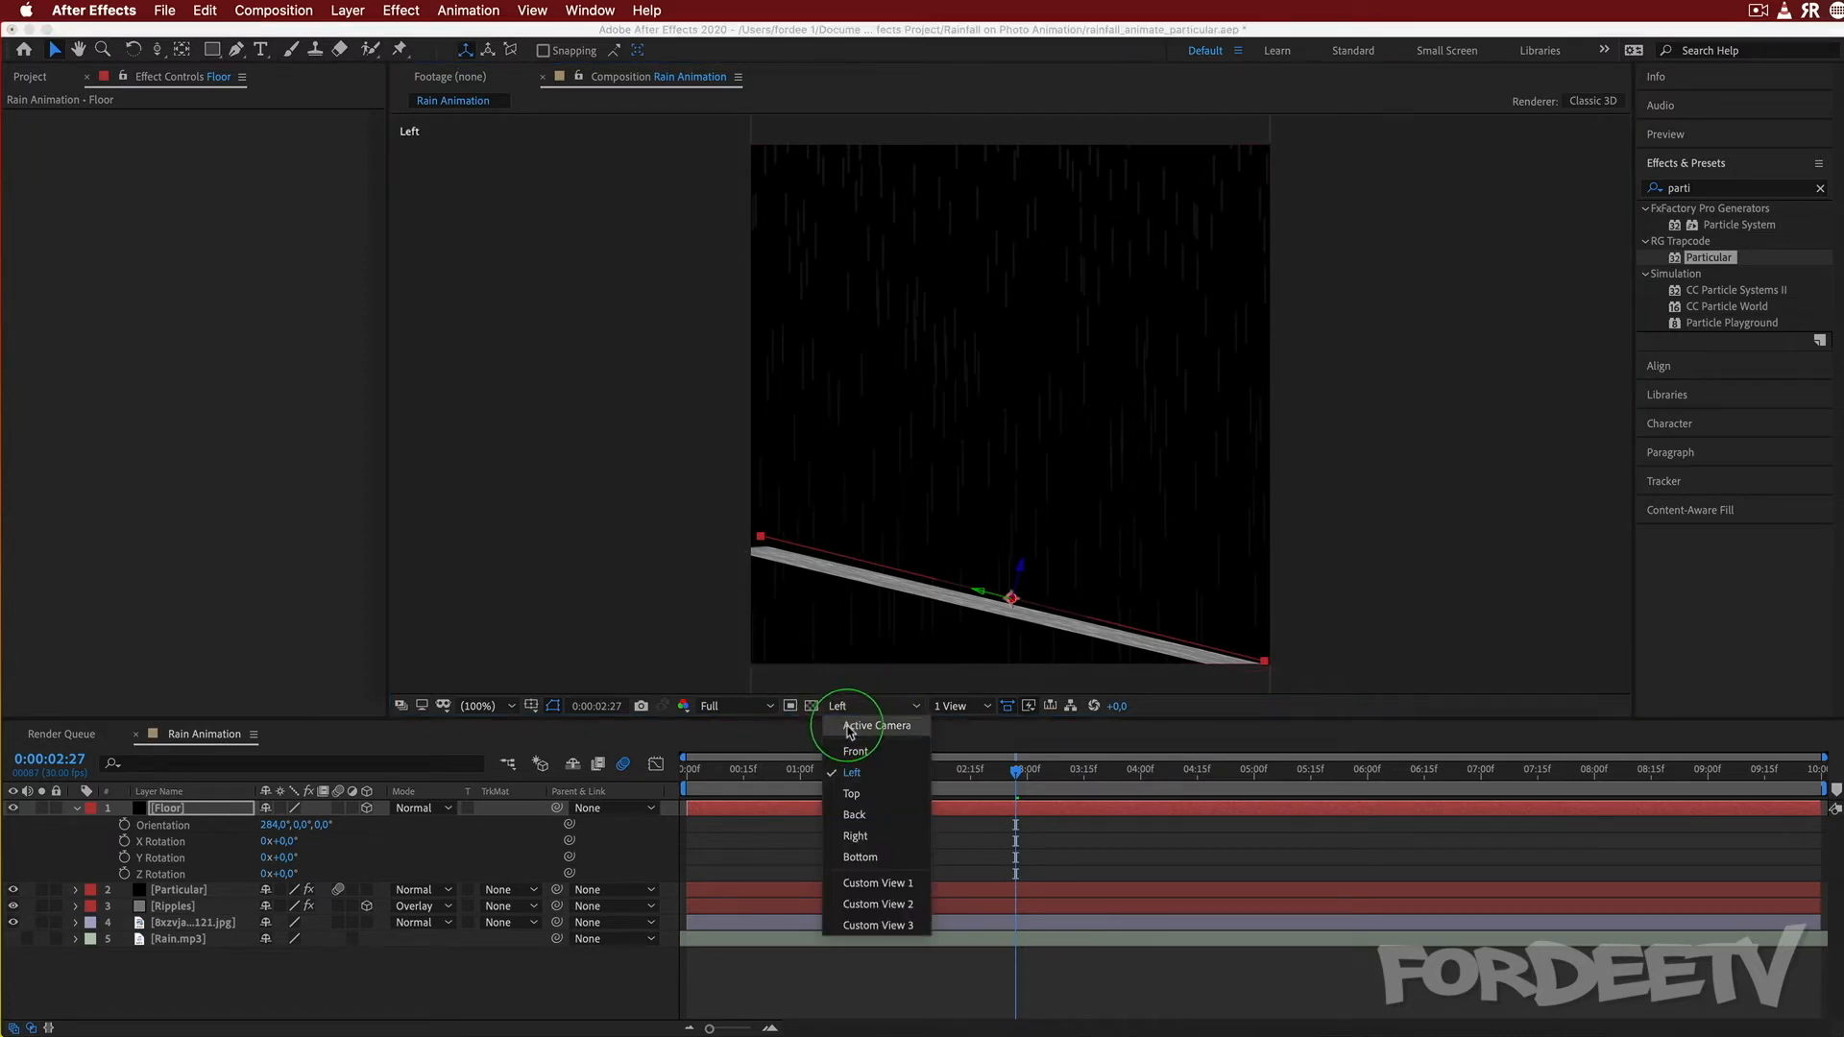
pyautogui.click(849, 728)
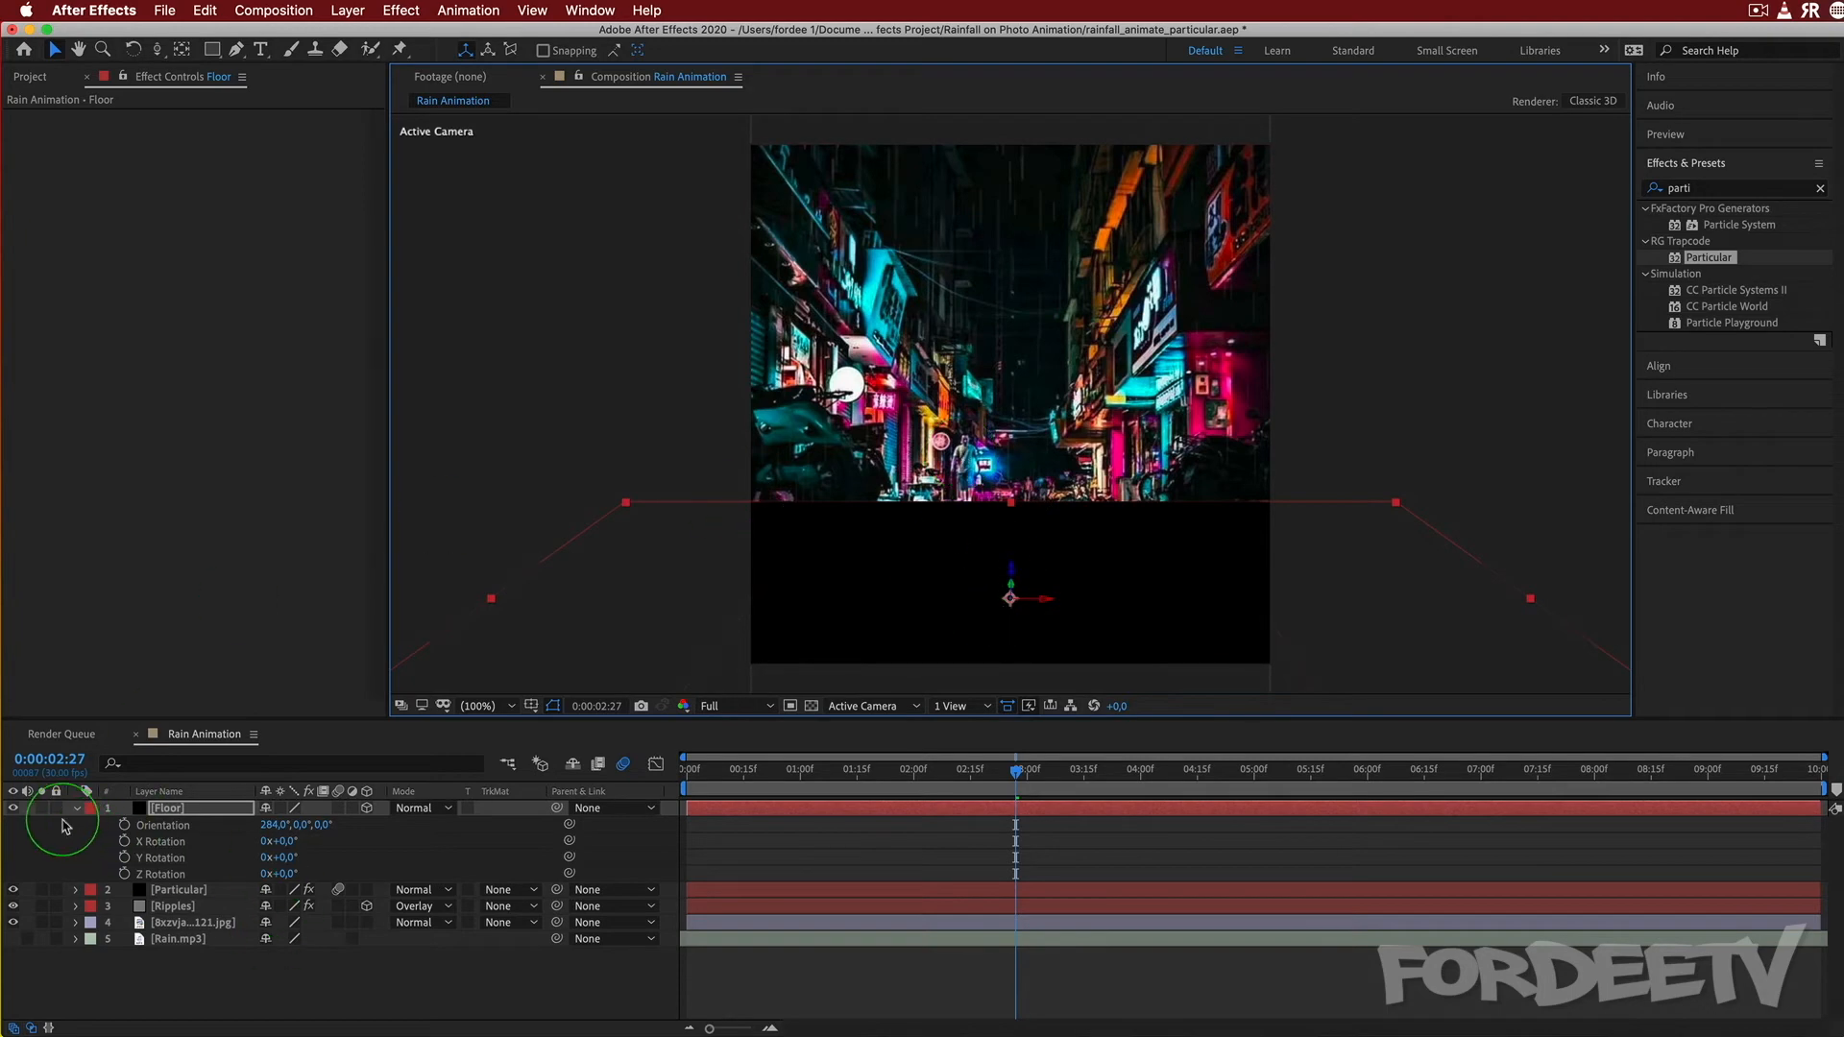
pyautogui.click(13, 808)
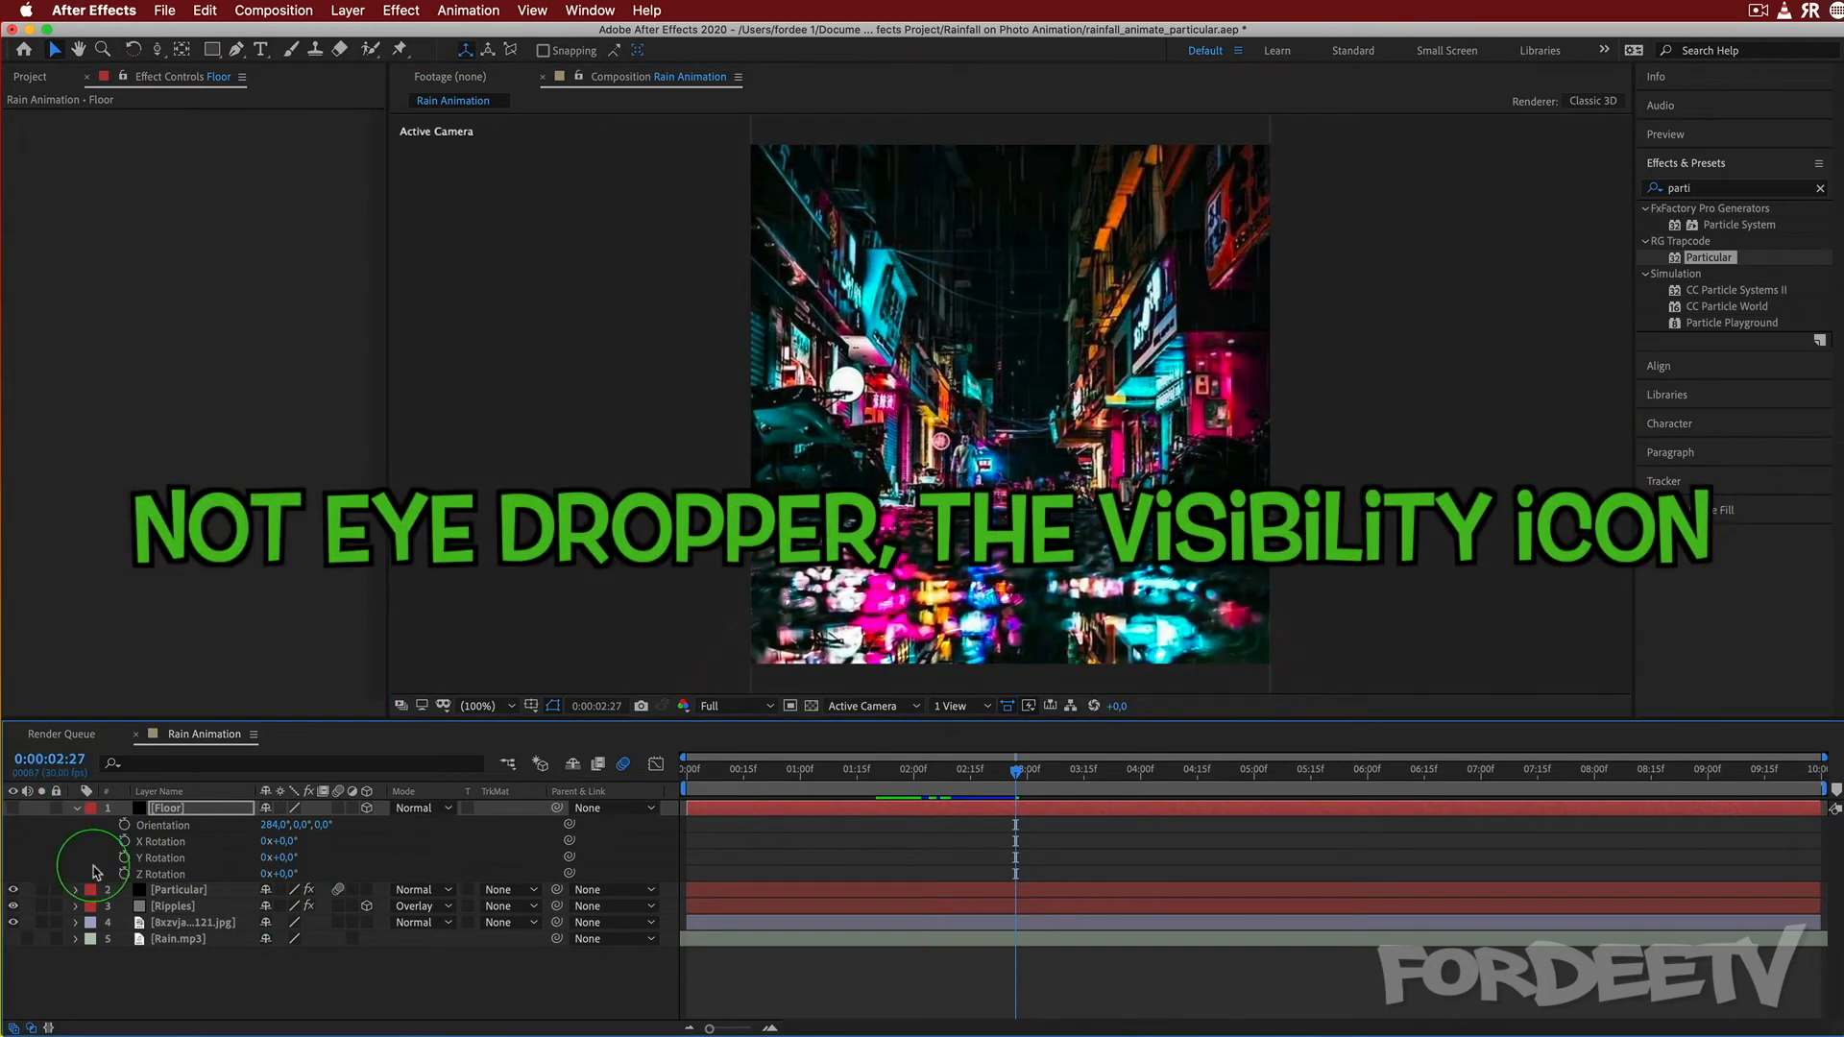
# Set the Particular layer's Physics Model to Bounce.
pyautogui.click(171, 891)
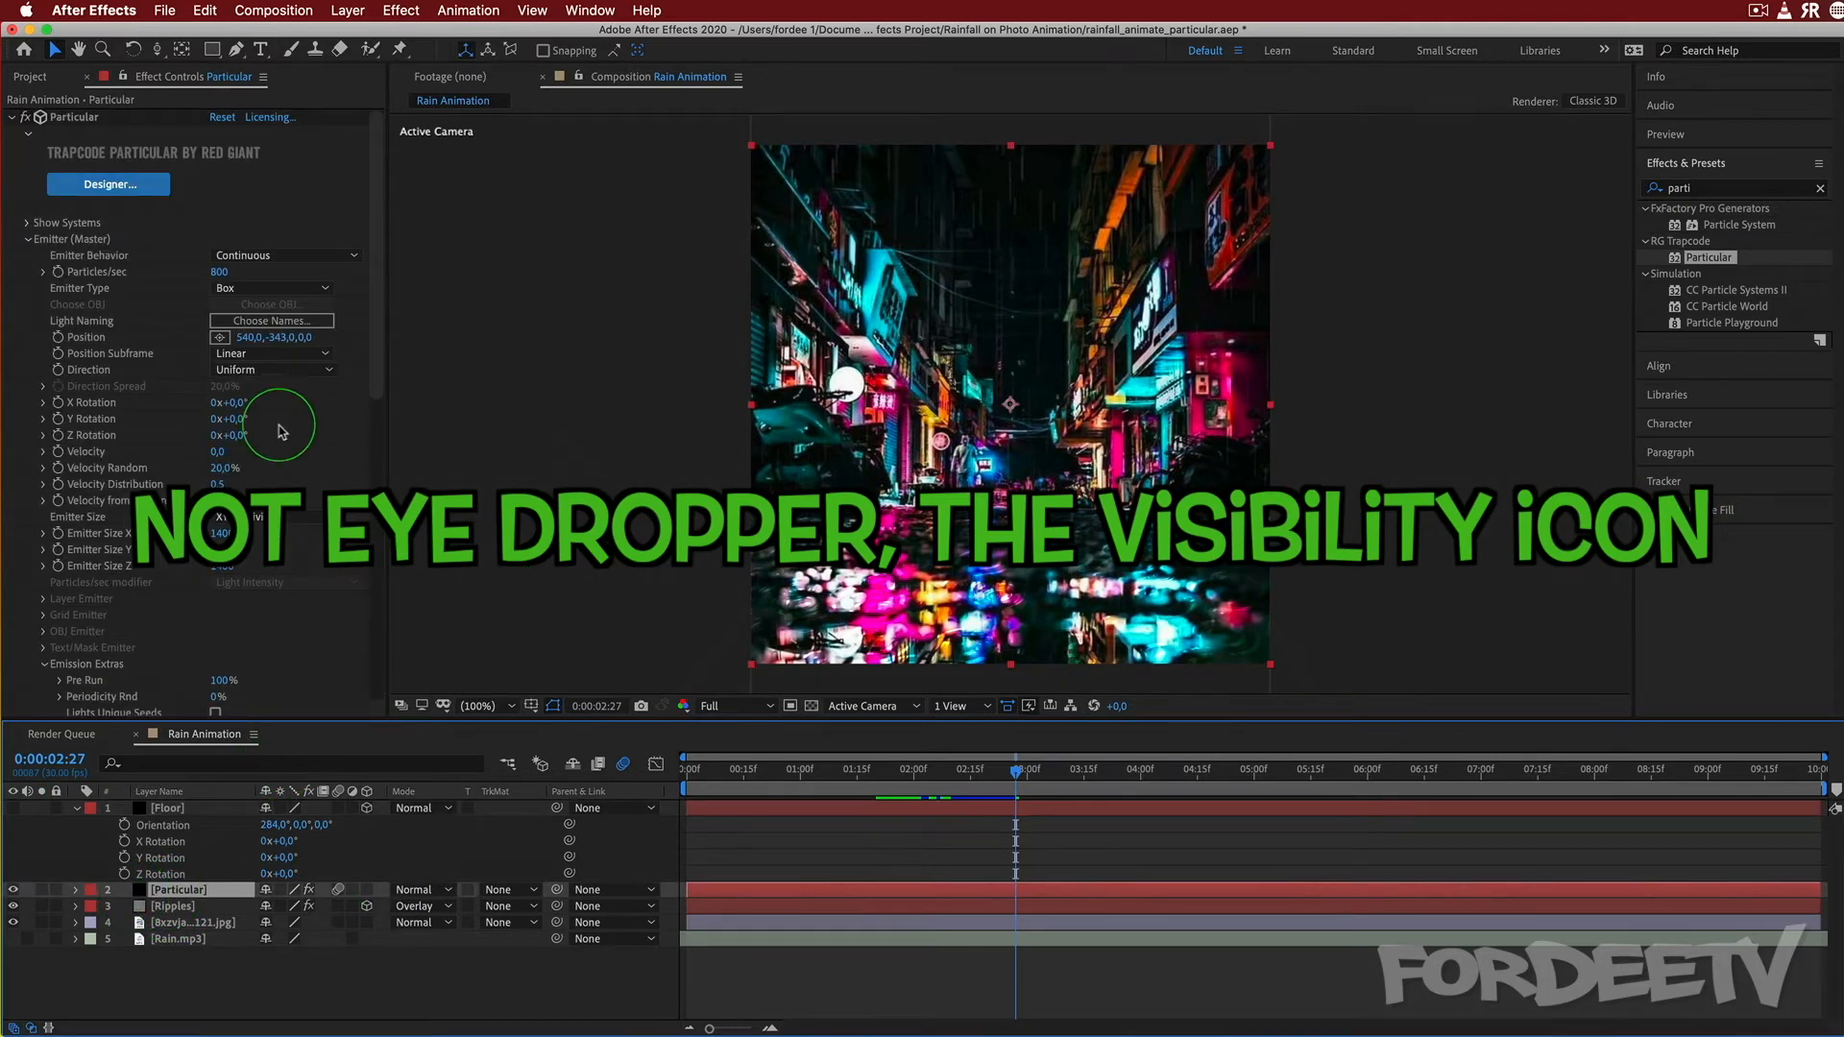
pyautogui.moveTo(375, 351); pyautogui.dragTo(415, 332)
pyautogui.click(27, 239)
pyautogui.click(28, 256)
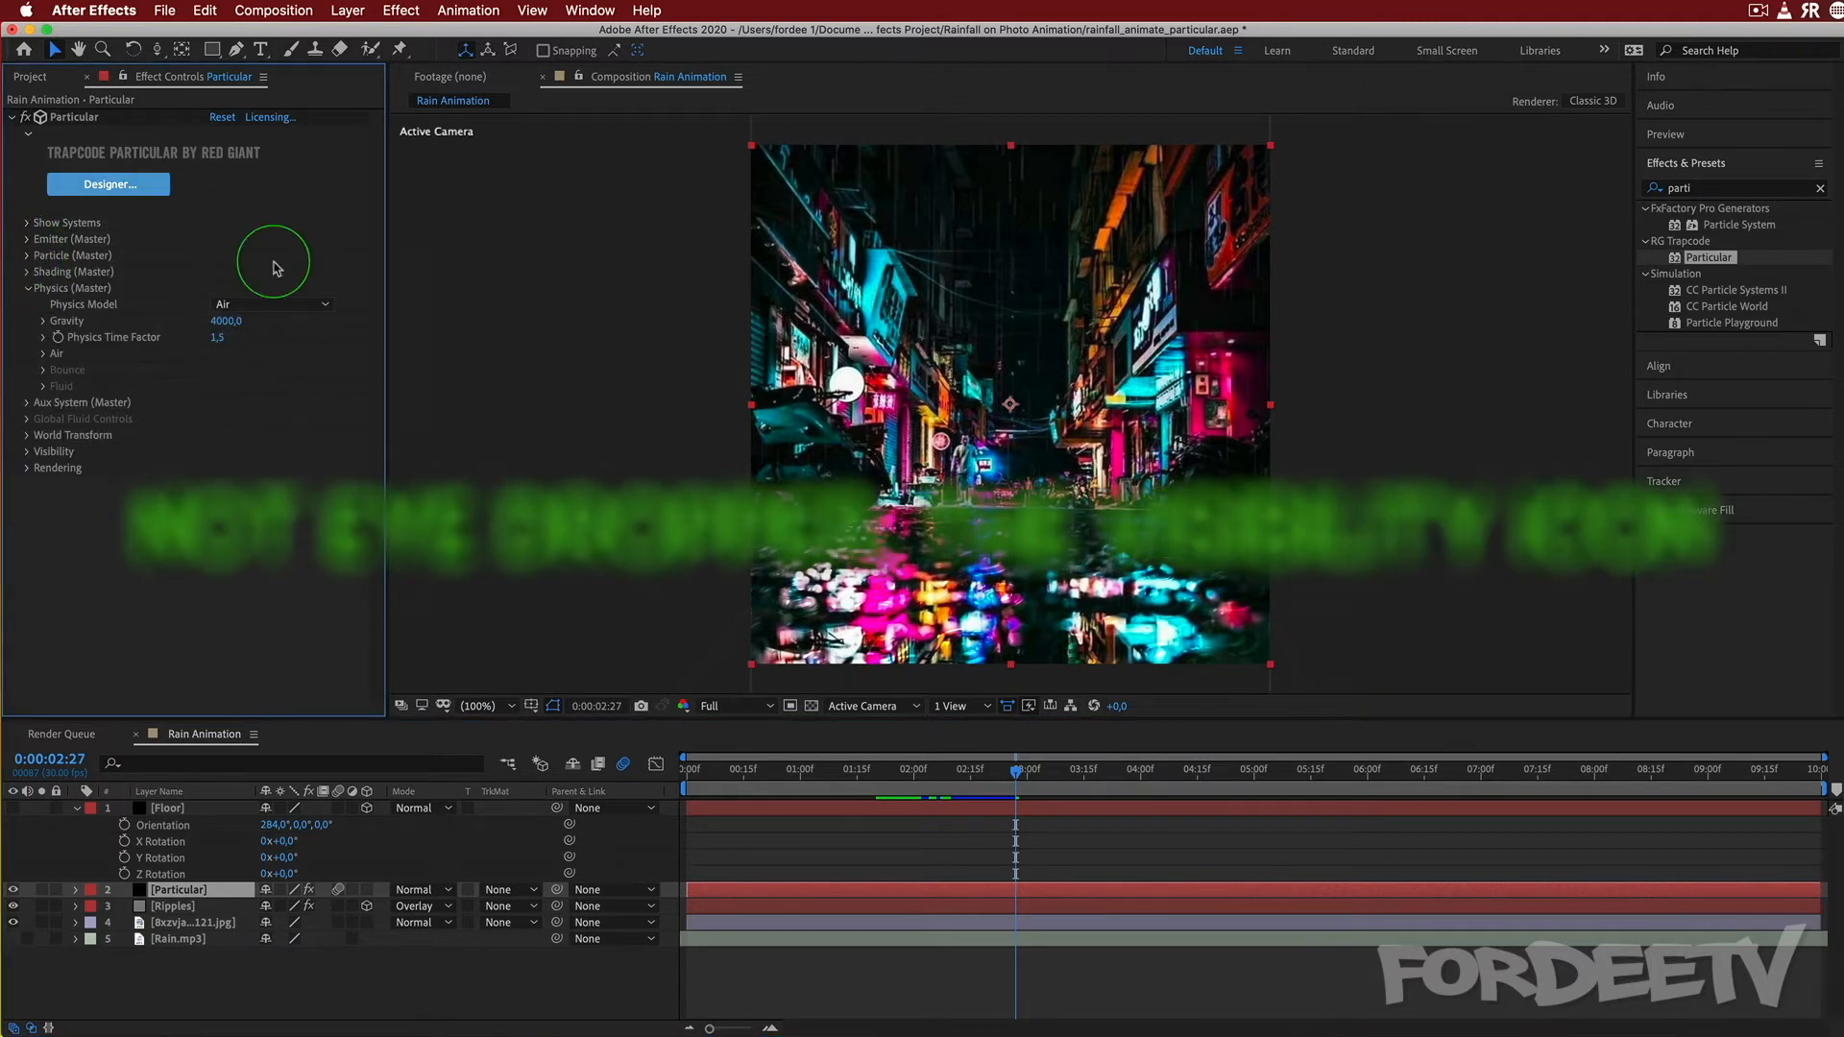
pyautogui.click(223, 312)
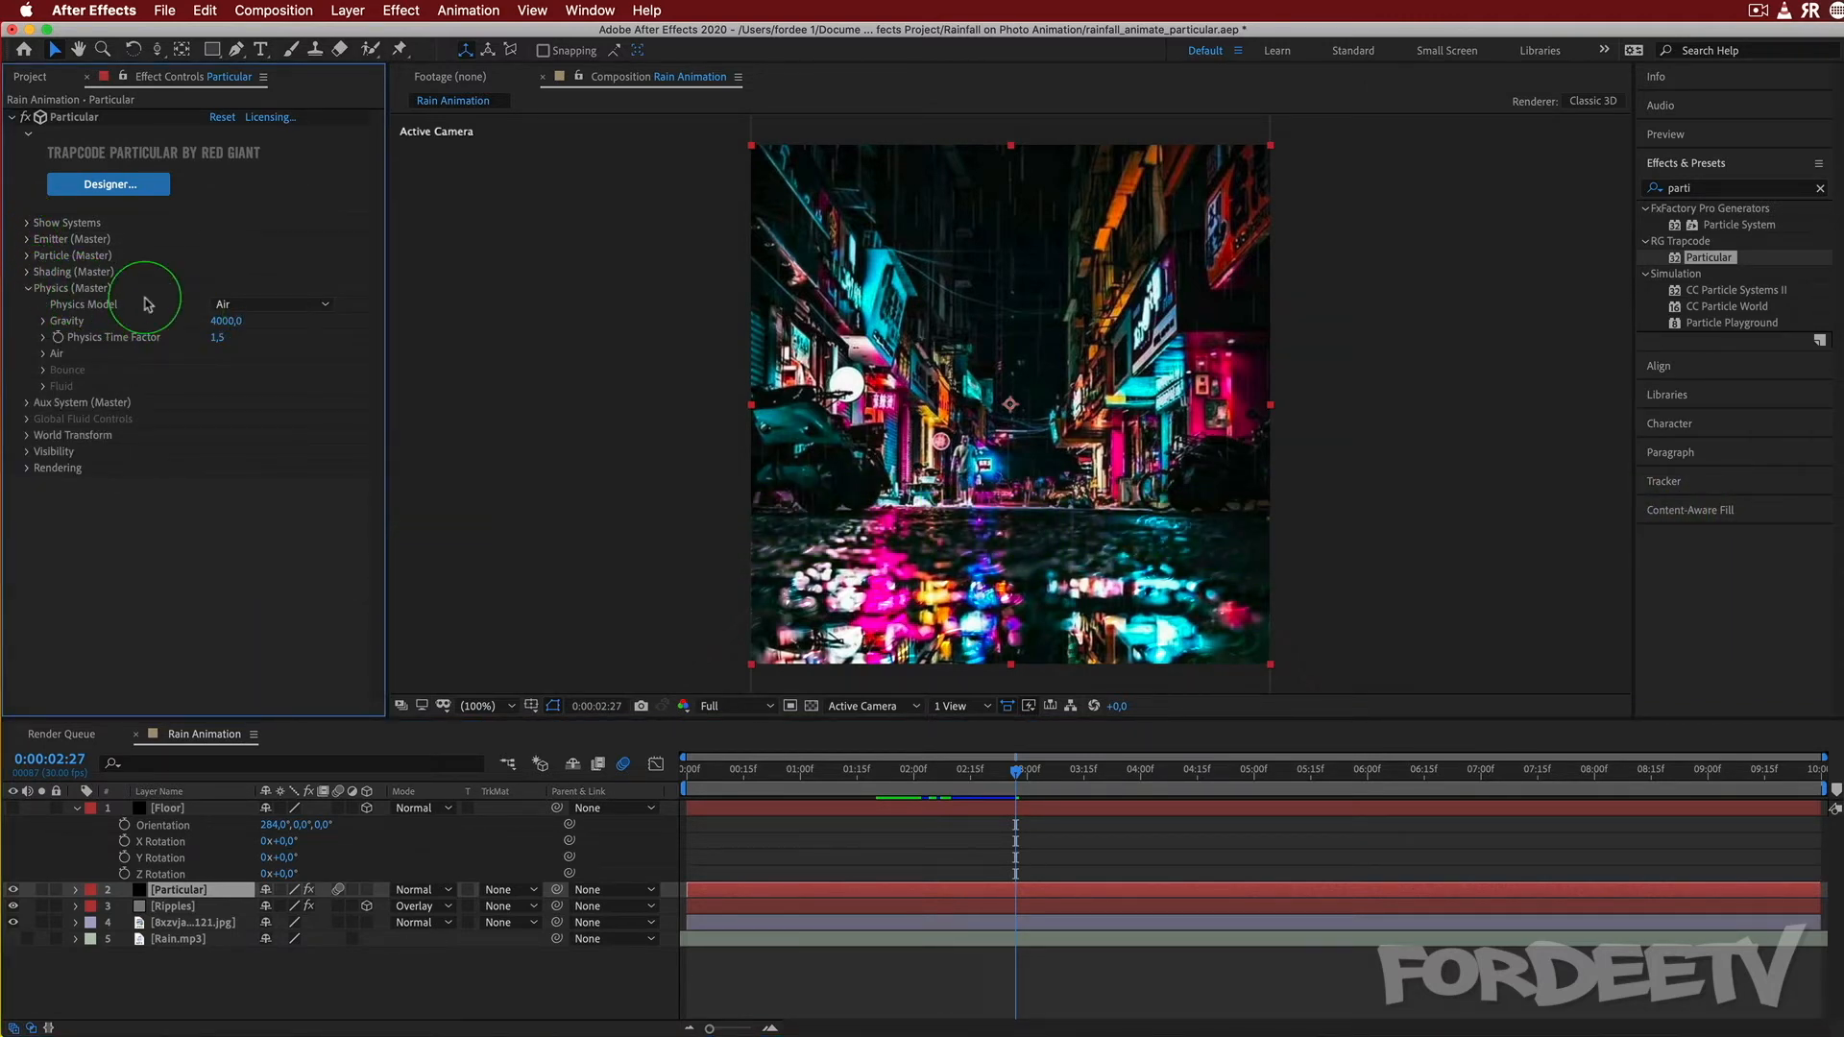
pyautogui.click(273, 304)
pyautogui.click(262, 334)
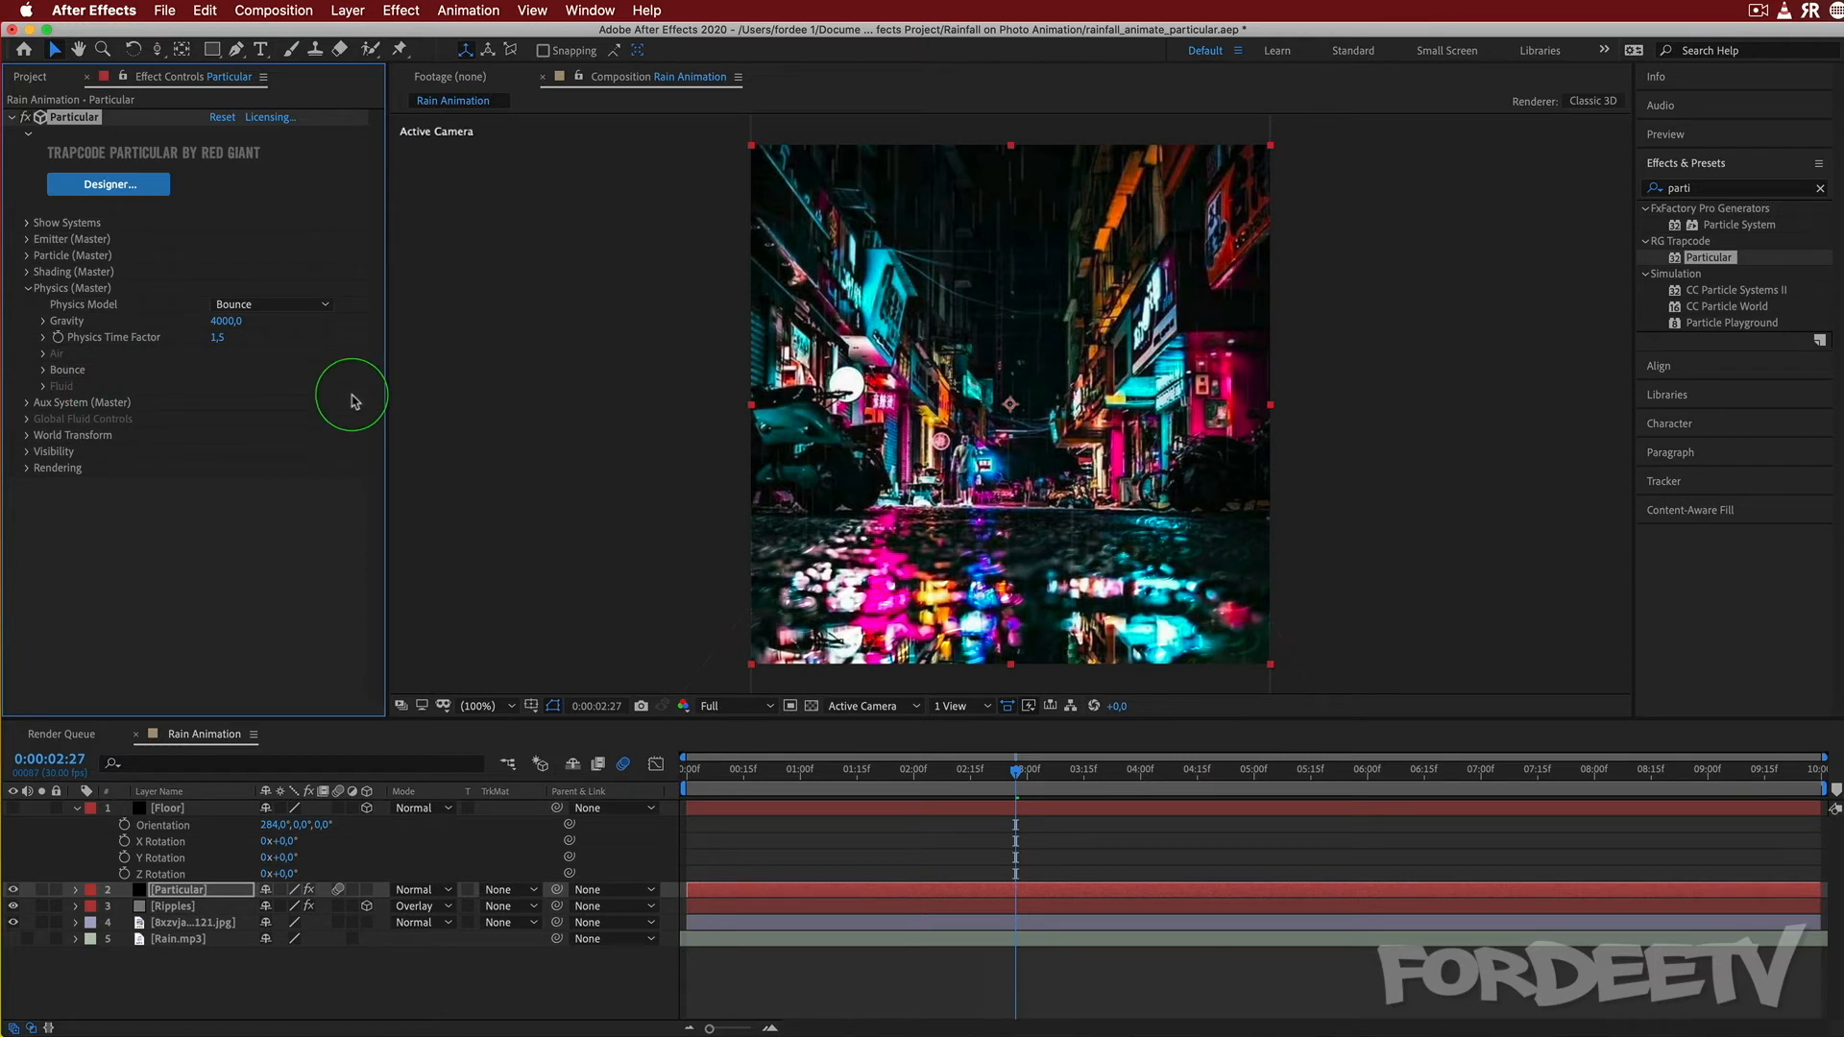
# Assign the Floor solid as the Bounce floor layer, keeping Floor Mode at Infinite Plane.
pyautogui.click(44, 370)
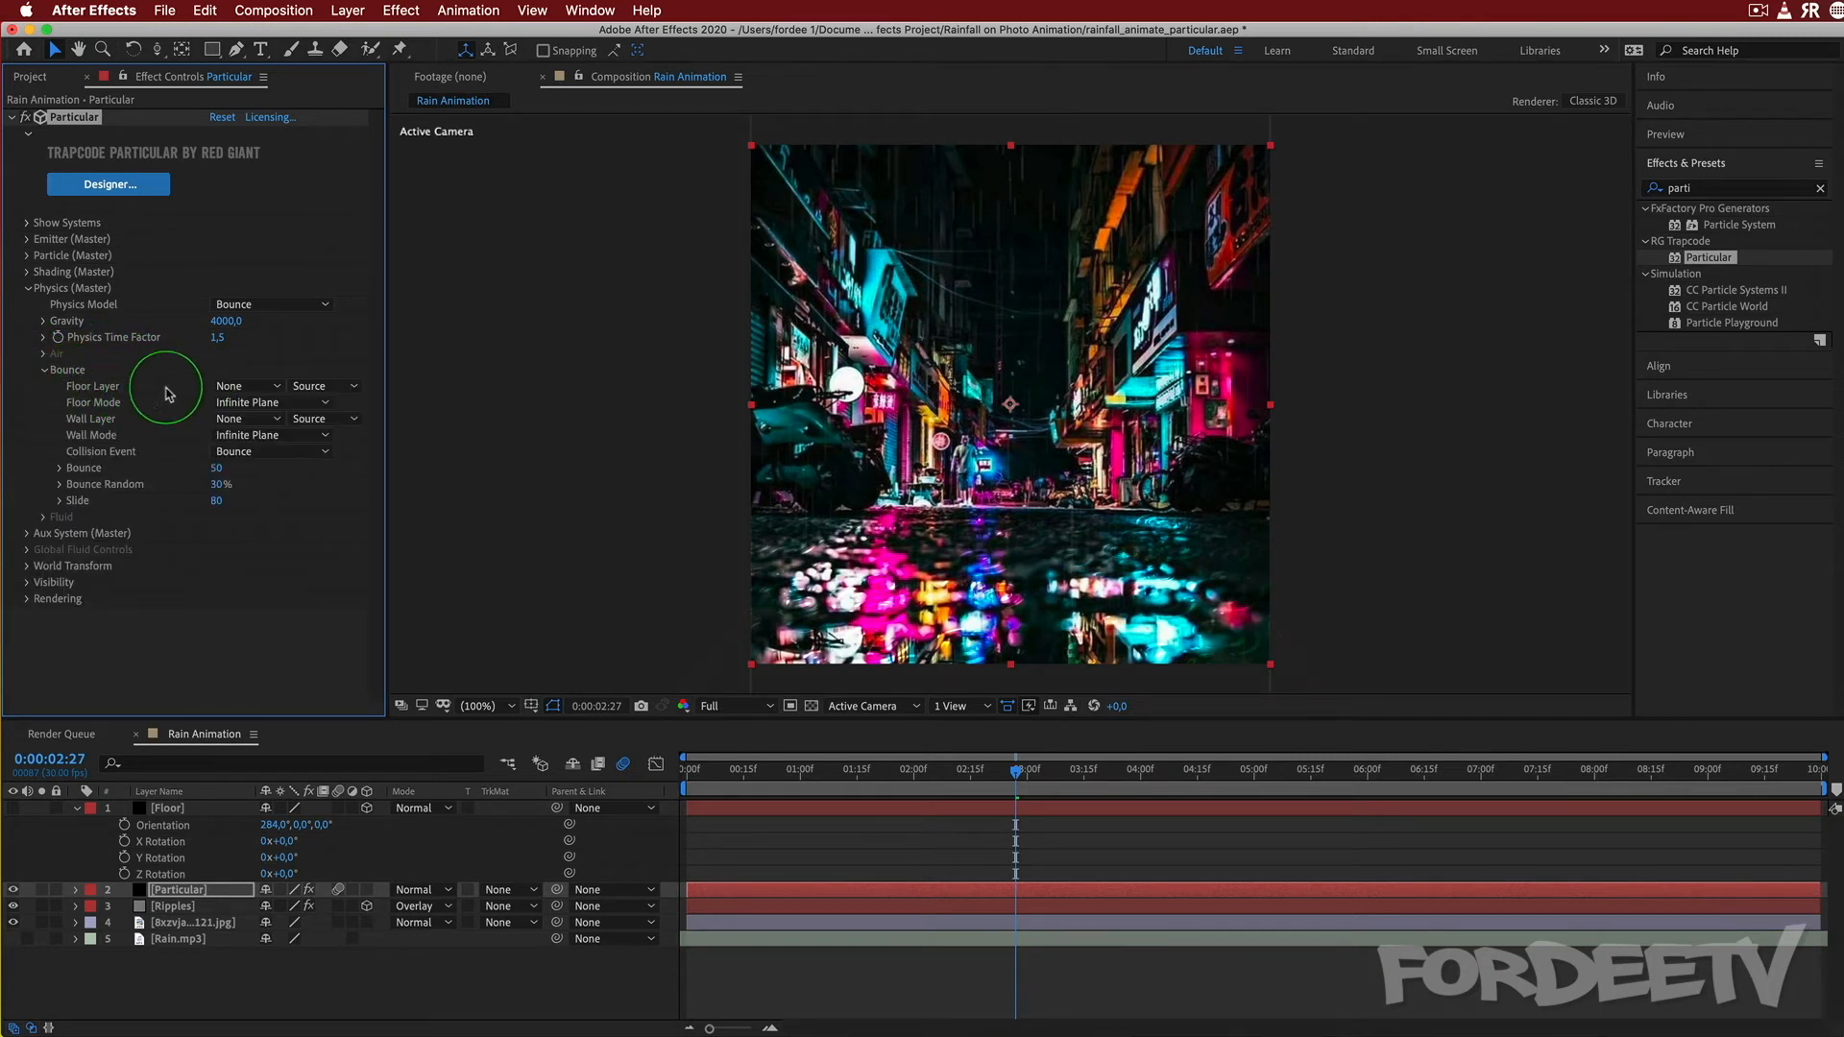
pyautogui.click(246, 387)
pyautogui.click(251, 433)
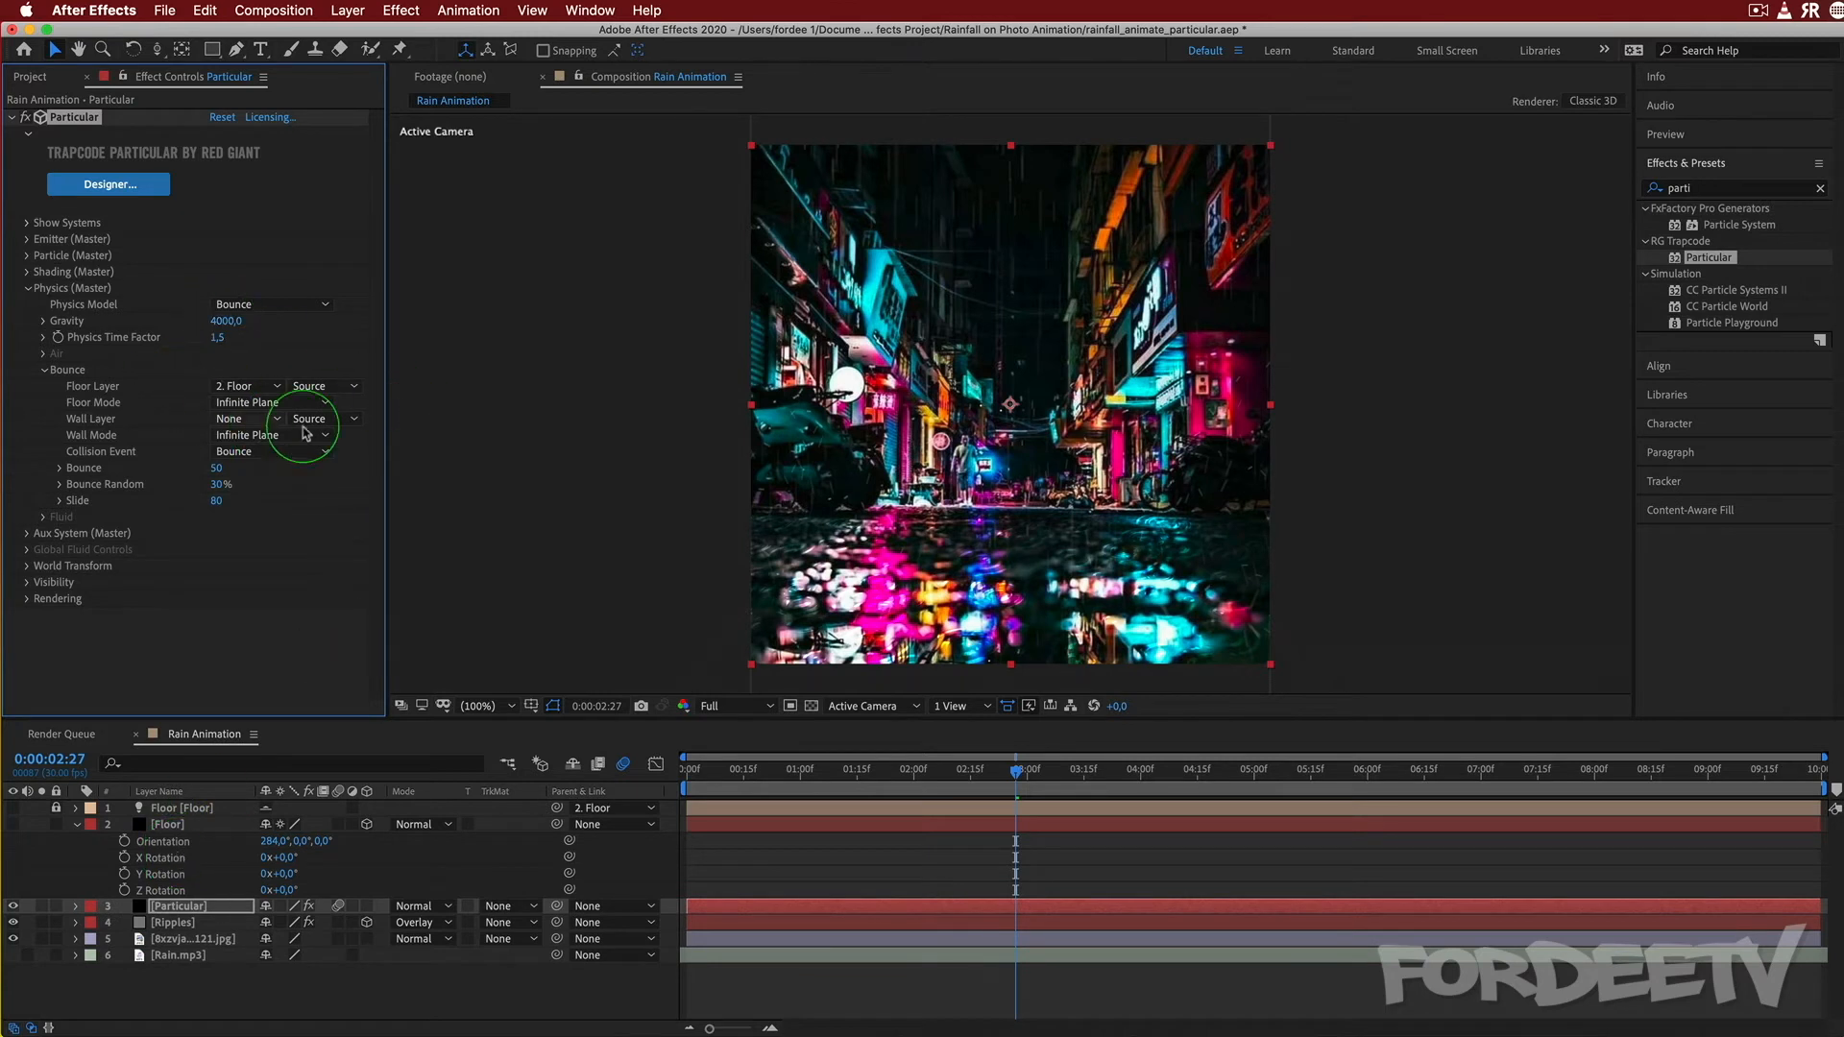
pyautogui.click(248, 403)
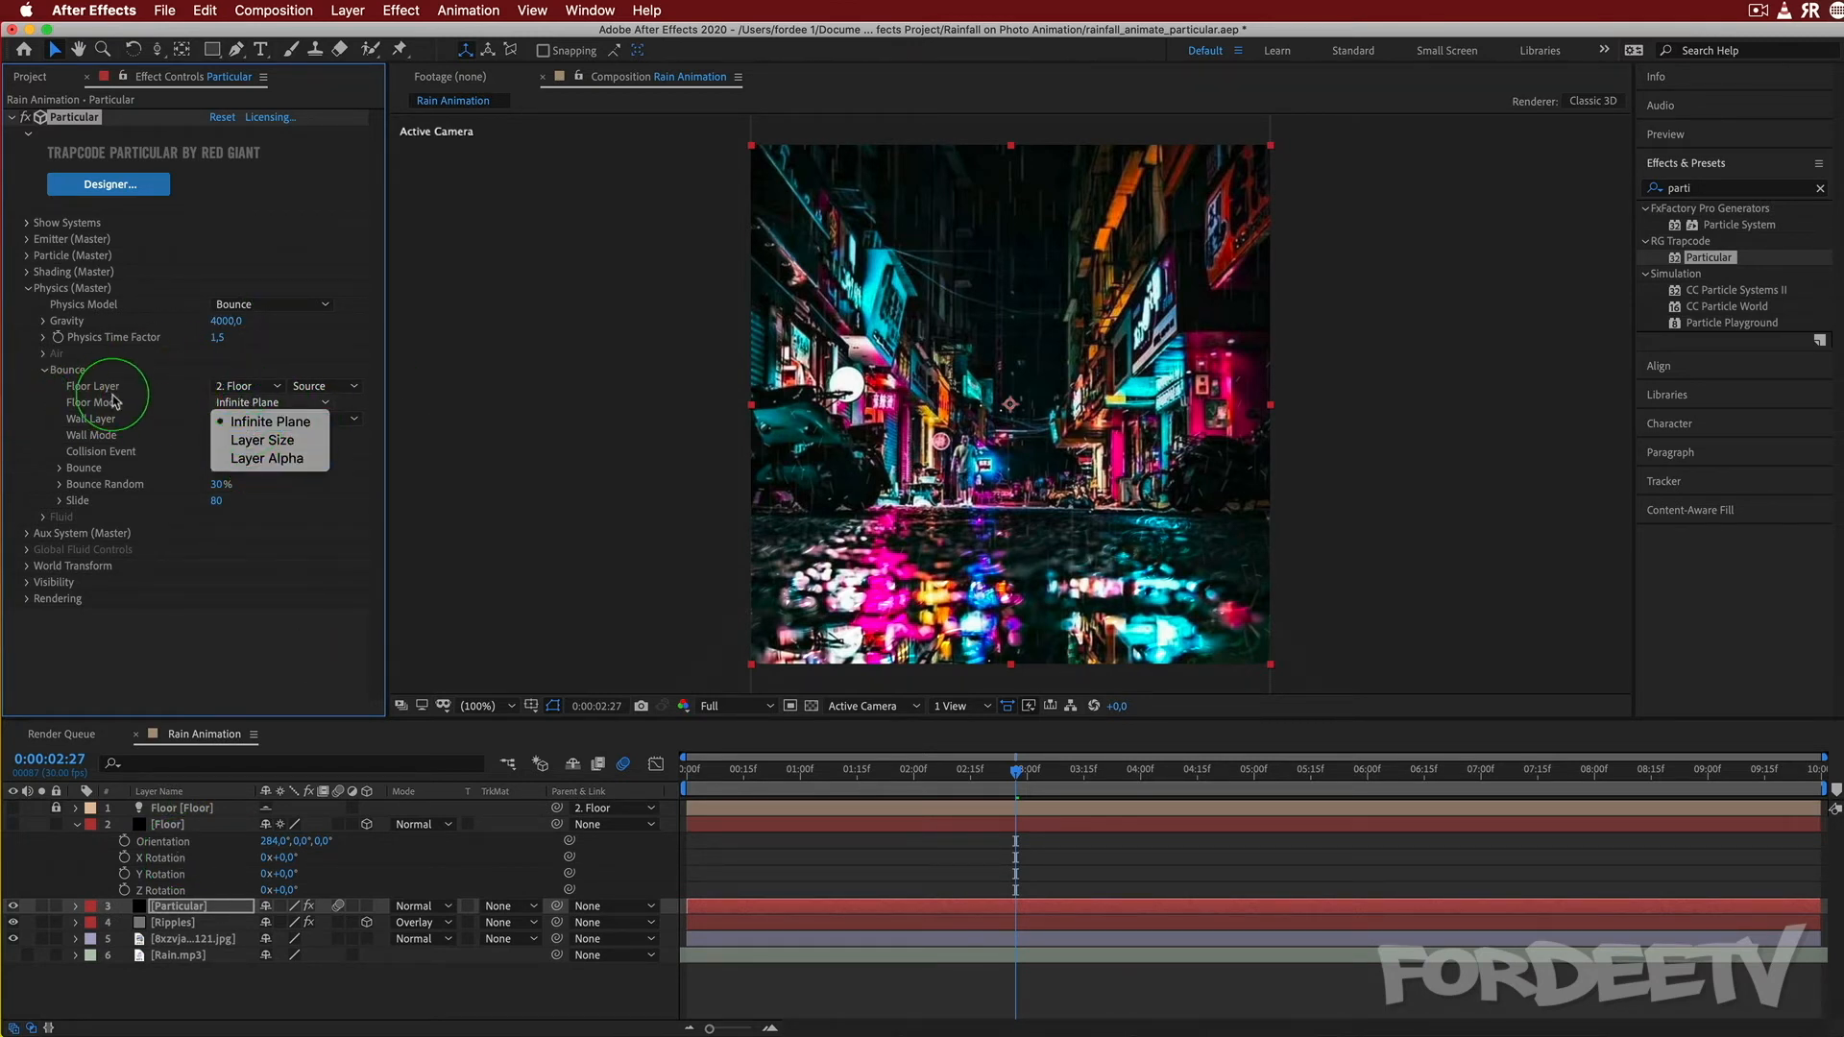
pyautogui.click(165, 406)
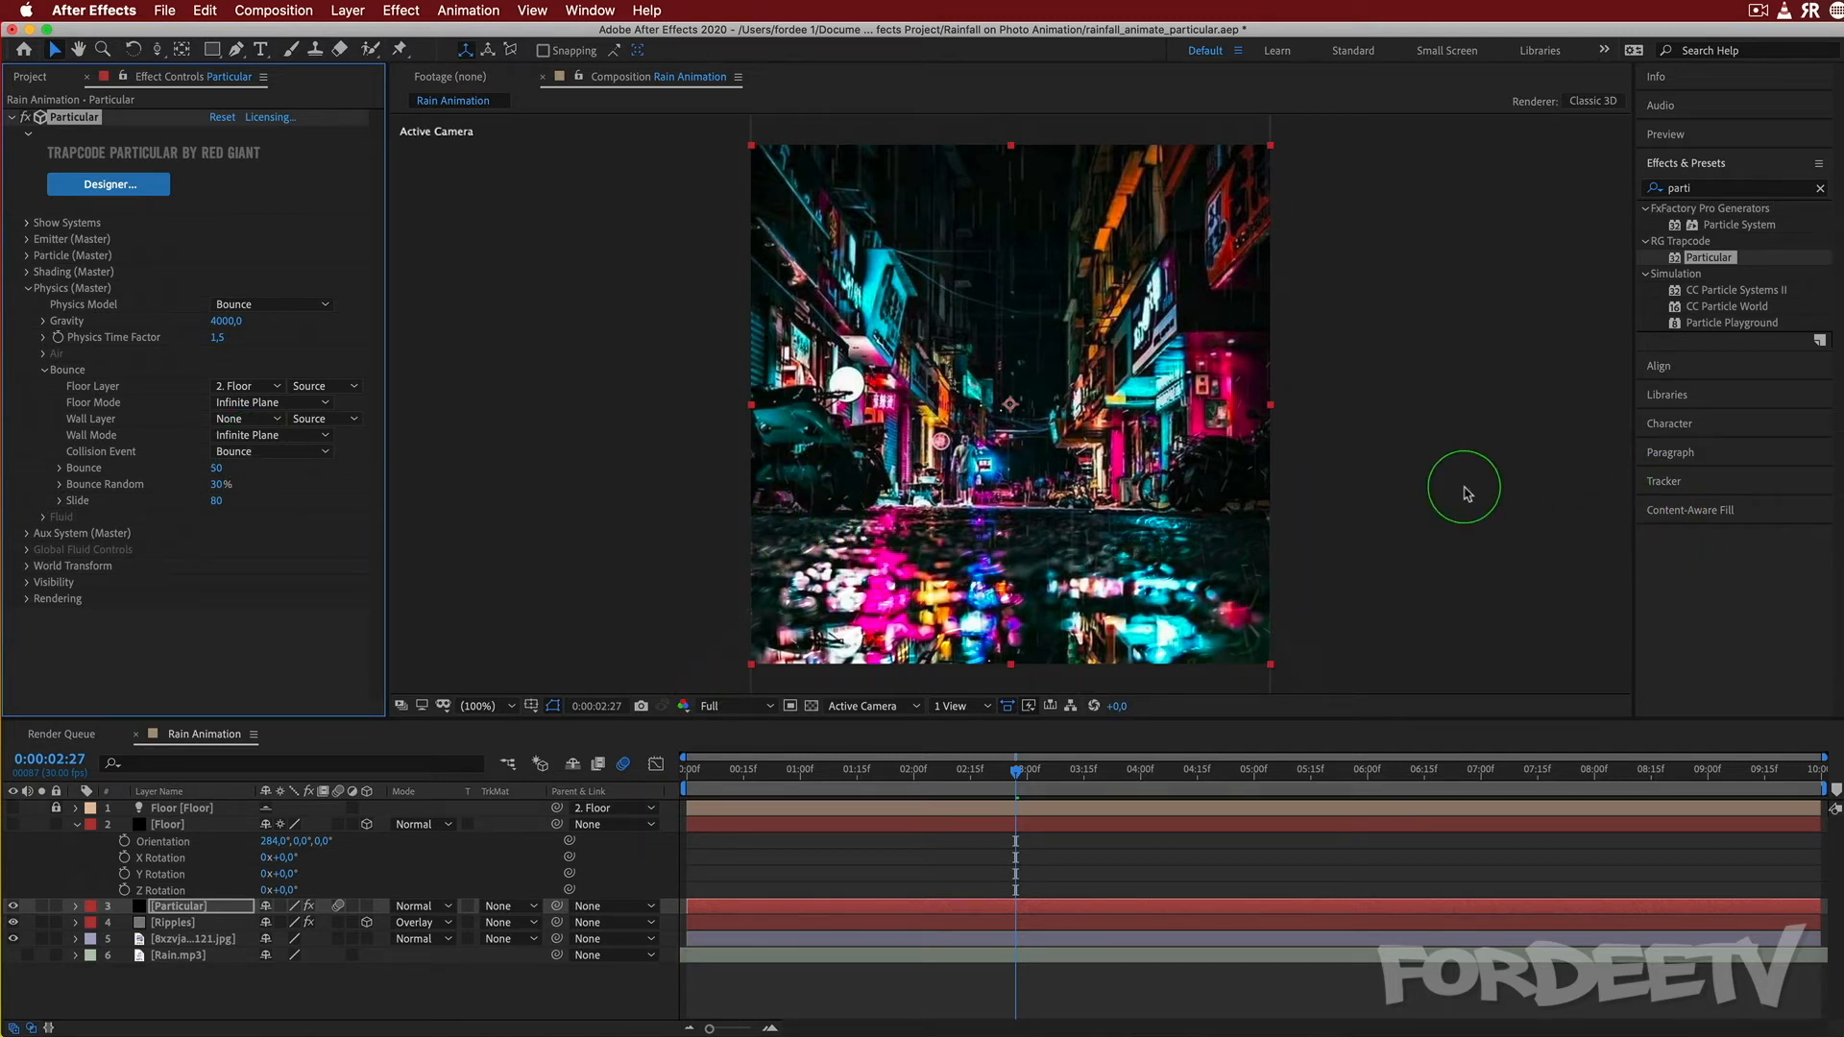
# Preview the bouncing raindrops on the Particular layer from the start of the composition.
pyautogui.click(173, 923)
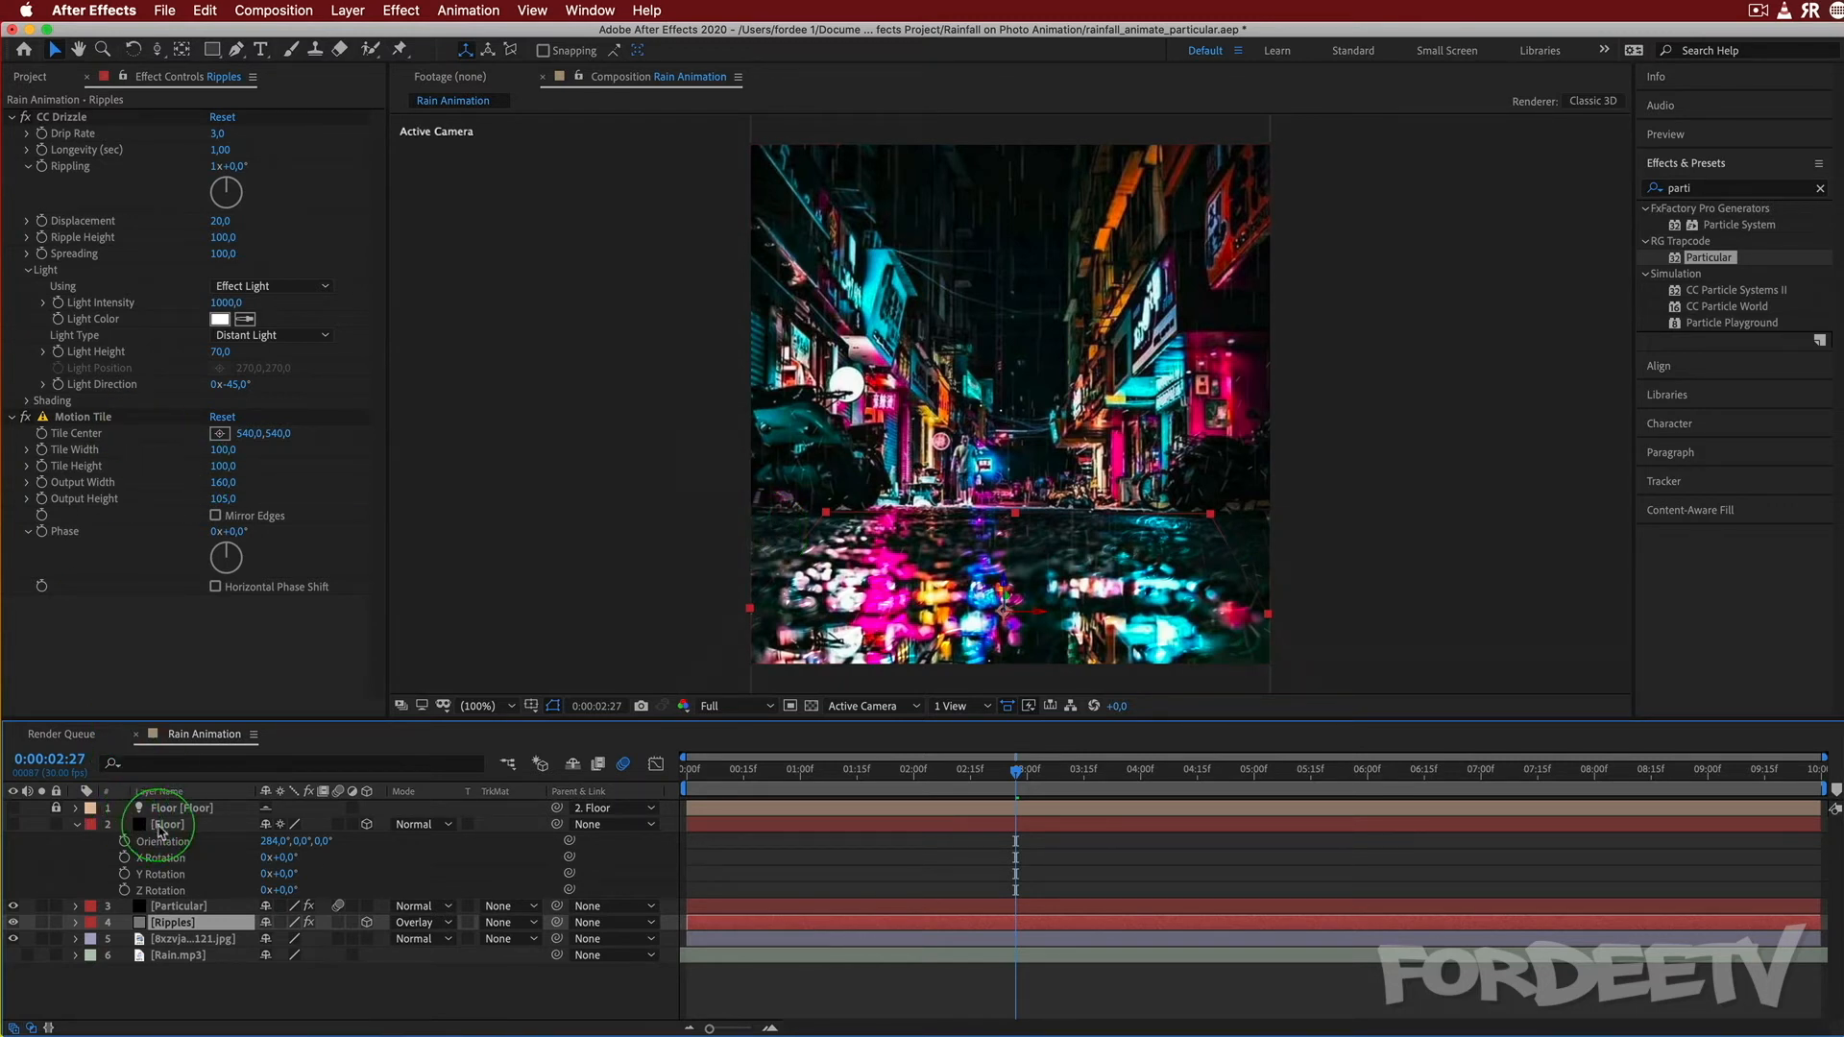
pyautogui.click(168, 825)
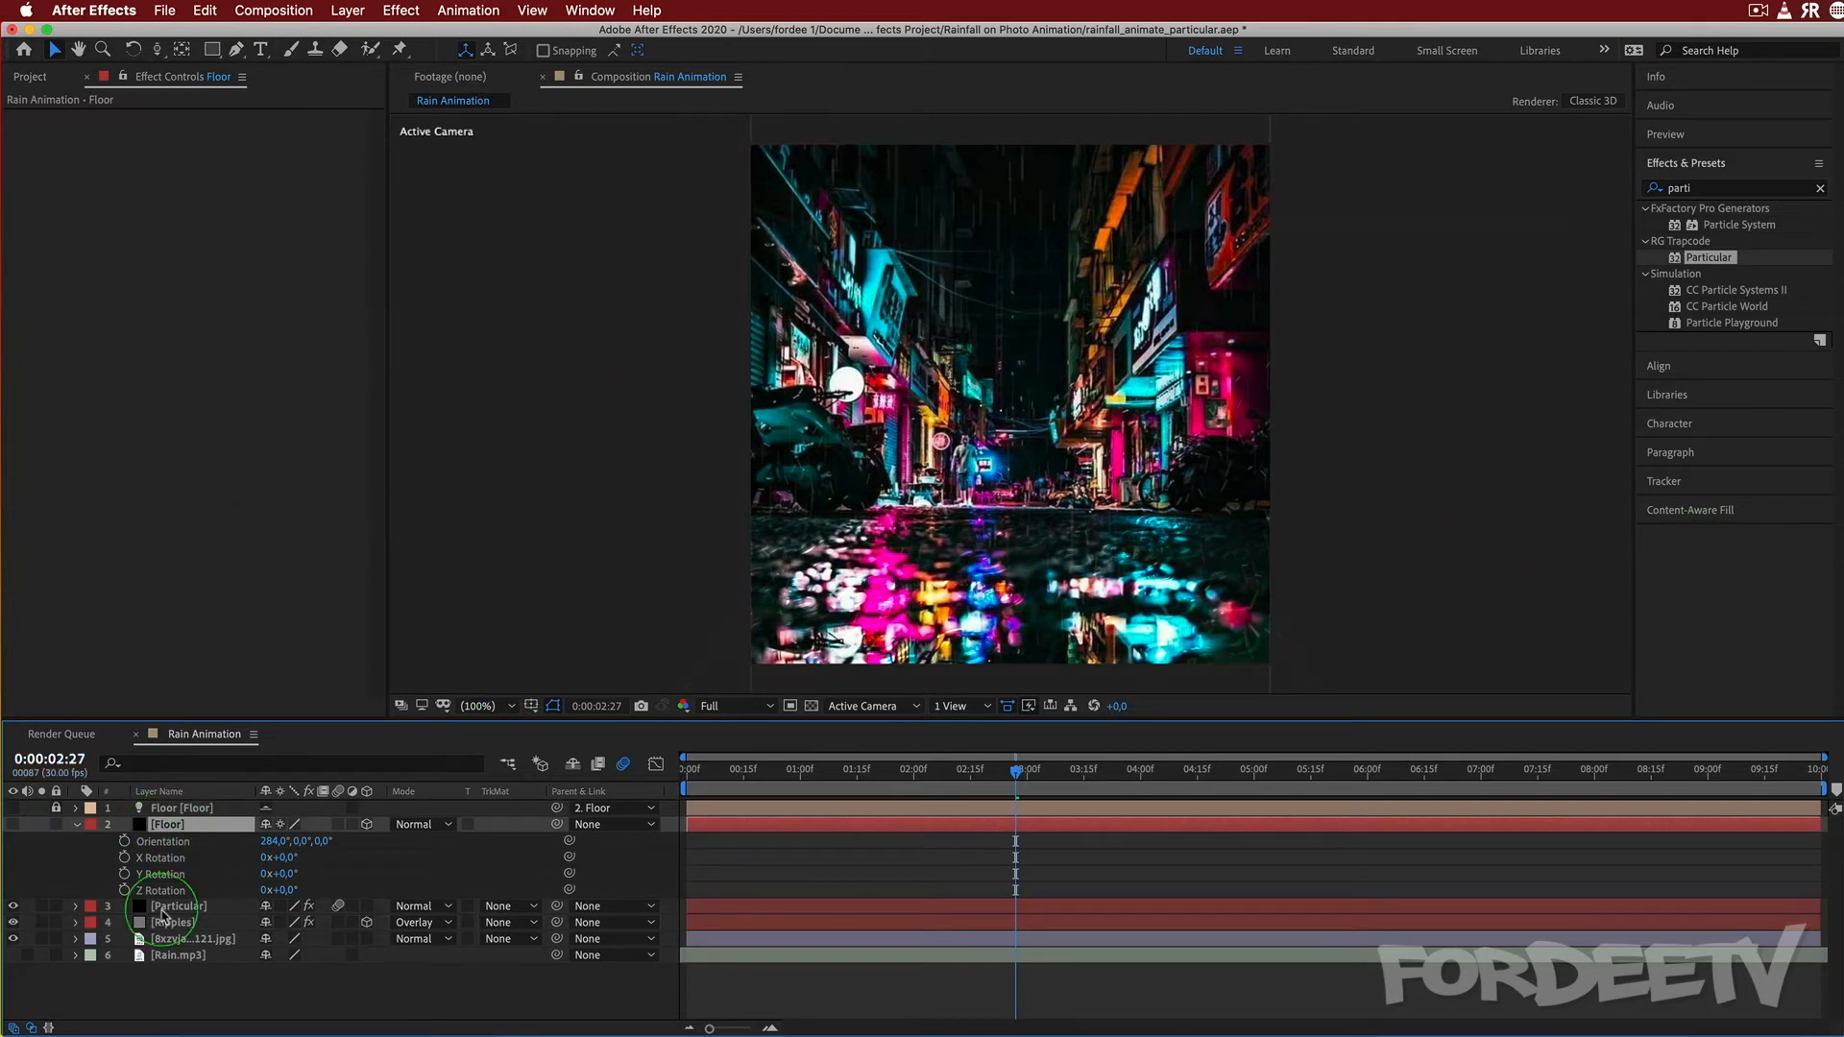
pyautogui.click(179, 906)
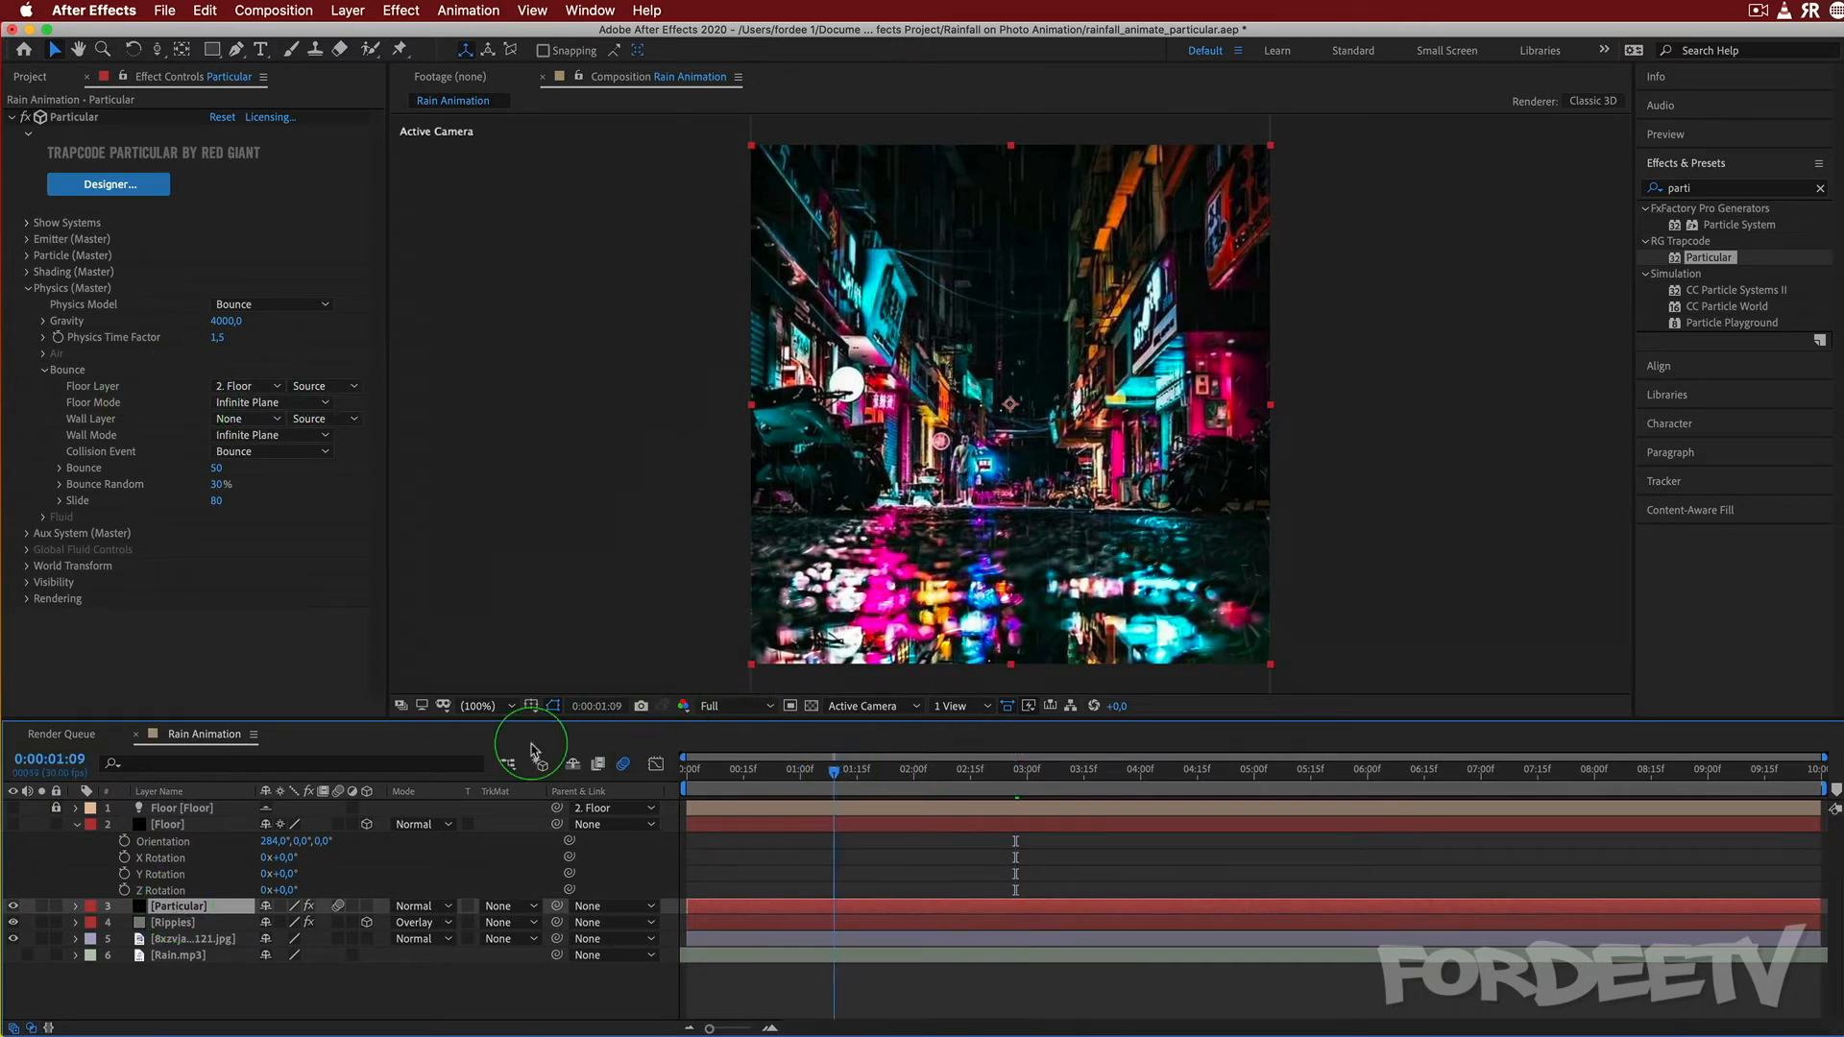
pyautogui.press('Home')
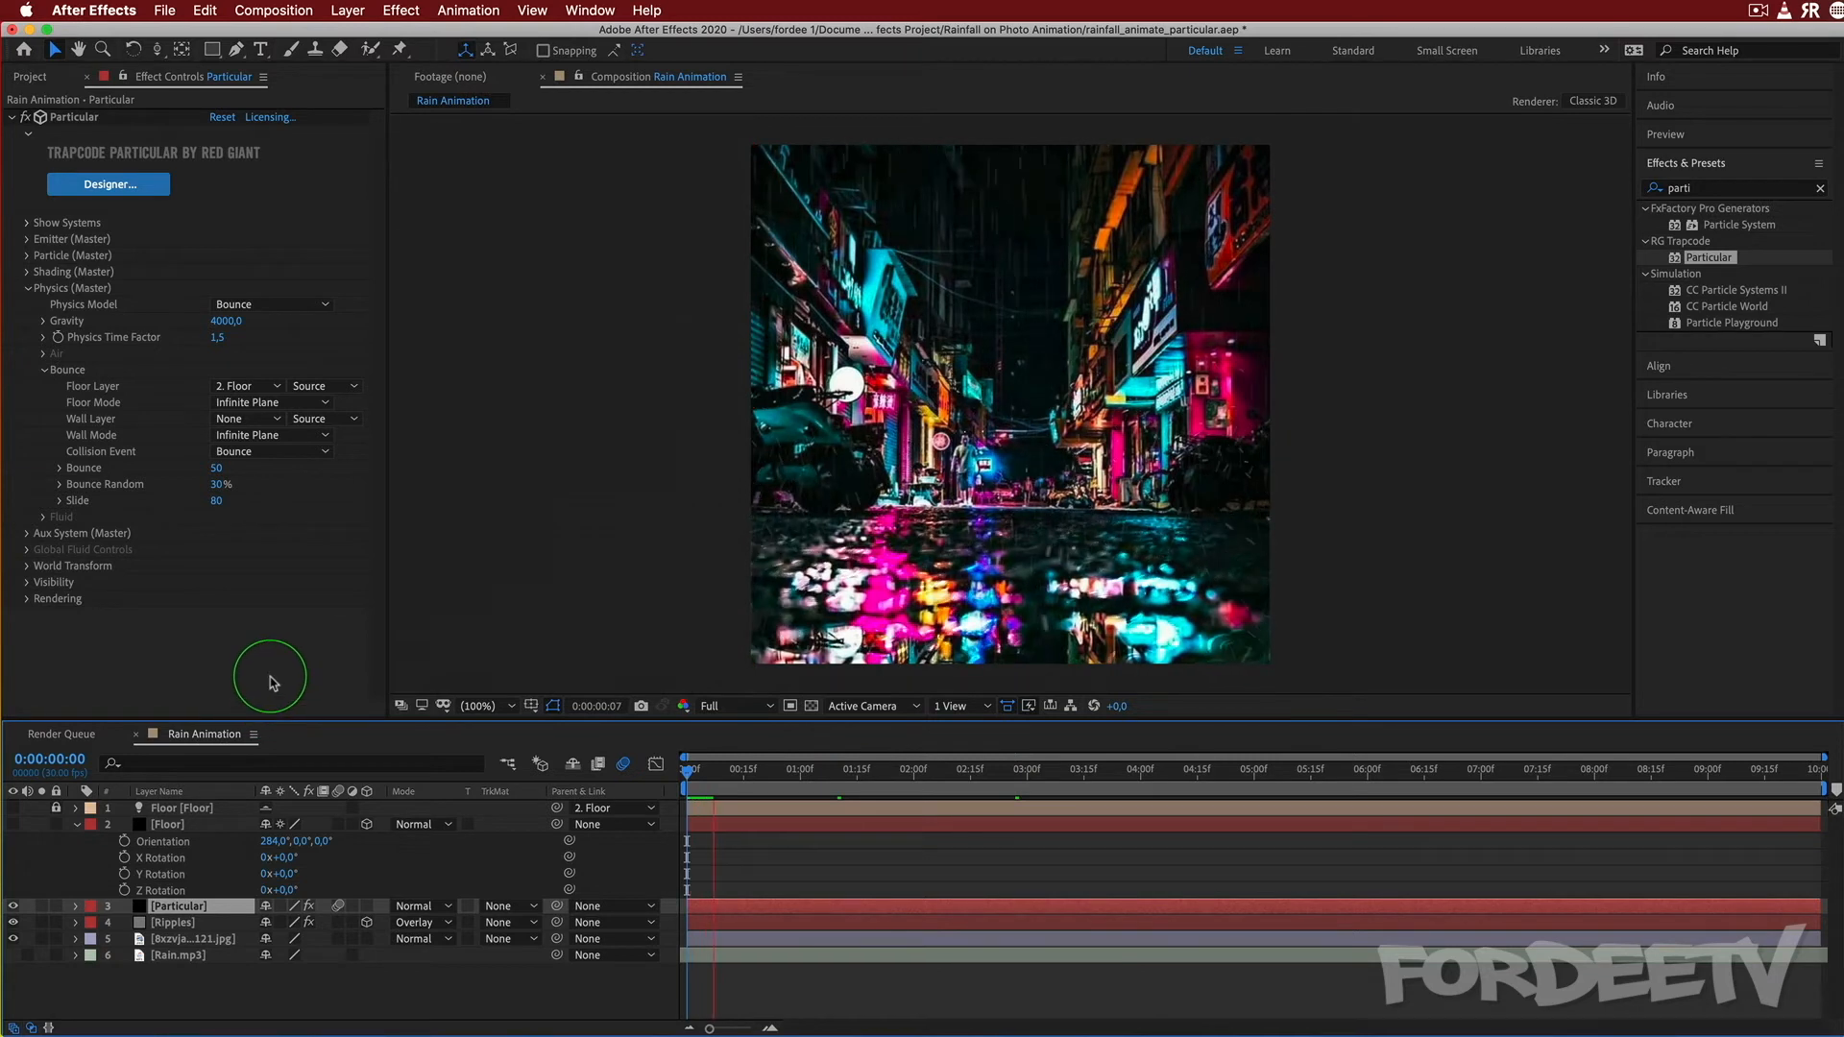
pyautogui.press('space')
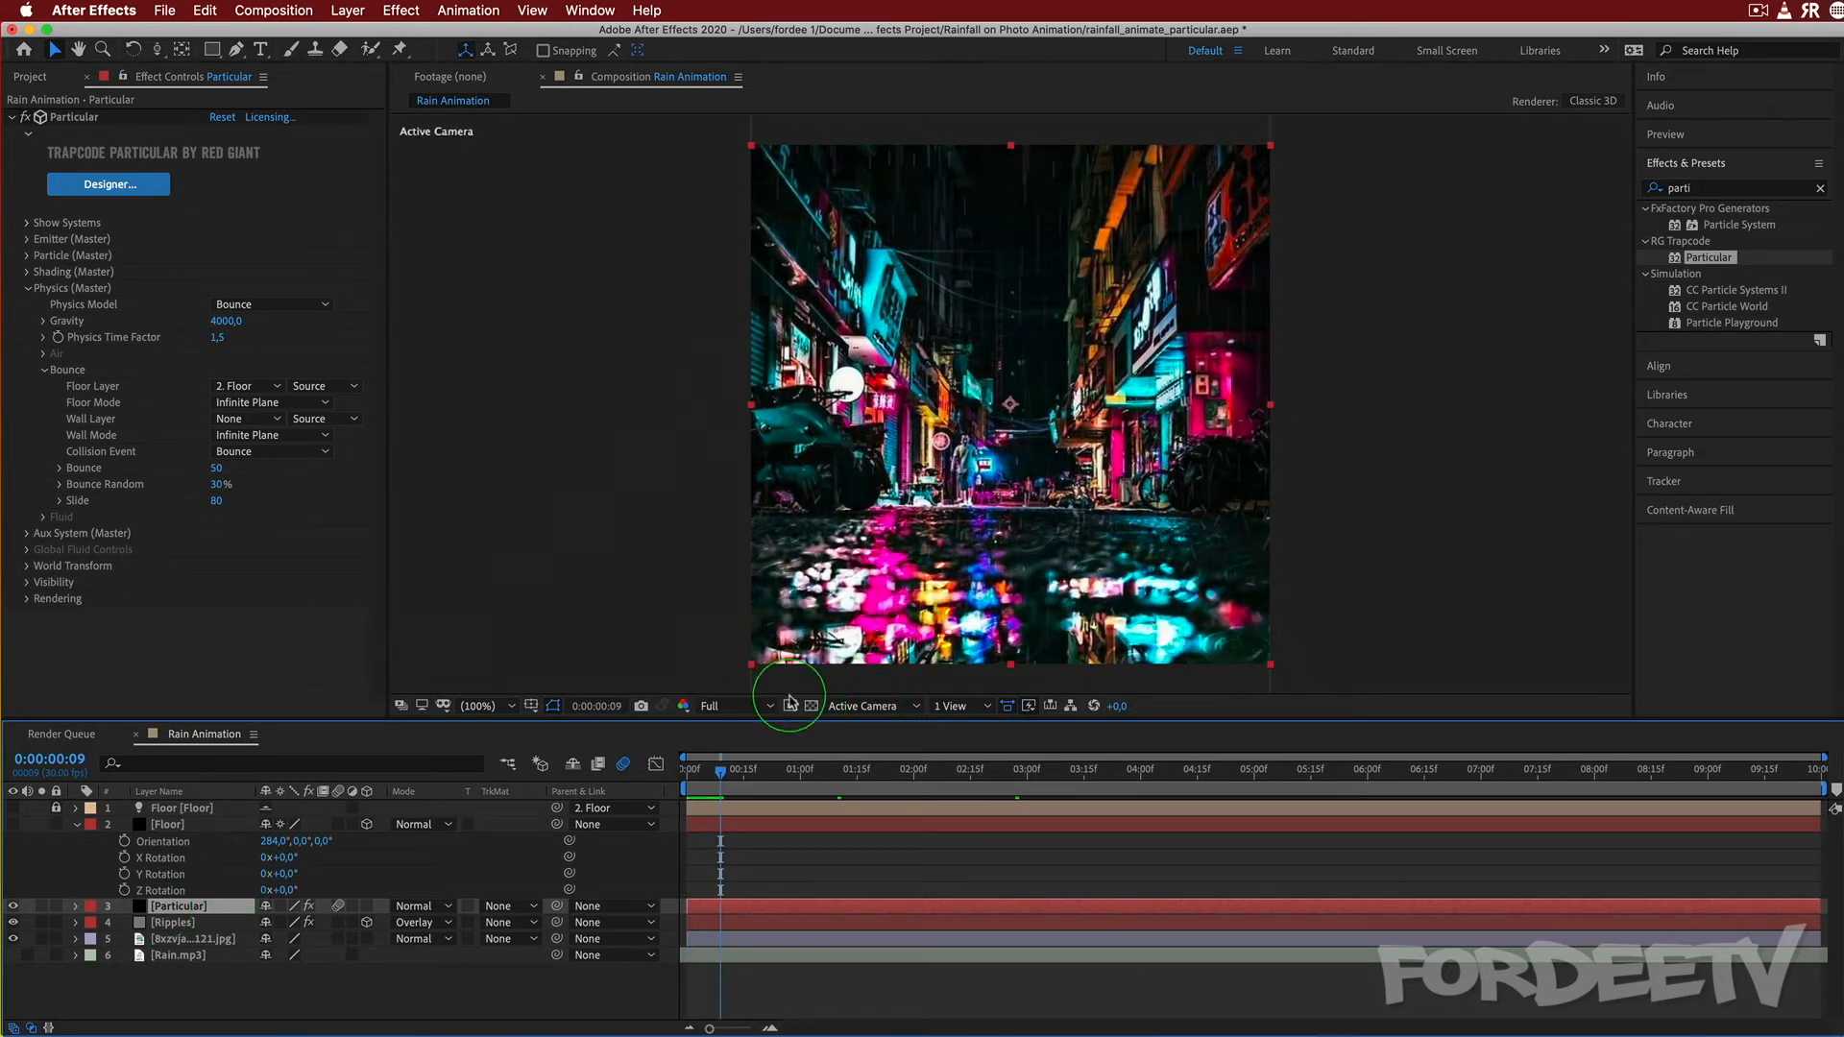
# Examine how the particles bounce off the floor in the Left view at 0:00:00:25, then reselect the Particular layer.
pyautogui.click(144, 823)
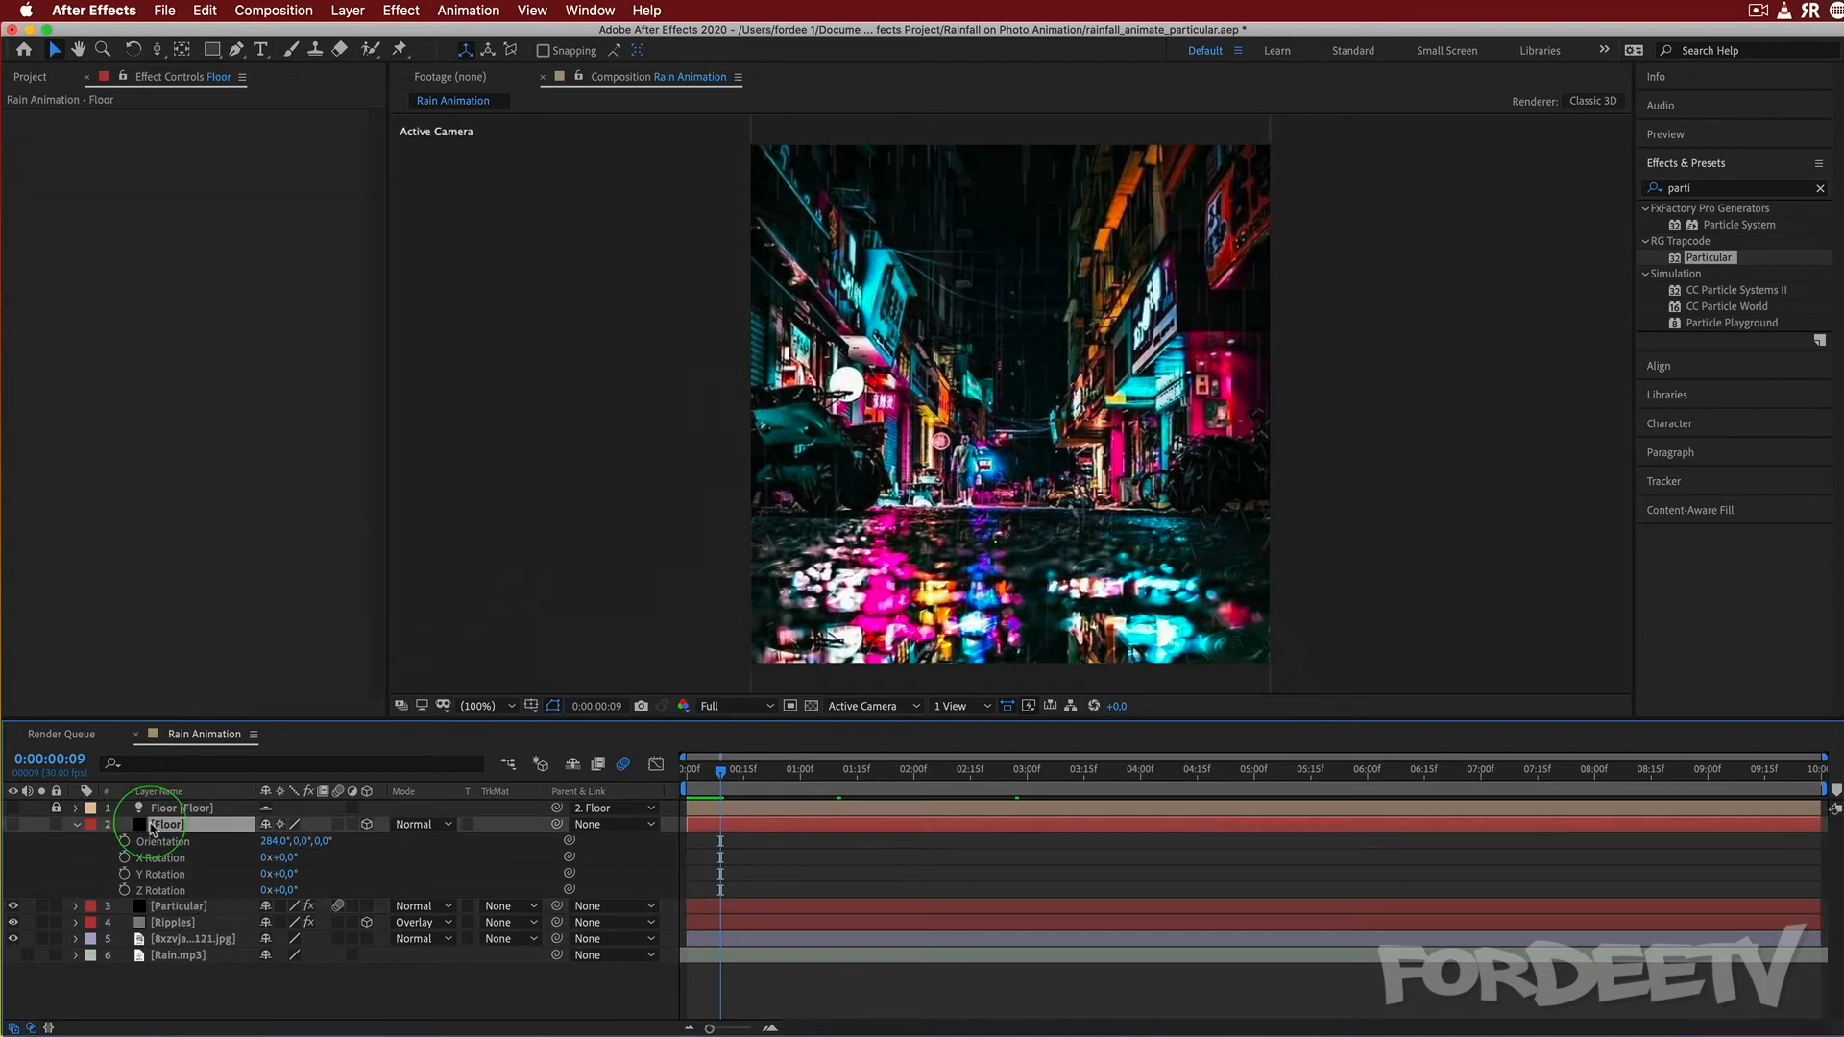
pyautogui.click(845, 708)
pyautogui.click(849, 772)
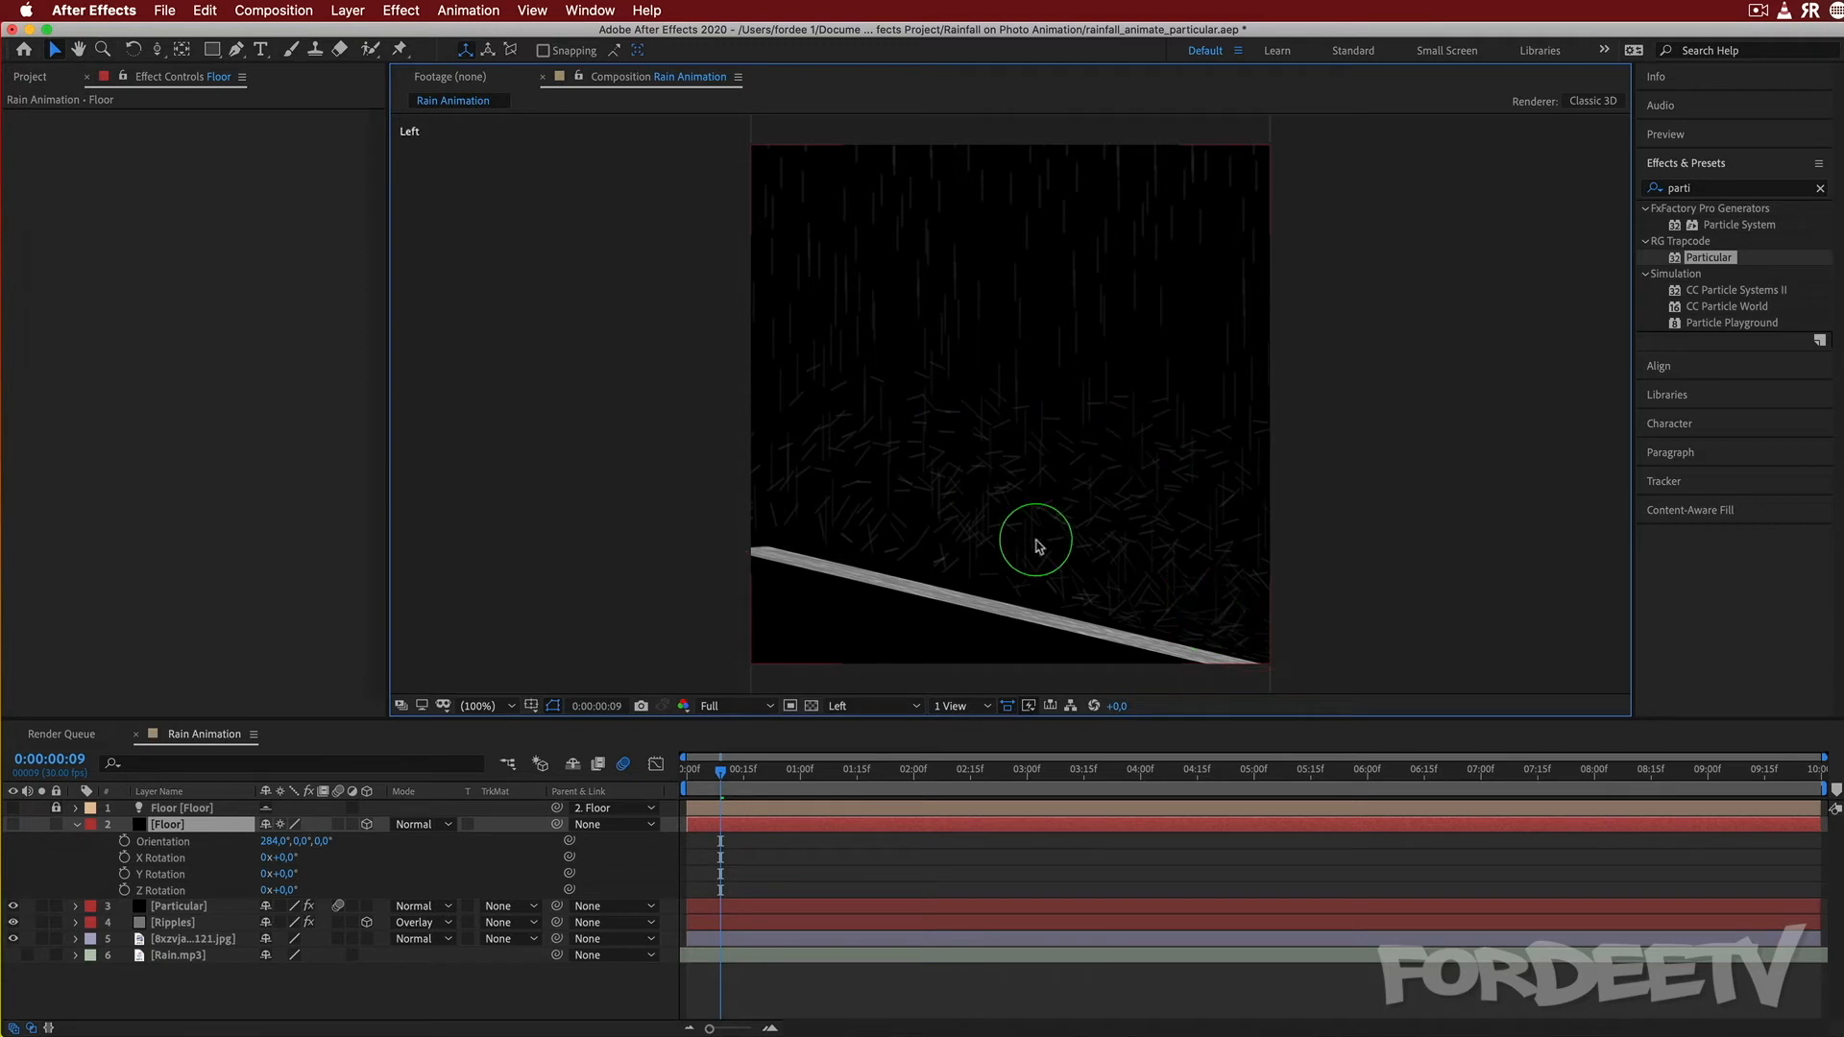
pyautogui.moveTo(720, 775); pyautogui.dragTo(780, 776)
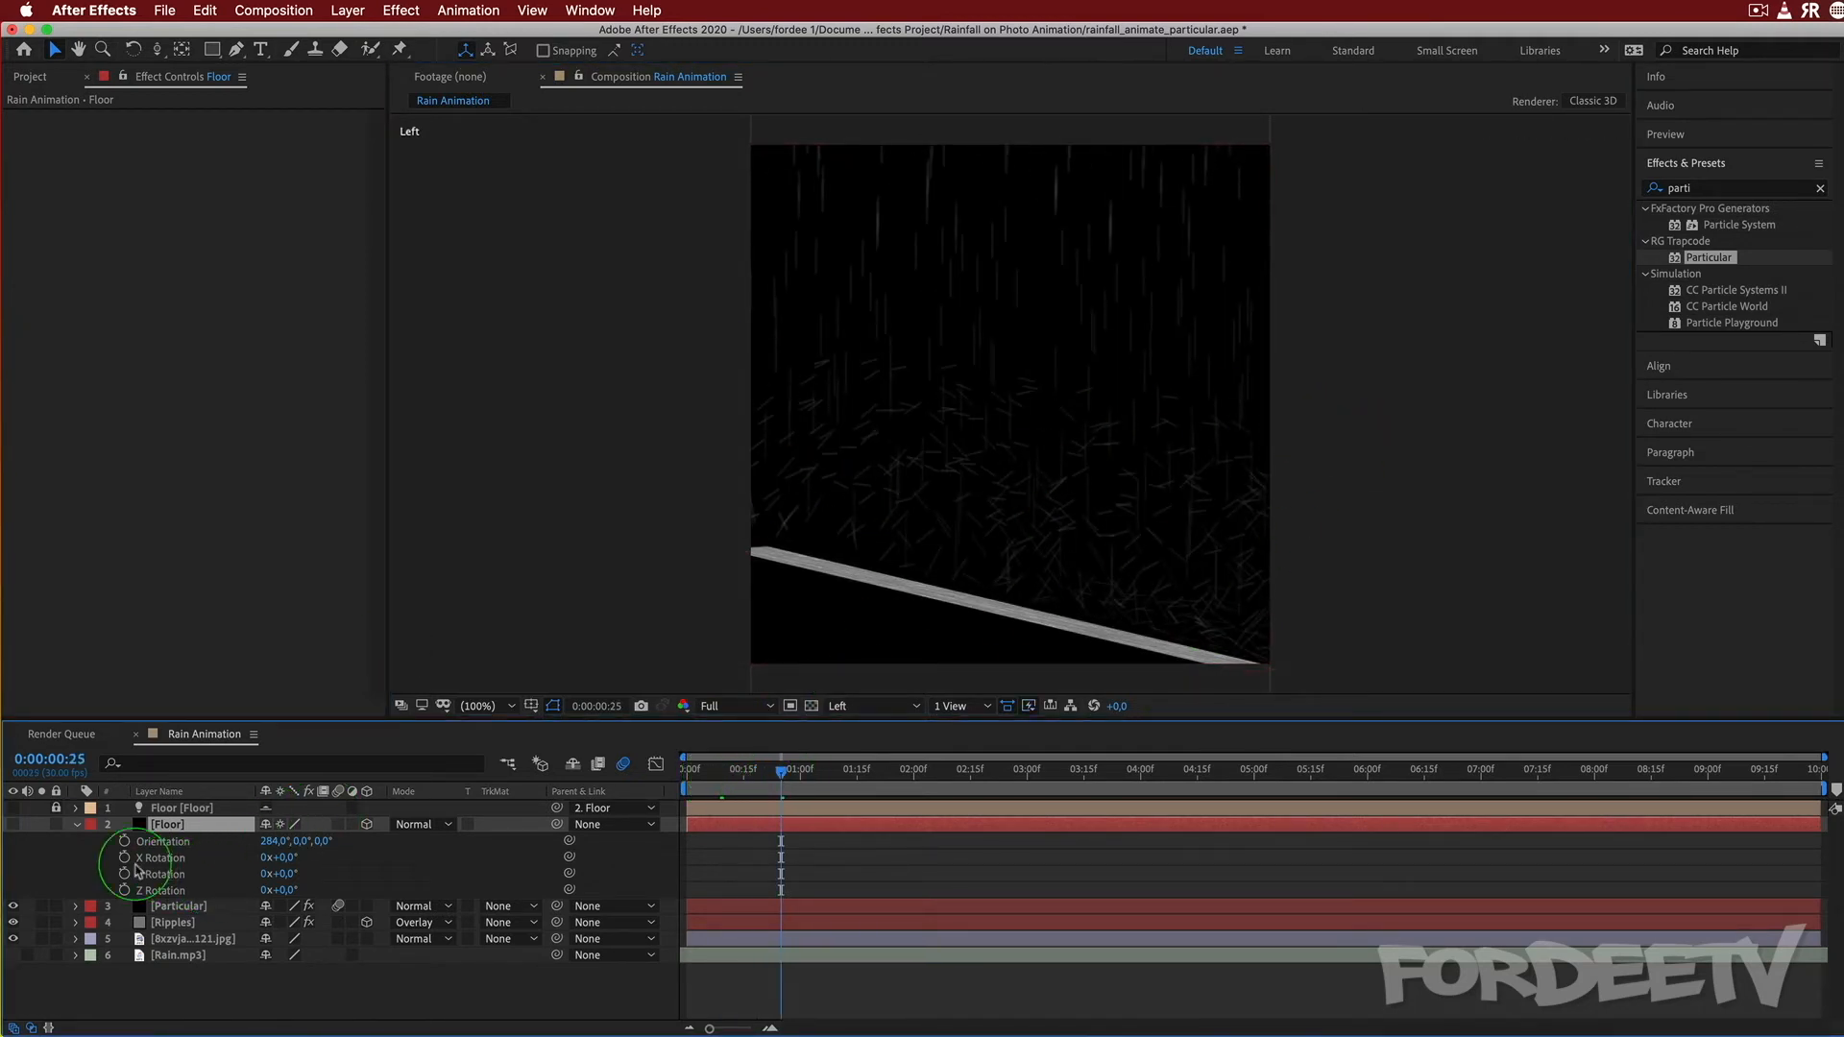
pyautogui.click(178, 907)
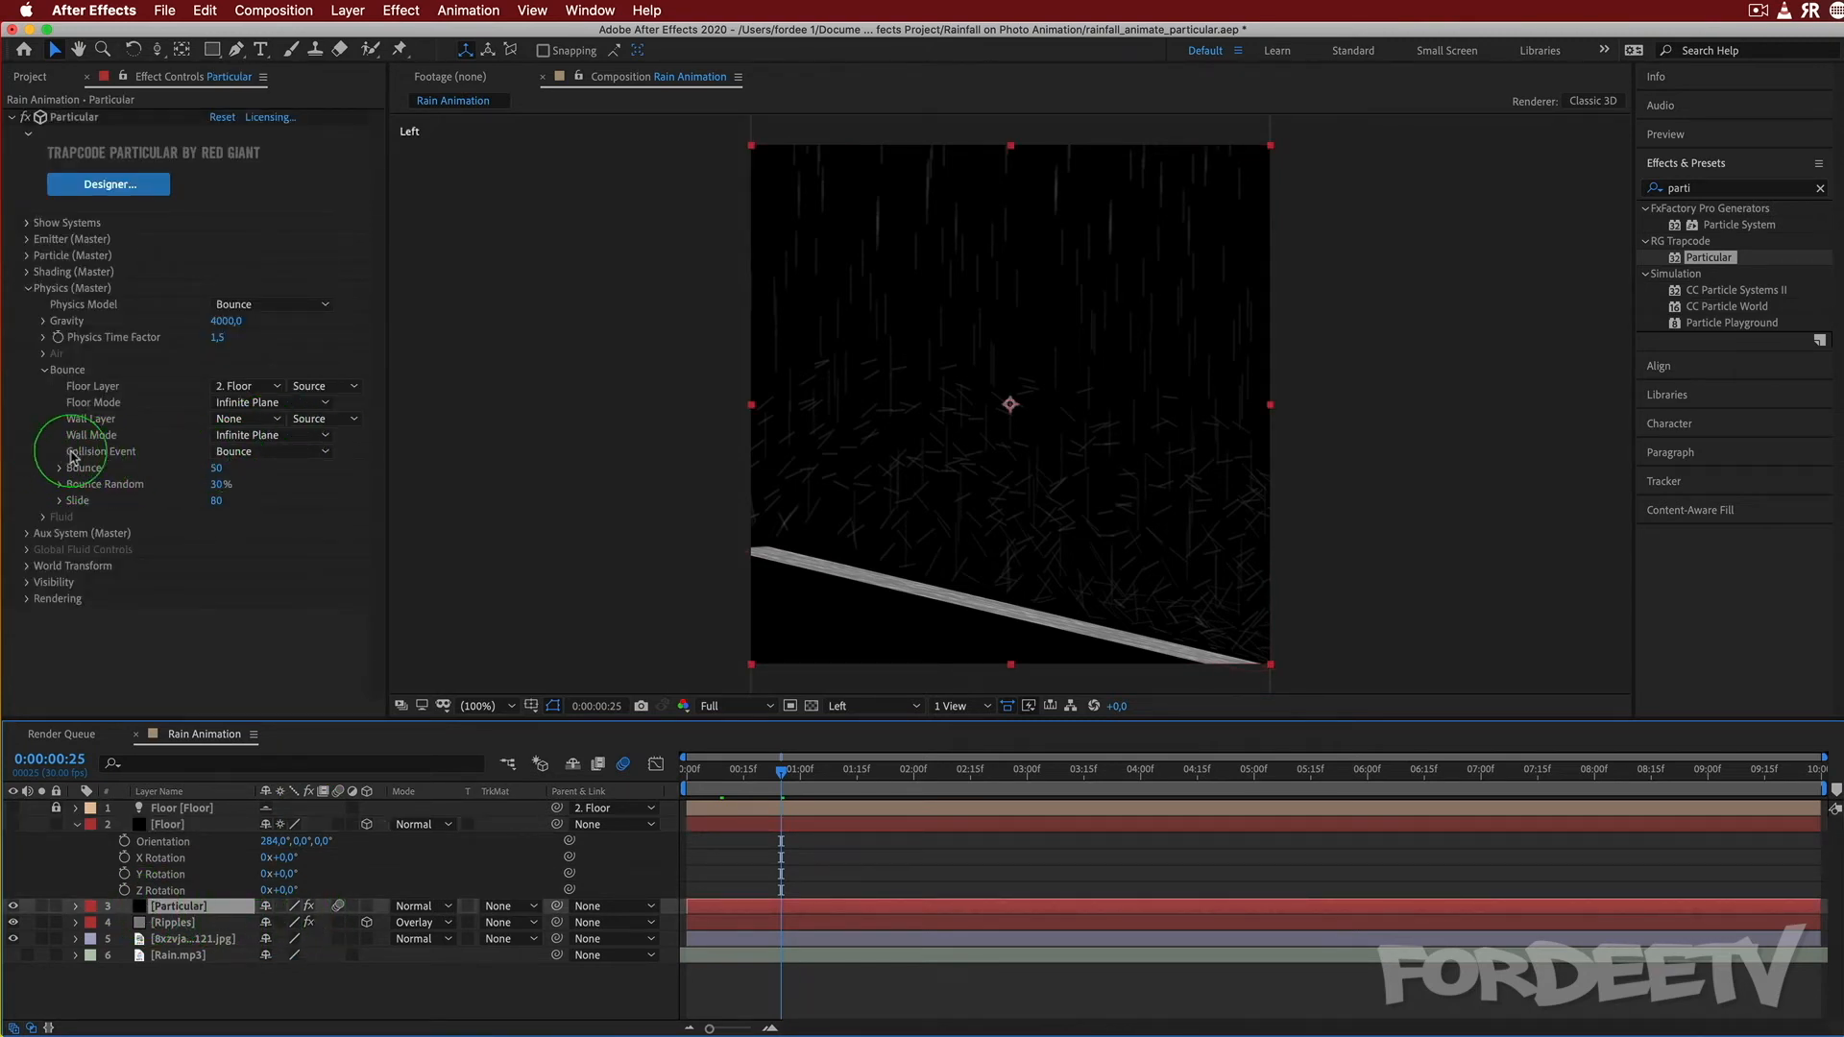
# Set the Bounce Collision Event to Kill and check the raindrops in the Left view at 0:00:01:29.
pyautogui.click(234, 452)
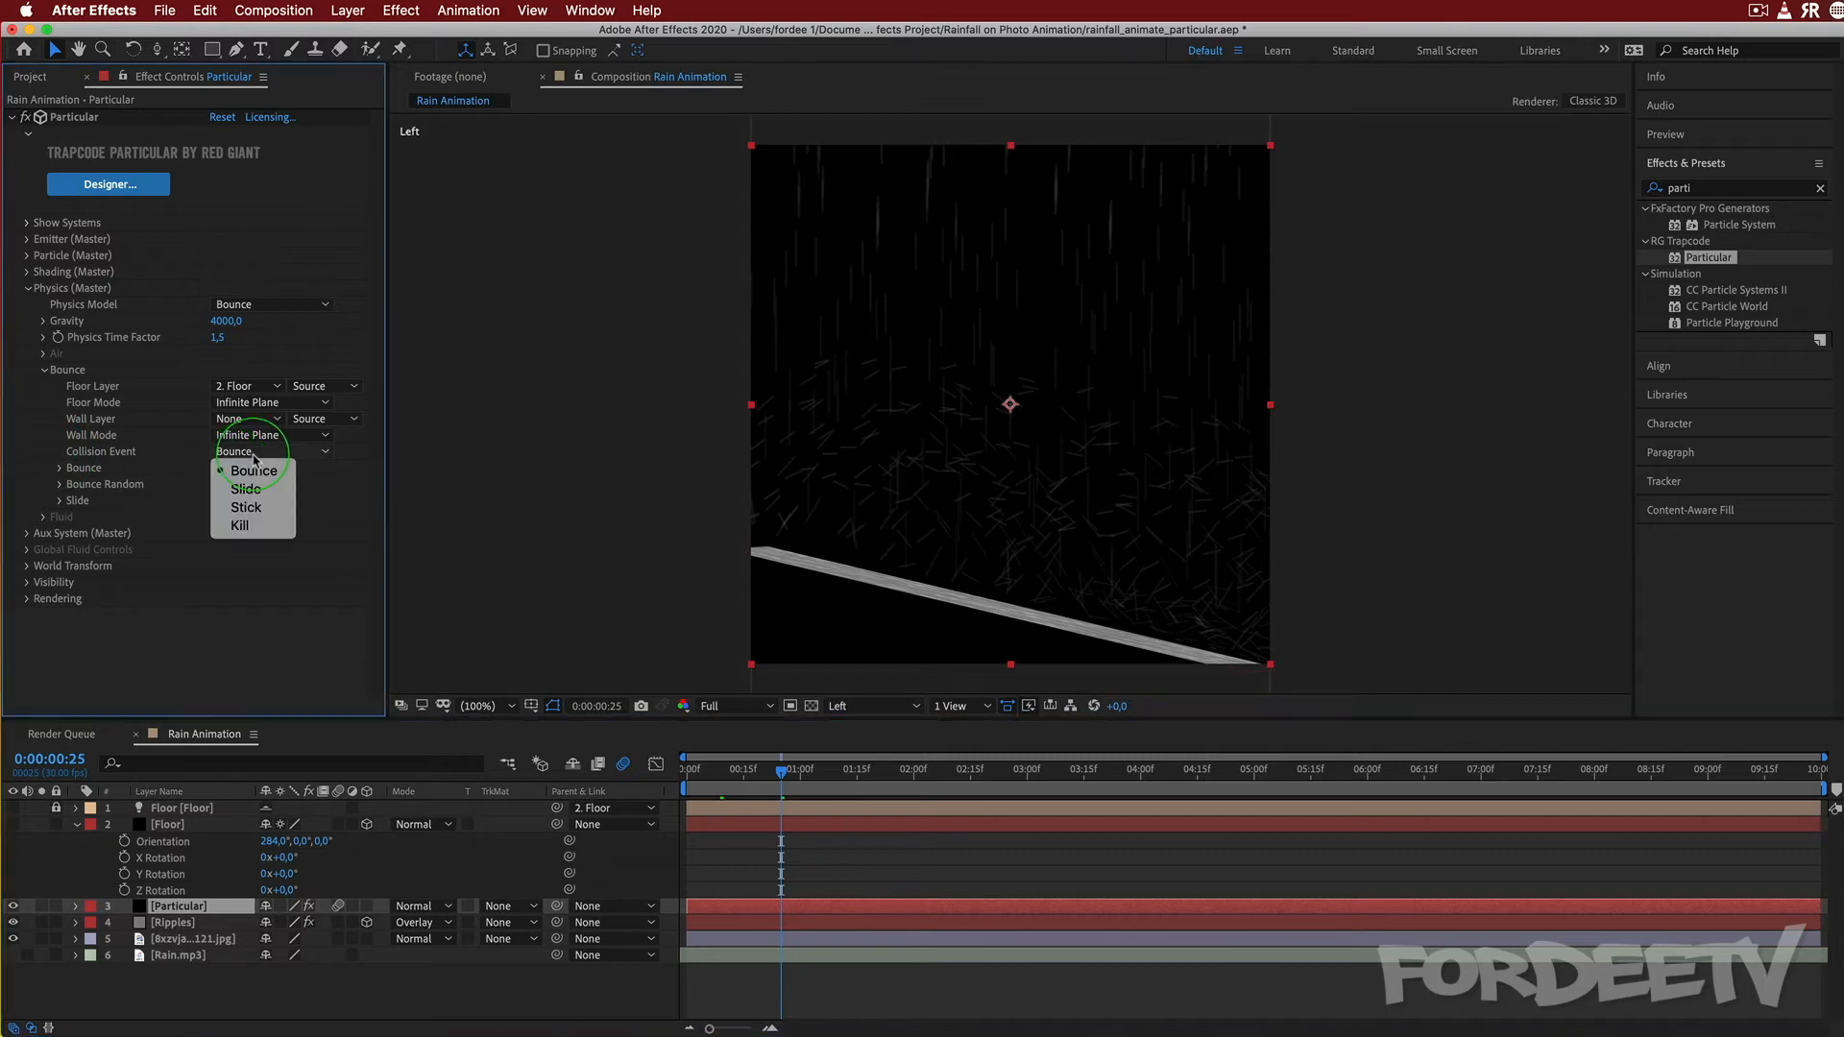
pyautogui.click(242, 527)
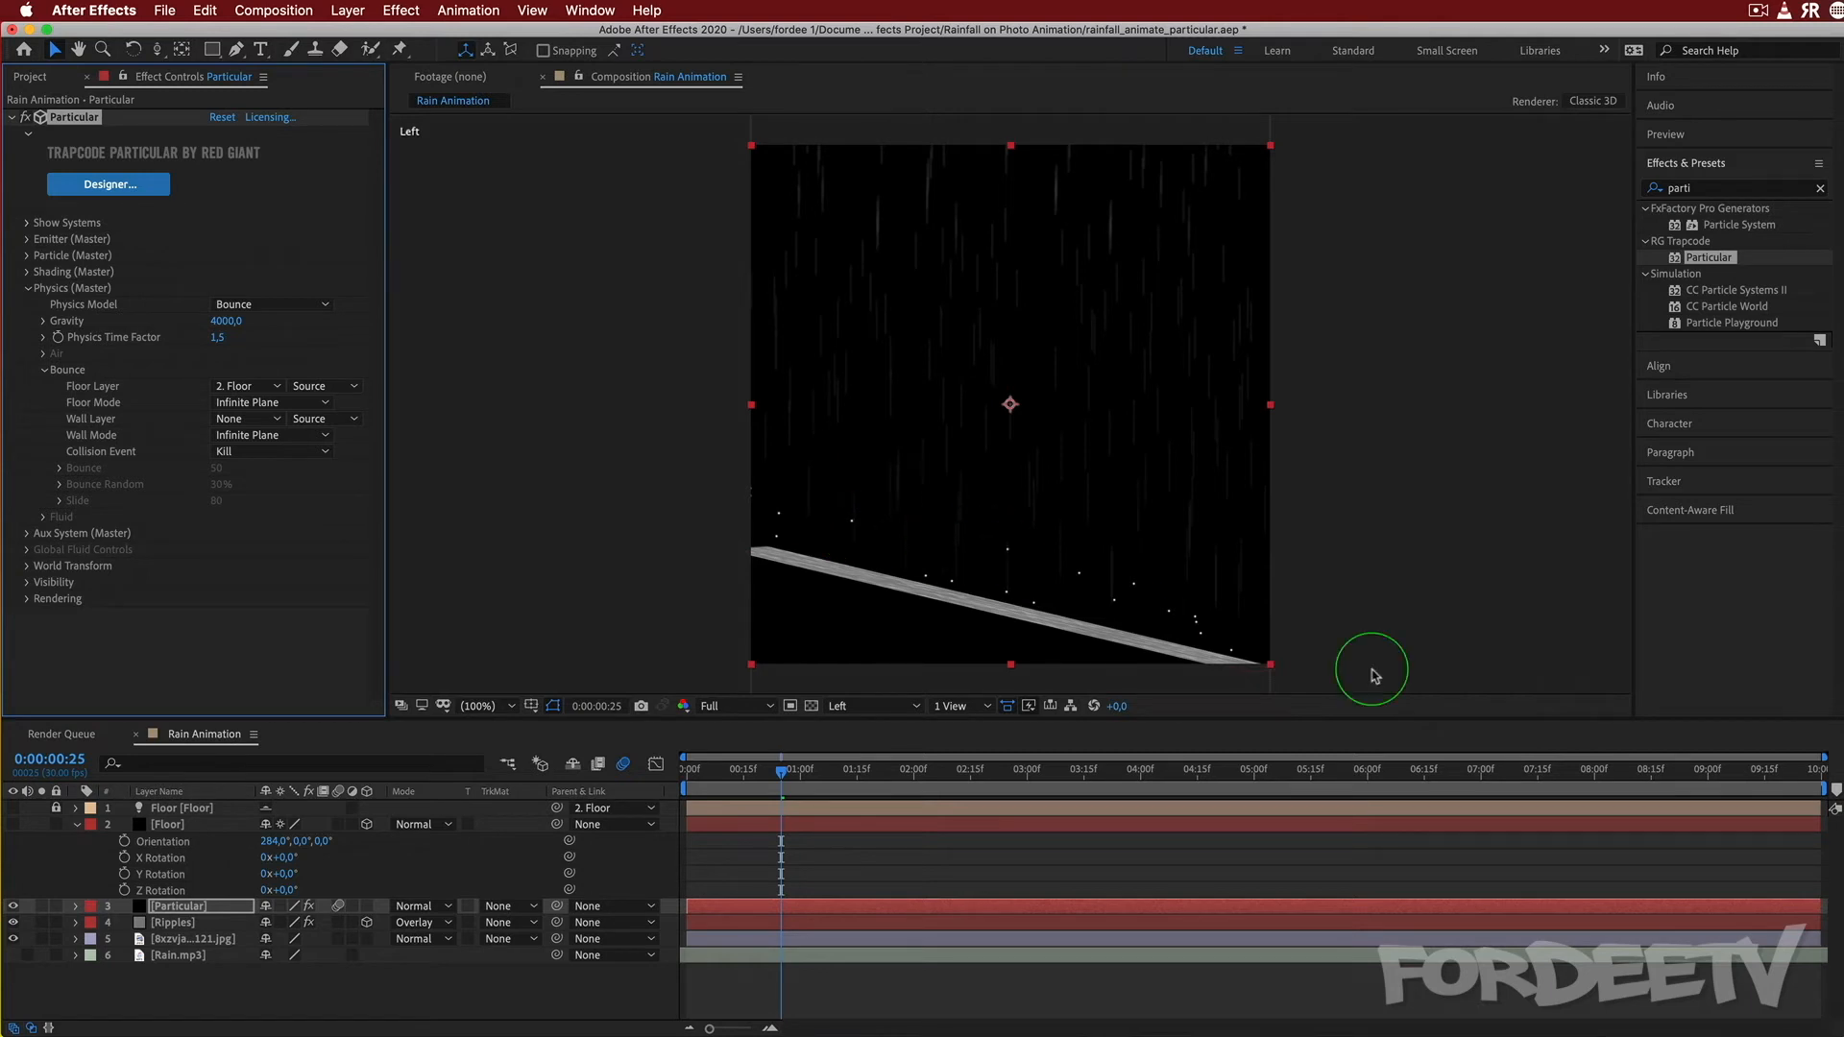
pyautogui.moveTo(781, 778); pyautogui.dragTo(909, 774)
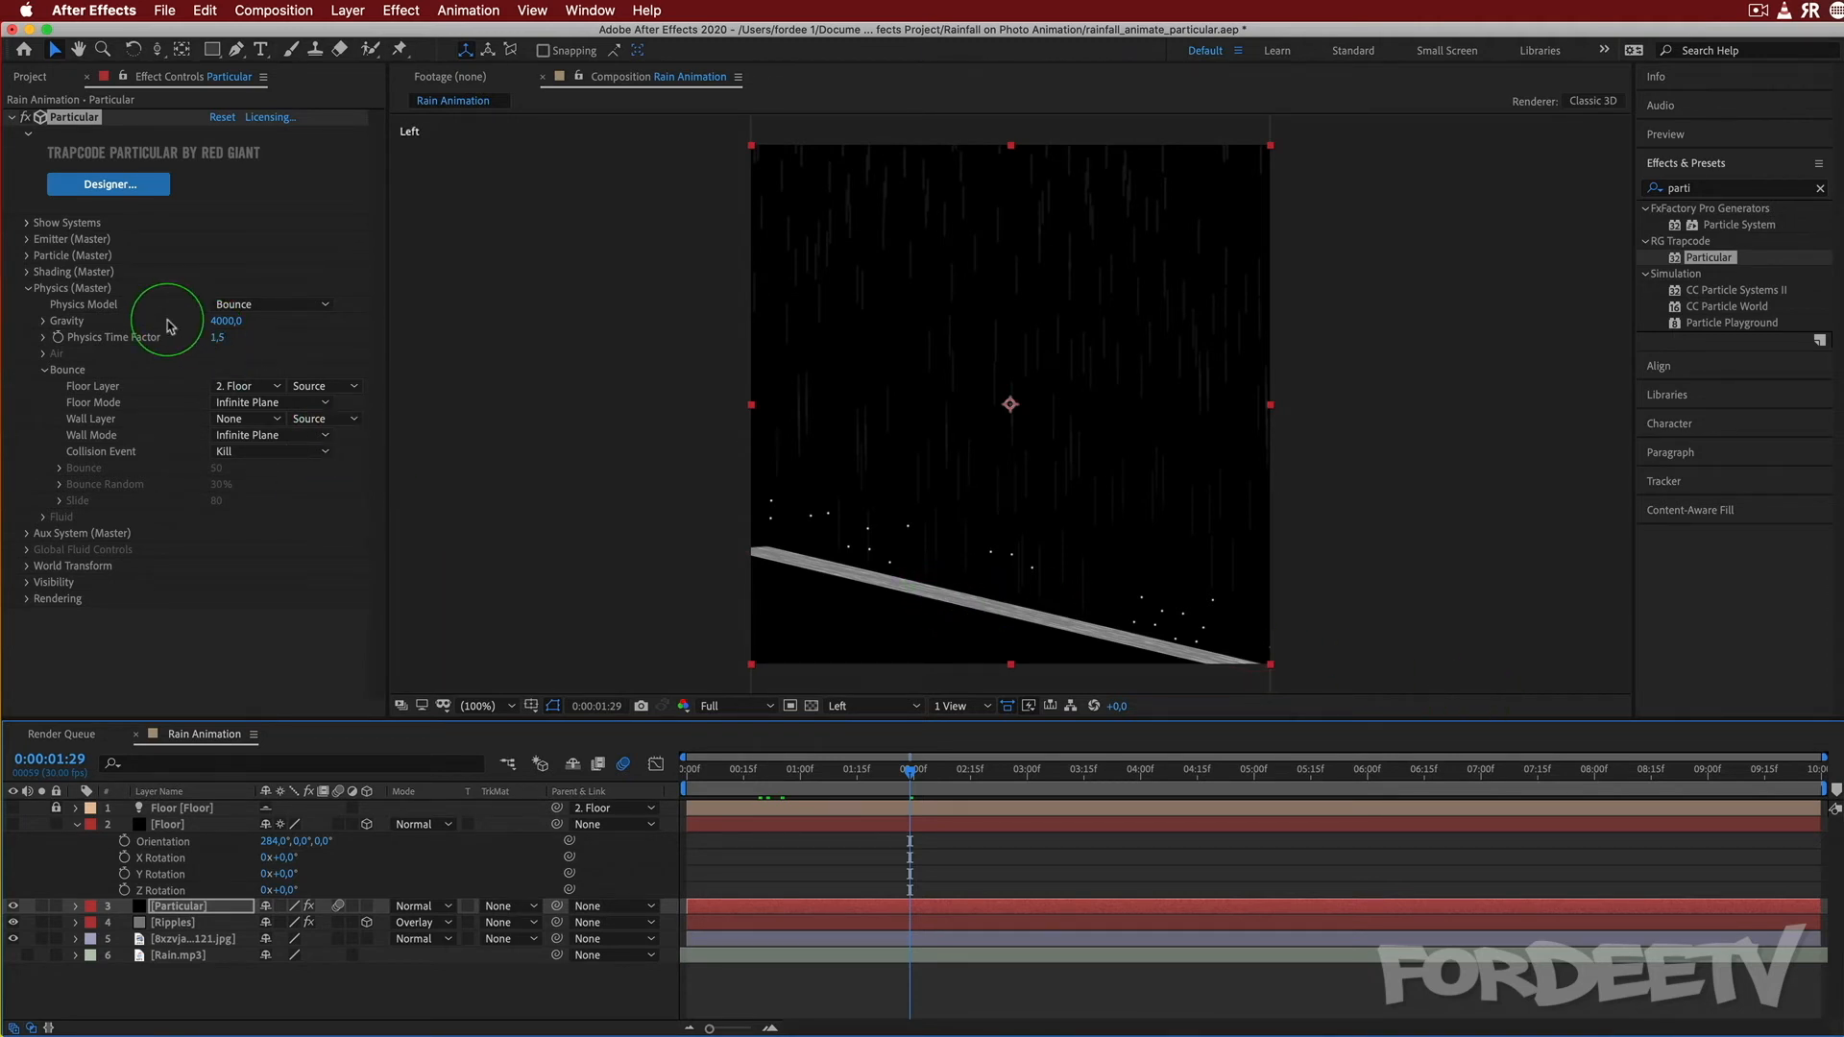
# Try master particle Life values of 1,5, 1 and 0,5 seconds on the Particular effect.
pyautogui.click(28, 256)
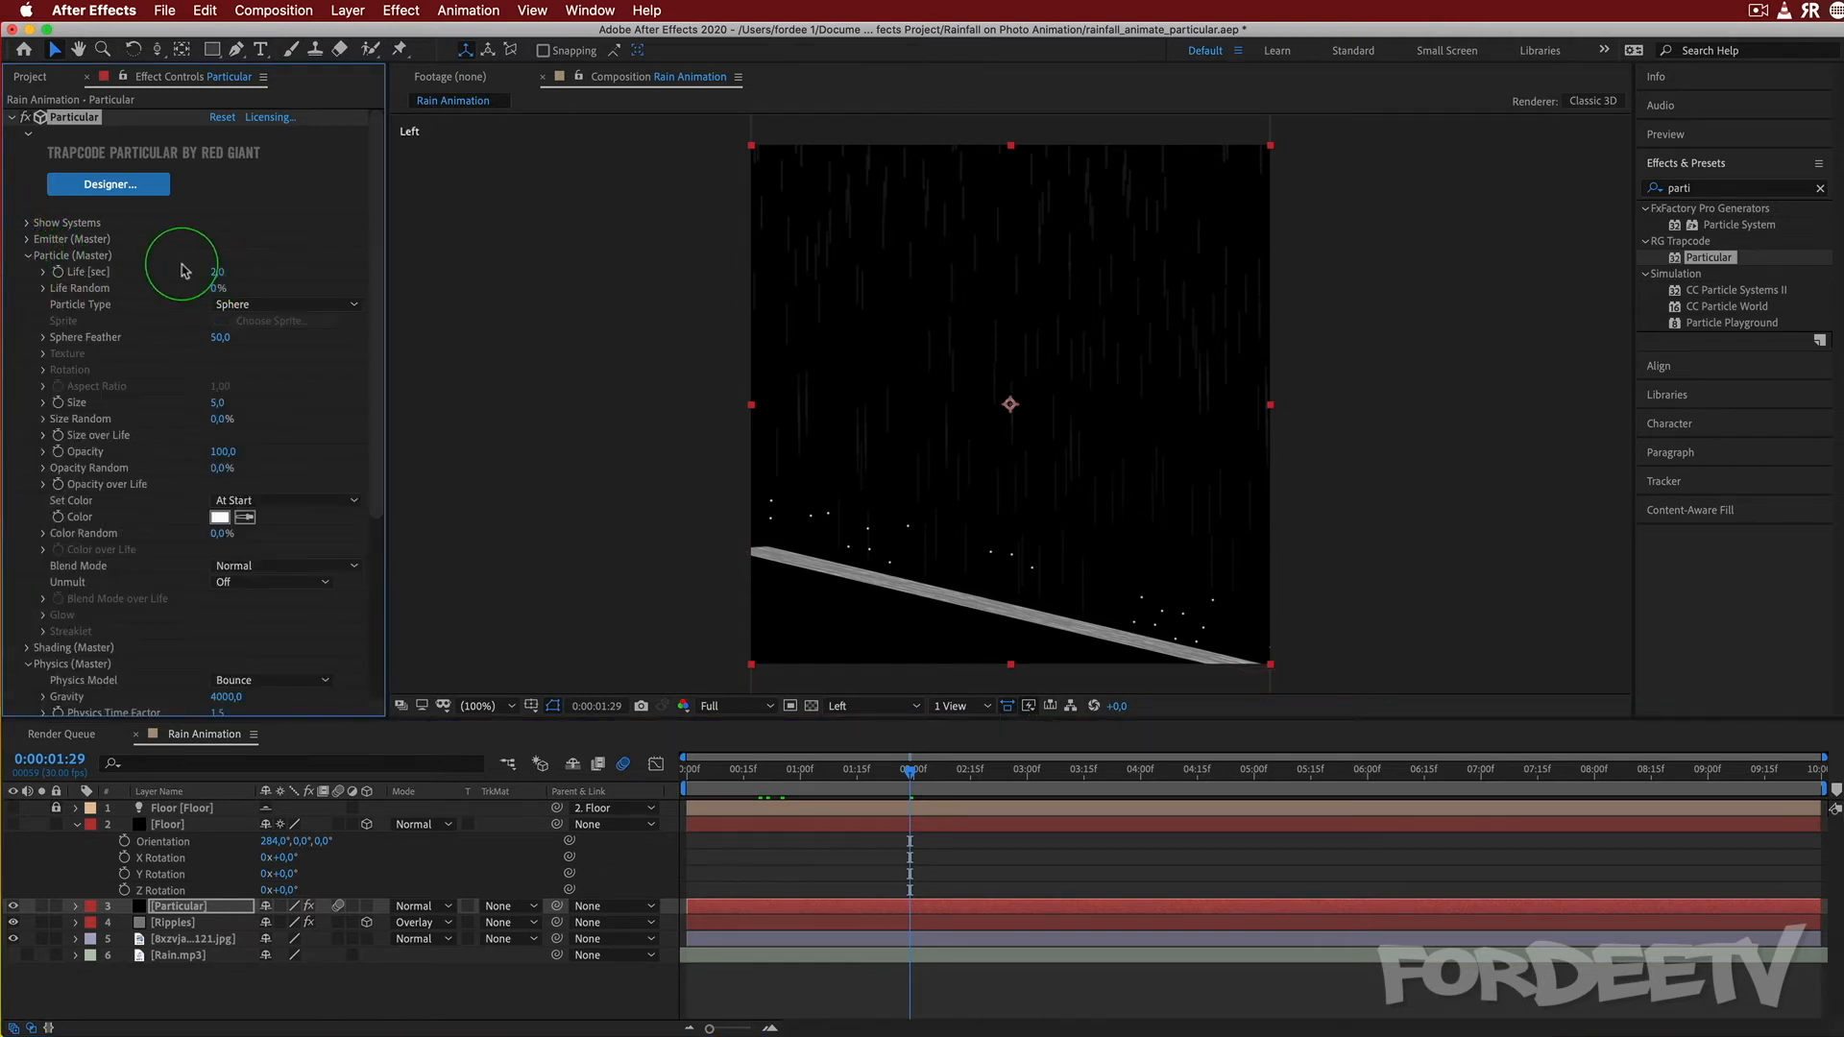
pyautogui.click(219, 272)
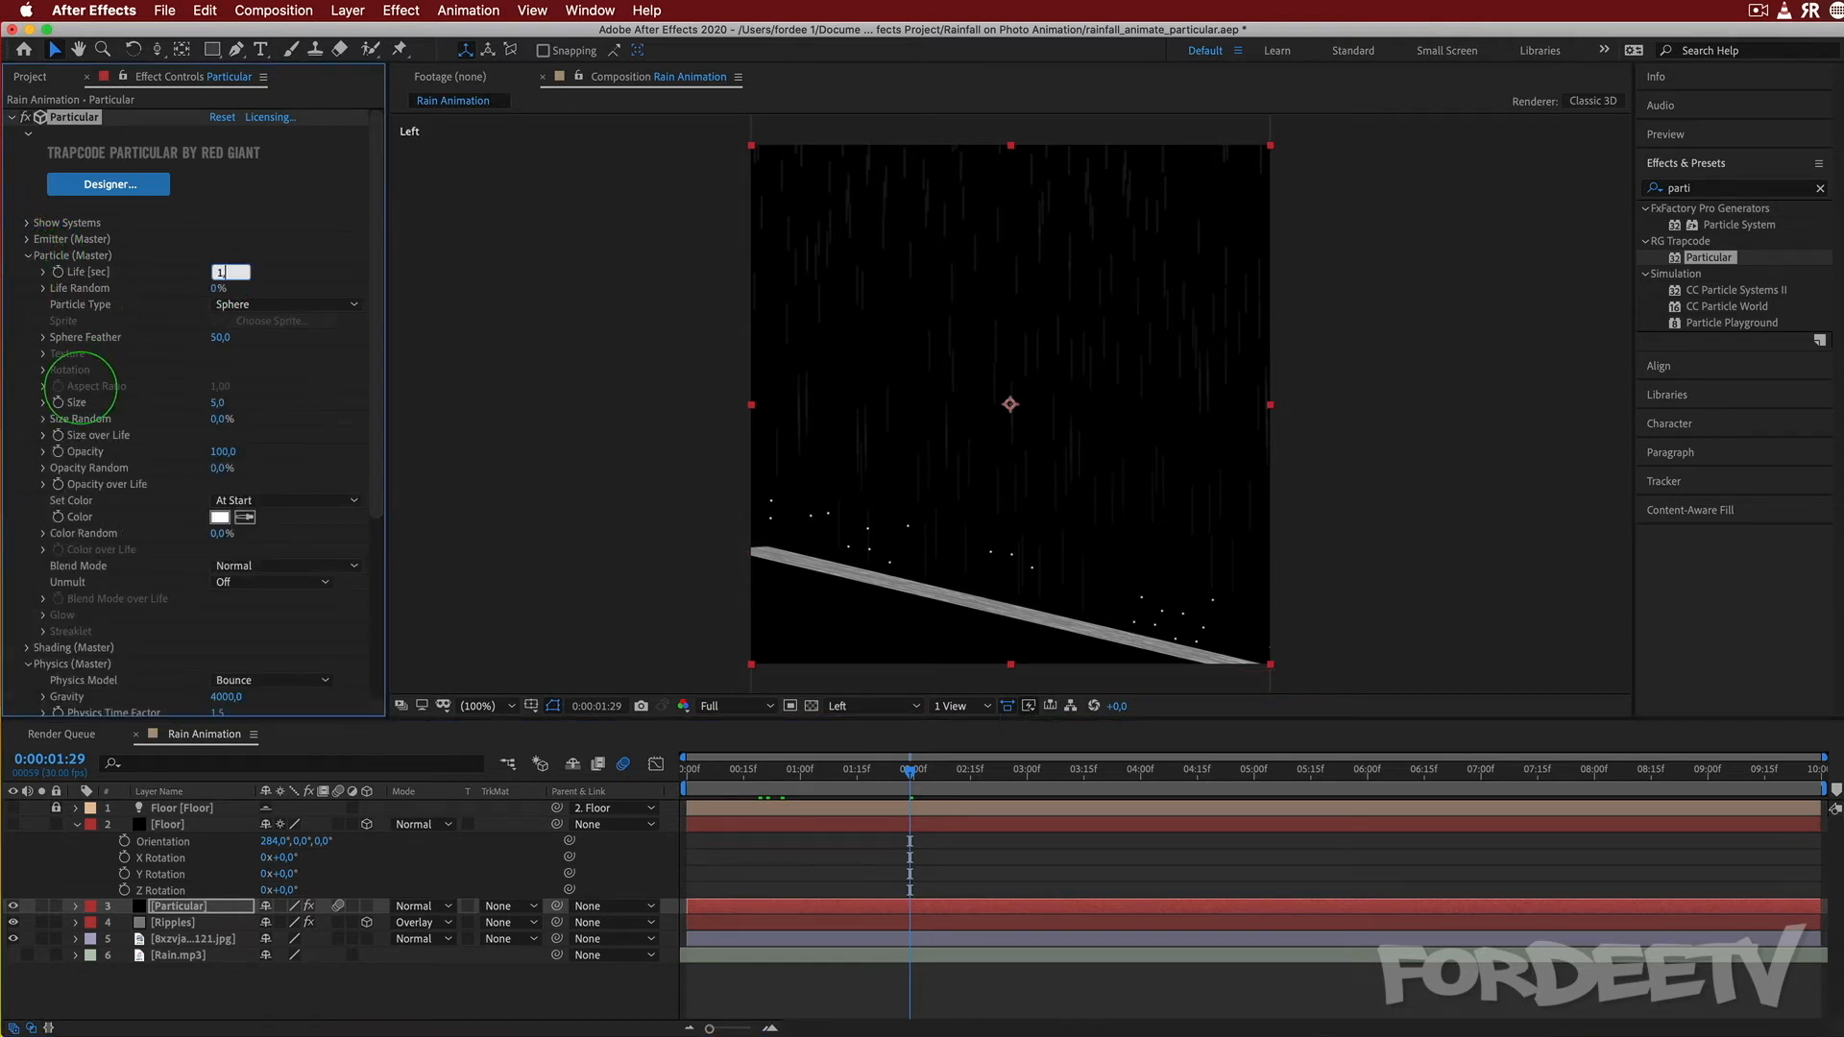
pyautogui.press('Return')
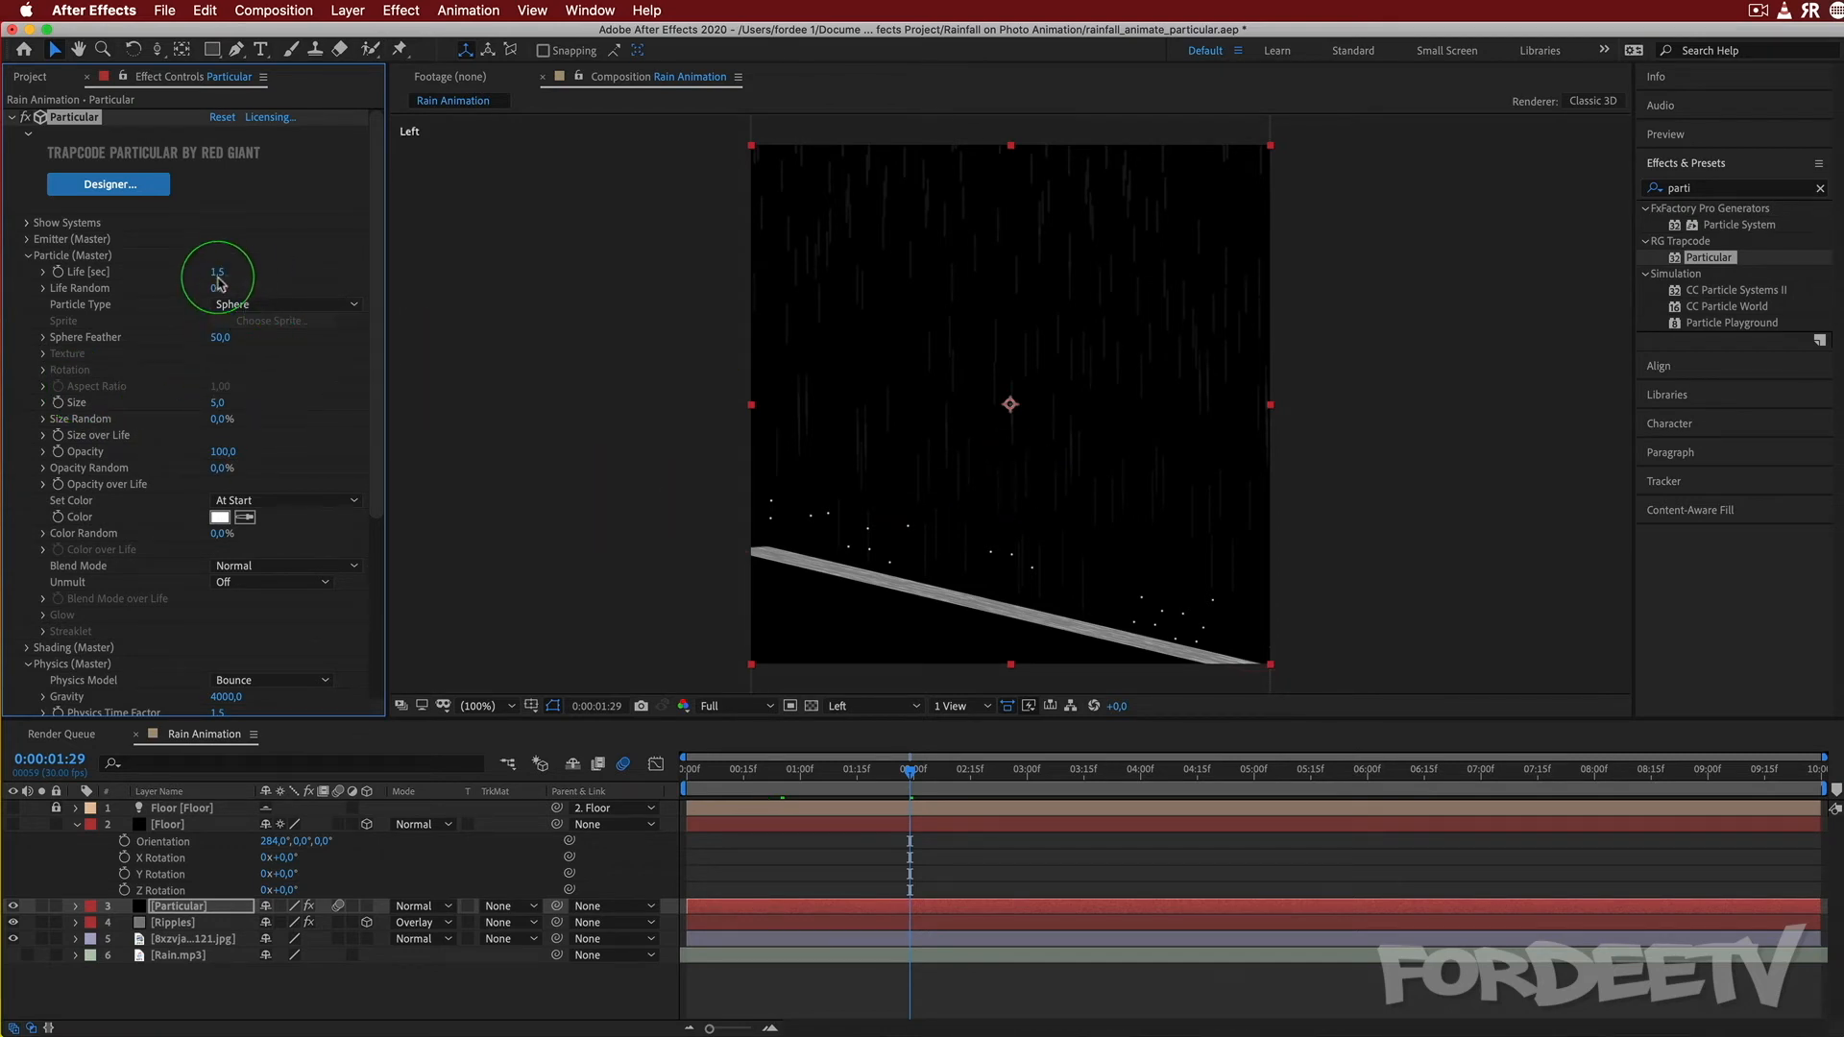
pyautogui.write('1')
pyautogui.press('Return')
pyautogui.click(219, 272)
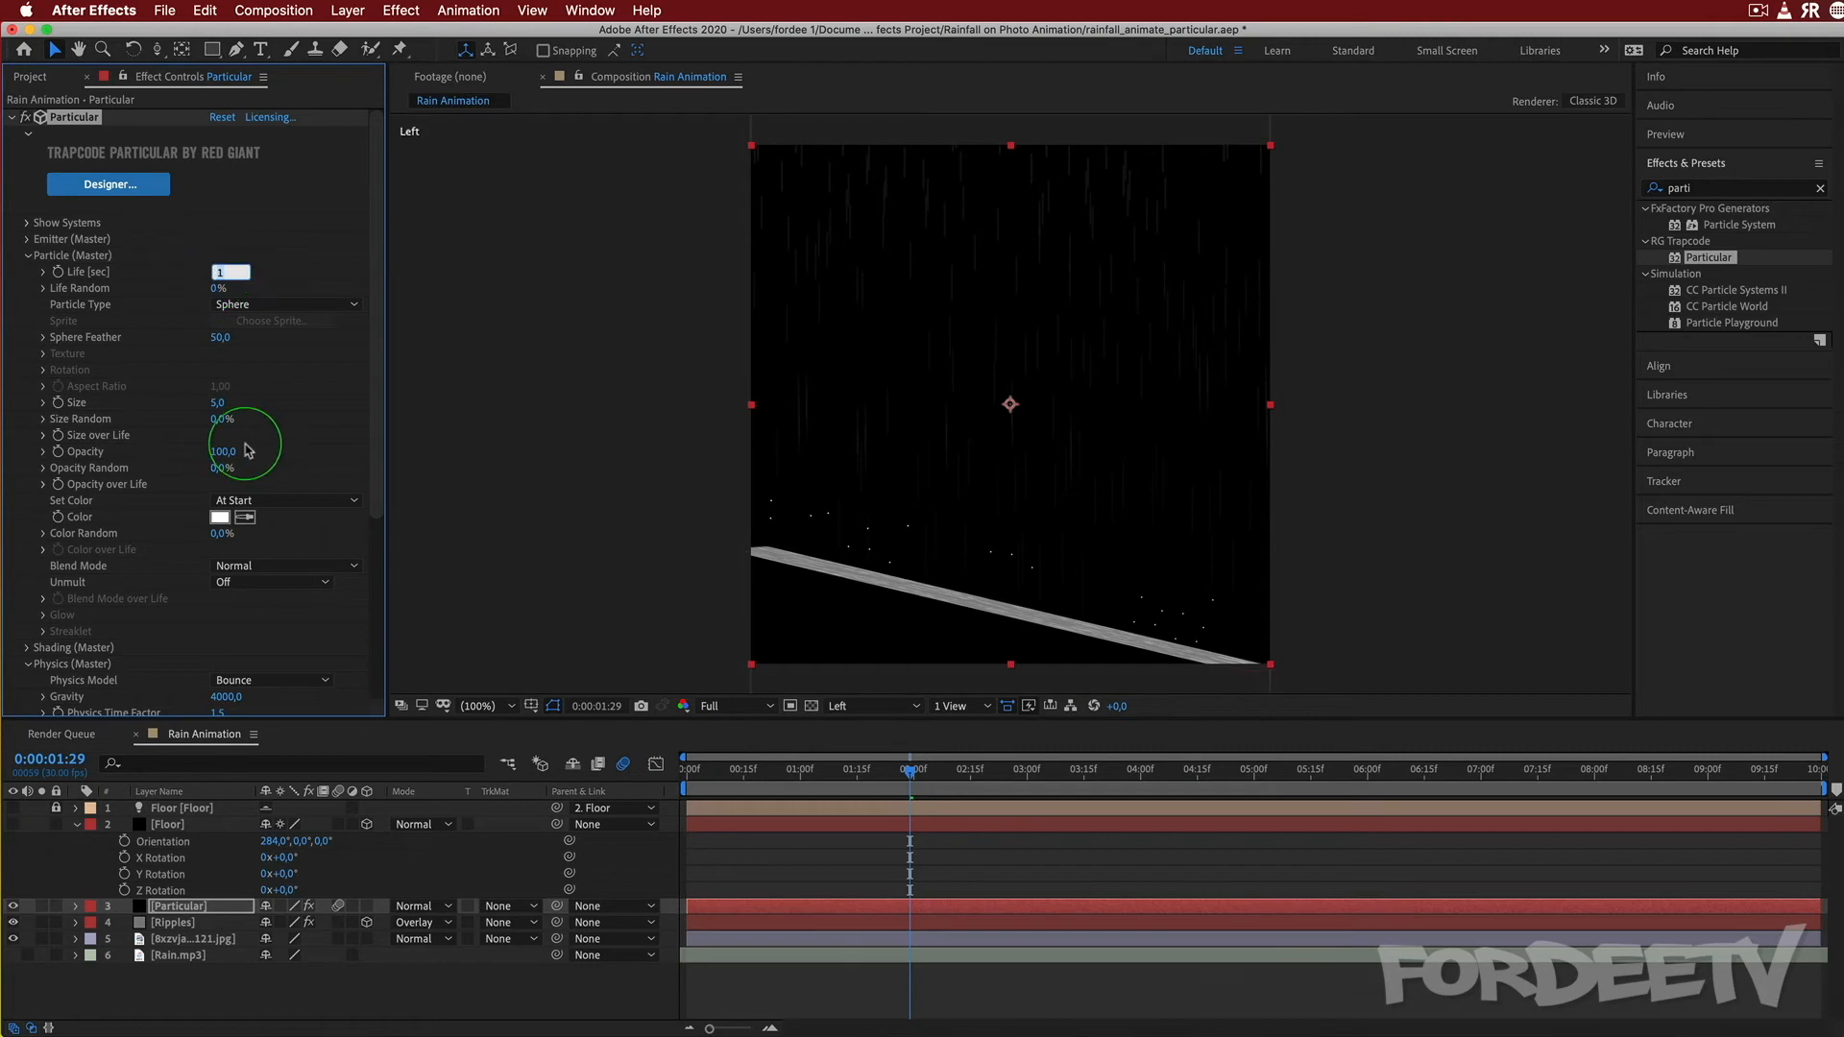
pyautogui.write(',5')
pyautogui.press('Return')
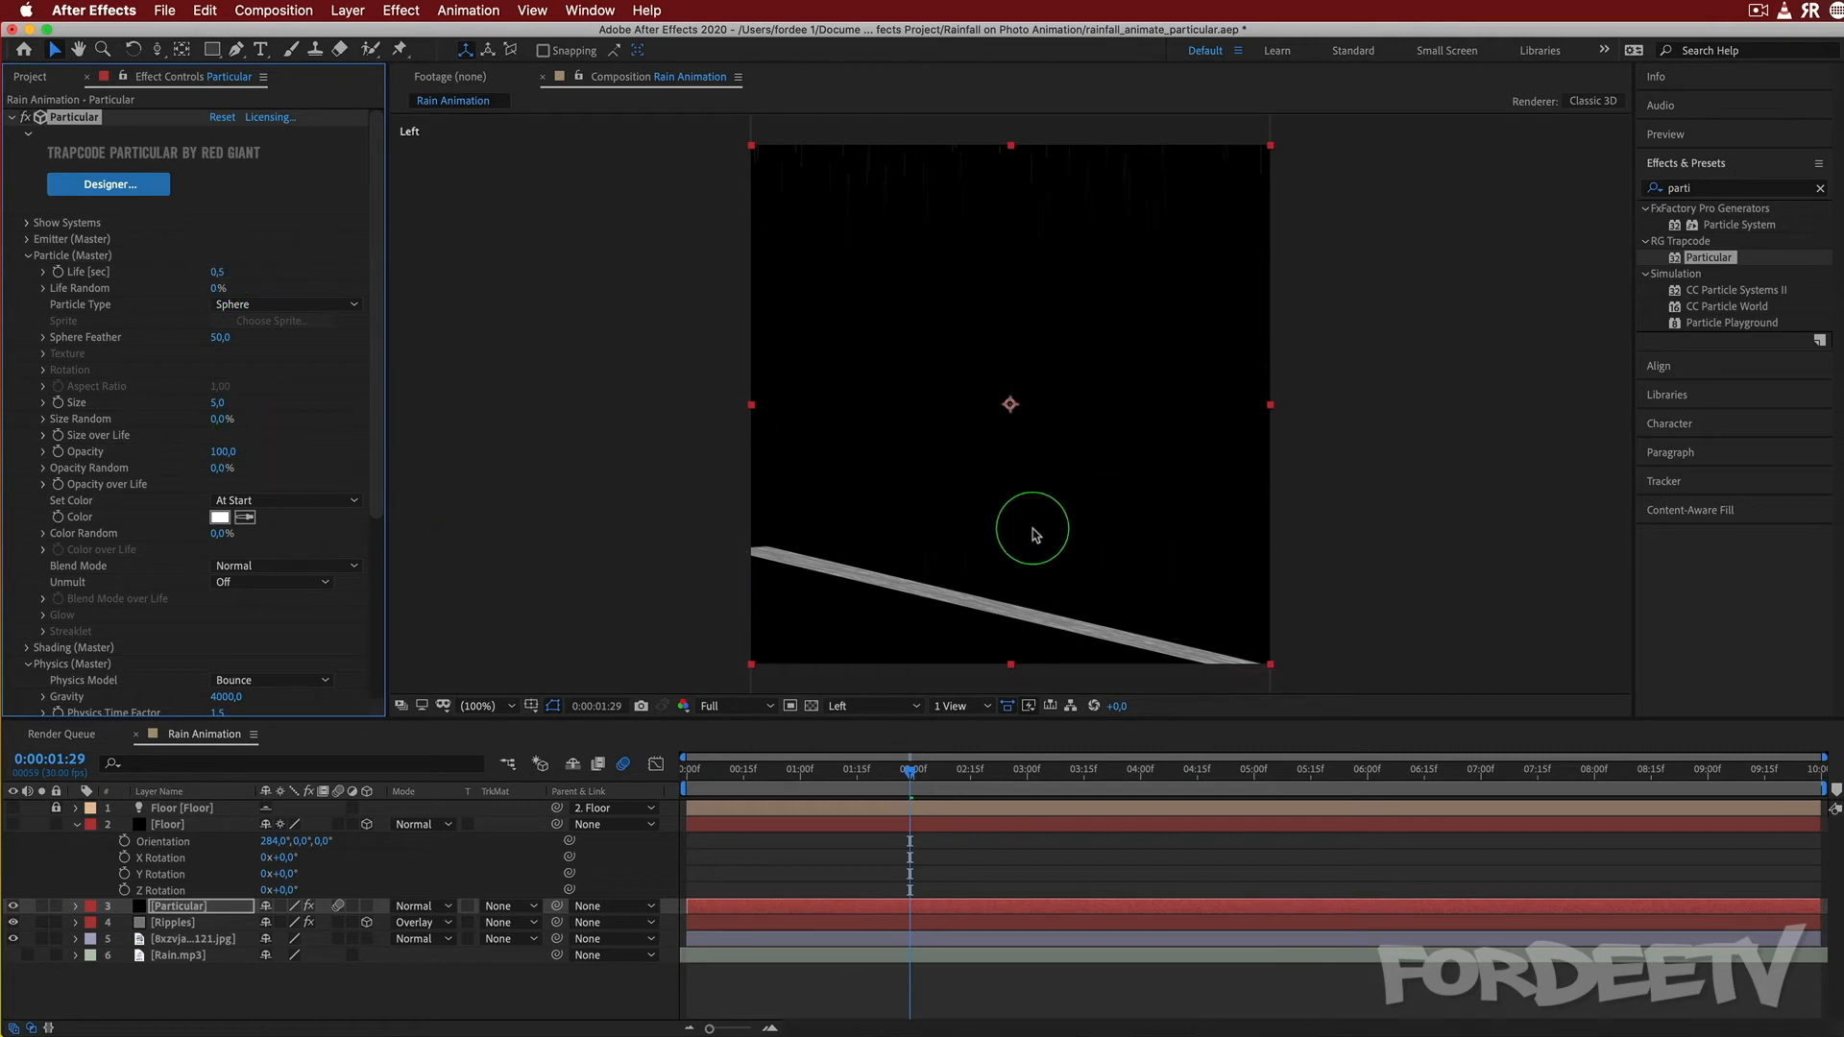
# Set the master particle Life to 0,8 seconds and check the rain's reach to the floor at 0:00:02:19.
pyautogui.click(219, 272)
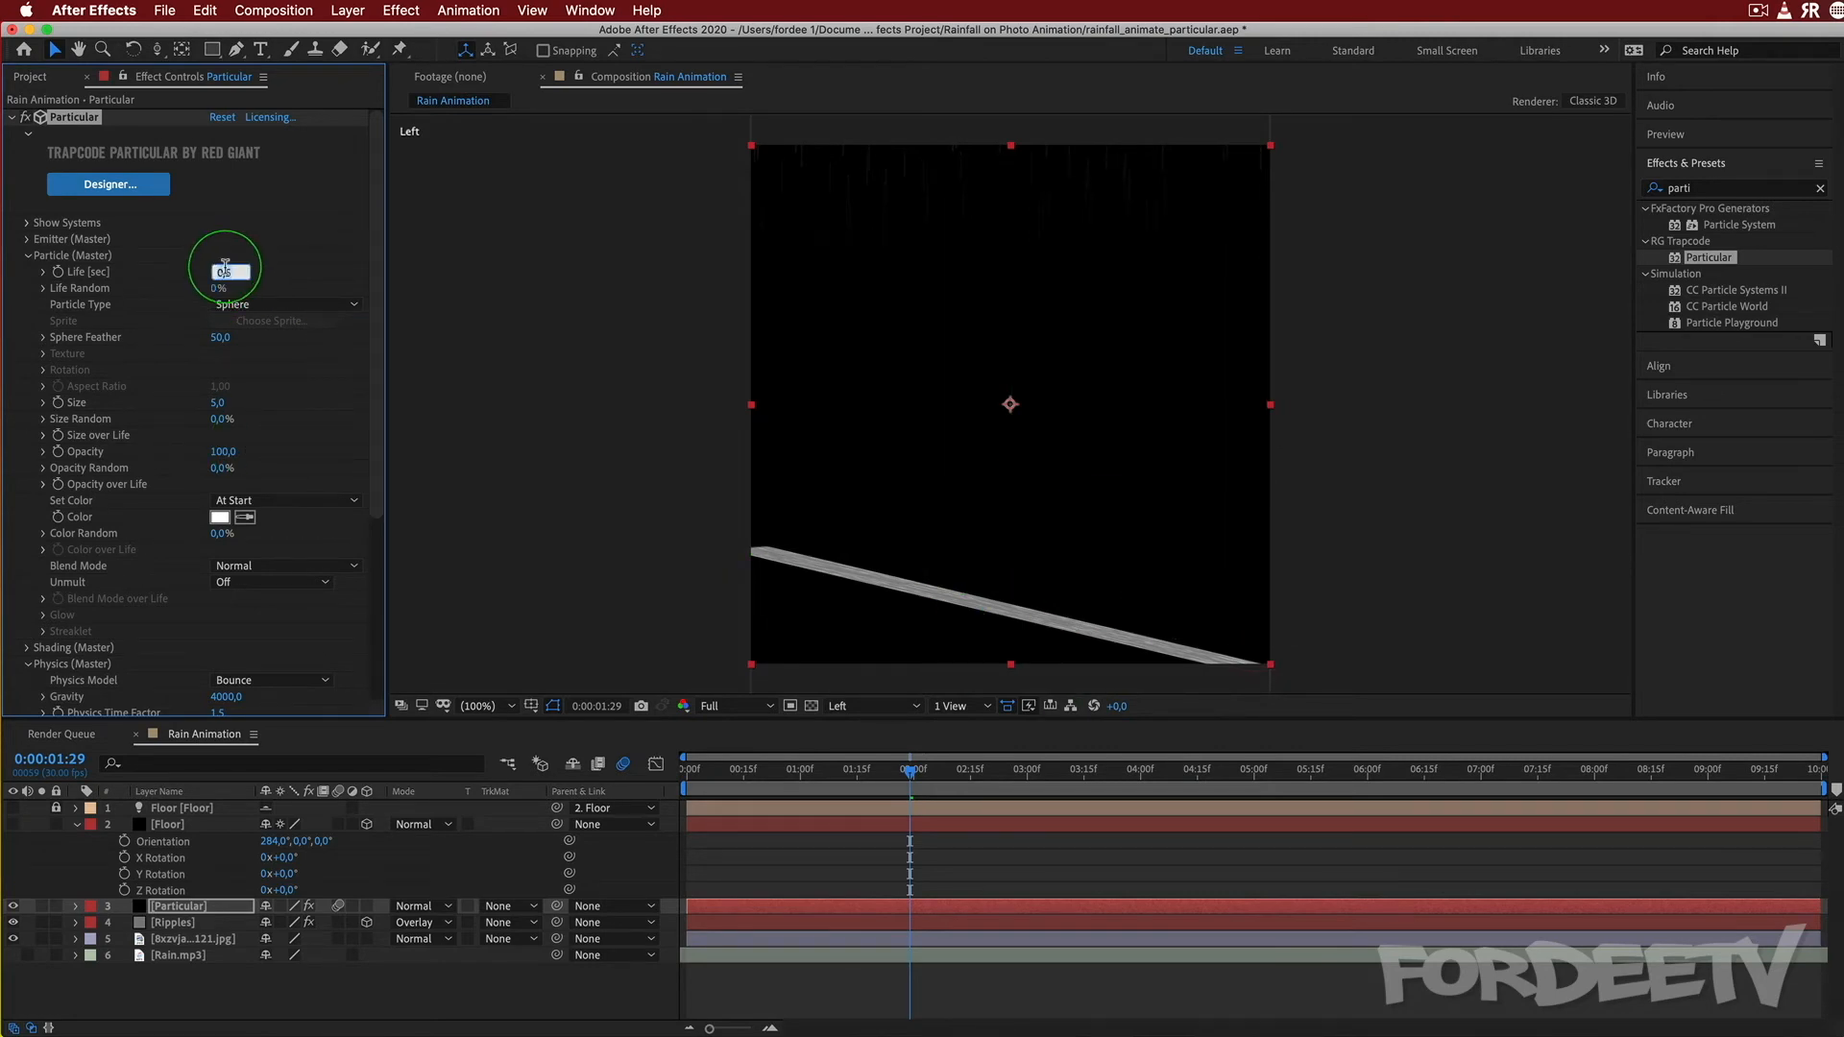
pyautogui.write(',9')
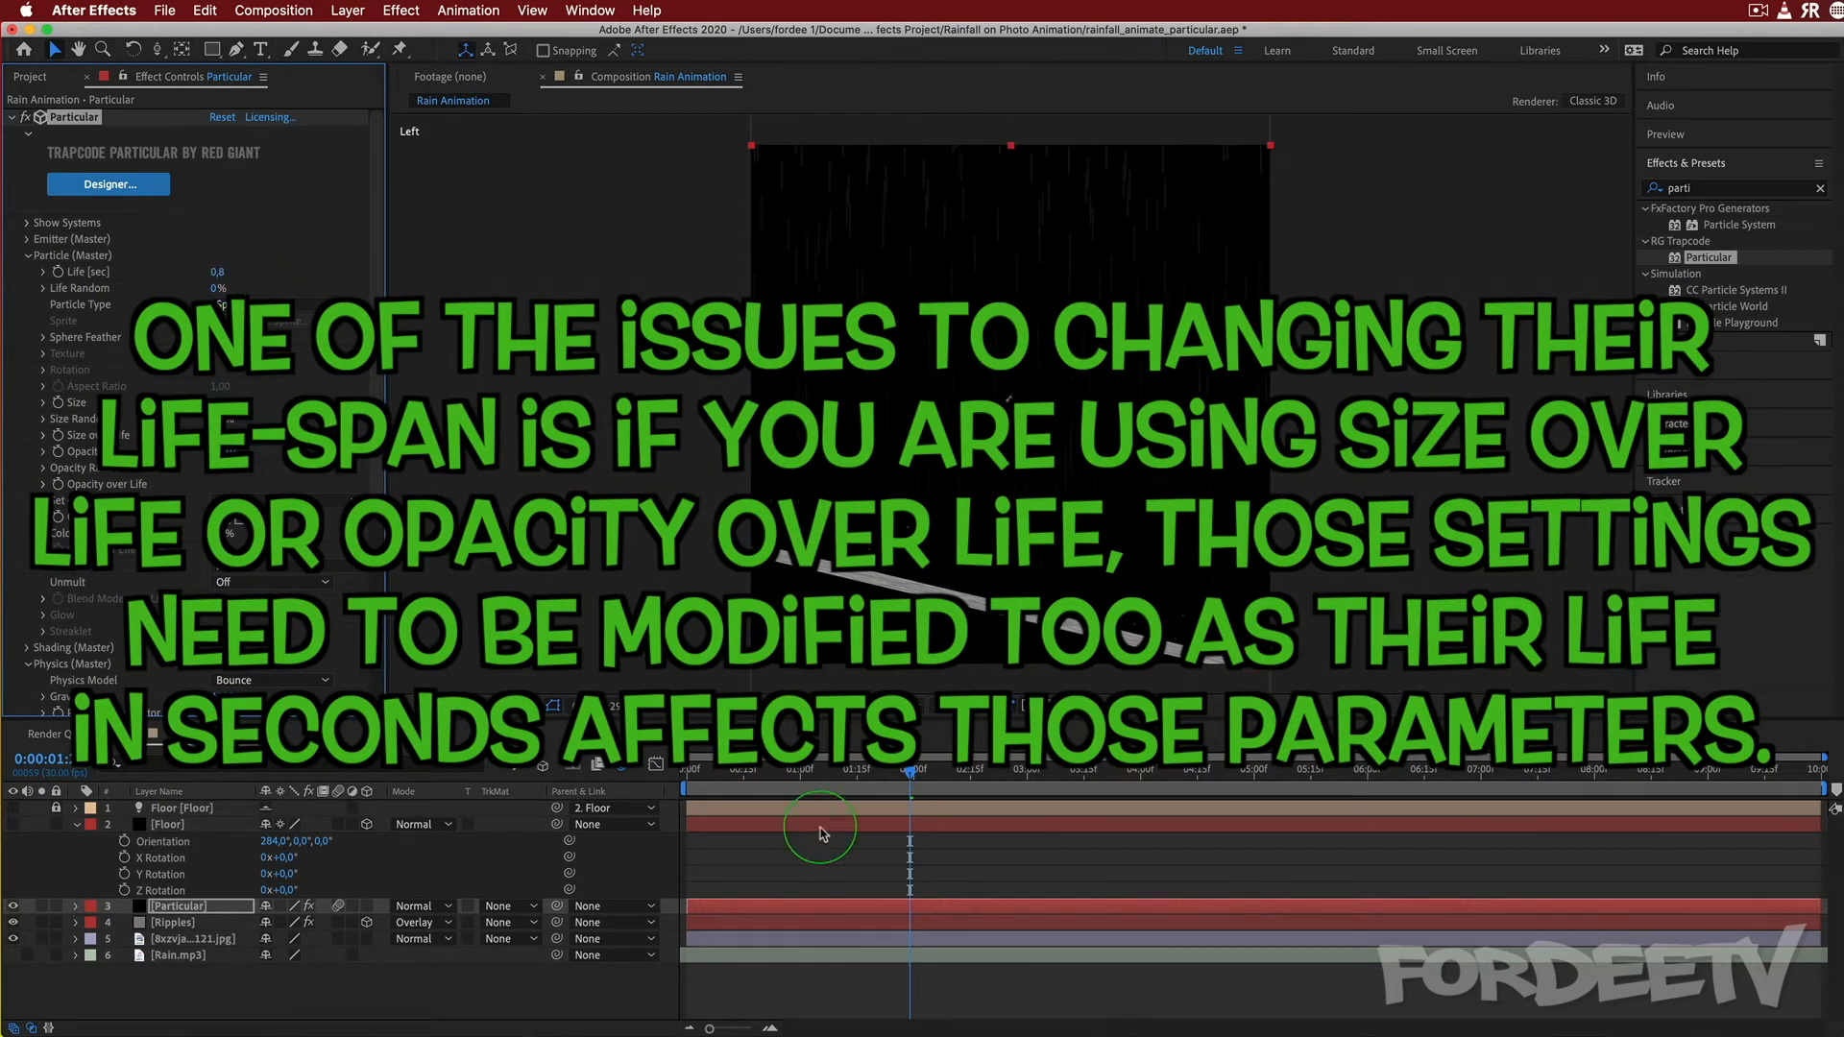
pyautogui.moveTo(935, 781); pyautogui.dragTo(986, 797)
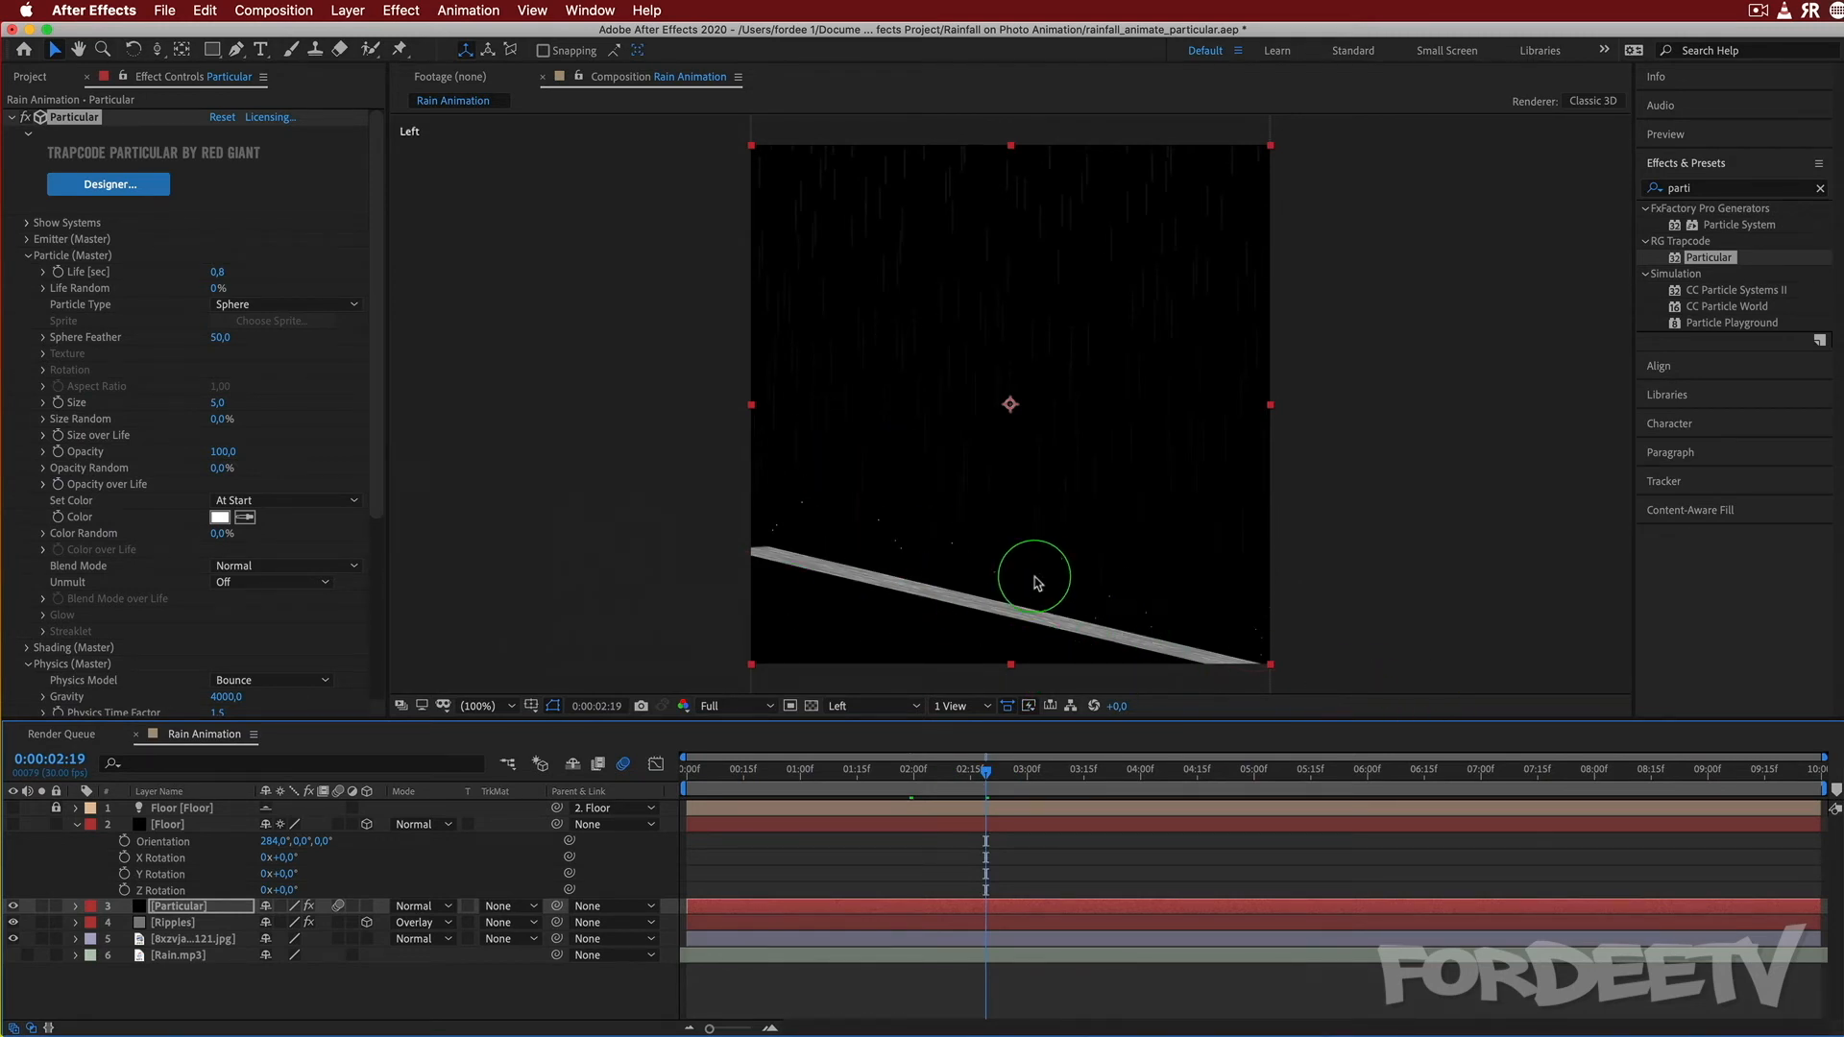
# Switch the composition to the Active Camera view and preview the rain over the street photo from the start.
pyautogui.click(850, 706)
pyautogui.click(862, 726)
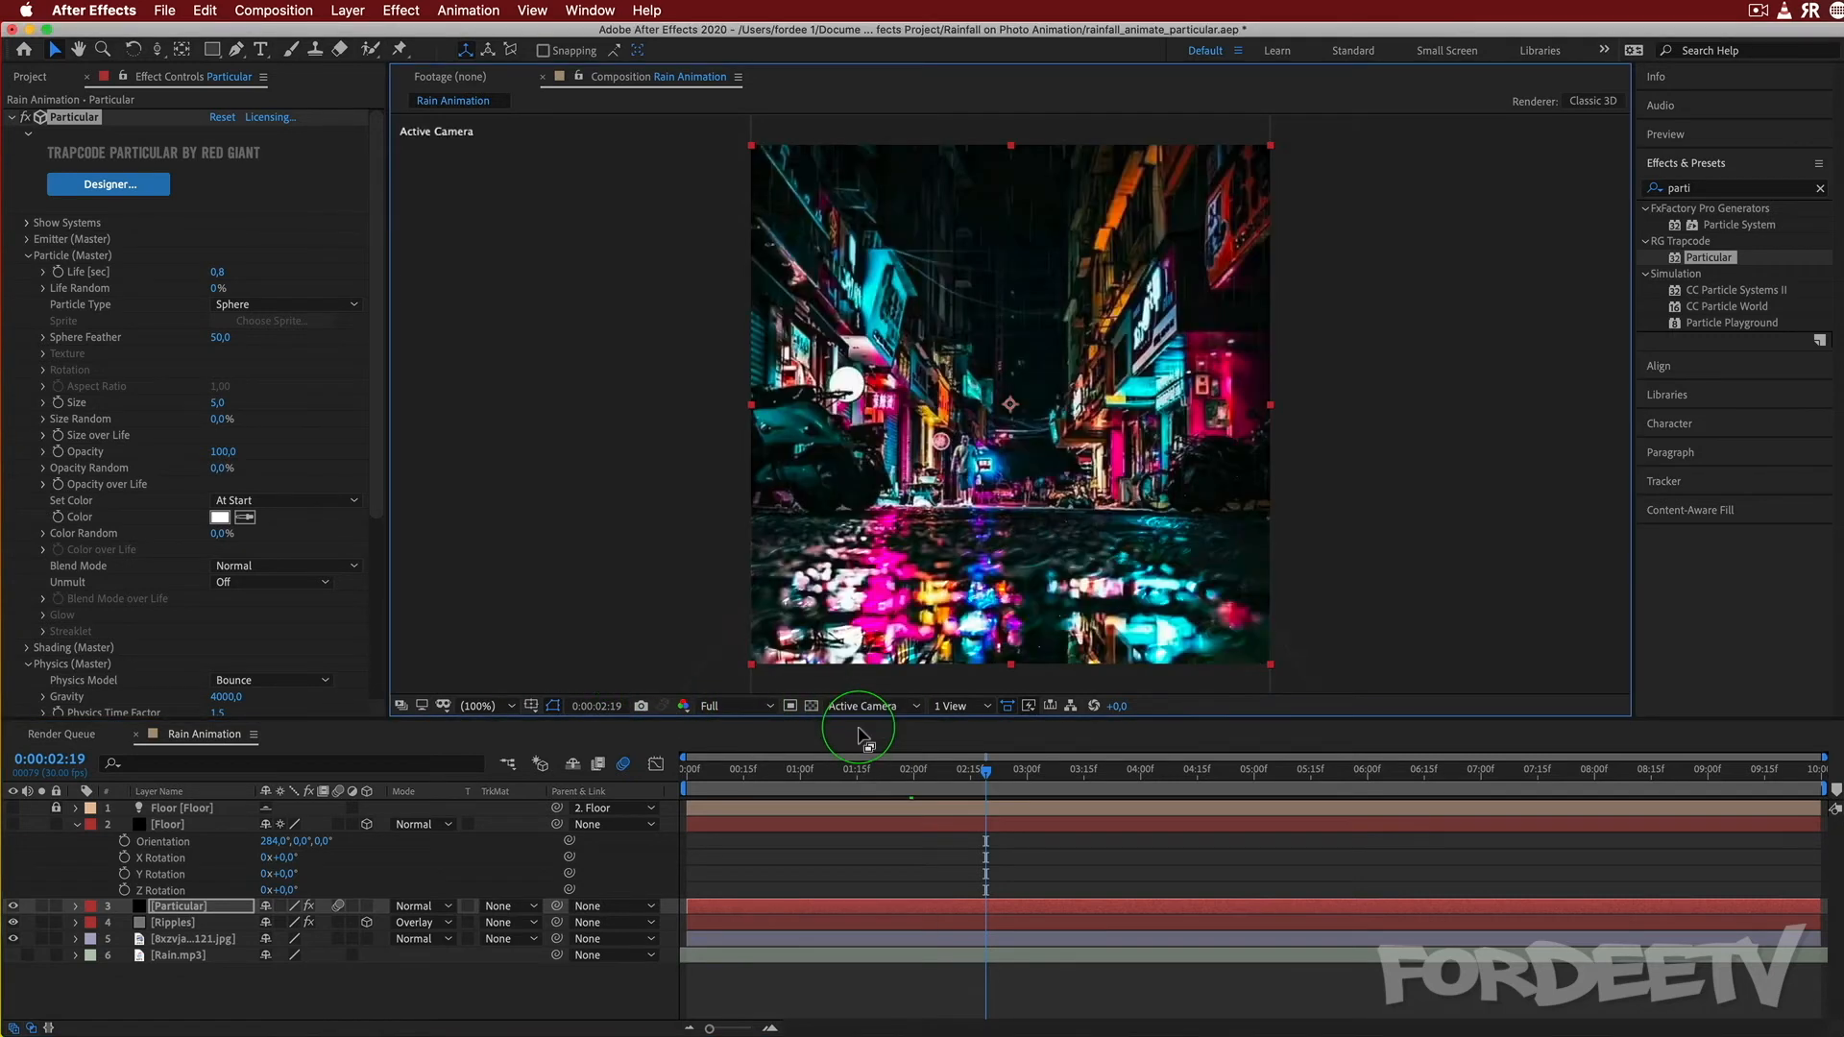
pyautogui.moveTo(986, 772); pyautogui.dragTo(424, 711)
pyautogui.press('space')
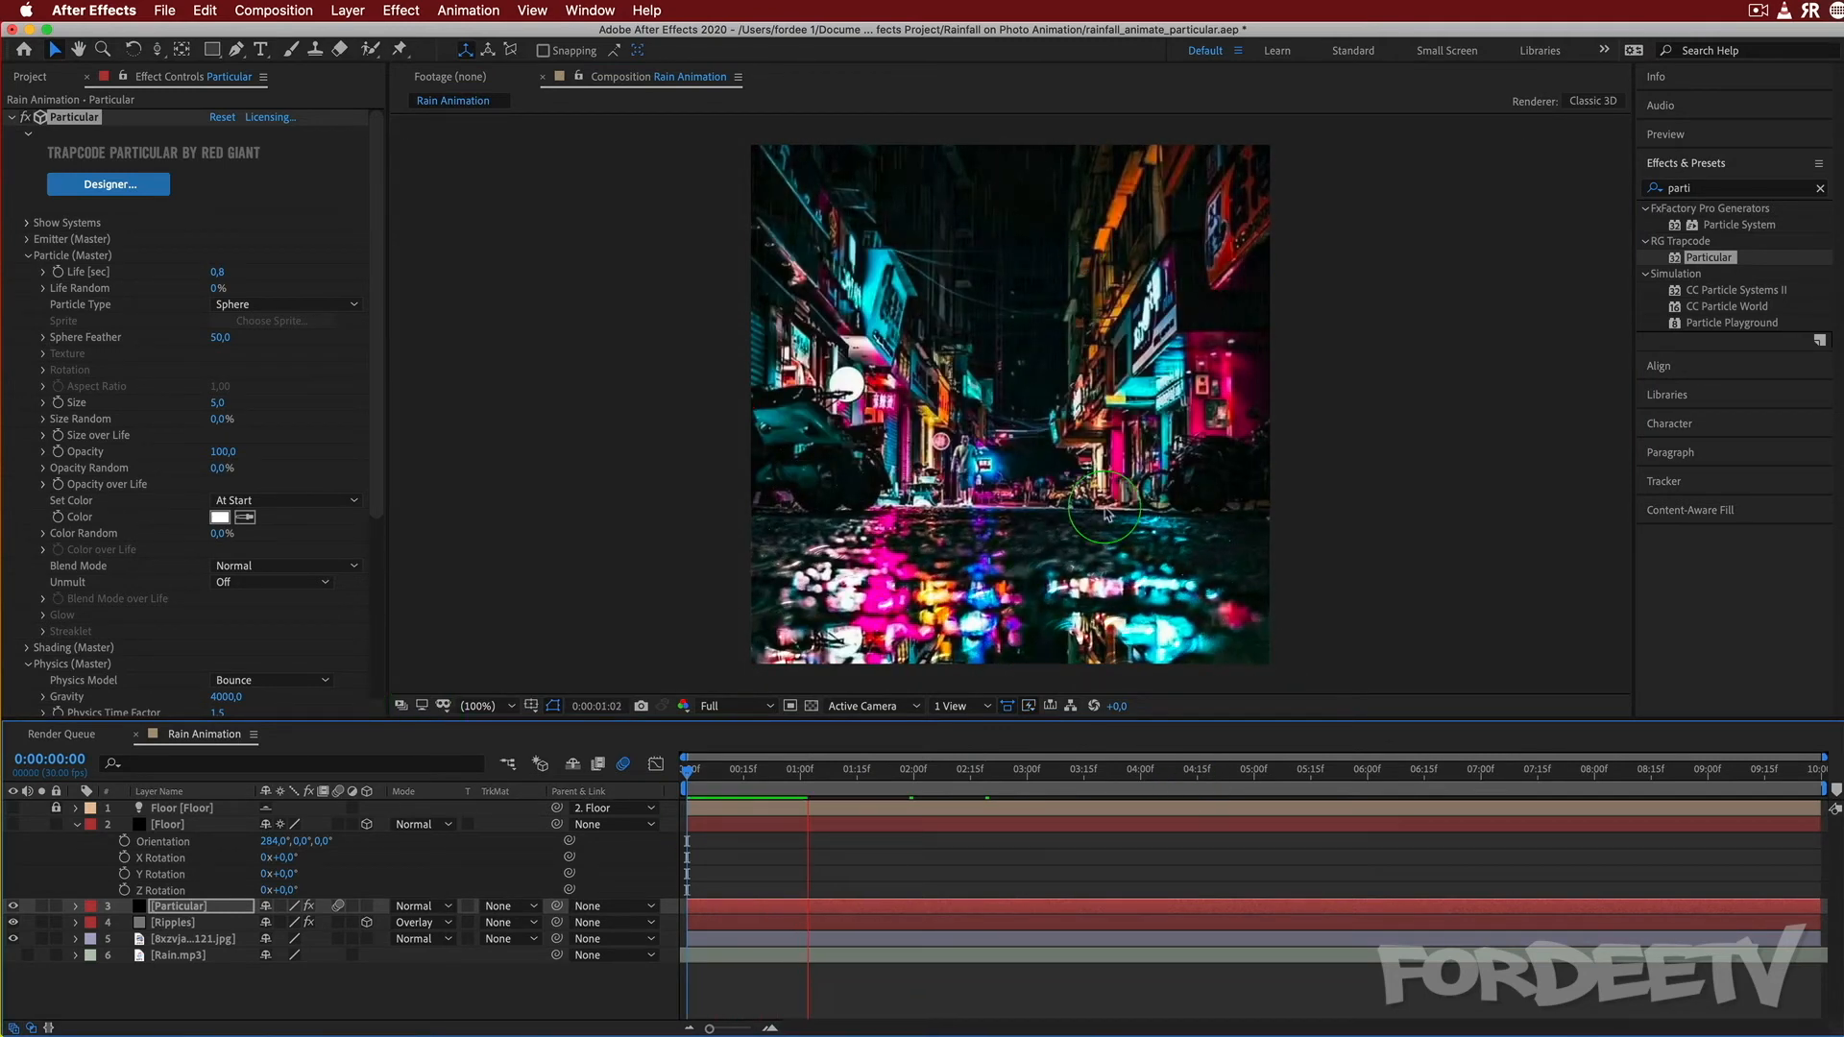
pyautogui.press('space')
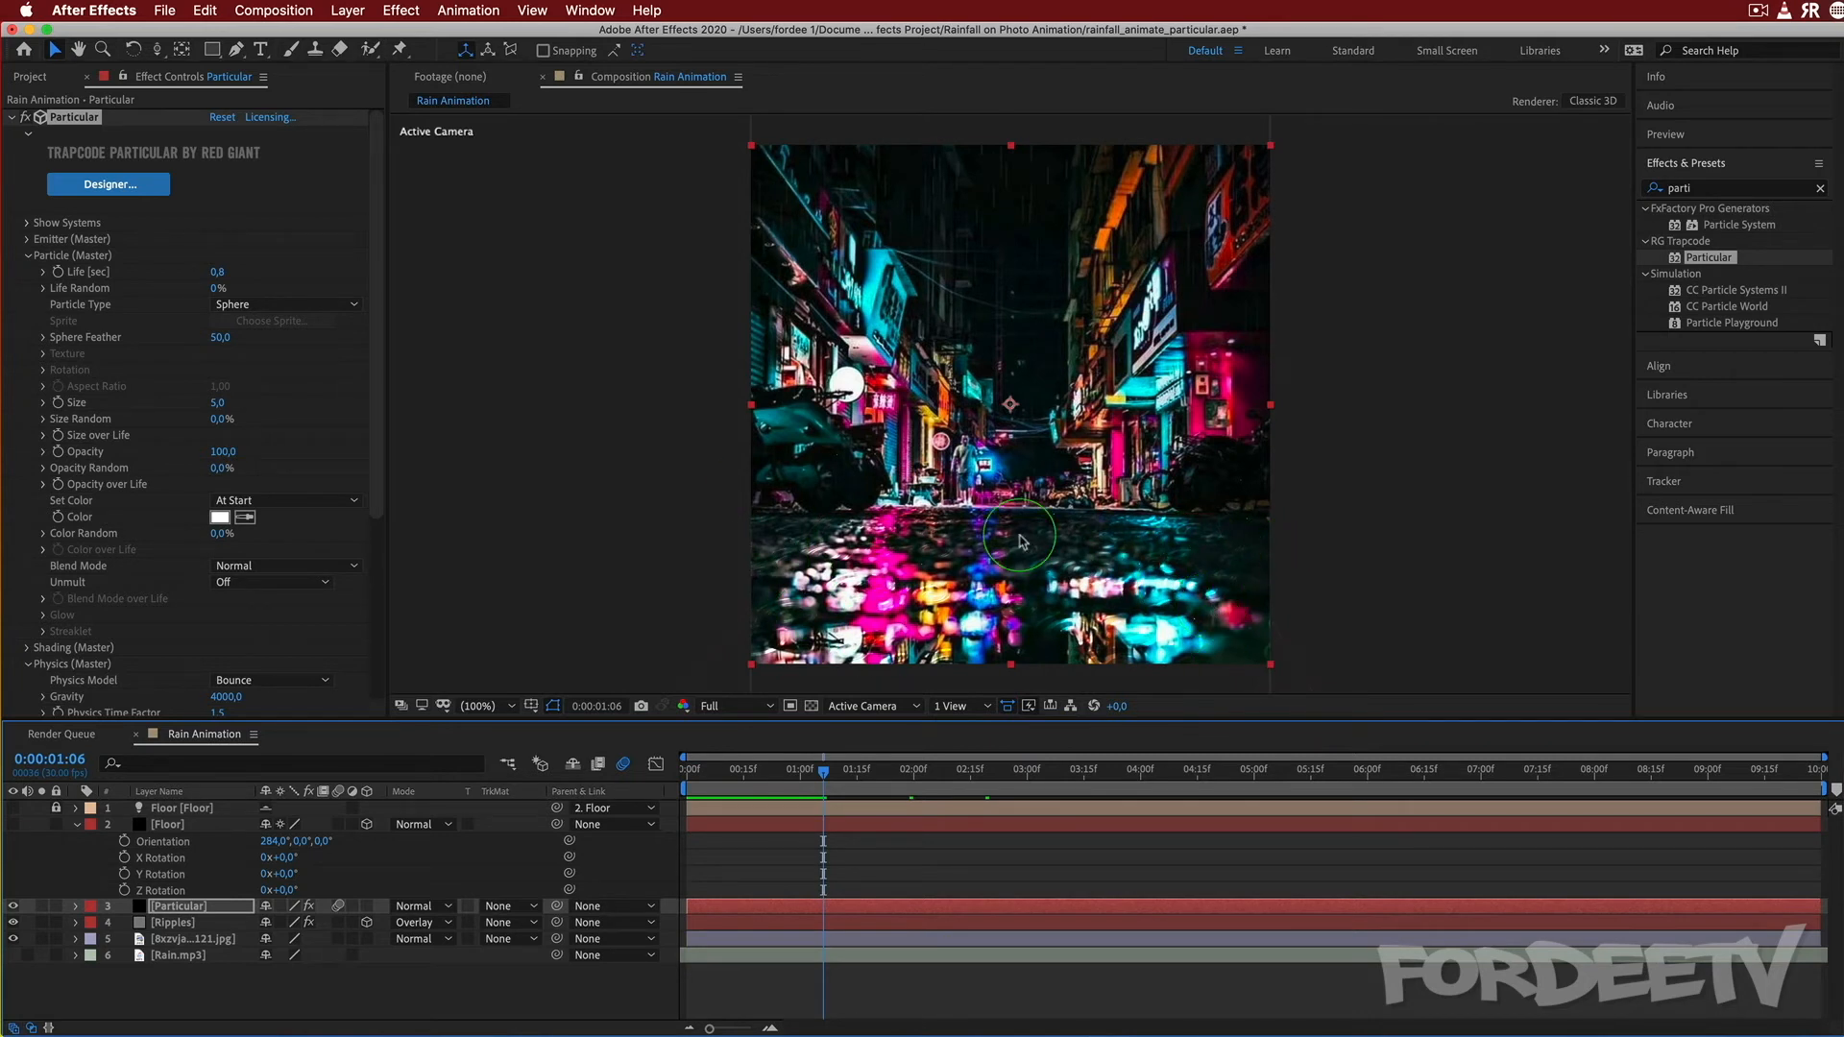
# Set the master Aux System's Emit option to At Bounce Event.
pyautogui.click(27, 256)
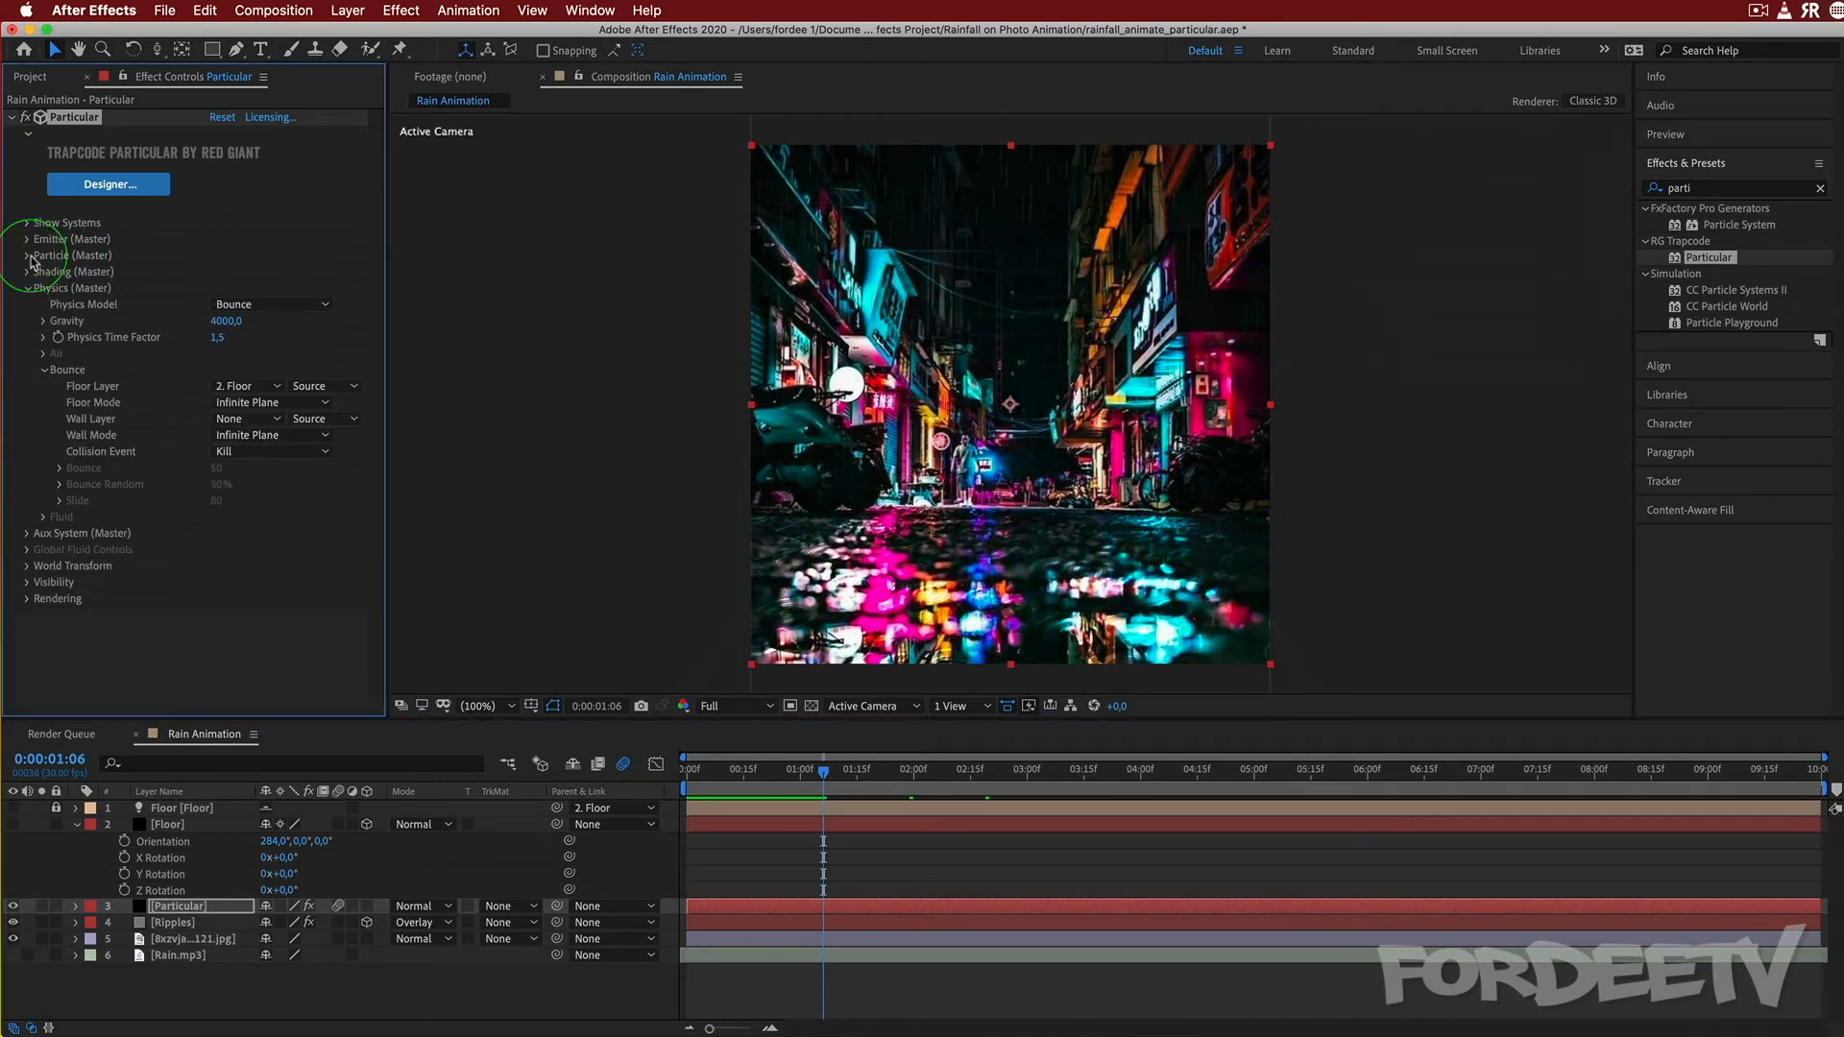
pyautogui.click(27, 289)
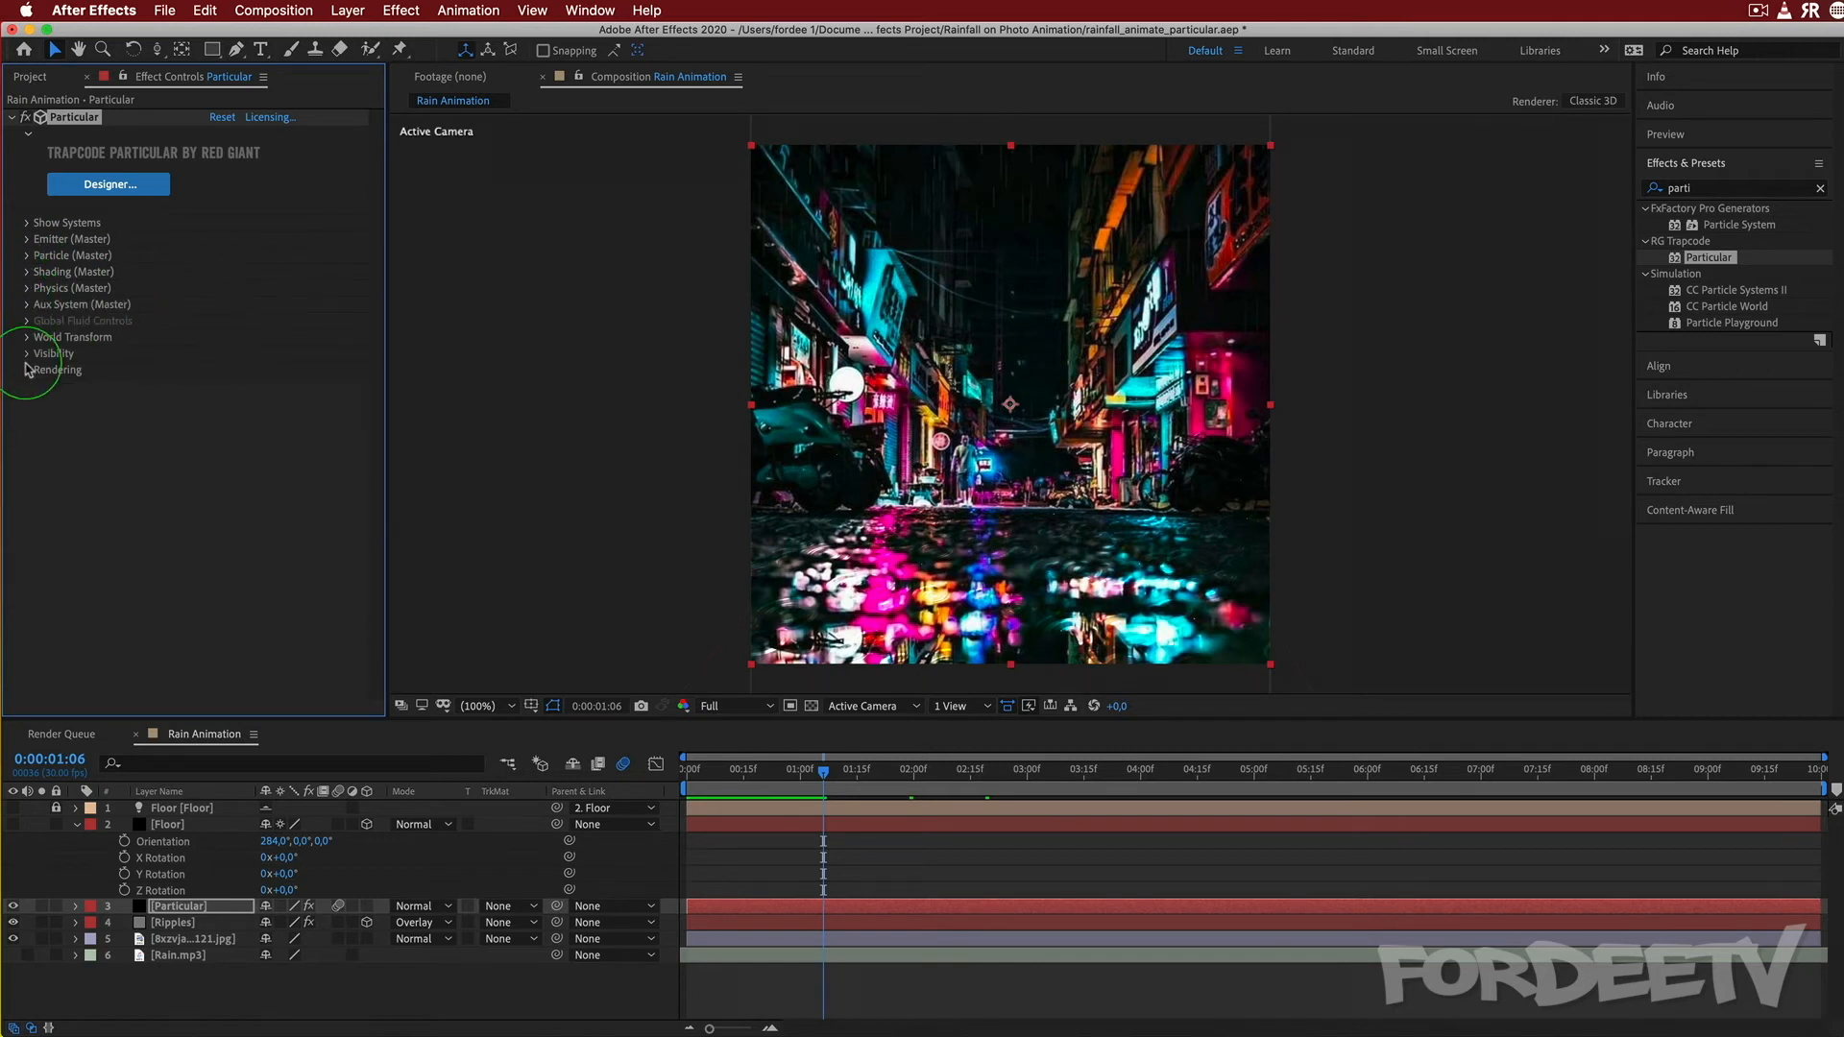
pyautogui.click(24, 306)
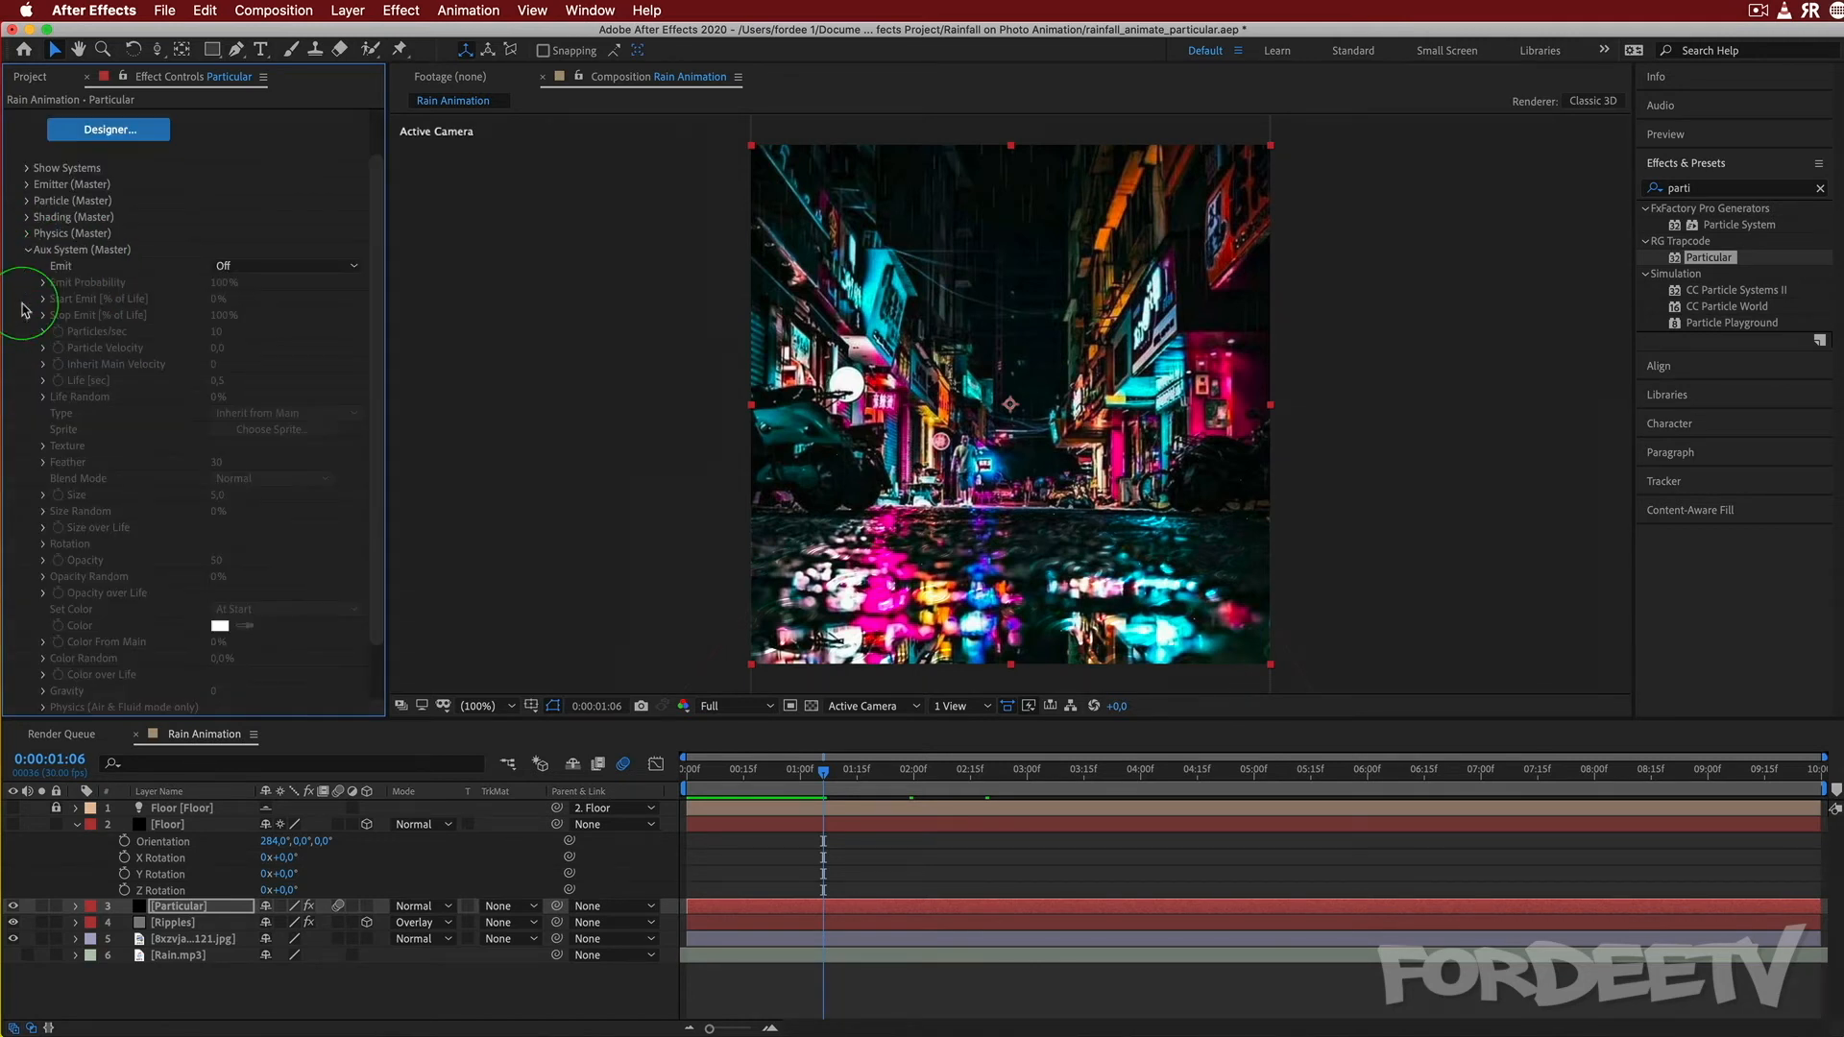
pyautogui.click(244, 266)
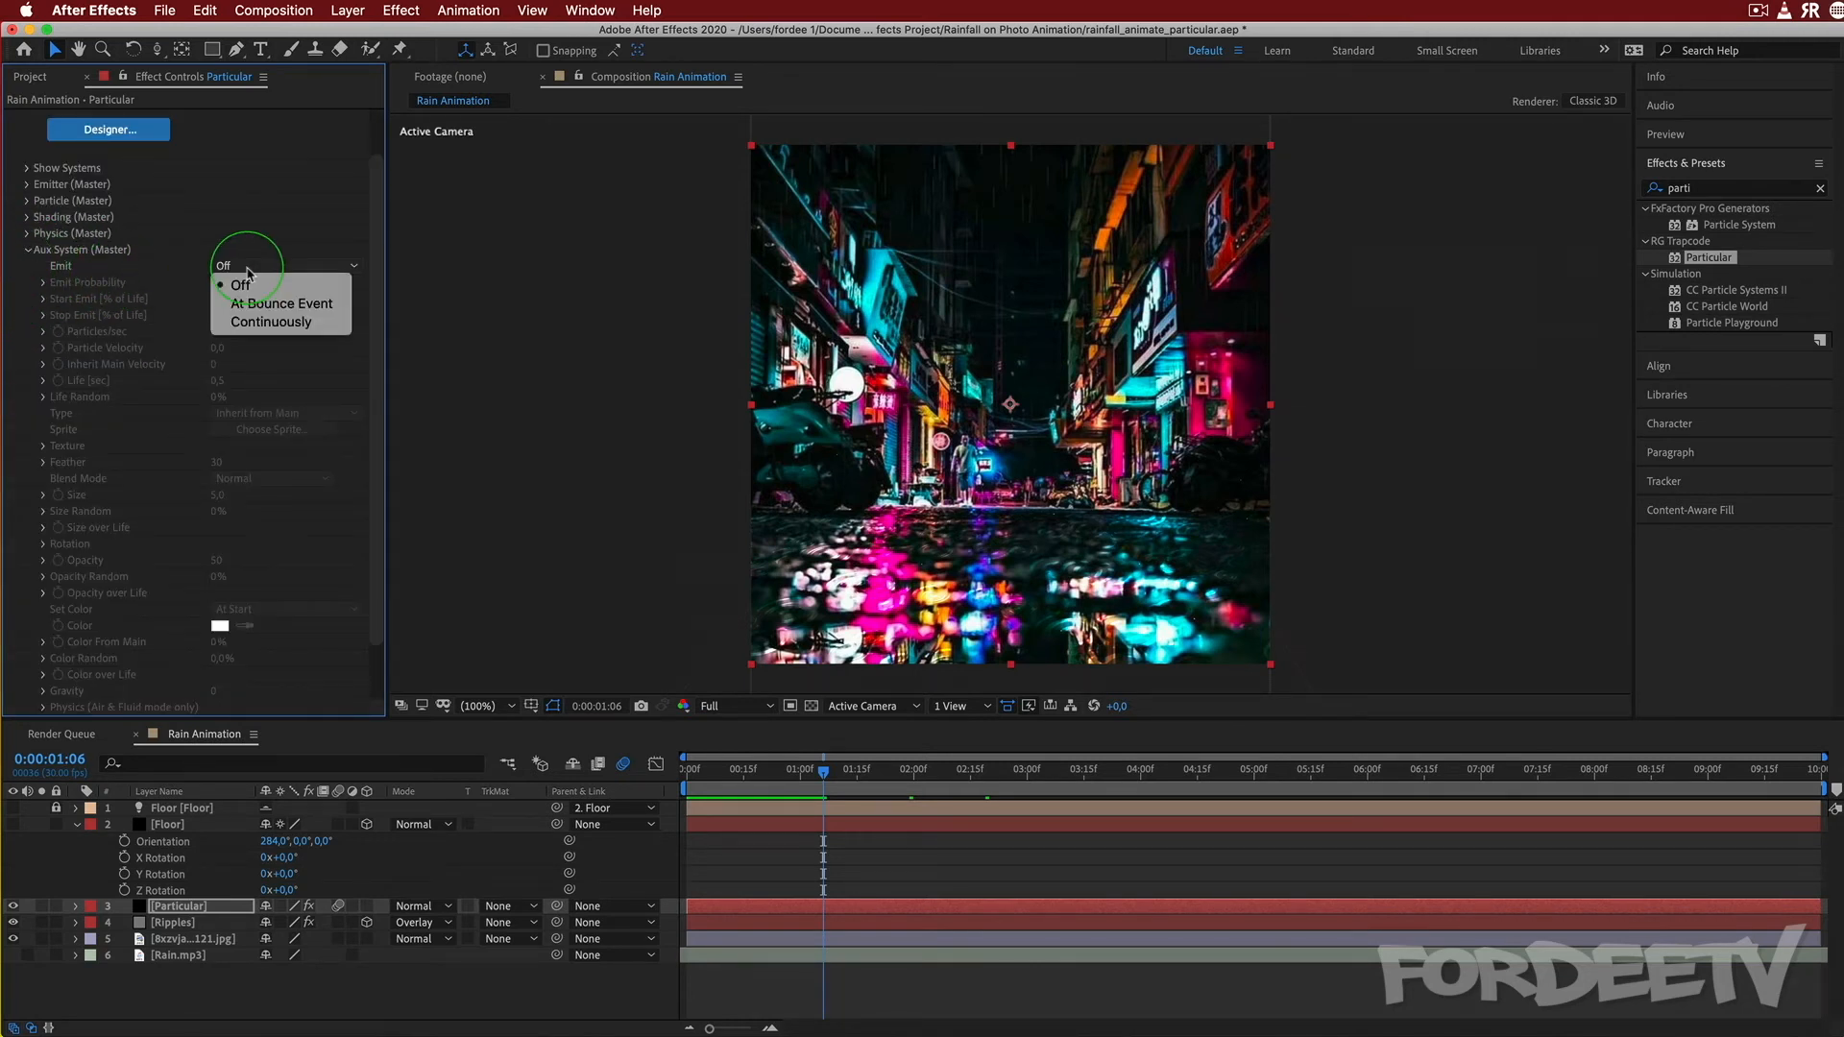
pyautogui.click(231, 304)
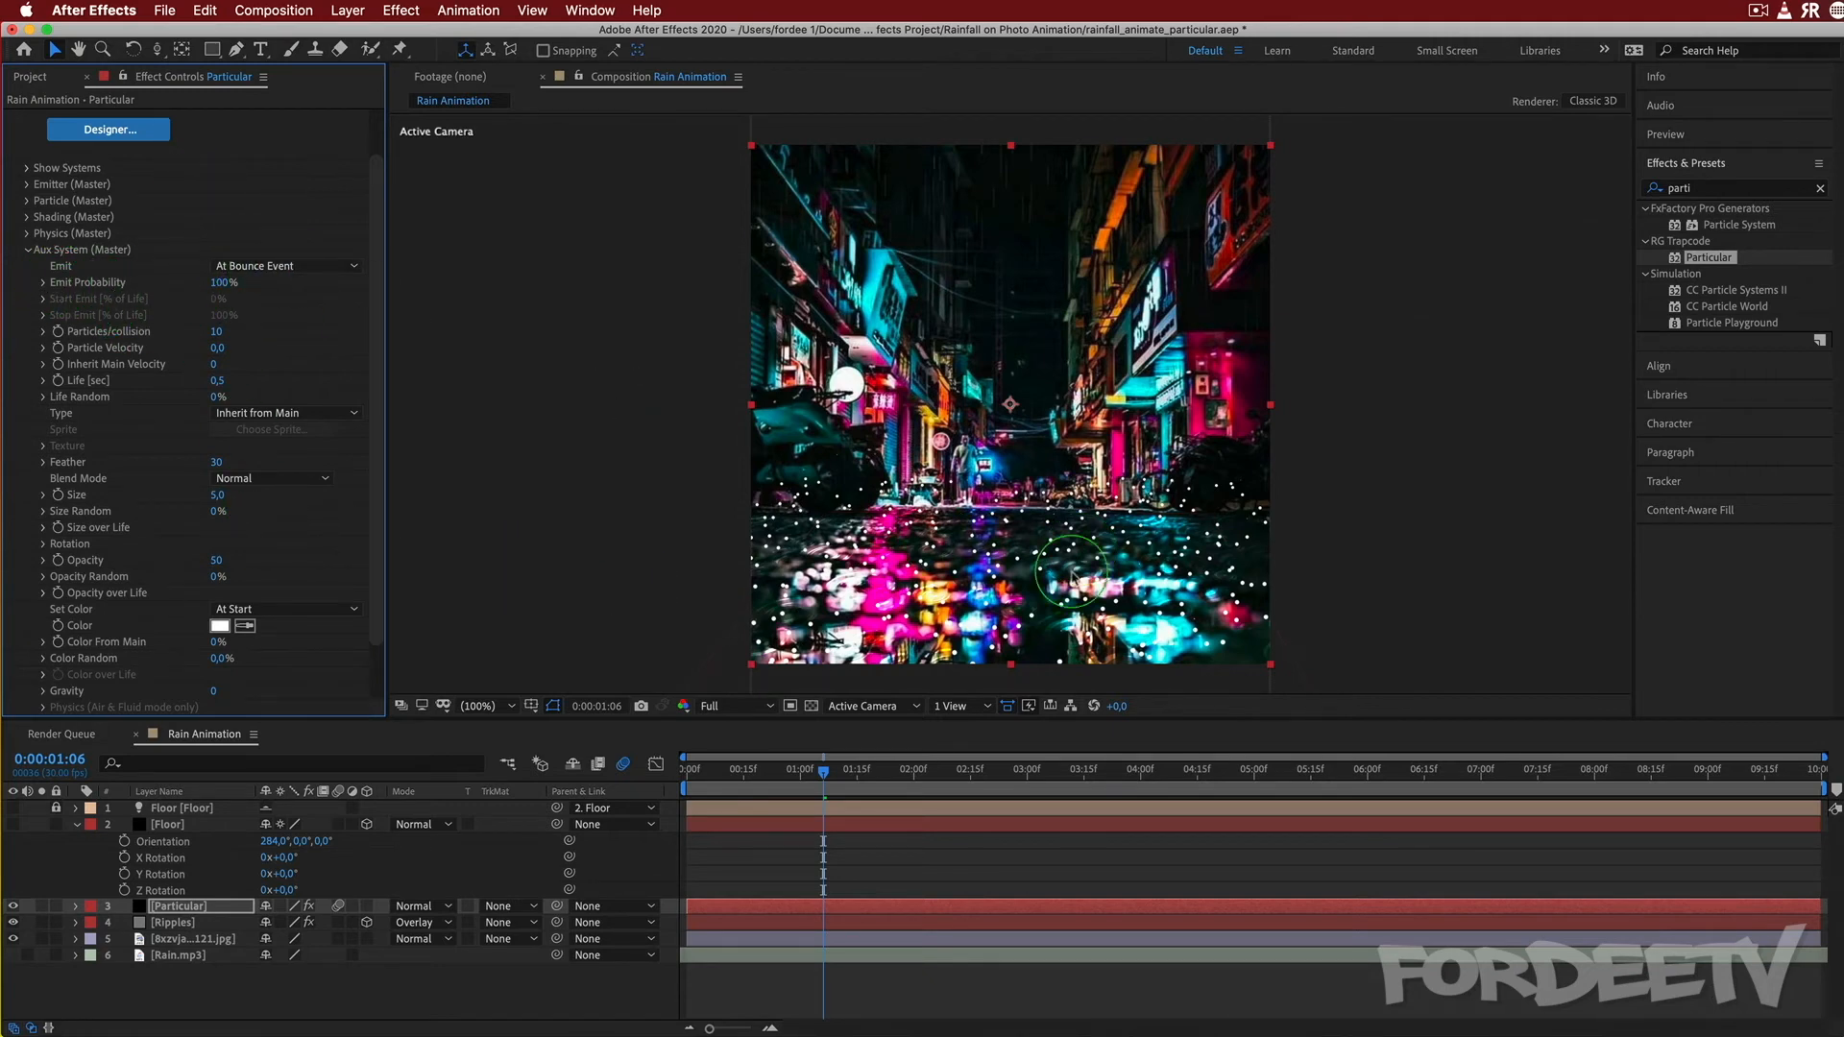
# Preview the auxiliary particles emitted where raindrops hit the floor from the start of the composition.
pyautogui.moveTo(829, 773); pyautogui.dragTo(490, 741)
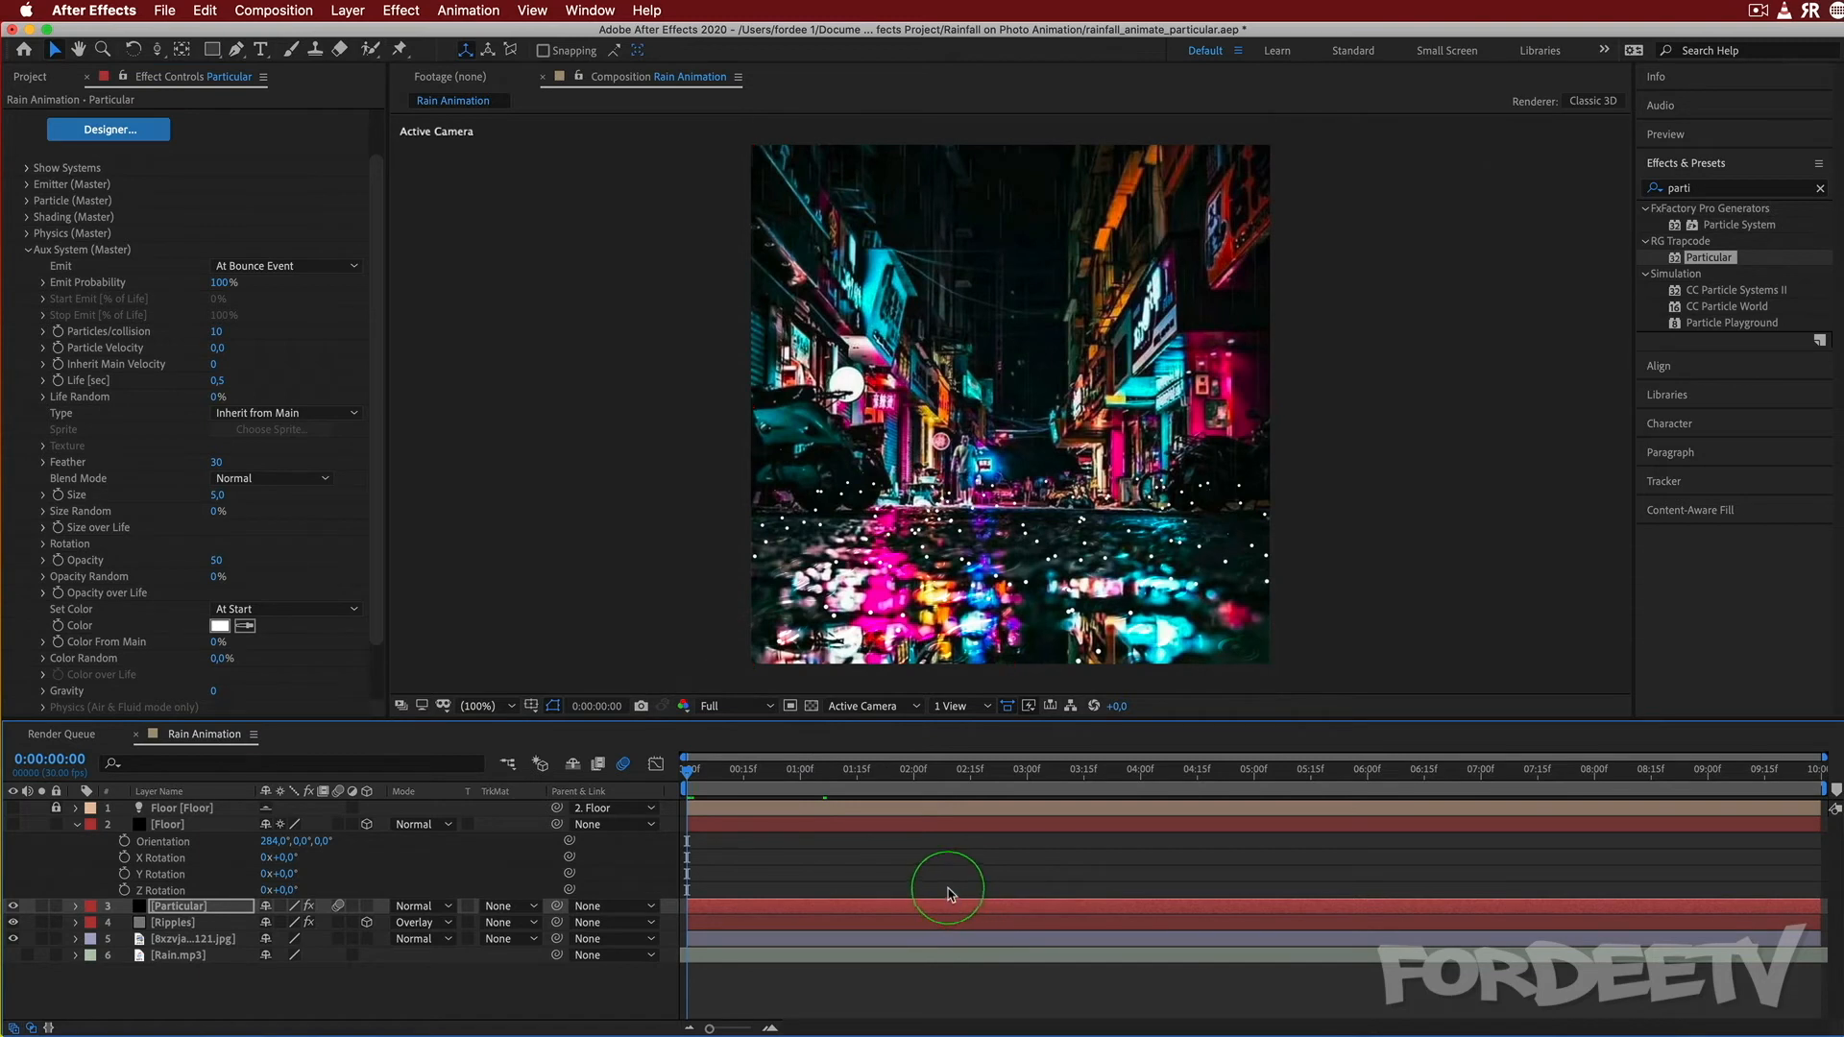
pyautogui.press('space')
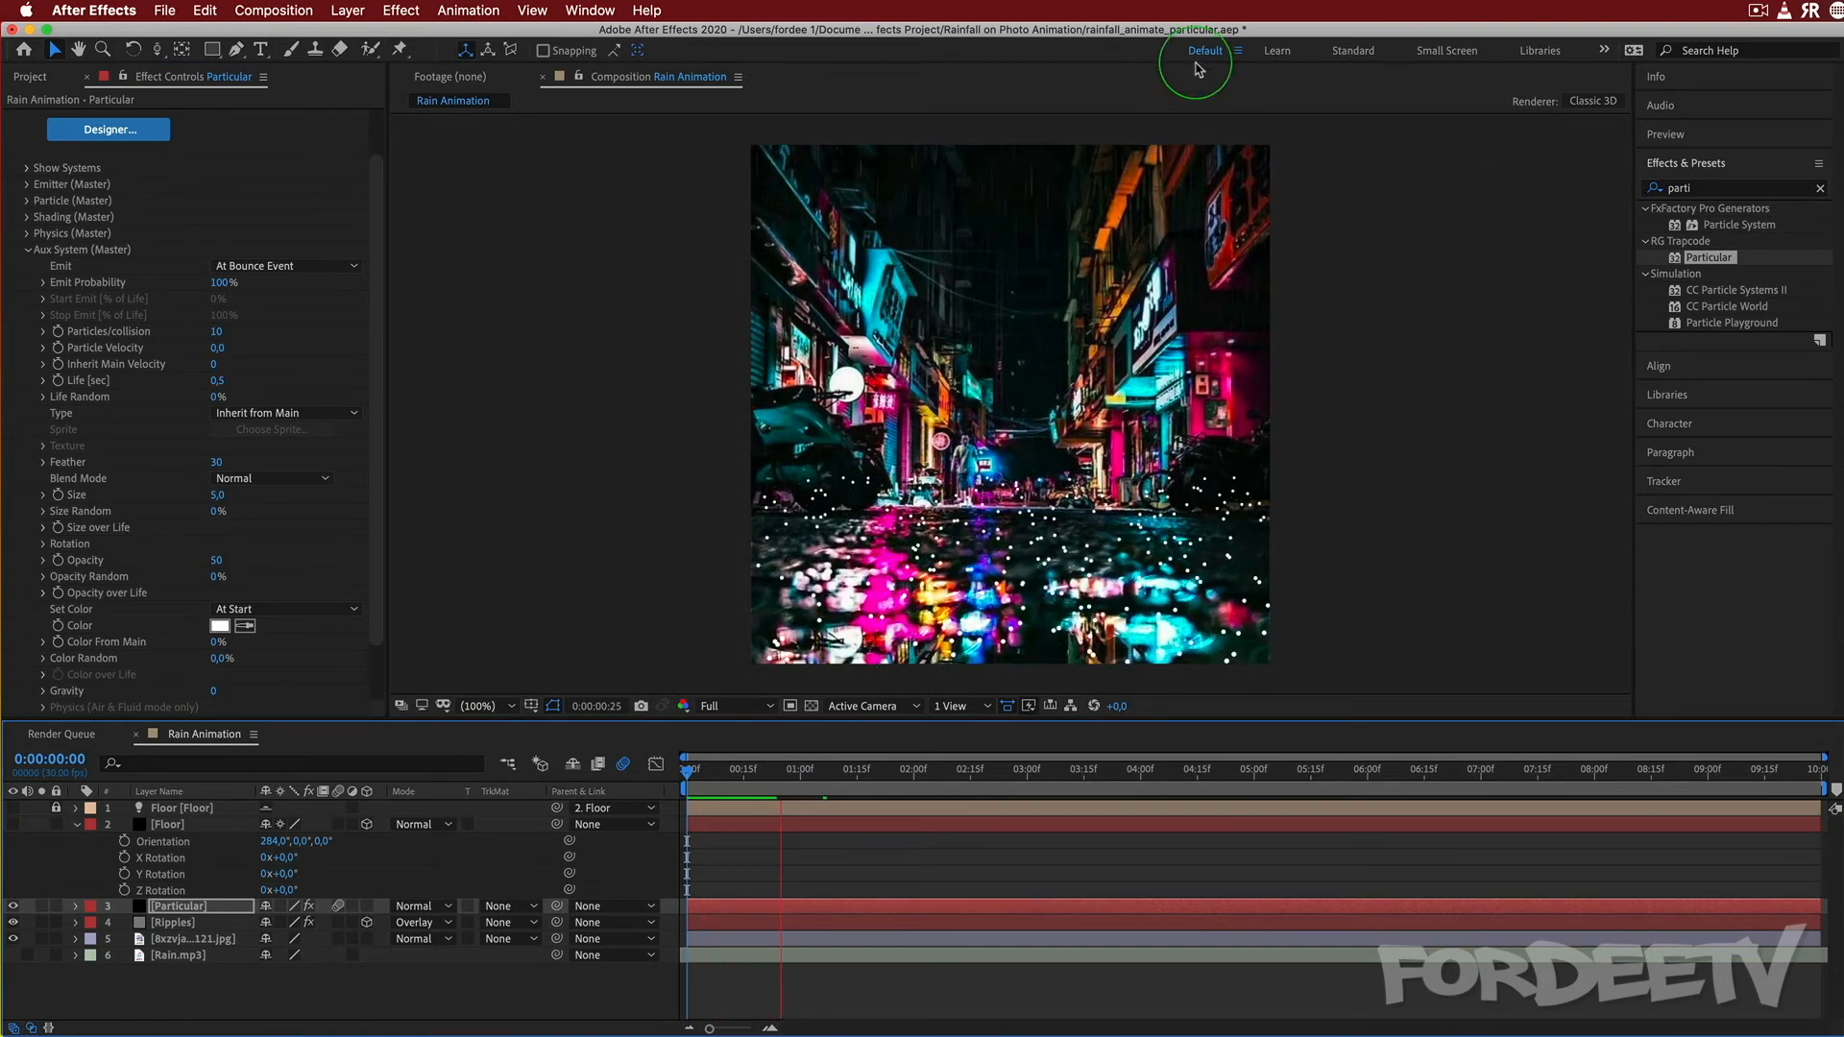
pyautogui.press('space')
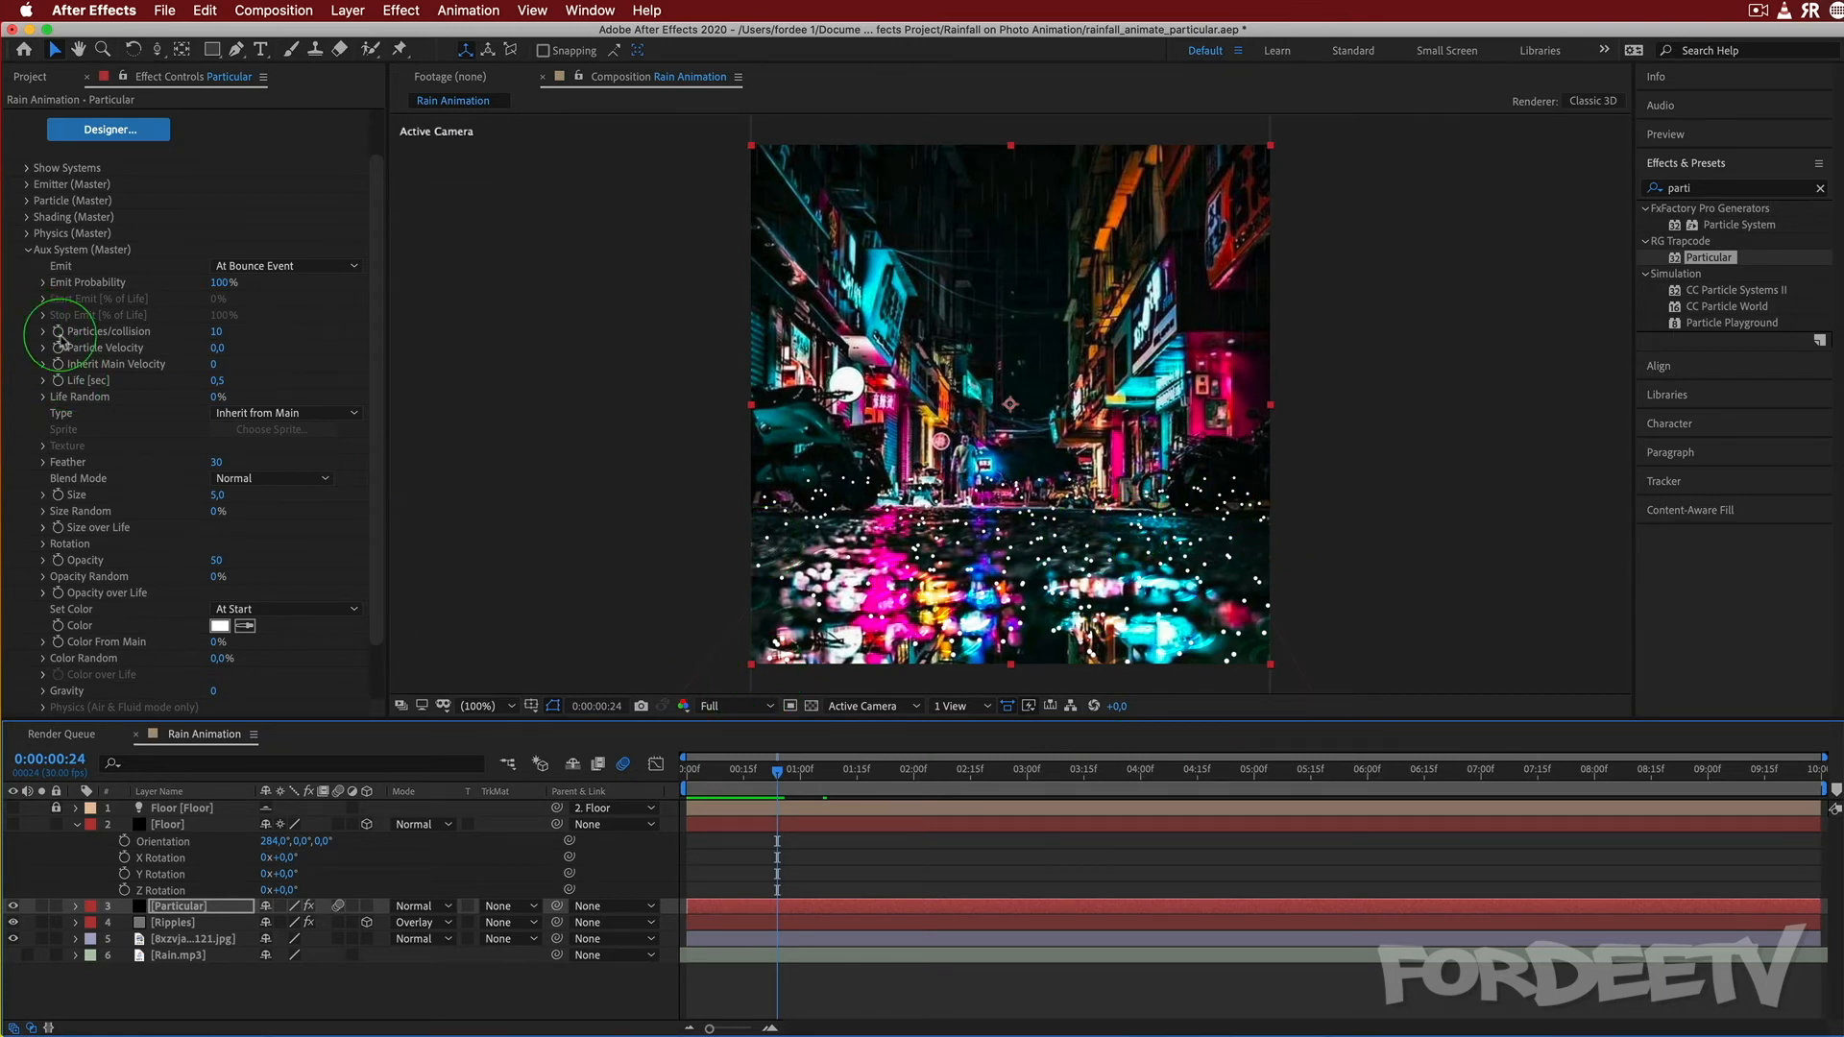
# Set the Aux System's Particles/collision to 80 and its Particle Velocity to 60.
pyautogui.click(212, 331)
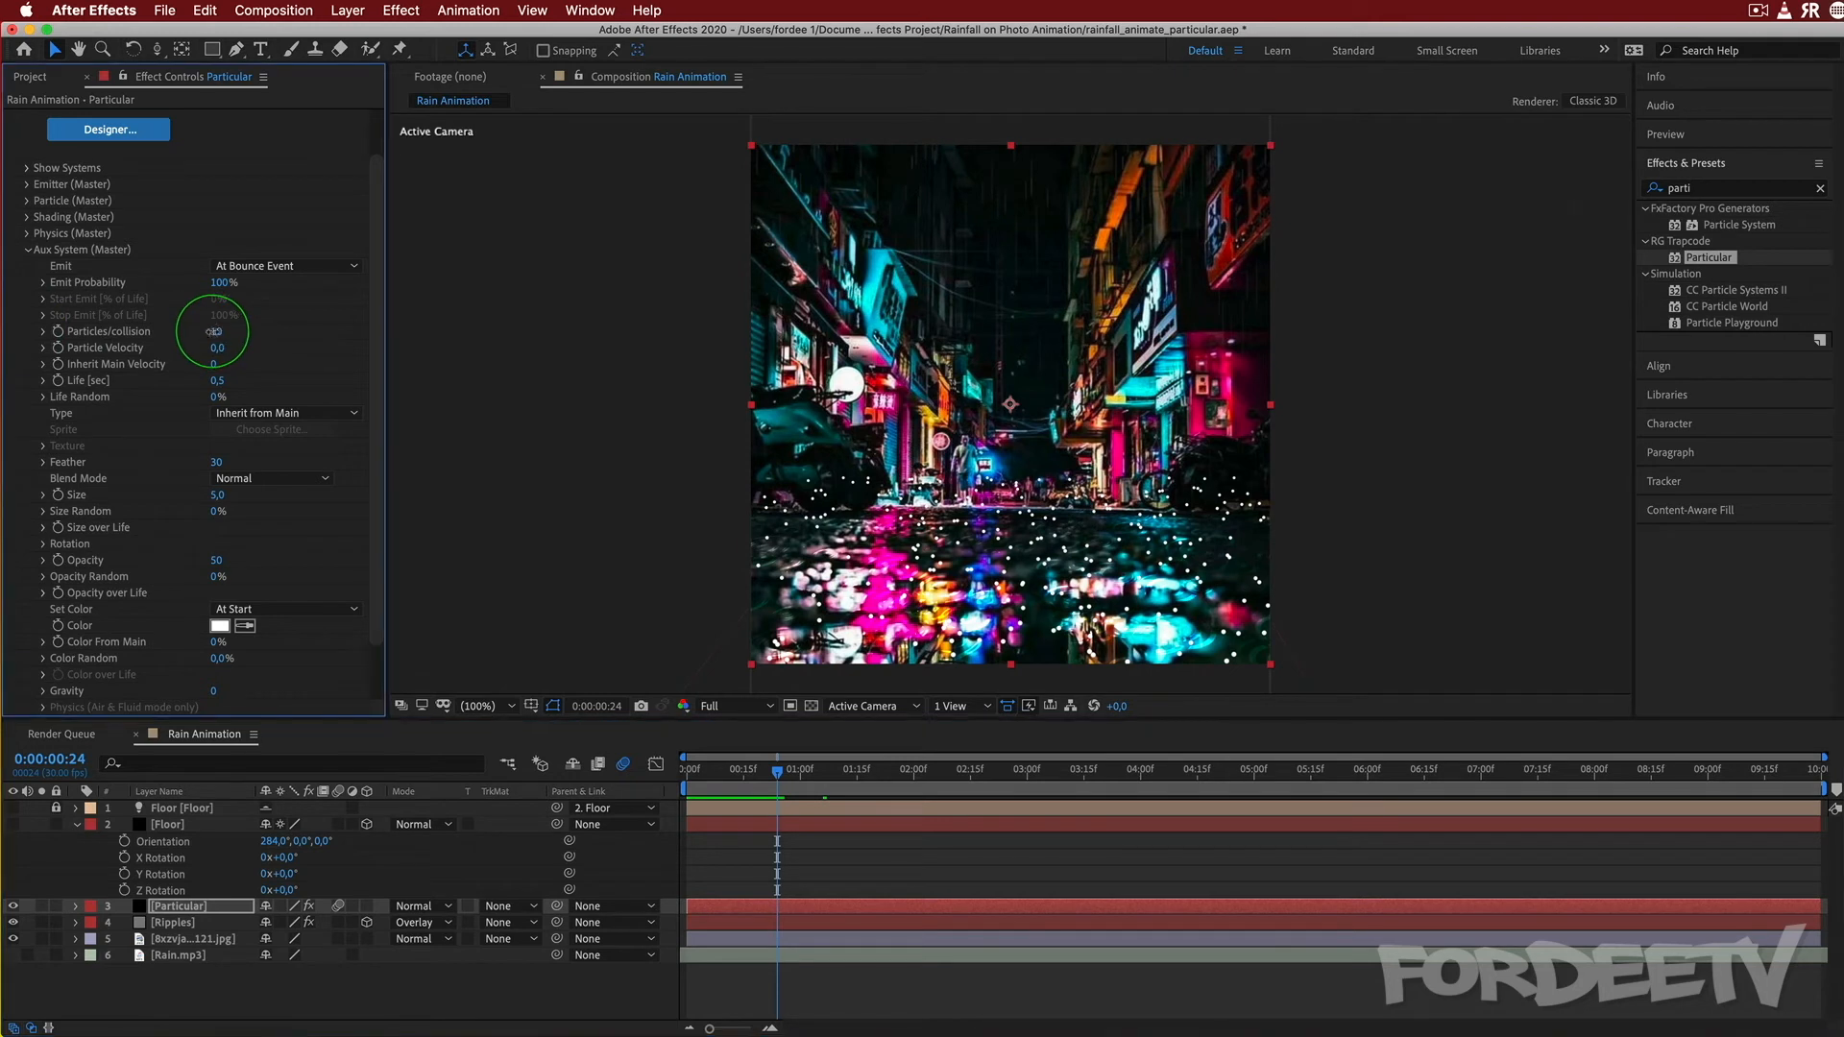
pyautogui.click(212, 332)
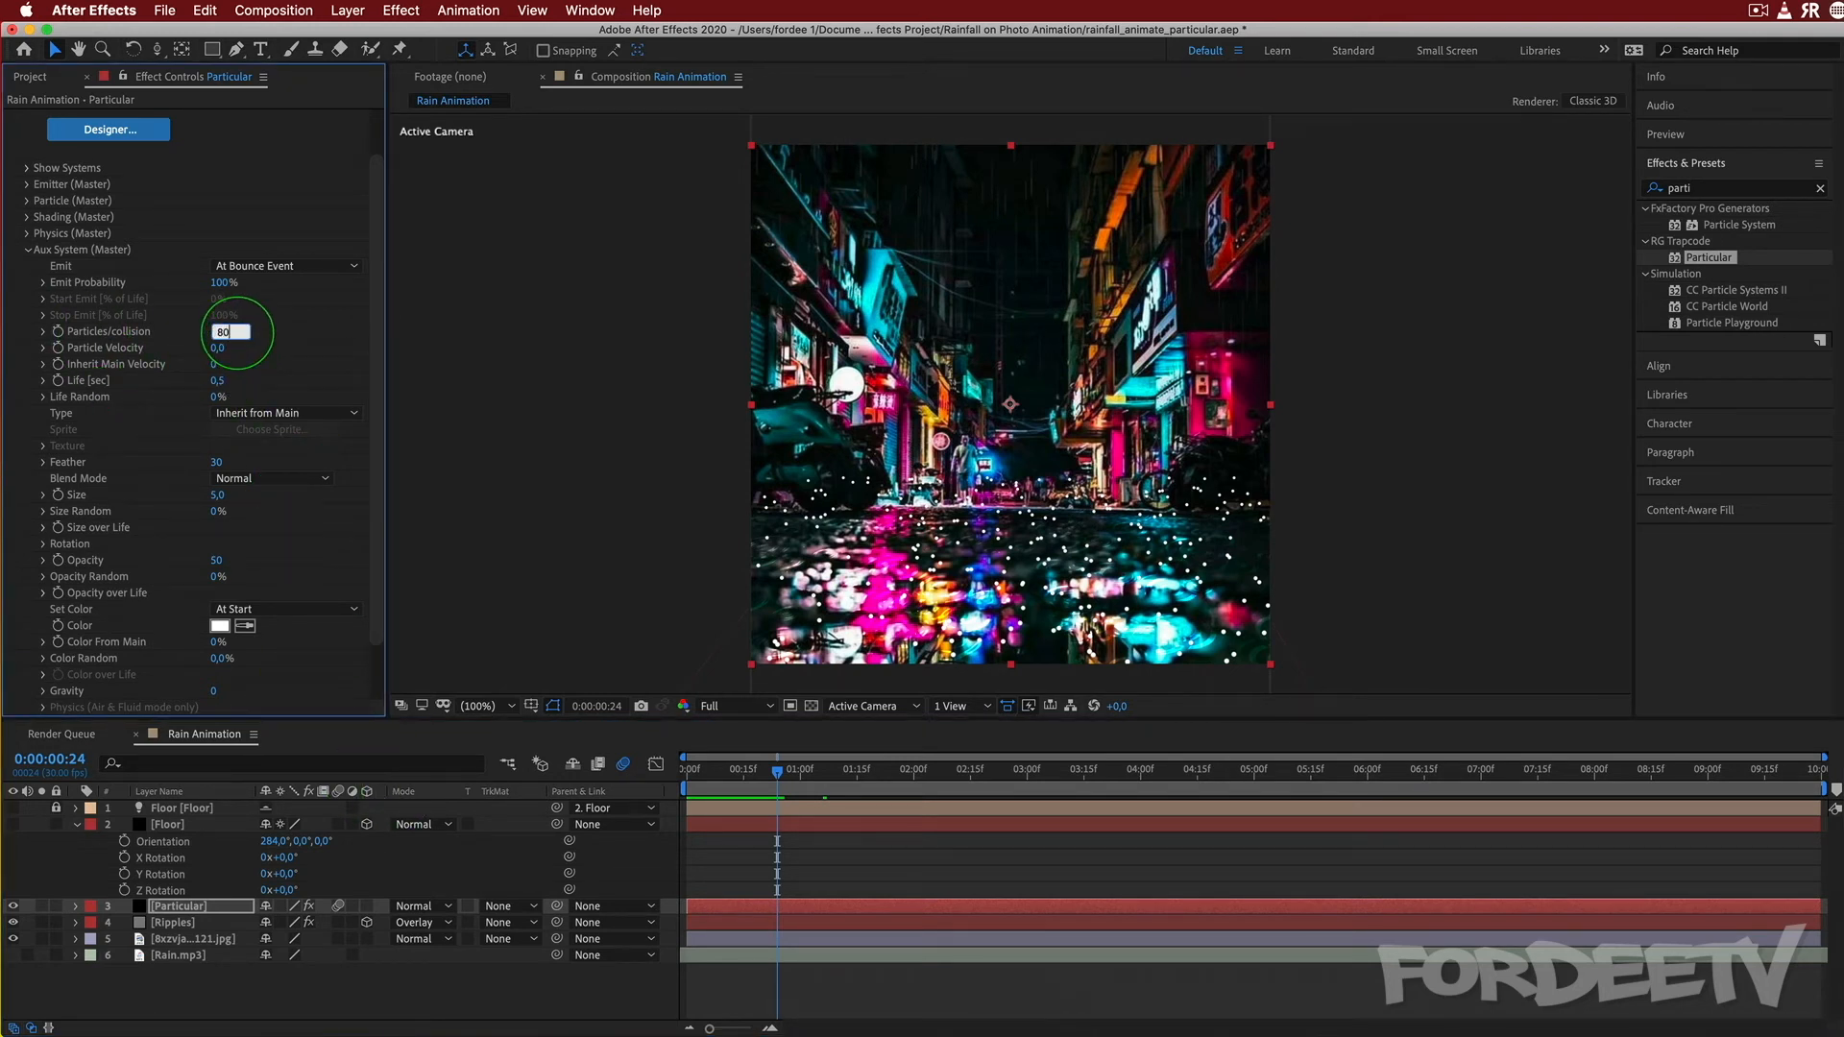
pyautogui.write('80')
pyautogui.press('Return')
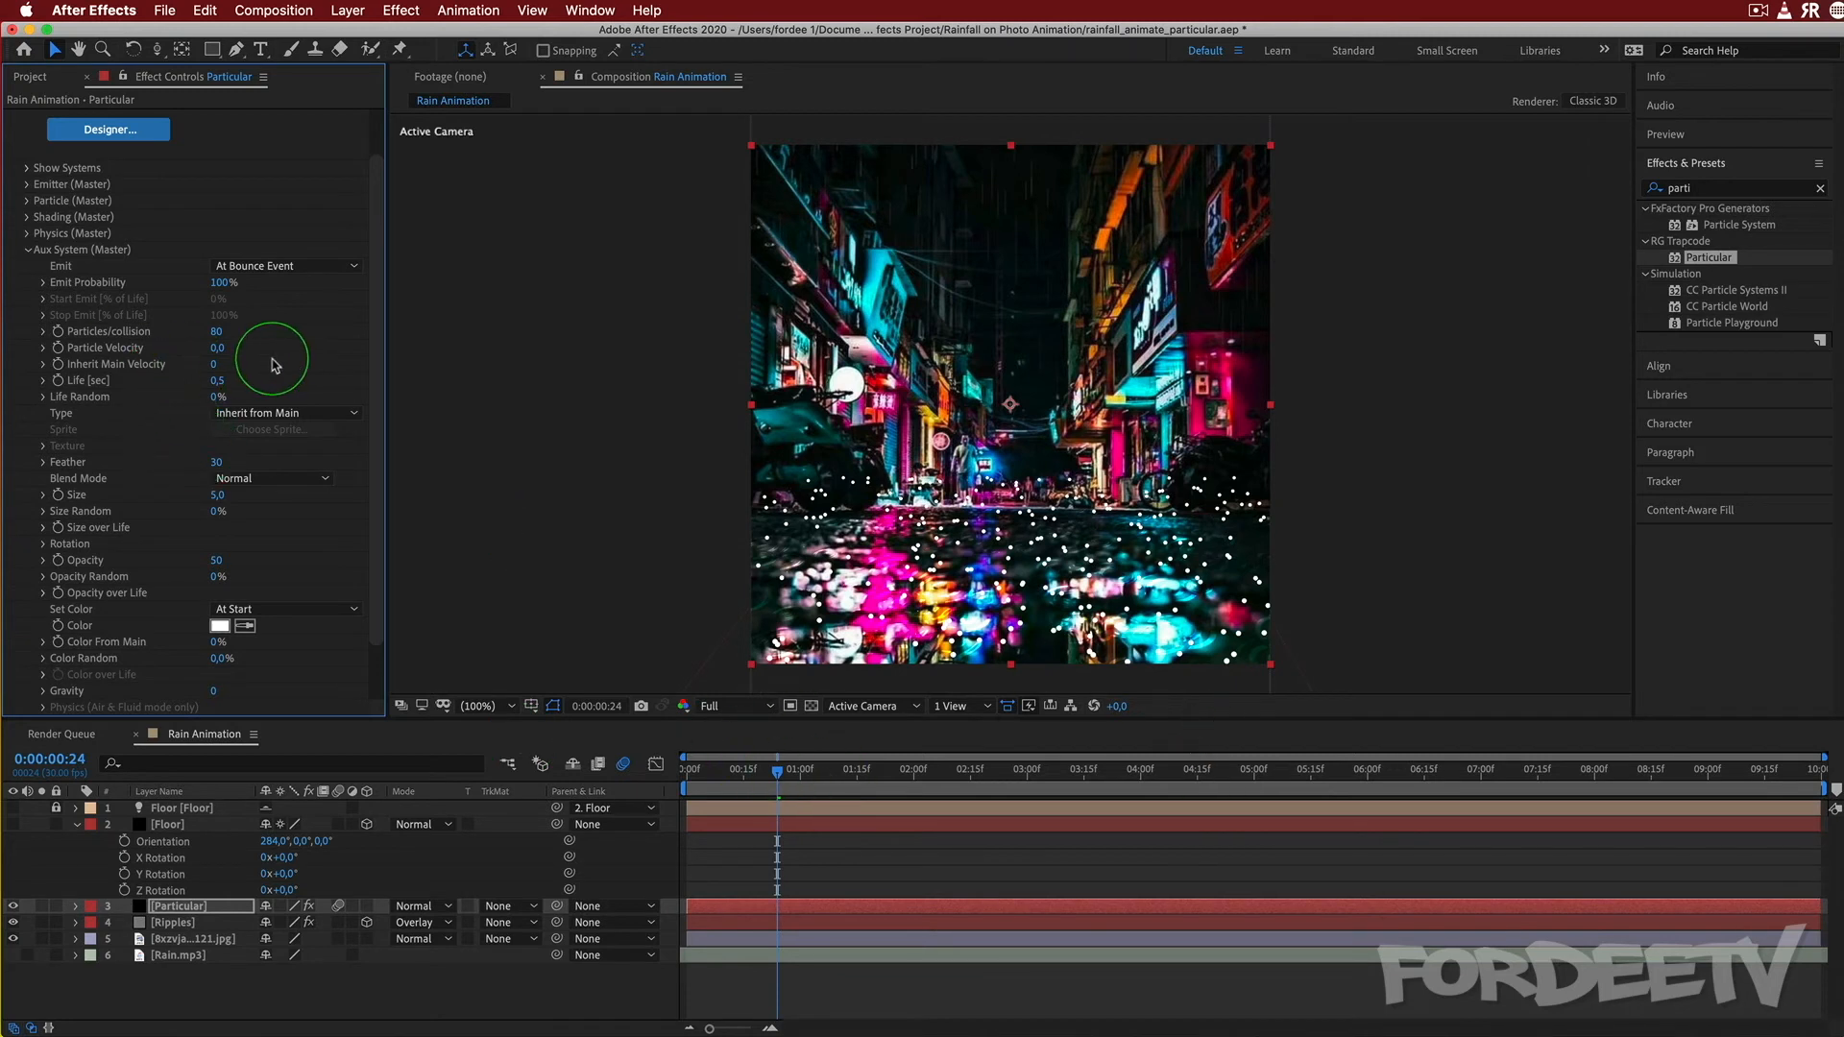
pyautogui.click(220, 351)
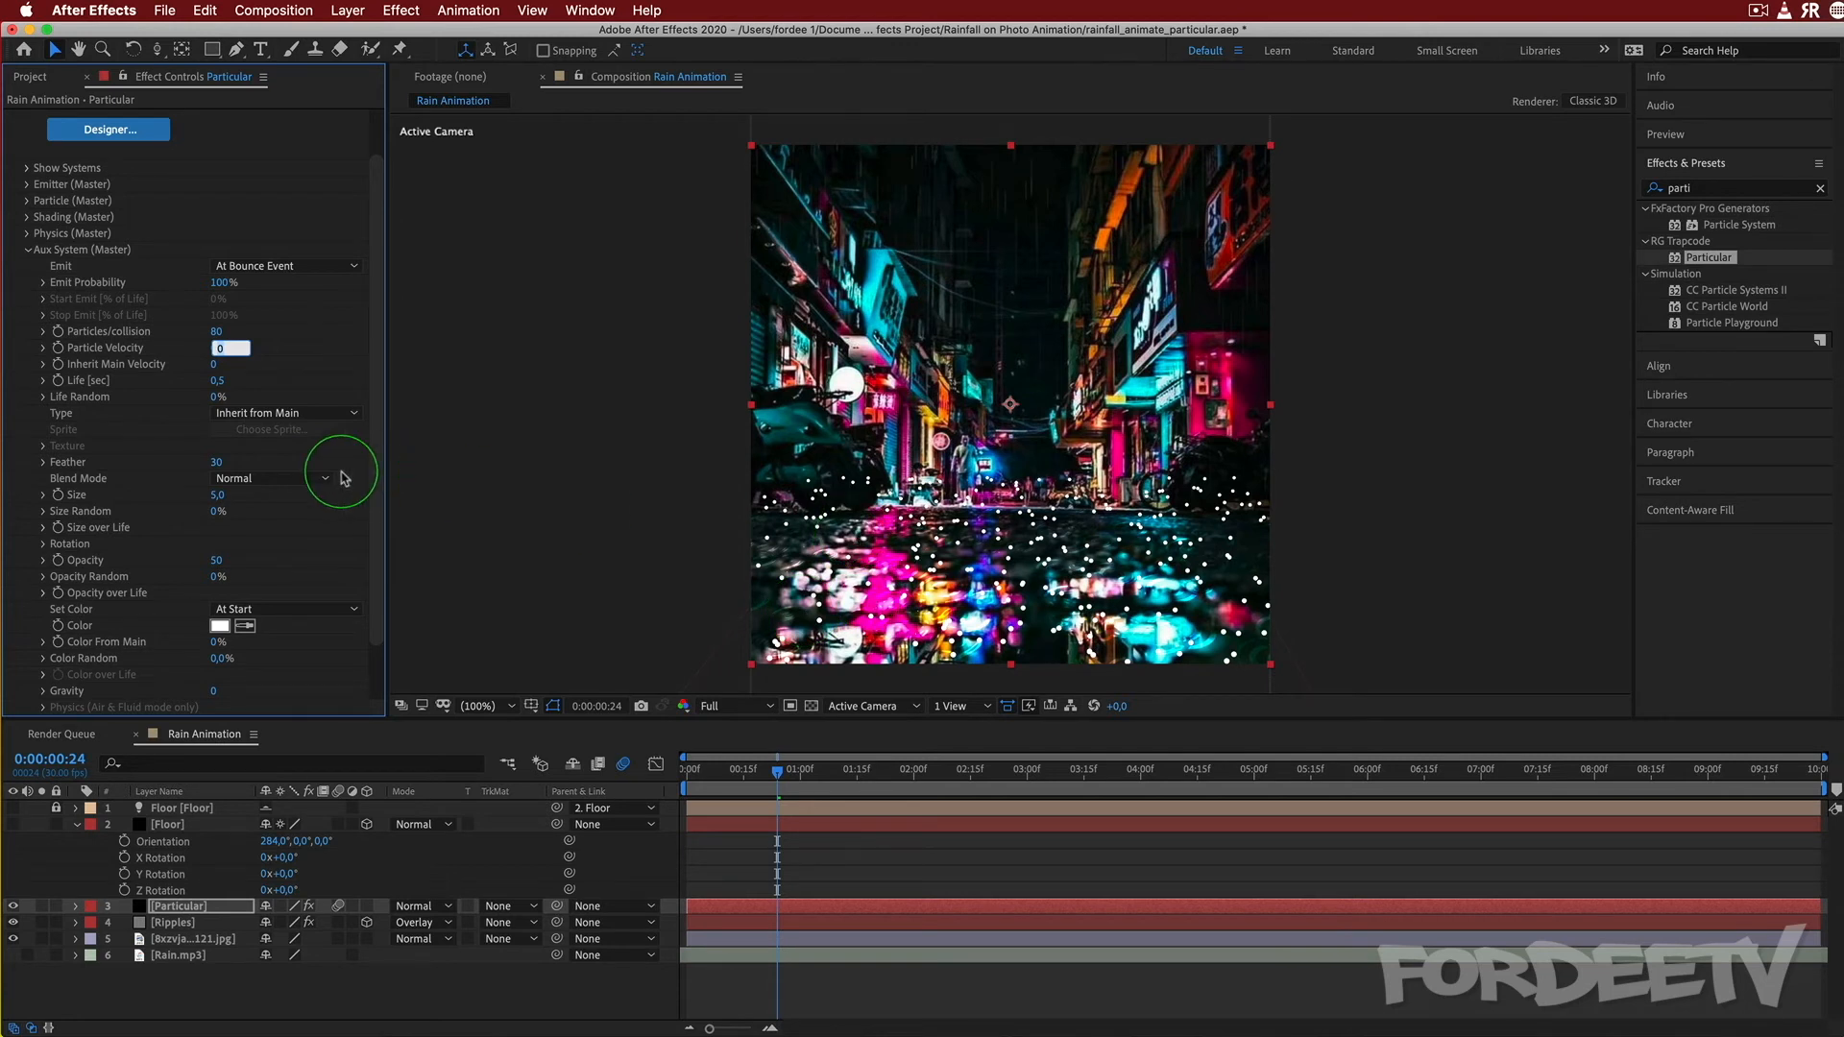
pyautogui.write('60')
pyautogui.press('Return')
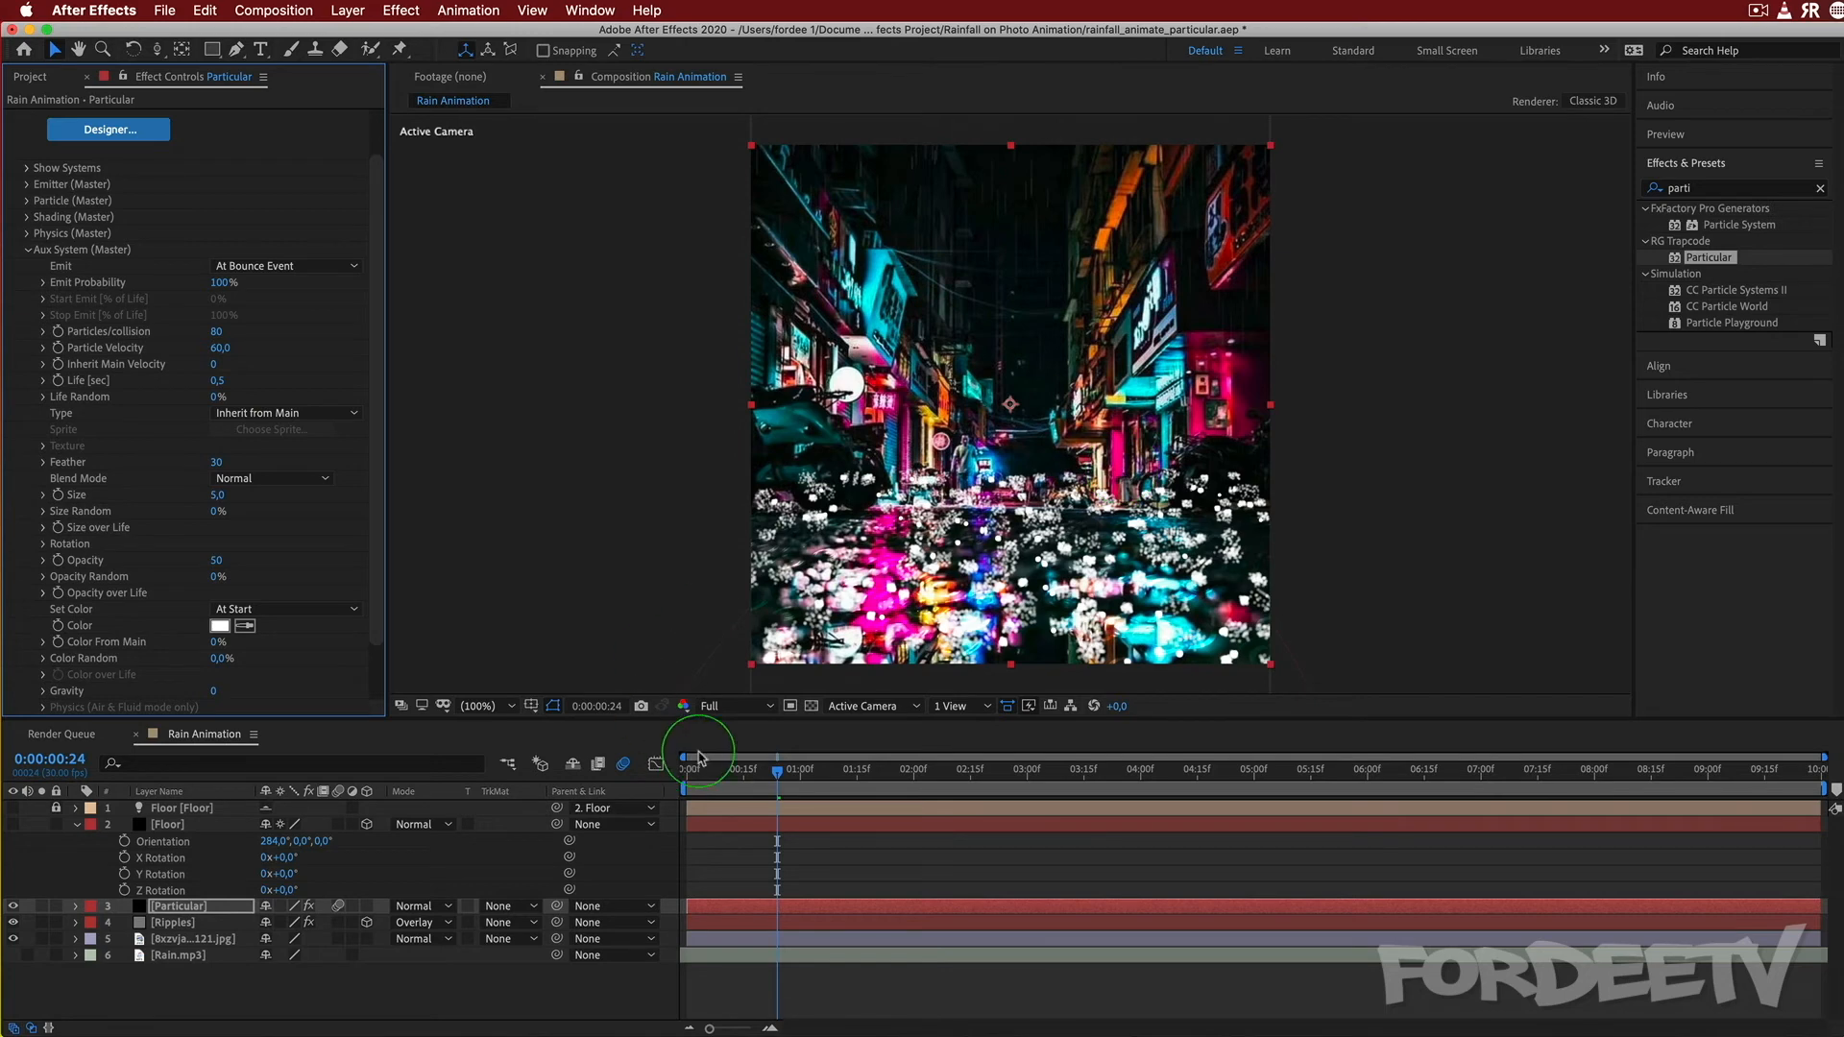
# Preview the denser, spreading splashes from the start of the composition.
pyautogui.moveTo(778, 776); pyautogui.dragTo(562, 777)
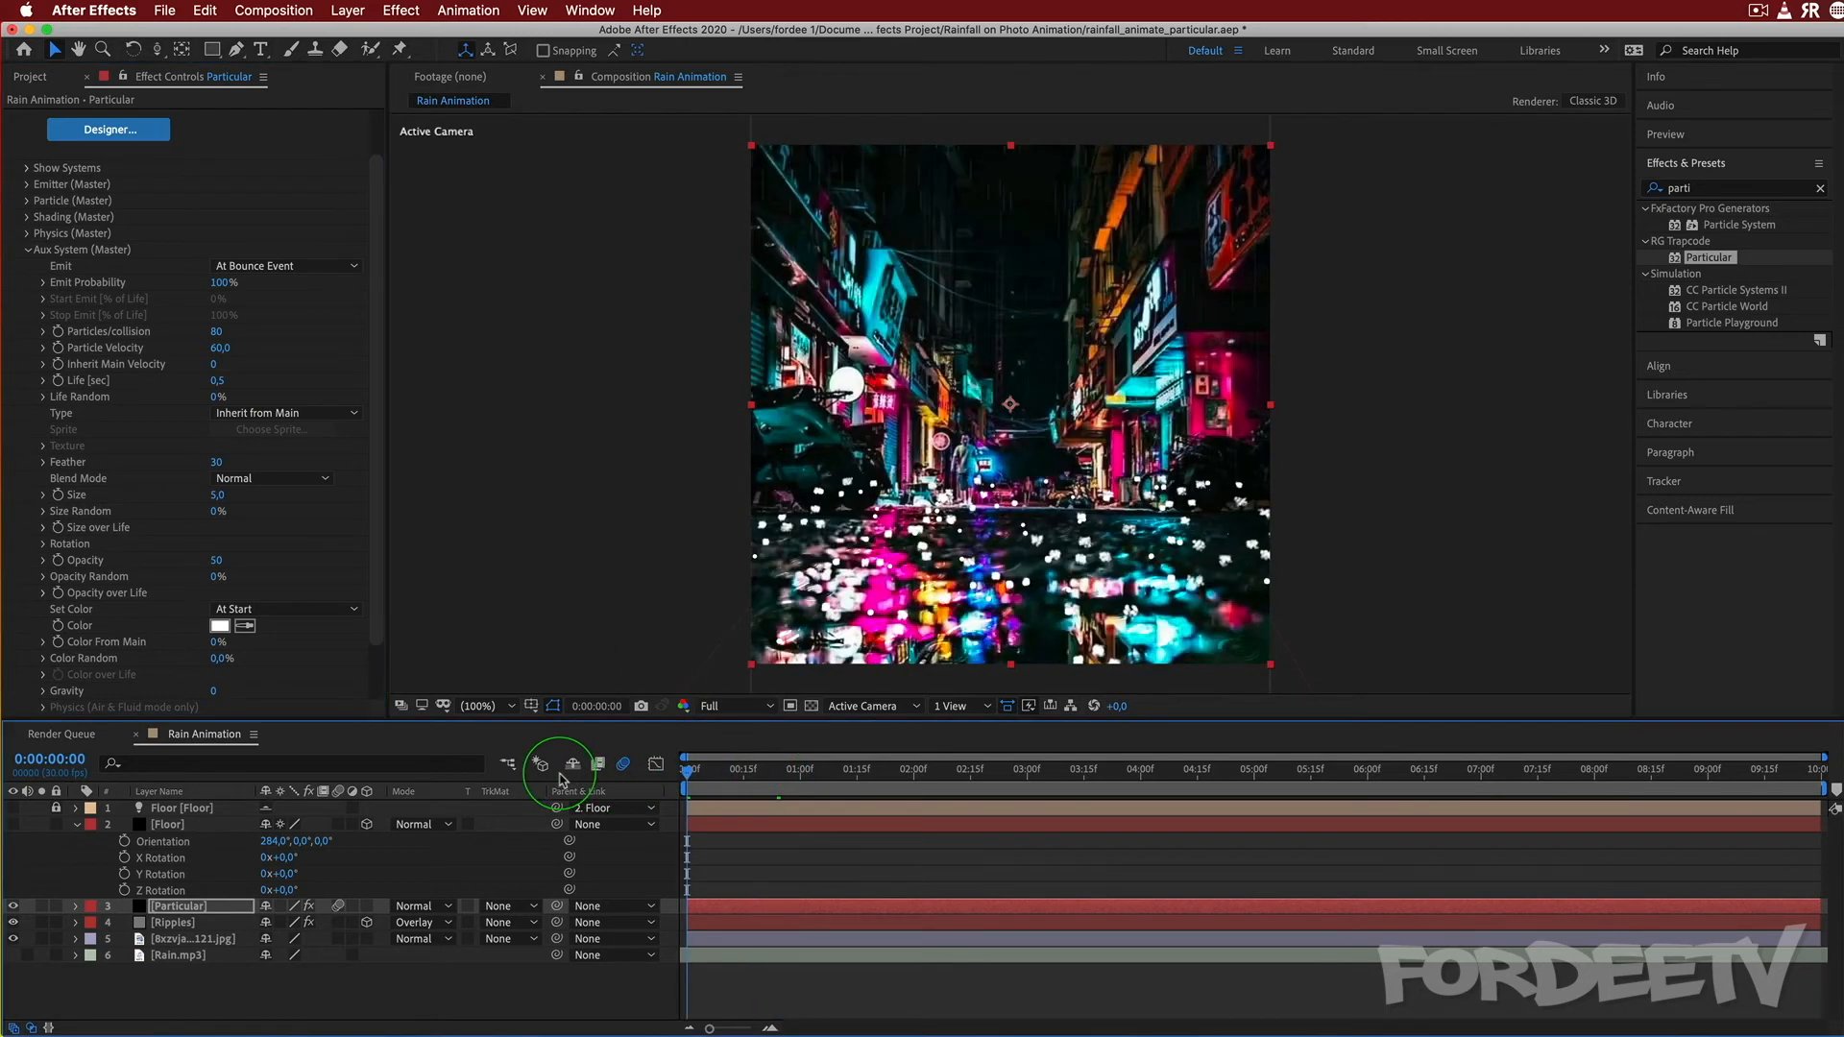
pyautogui.press('space')
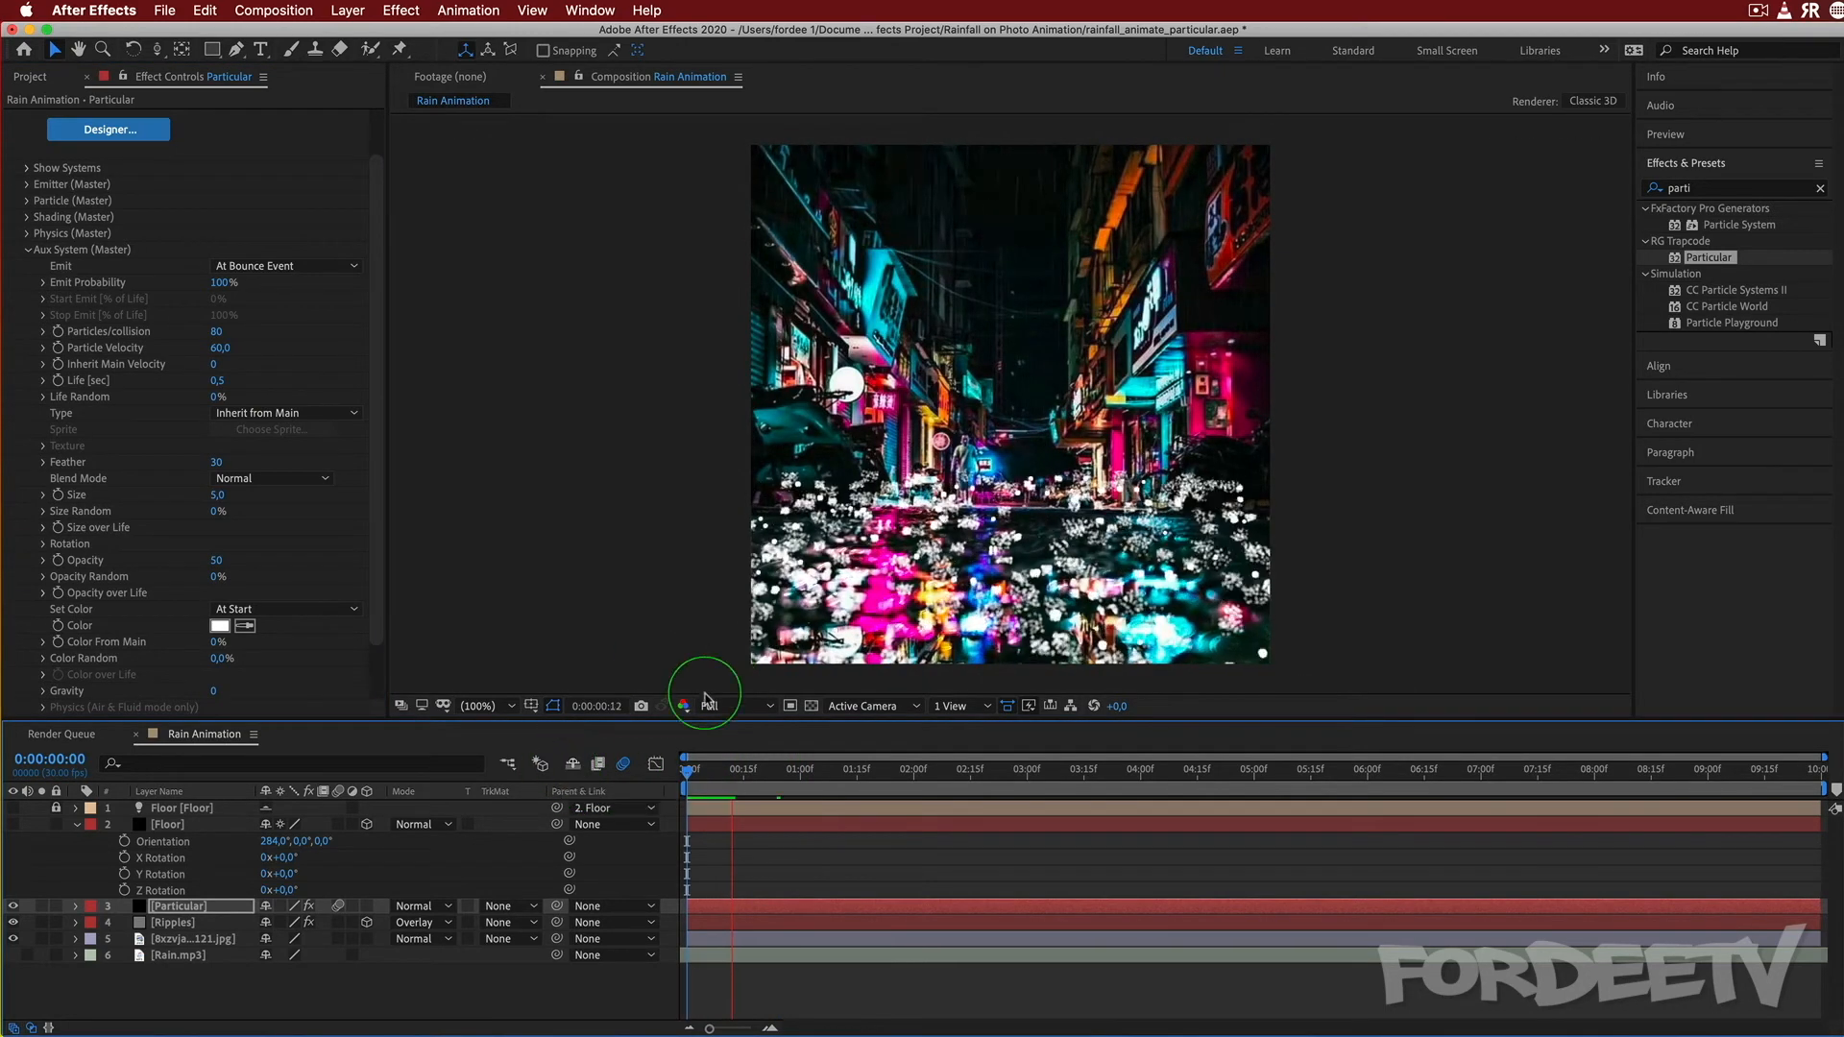
pyautogui.press('space')
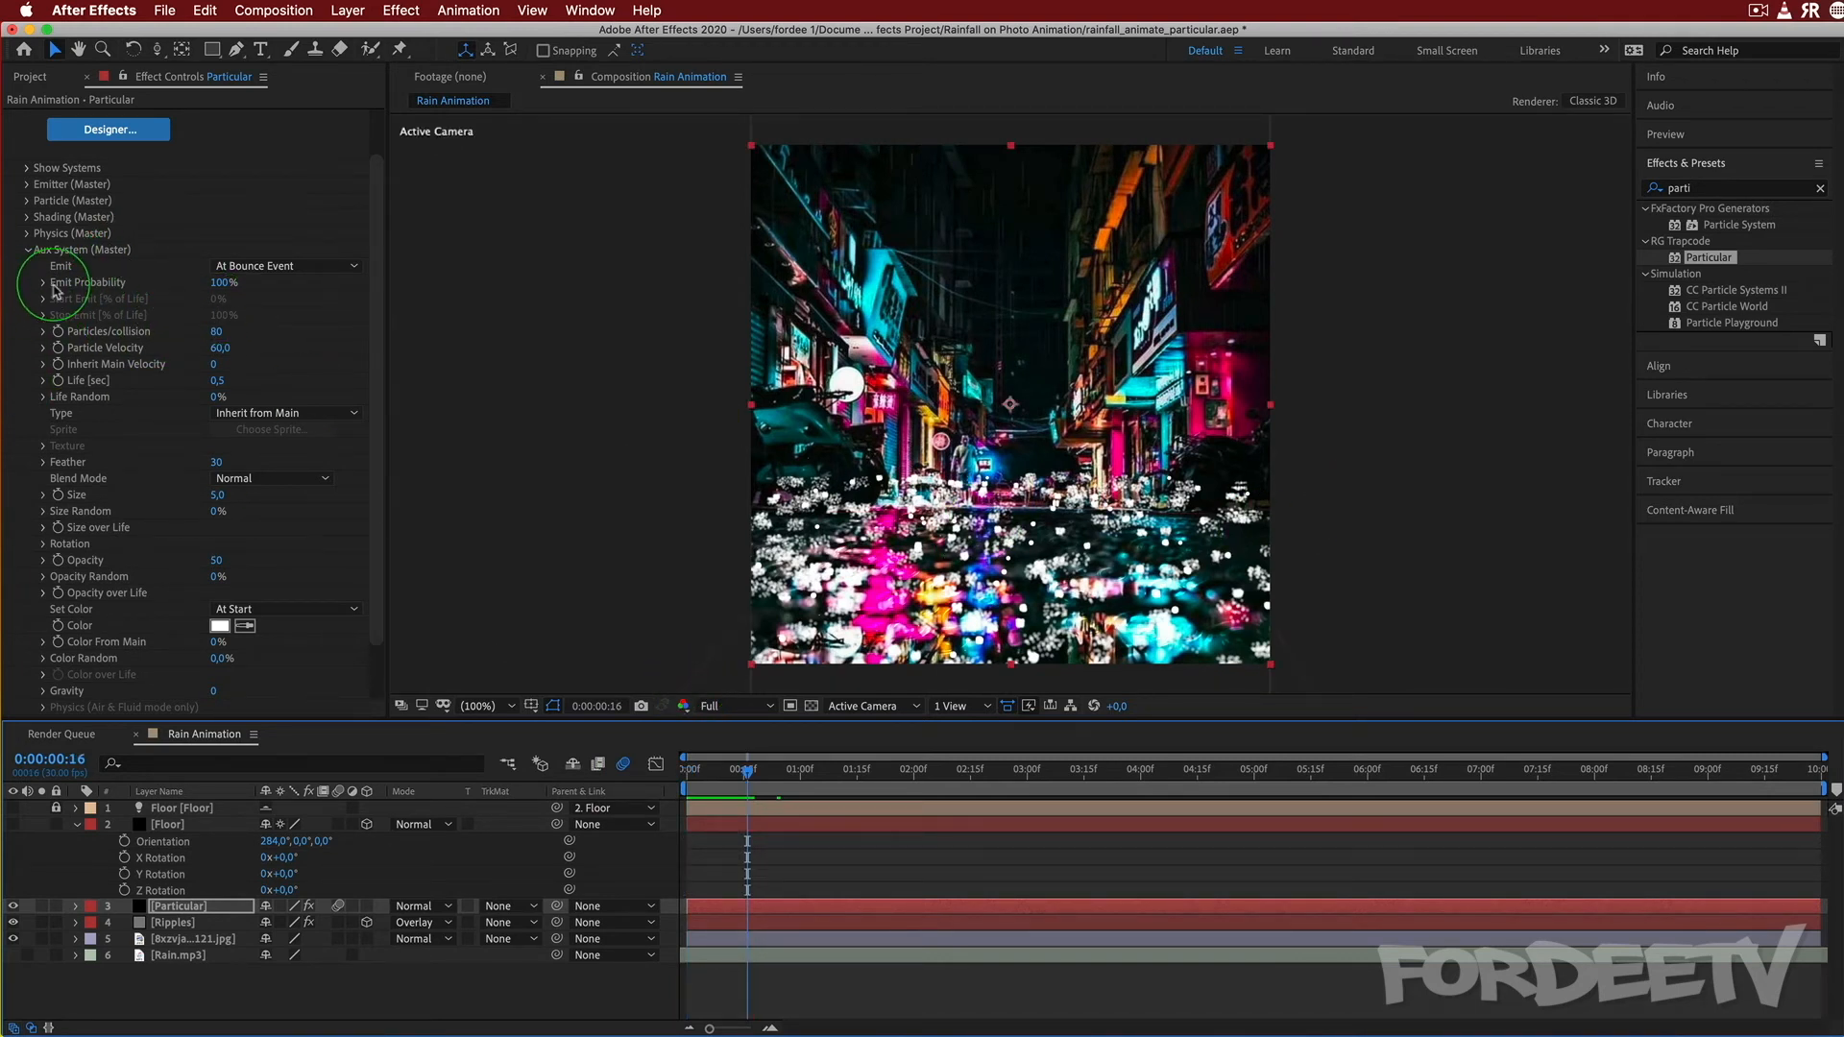
# Set the Aux System's Emit Probability to 30% after trying 60%.
pyautogui.click(223, 282)
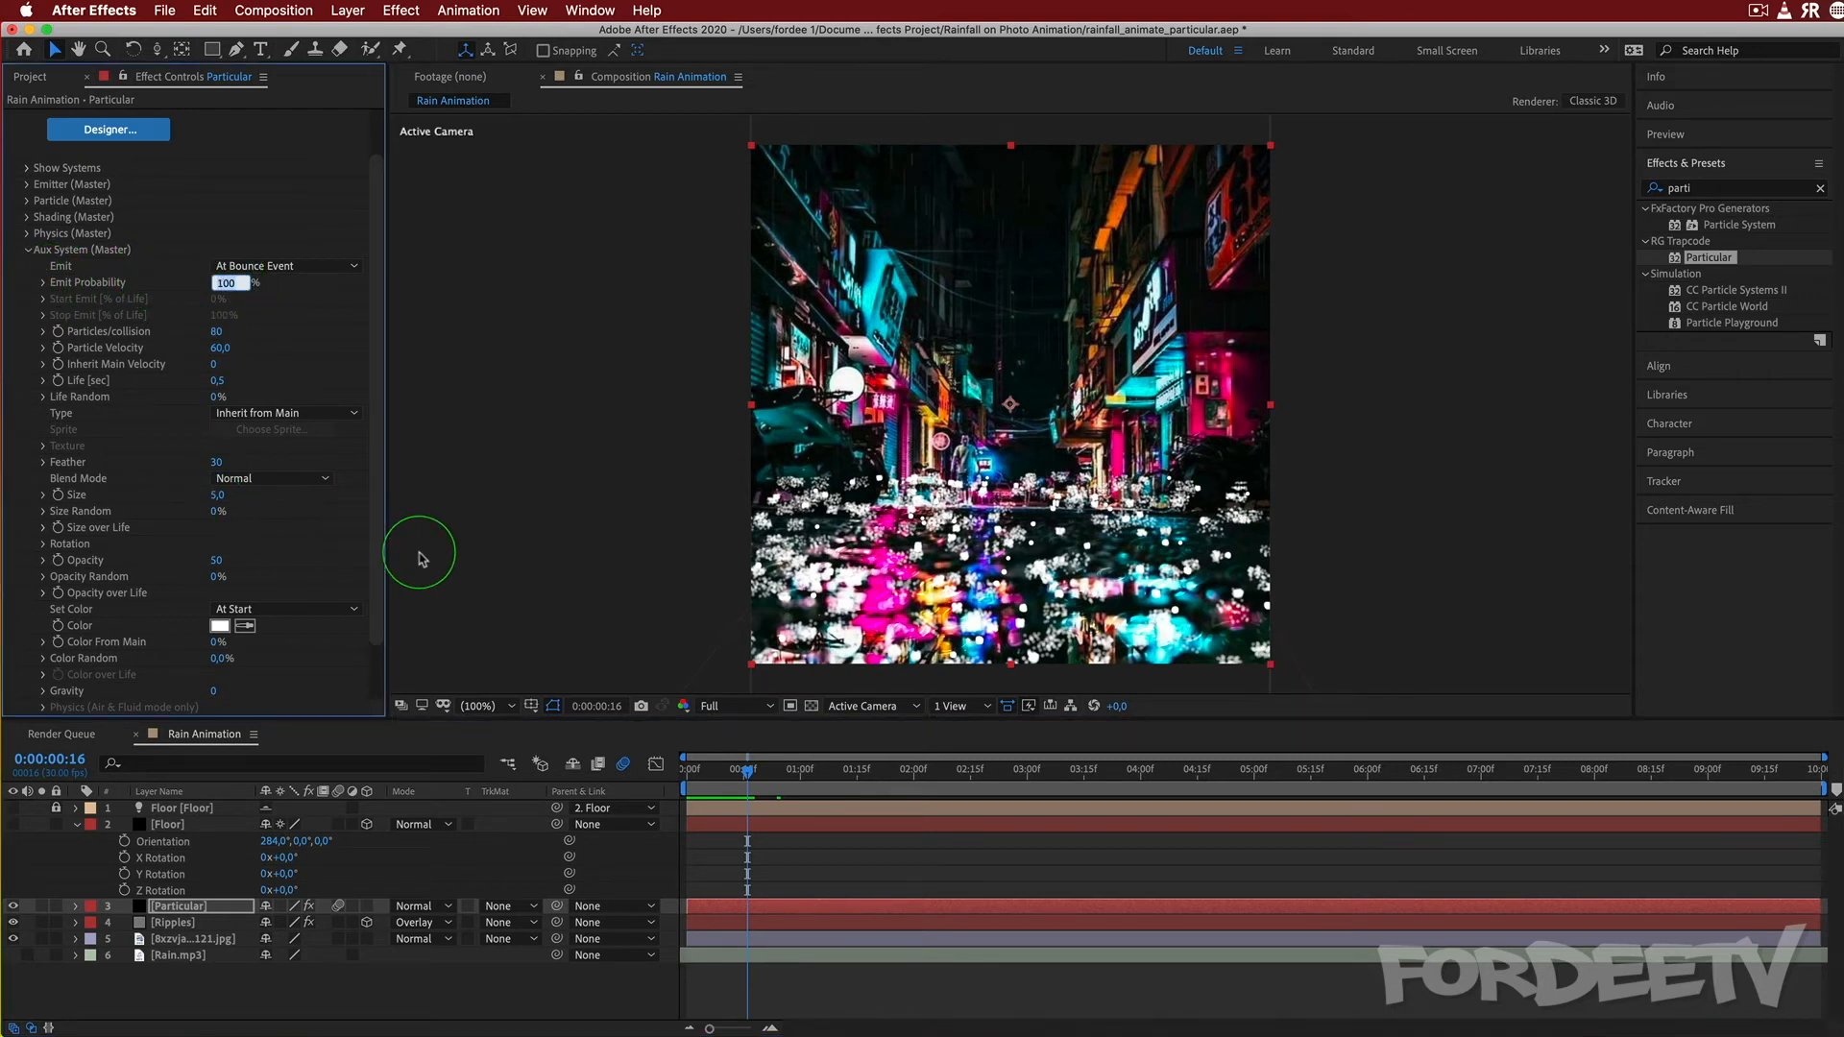
pyautogui.press('Return')
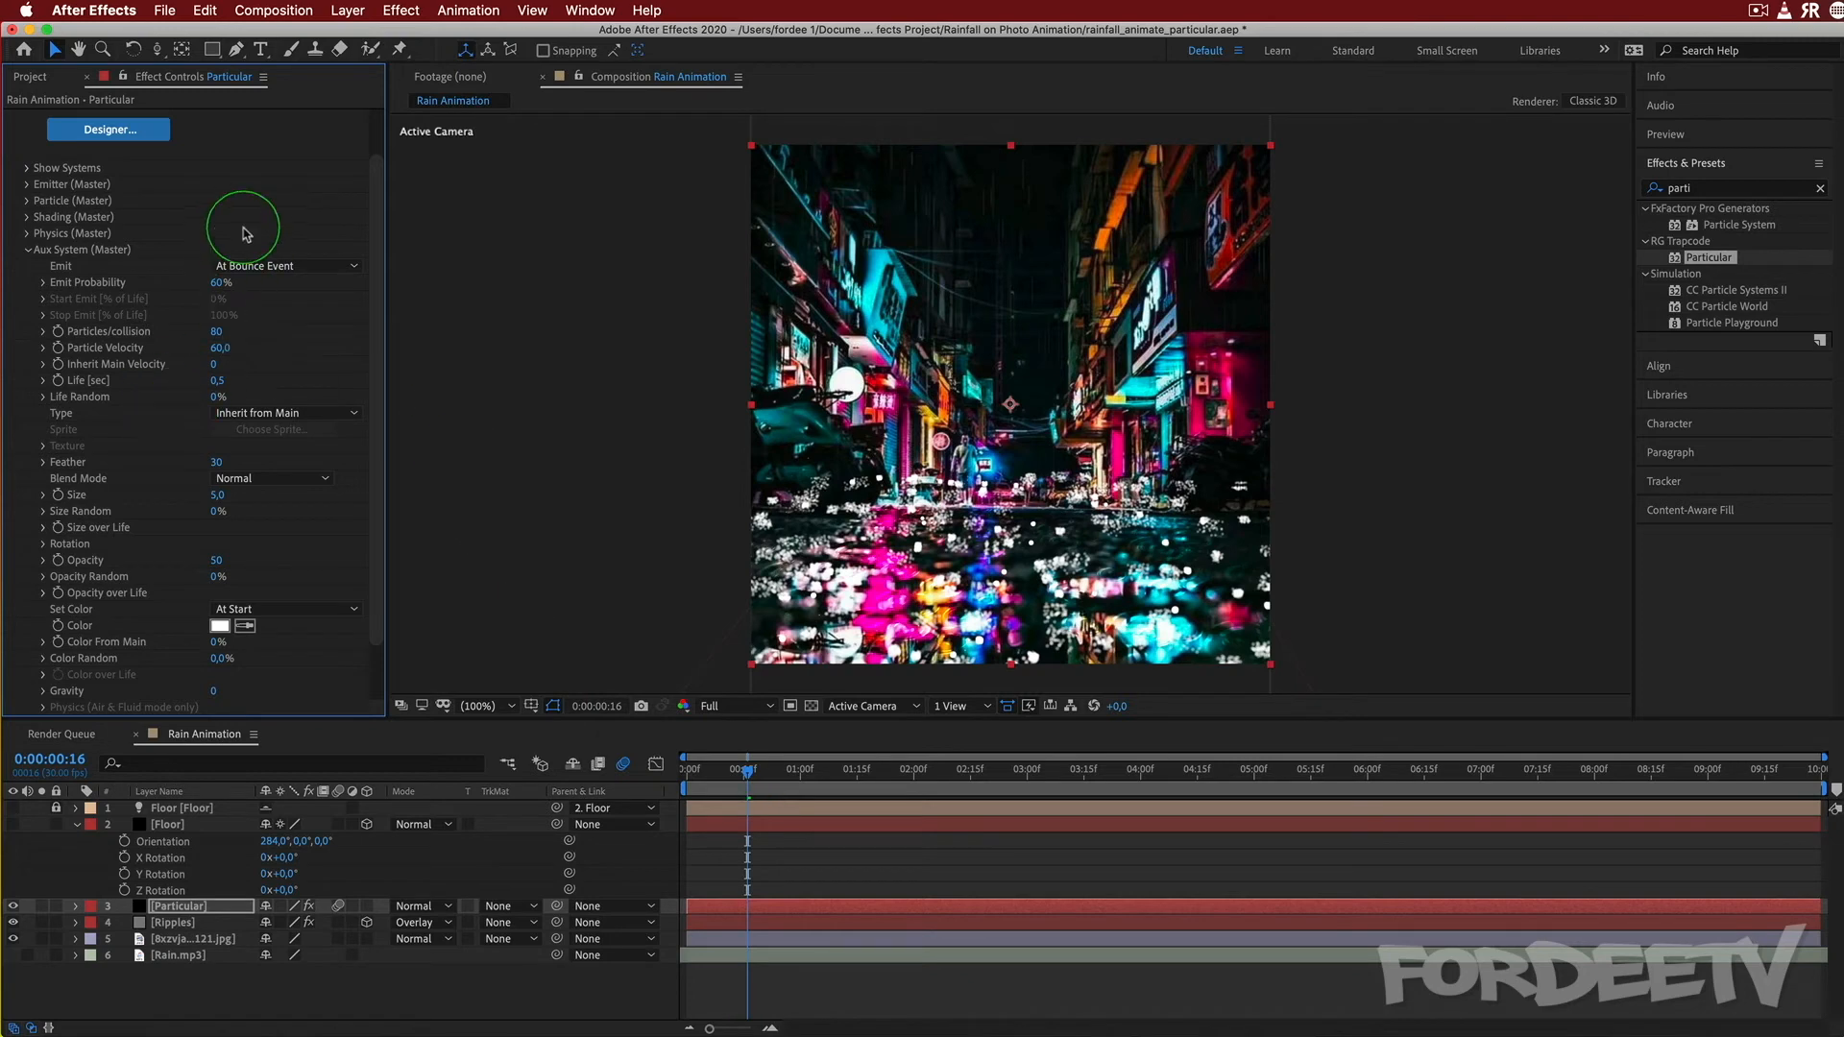
pyautogui.click(220, 284)
pyautogui.write('30')
pyautogui.press('Return')
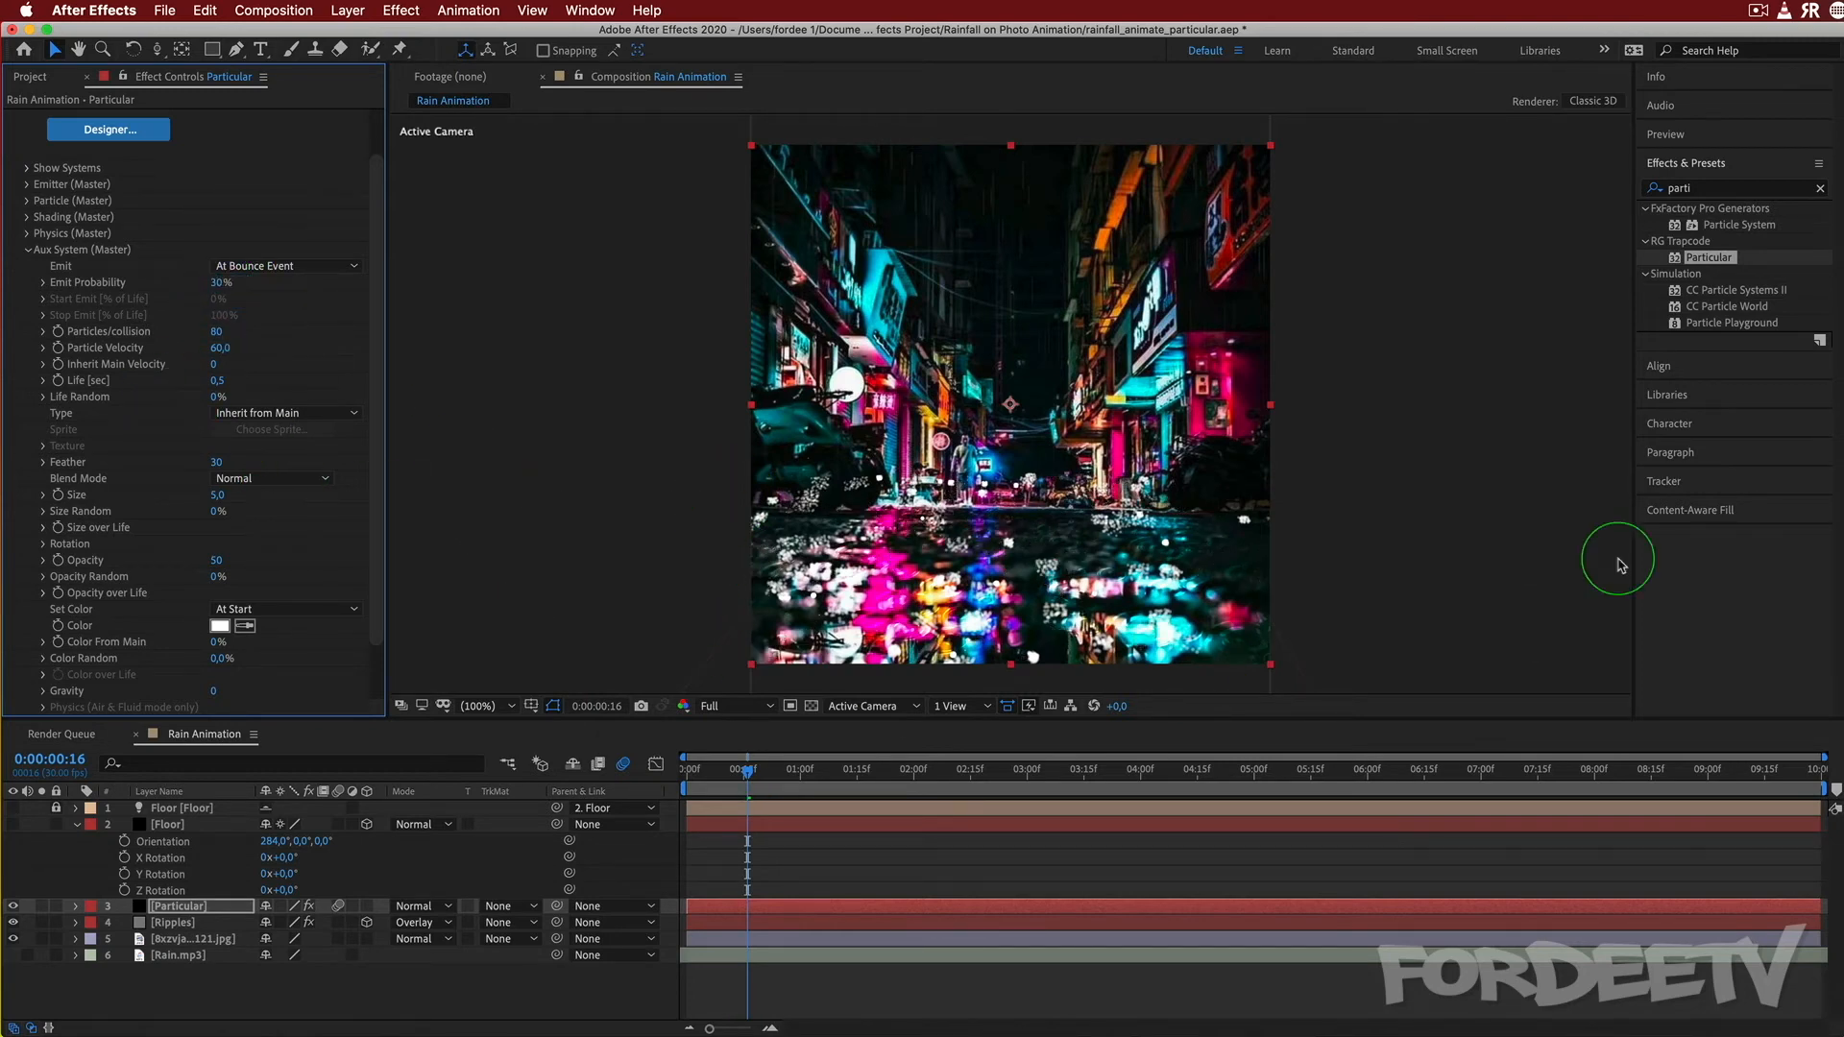
# Preview the reduced splash emission from the start of the composition.
pyautogui.moveTo(750, 778); pyautogui.dragTo(384, 751)
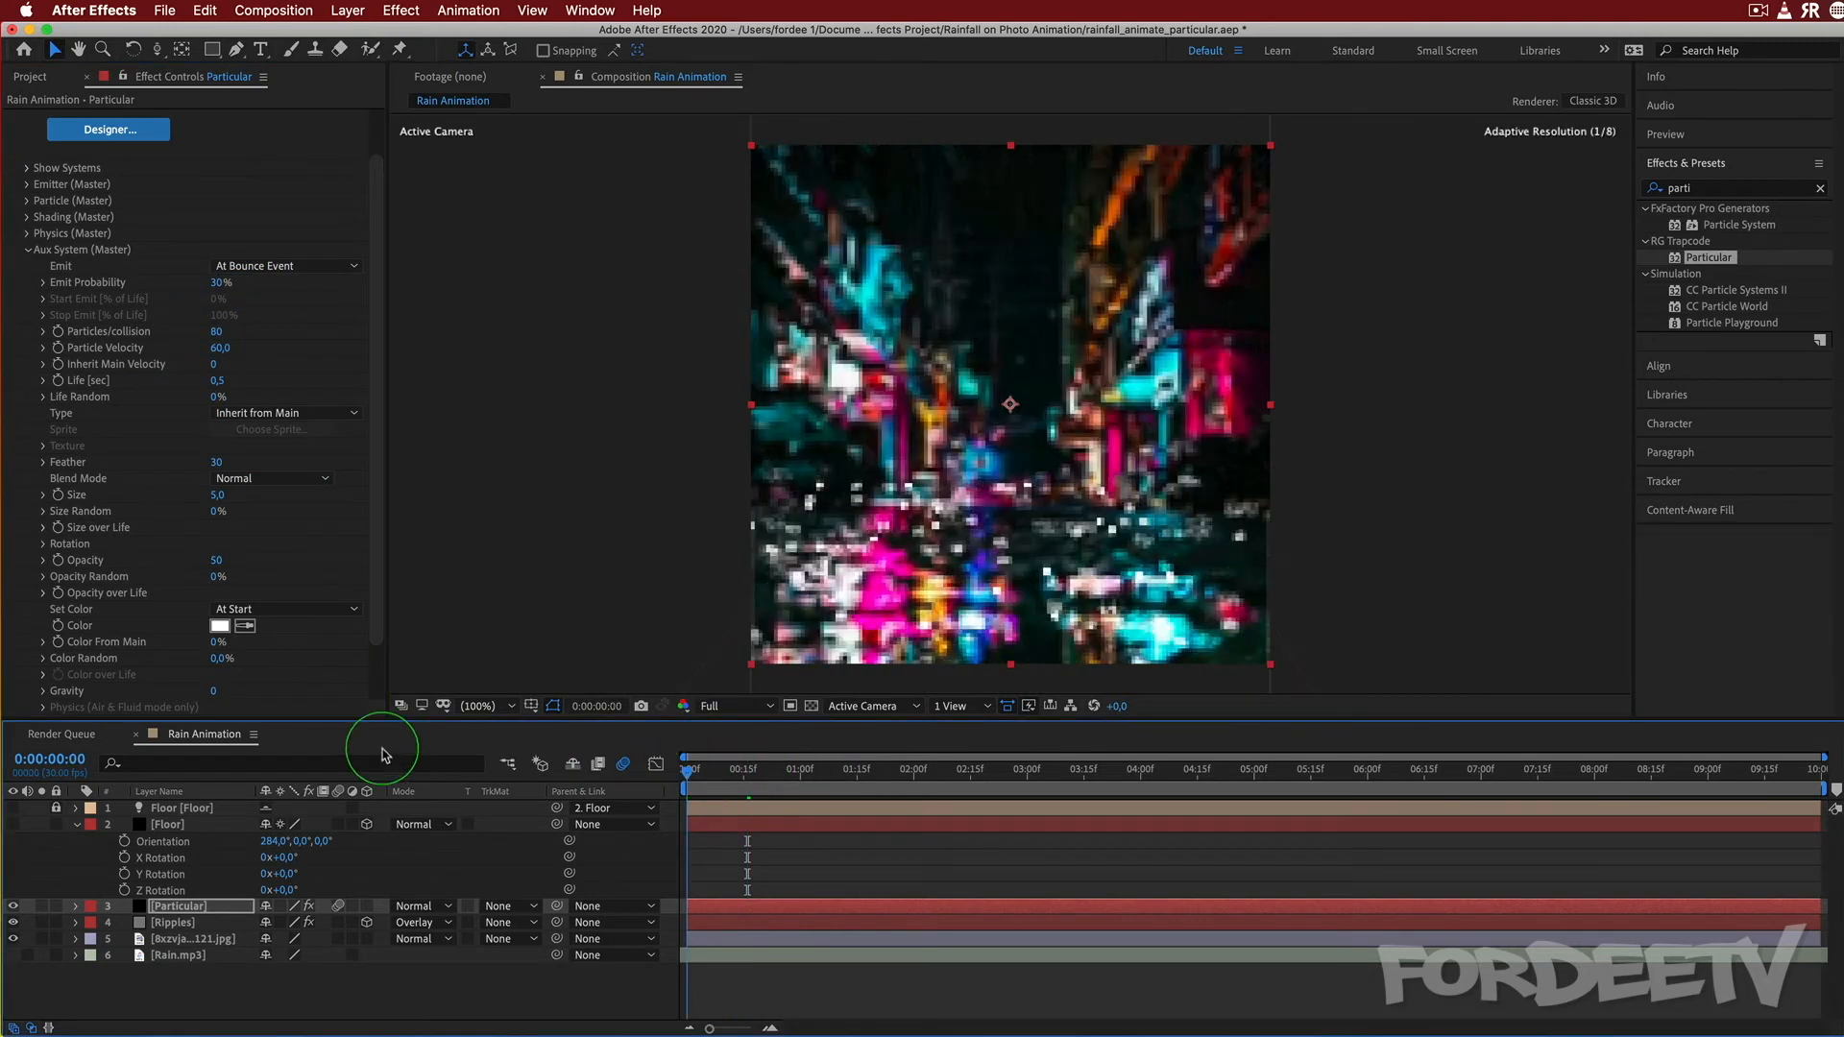
pyautogui.press('space')
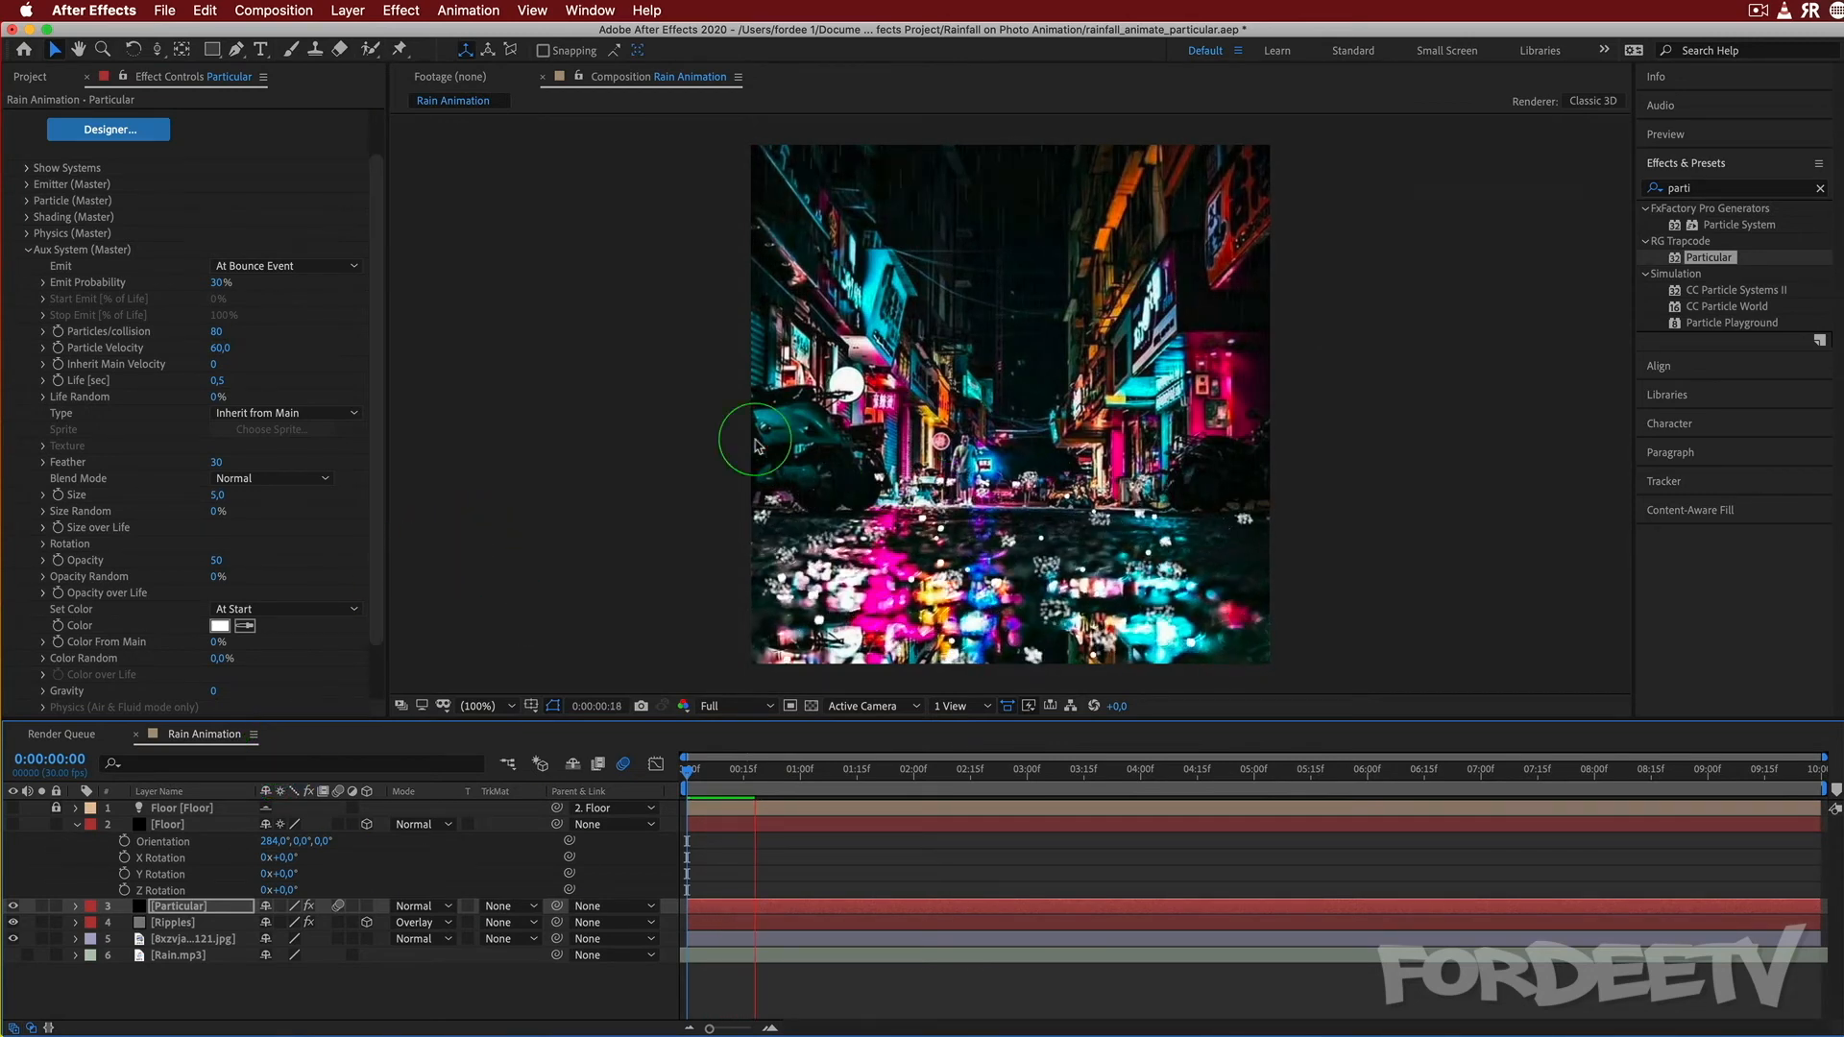
pyautogui.press('space')
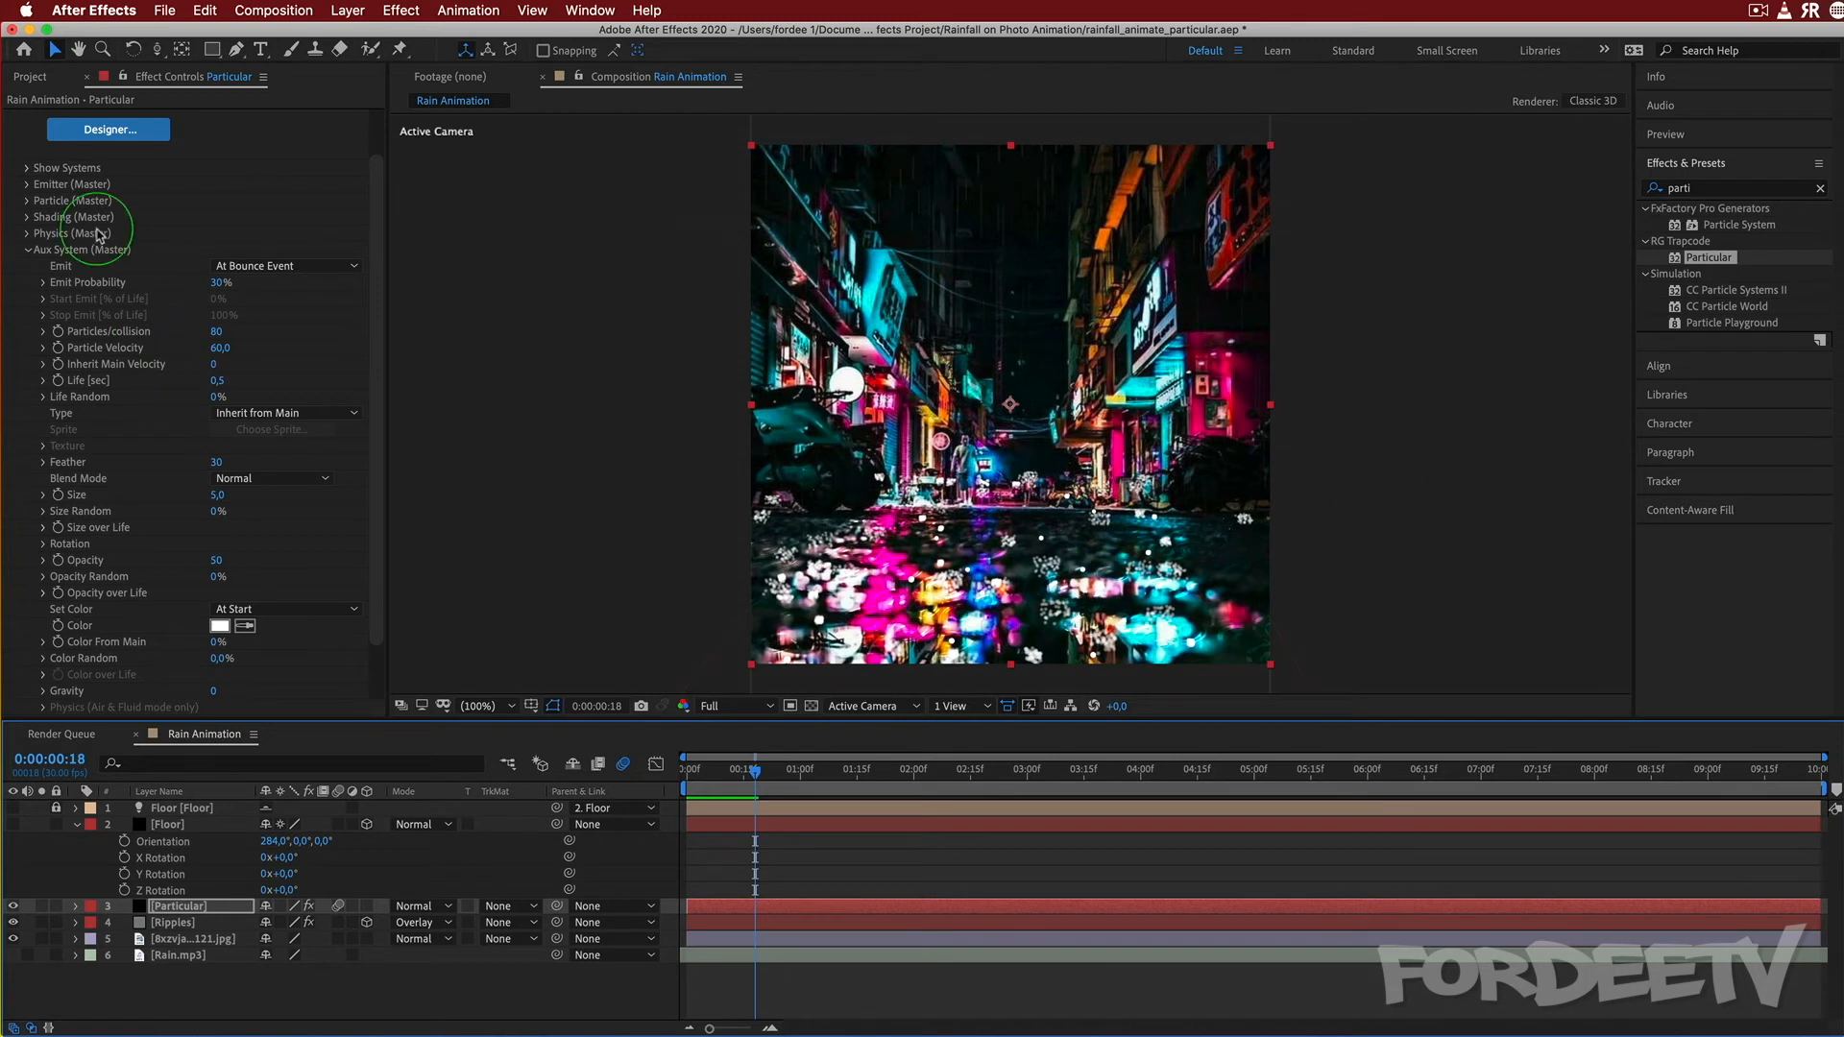
# Try an Emitter Size Z of 1200 and 1000 in Particular's Emitter settings.
pyautogui.click(27, 185)
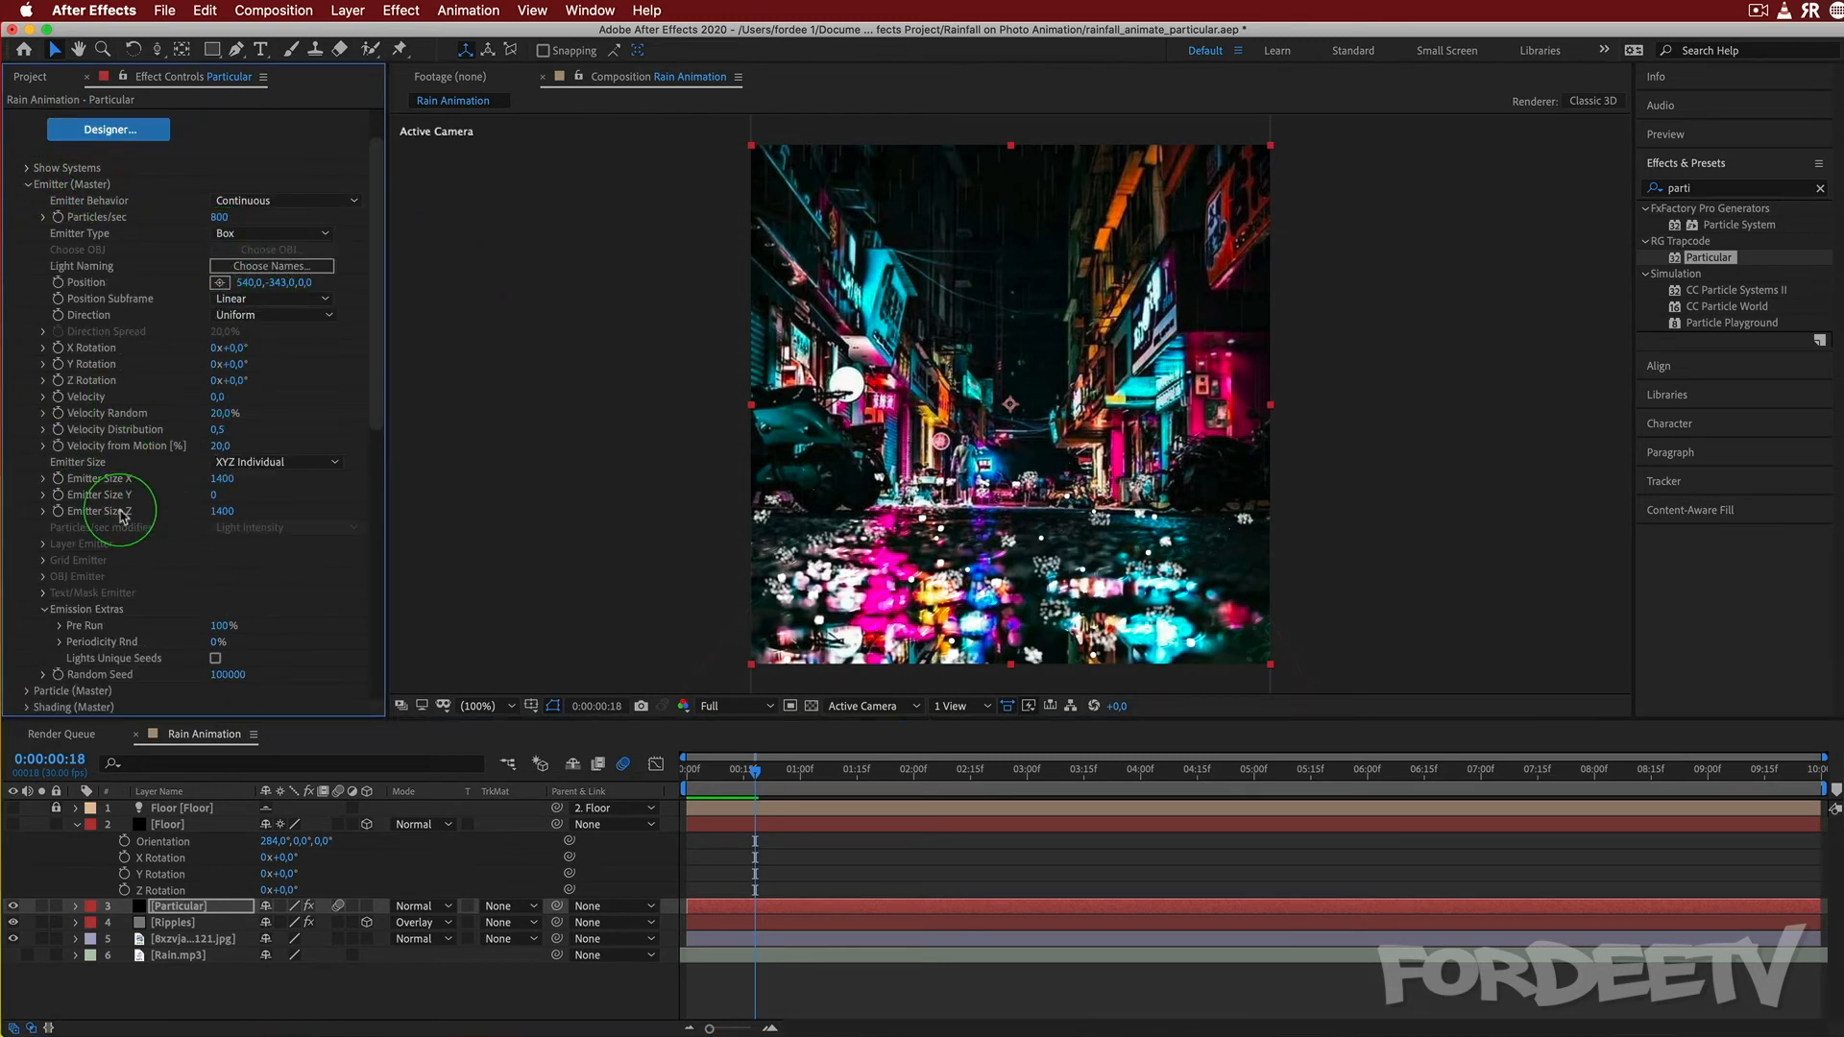
pyautogui.click(226, 517)
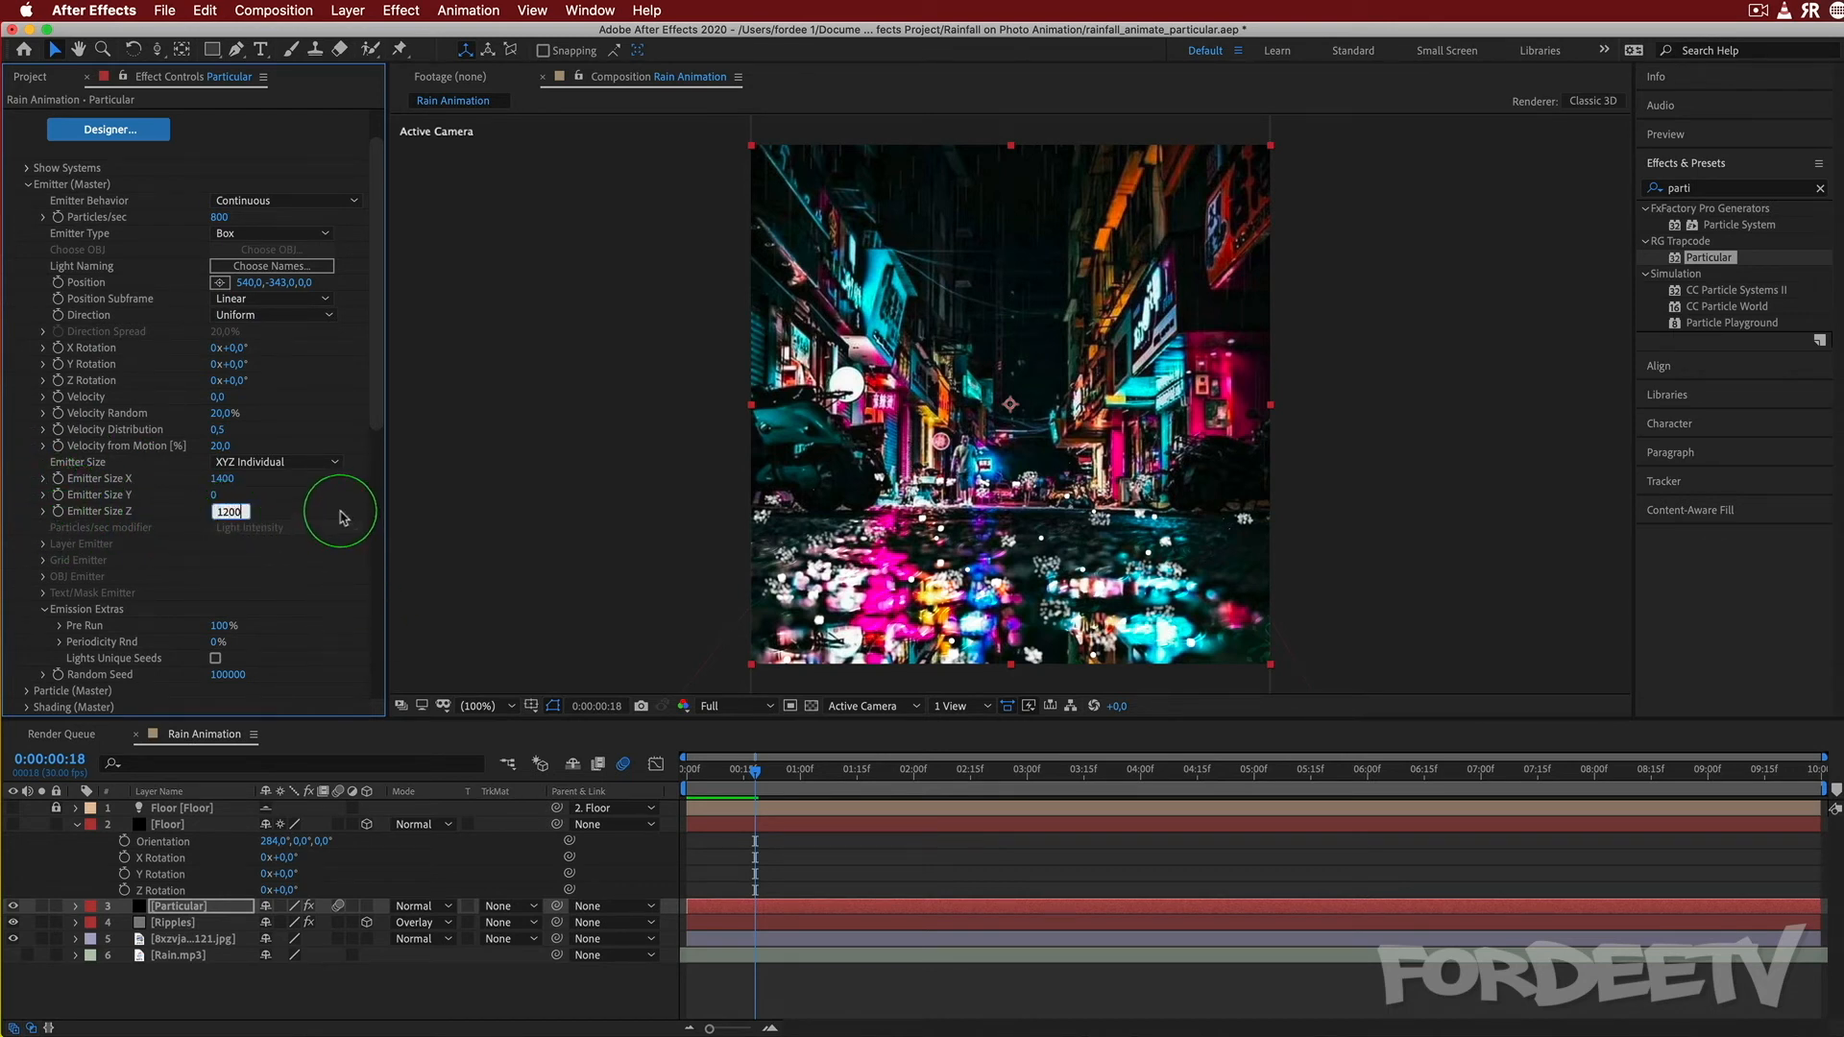
pyautogui.press('Return')
pyautogui.press('KP_Enter')
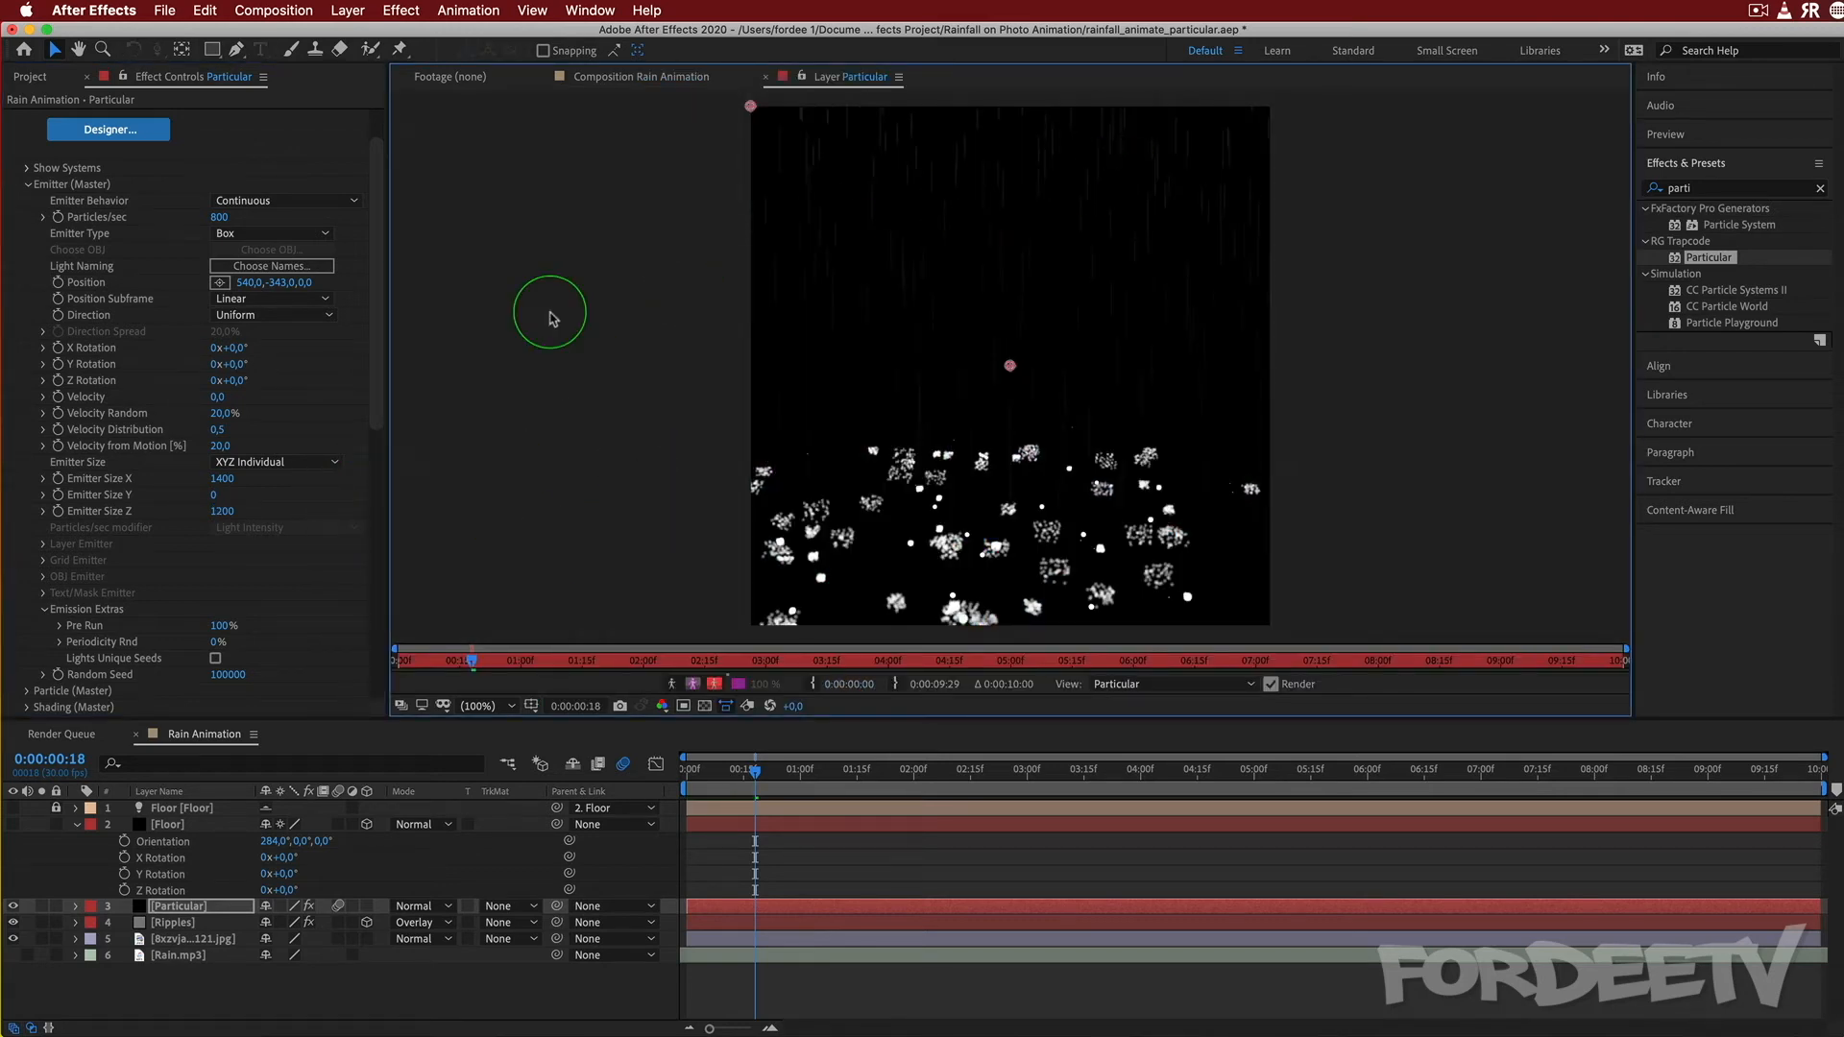
pyautogui.click(765, 79)
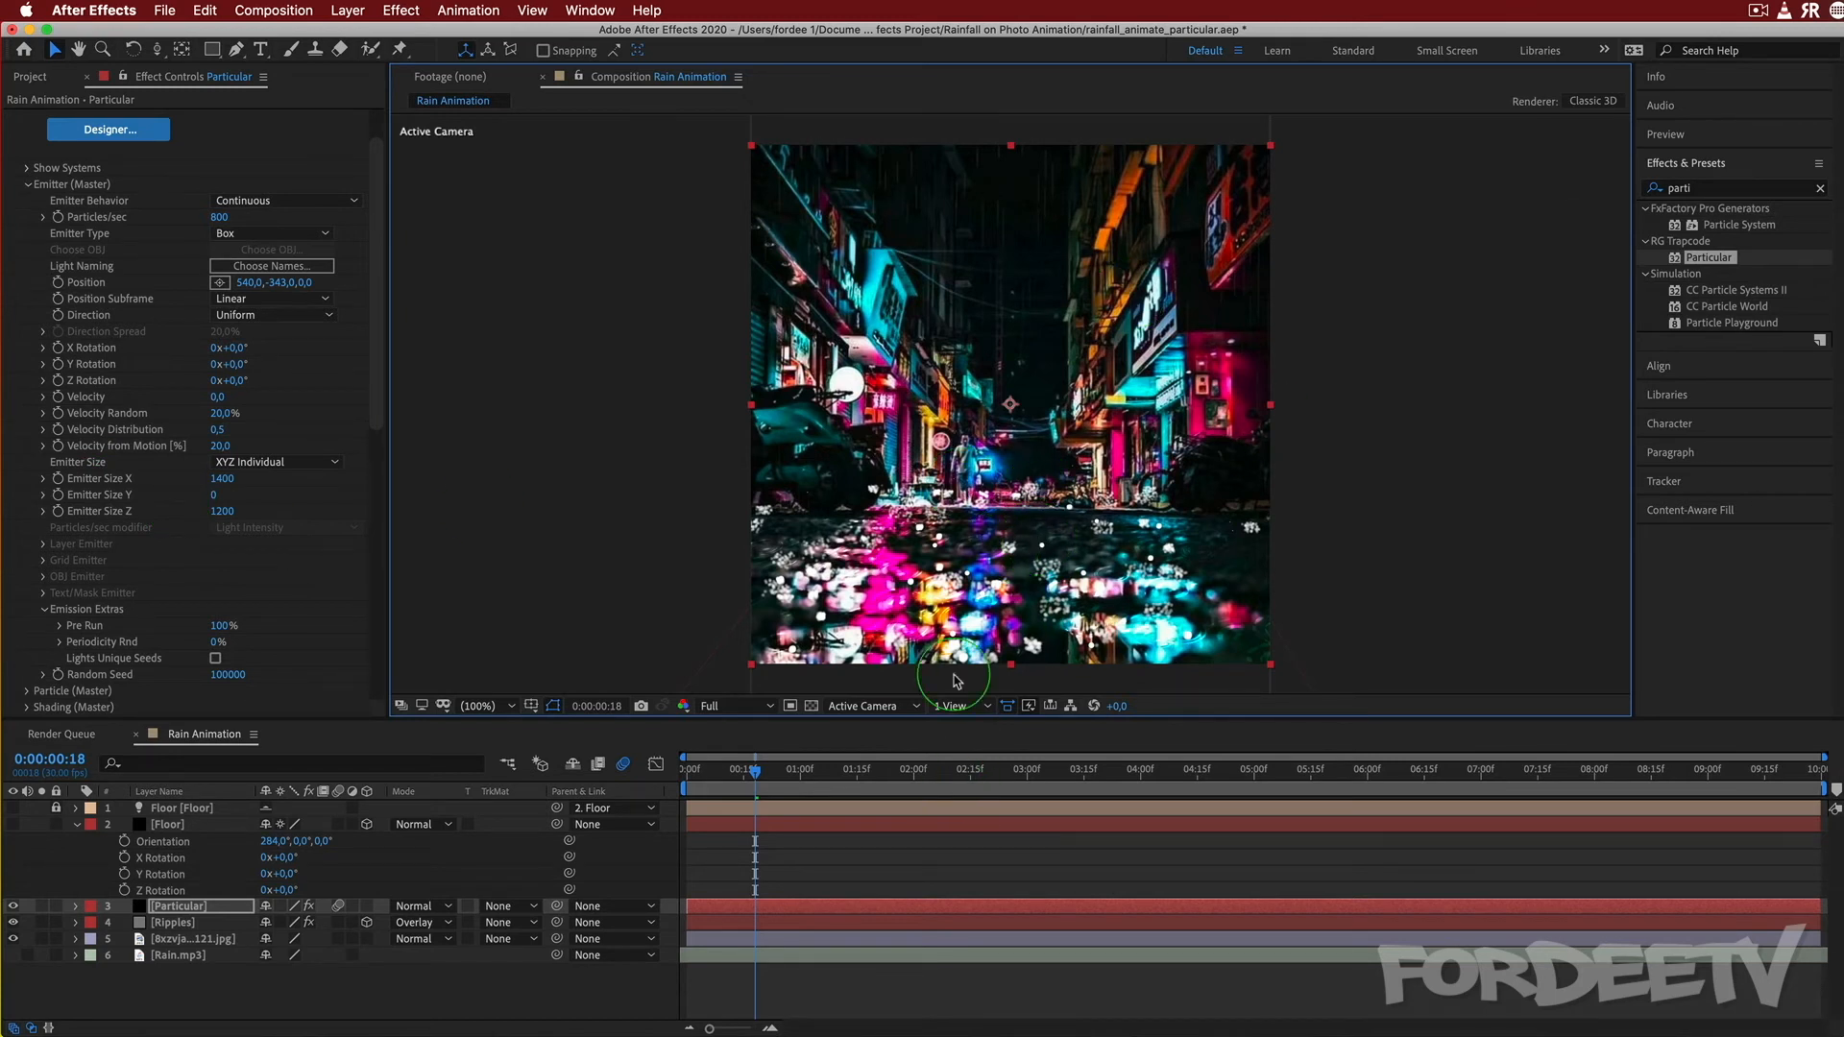
pyautogui.click(222, 511)
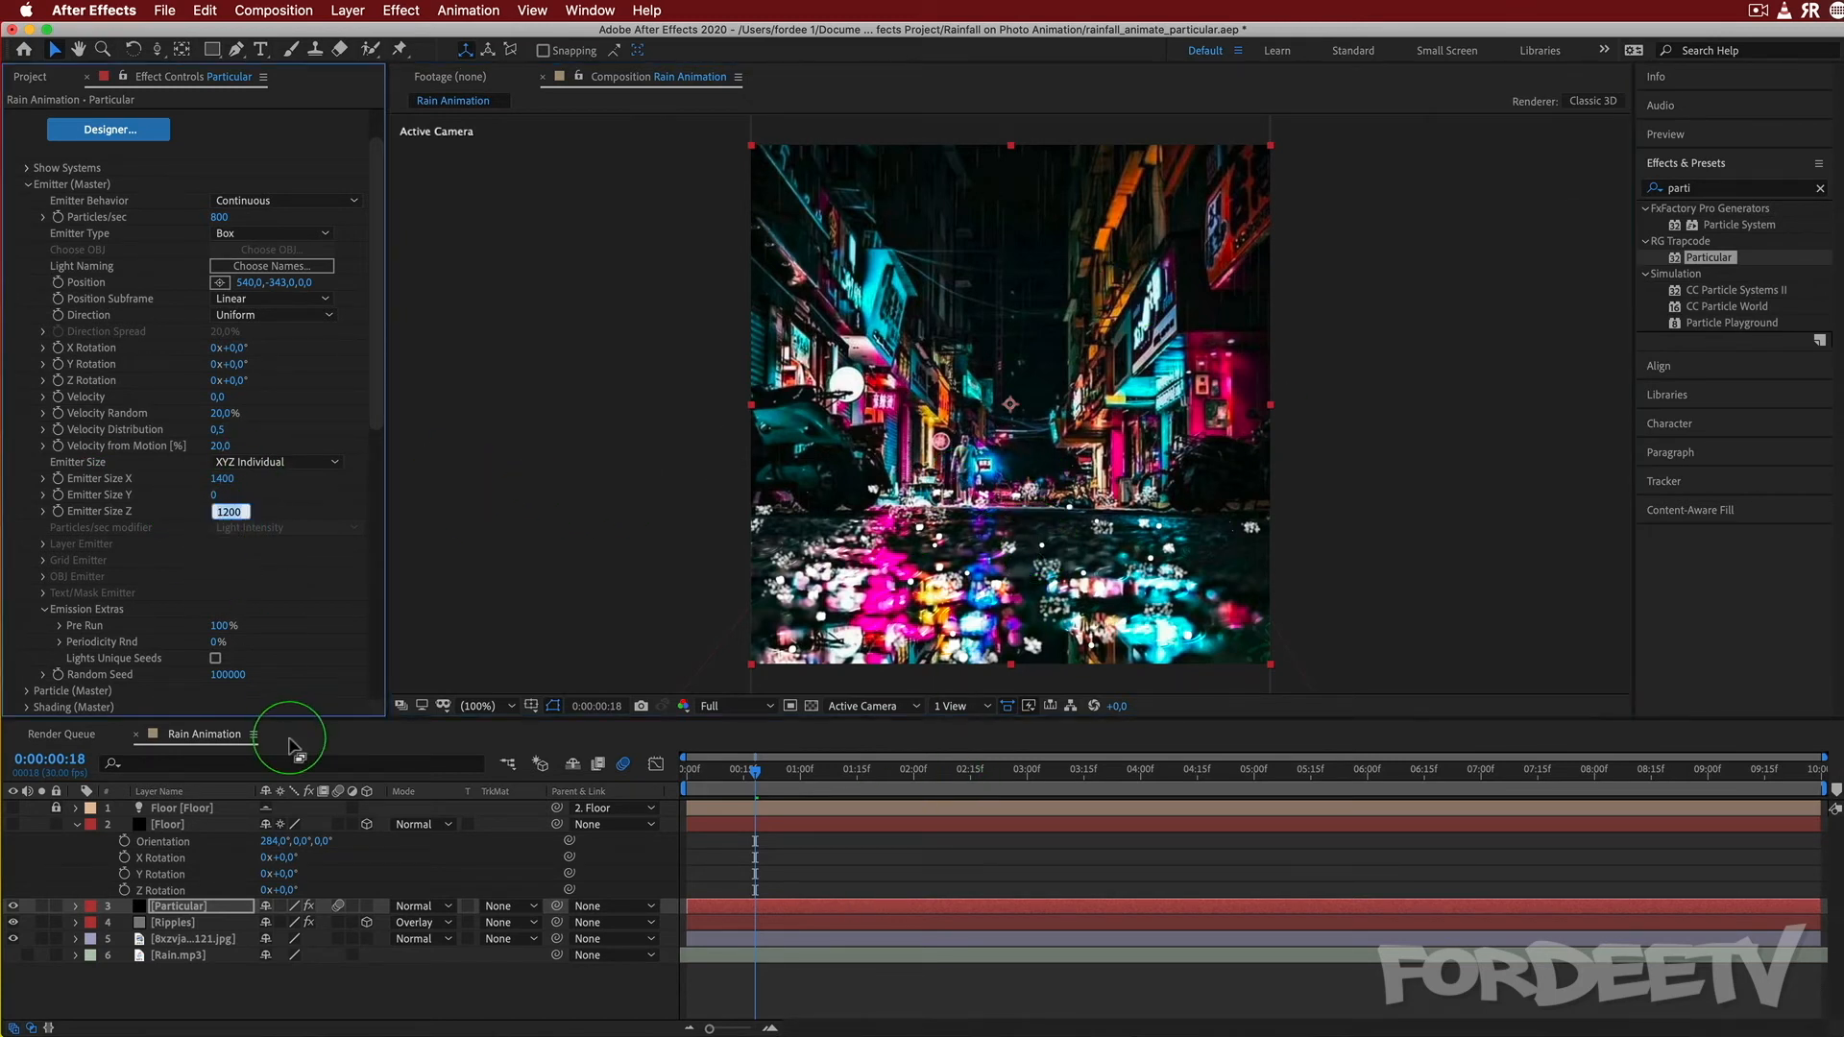
pyautogui.write('1000')
pyautogui.press('Return')
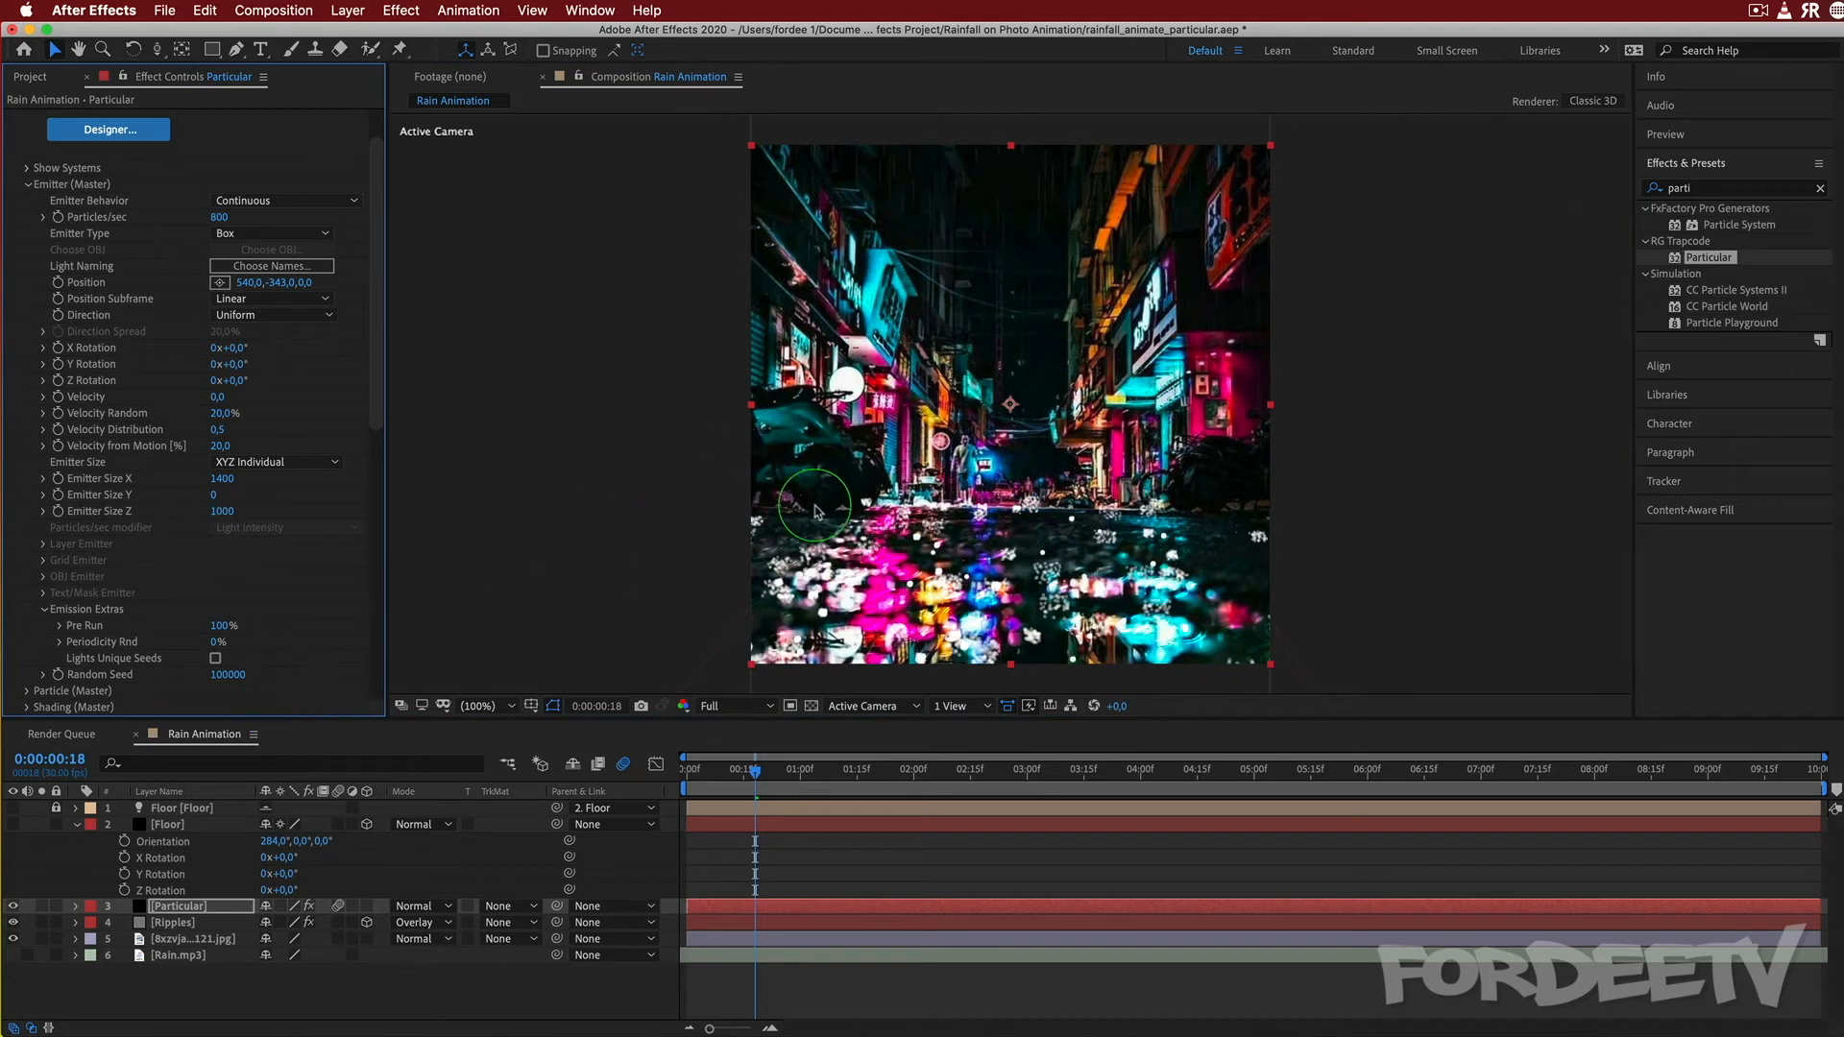
# Set Particular's Emitter Size Z to 800 after trying 900.
pyautogui.click(215, 513)
pyautogui.write('9')
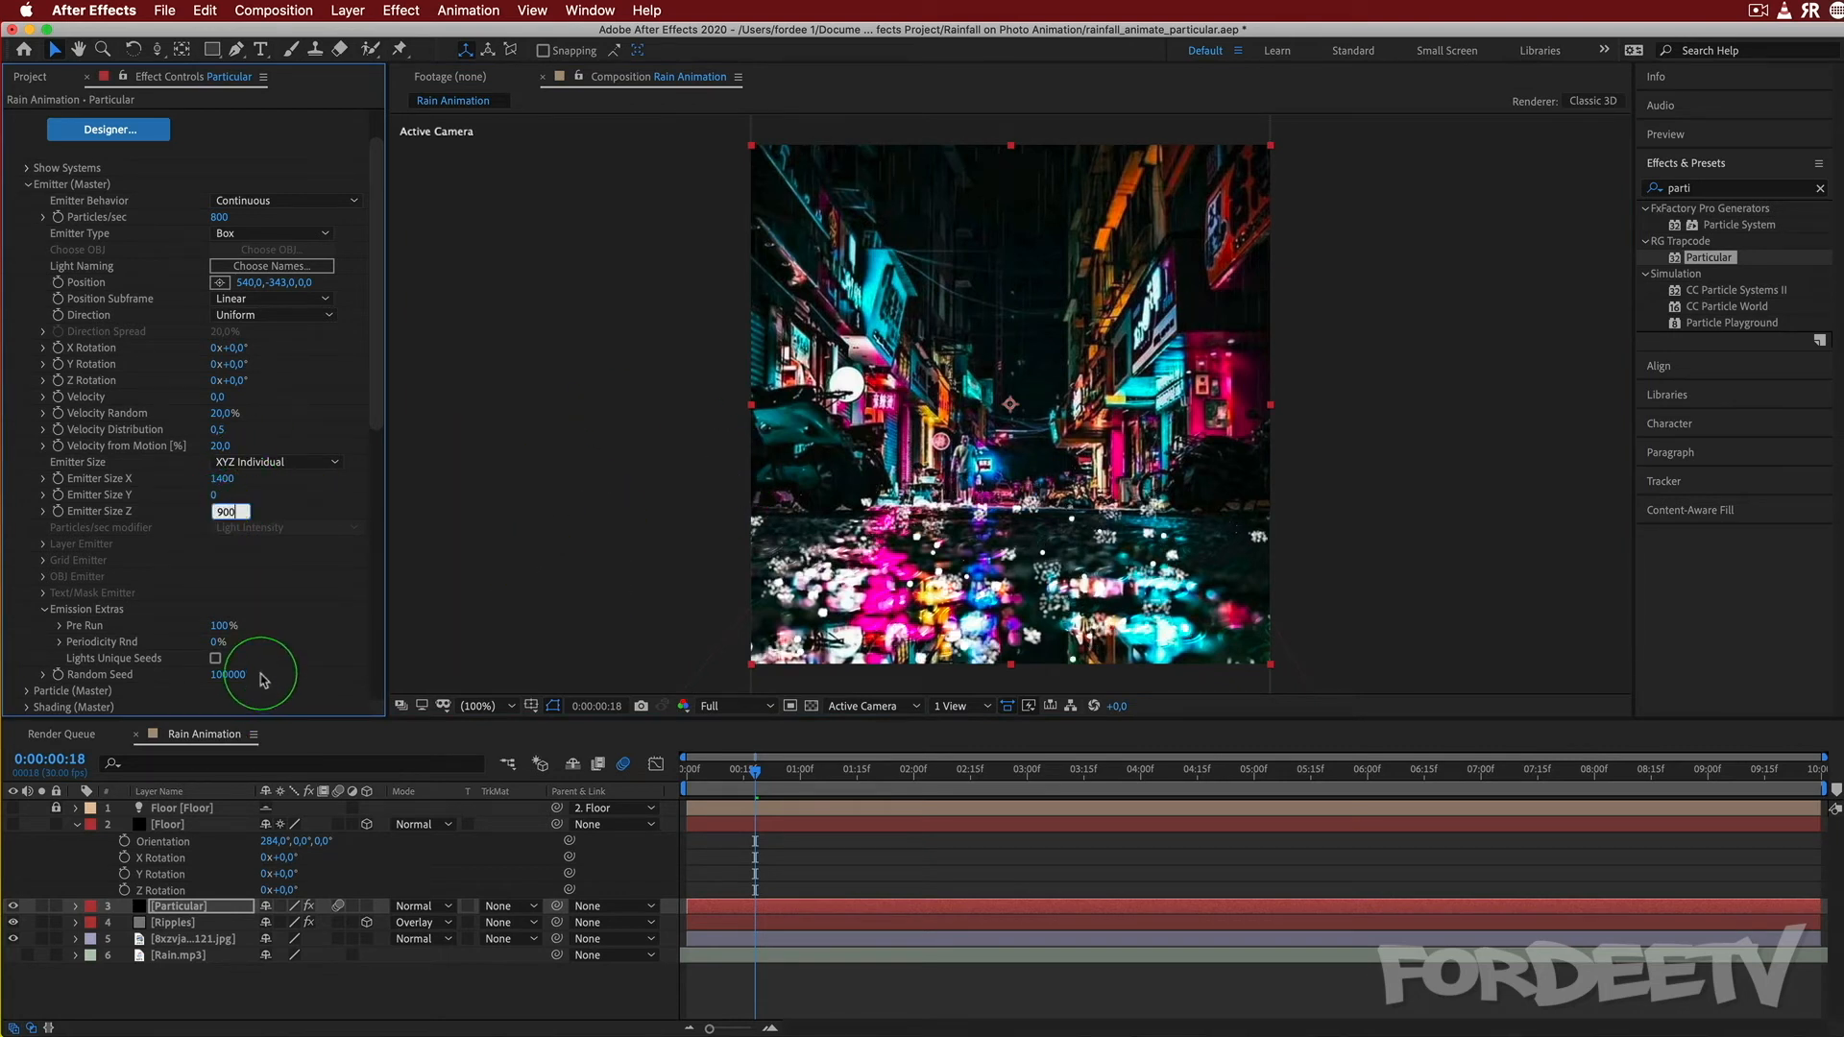
pyautogui.write('00')
pyautogui.press('Return')
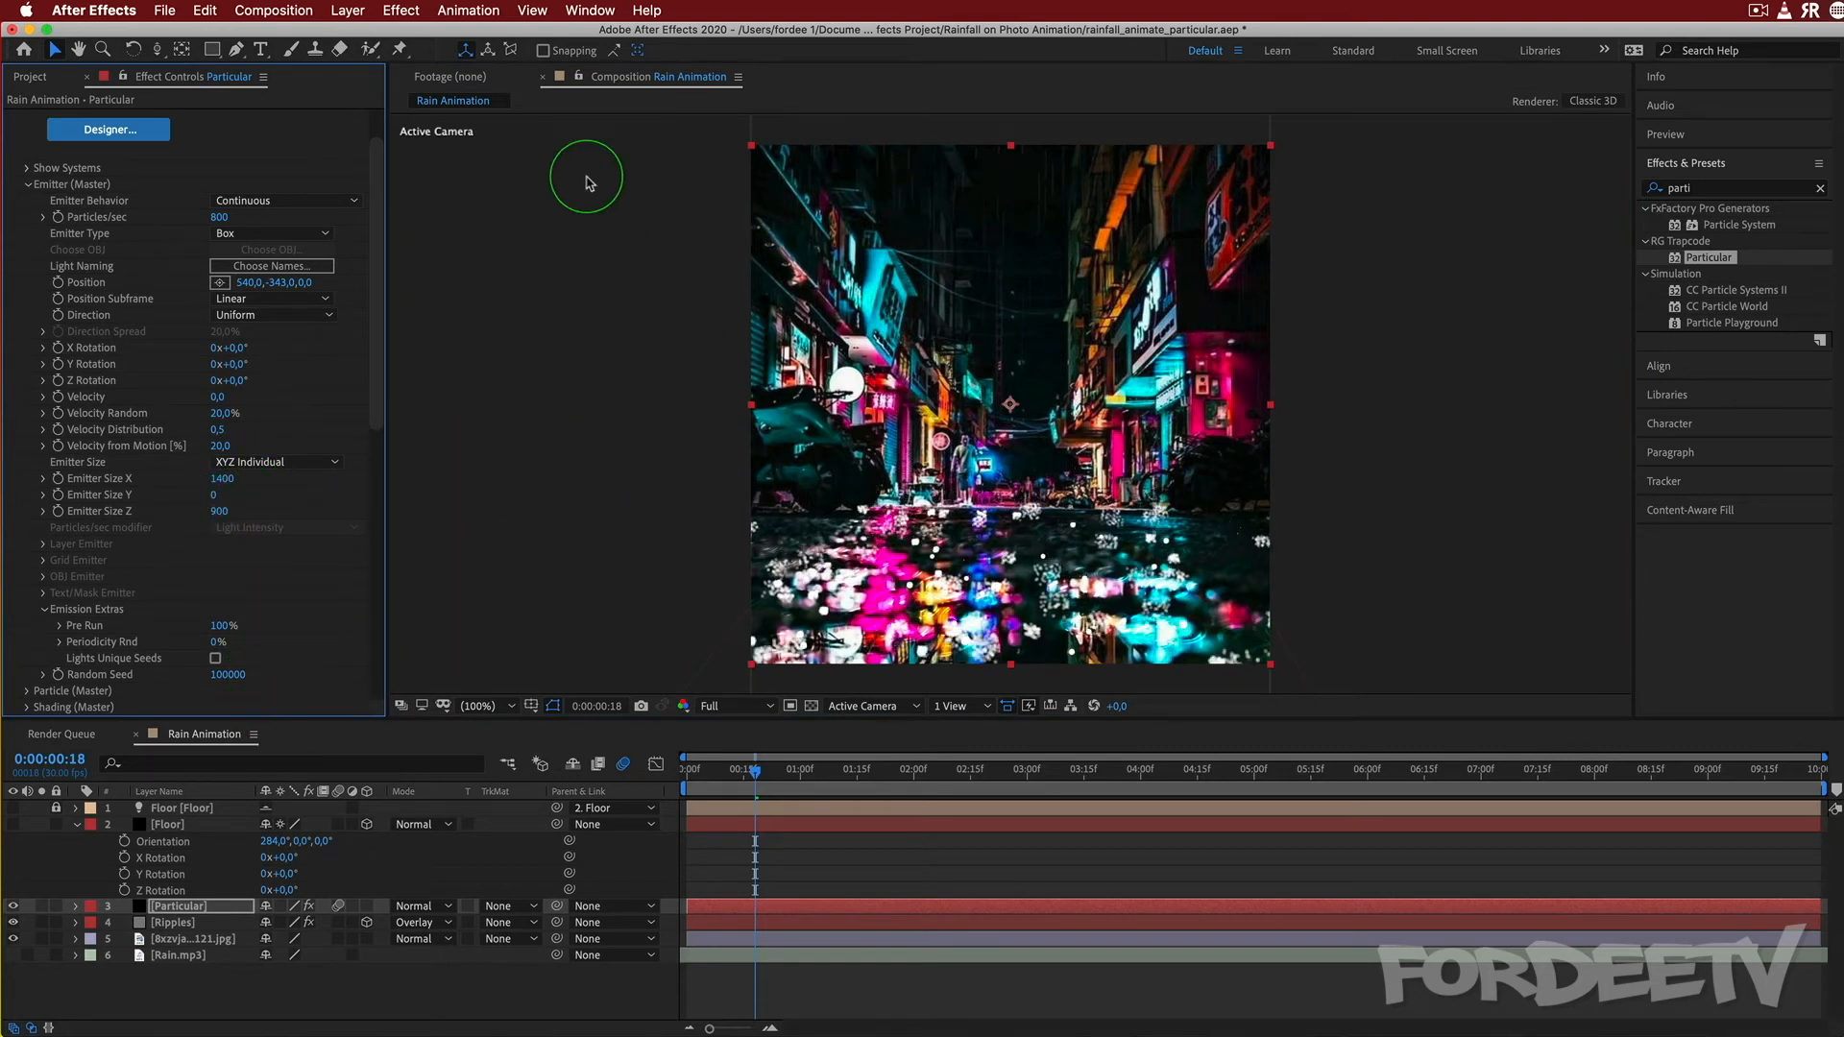
pyautogui.click(218, 513)
pyautogui.write('800')
pyautogui.press('Return')
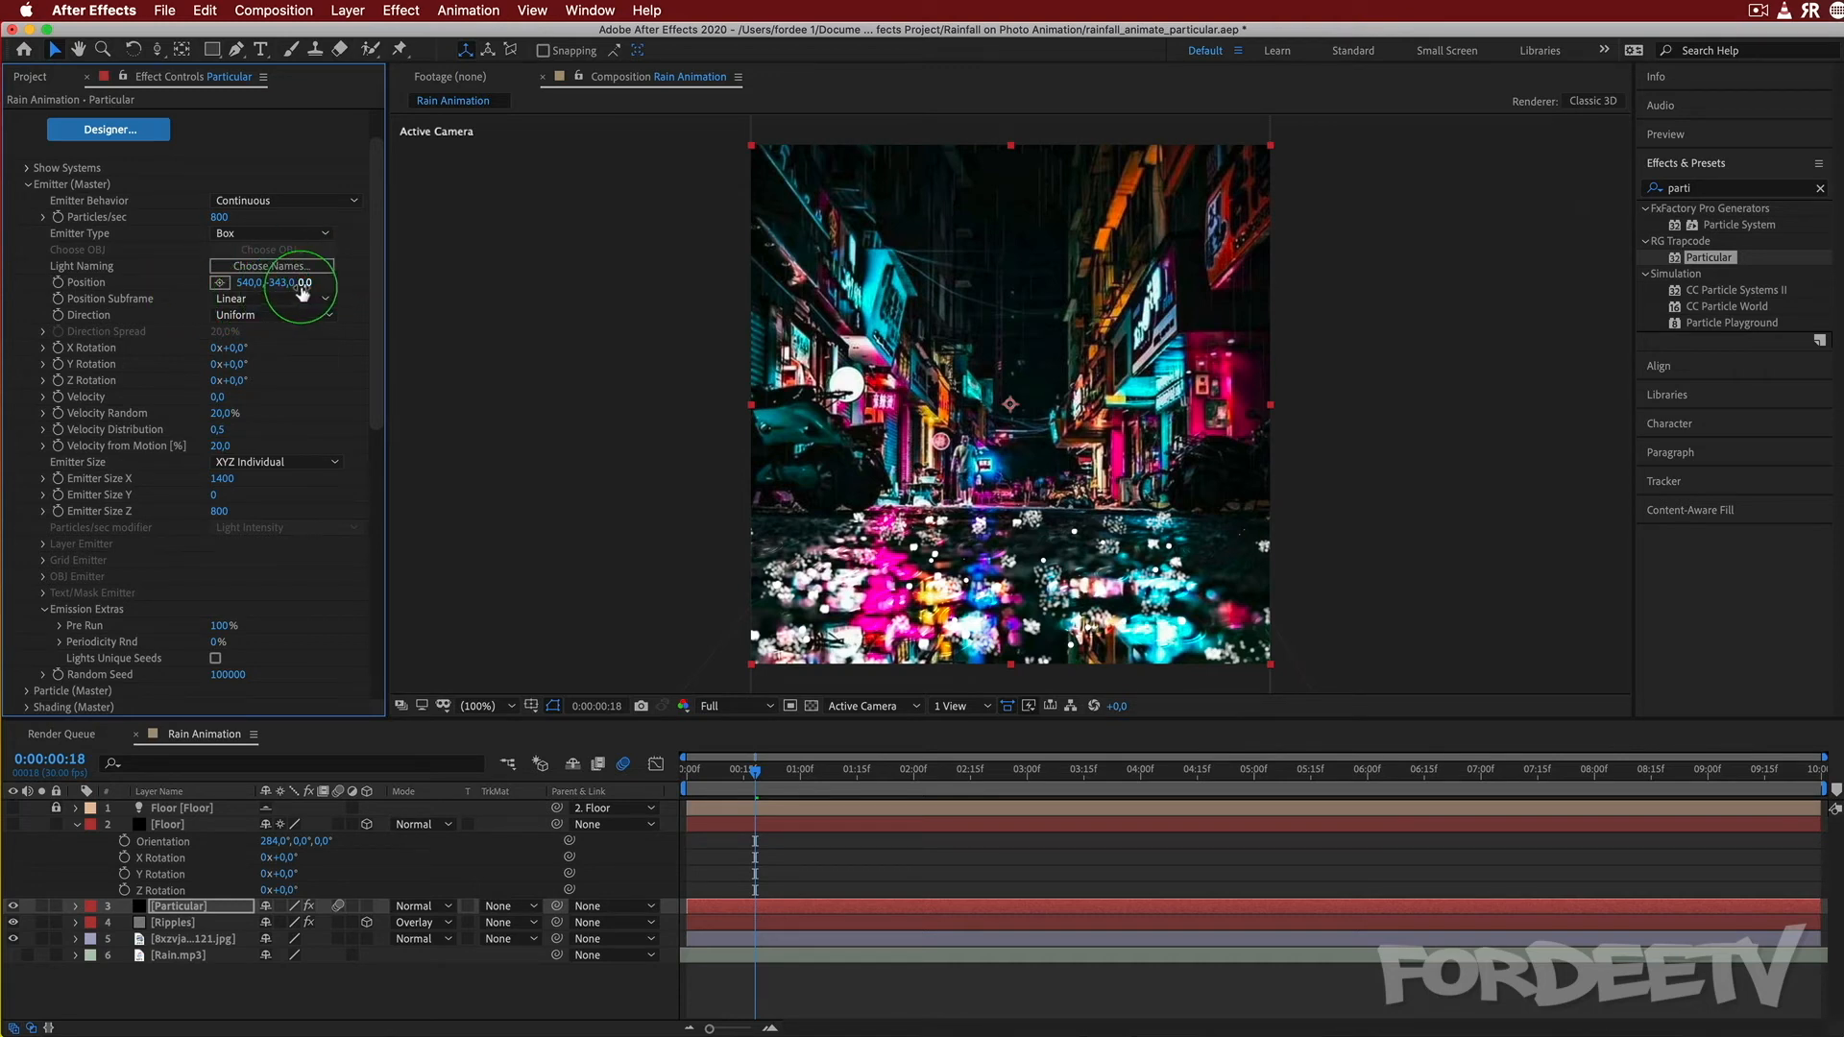
# Set the Z value of the emitter's Position to -15 and collapse the Emitter settings.
pyautogui.moveTo(309, 283)
pyautogui.mouseDown()
pyautogui.moveTo(342, 288)
pyautogui.moveTo(300, 302)
pyautogui.mouseUp()
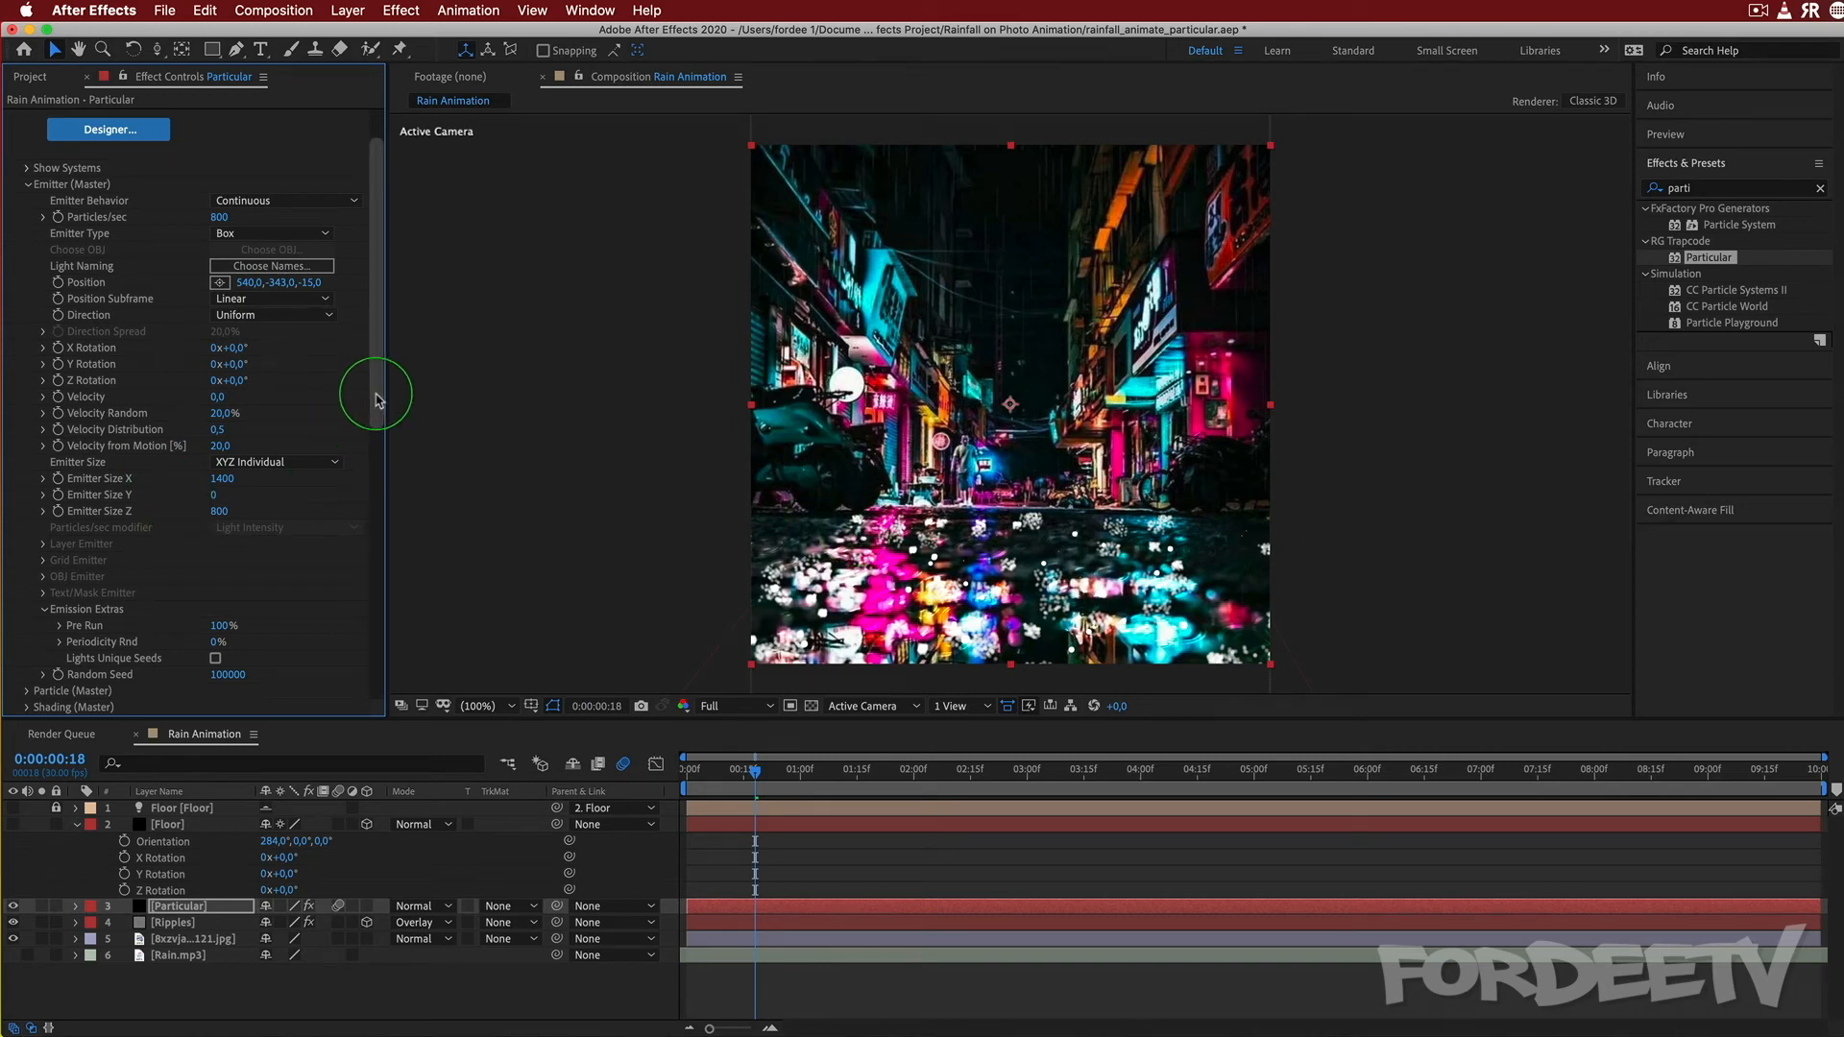
pyautogui.moveTo(374, 391); pyautogui.dragTo(411, 275)
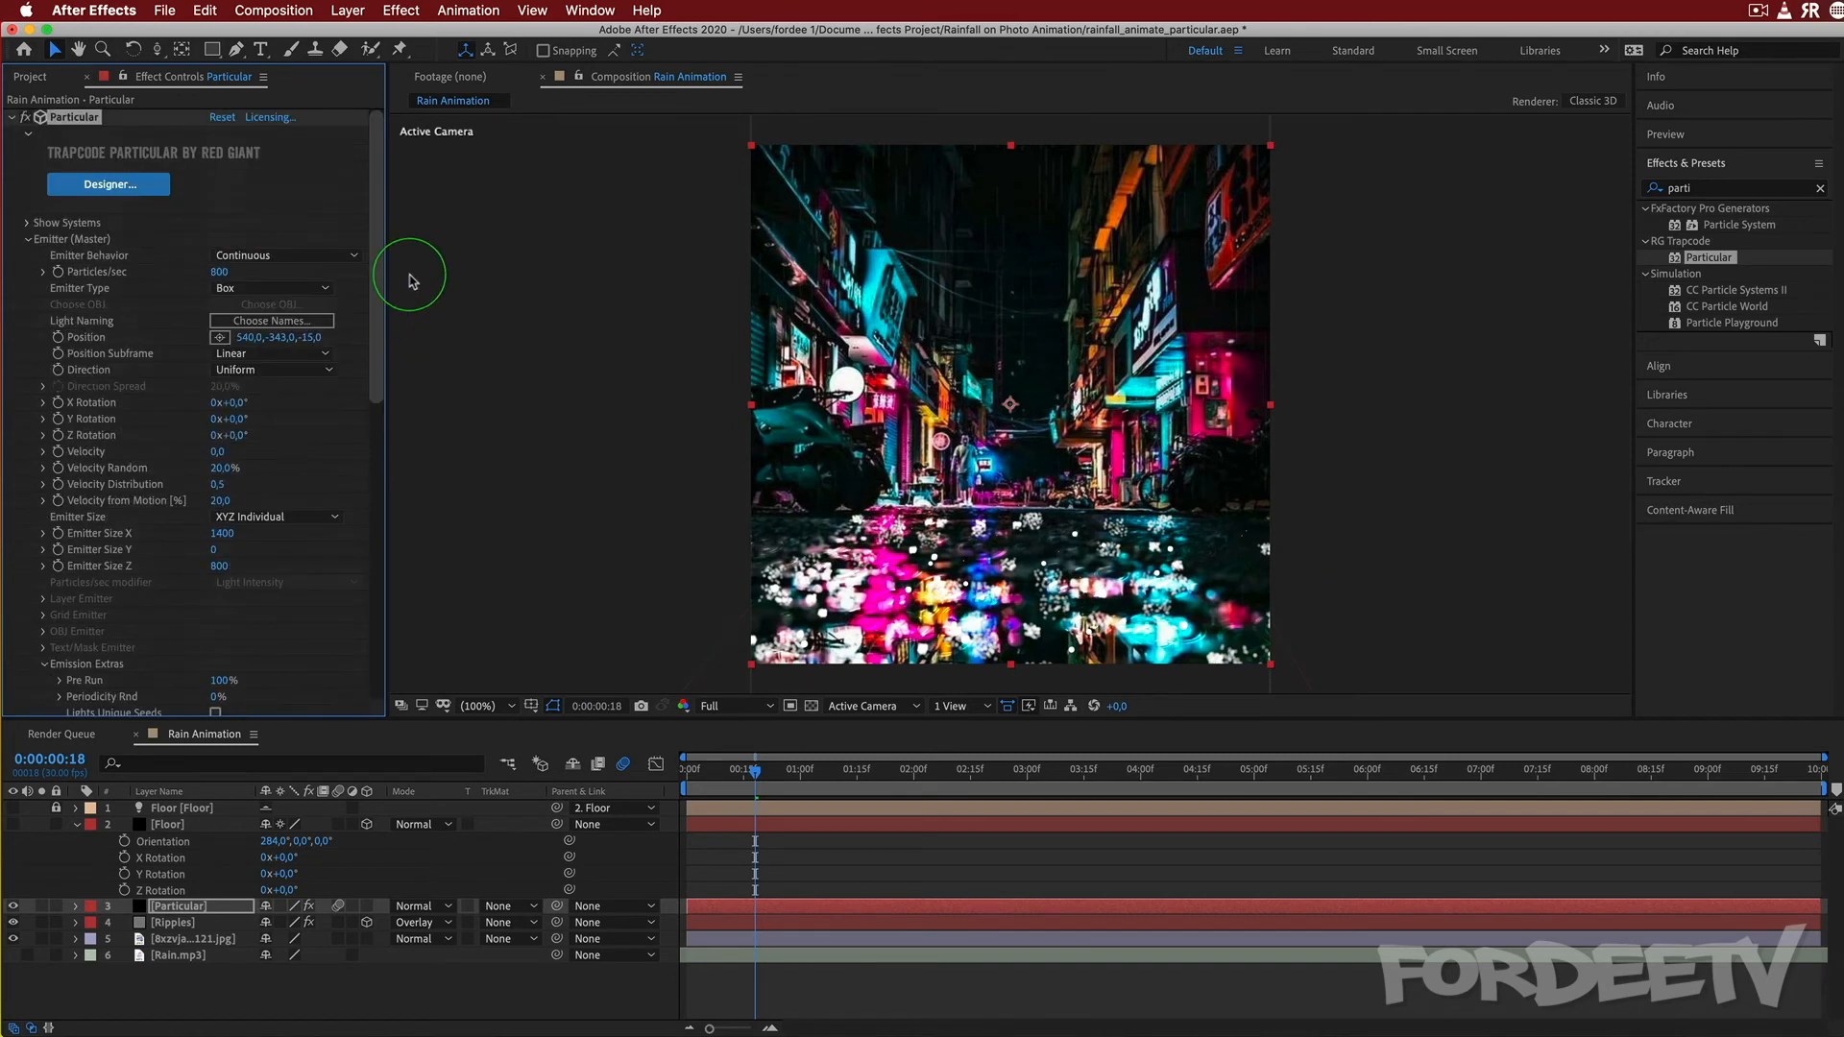
pyautogui.click(26, 240)
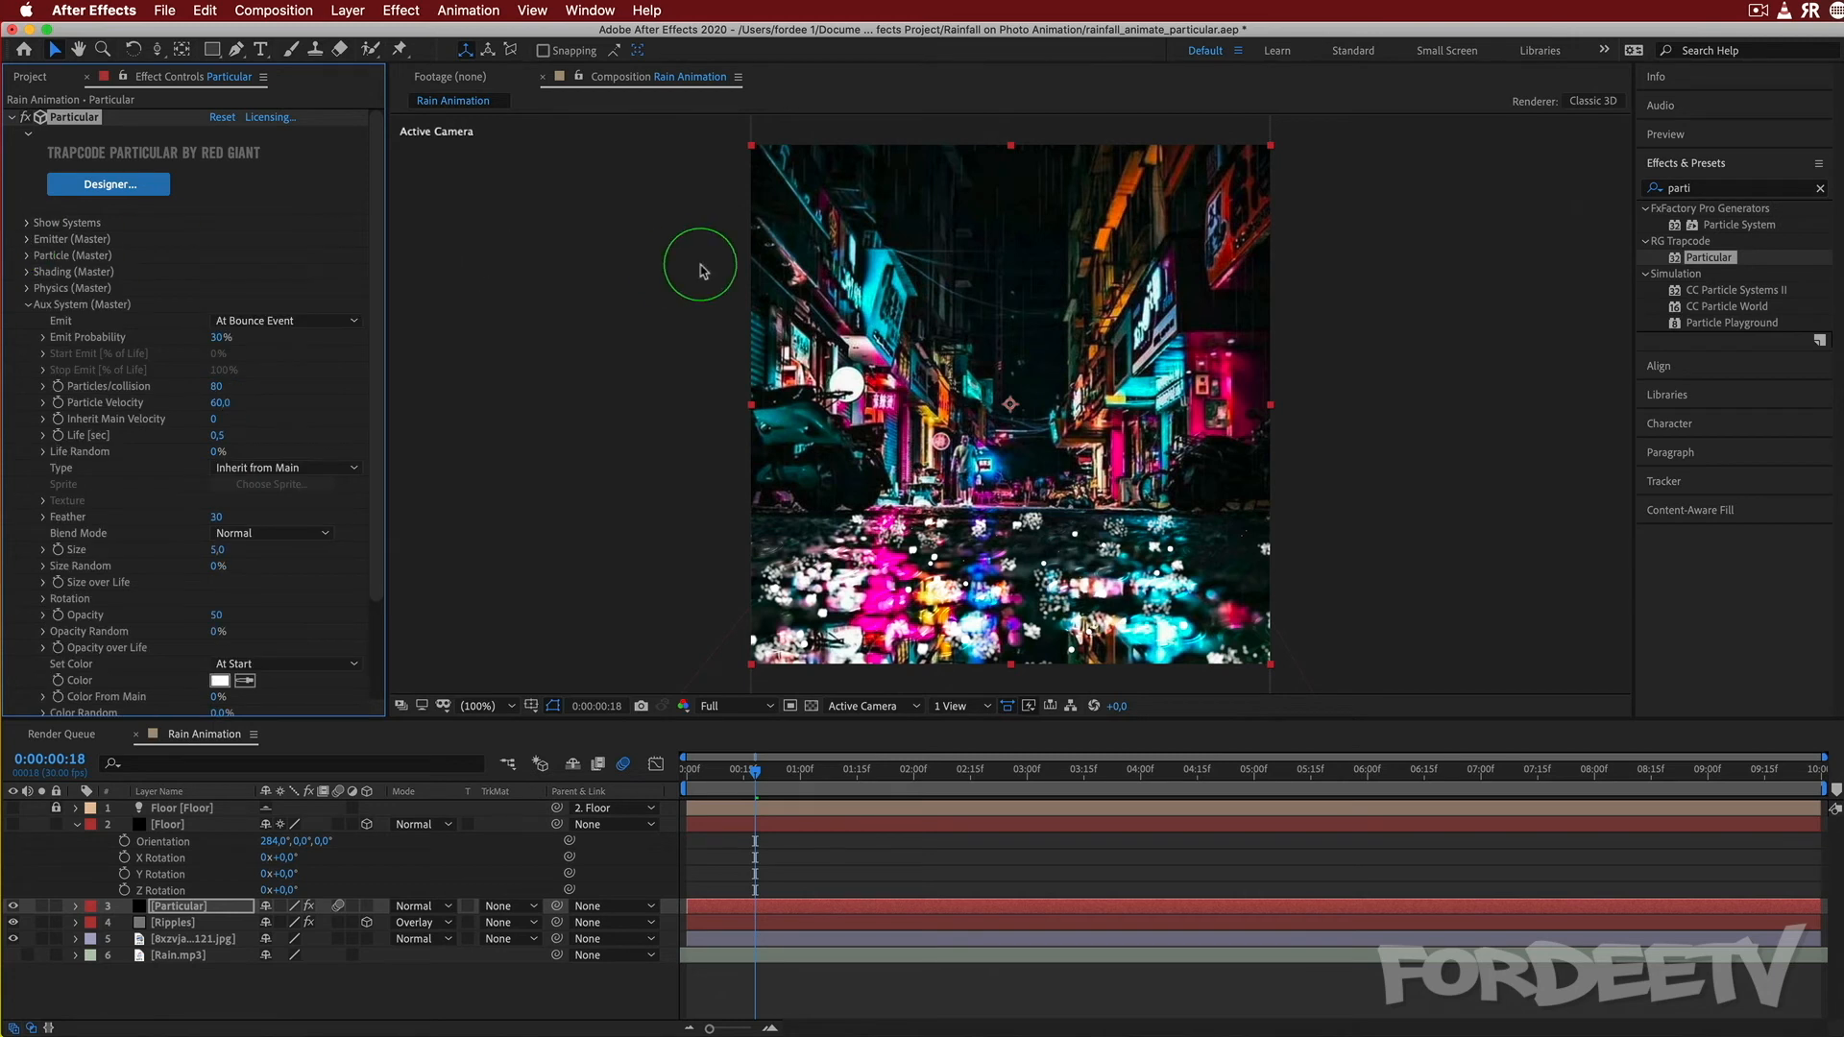
# Go to 0:00:01:01 and set the Aux System's particle Size to 2.
pyautogui.moveTo(382, 348); pyautogui.dragTo(383, 401)
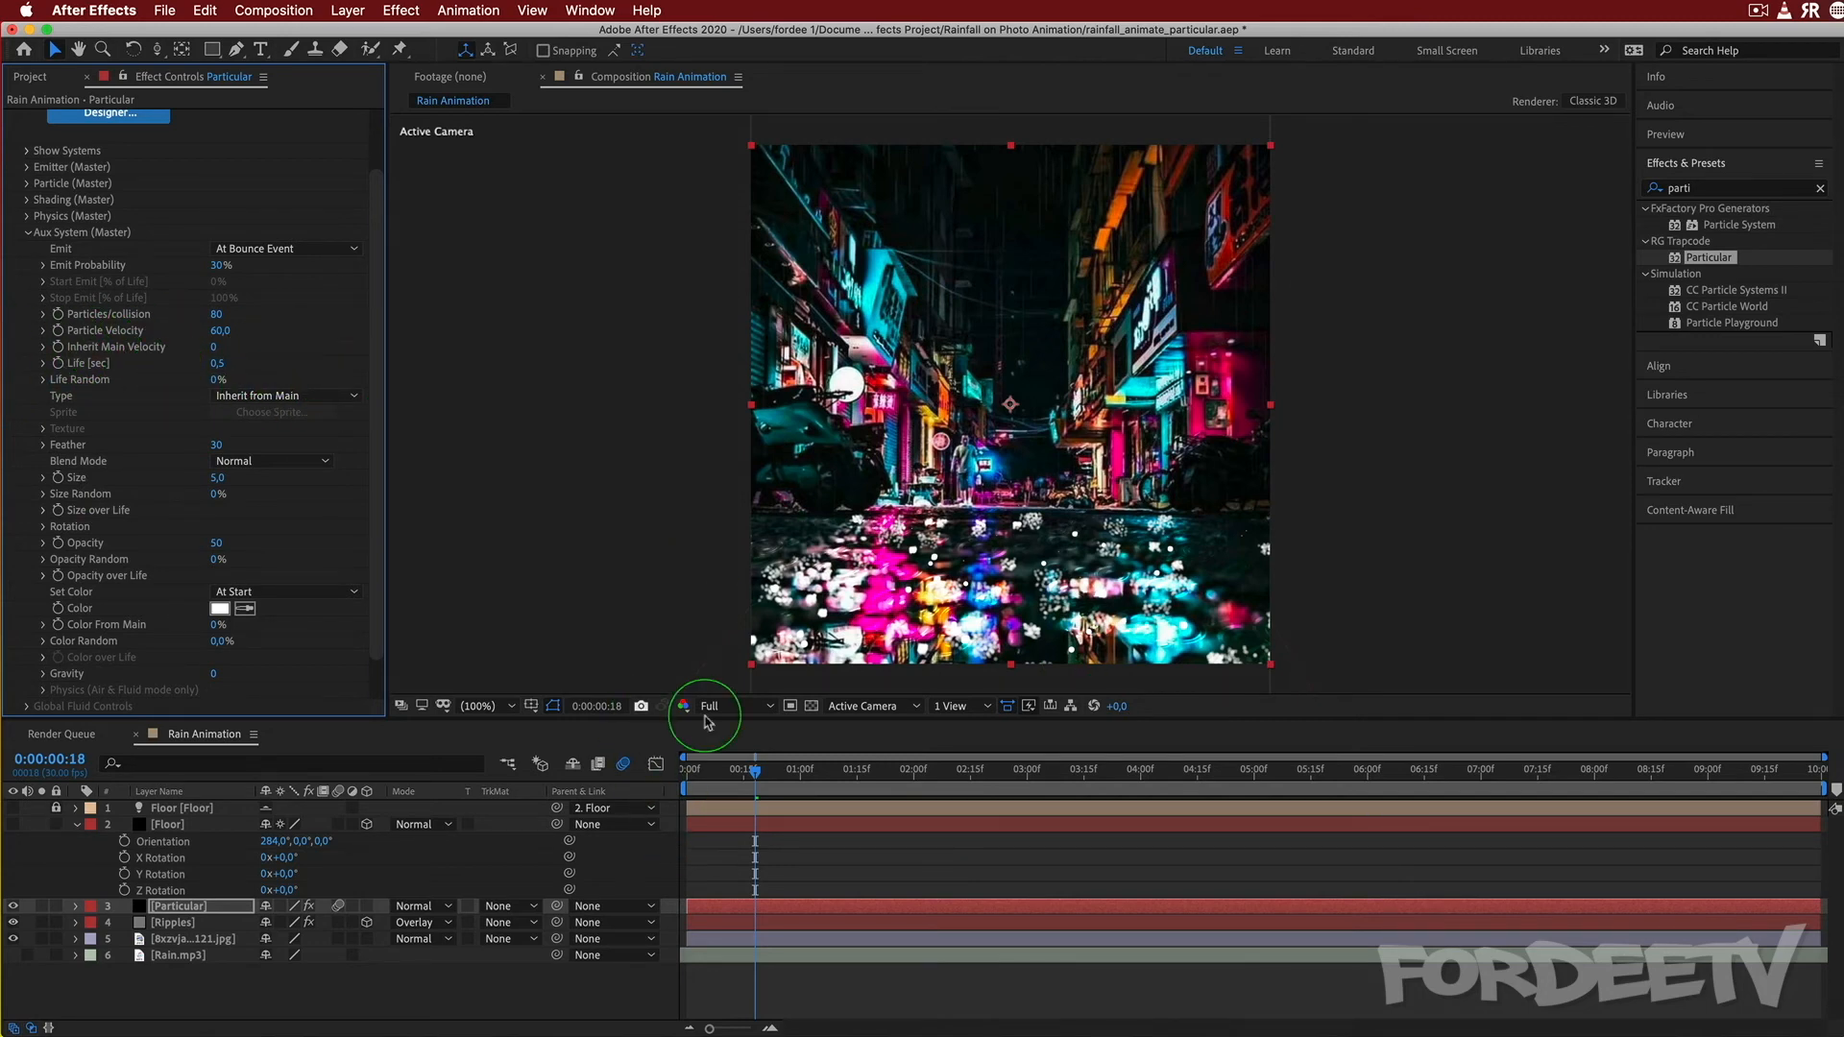
pyautogui.moveTo(761, 780); pyautogui.dragTo(803, 771)
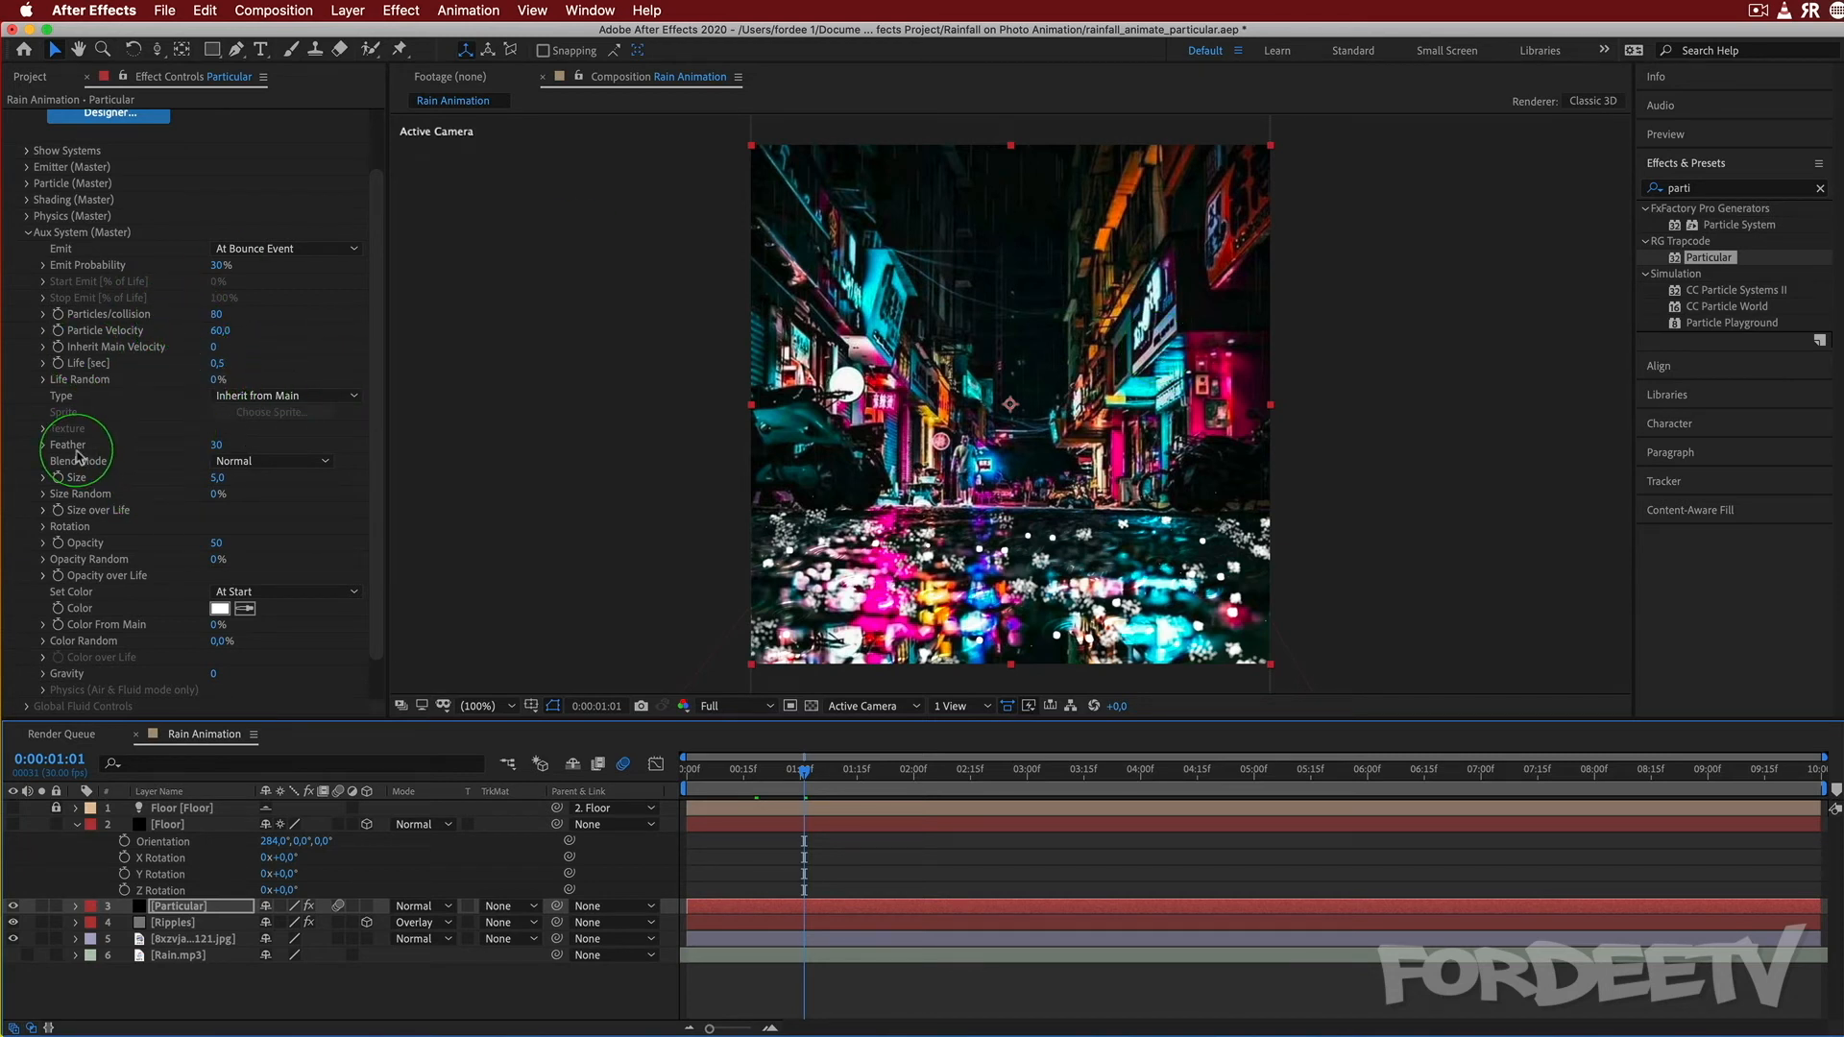
pyautogui.click(219, 478)
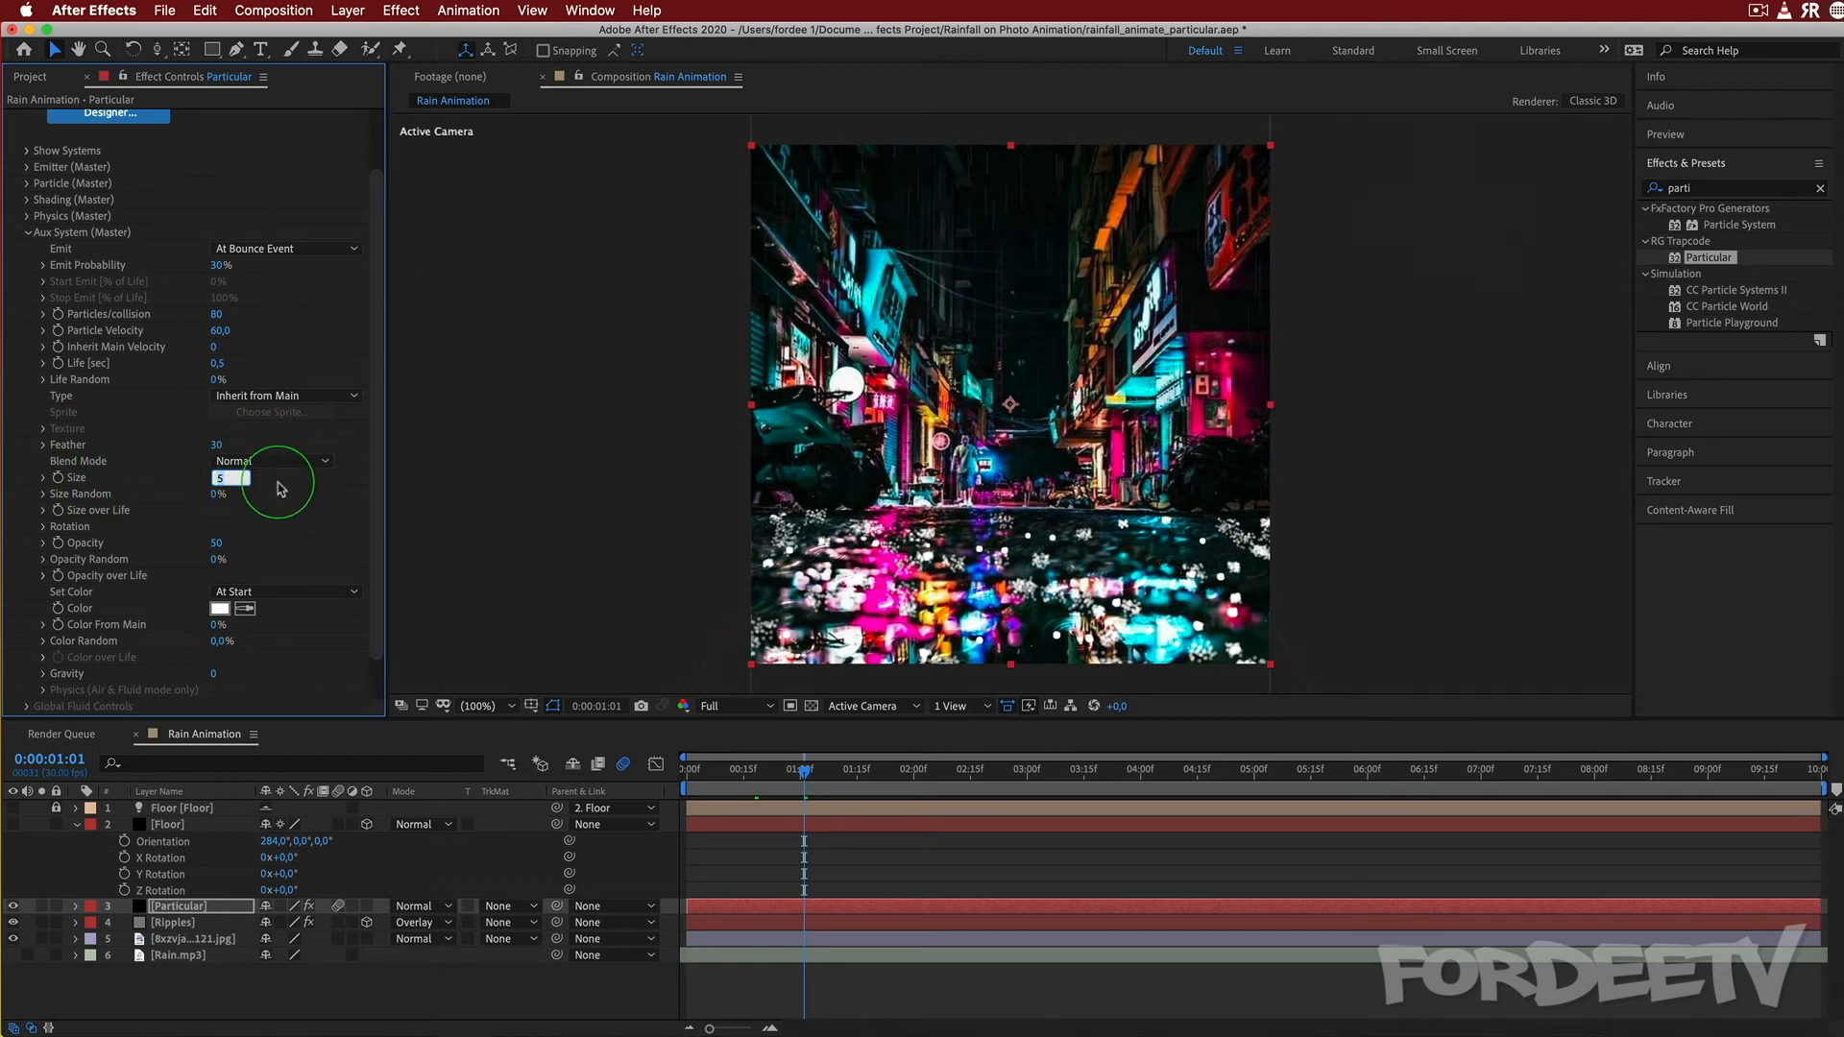
pyautogui.press('Return')
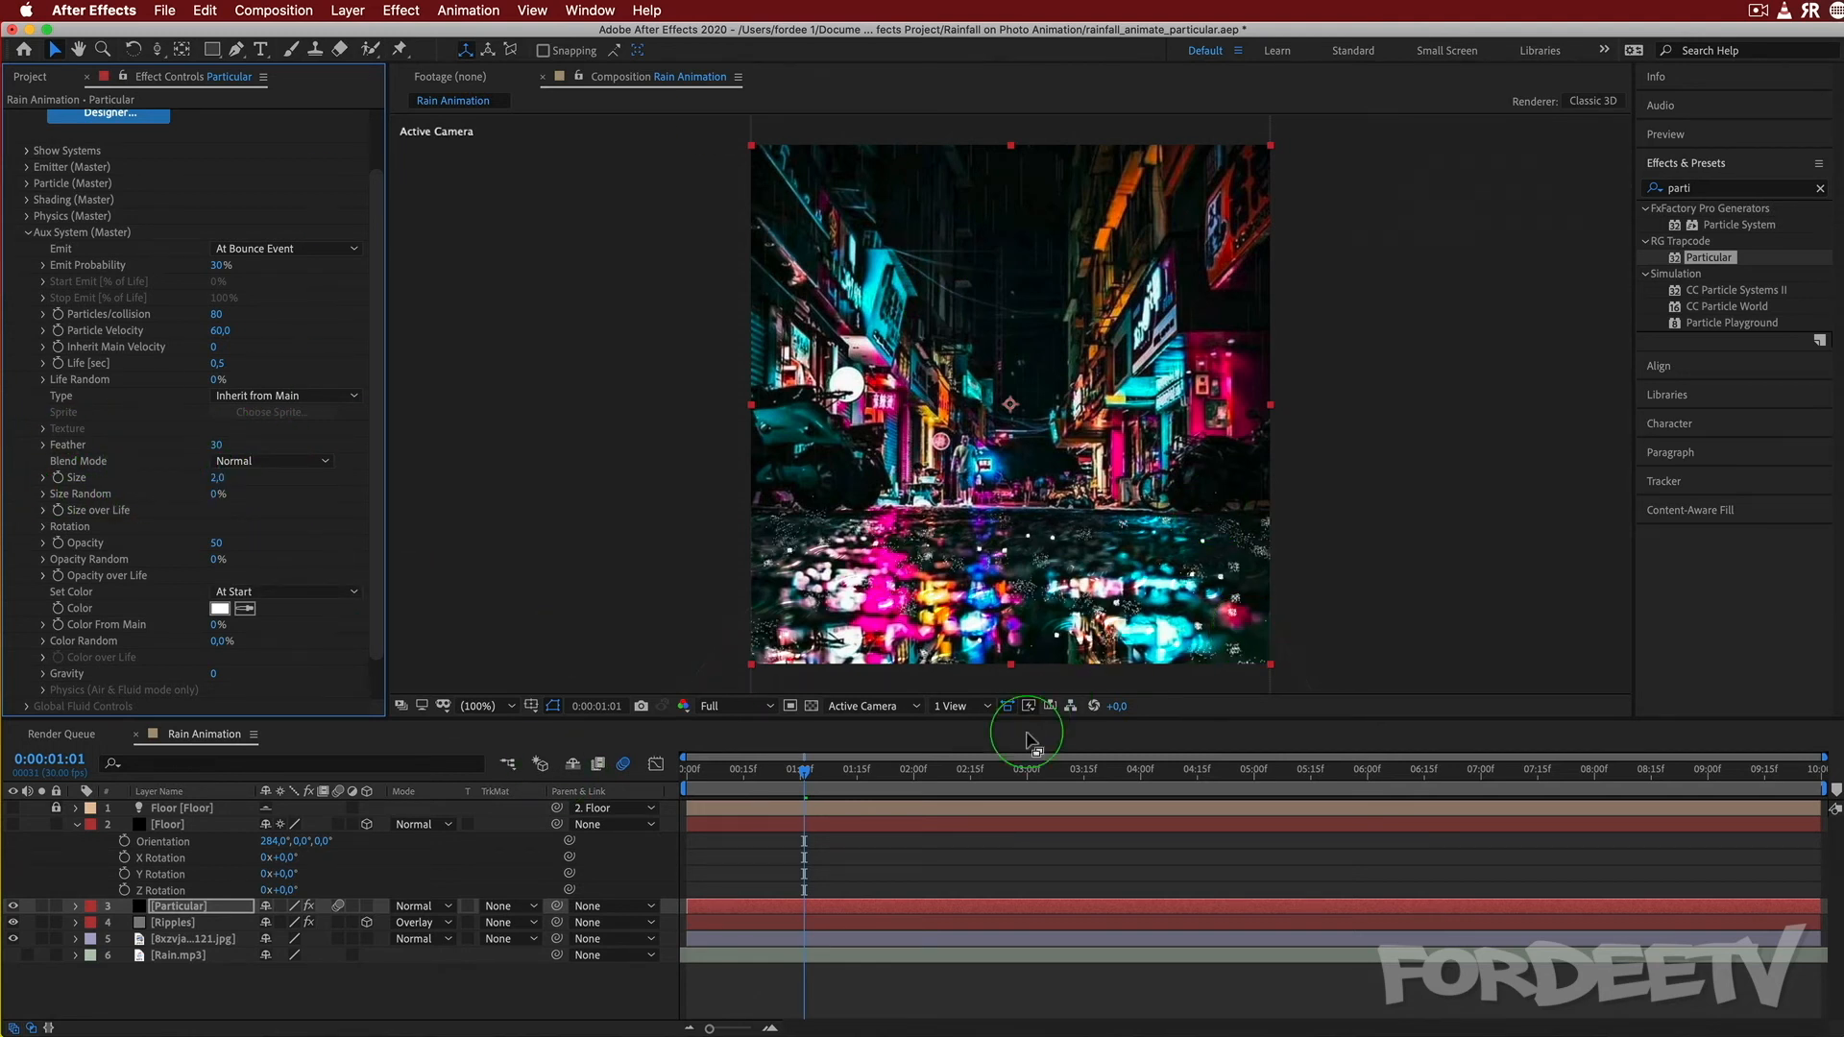
# Preview the smaller splash particles from the start of the composition.
pyautogui.moveTo(802, 768); pyautogui.dragTo(588, 770)
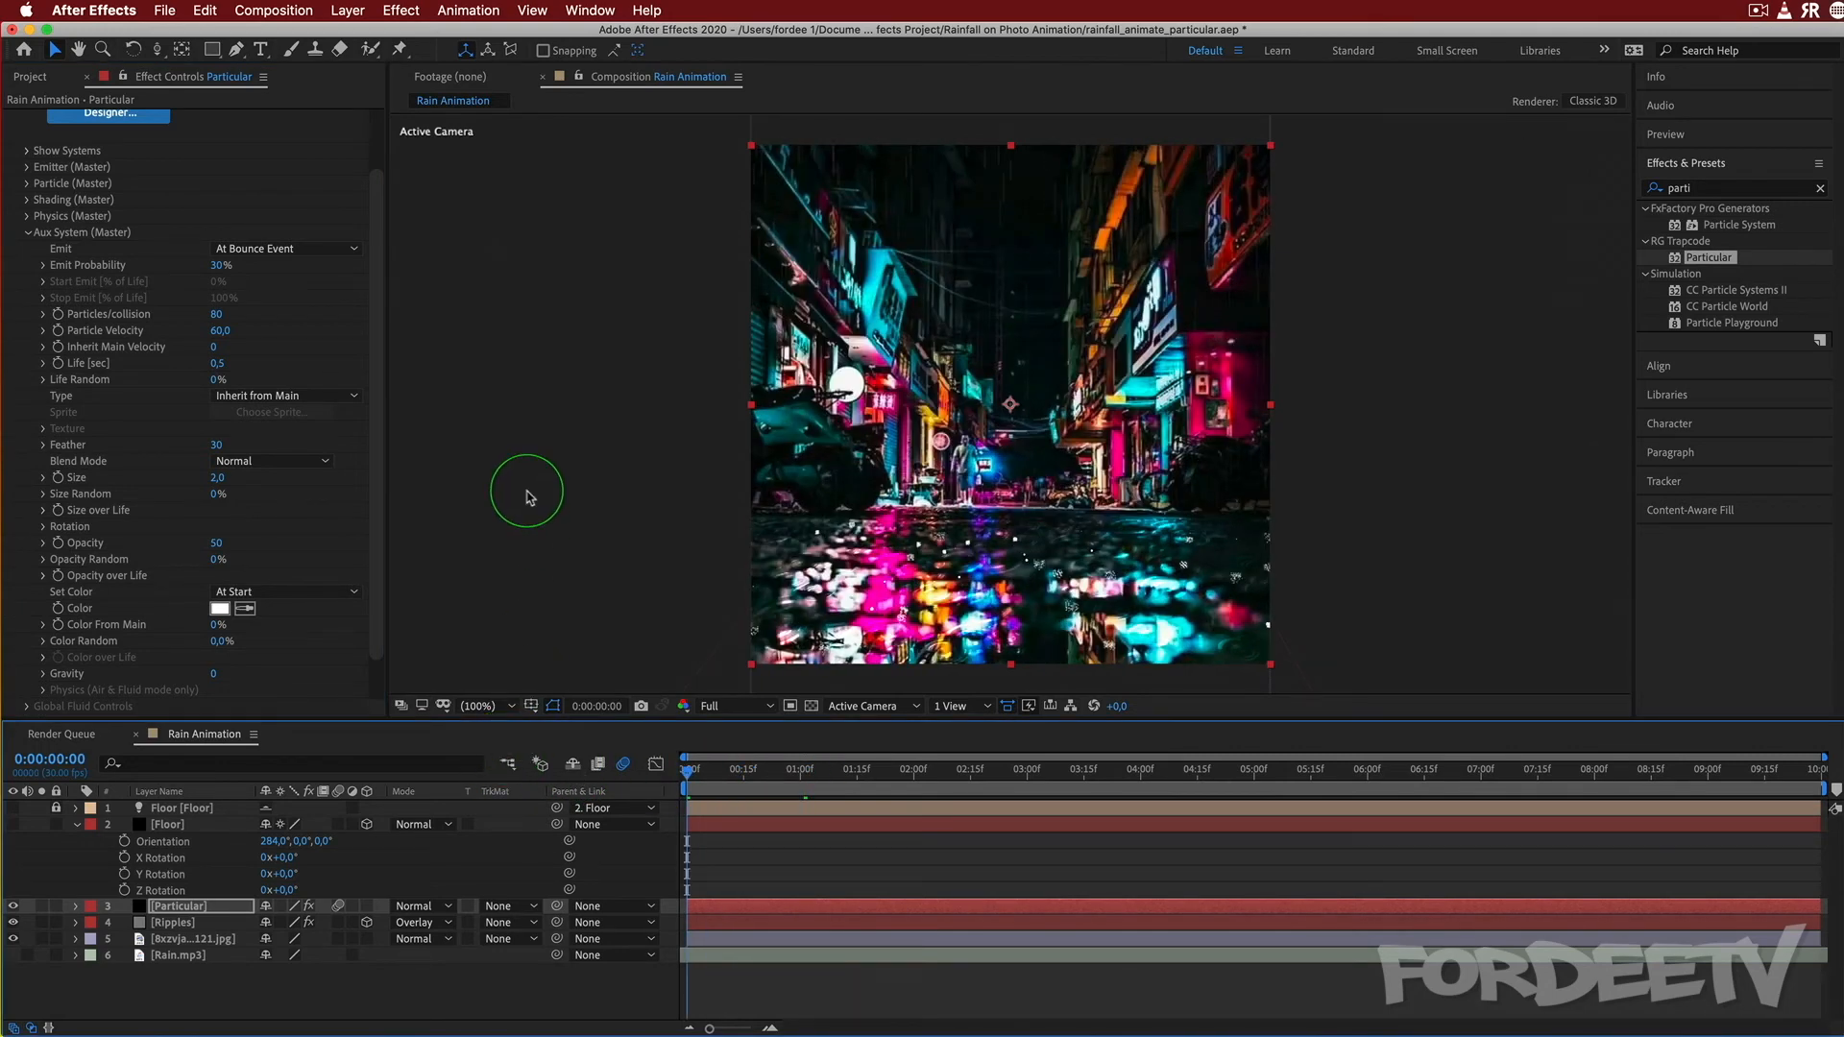
pyautogui.press('space')
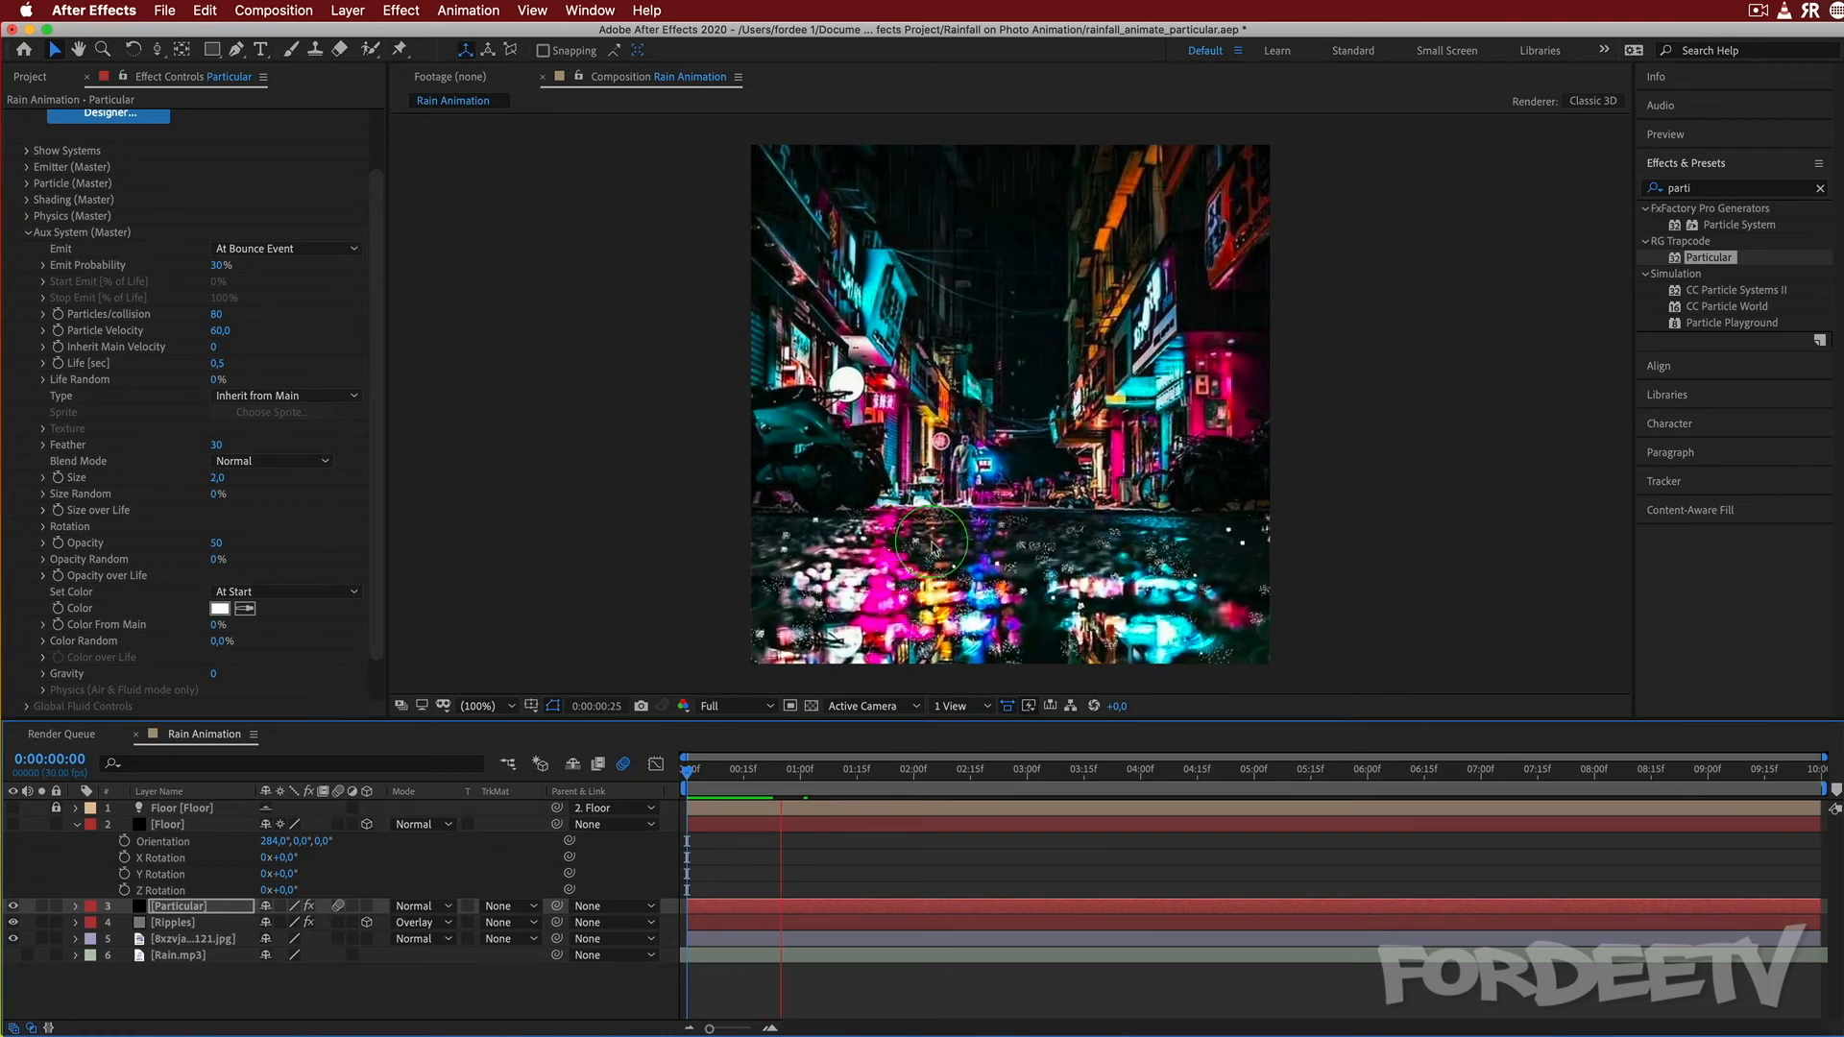
pyautogui.press('space')
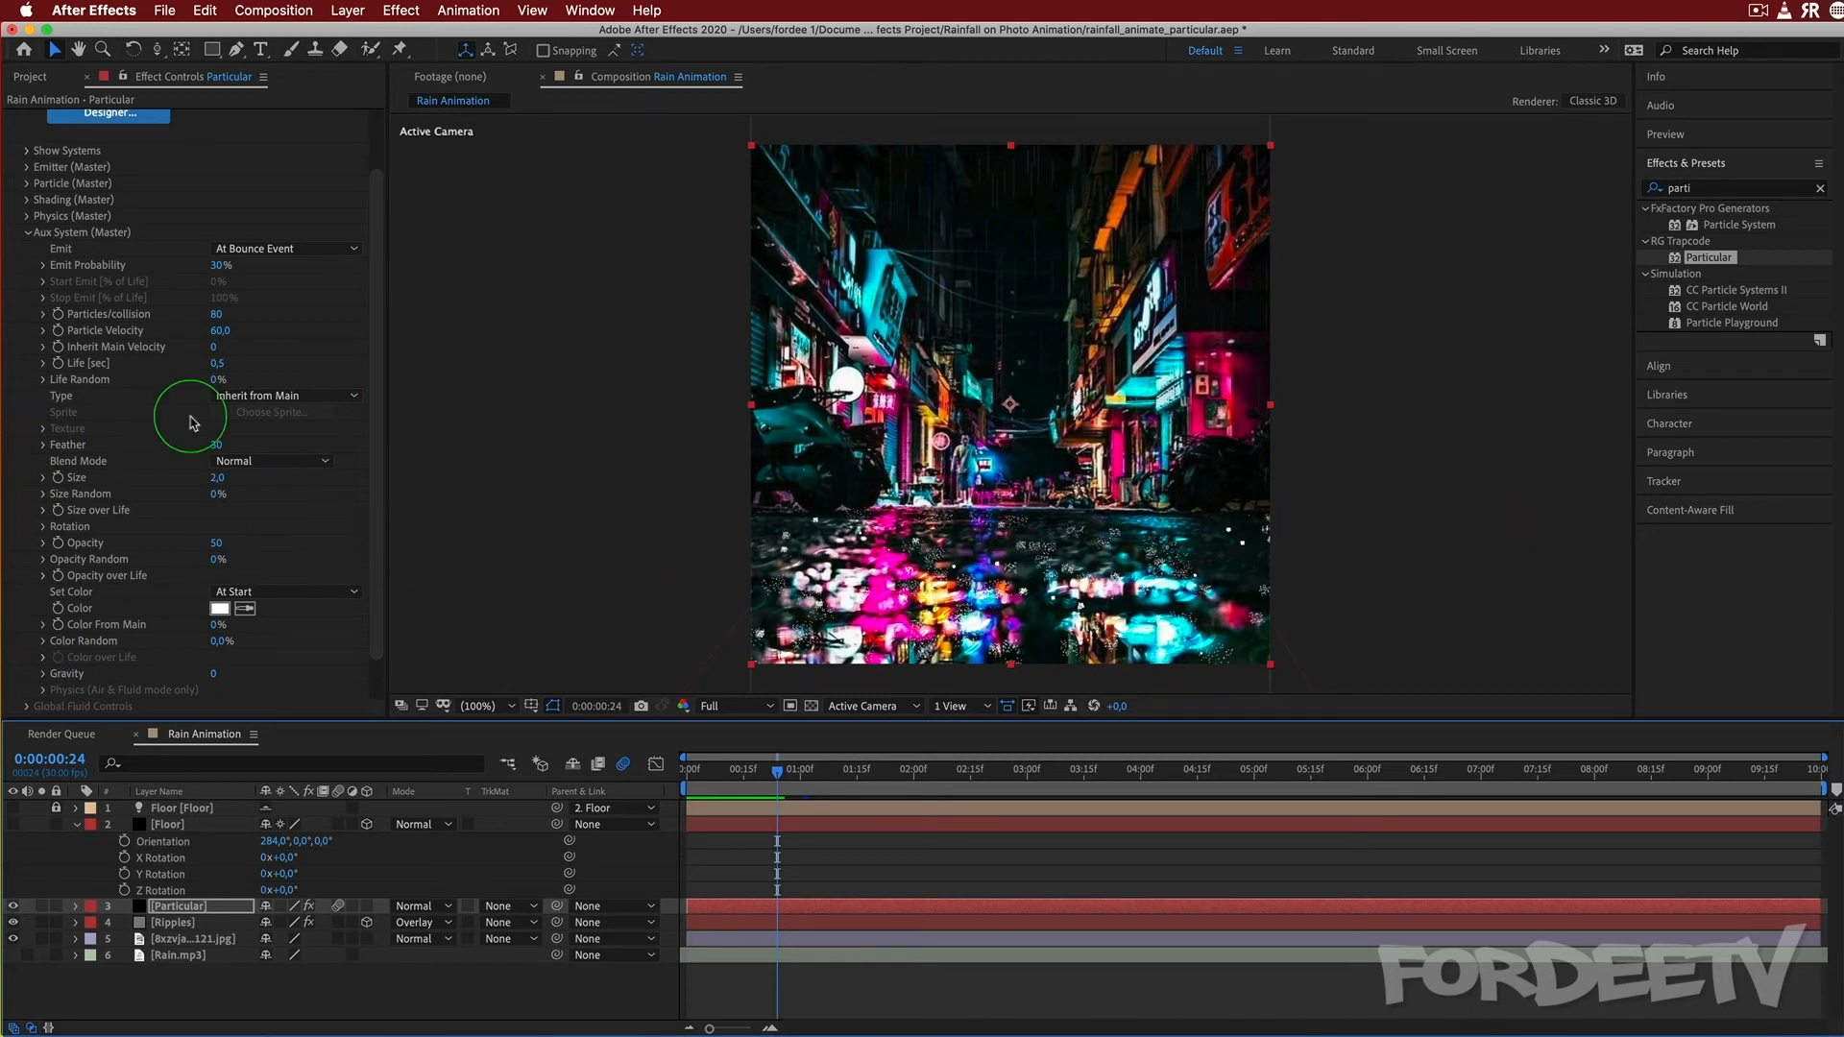
# Try an Aux System Emit Probability of 20% and preview it from the start of the composition.
pyautogui.click(220, 265)
pyautogui.press('Return')
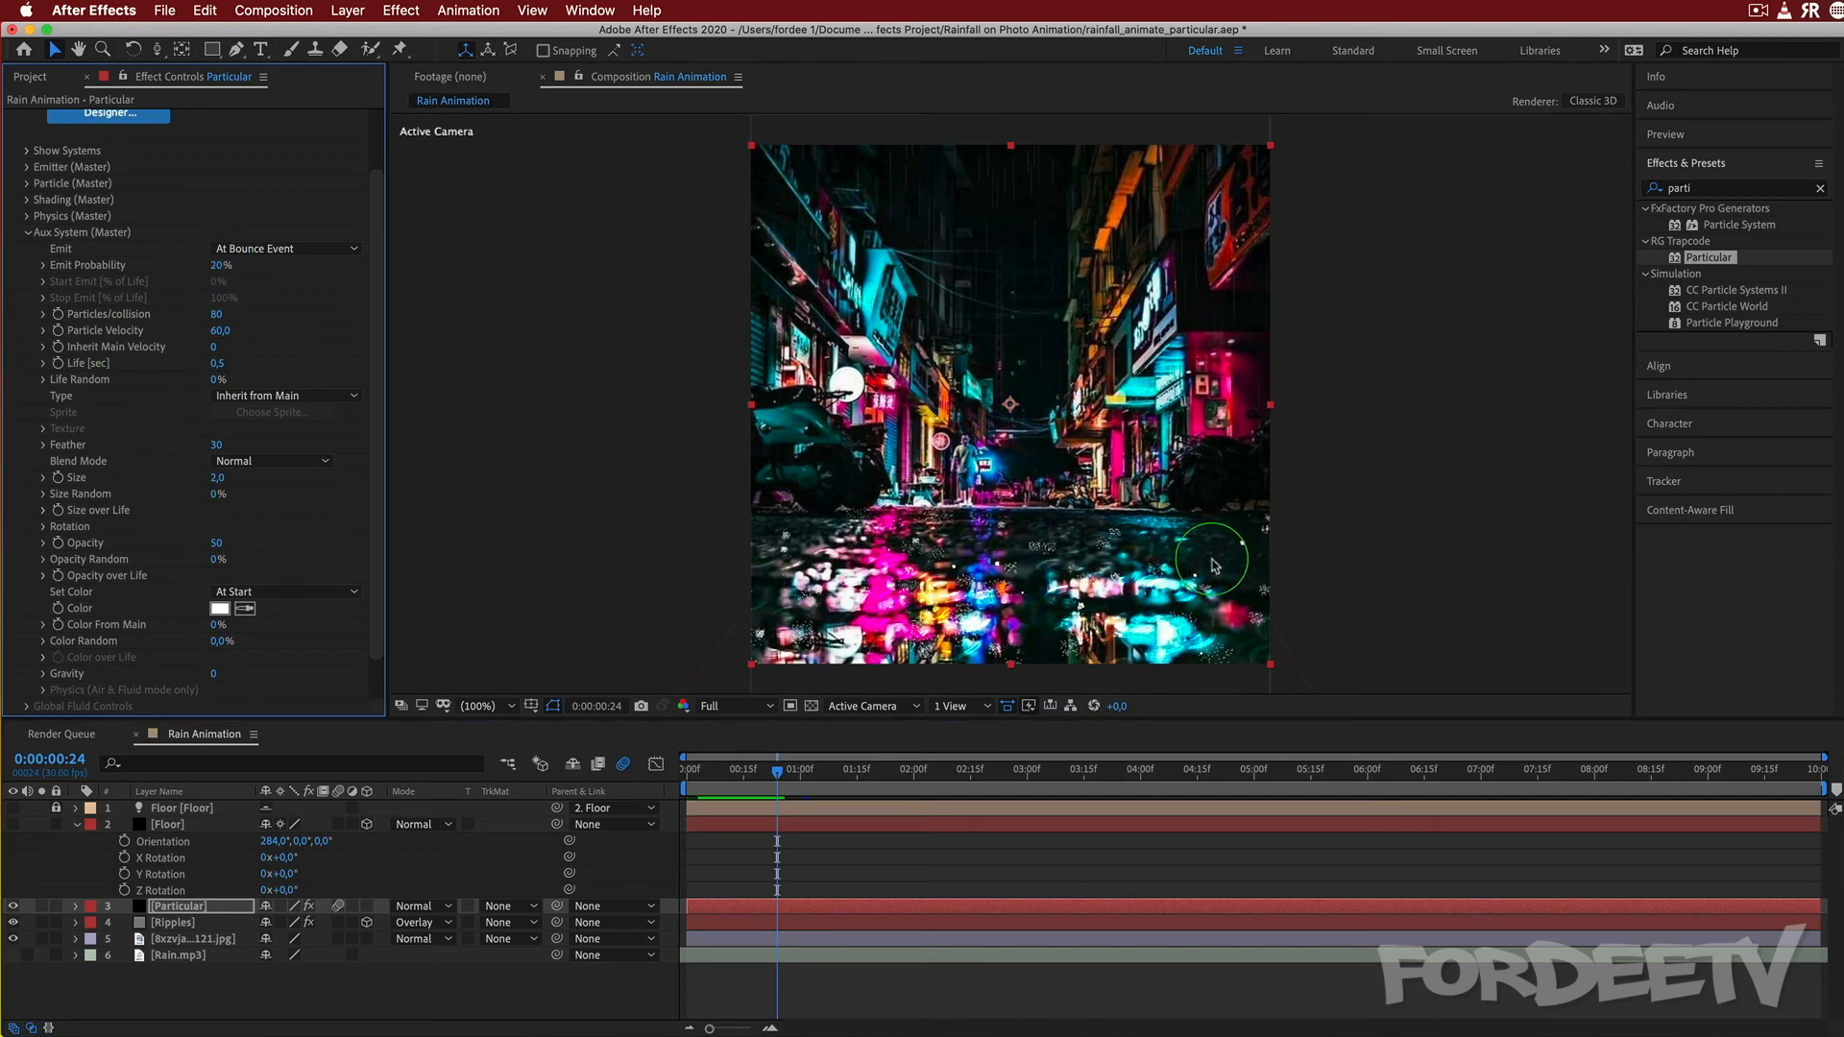
pyautogui.moveTo(775, 771); pyautogui.dragTo(685, 772)
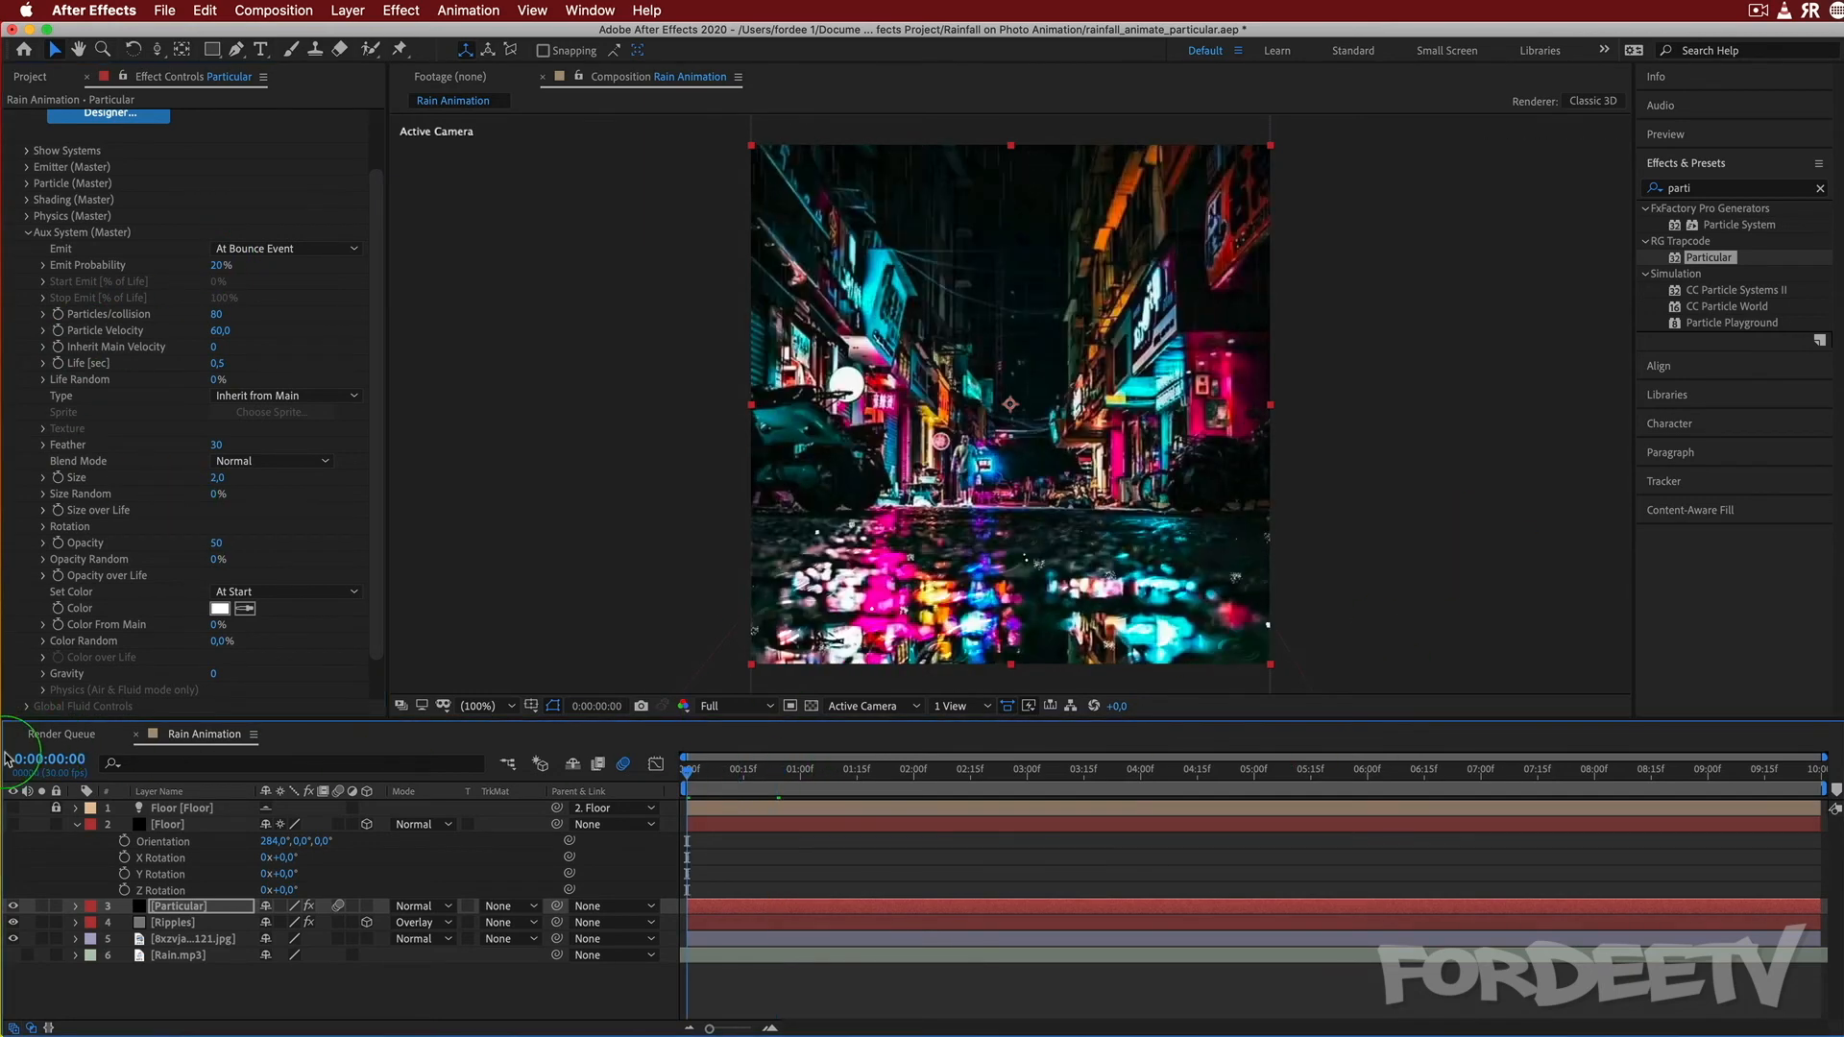
pyautogui.click(428, 530)
pyautogui.press('space')
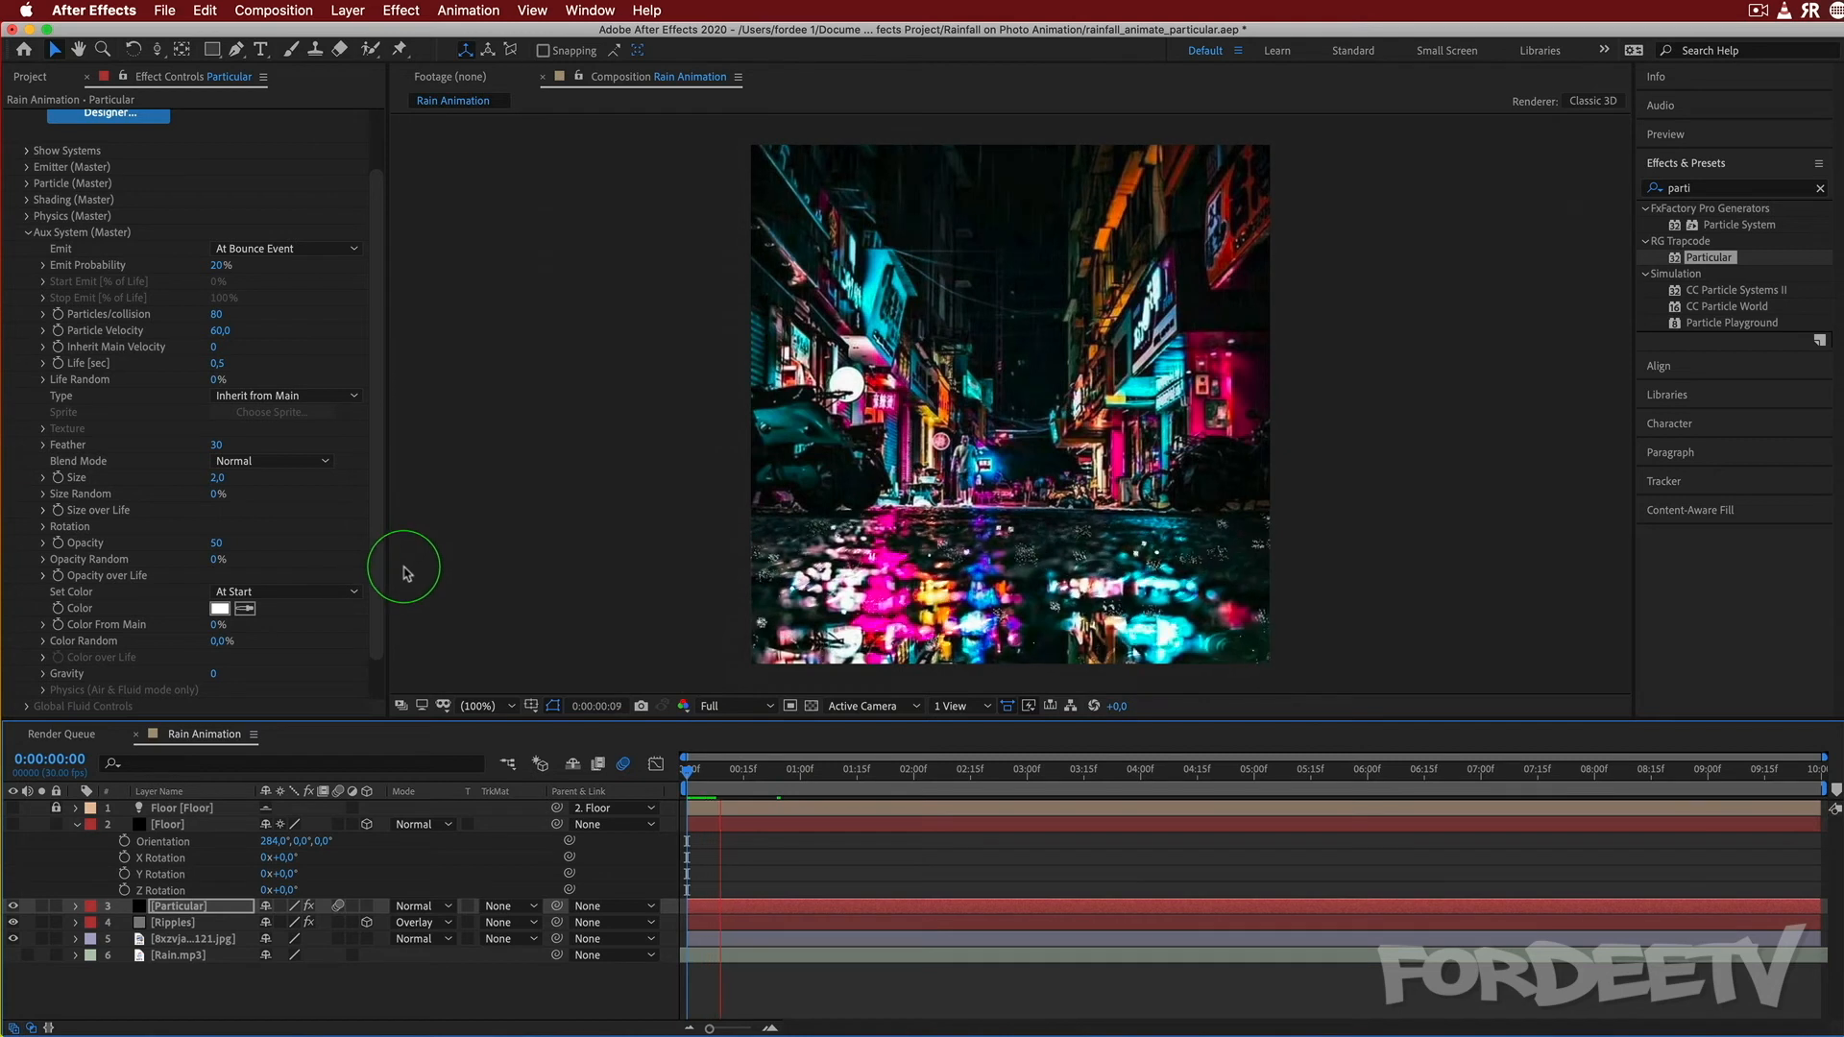
pyautogui.click(1162, 500)
# Apply the linearly falling preset curve to the Aux System's Size over Life.
pyautogui.click(53, 507)
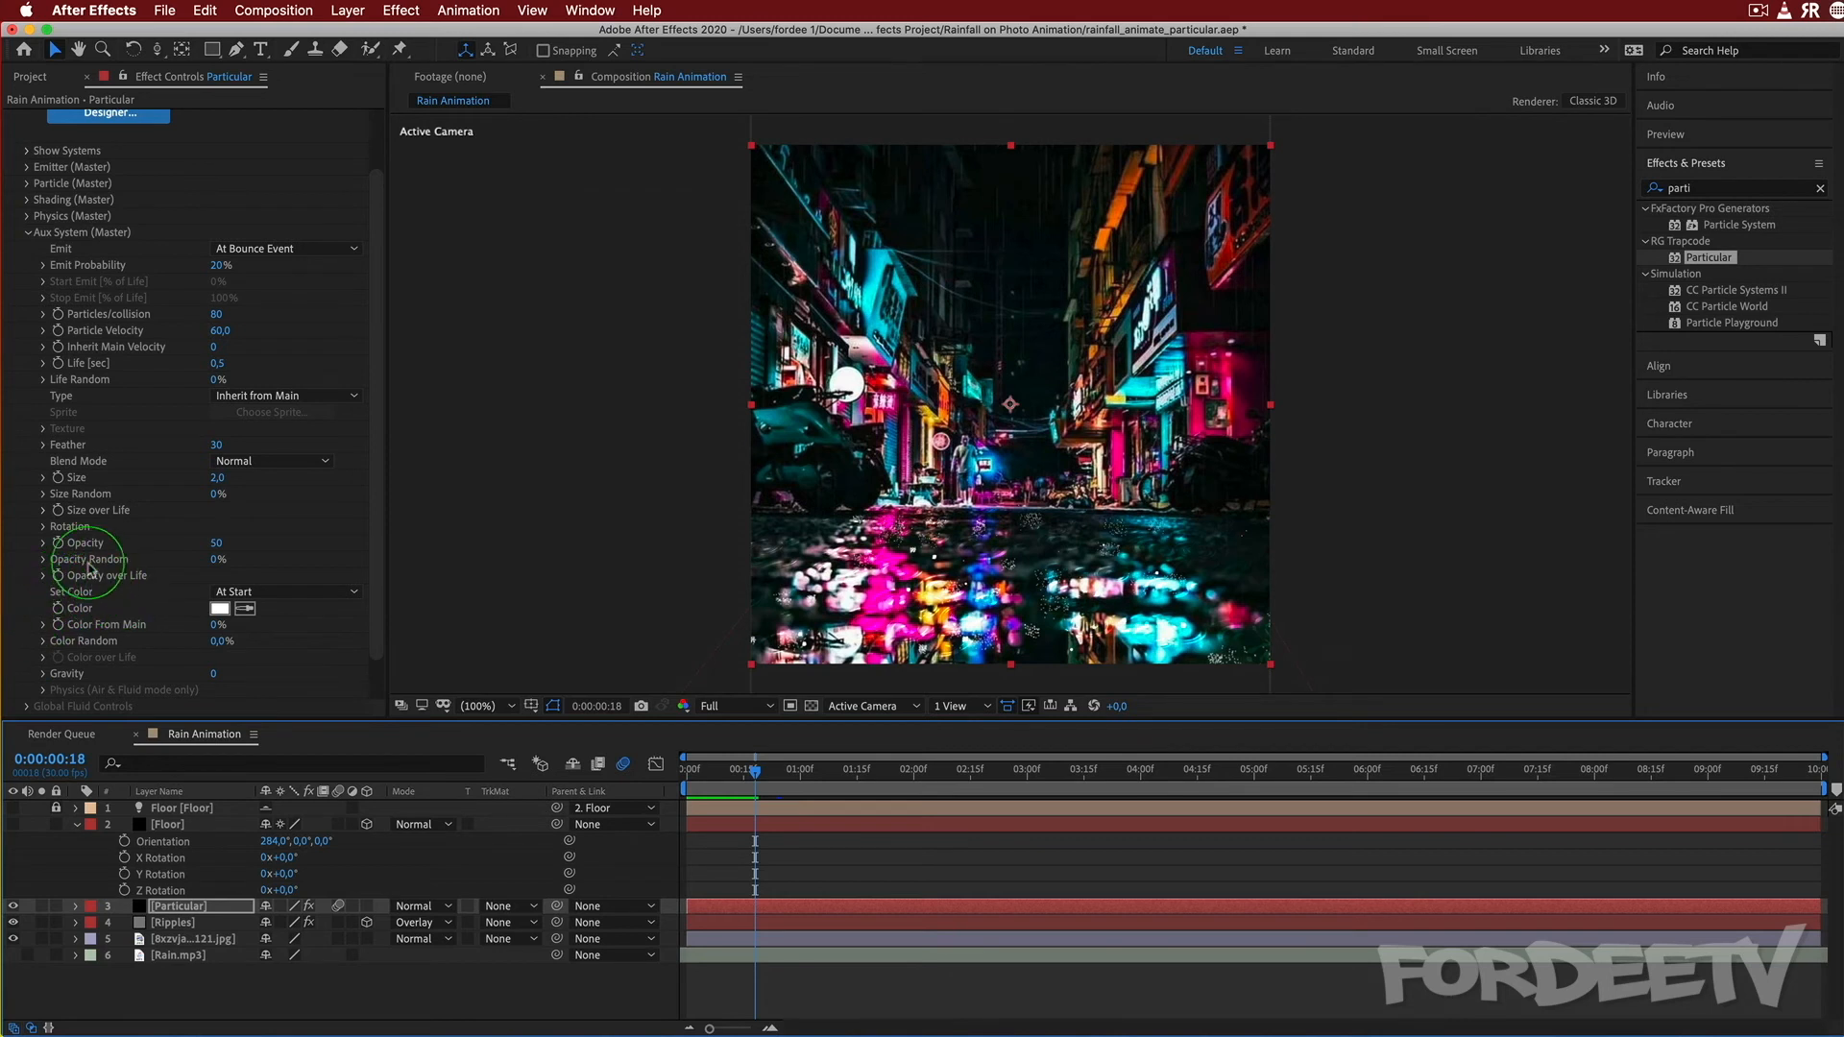
pyautogui.click(43, 511)
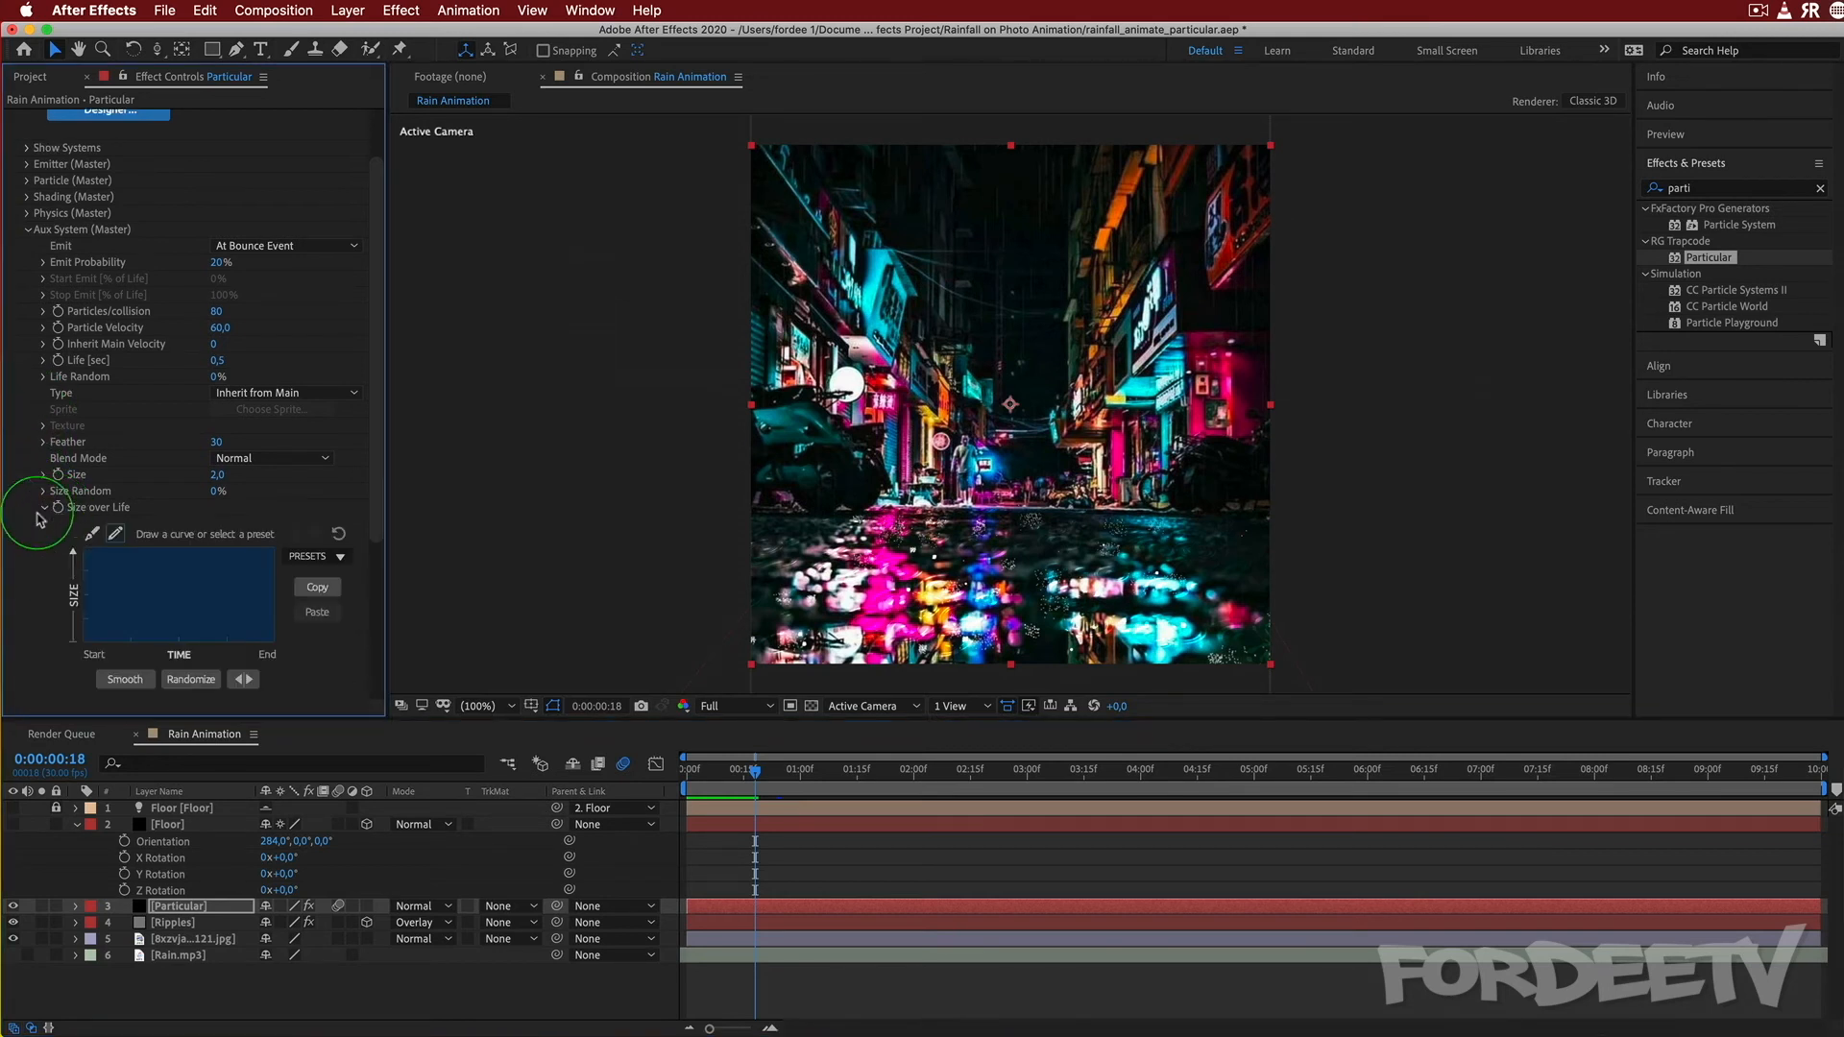
pyautogui.click(299, 559)
pyautogui.click(303, 605)
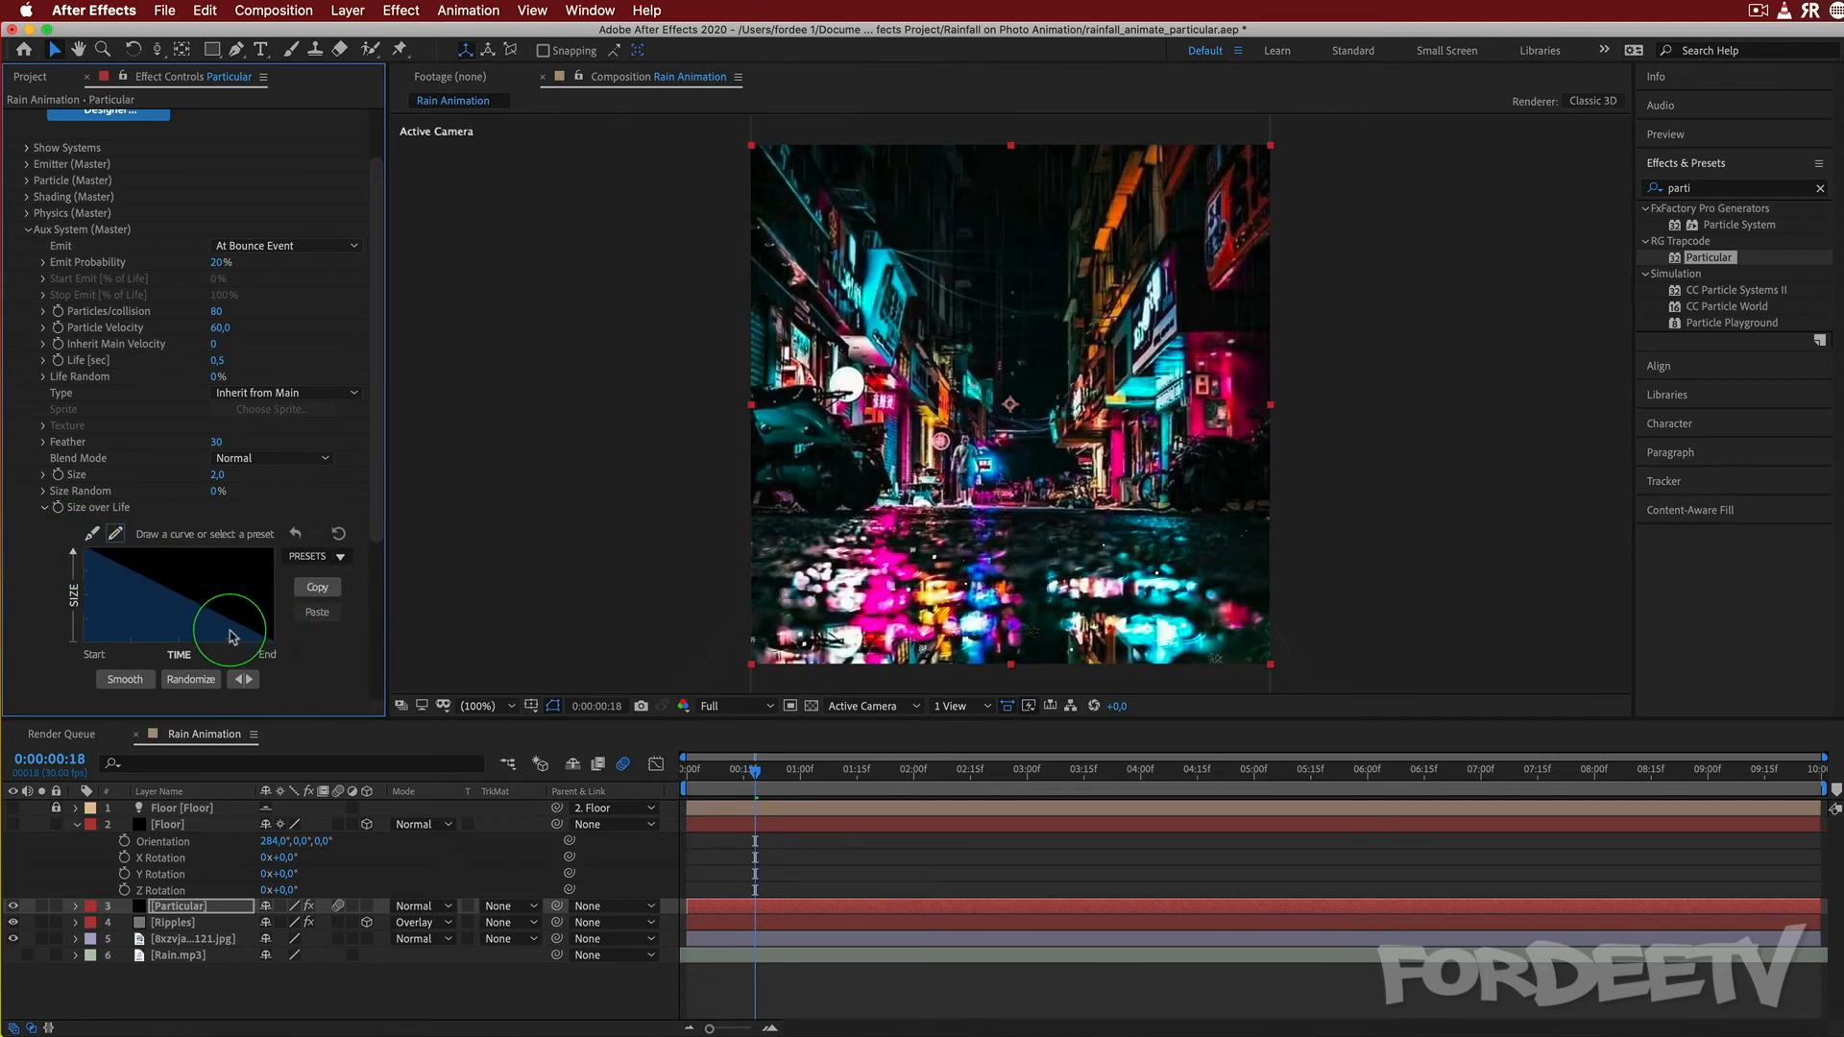
# Set the Aux System's Emit Probability to 30% and collapse the Size over Life graph.
pyautogui.click(217, 265)
pyautogui.write('30')
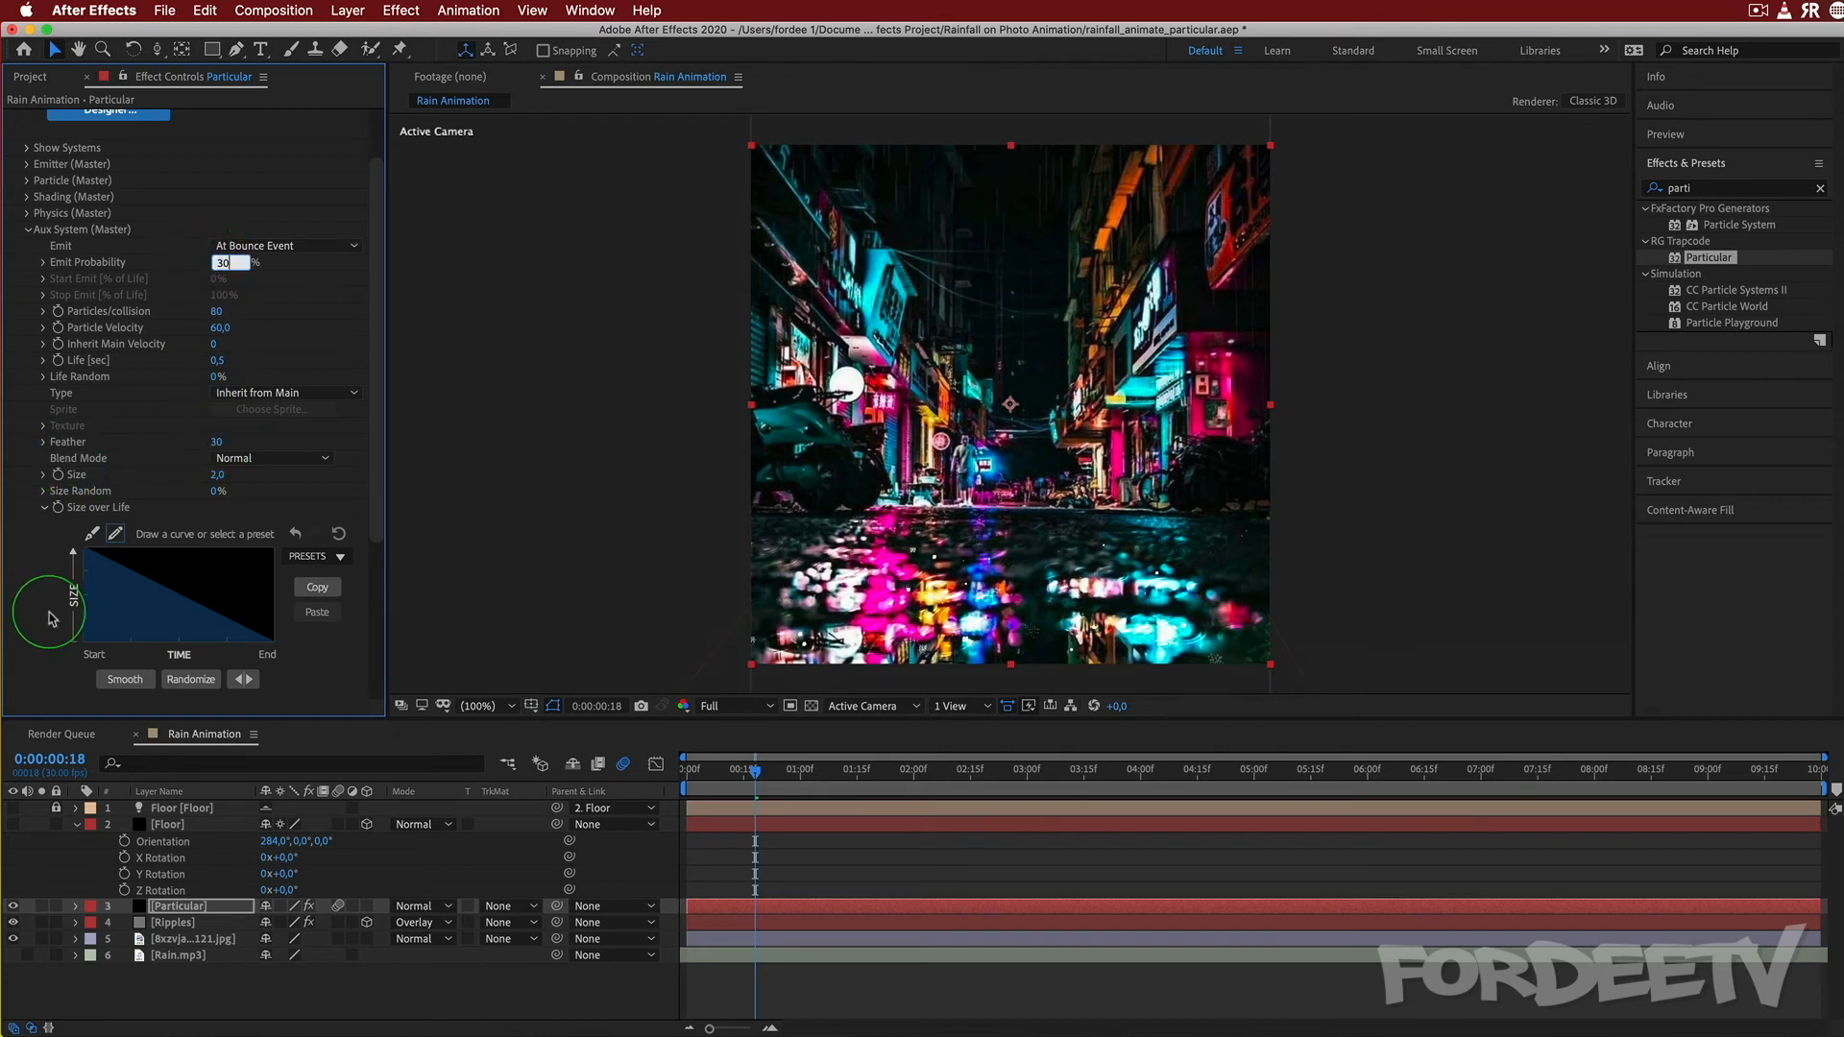
pyautogui.press('Return')
pyautogui.click(45, 507)
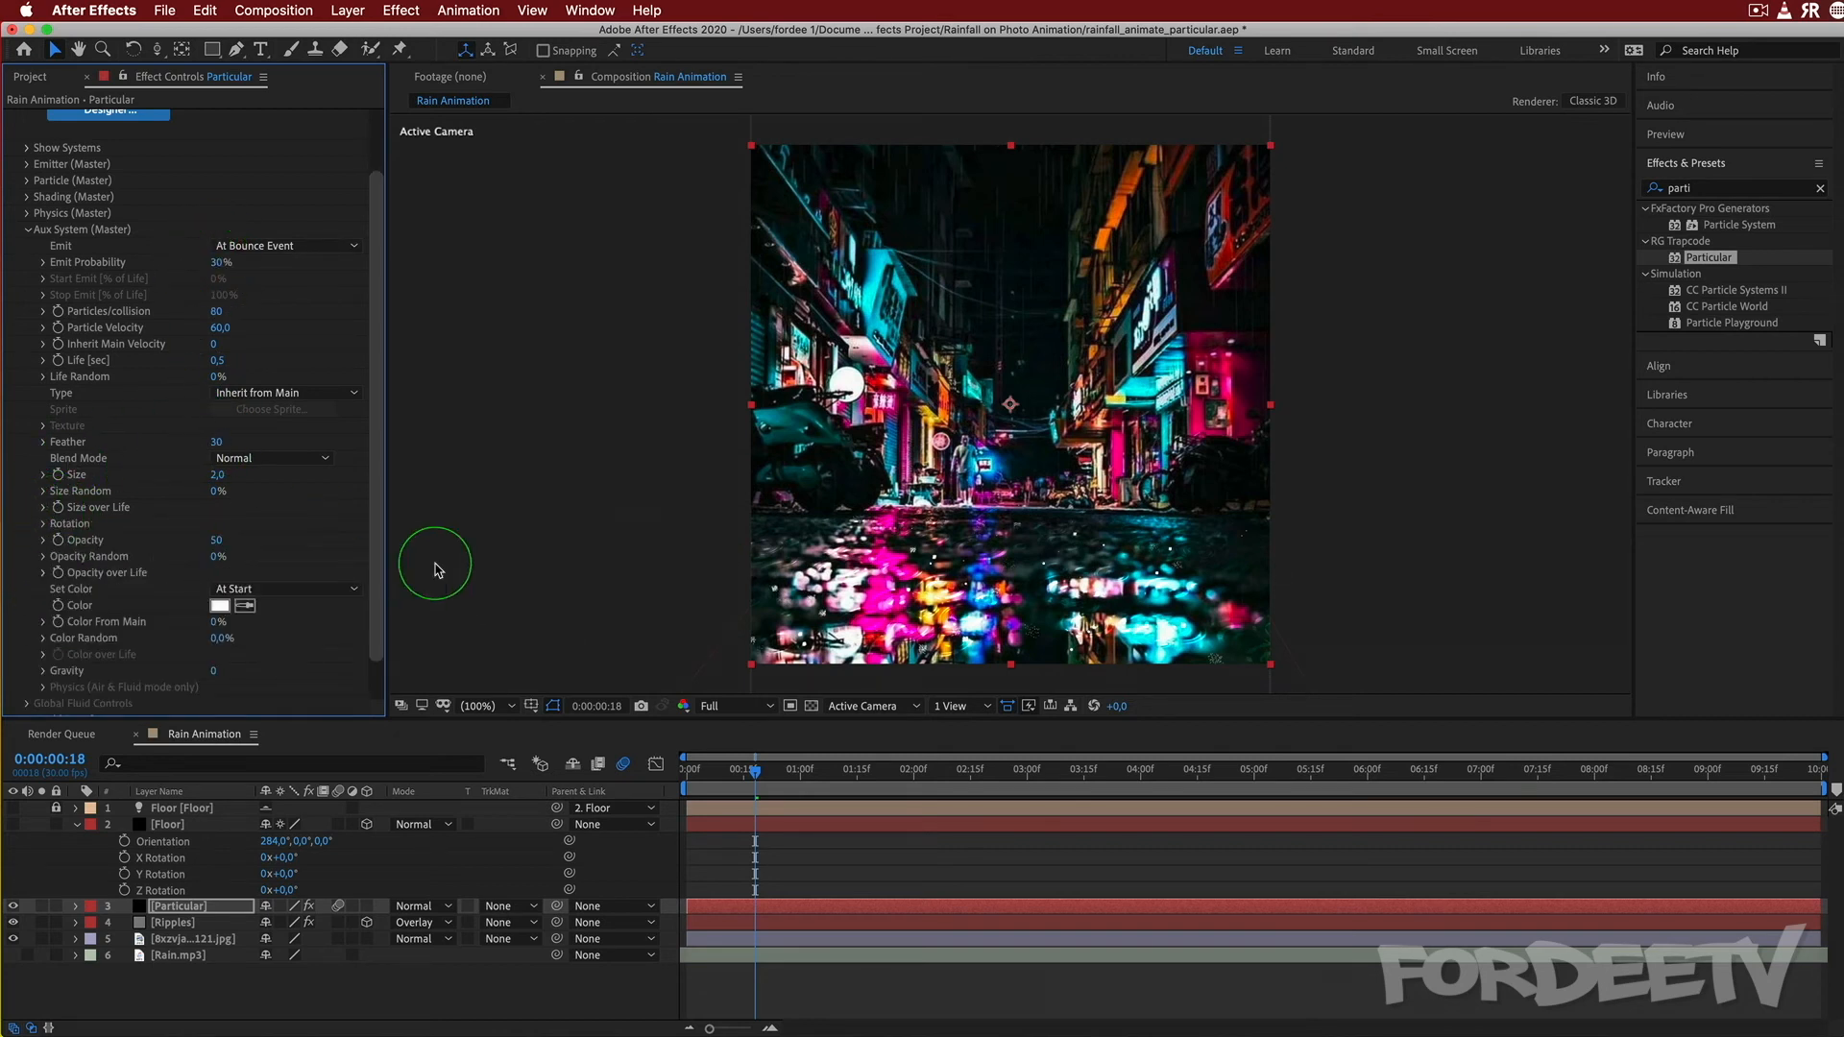
# Apply the linearly falling preset curve to the Aux System's Opacity over Life and collapse its graph.
pyautogui.click(42, 573)
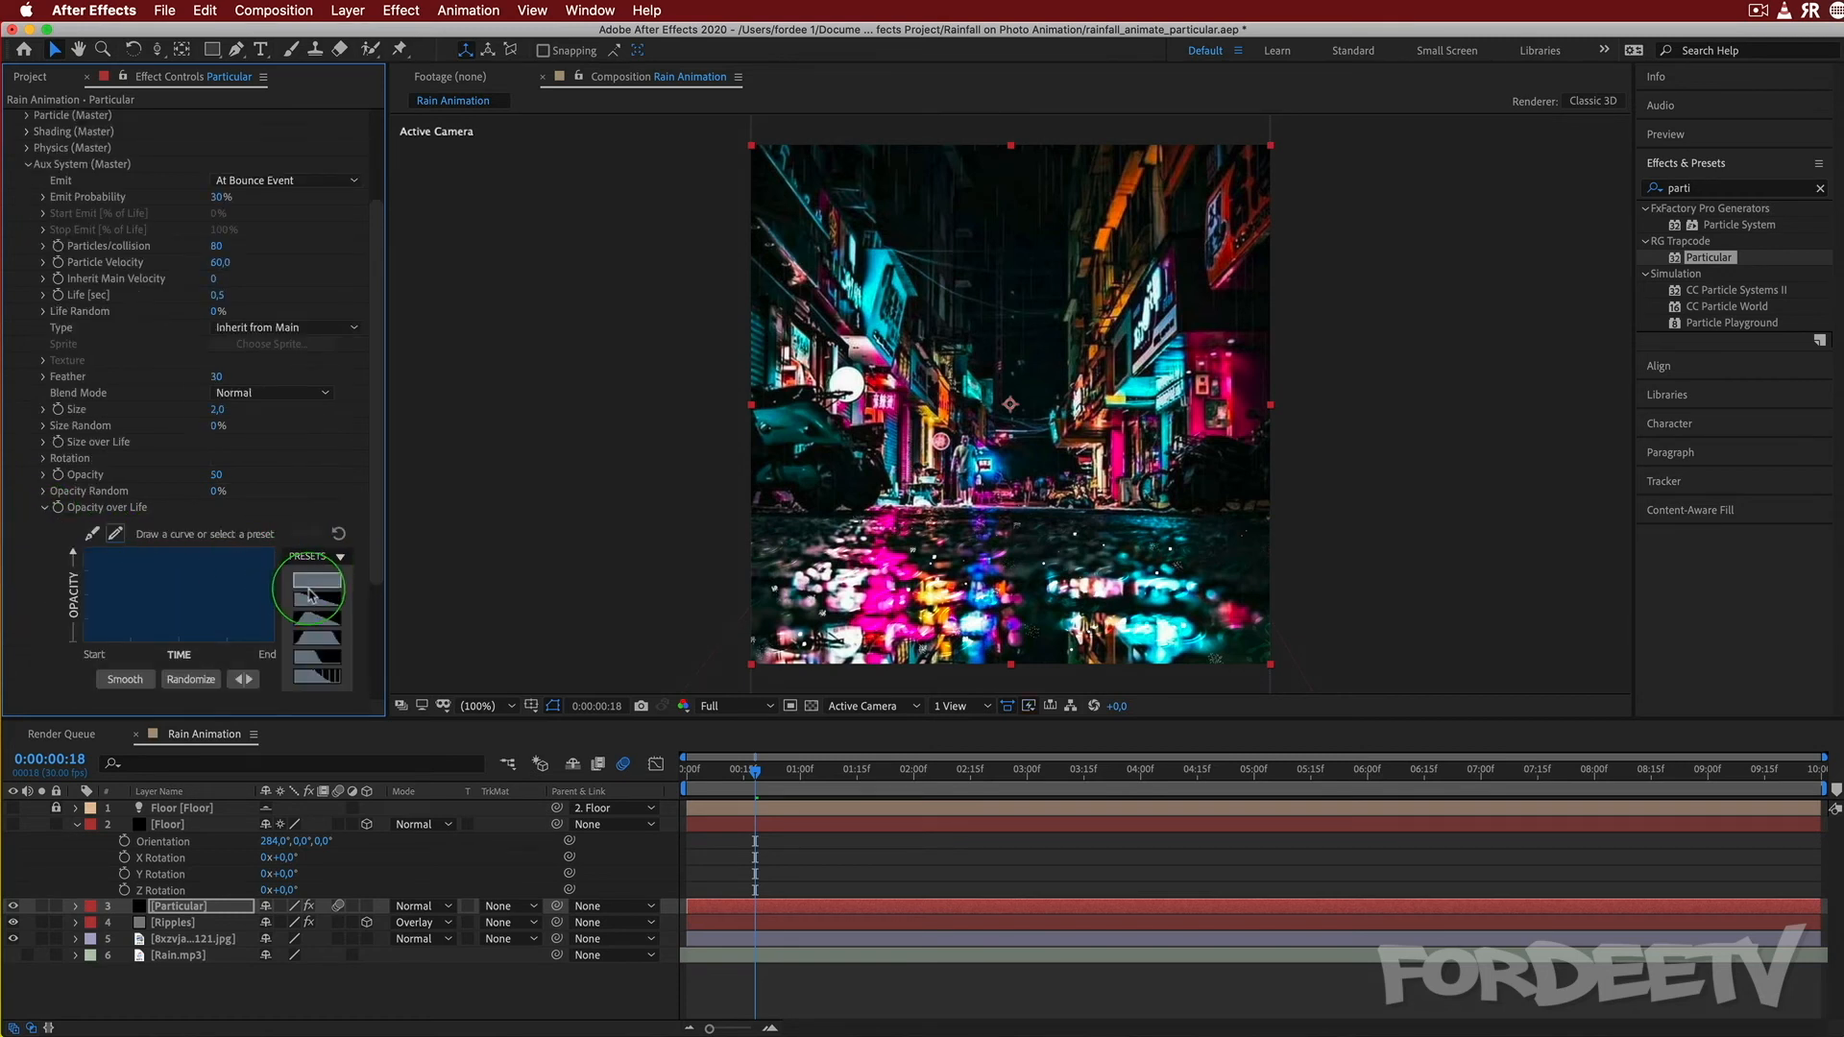
pyautogui.click(309, 596)
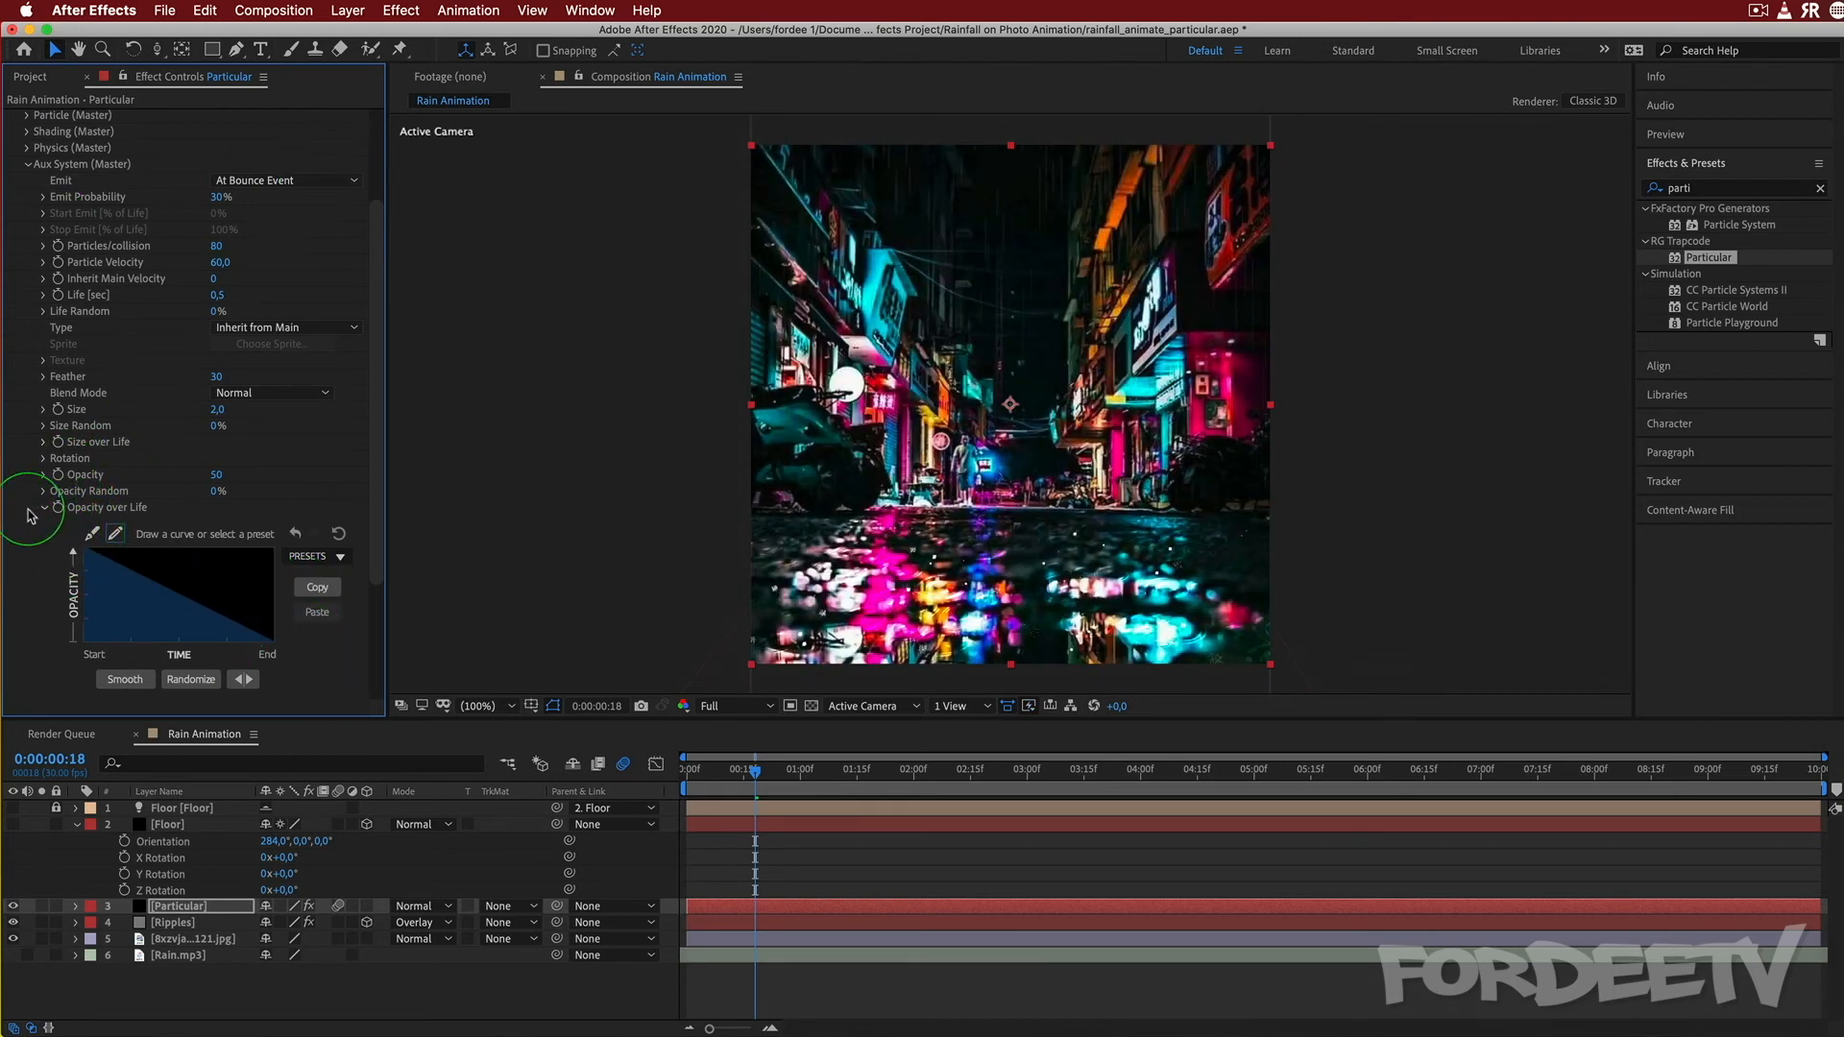
pyautogui.click(46, 507)
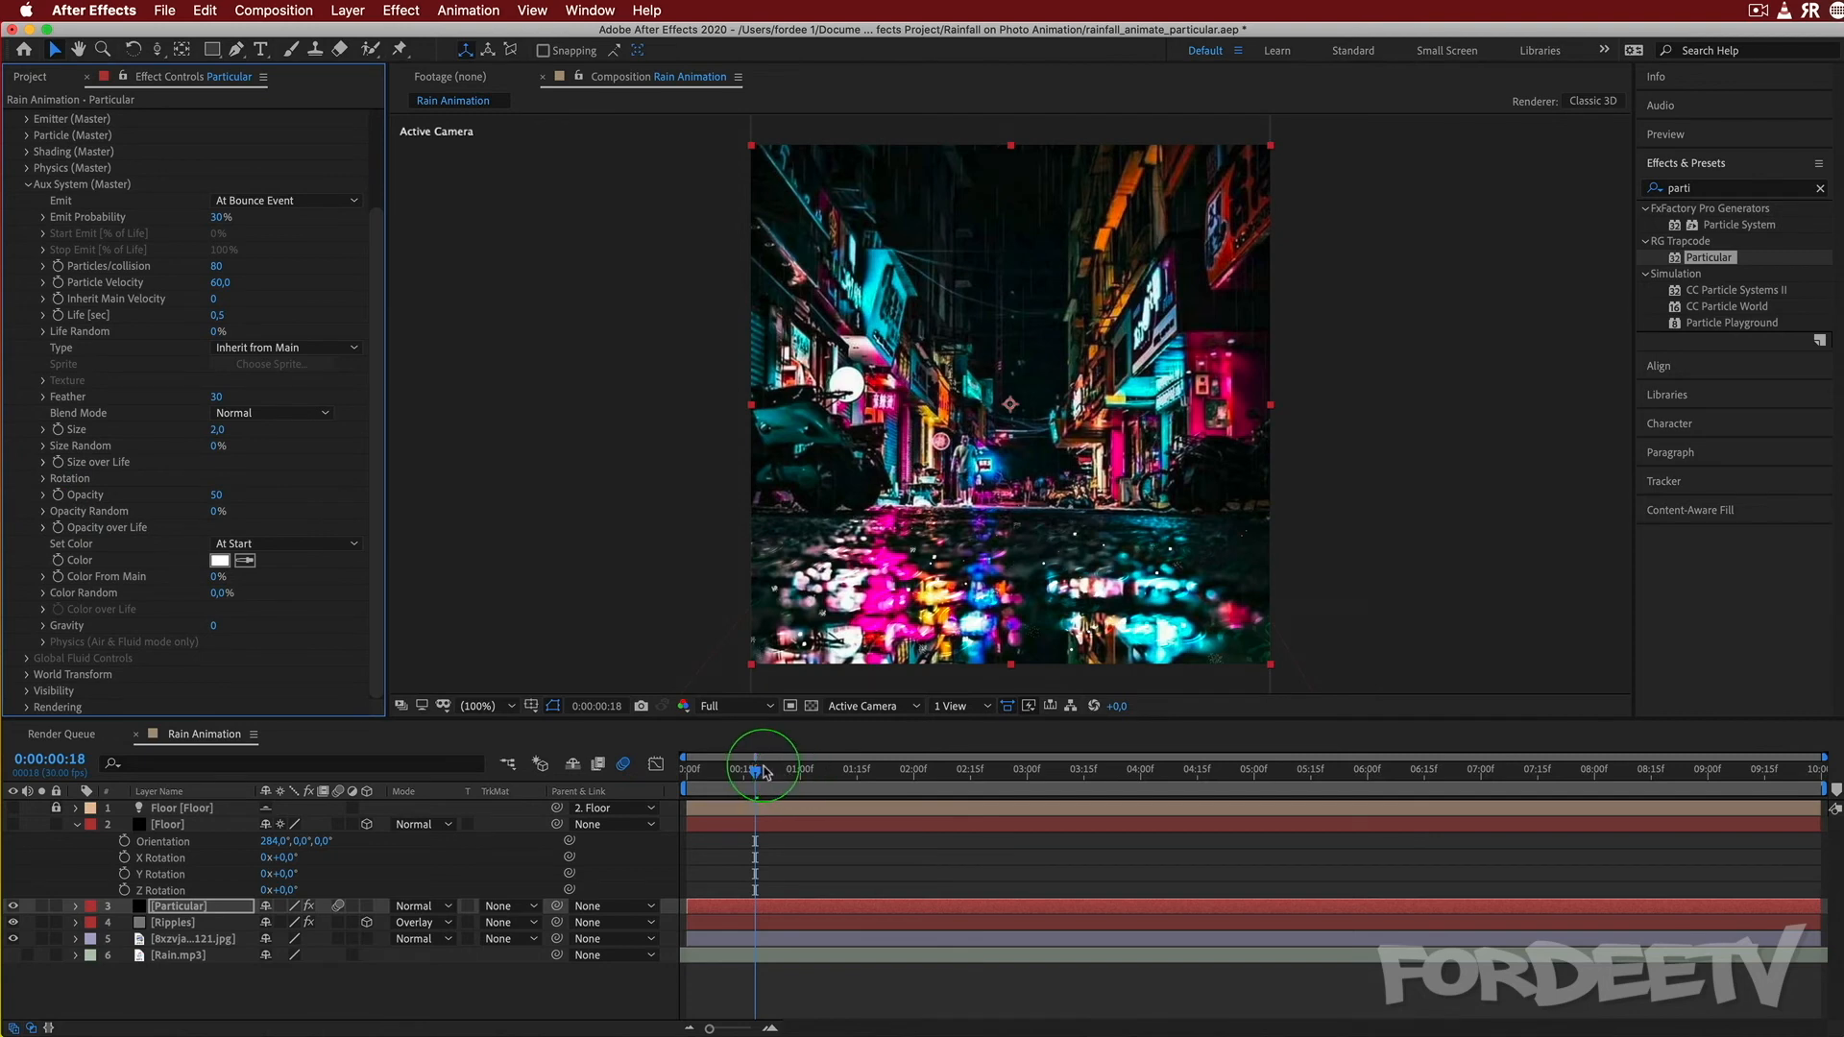
# Preview the rain from the start of the composition and set the Aux System's Particles/collision to 120.
pyautogui.moveTo(765, 772); pyautogui.dragTo(688, 769)
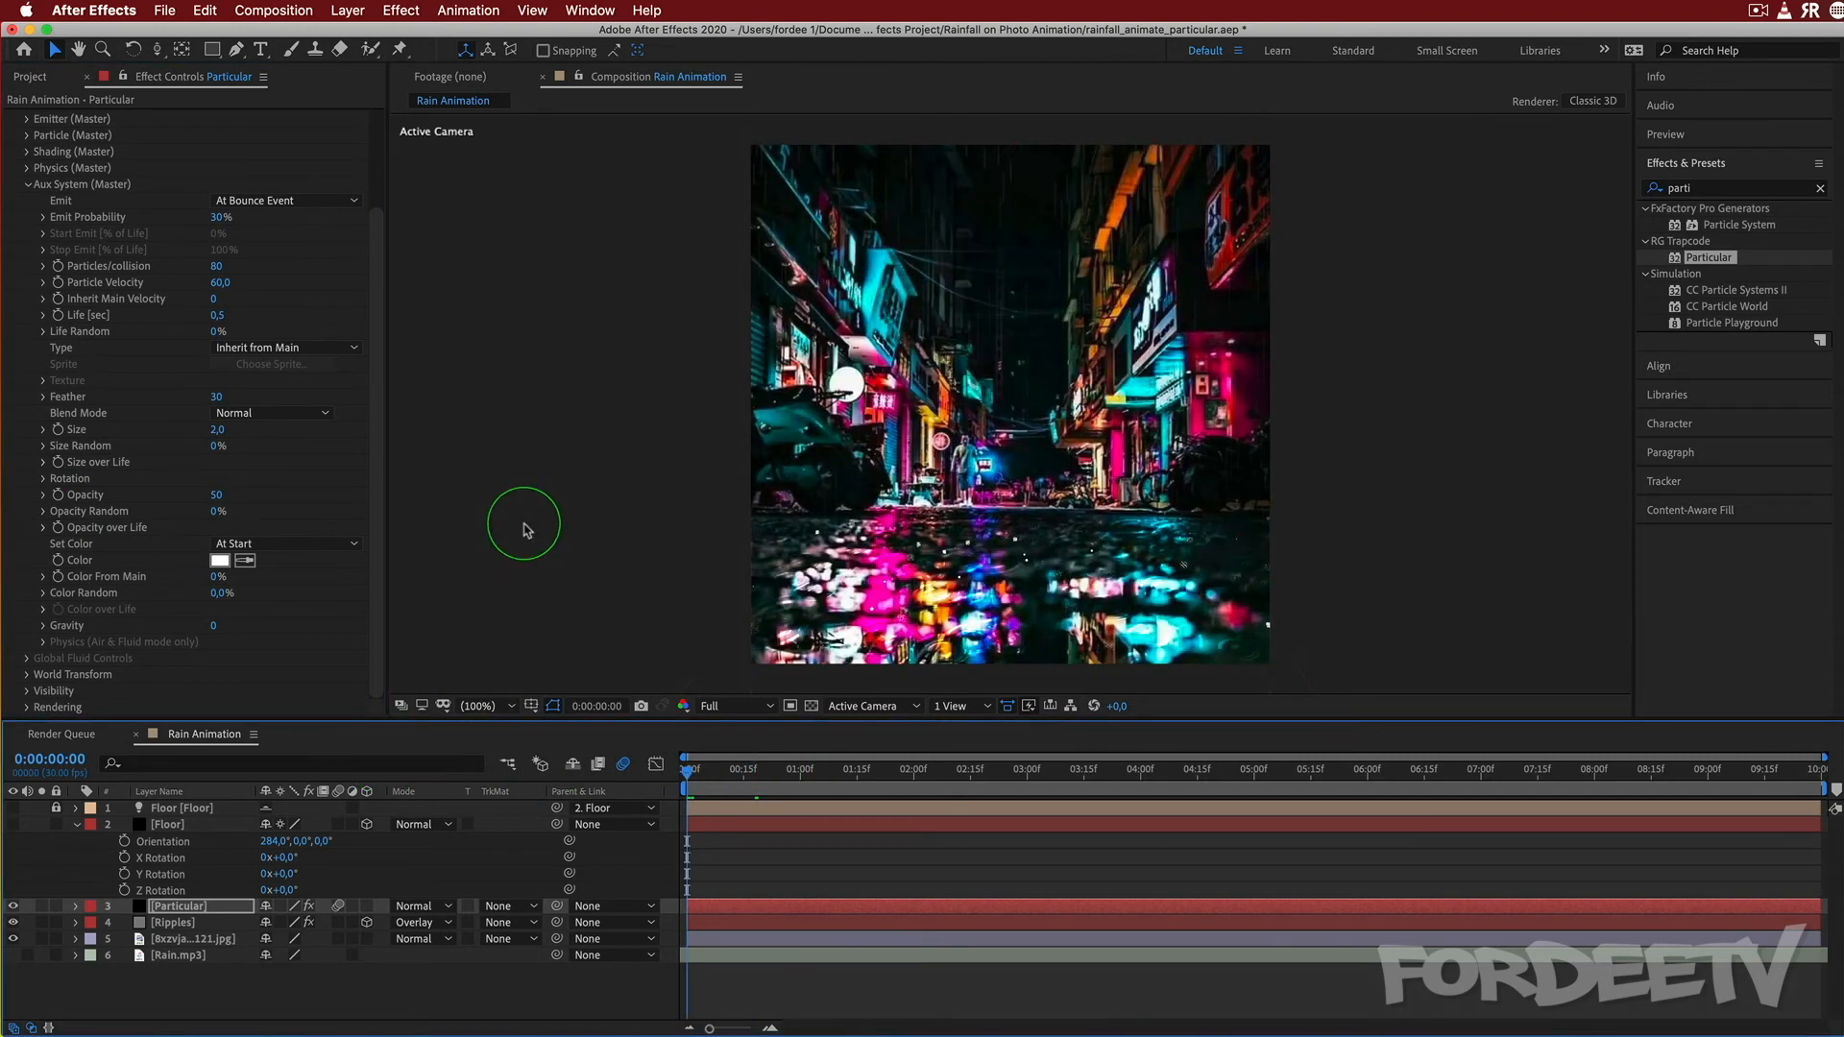
pyautogui.press('space')
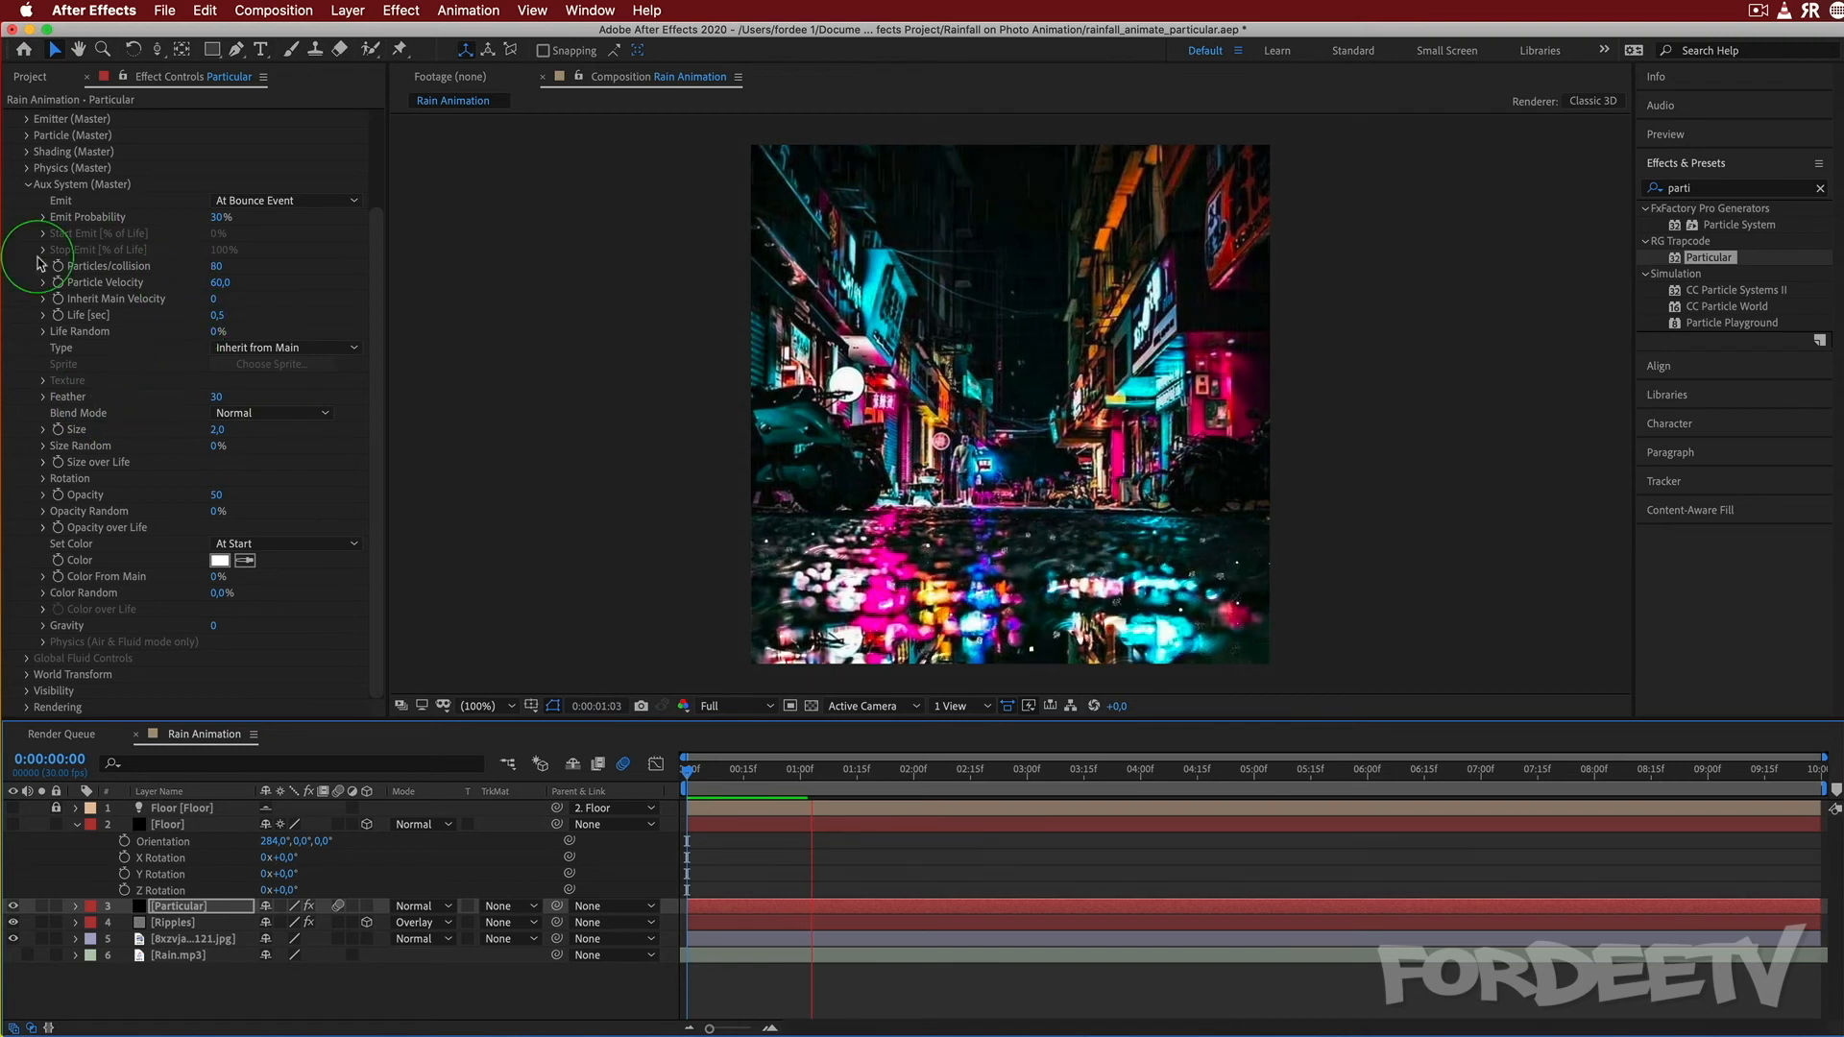
pyautogui.click(213, 266)
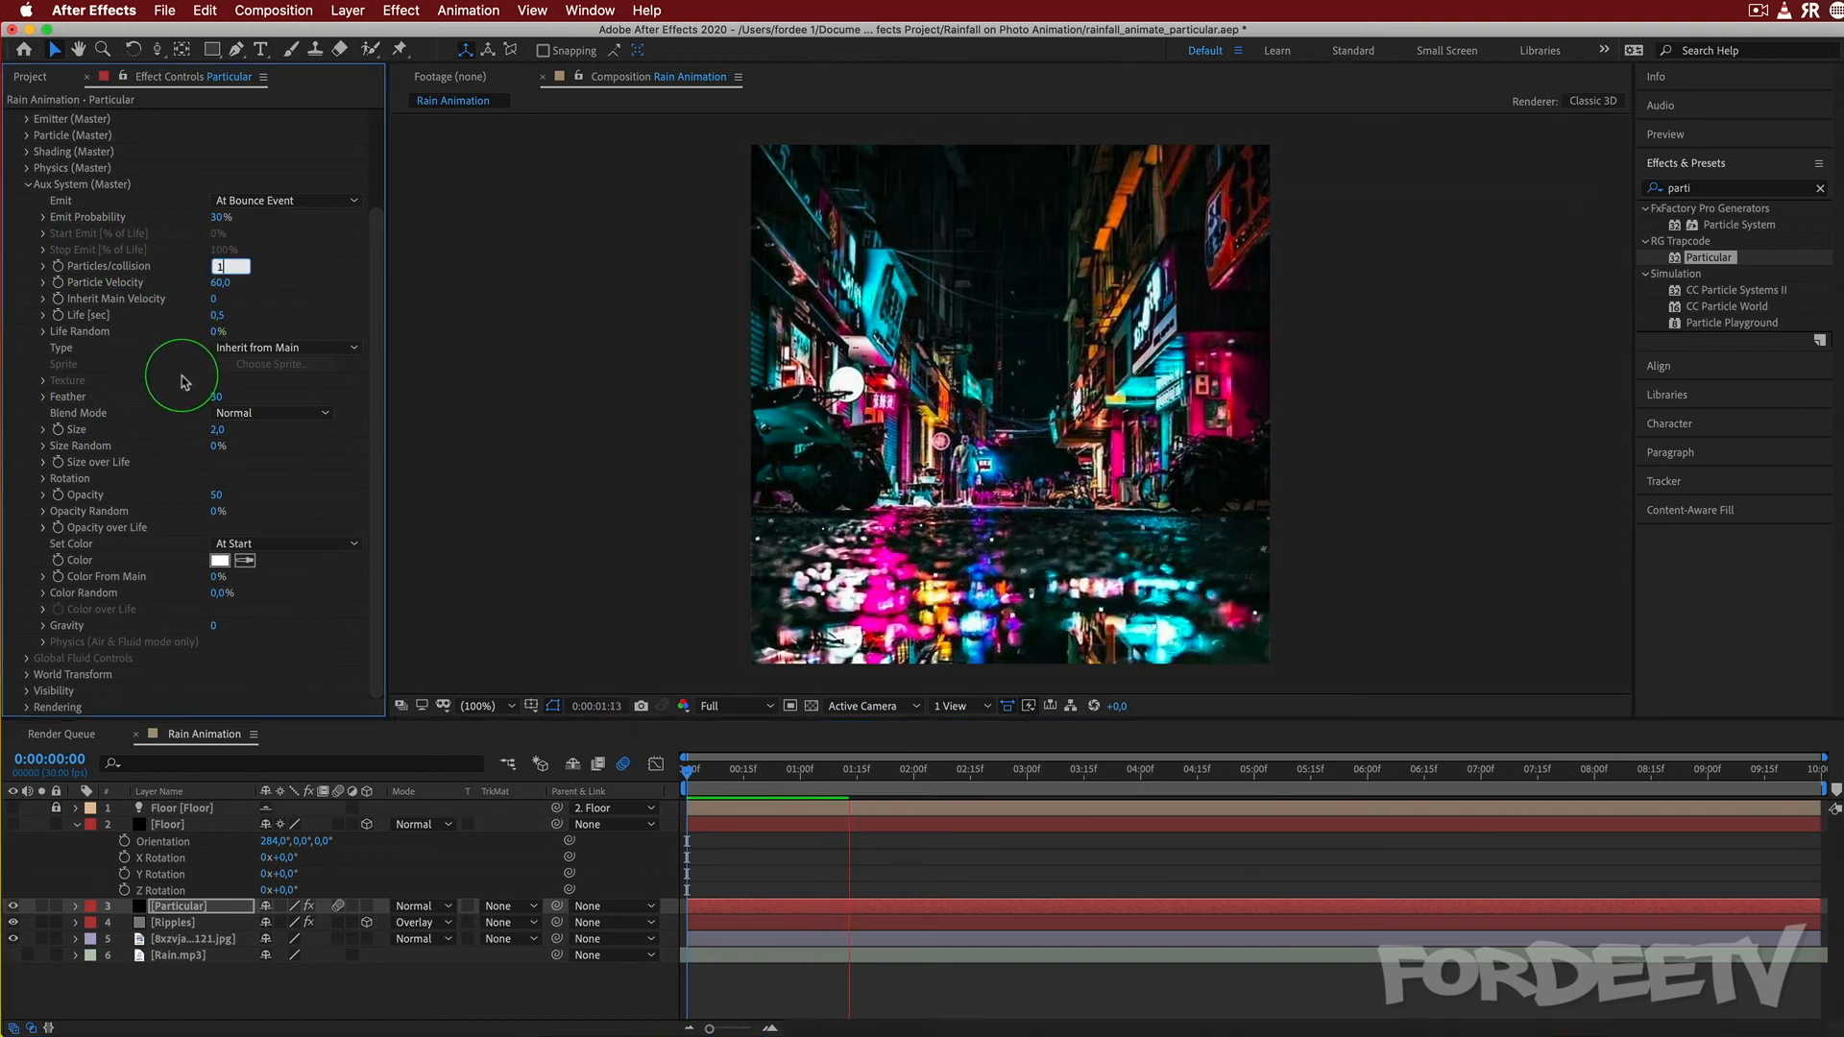
pyautogui.write('120')
pyautogui.press('Return')
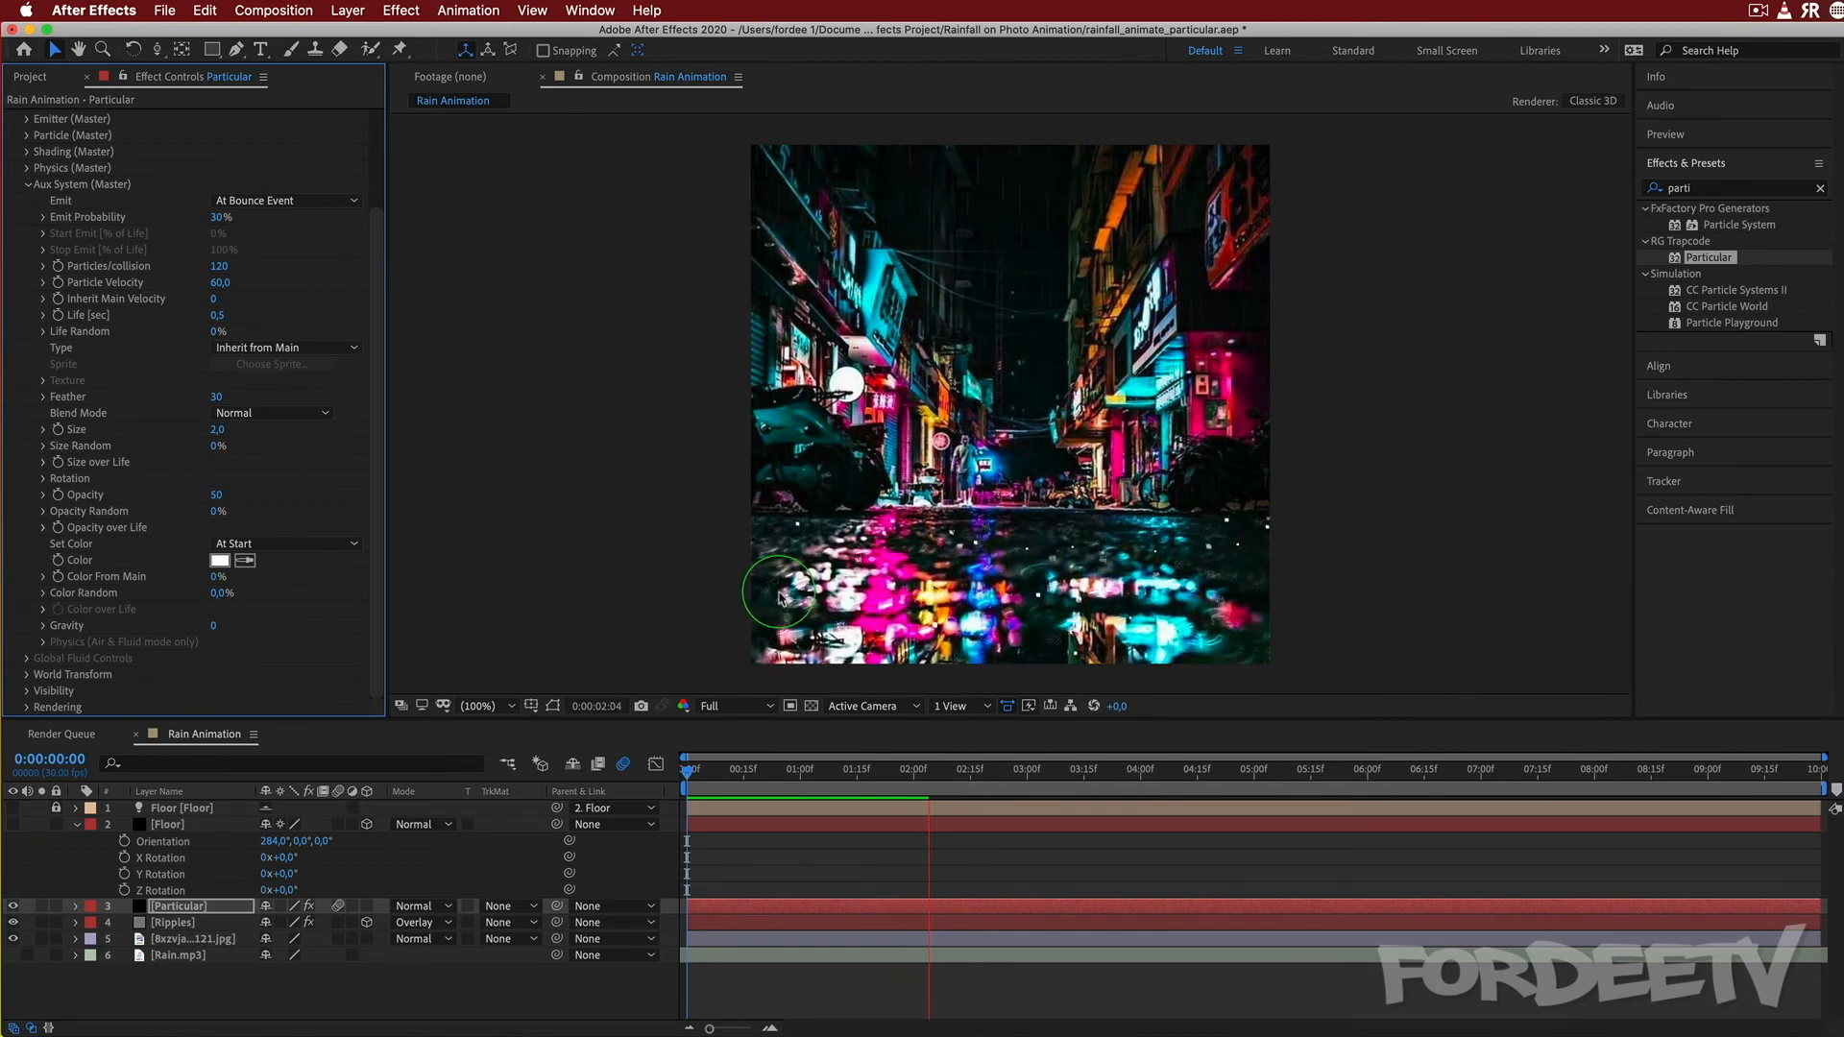
# Set the Aux System's Particle Velocity to 80 and stop the preview after checking the splashes.
pyautogui.click(219, 282)
pyautogui.write('80')
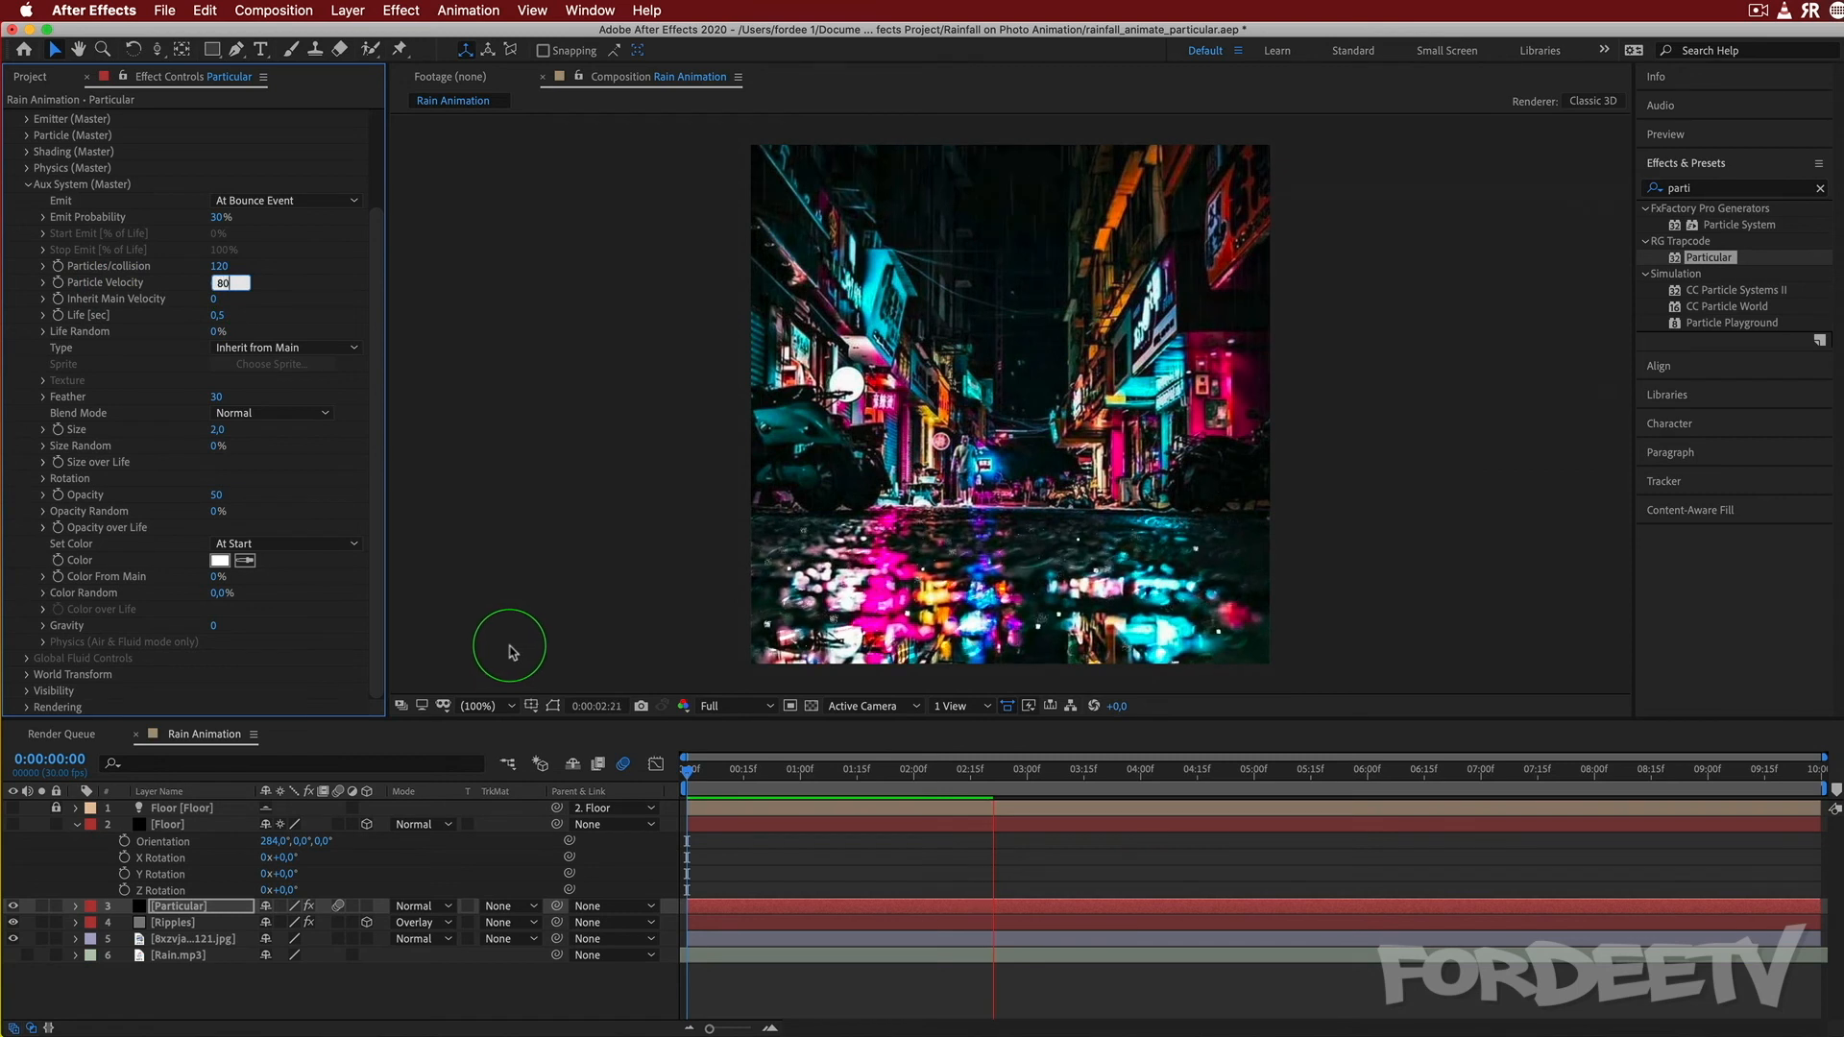
pyautogui.press('Return')
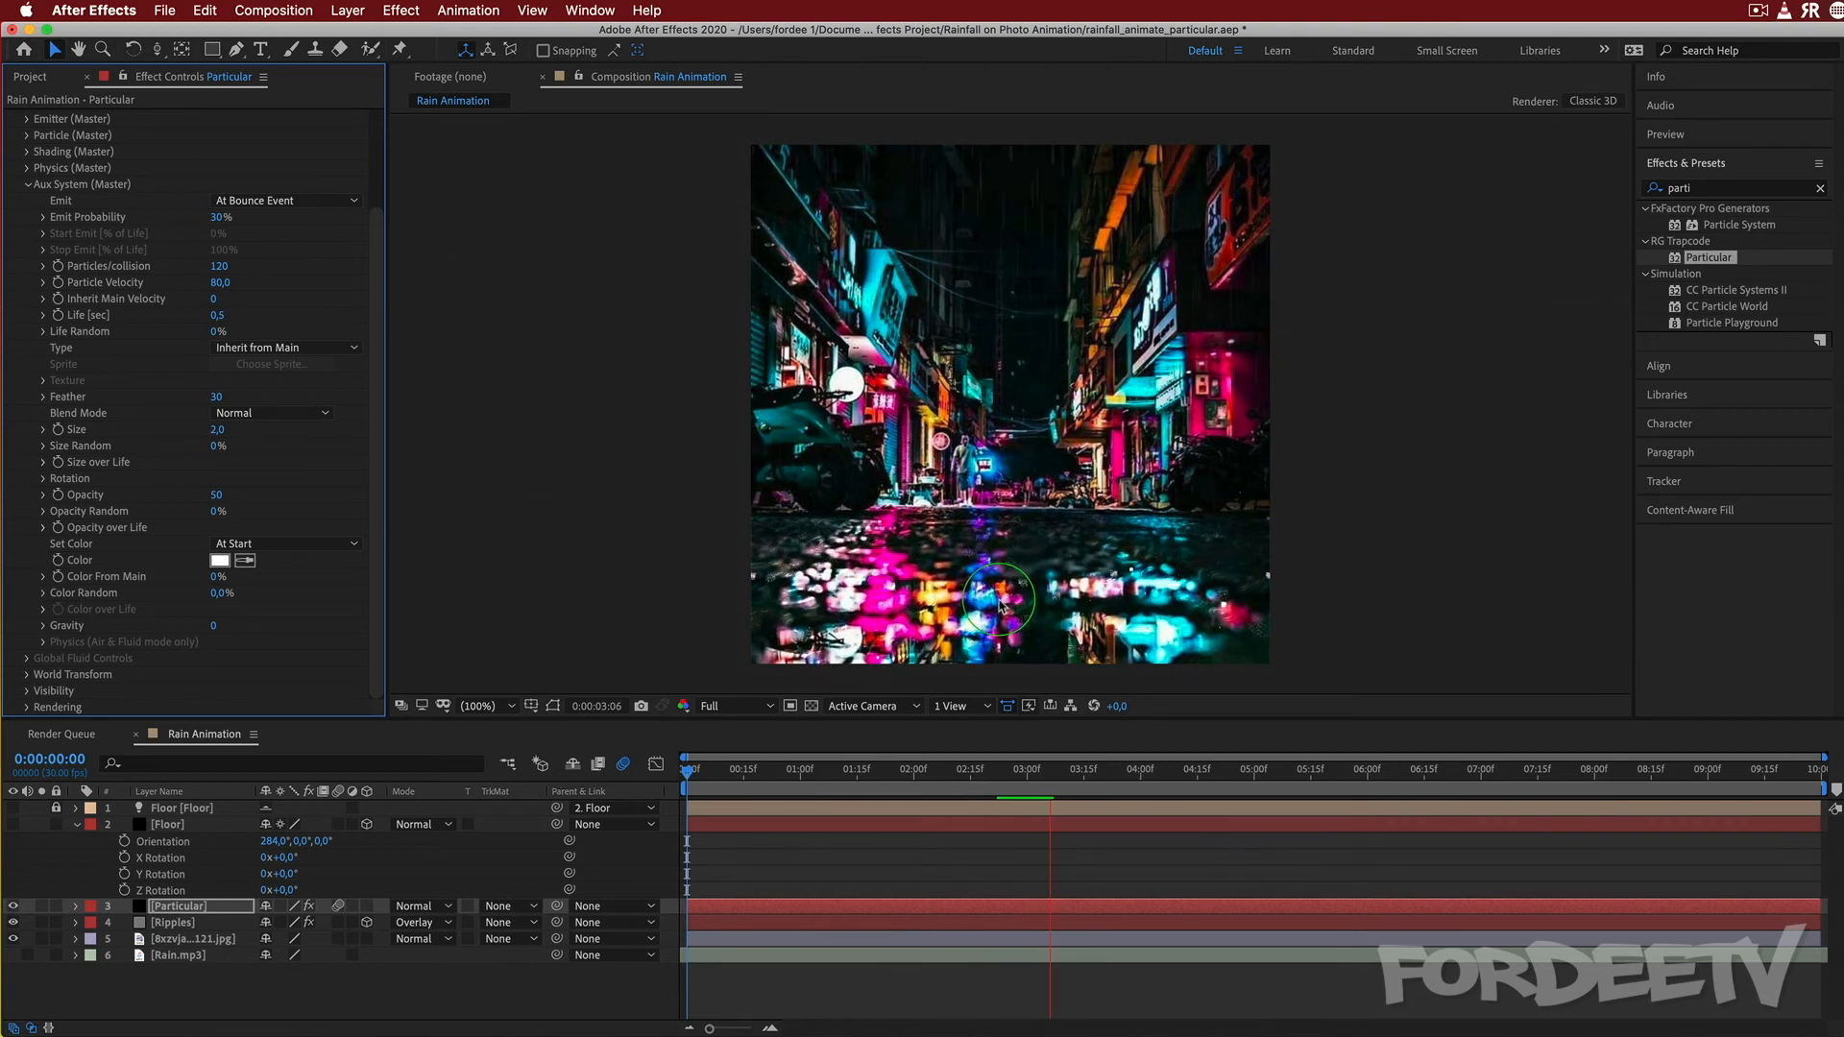
pyautogui.press('space')
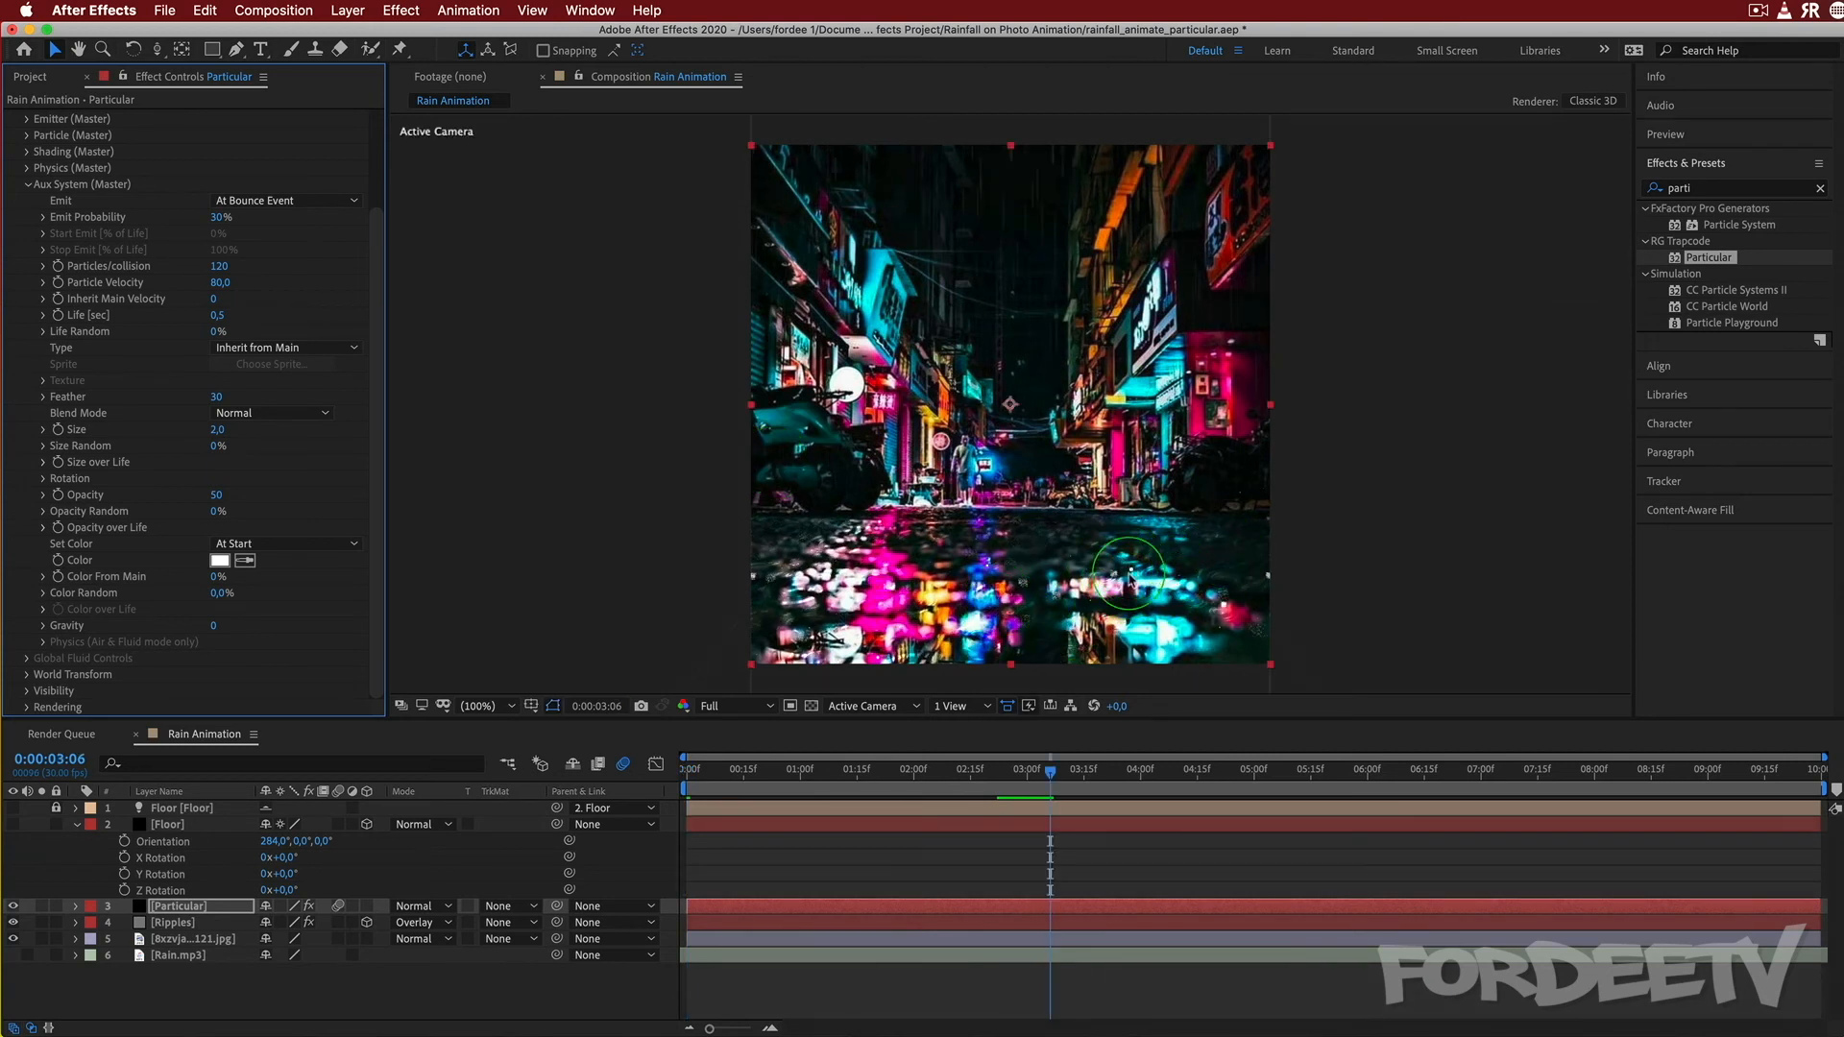
# Review the available Collision Event options in the Particular effect's Physics bounce settings.
pyautogui.scroll(5, 189, 347)
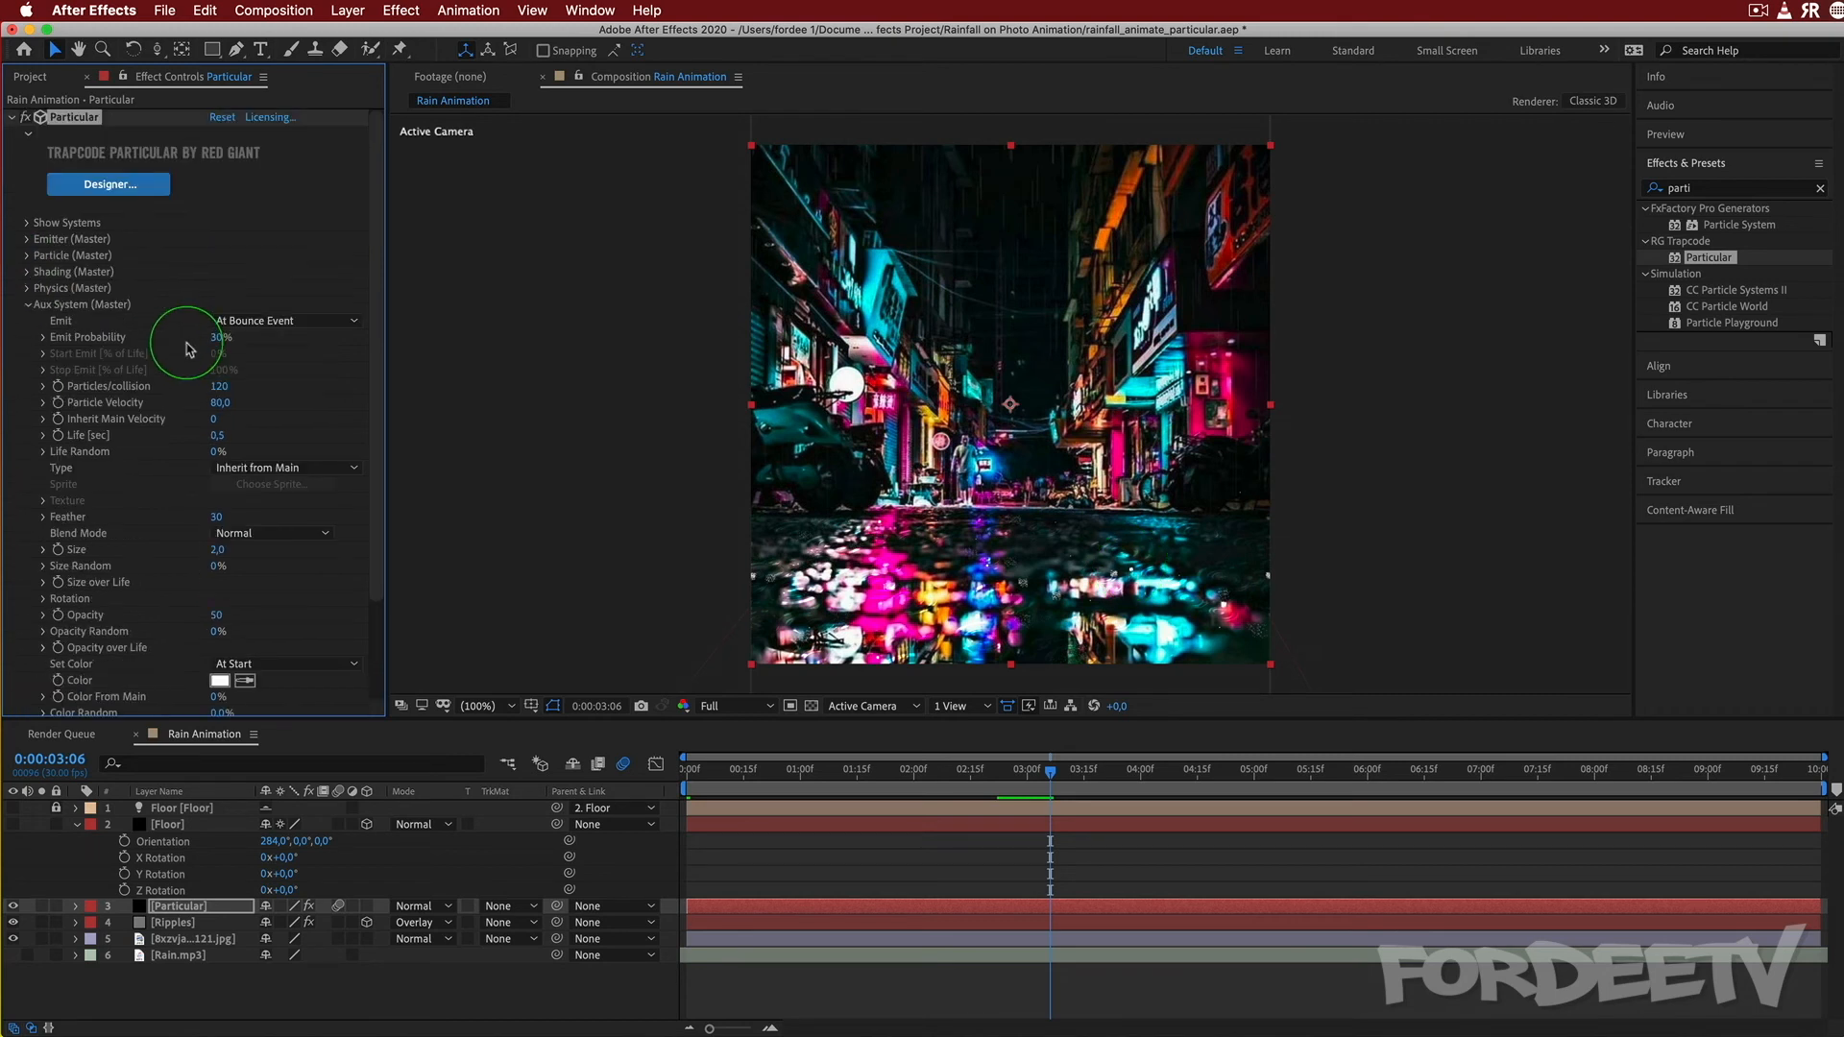
pyautogui.click(27, 288)
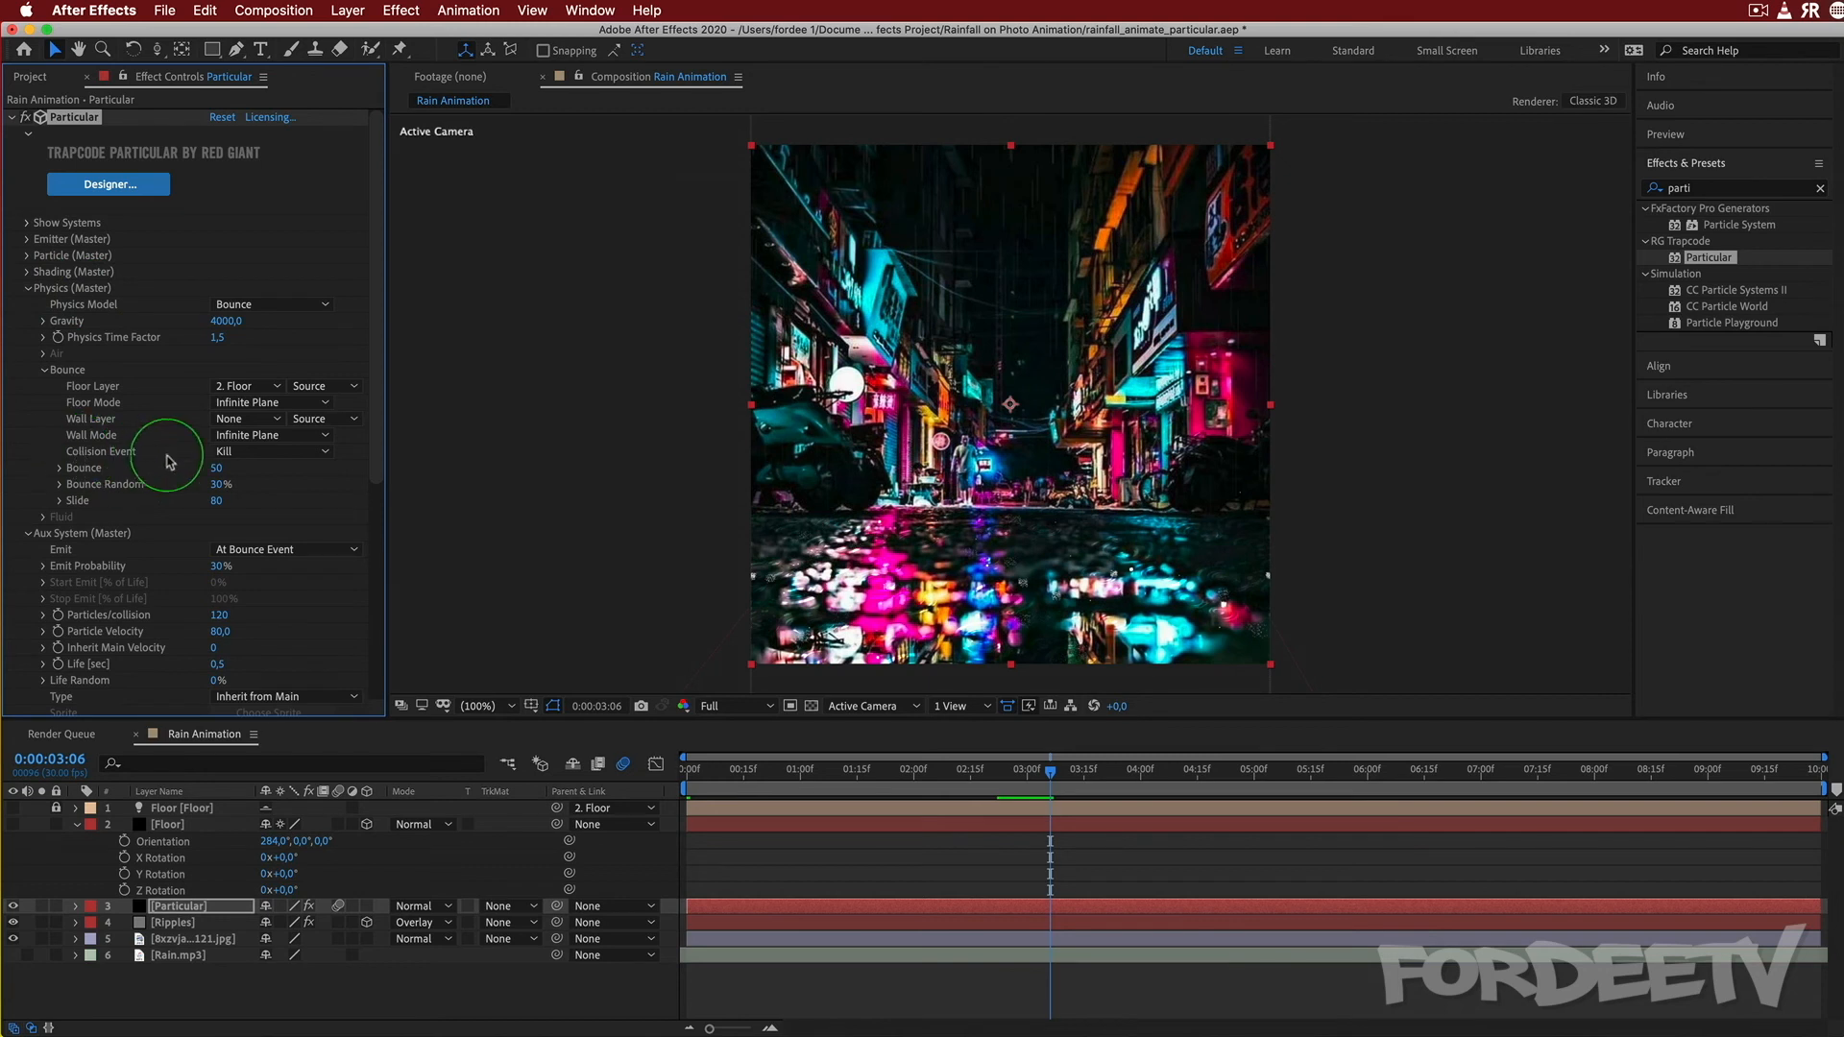
pyautogui.click(292, 453)
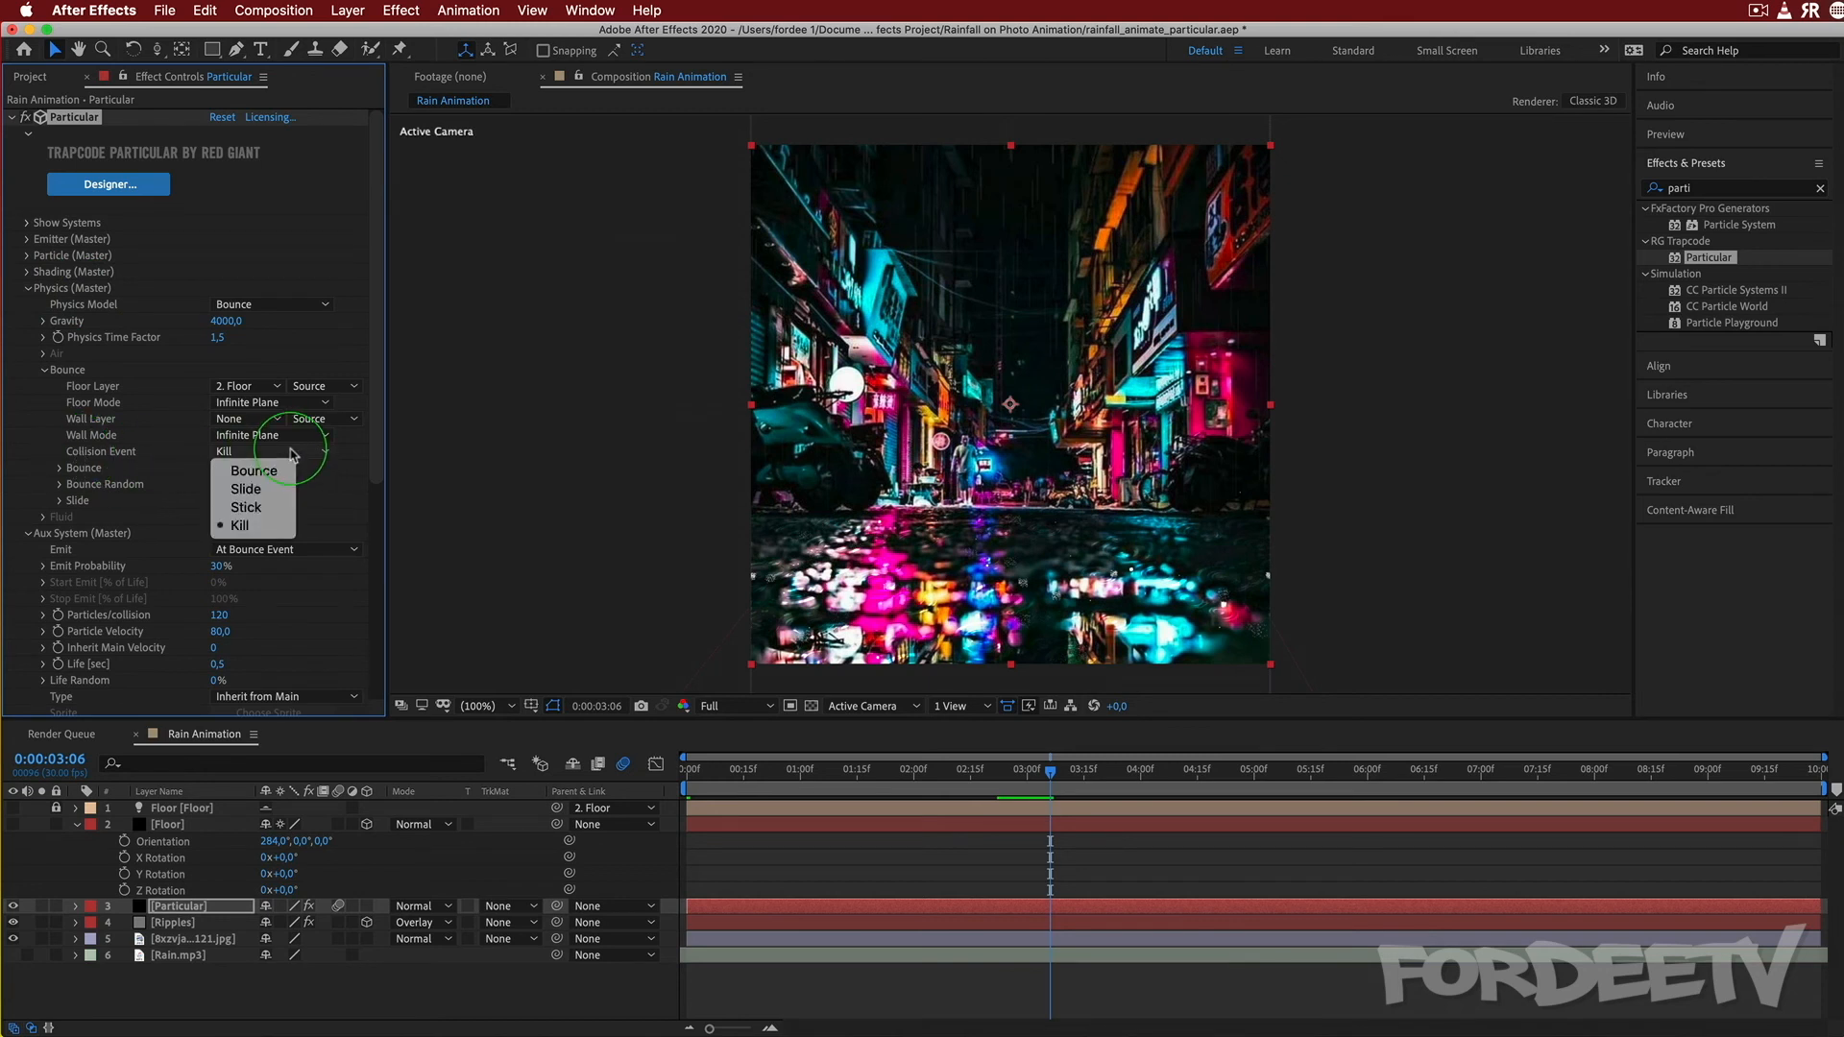
pyautogui.click(302, 455)
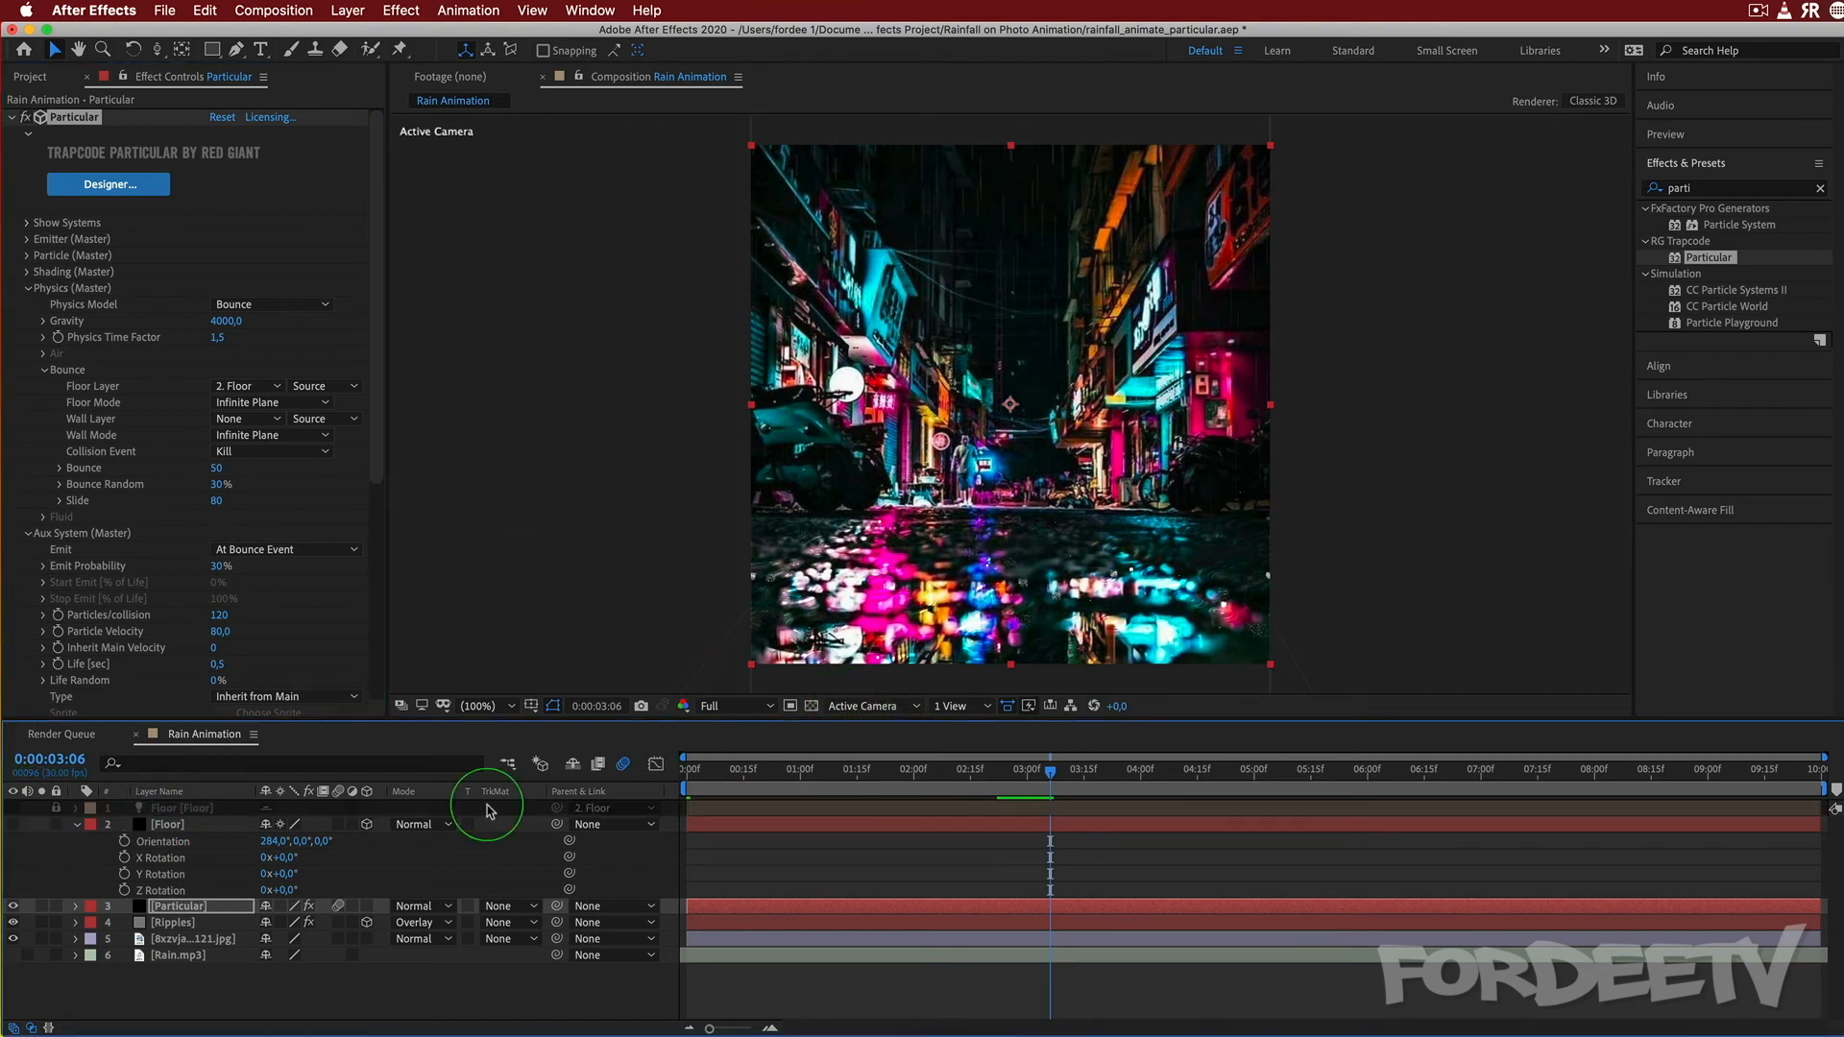
# Inspect the Floor layer in the Front and Left views and check the raindrop impacts at about 5:04.
pyautogui.click(173, 824)
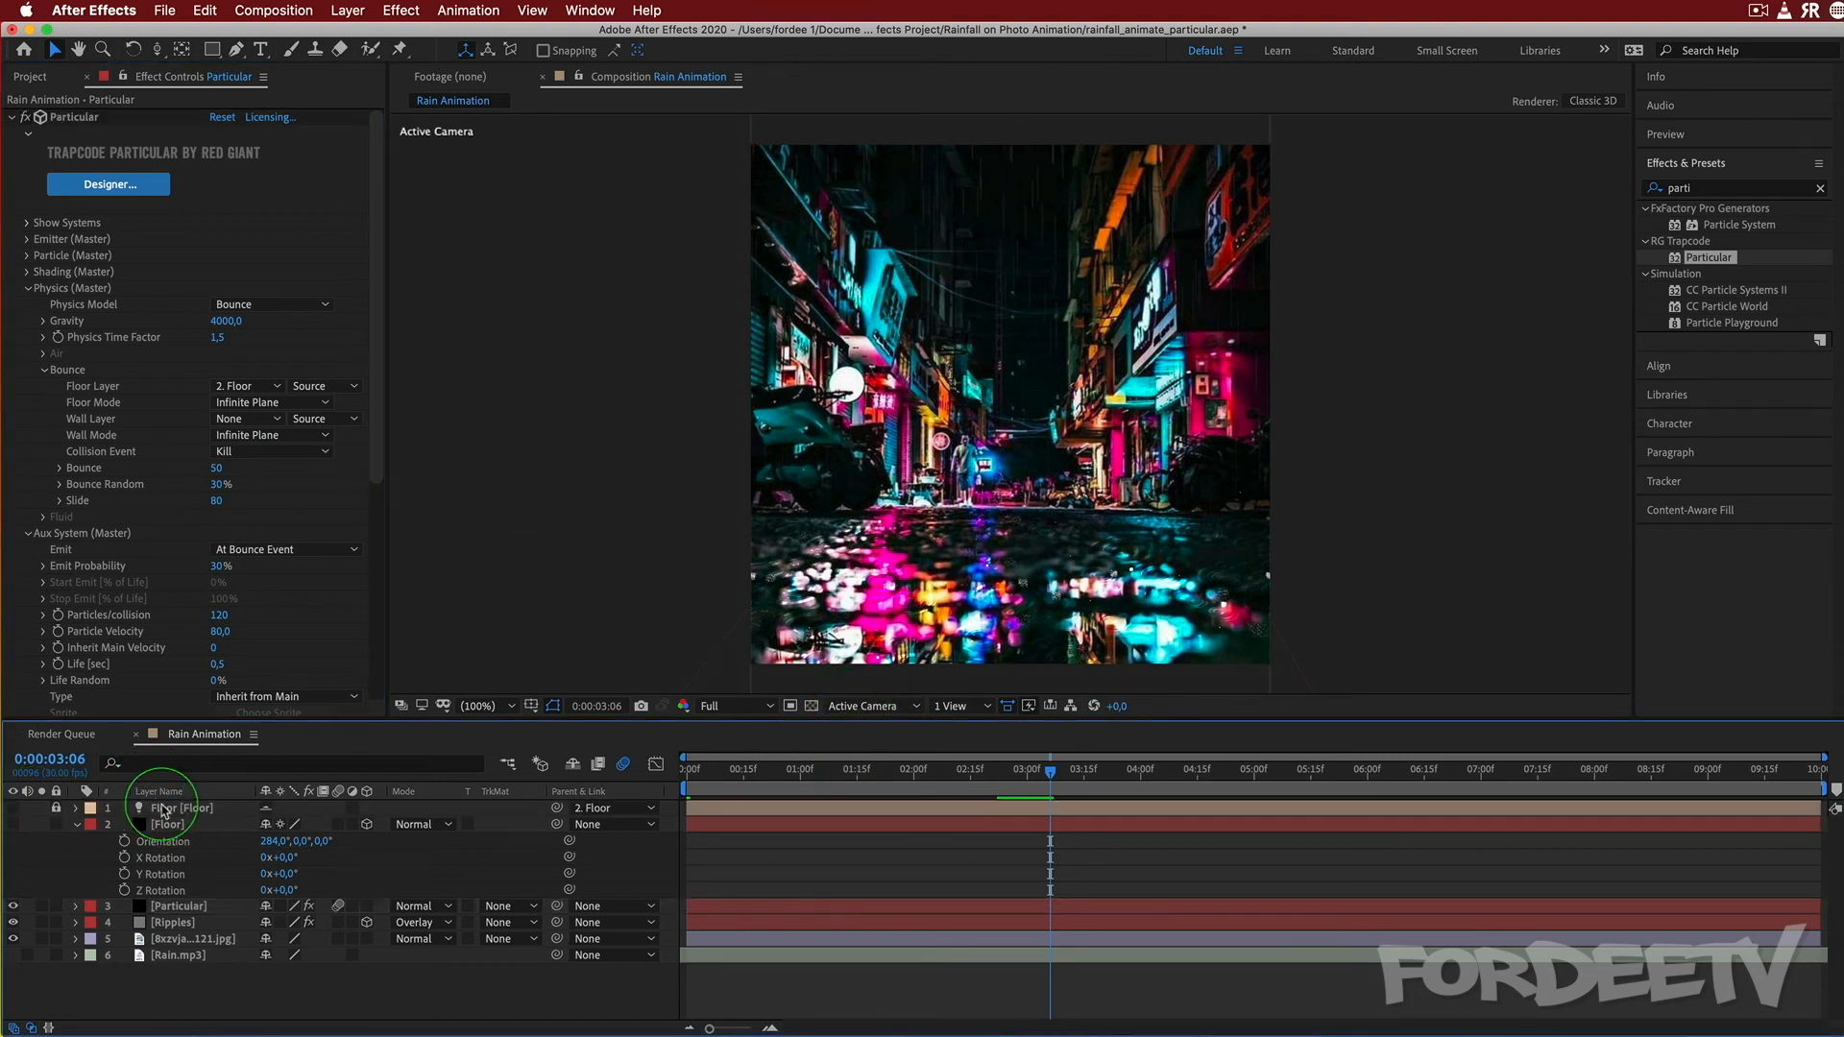
pyautogui.click(854, 706)
pyautogui.click(855, 751)
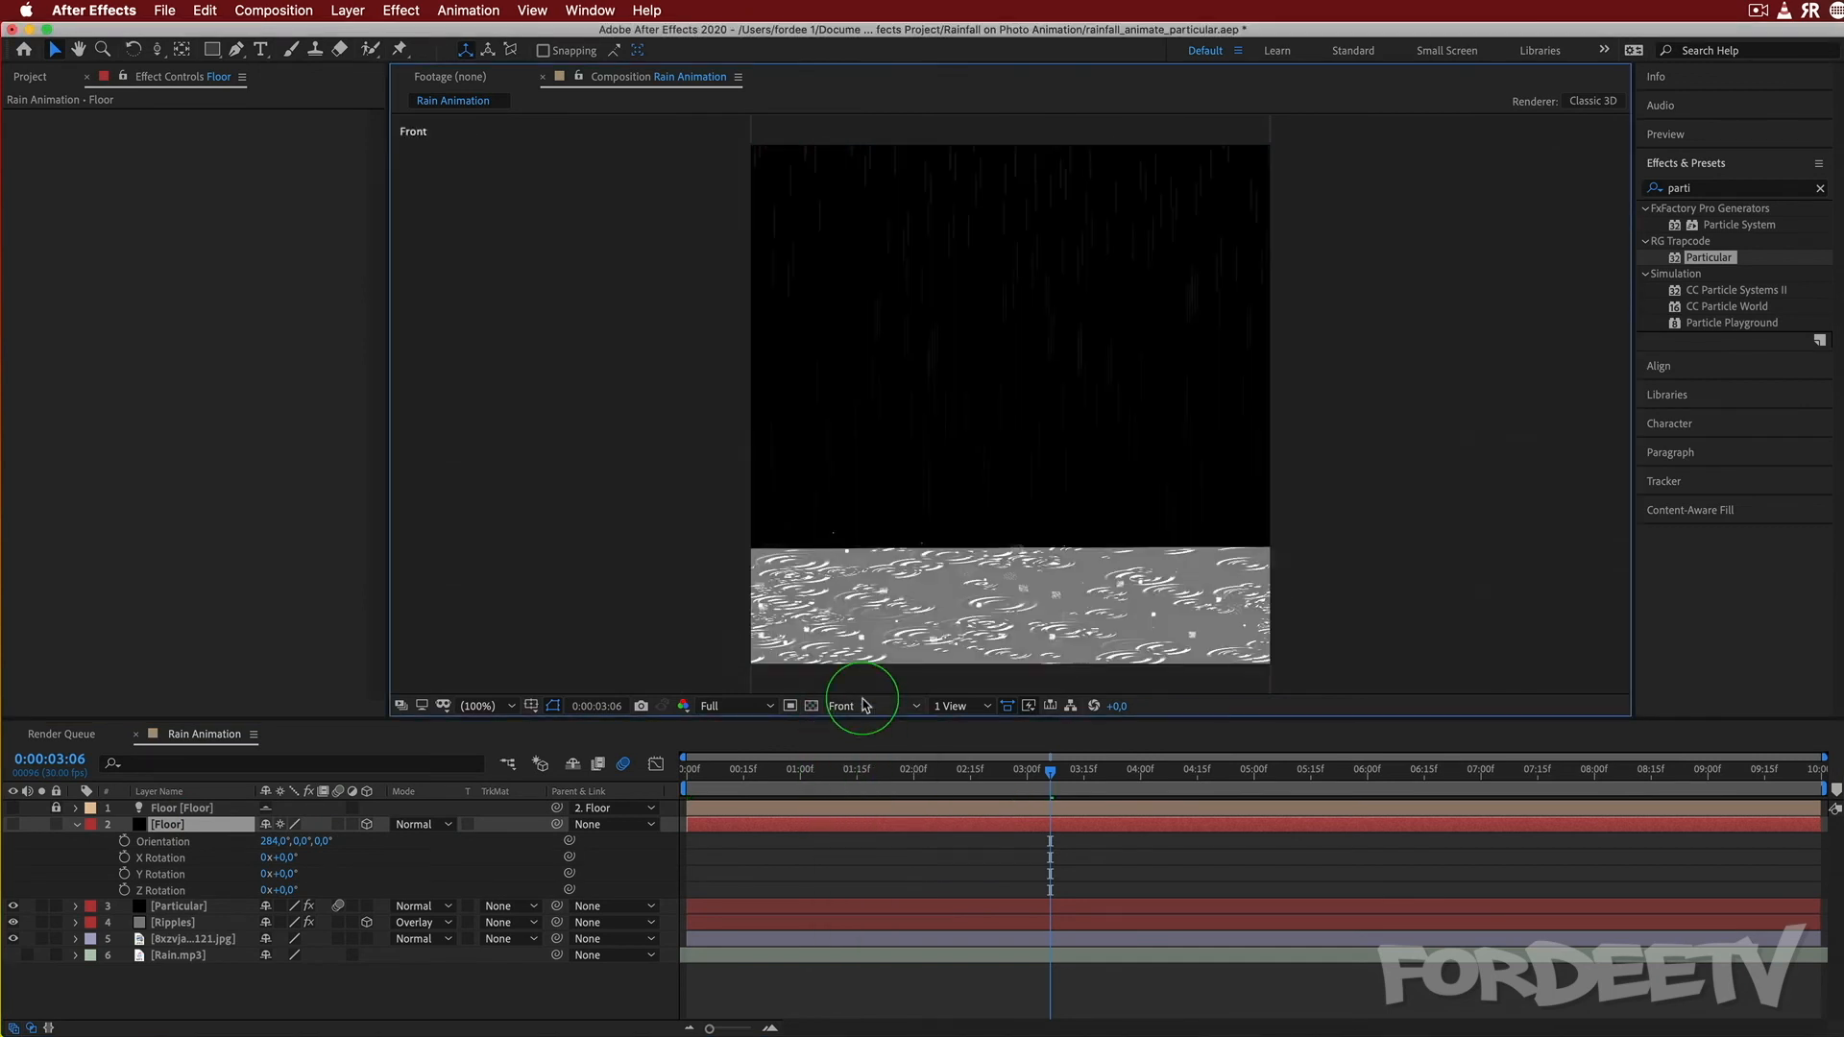
pyautogui.click(855, 706)
pyautogui.click(851, 773)
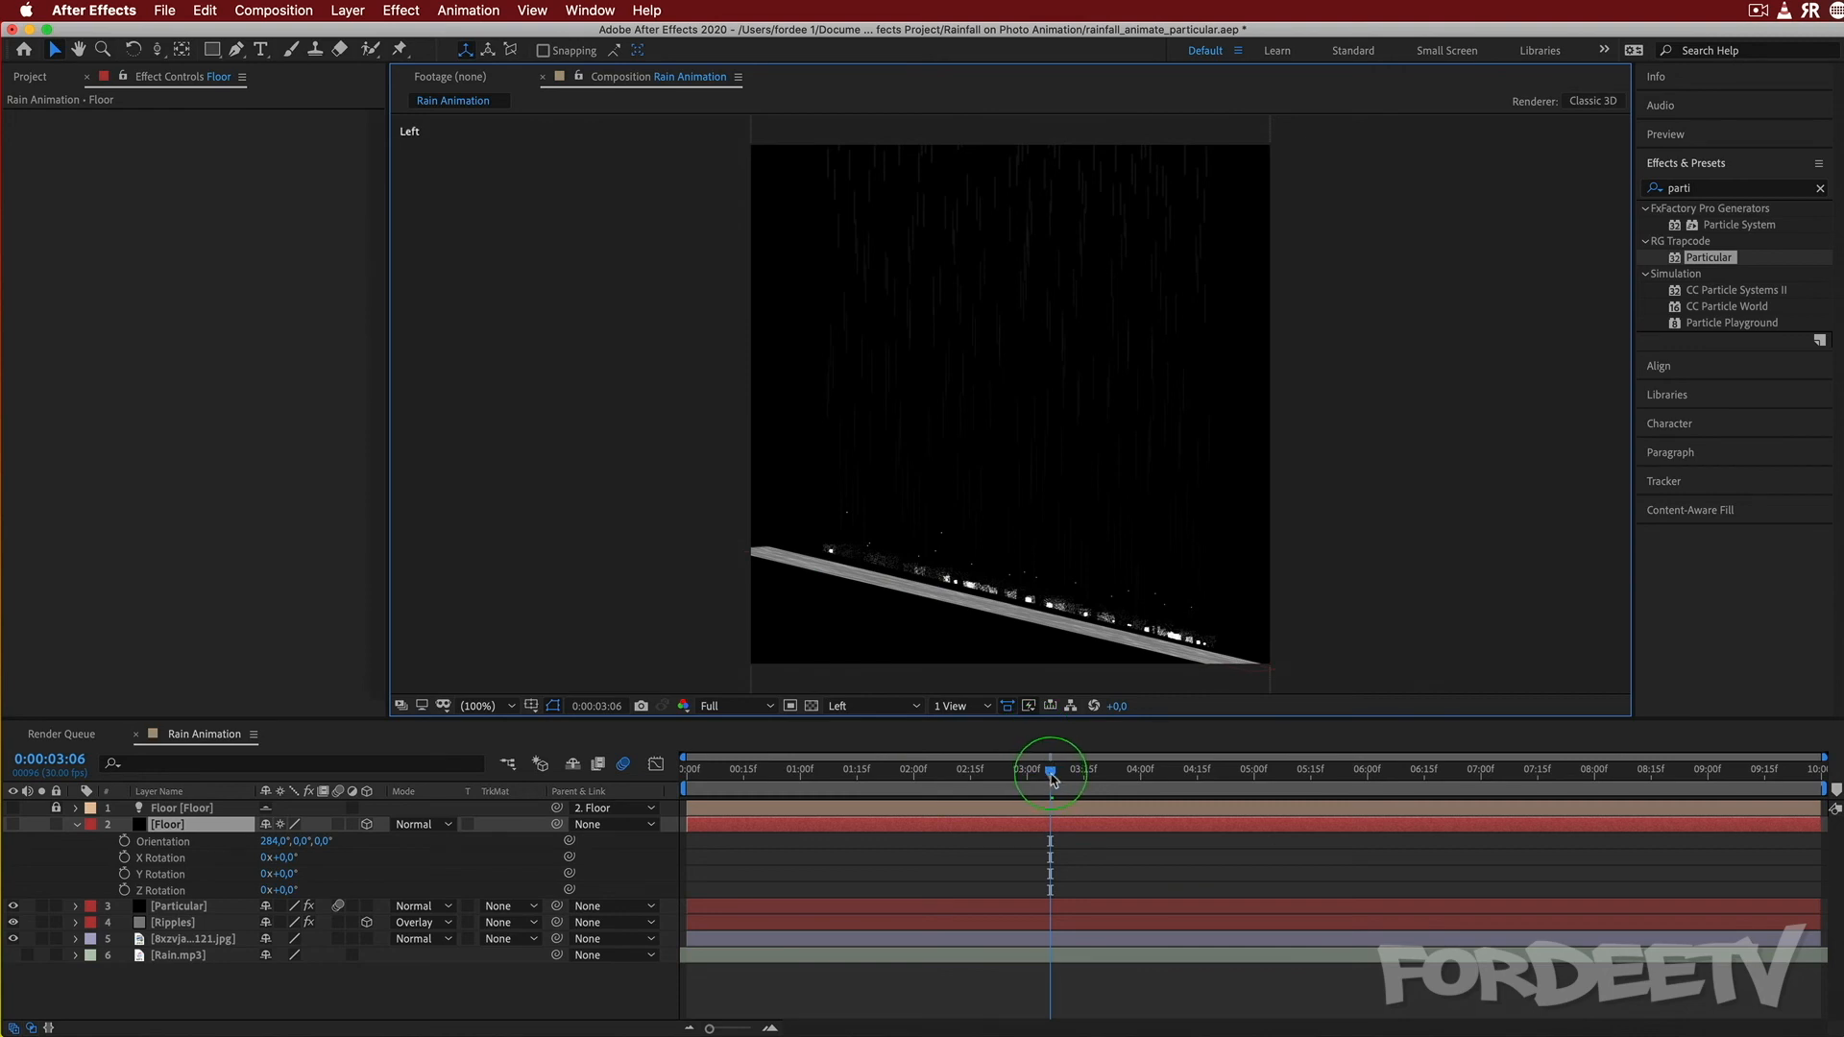
pyautogui.moveTo(1052, 778); pyautogui.dragTo(1269, 771)
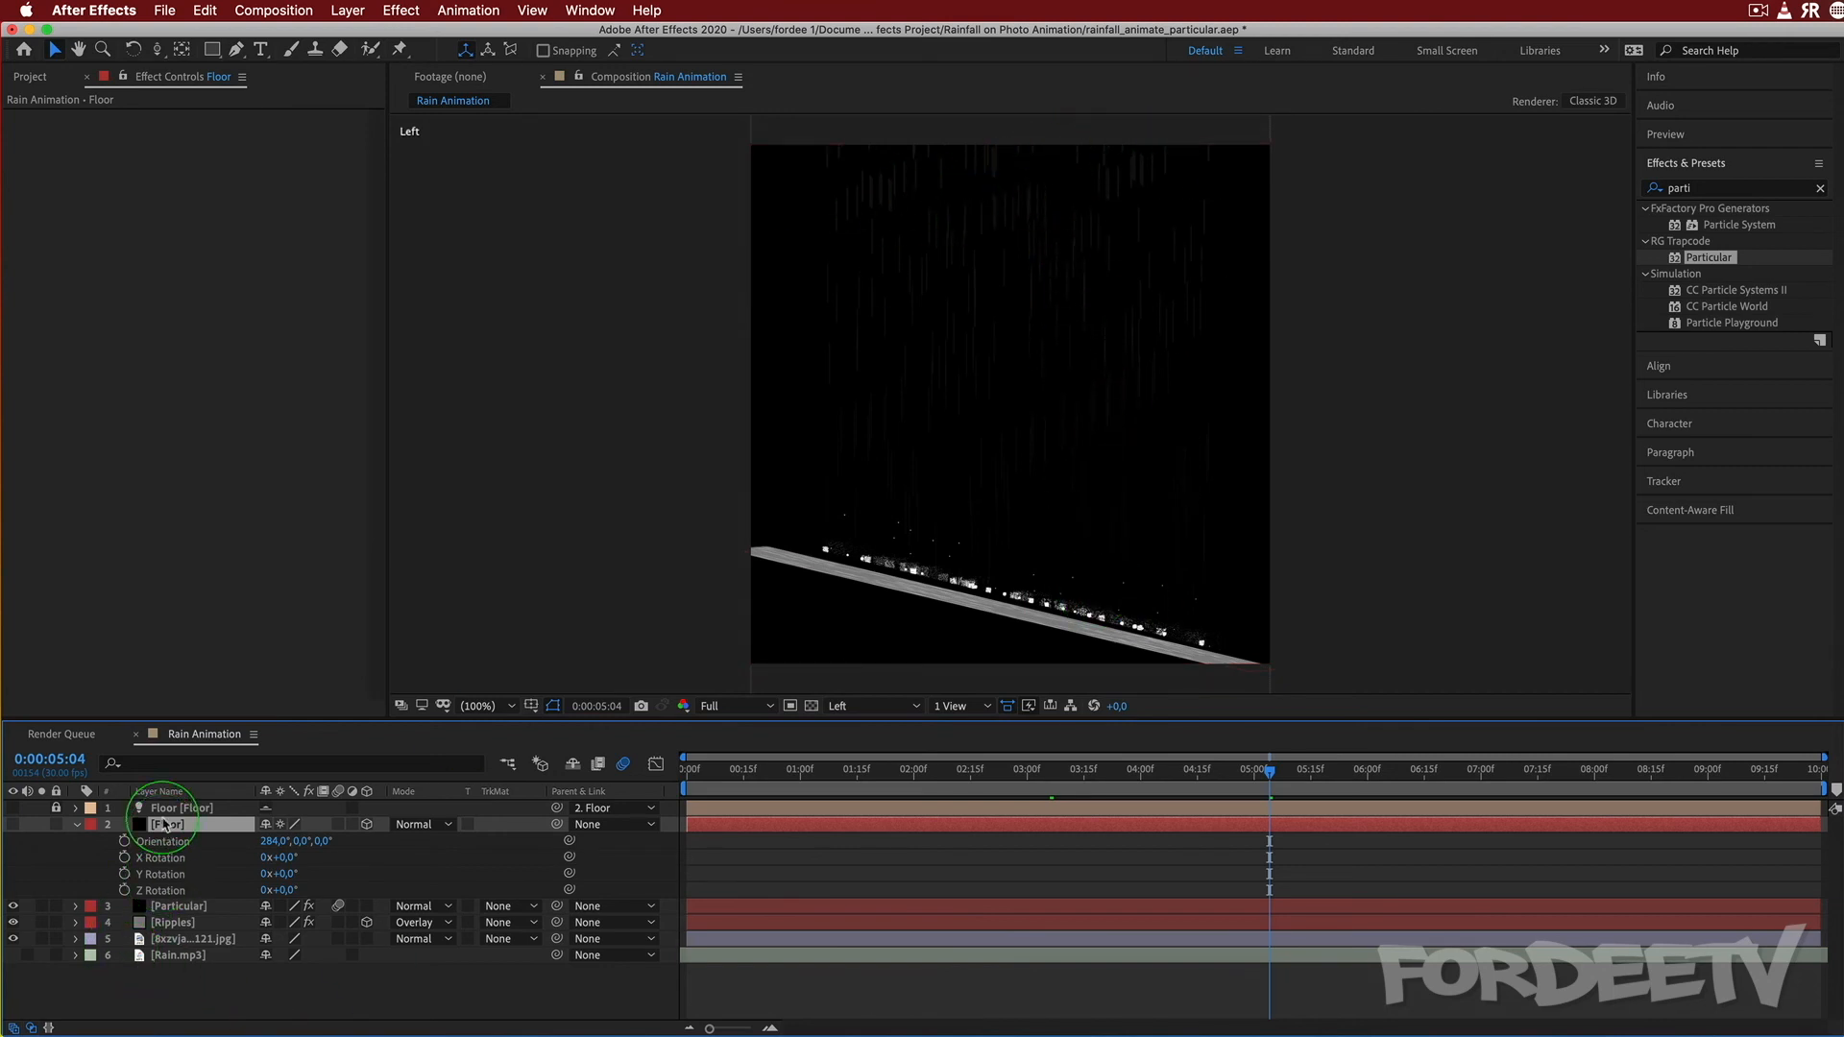
# Set the main particle Life of the Particular layer to 1 second.
pyautogui.click(154, 907)
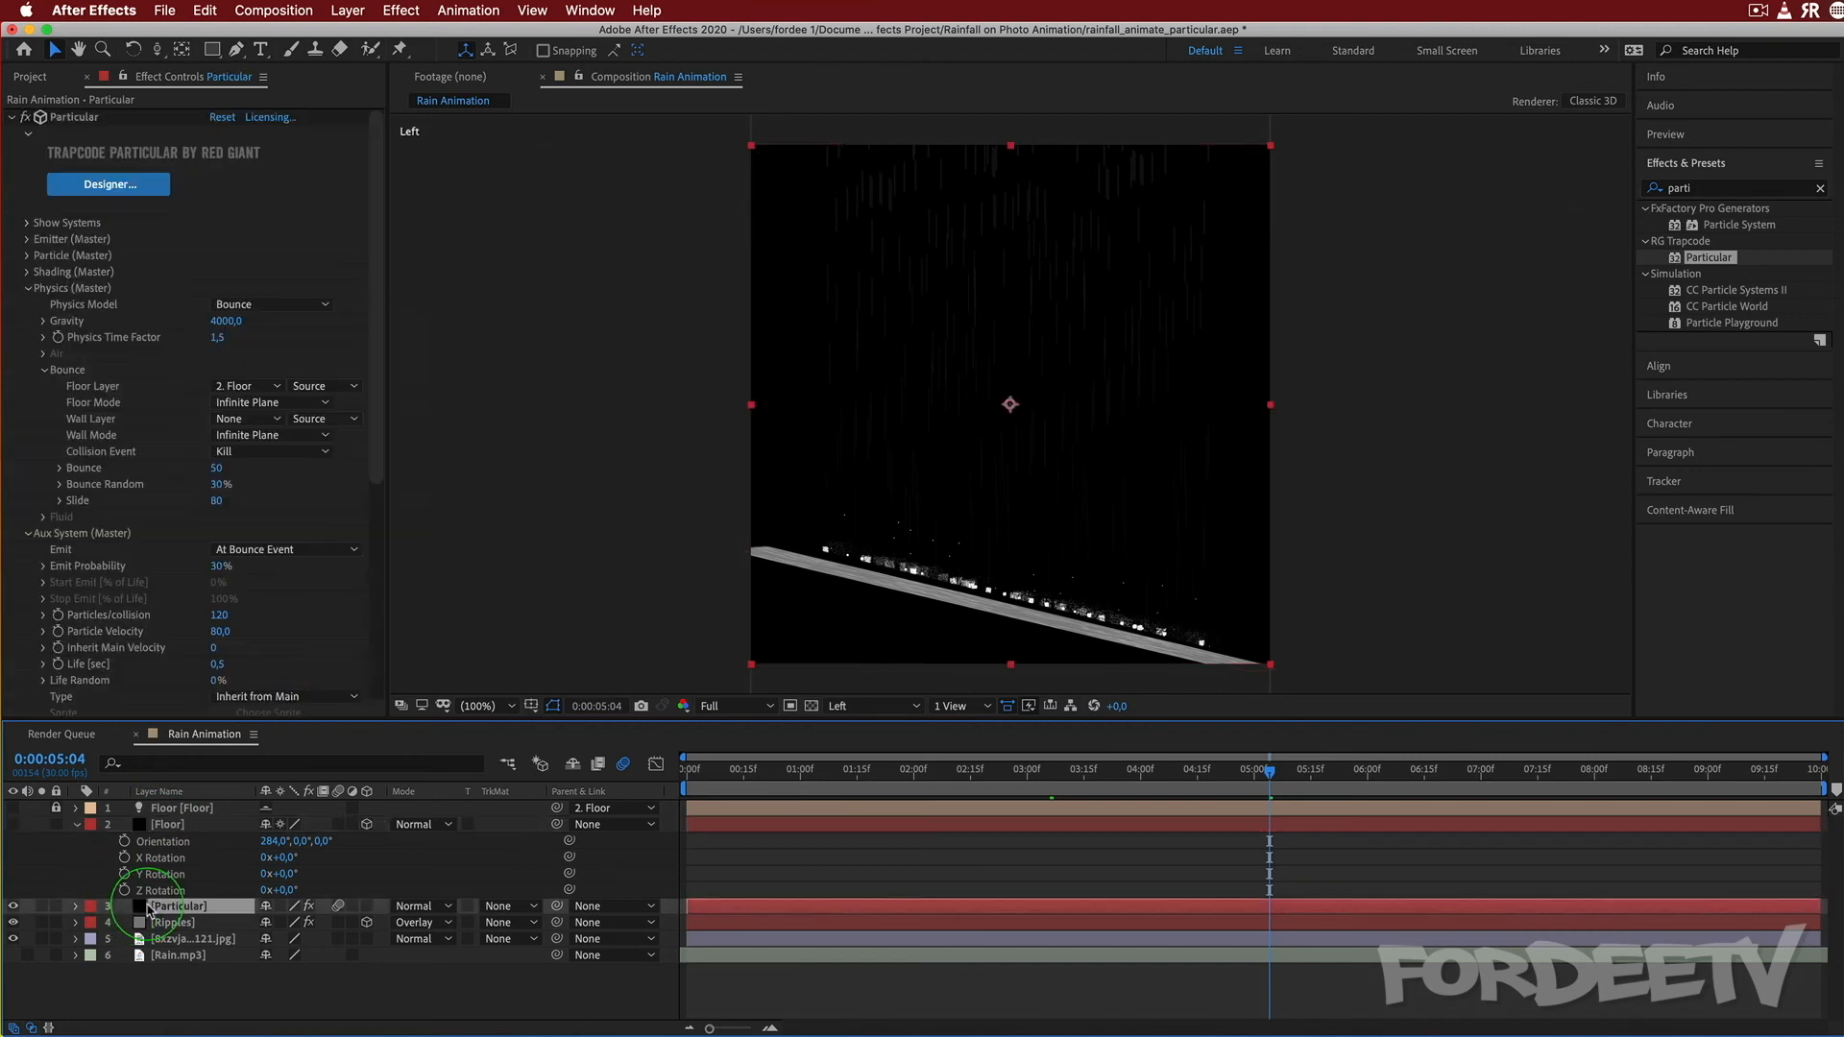
pyautogui.click(26, 256)
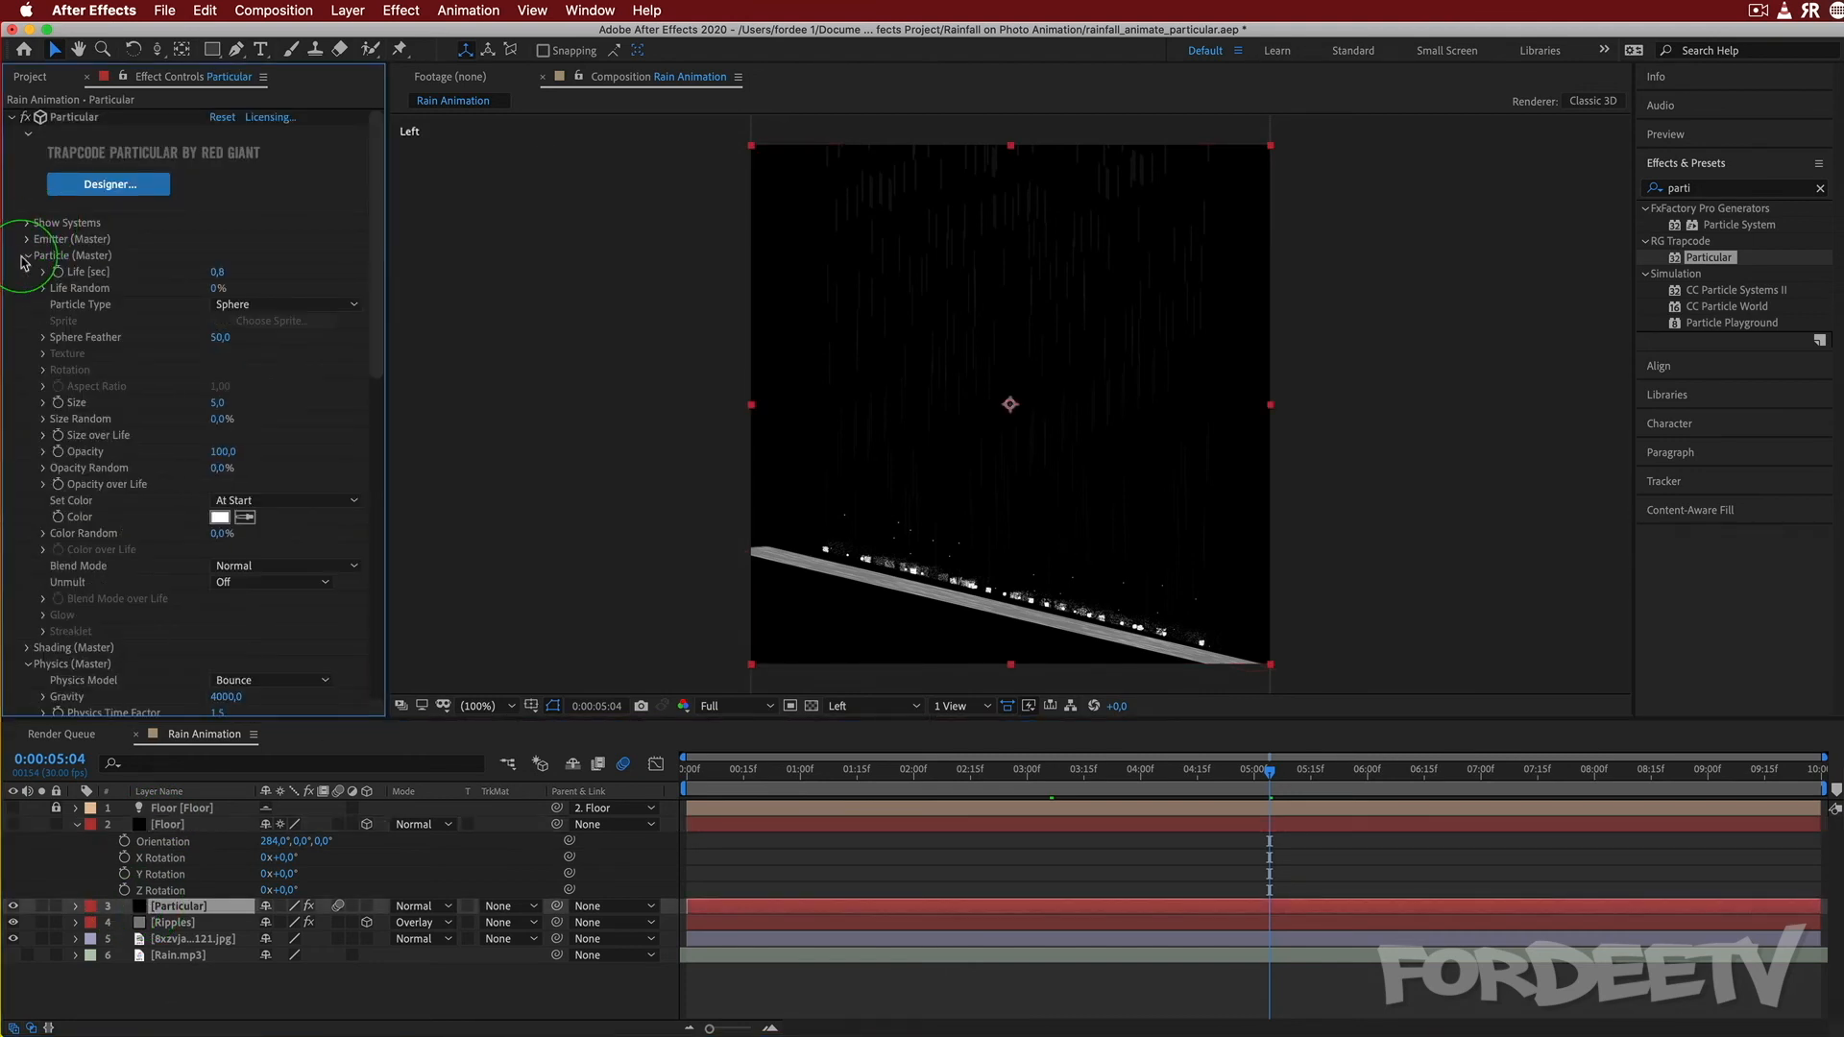
pyautogui.click(219, 275)
pyautogui.press('Return')
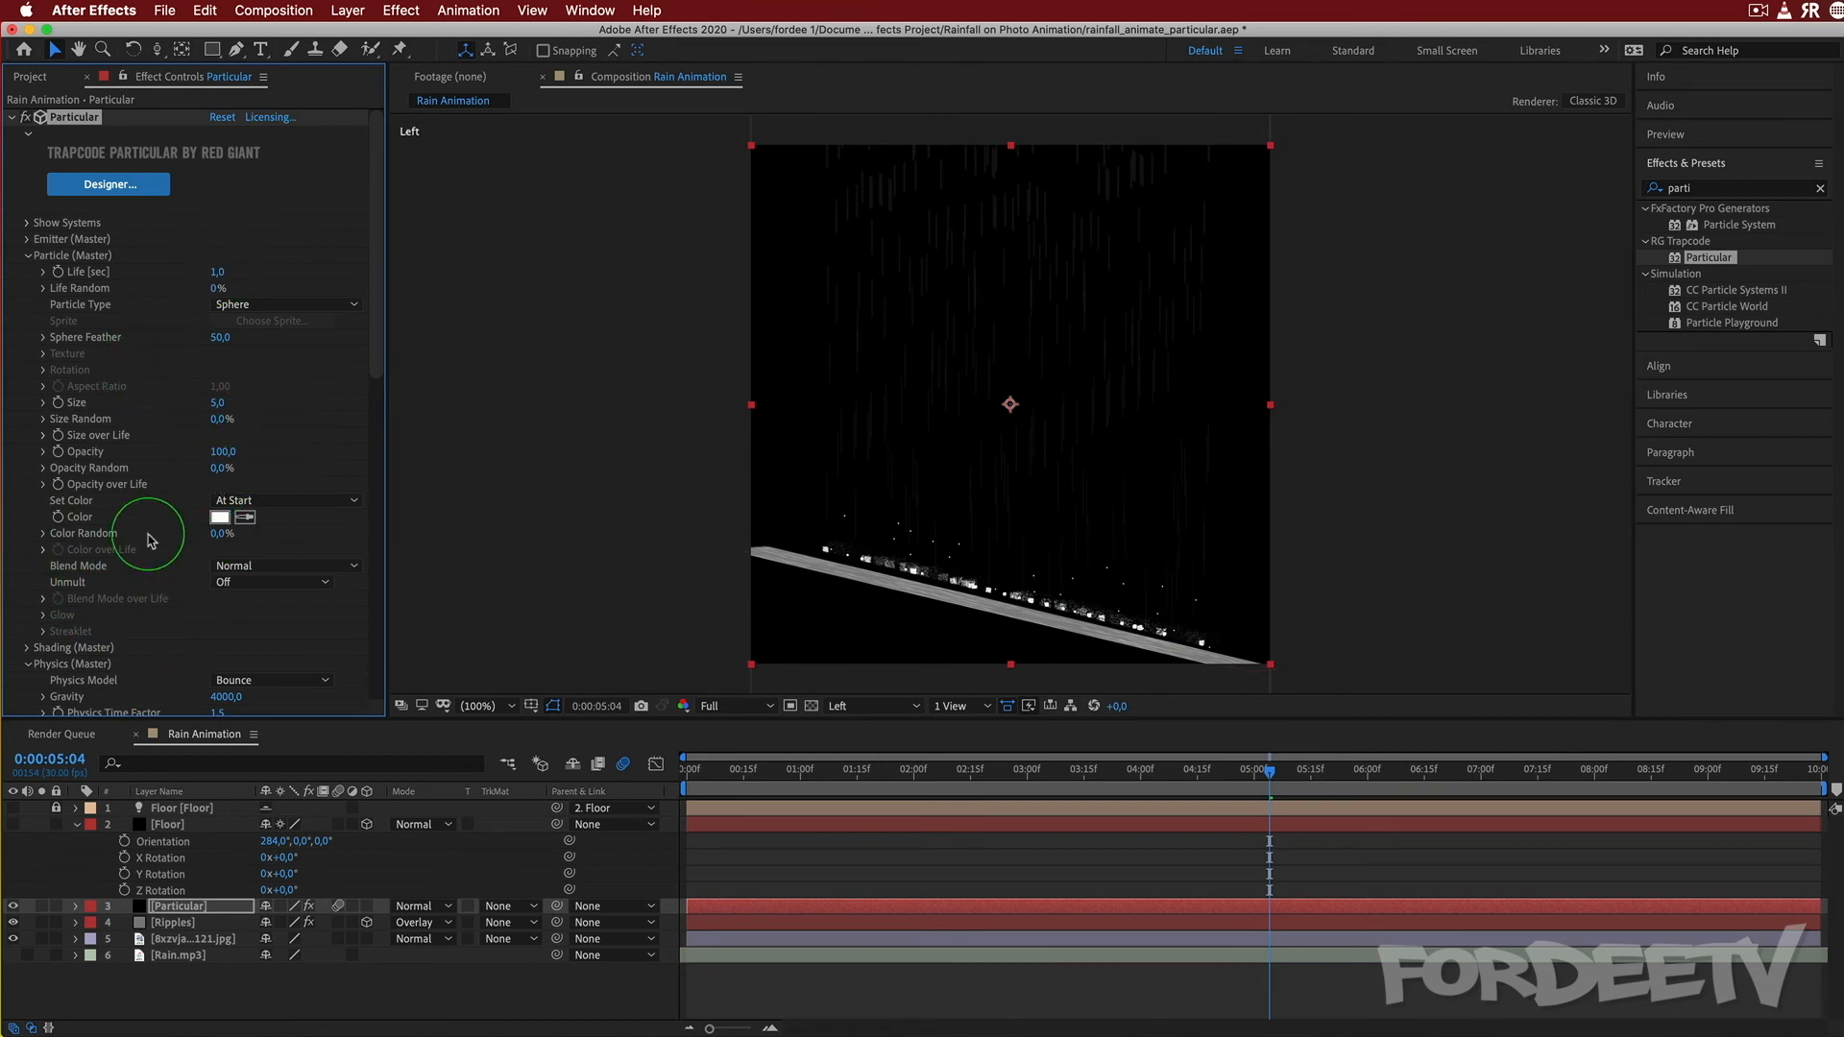
# Apply the linearly falling preset curve to the main particles' Opacity over Life.
pyautogui.scroll(-2, 157, 547)
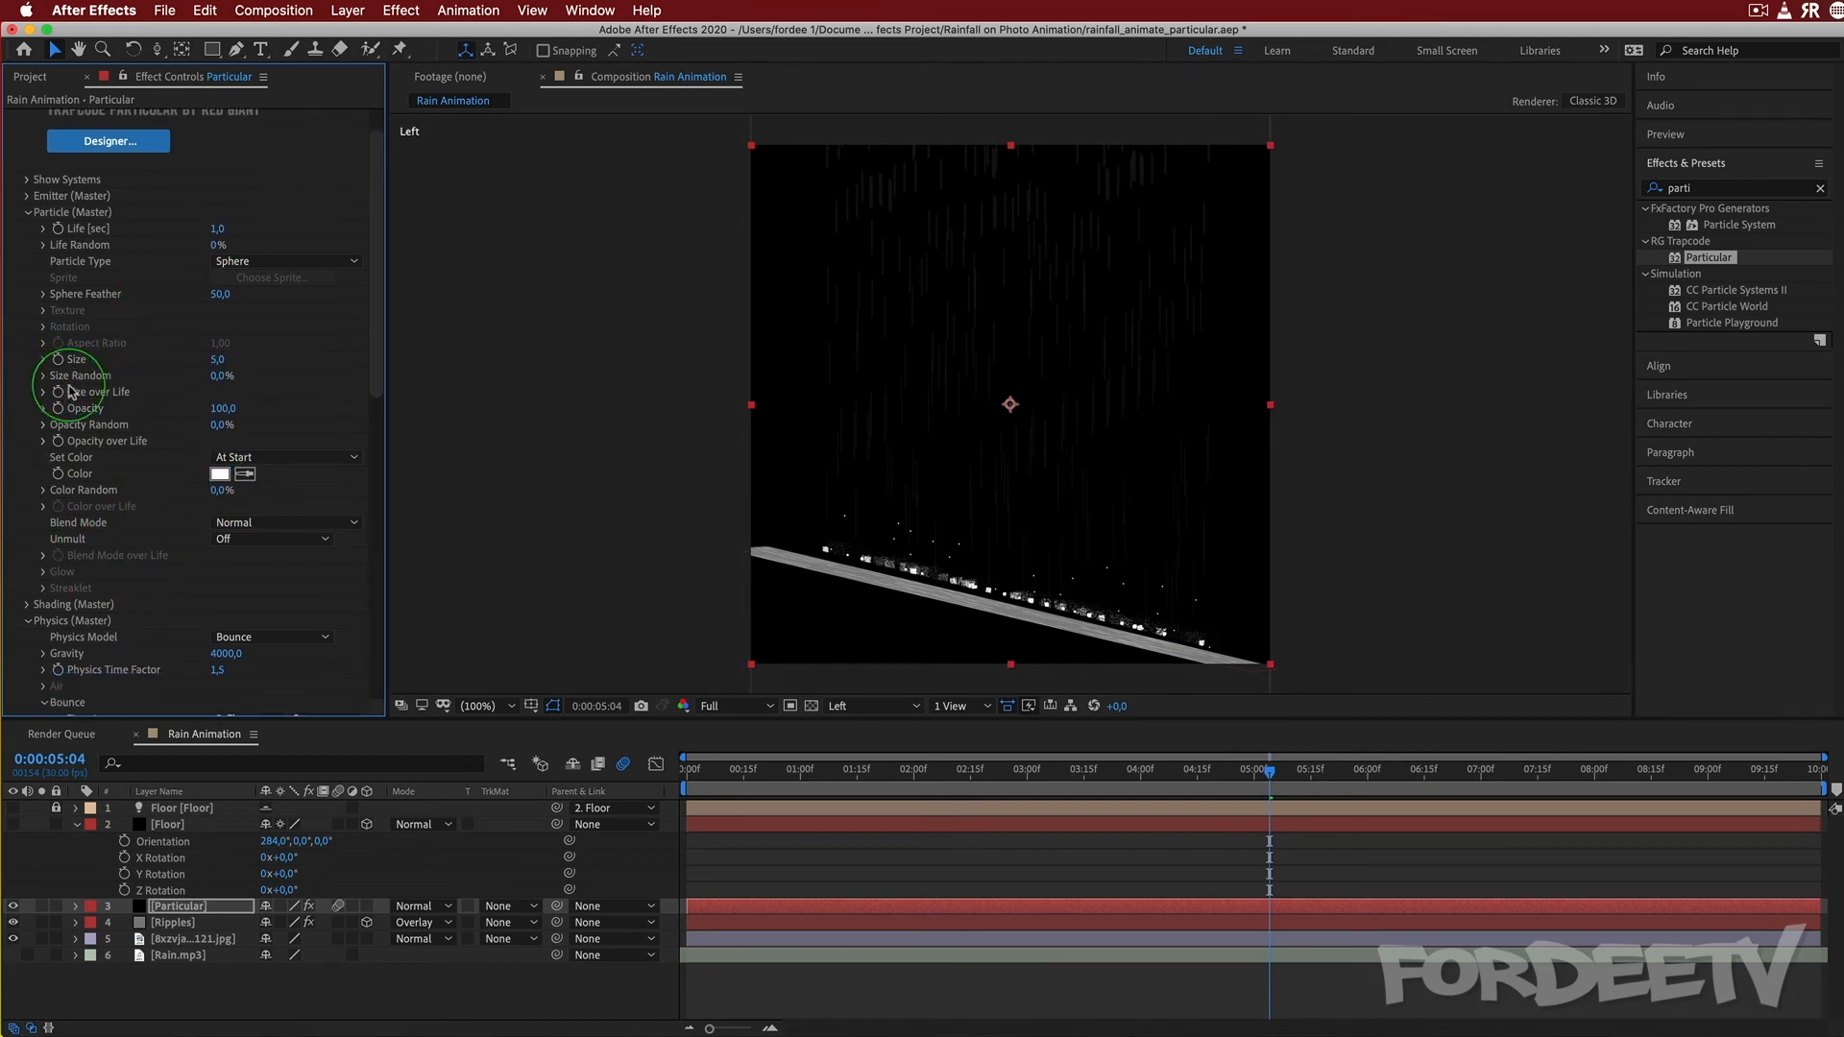
pyautogui.click(45, 442)
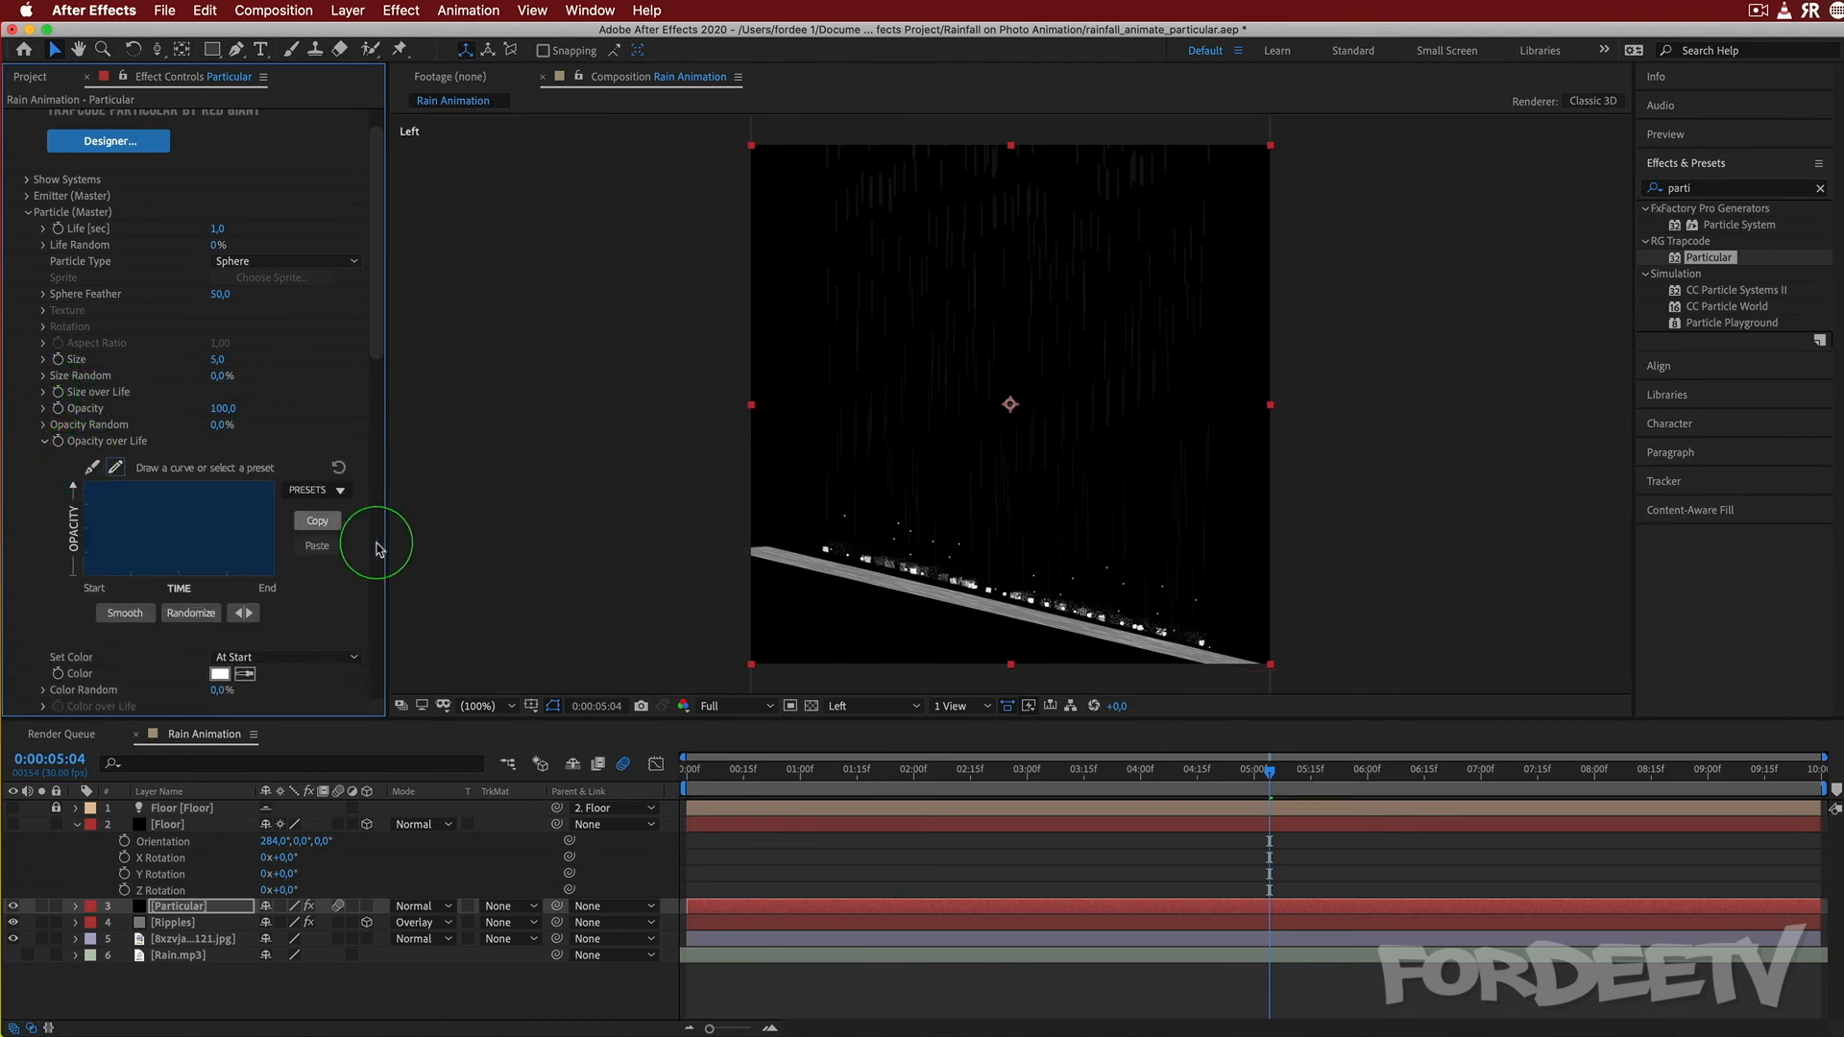
pyautogui.click(320, 495)
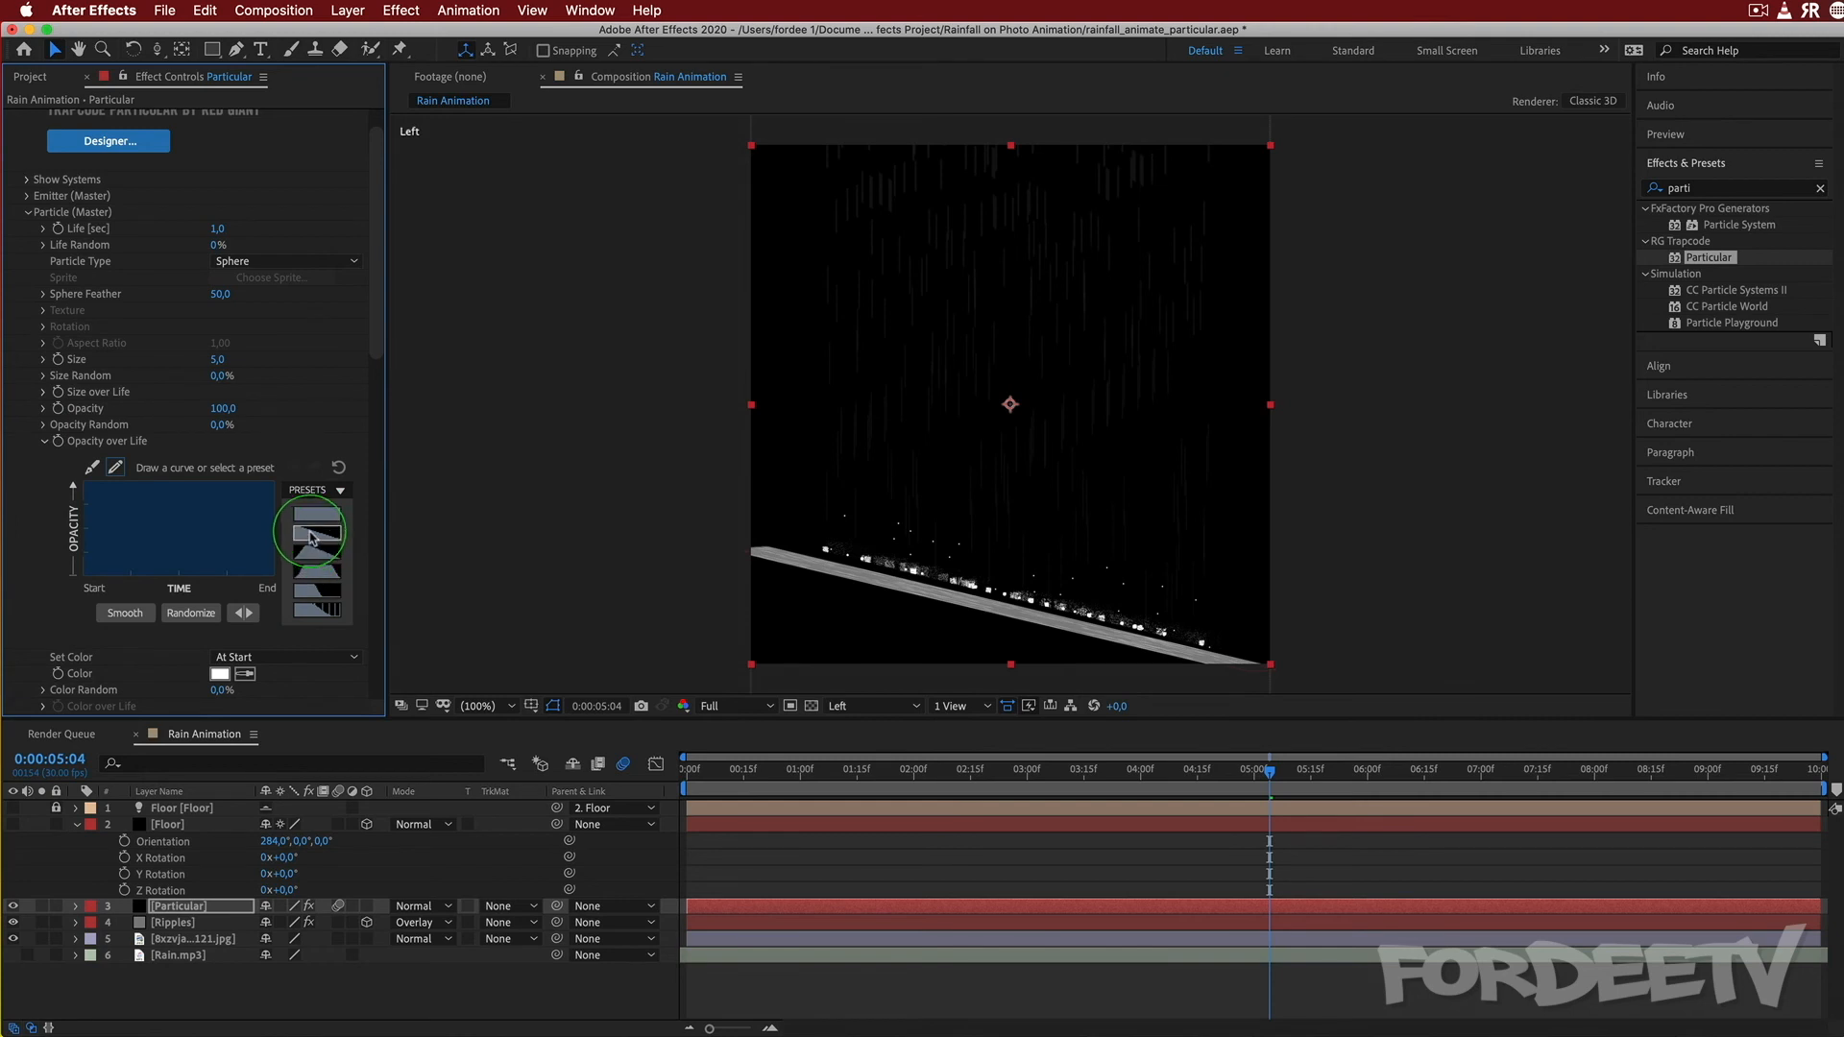
pyautogui.click(317, 533)
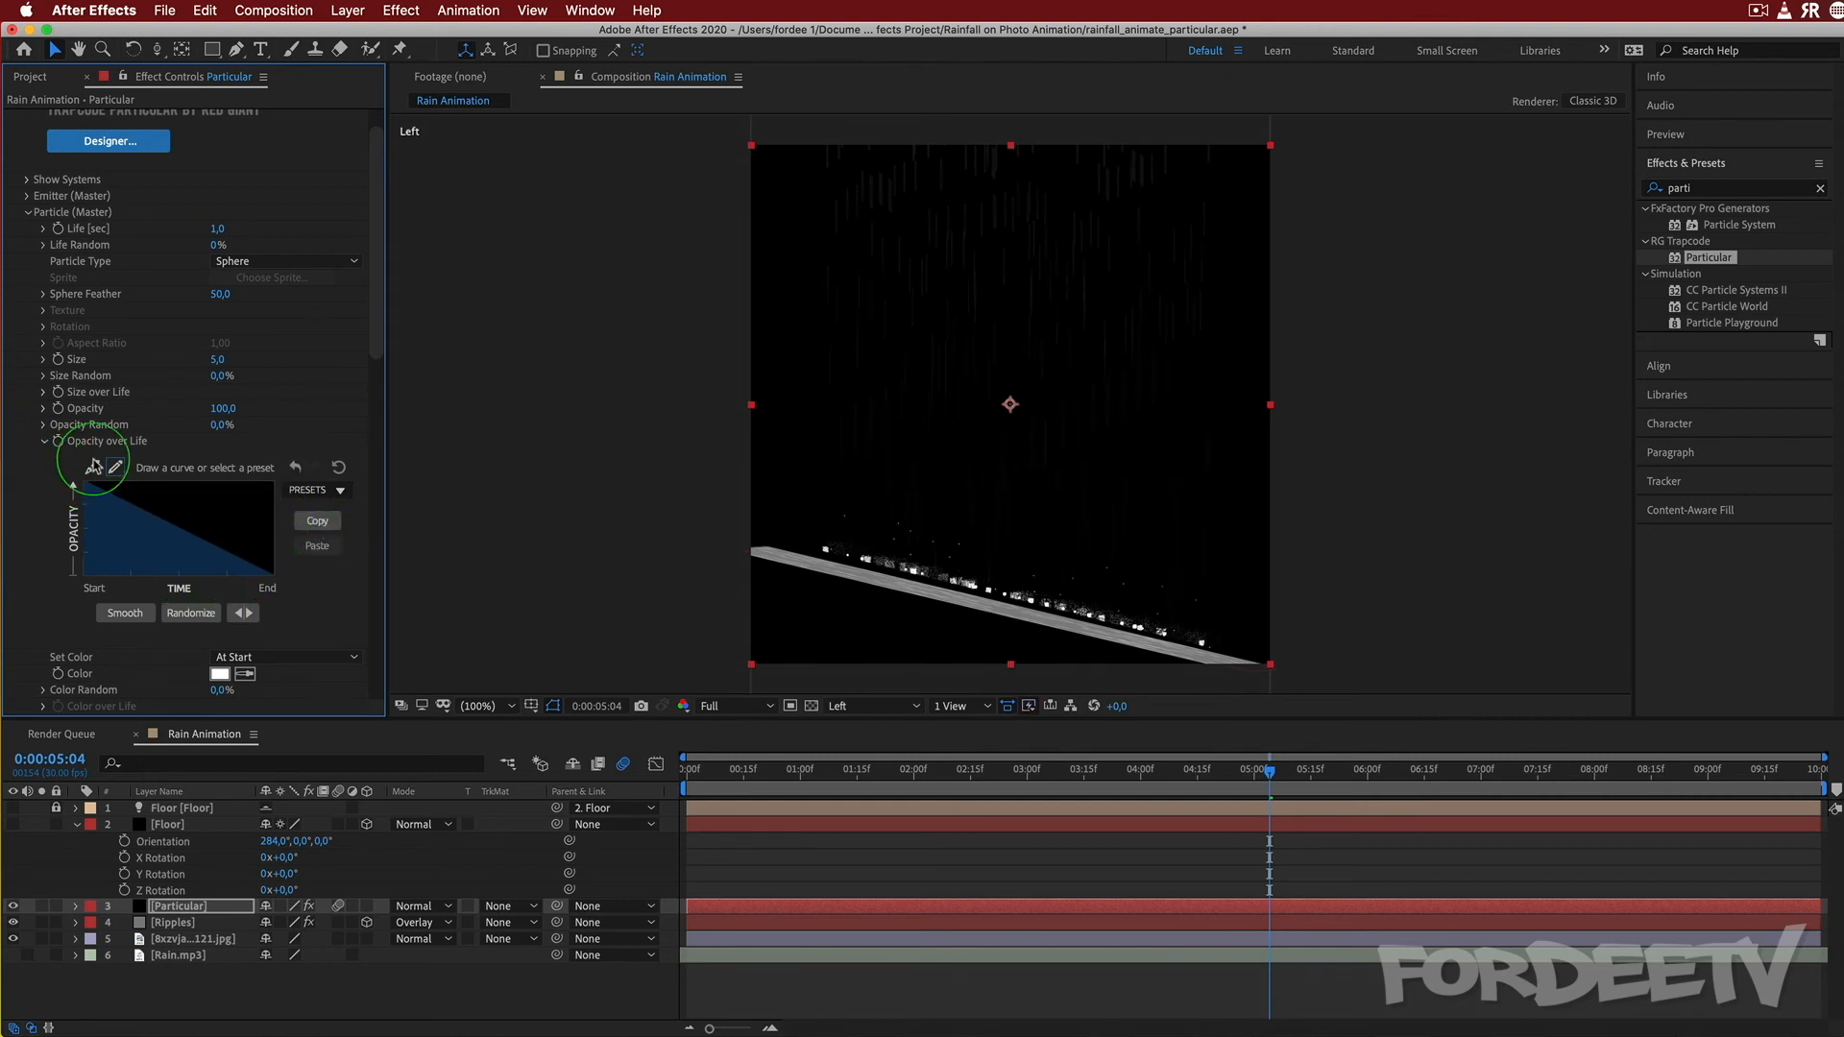
# Try bending the main Opacity over Life curve to reach zero about two-thirds through the life, and preview from the start.
pyautogui.click(93, 465)
pyautogui.moveTo(214, 545); pyautogui.dragTo(212, 619)
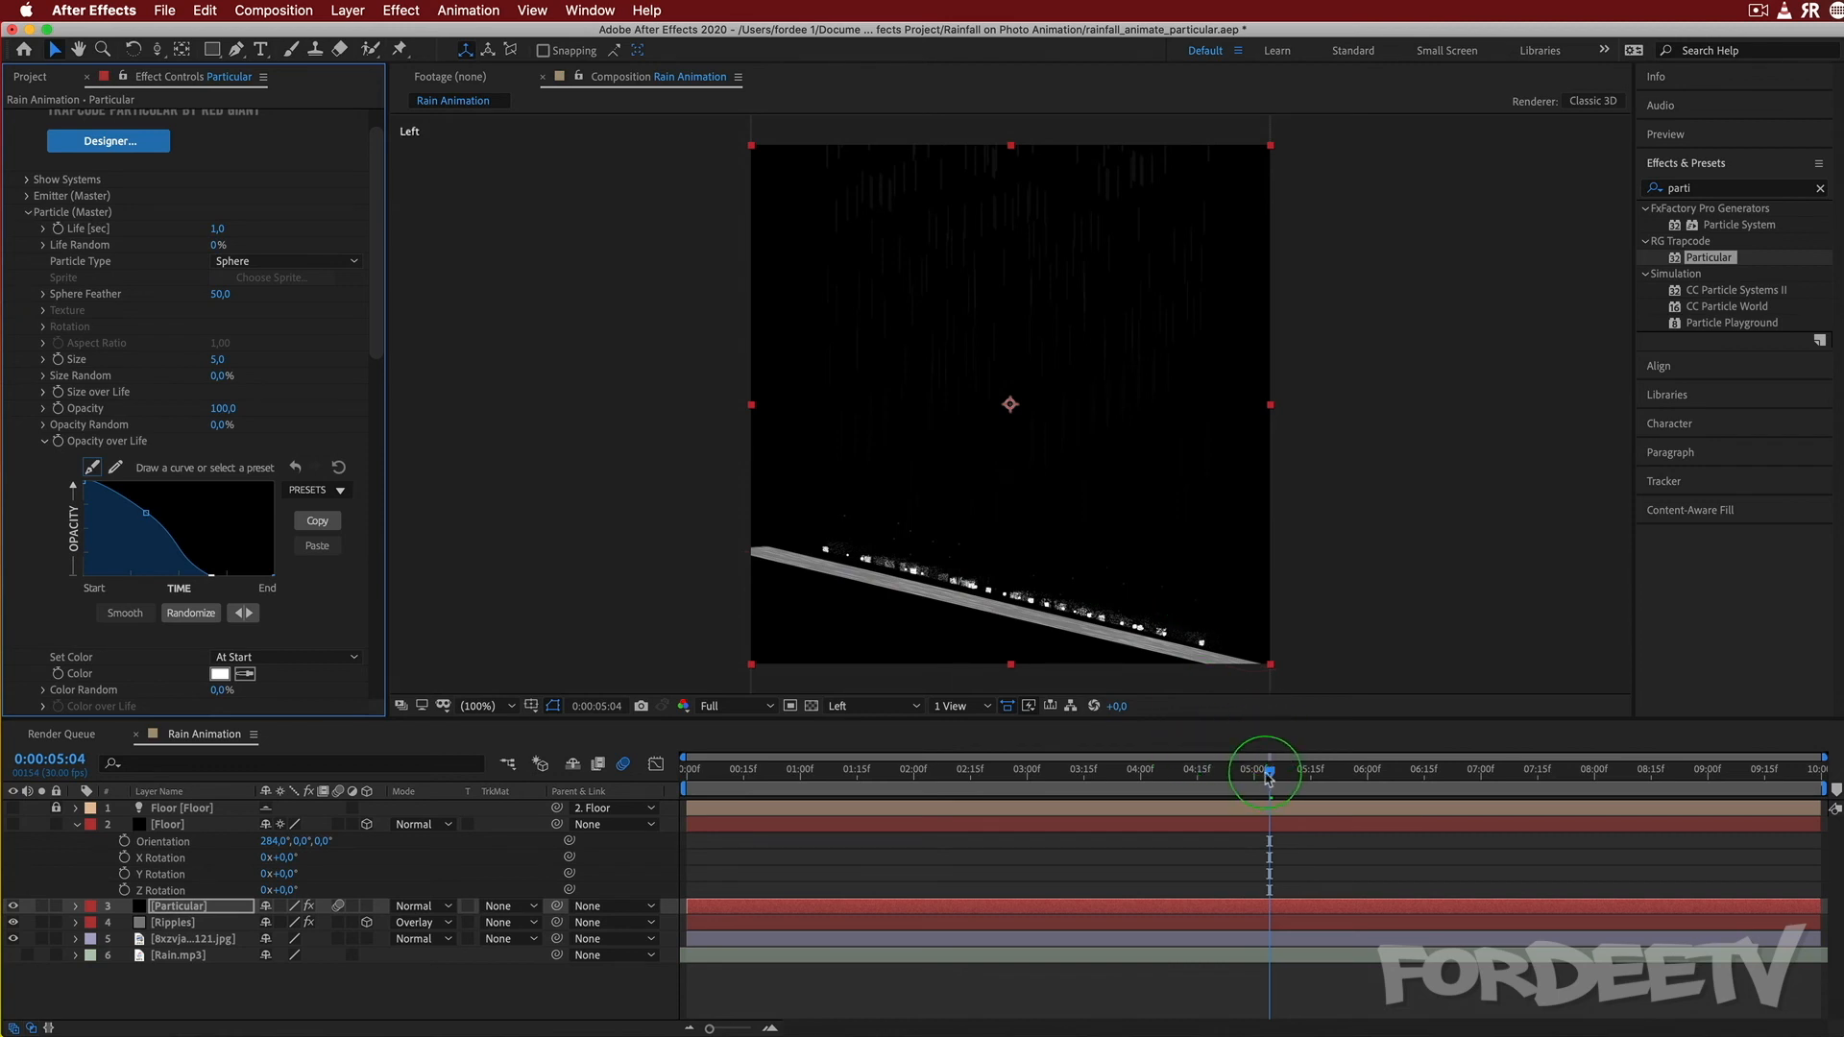
pyautogui.click(1267, 776)
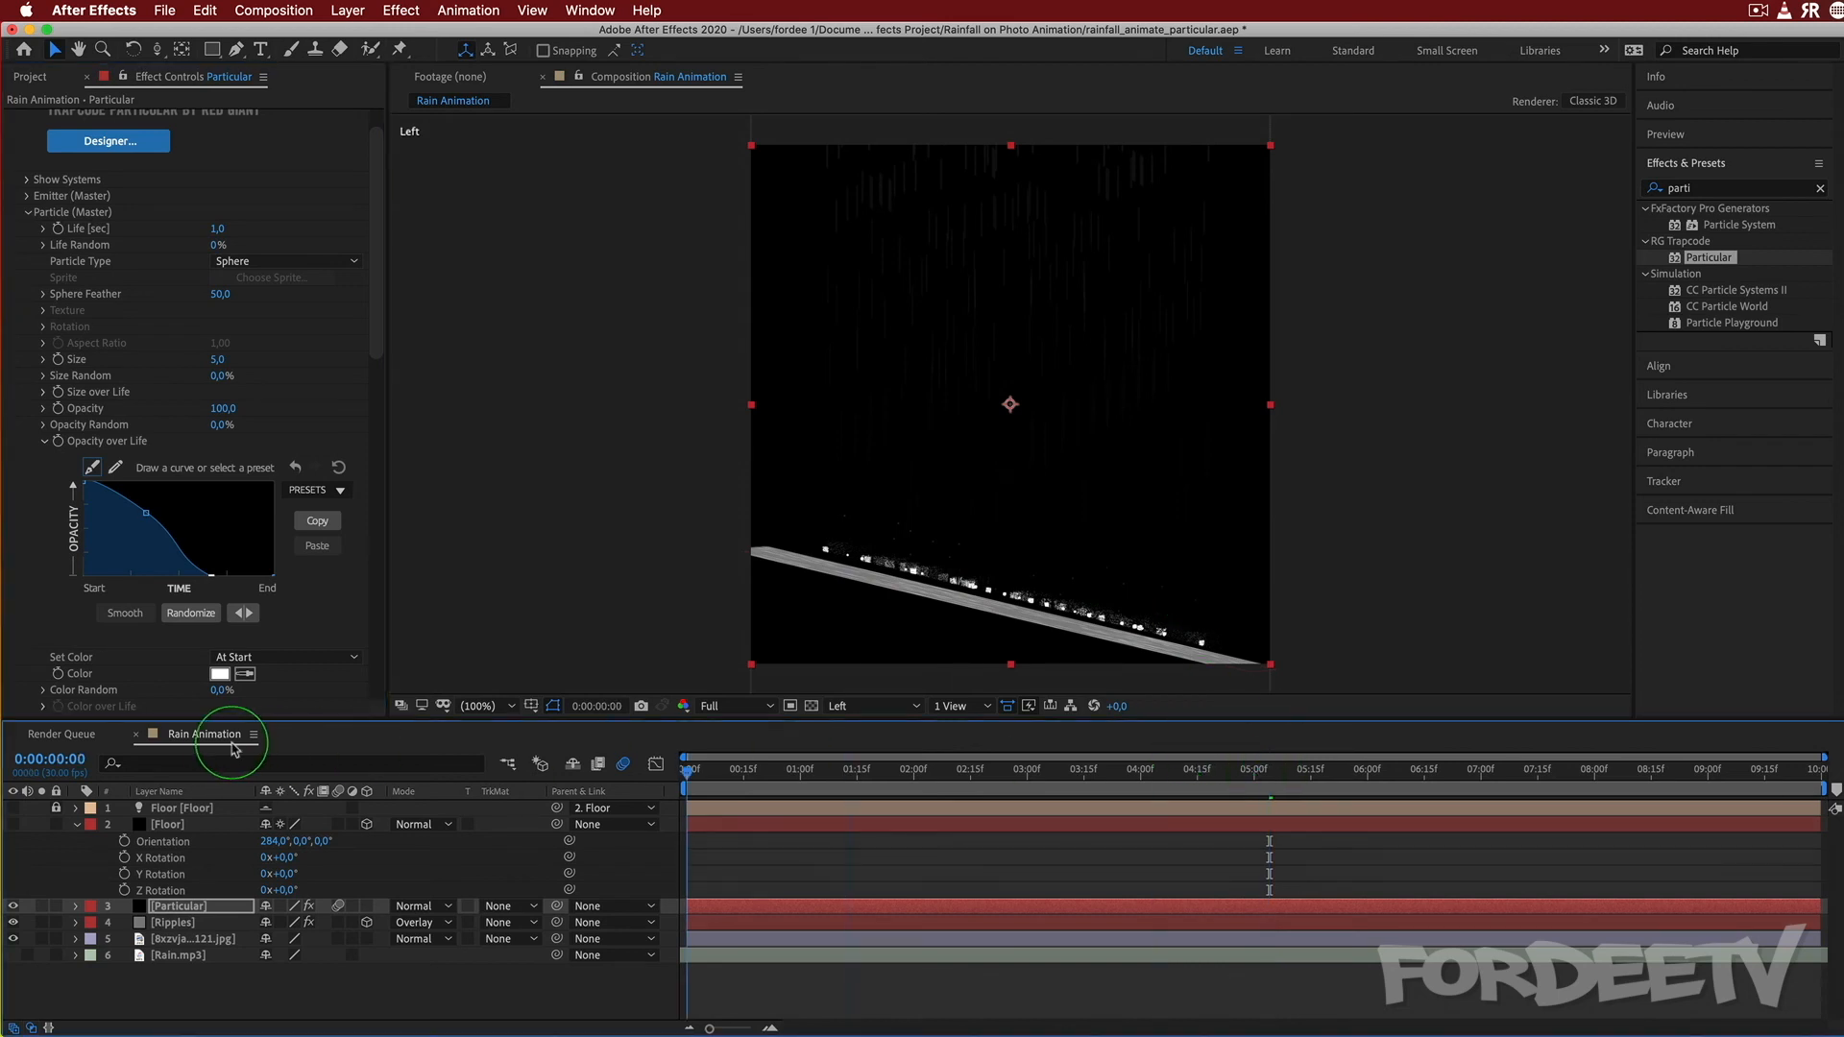
pyautogui.press('Home')
pyautogui.press('space')
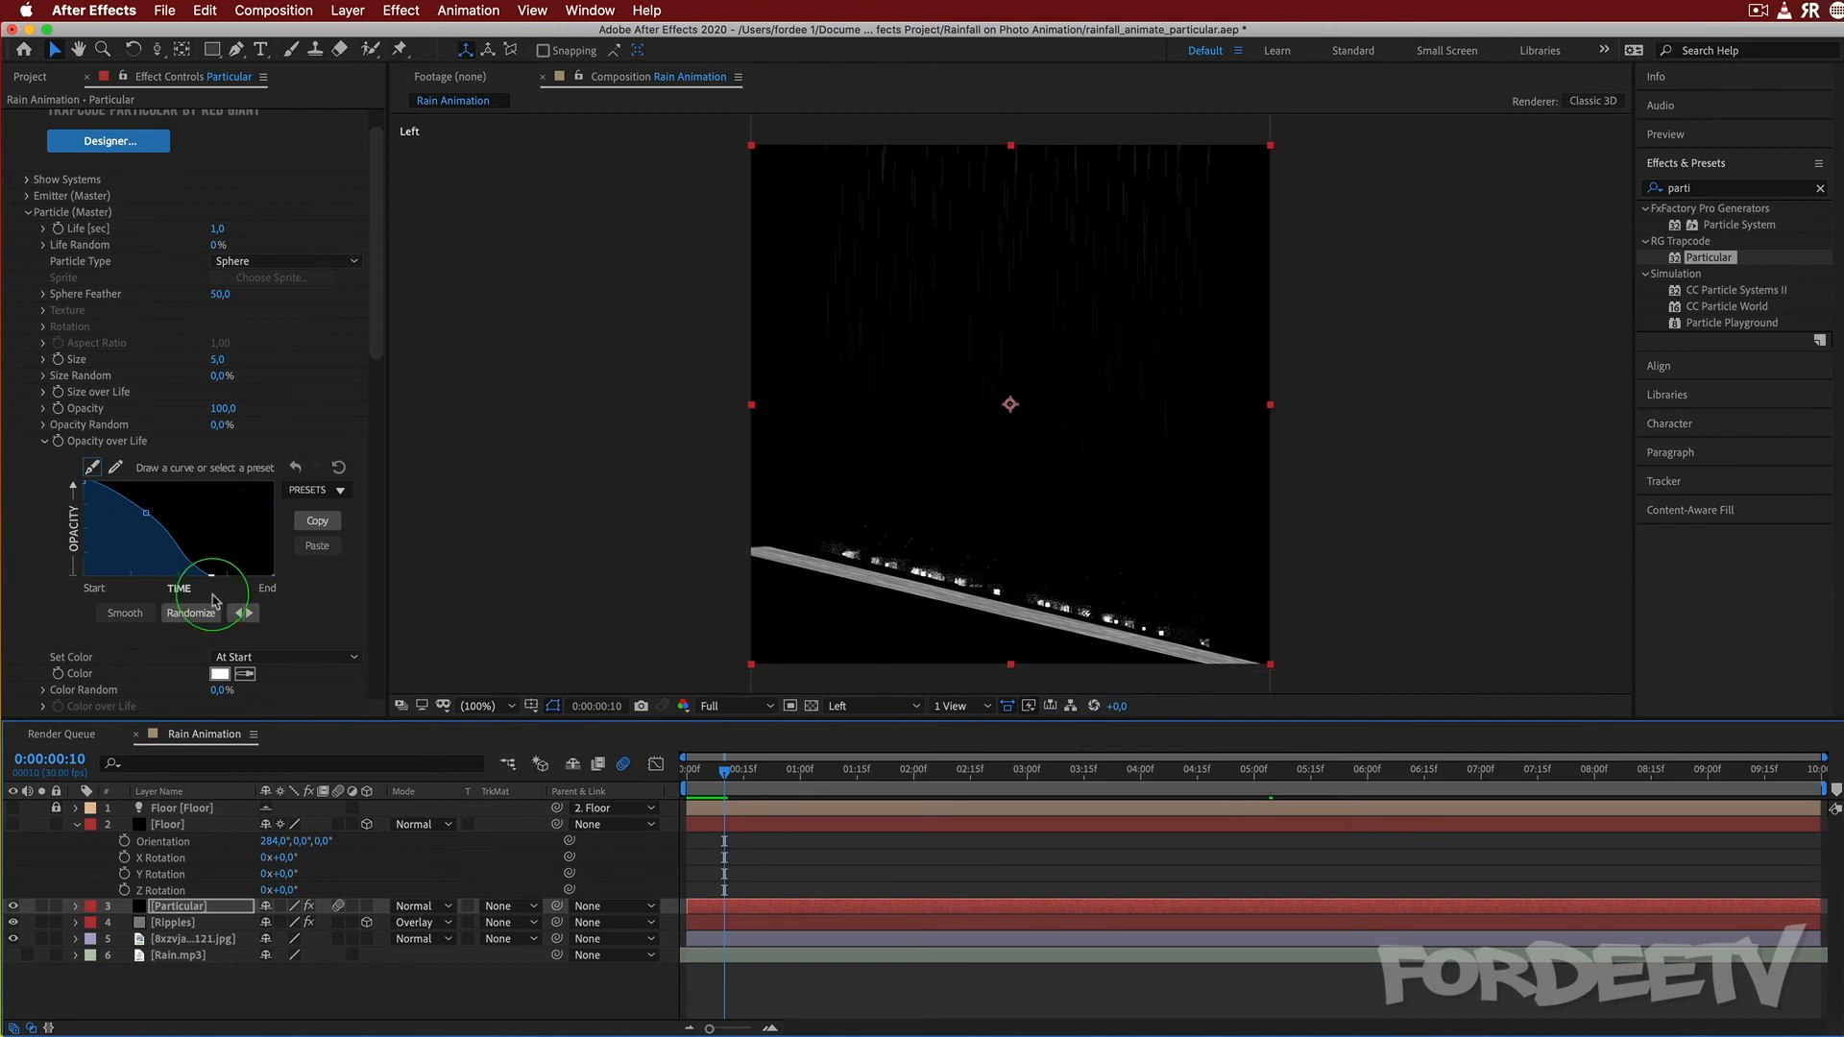
# Reapply the linearly falling preset to the main Opacity over Life, set the particle Life to 3 seconds, and collapse the Particle settings.
pyautogui.click(318, 520)
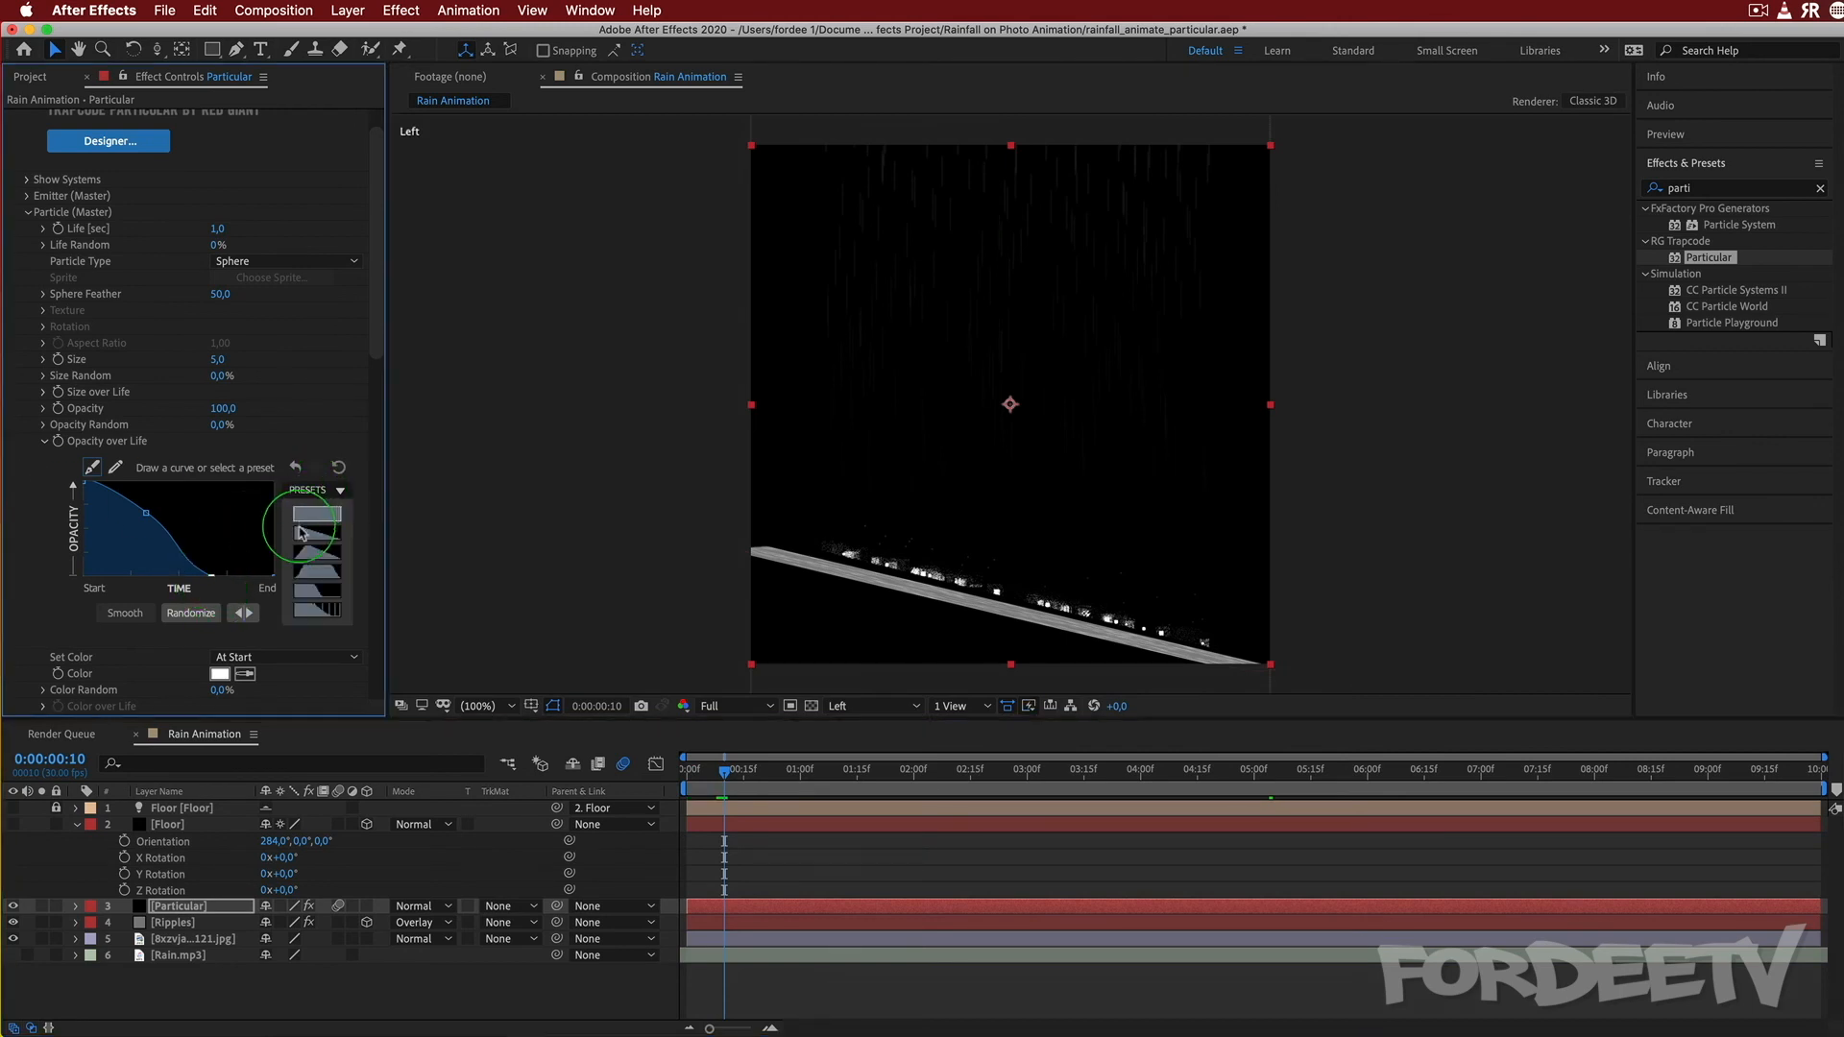
pyautogui.click(305, 539)
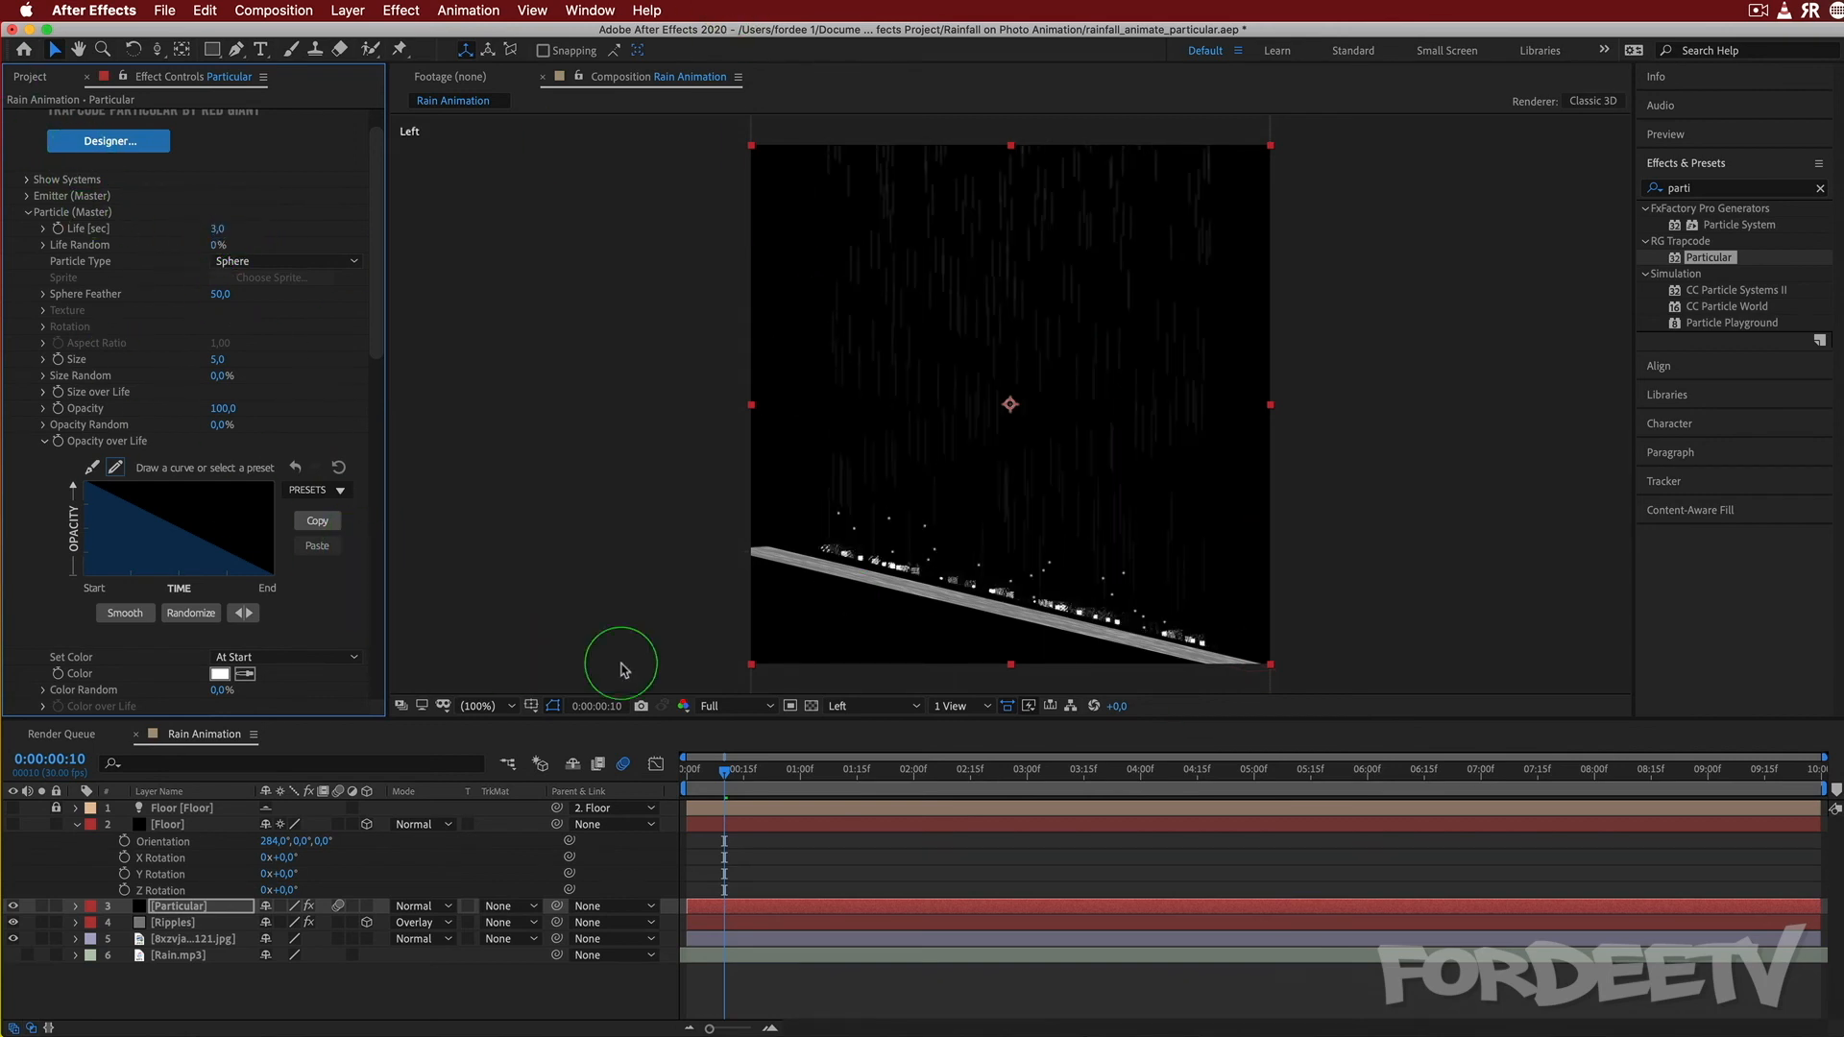
pyautogui.click(28, 212)
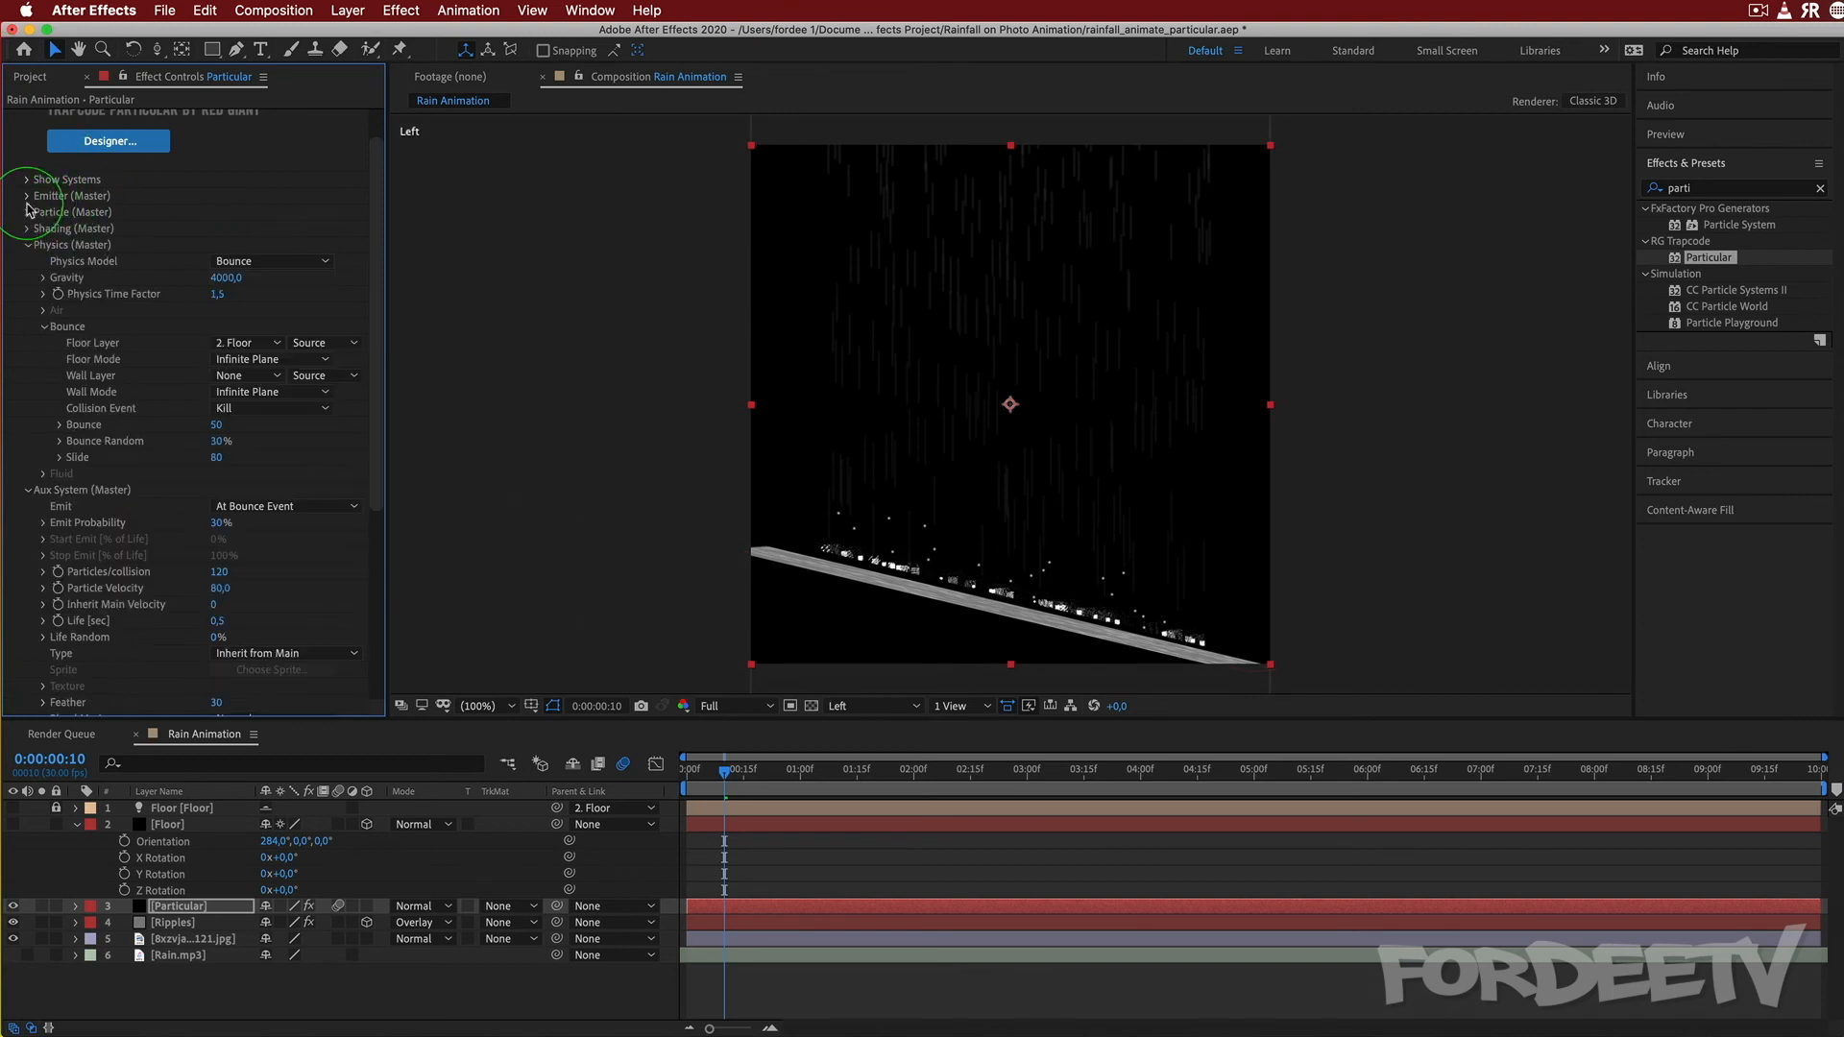
# Set the master Emitter's Particles/sec to 750.
pyautogui.click(26, 195)
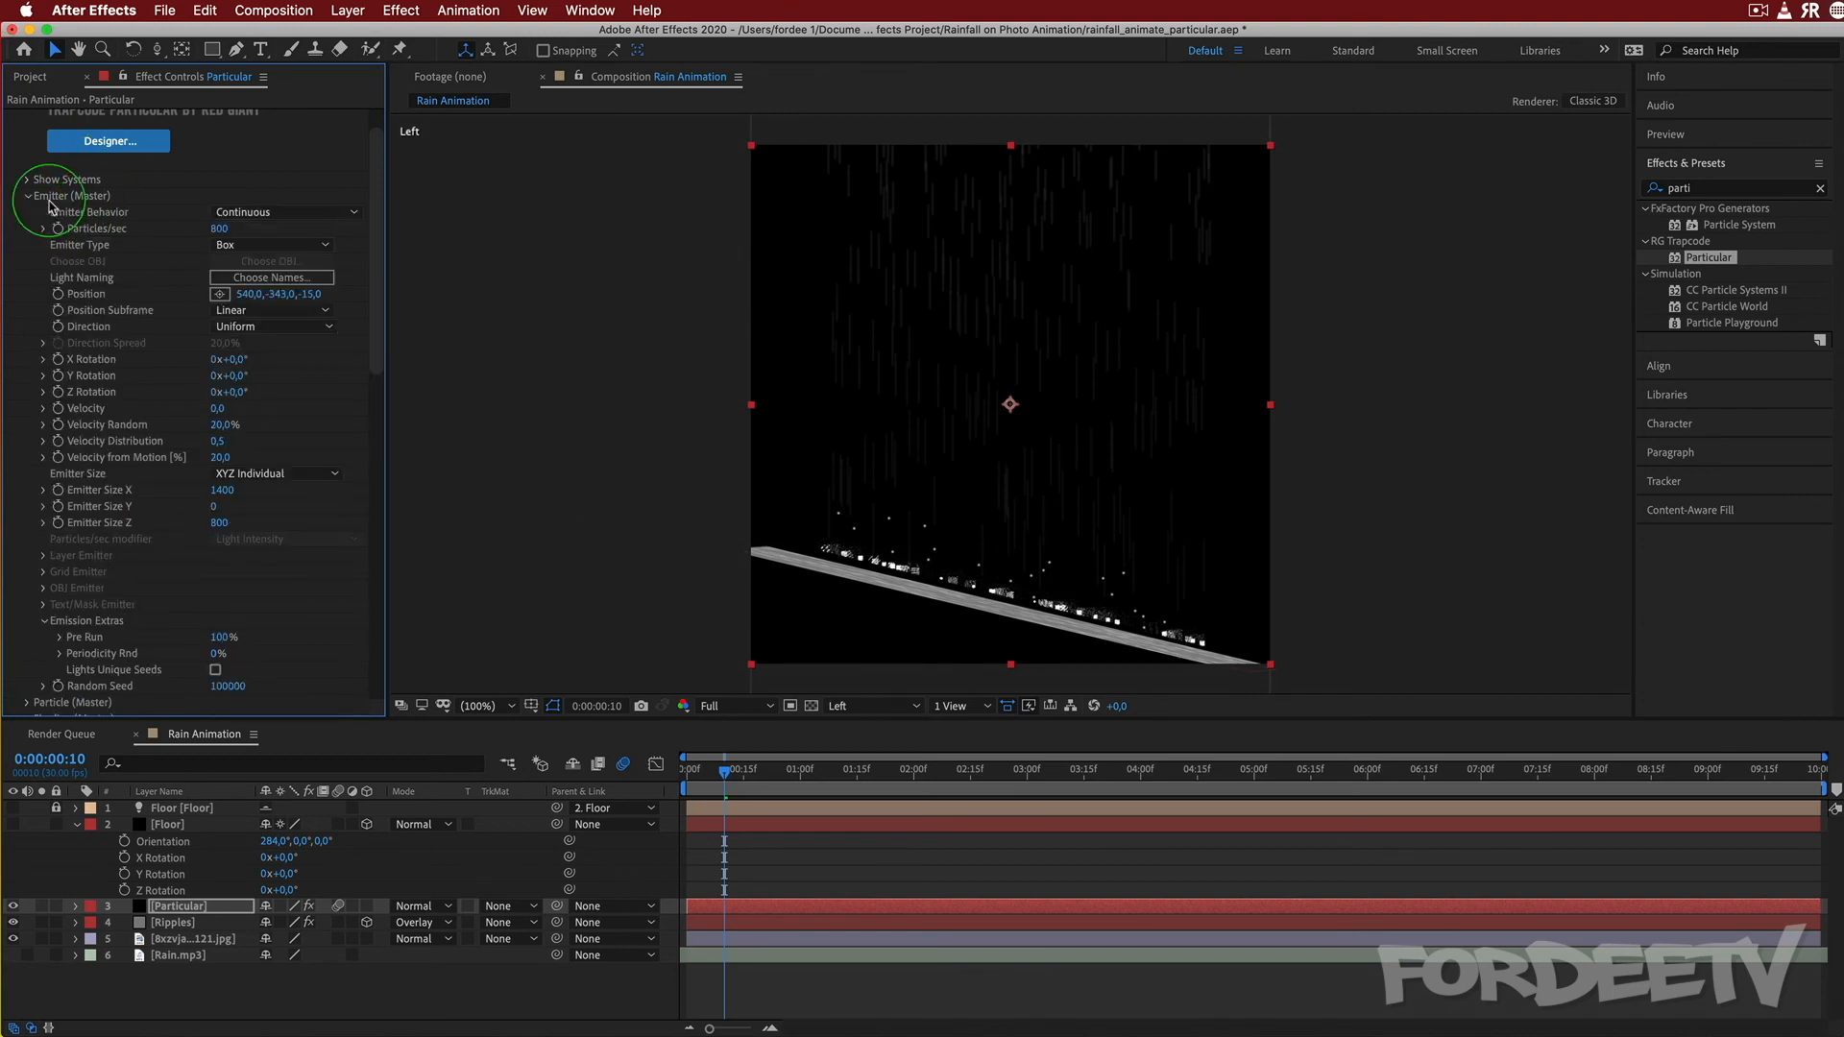
pyautogui.click(219, 230)
pyautogui.write('750')
pyautogui.press('Return')
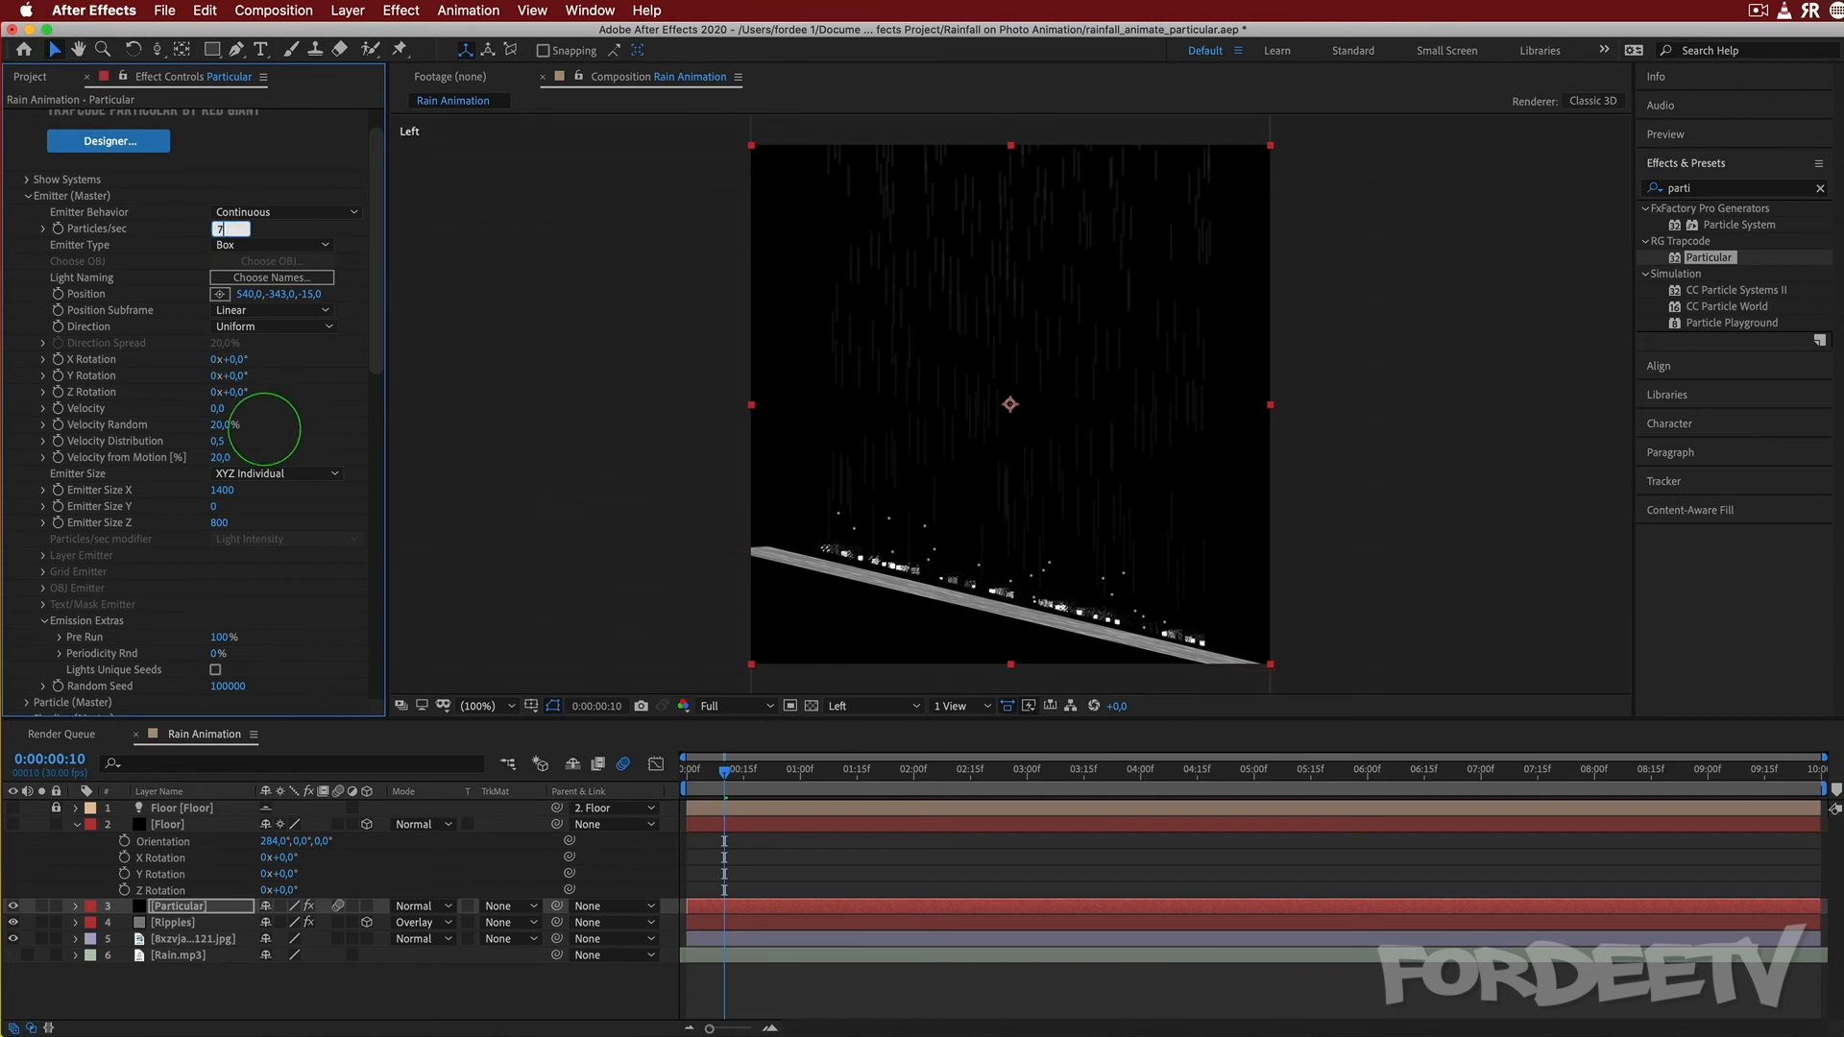
# Return the composition to the Active Camera view and preview about a second of the rain.
pyautogui.click(838, 708)
pyautogui.click(839, 734)
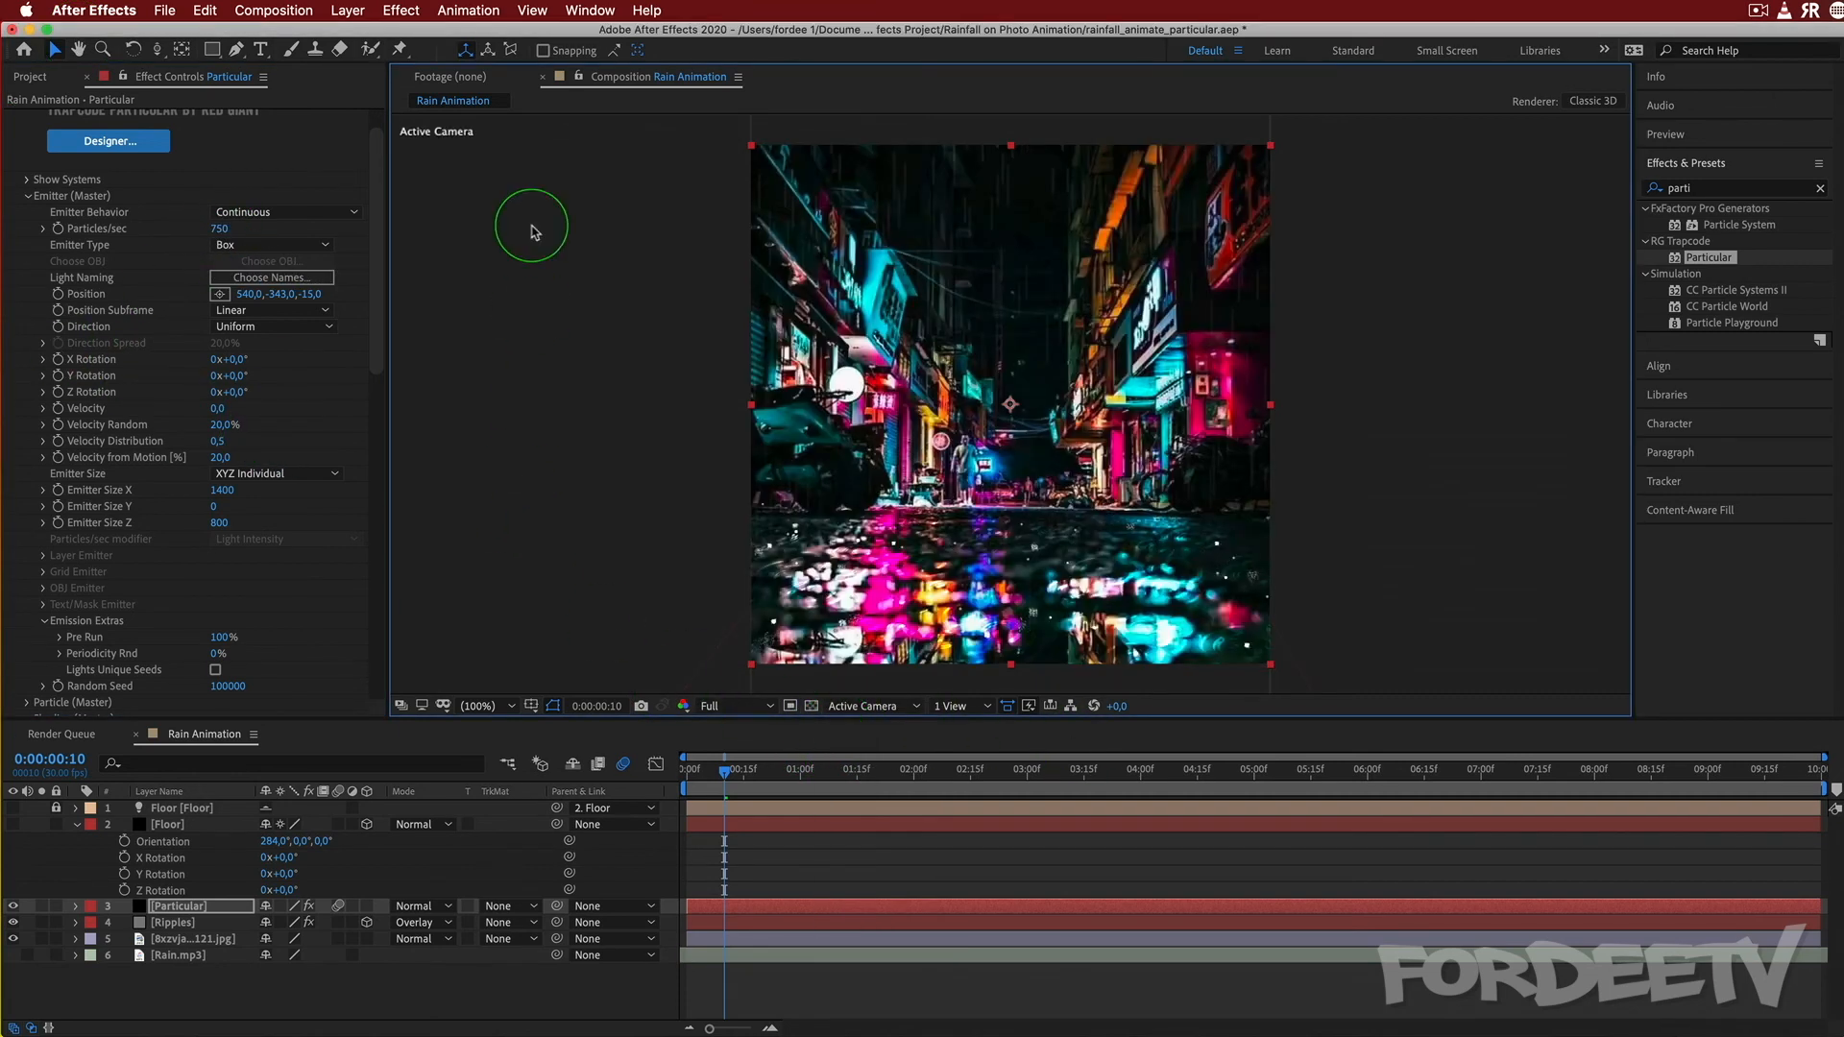
pyautogui.press('space')
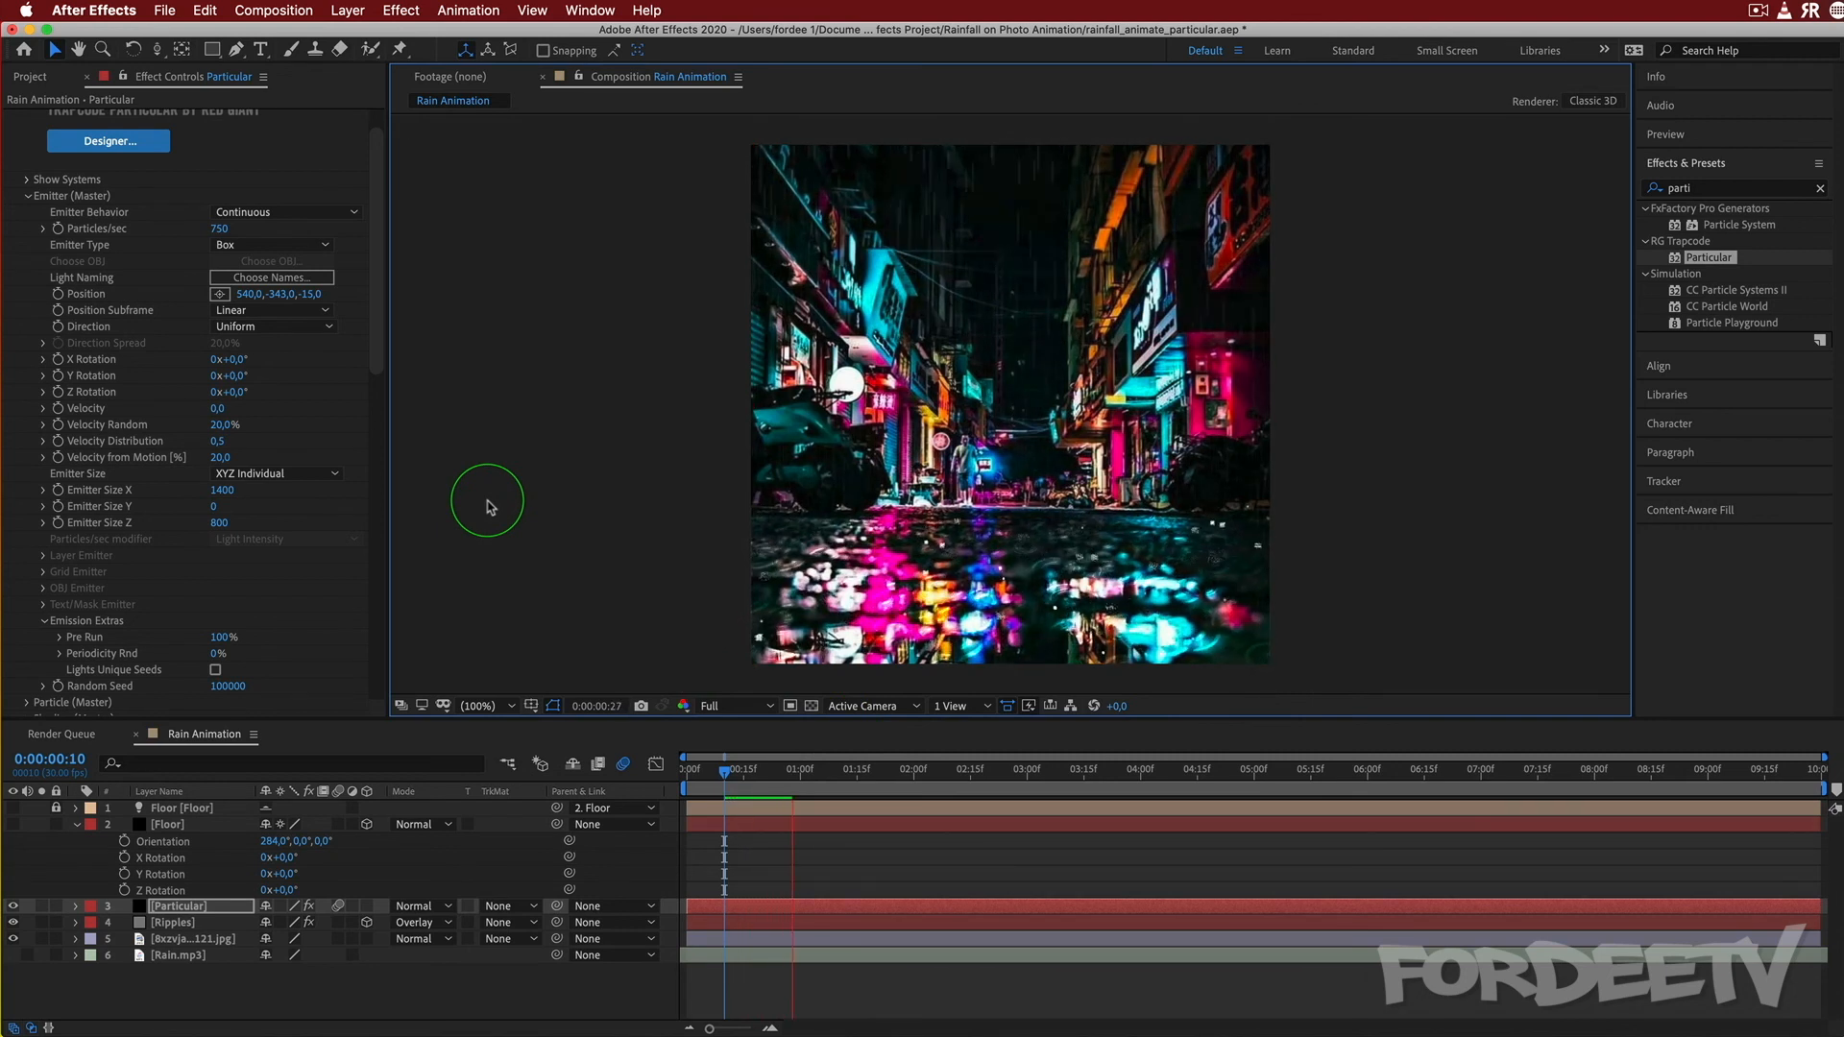
pyautogui.press('space')
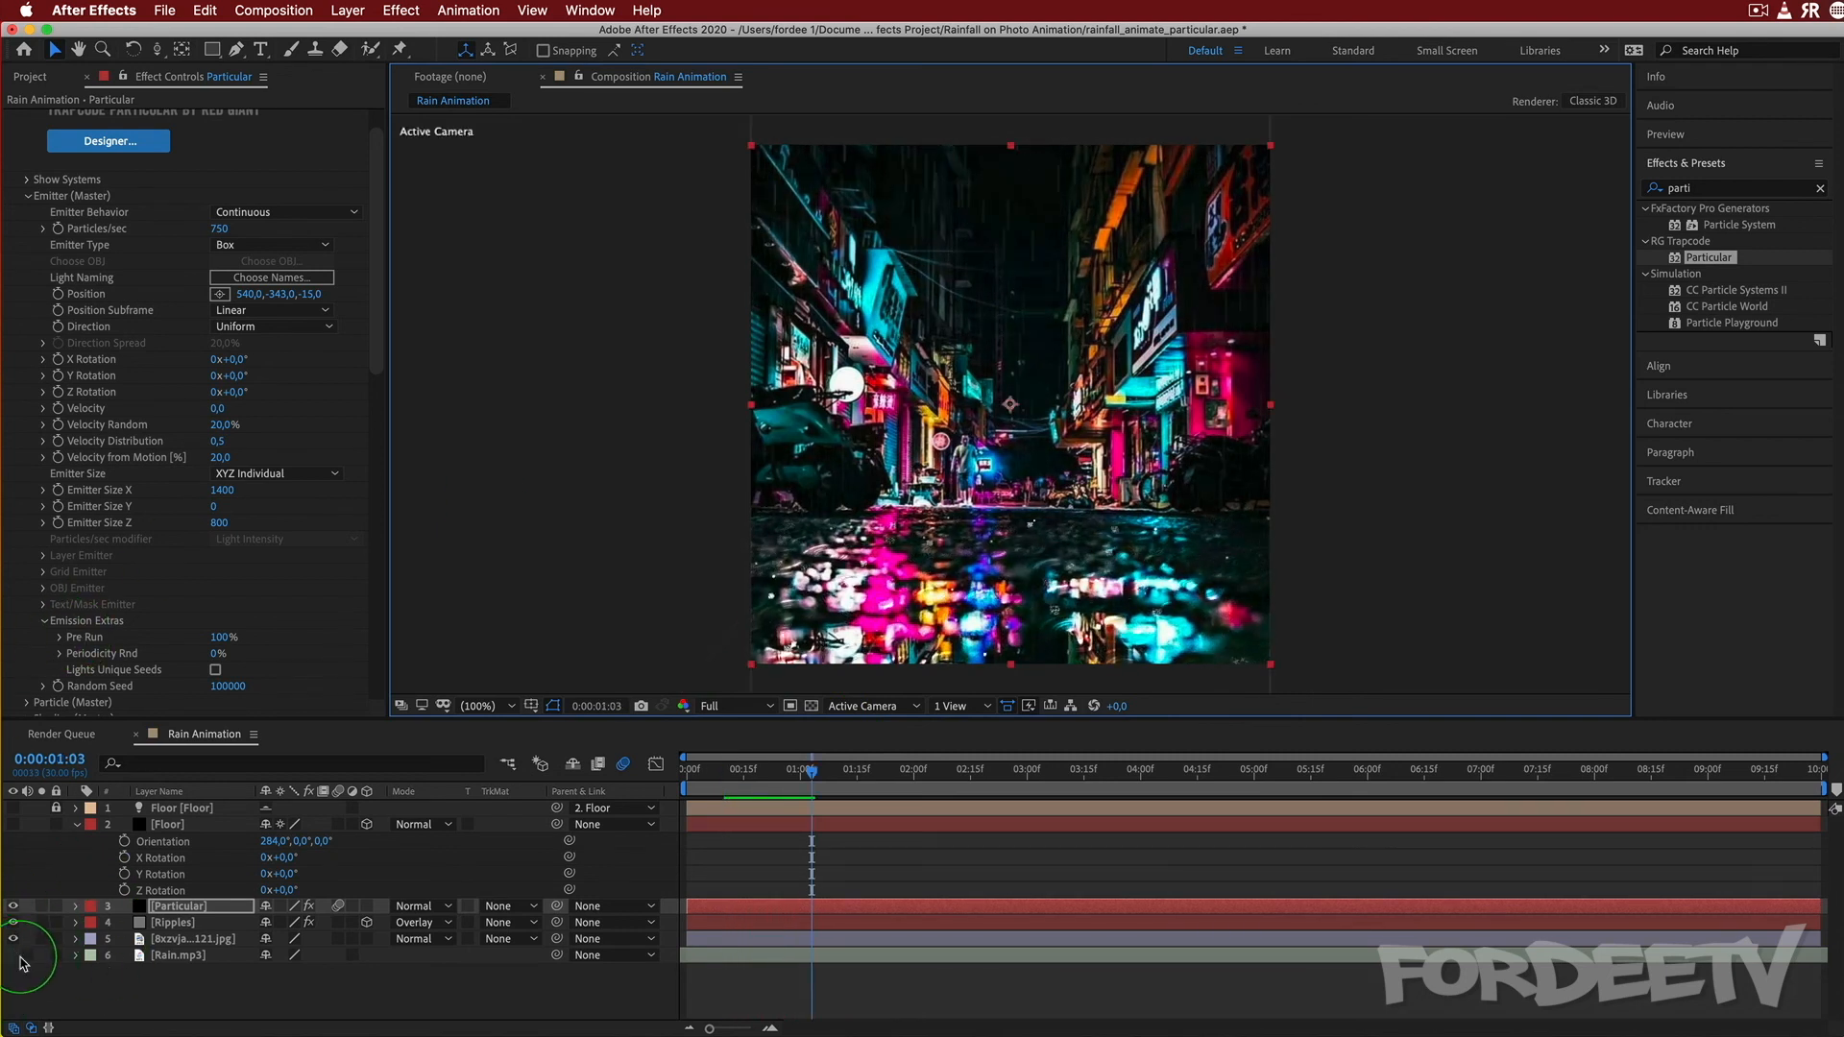
# Enable the audio of the Rain.mp3 layer and preview the animation from the start of the composition.
pyautogui.click(21, 960)
pyautogui.moveTo(737, 768); pyautogui.dragTo(192, 713)
pyautogui.click(27, 955)
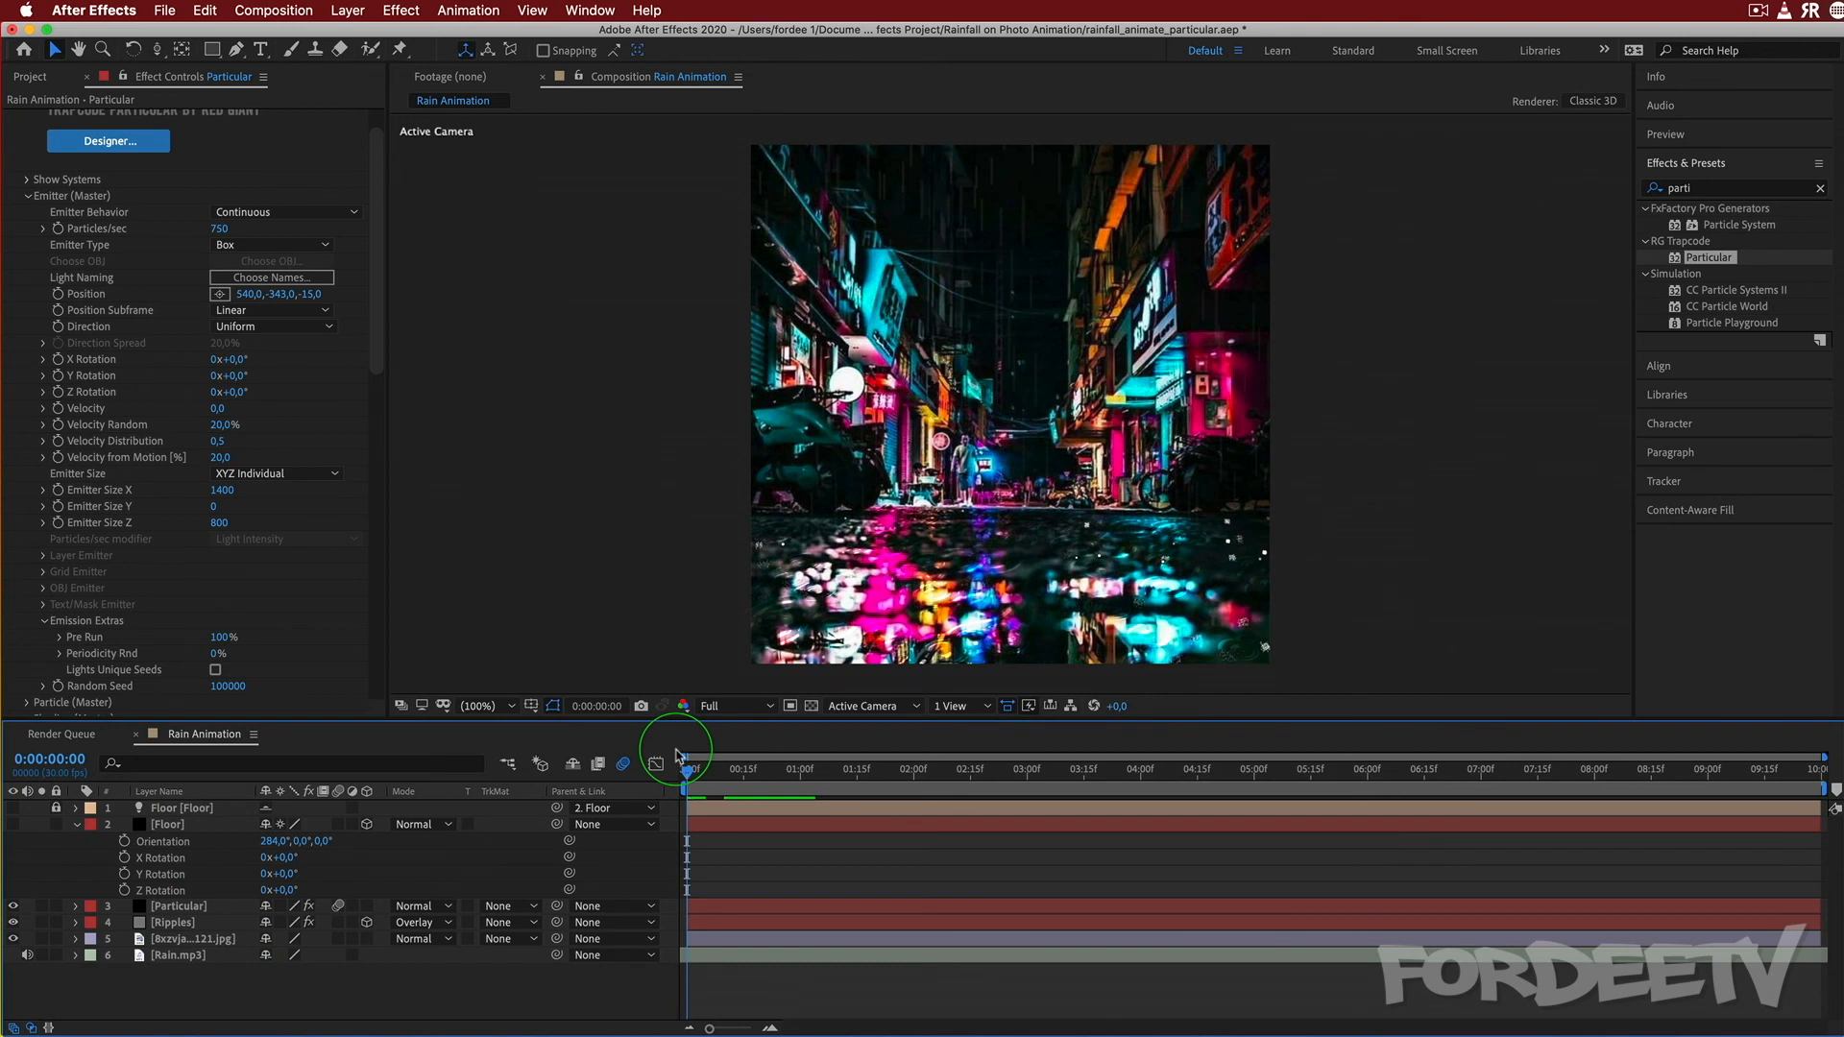
pyautogui.press('space')
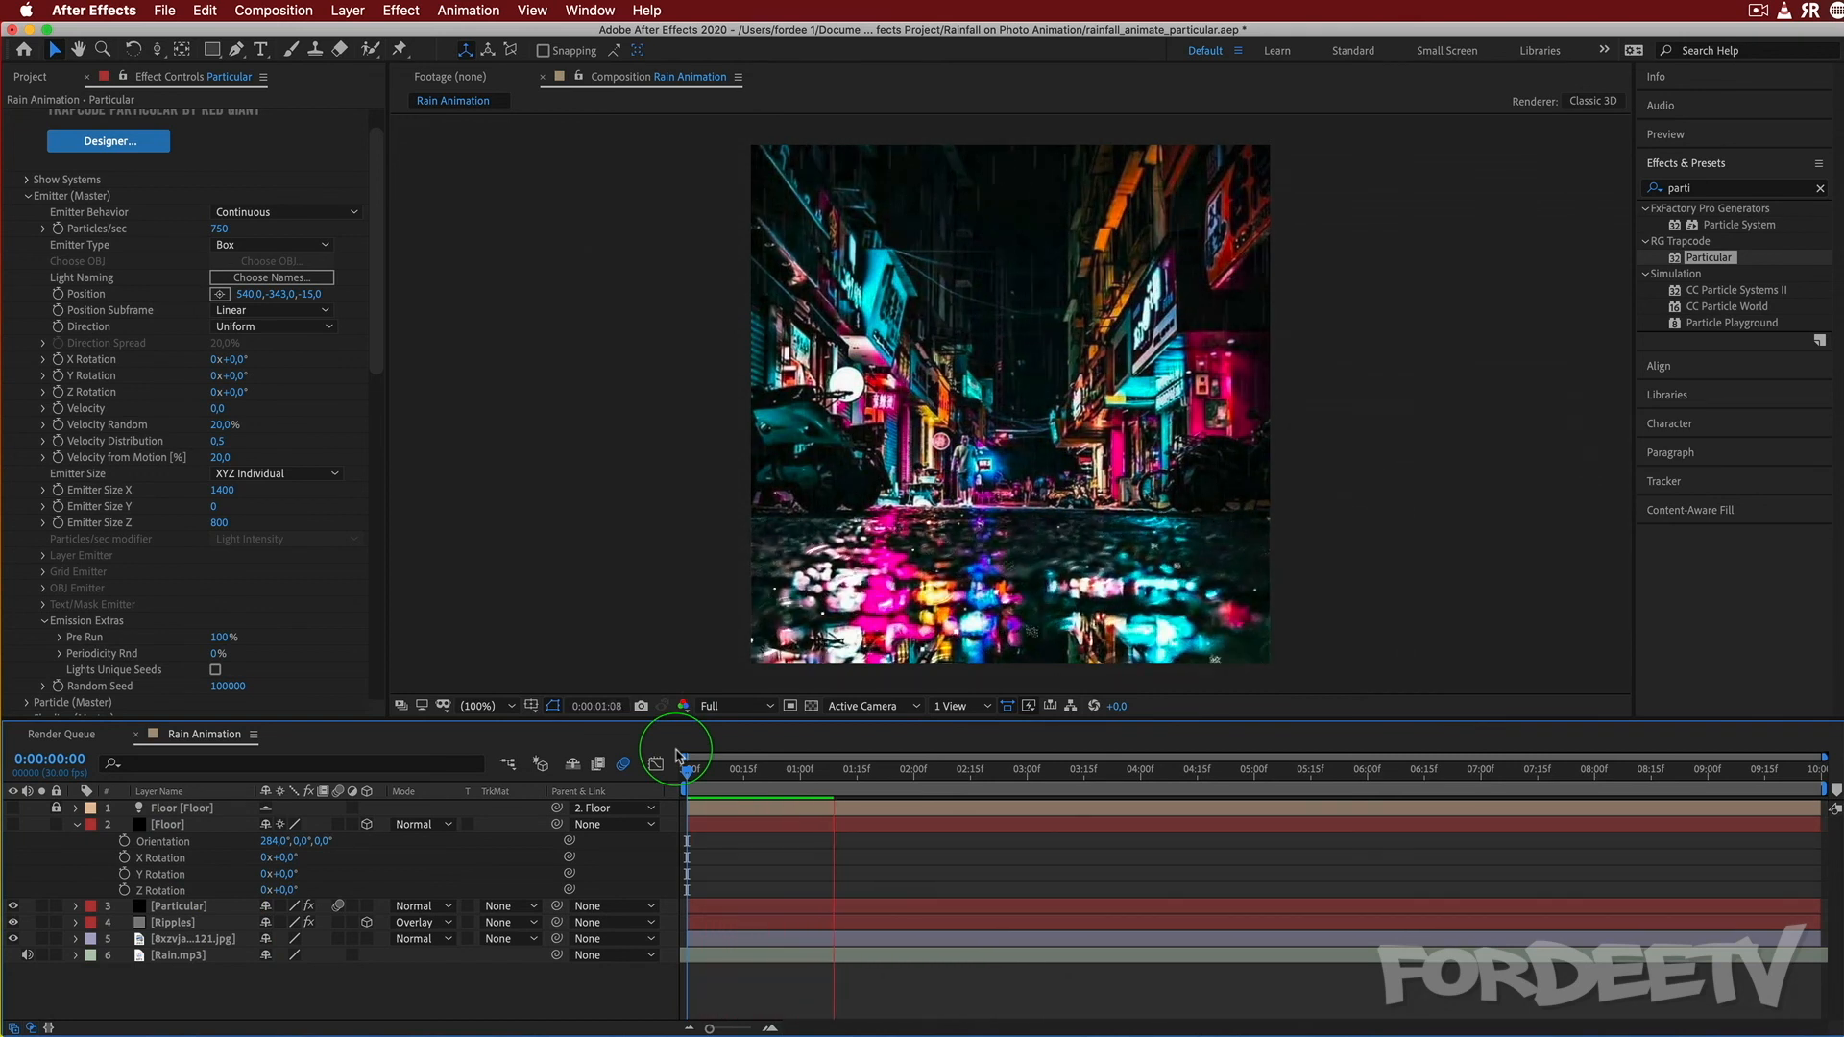
# Stop the preview and collapse the master Emitter and Physics settings of the Particular effect.
pyautogui.press('space')
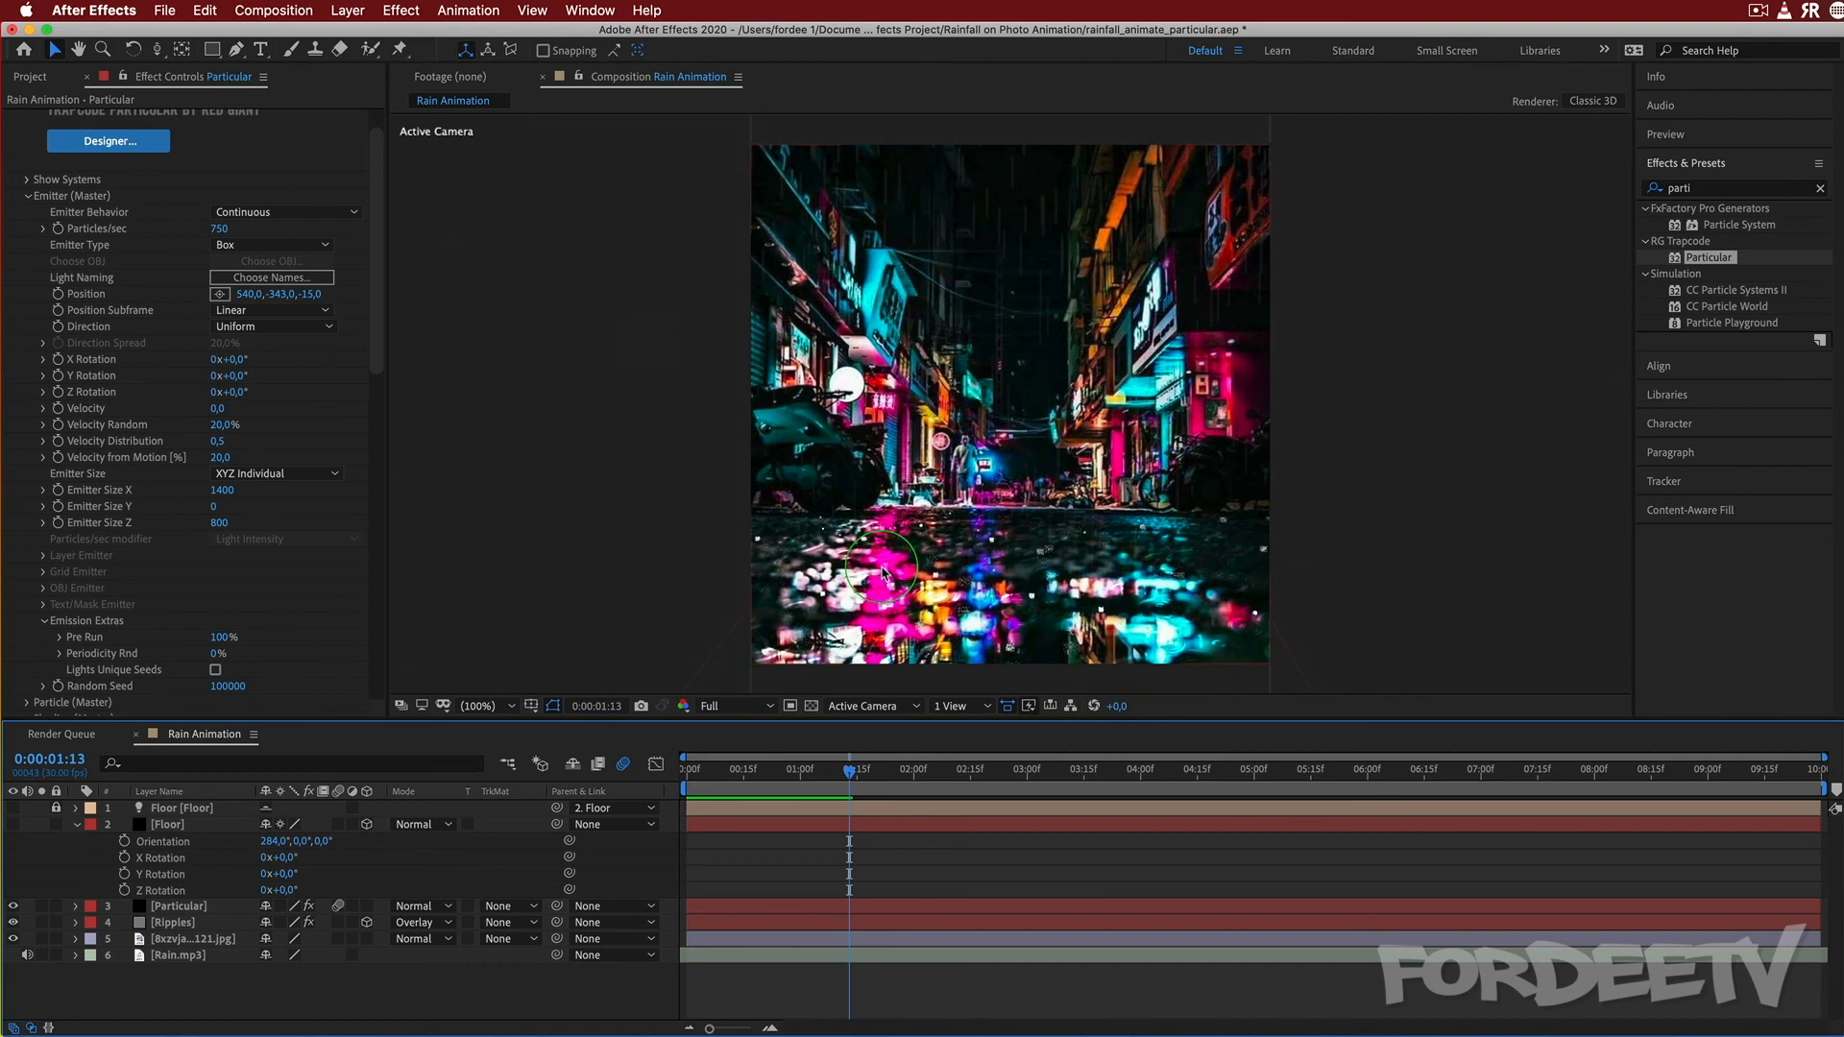
pyautogui.click(27, 196)
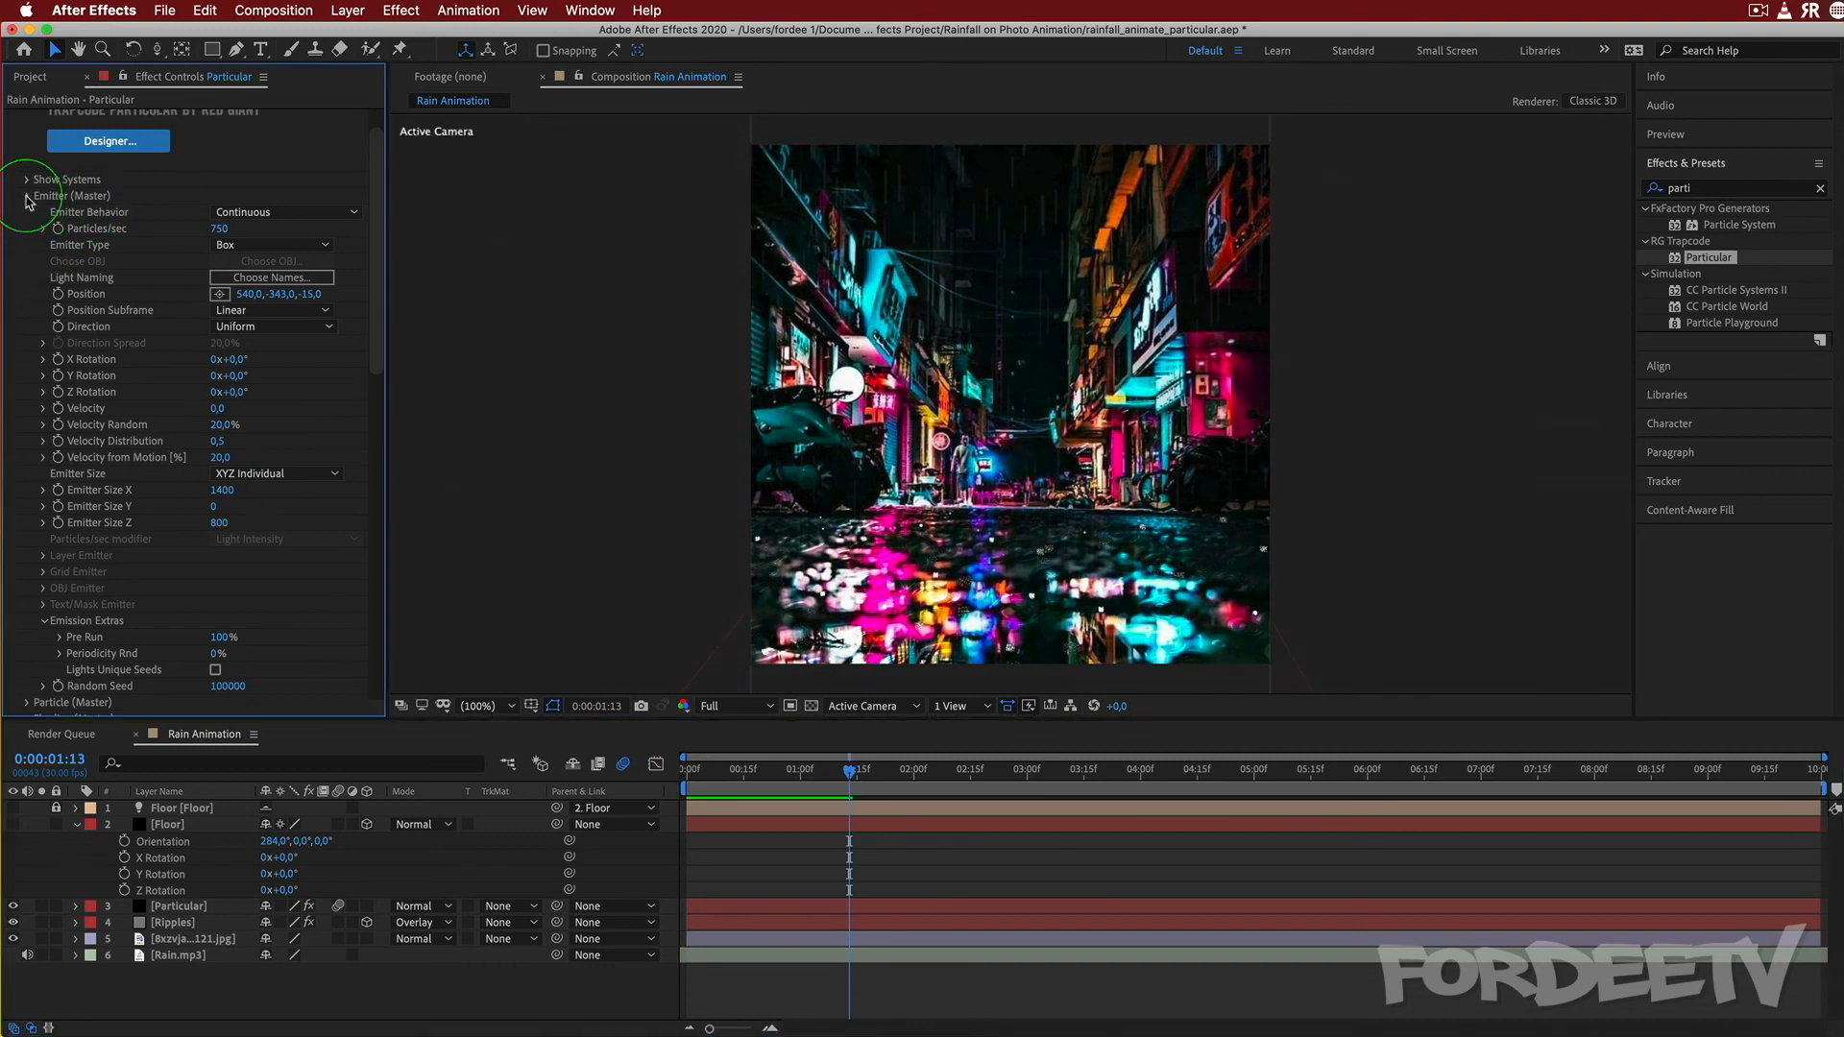
pyautogui.click(29, 244)
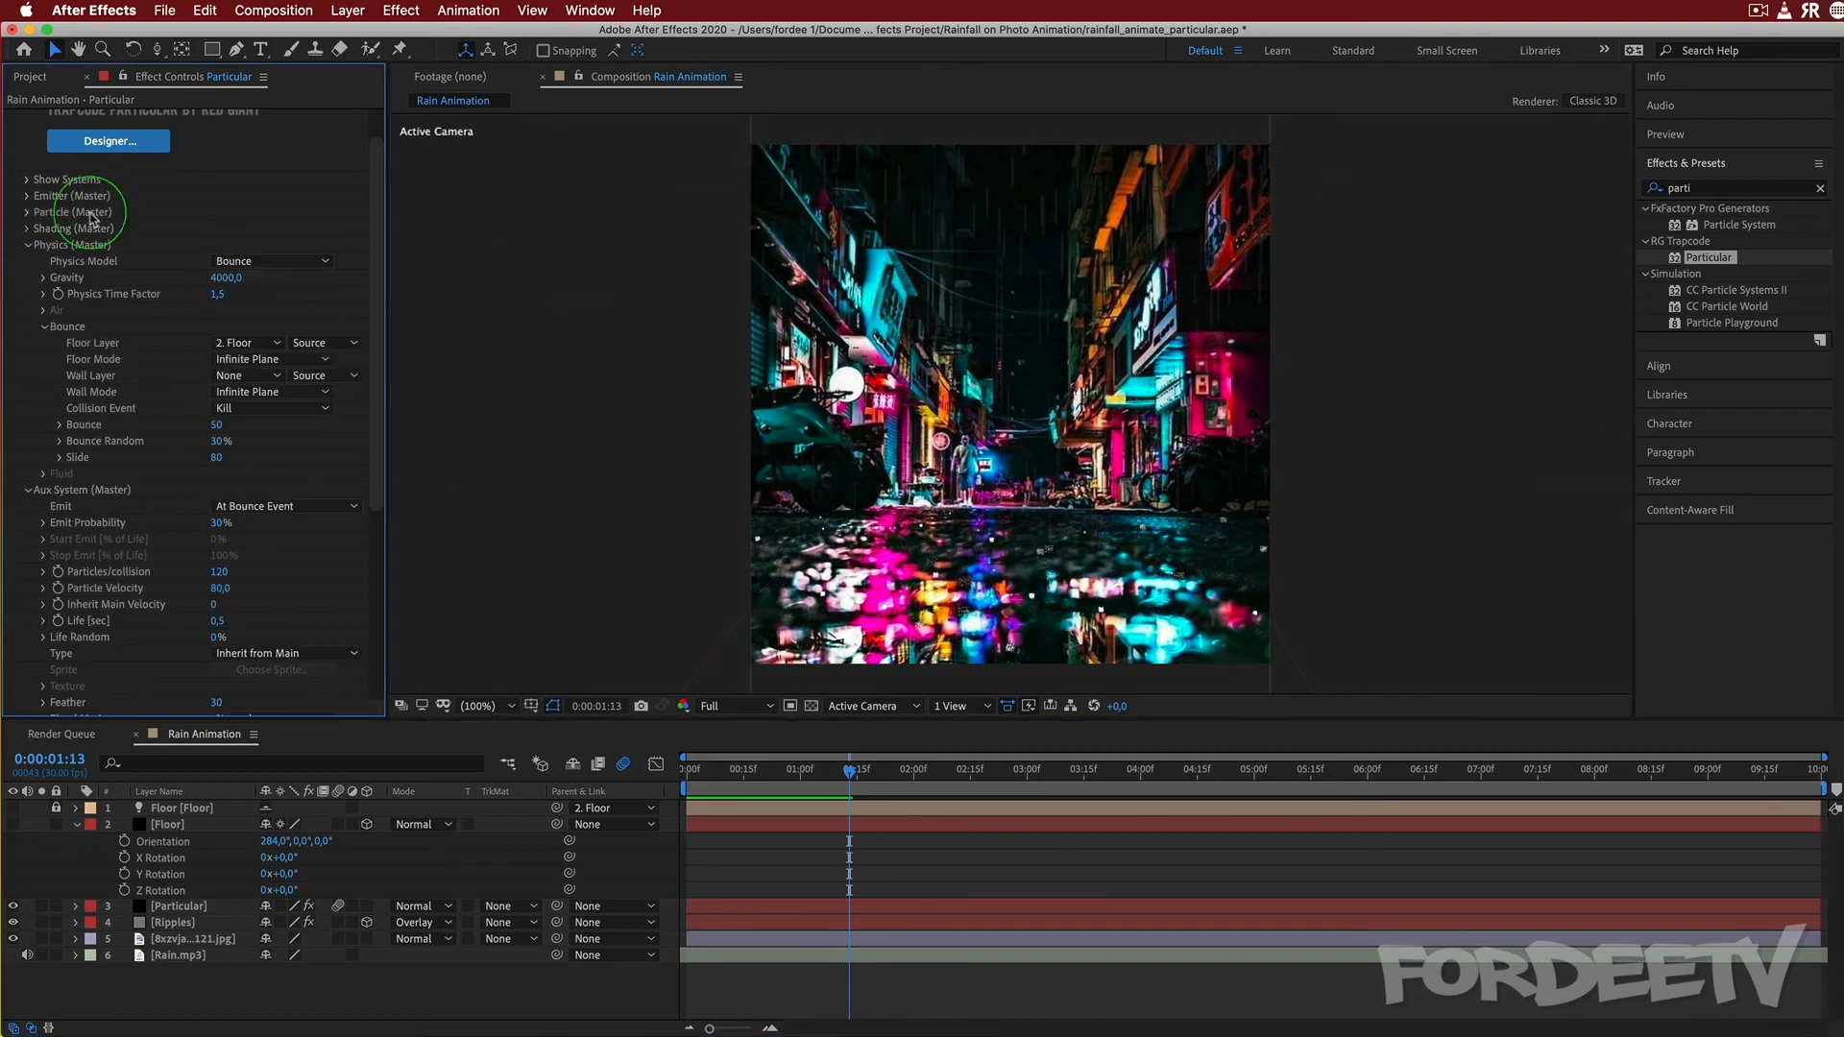
pyautogui.click(27, 245)
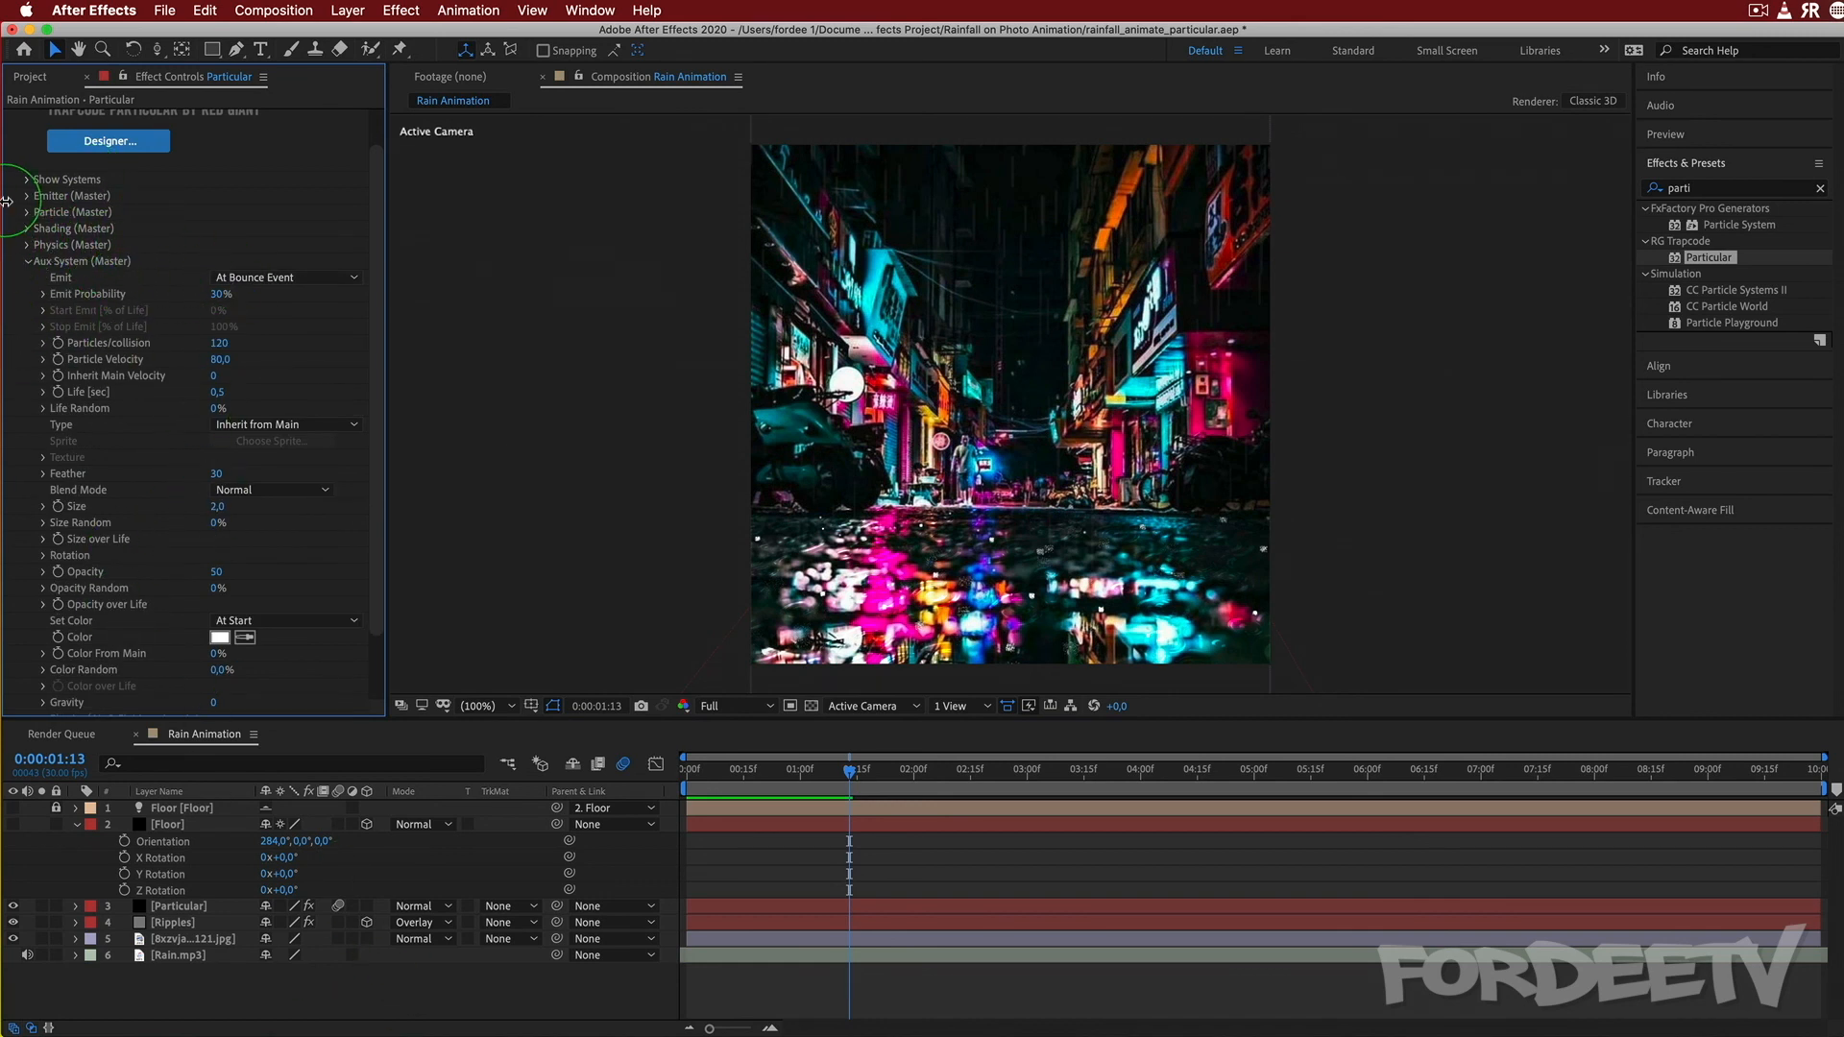
# Sample the Aux System splash color from the wet street in the photo and lighten it to 335961.
pyautogui.scroll(-2, 207, 387)
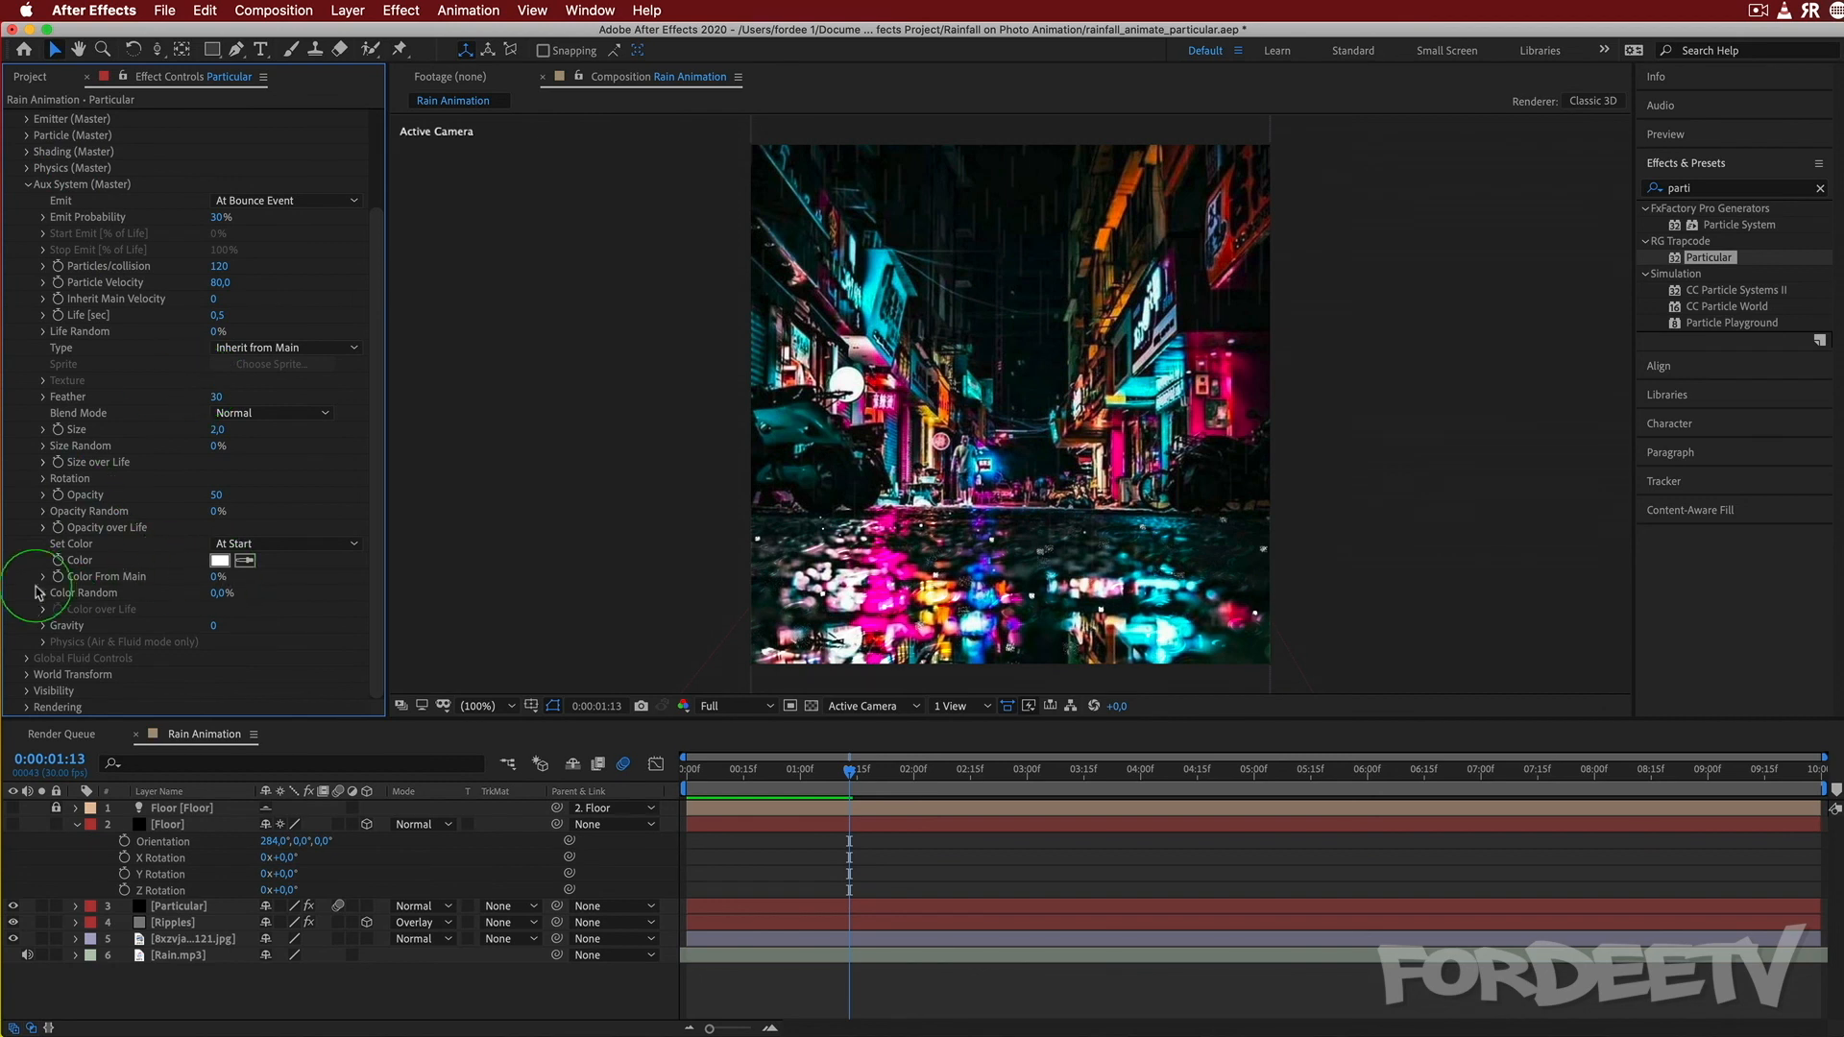
pyautogui.click(245, 560)
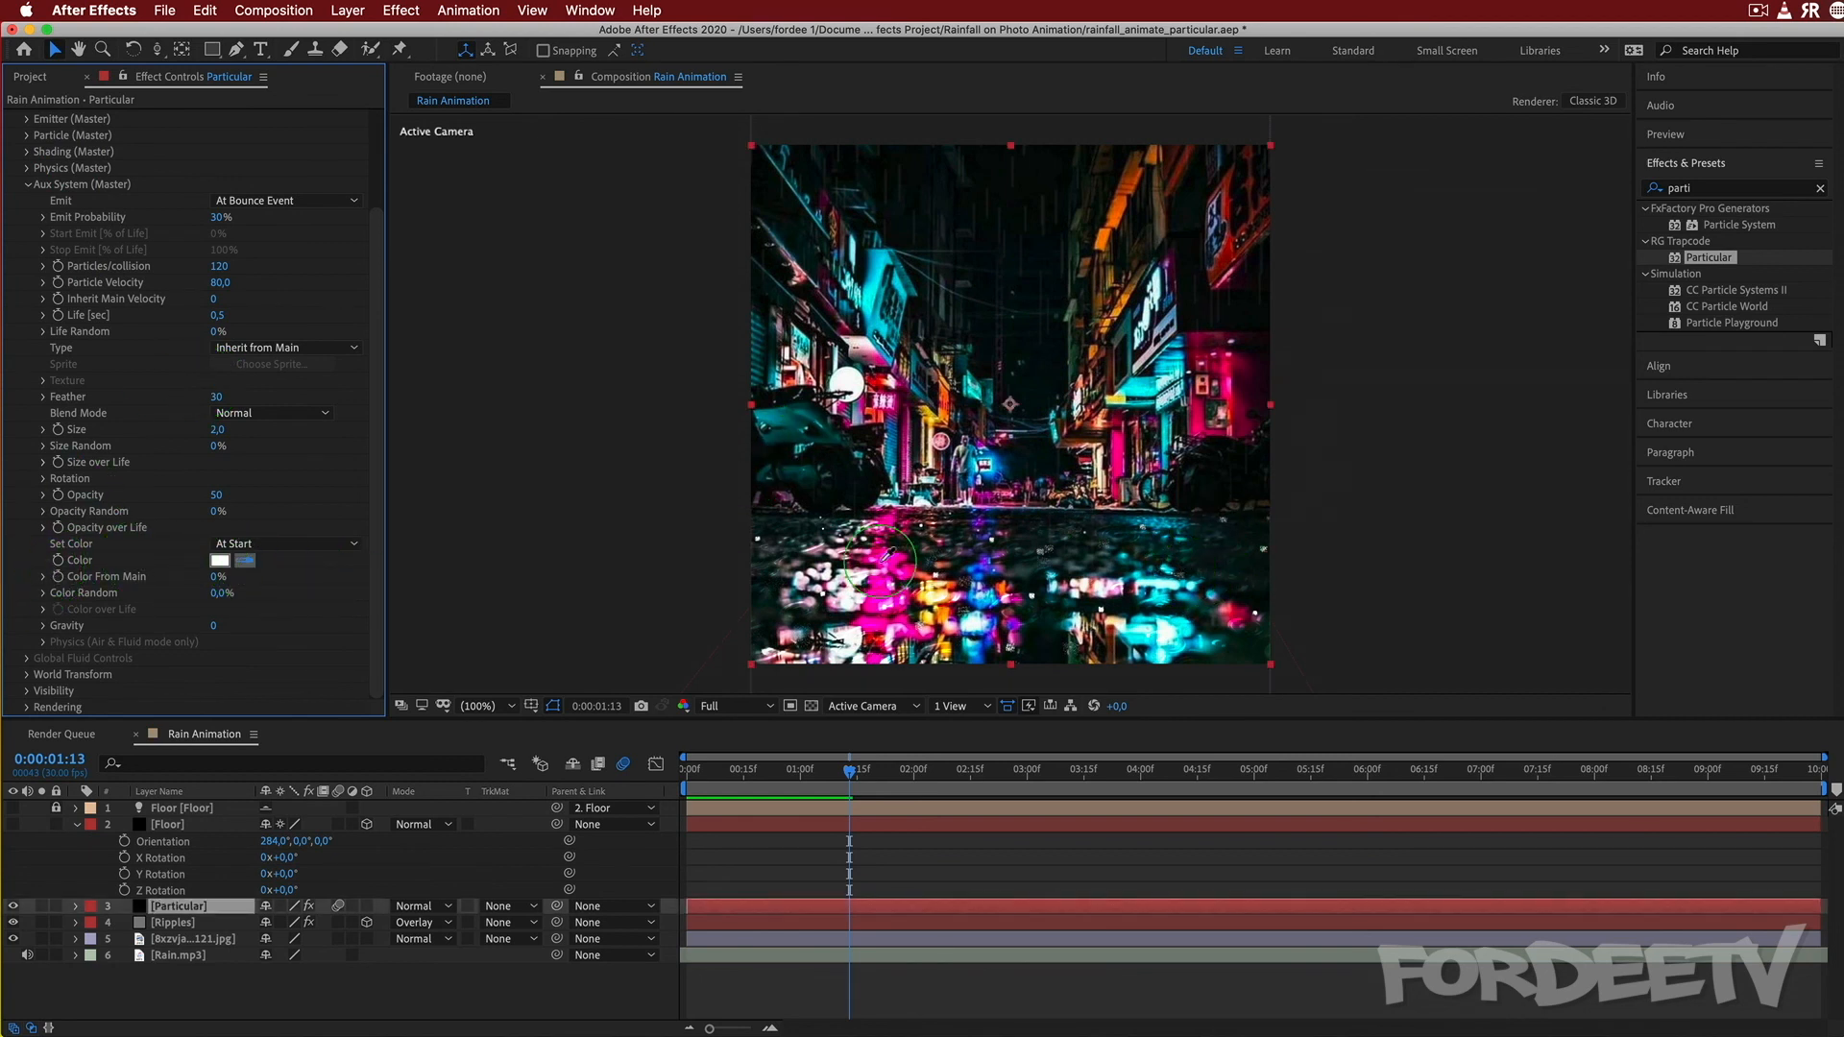
pyautogui.click(1121, 536)
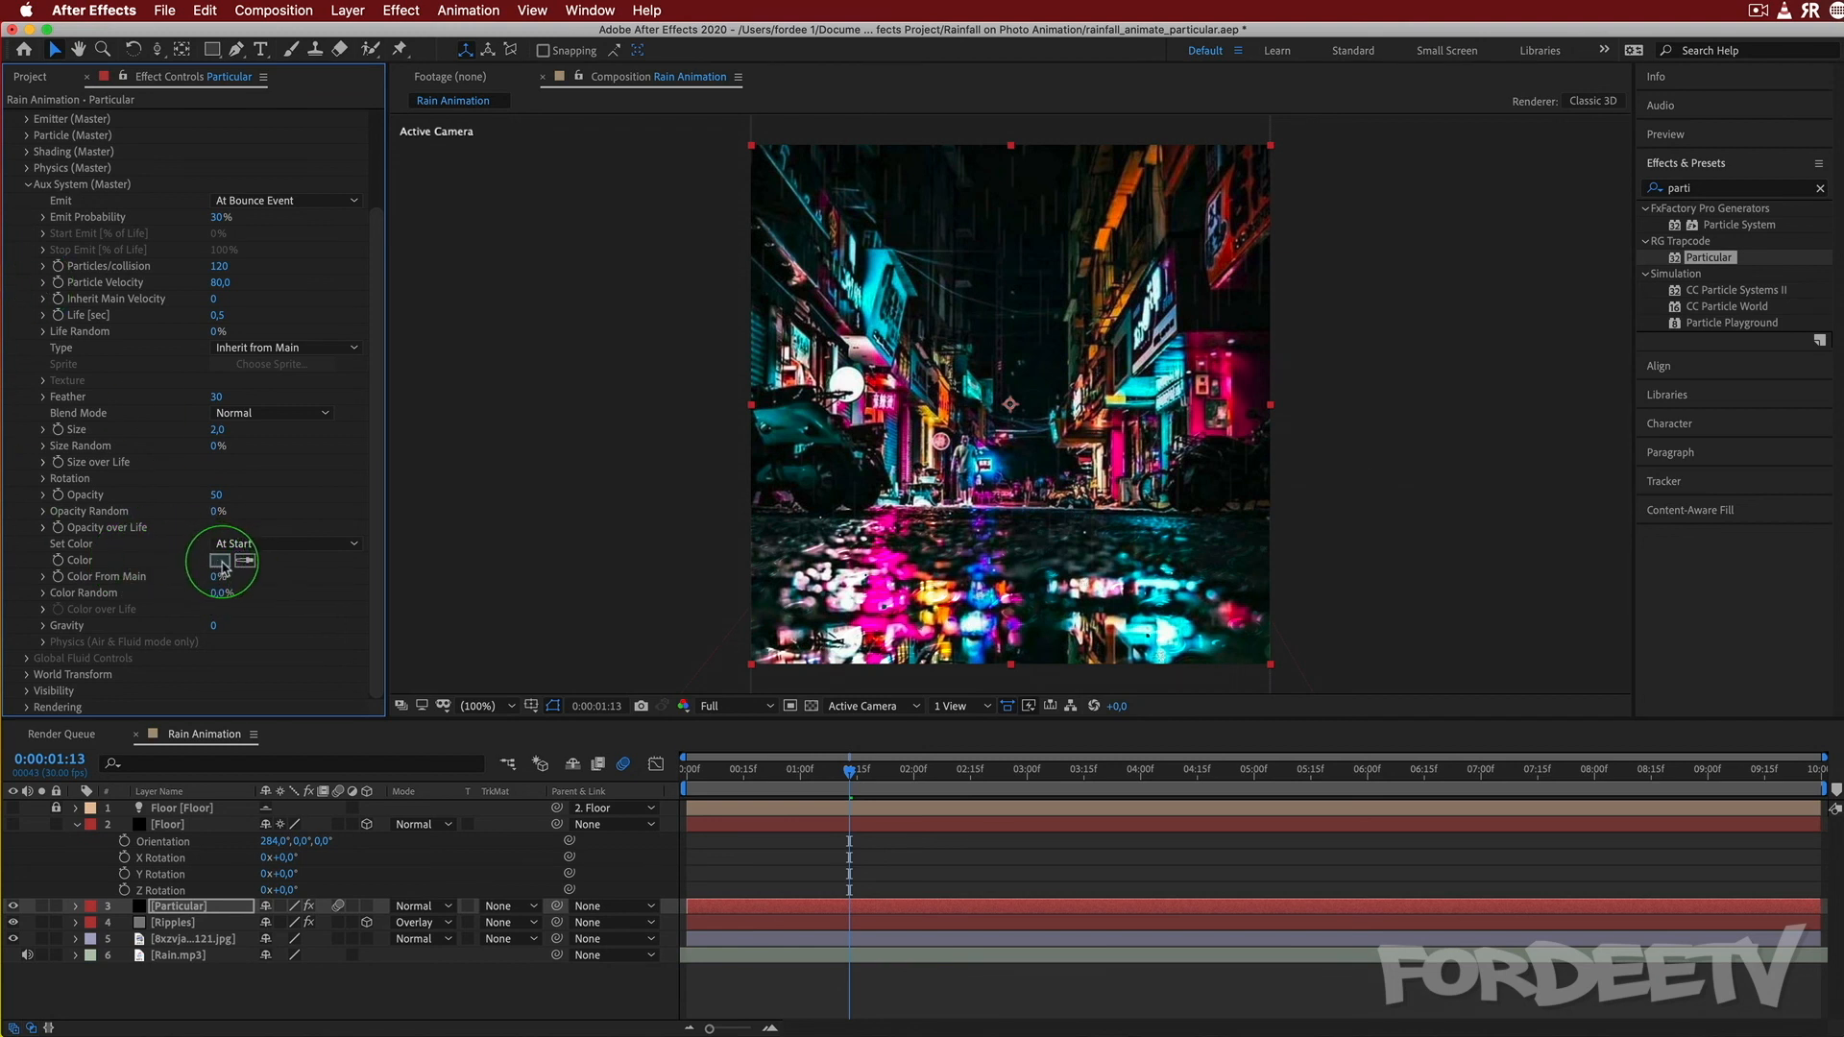
pyautogui.click(219, 562)
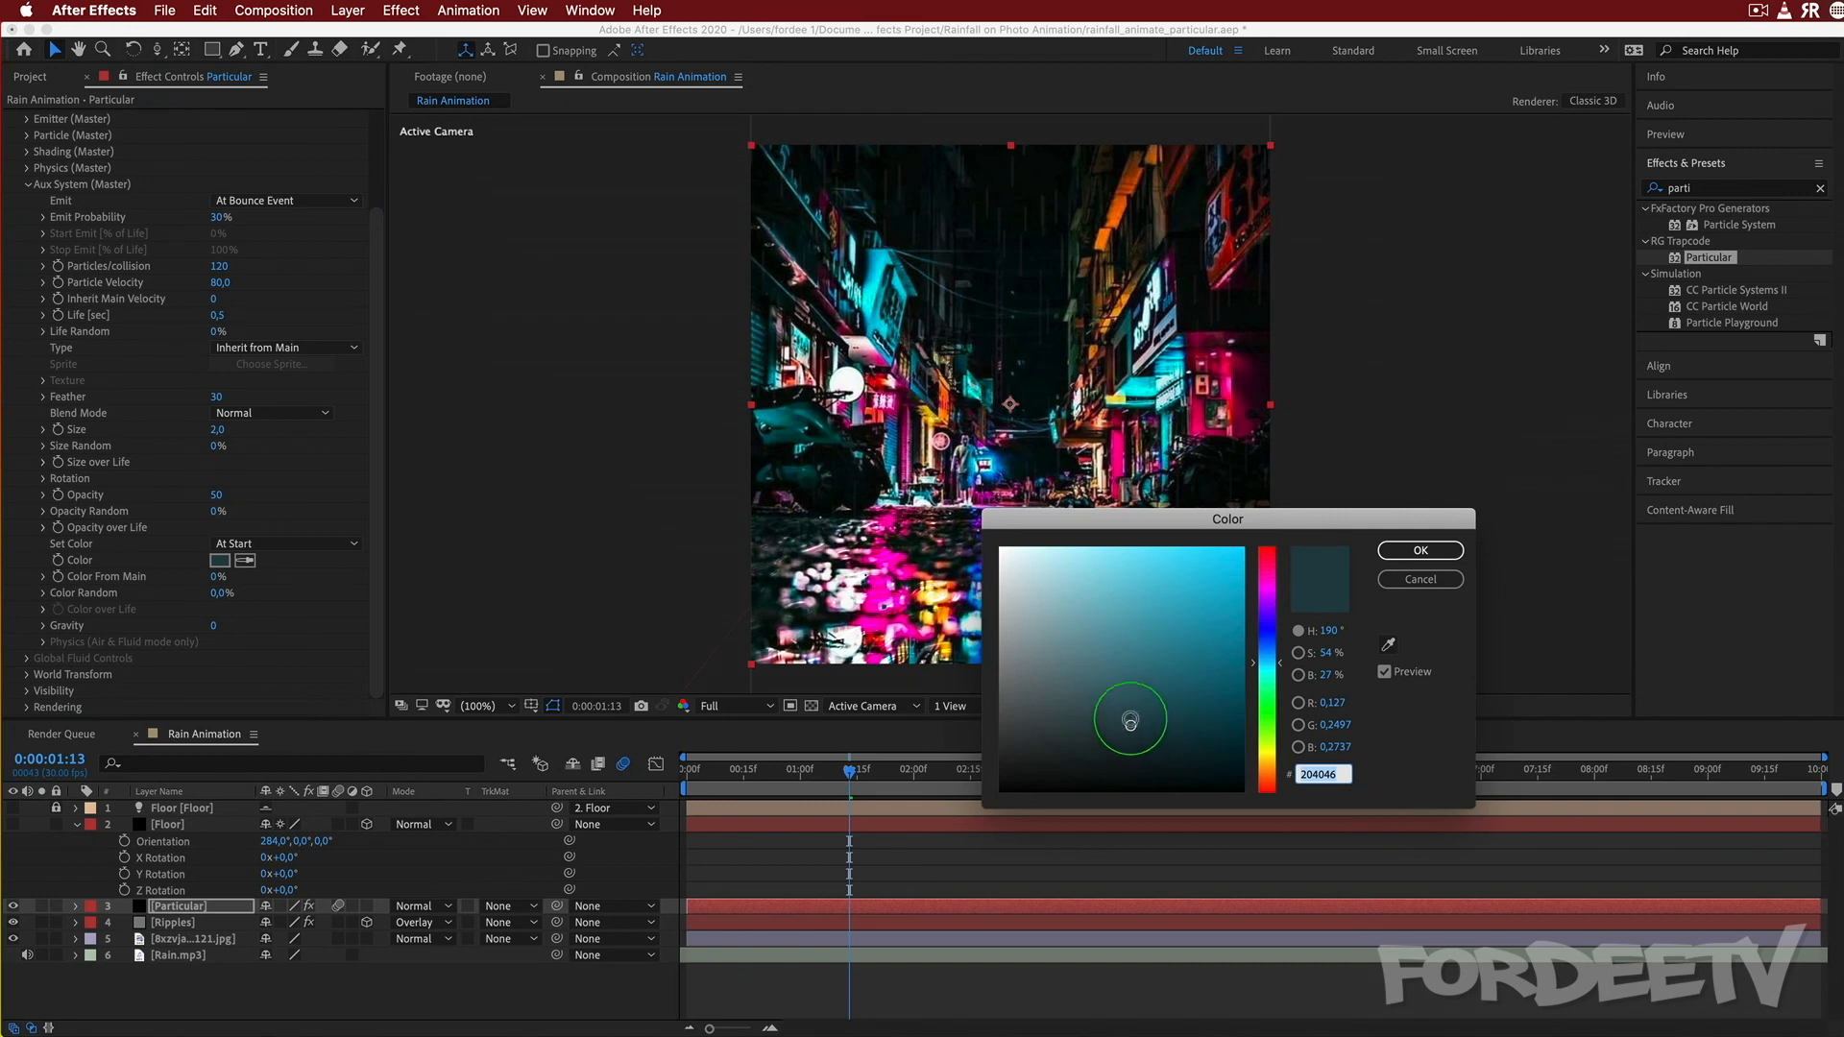
pyautogui.moveTo(1132, 726); pyautogui.dragTo(1114, 700)
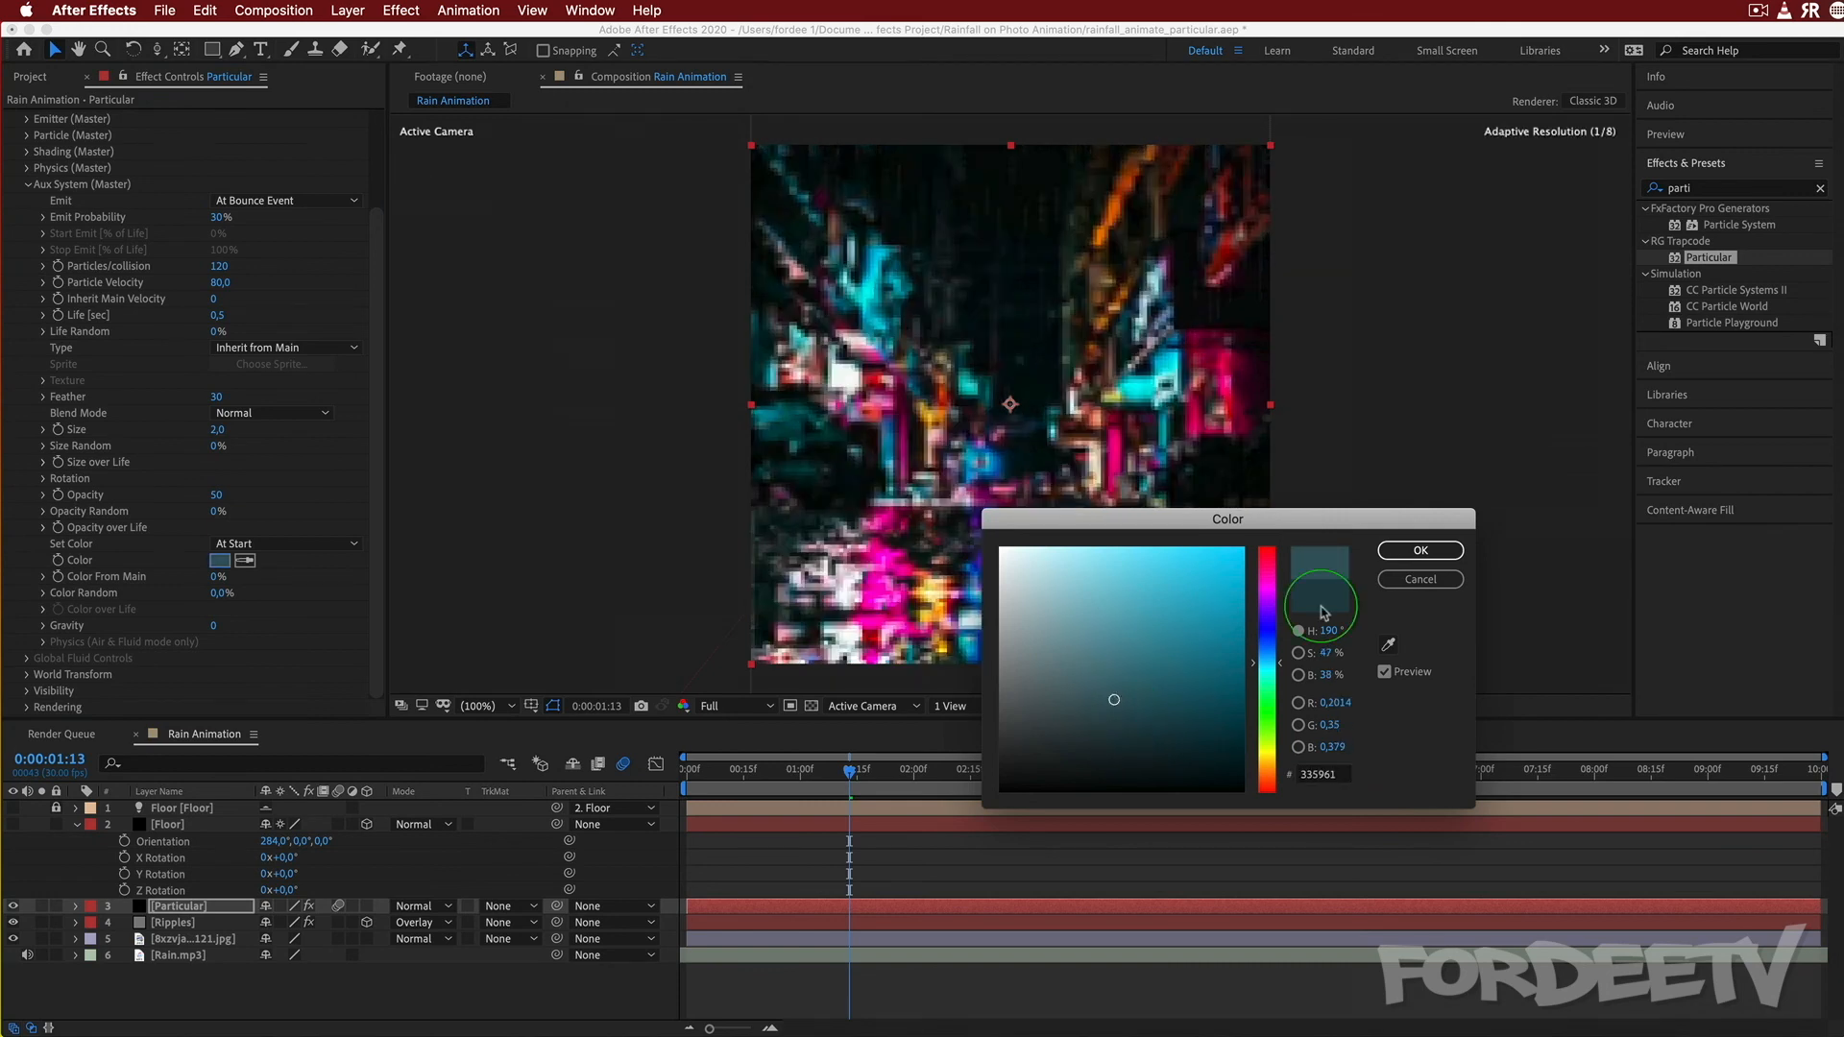
pyautogui.click(1395, 555)
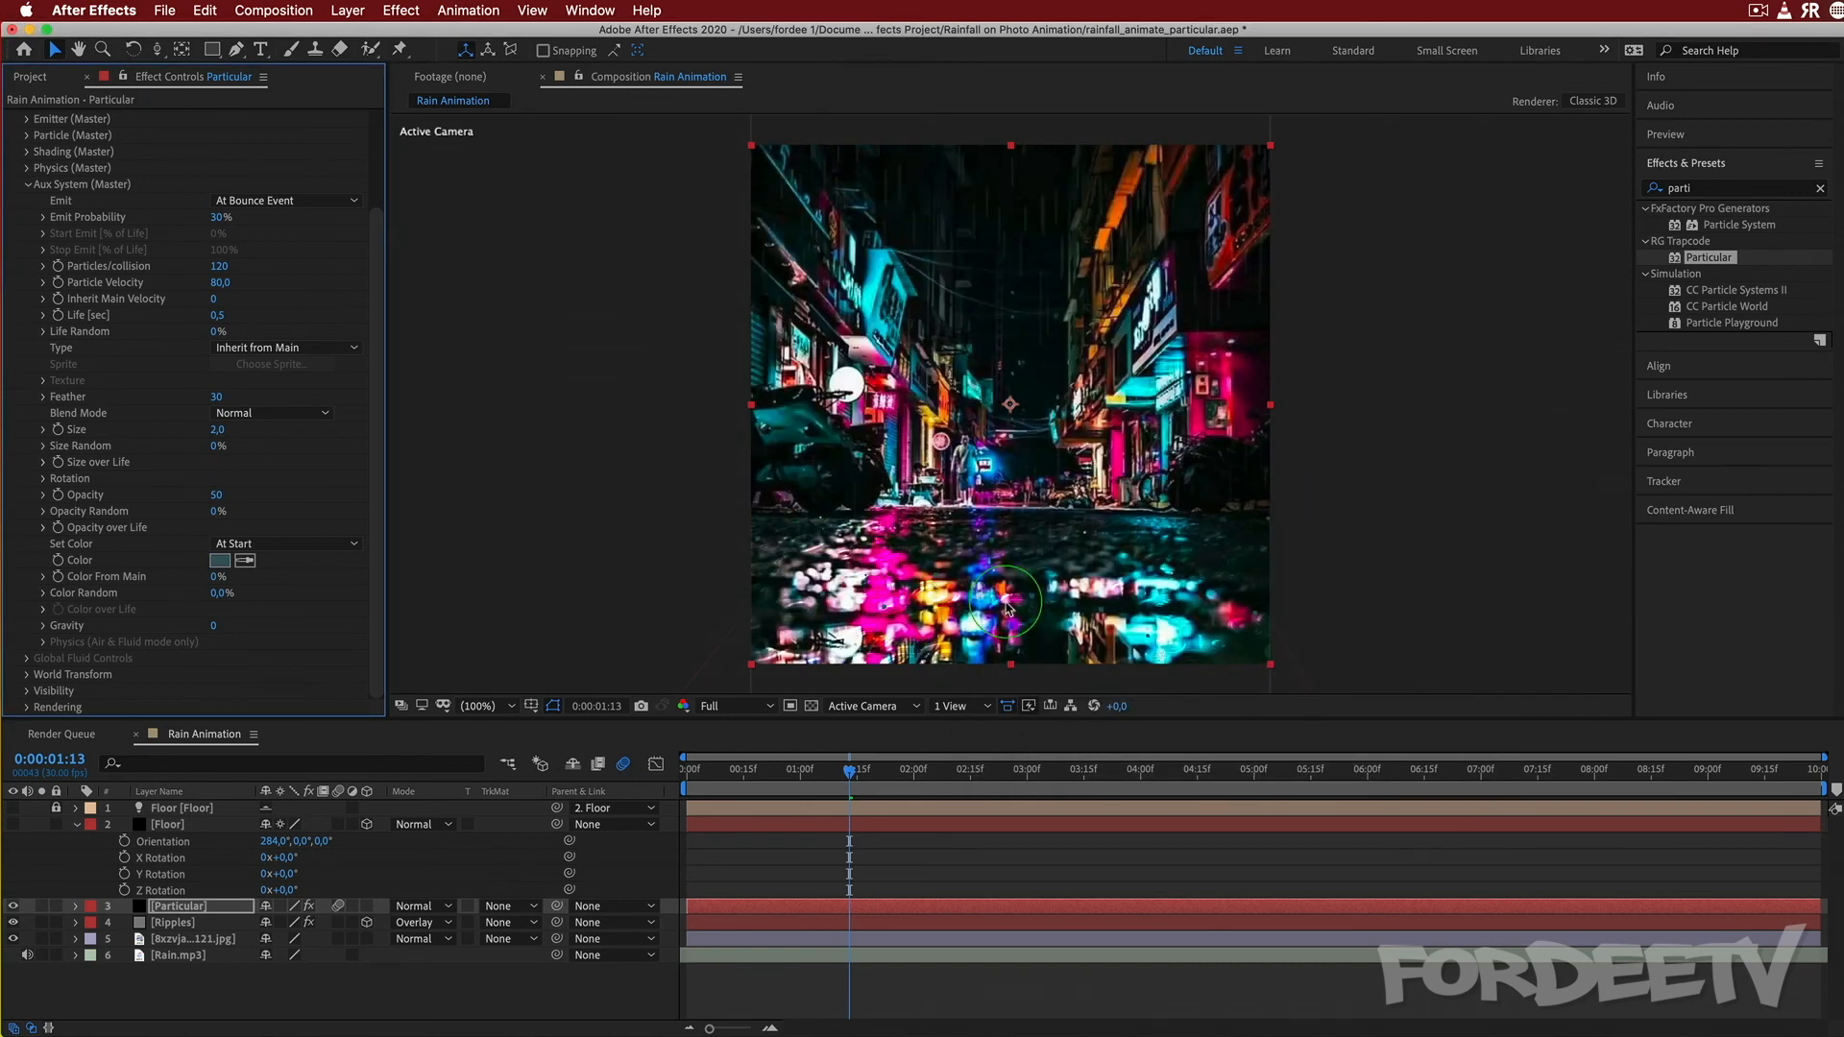
# Preview the recolored splashes from the start of the composition for just under a second.
pyautogui.moveTo(725, 768); pyautogui.dragTo(470, 749)
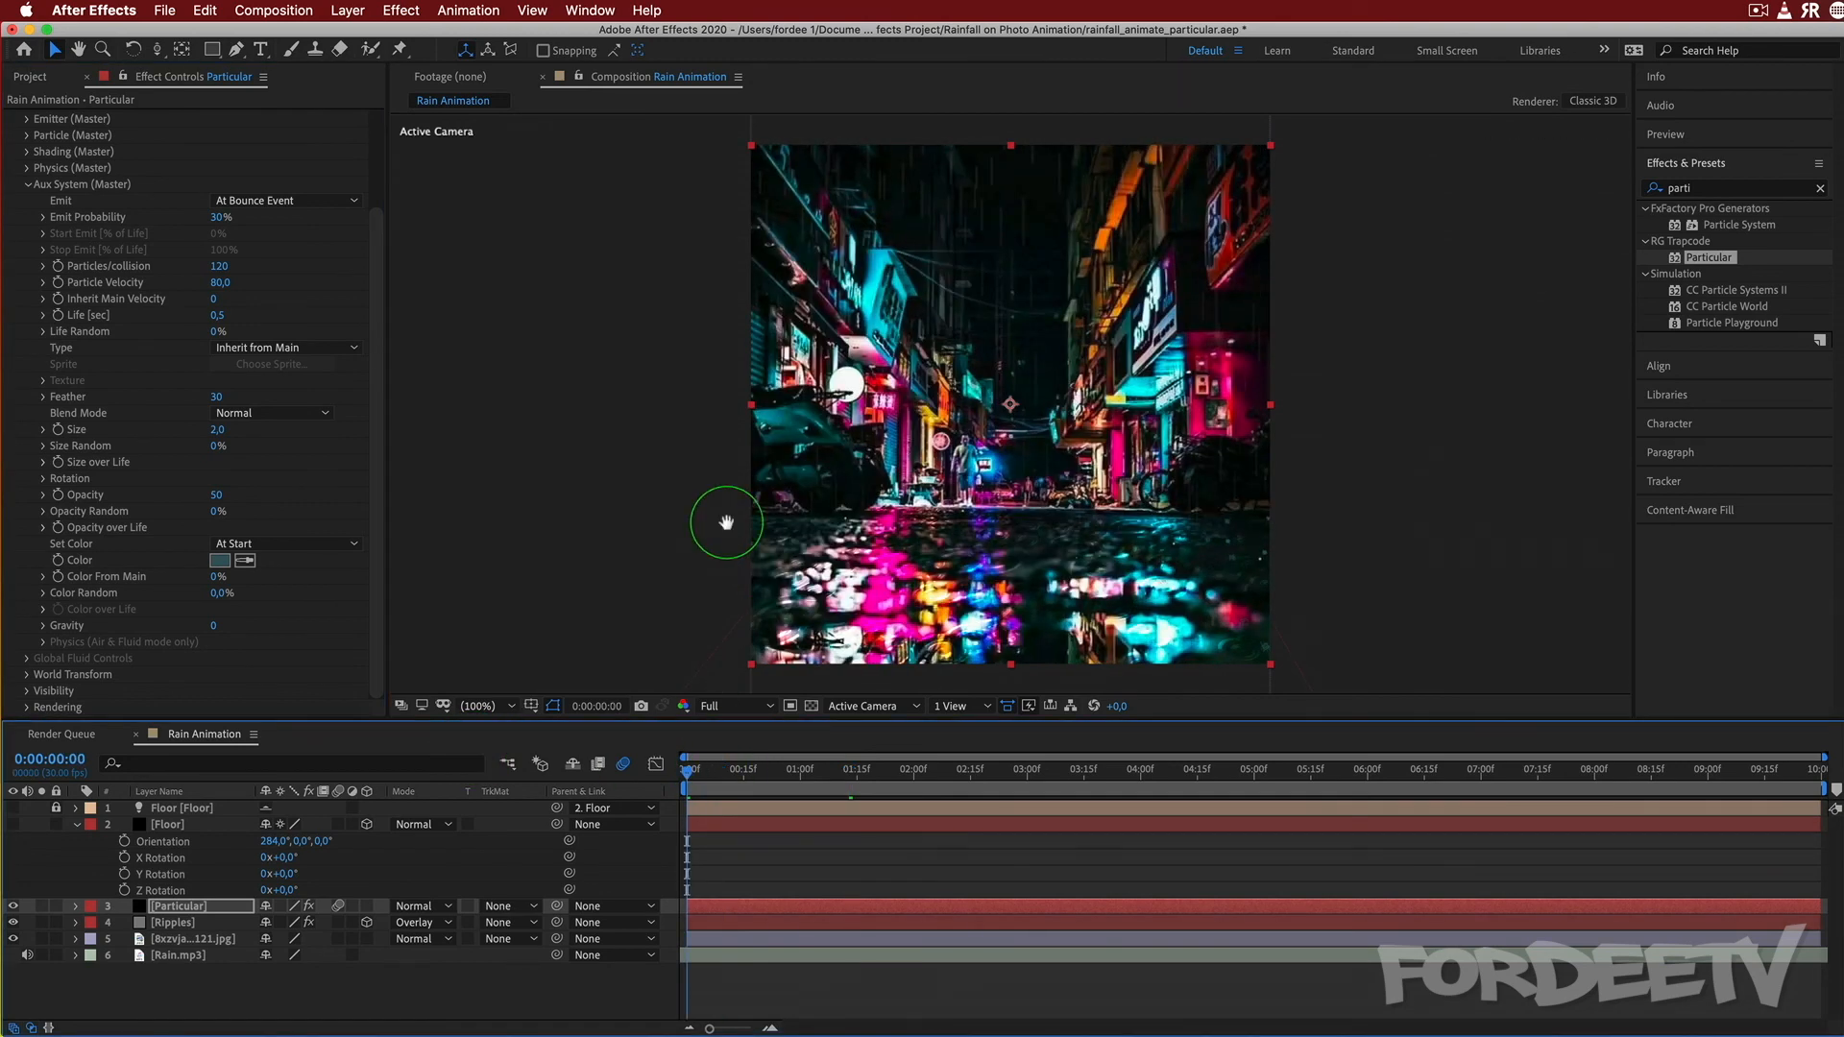
pyautogui.press('space')
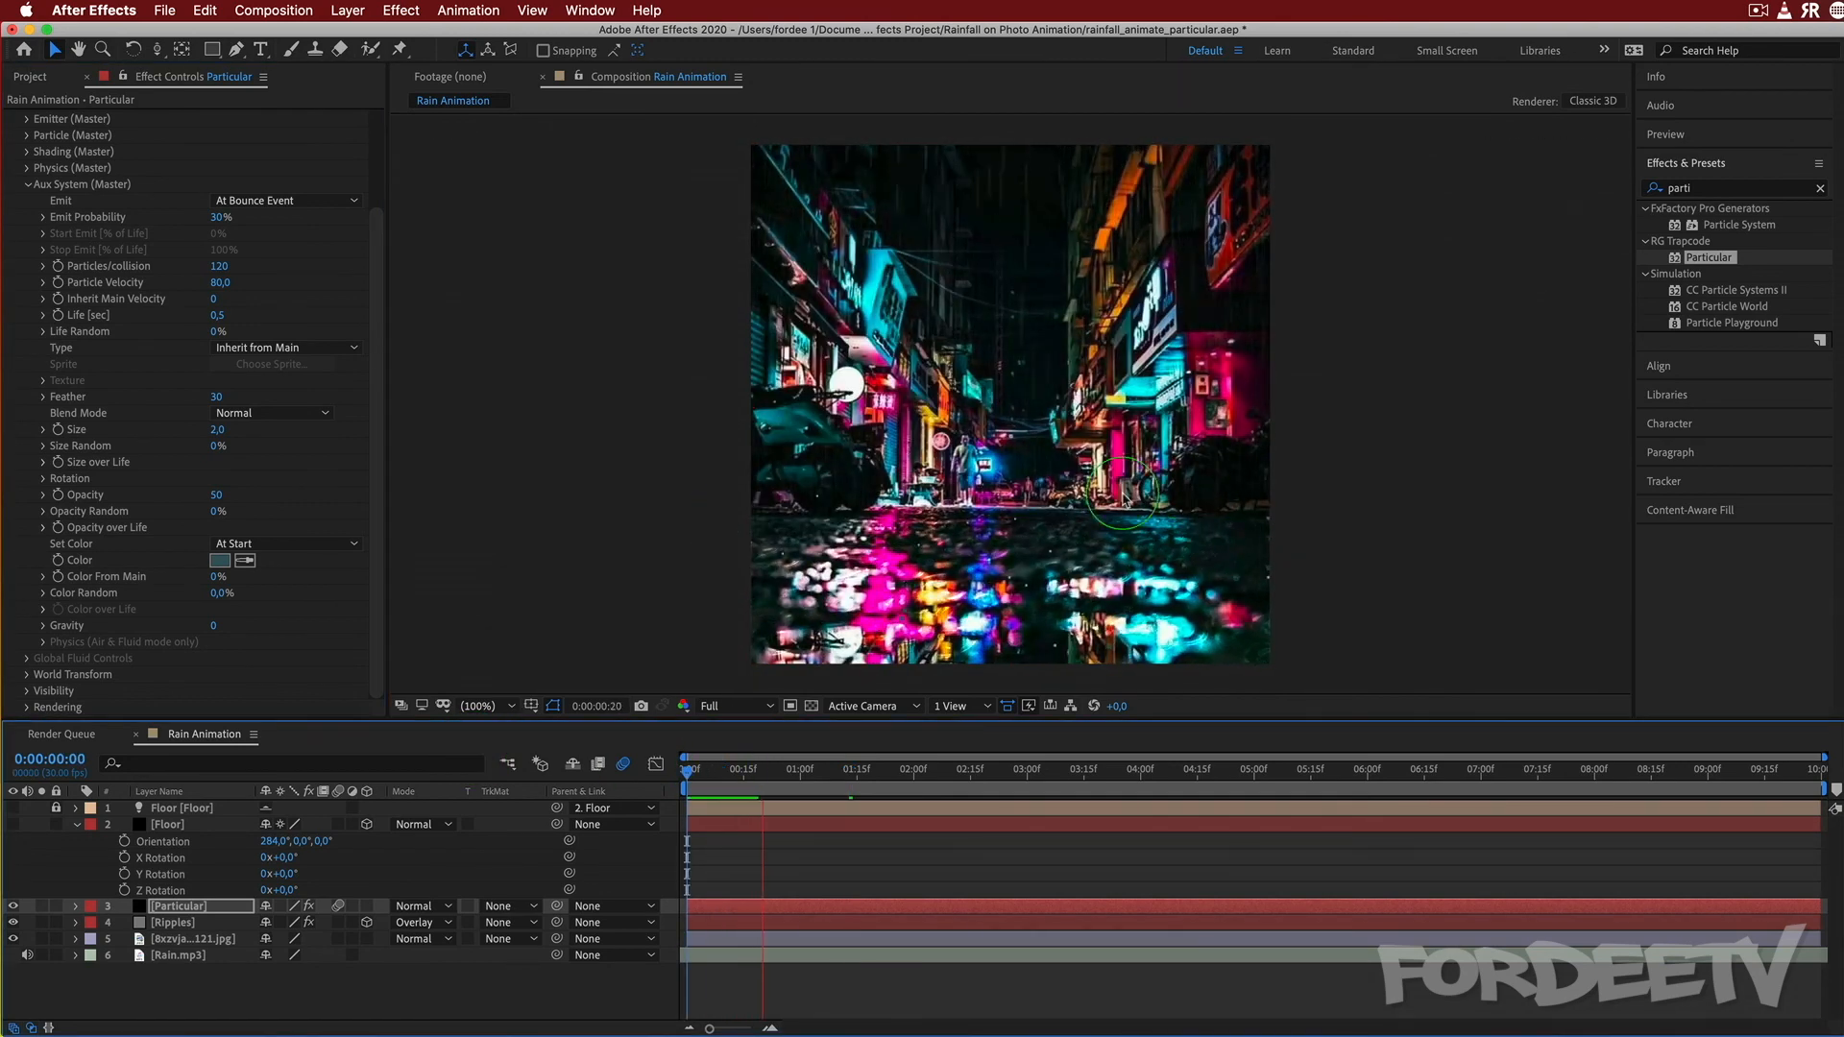
pyautogui.press('space')
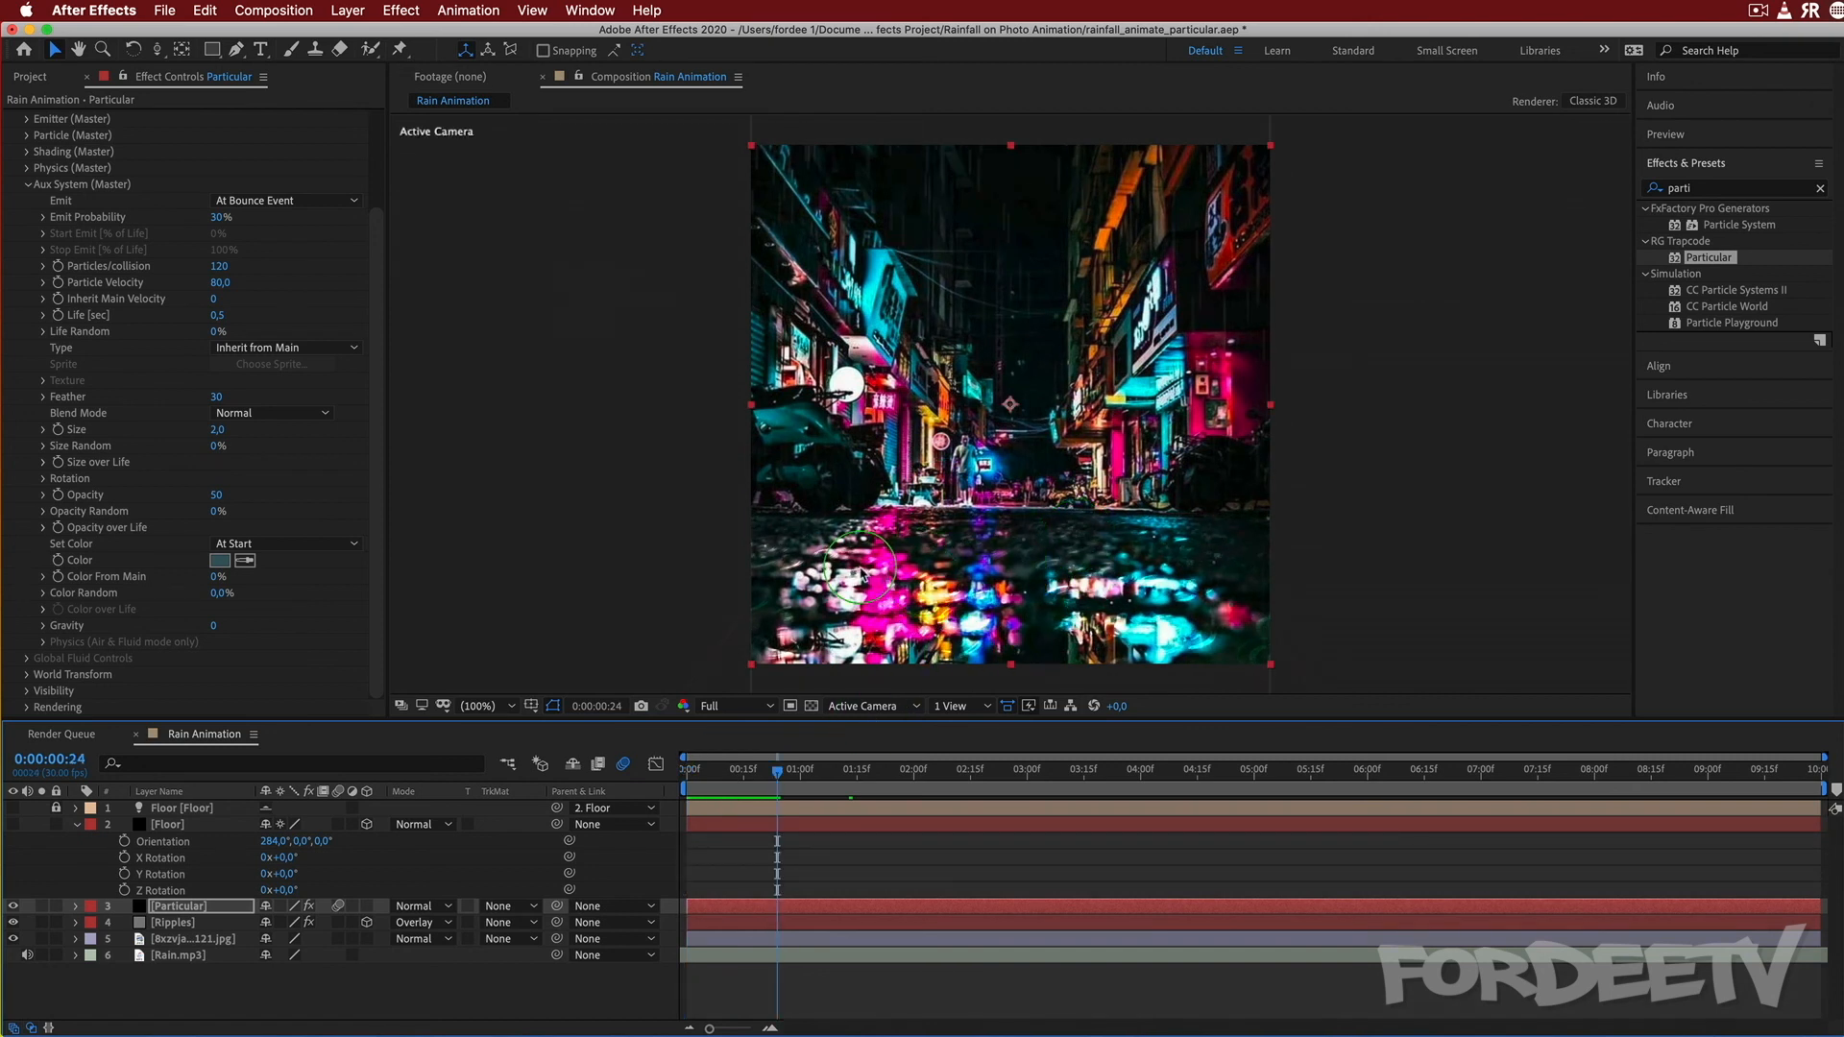
# Desaturate the Aux System splash color to the grayer tone 4A5A5D.
pyautogui.click(218, 560)
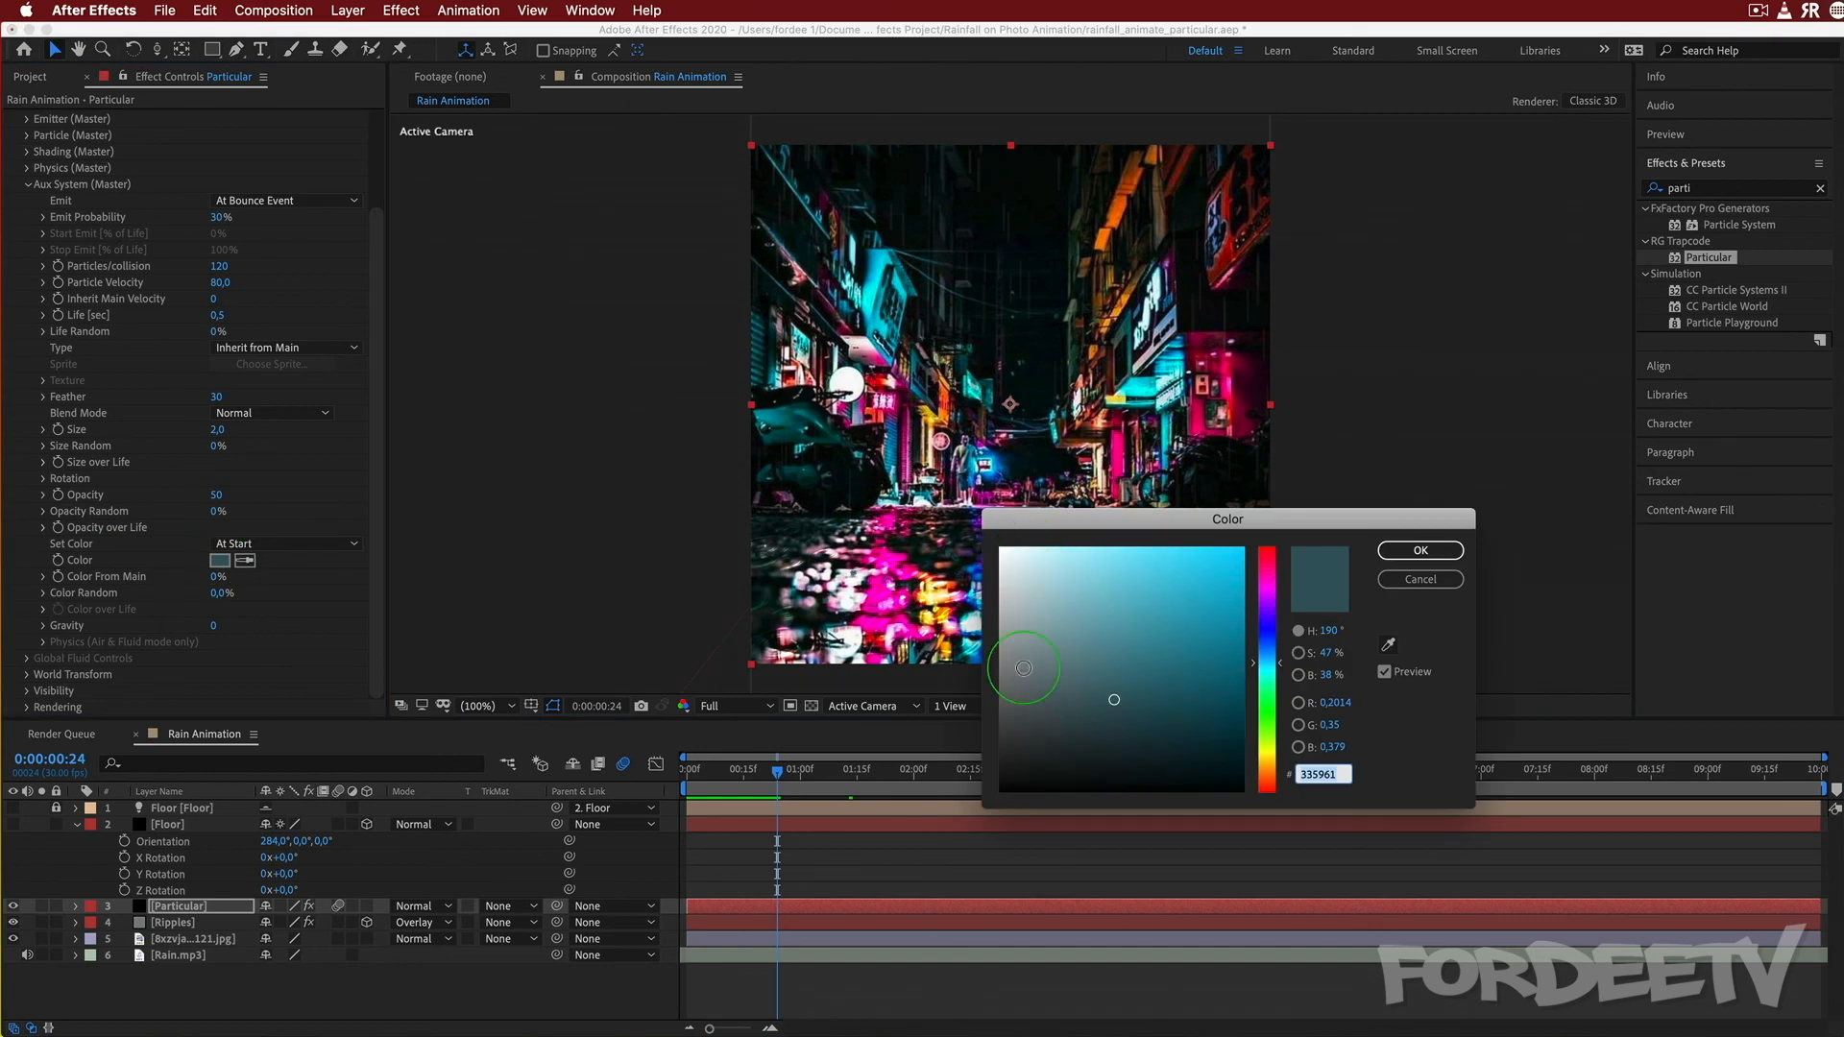
pyautogui.moveTo(1082, 707); pyautogui.dragTo(1050, 703)
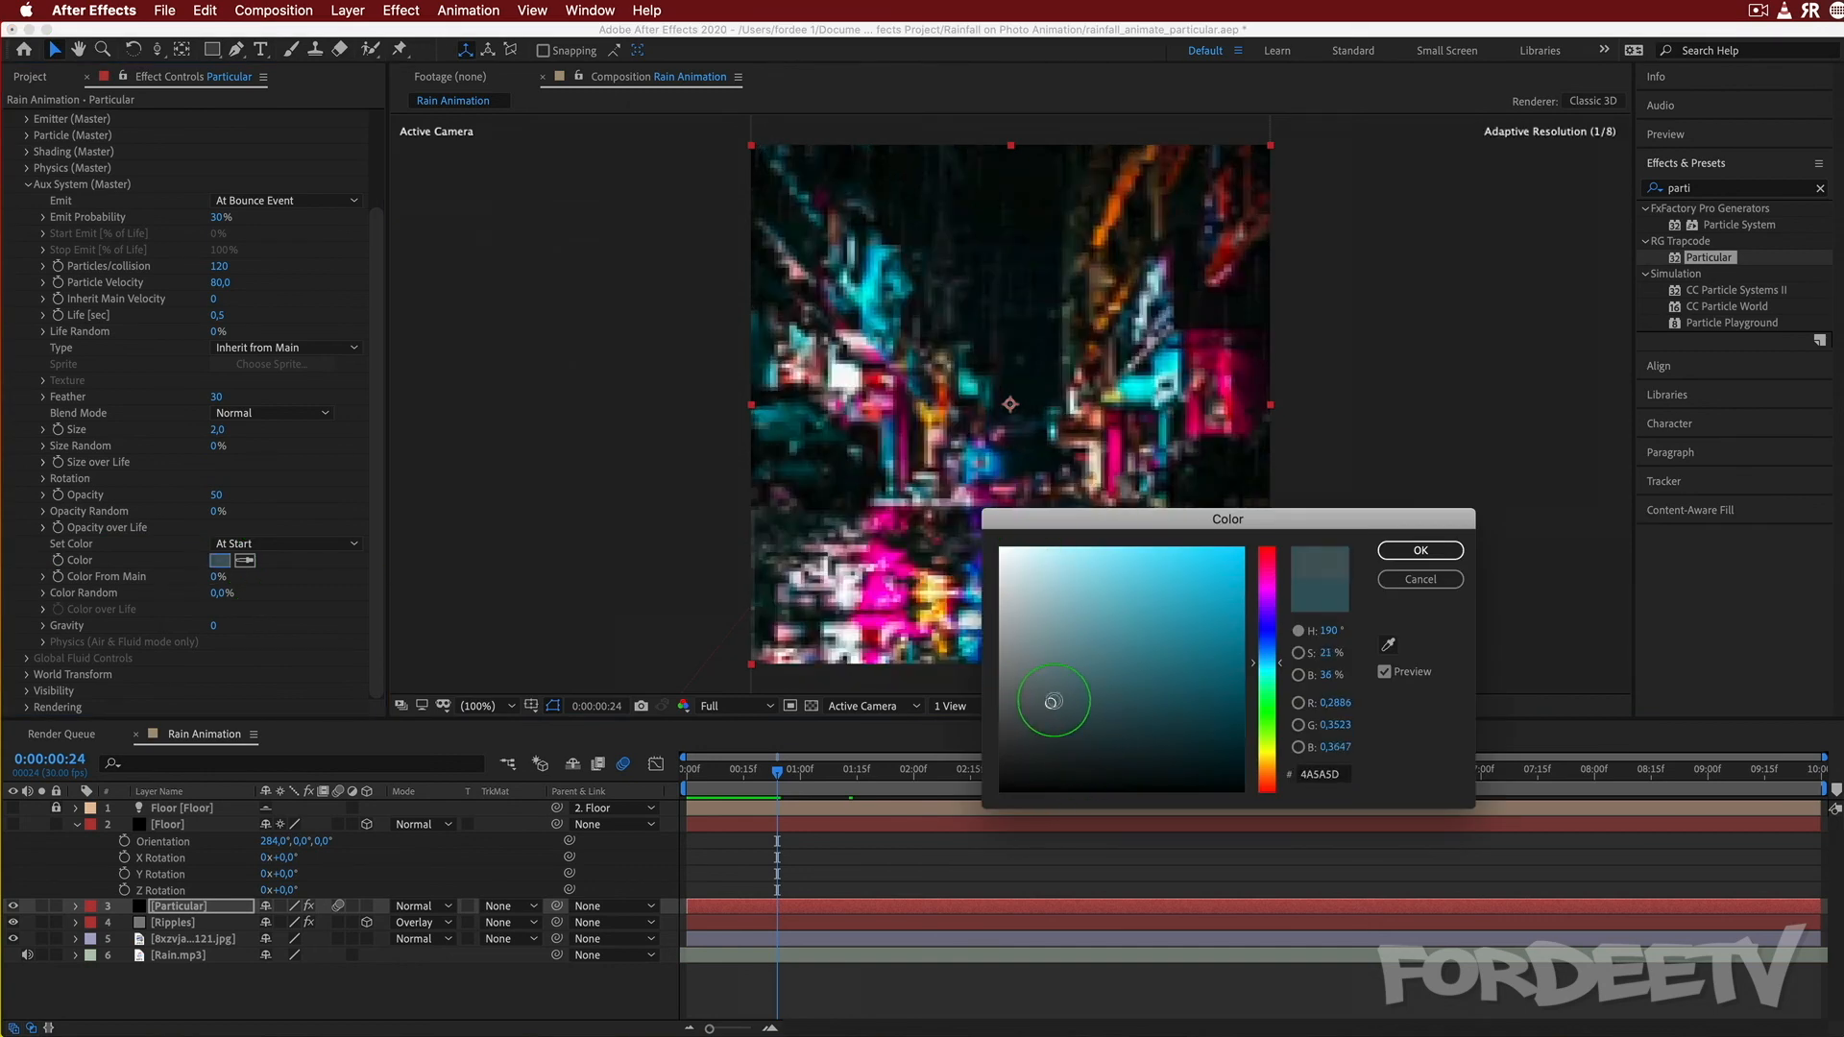
pyautogui.click(1407, 551)
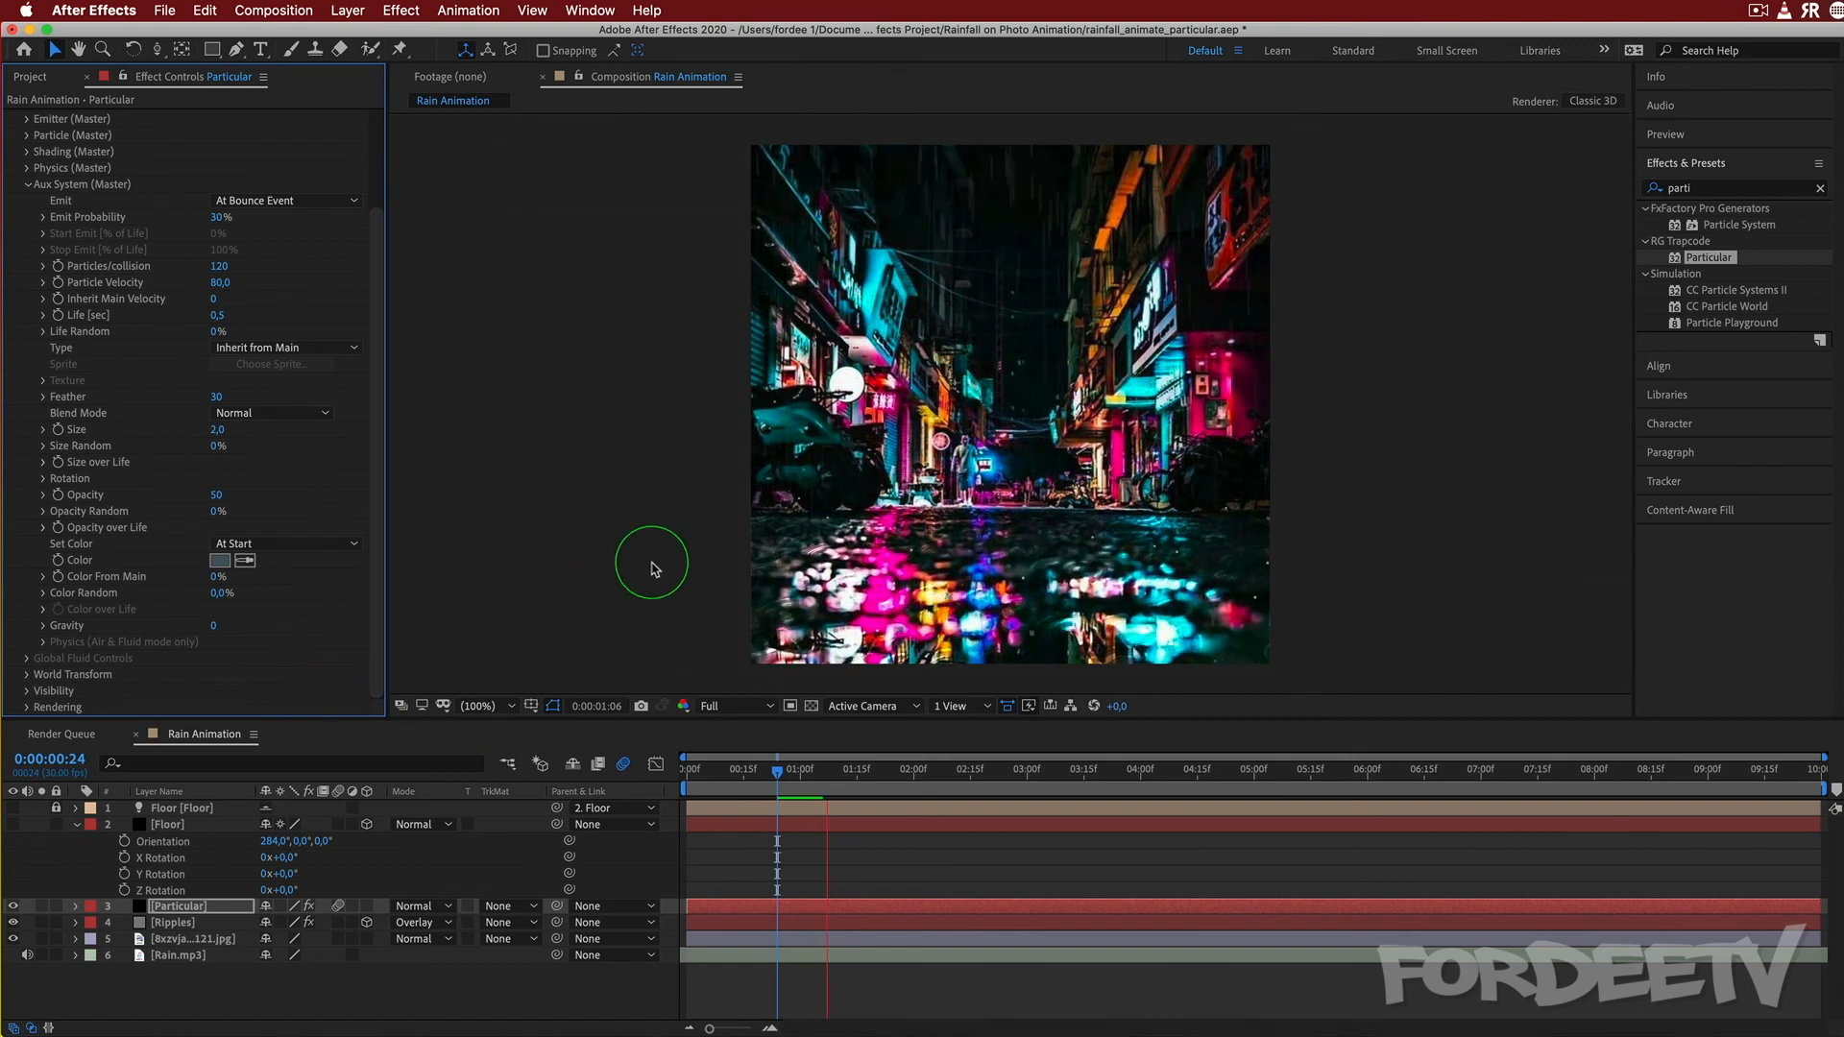
# Return the playhead to the start of the composition and preview about a second of the rain with the grayer splashes.
pyautogui.press('space')
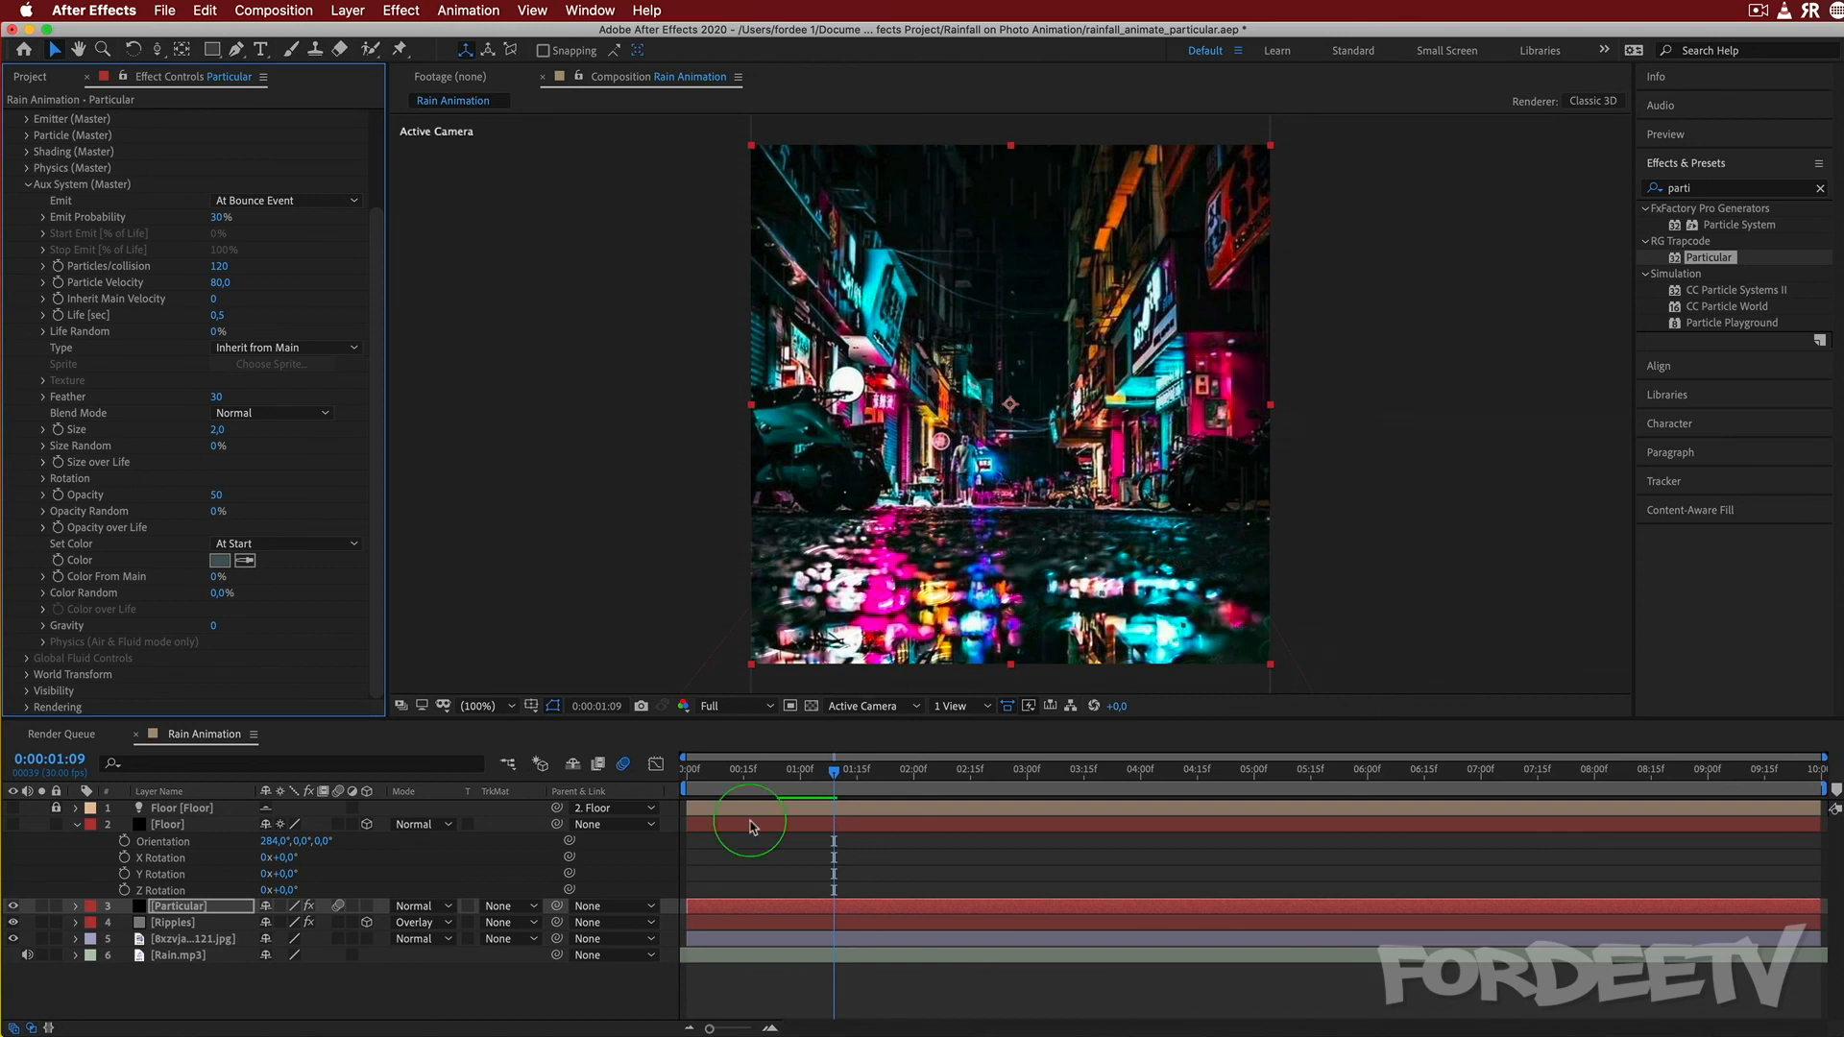
pyautogui.moveTo(833, 772); pyautogui.dragTo(596, 791)
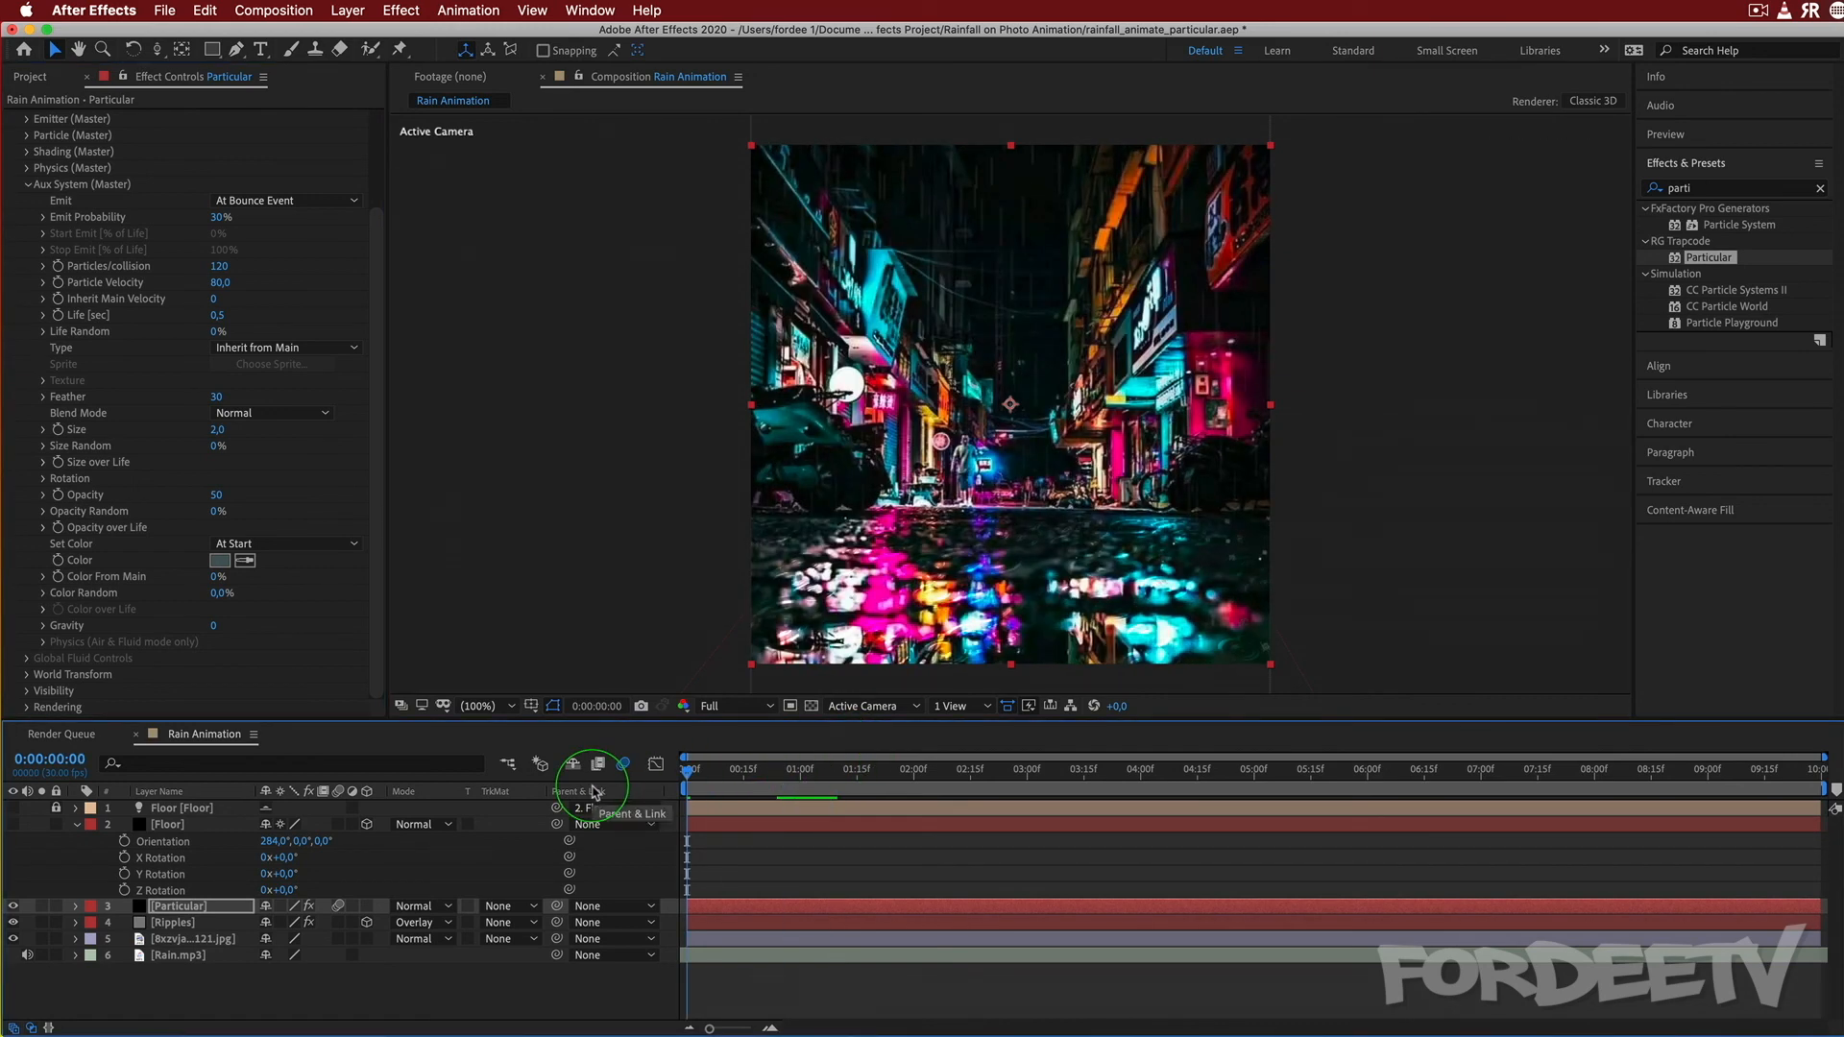
pyautogui.press('space')
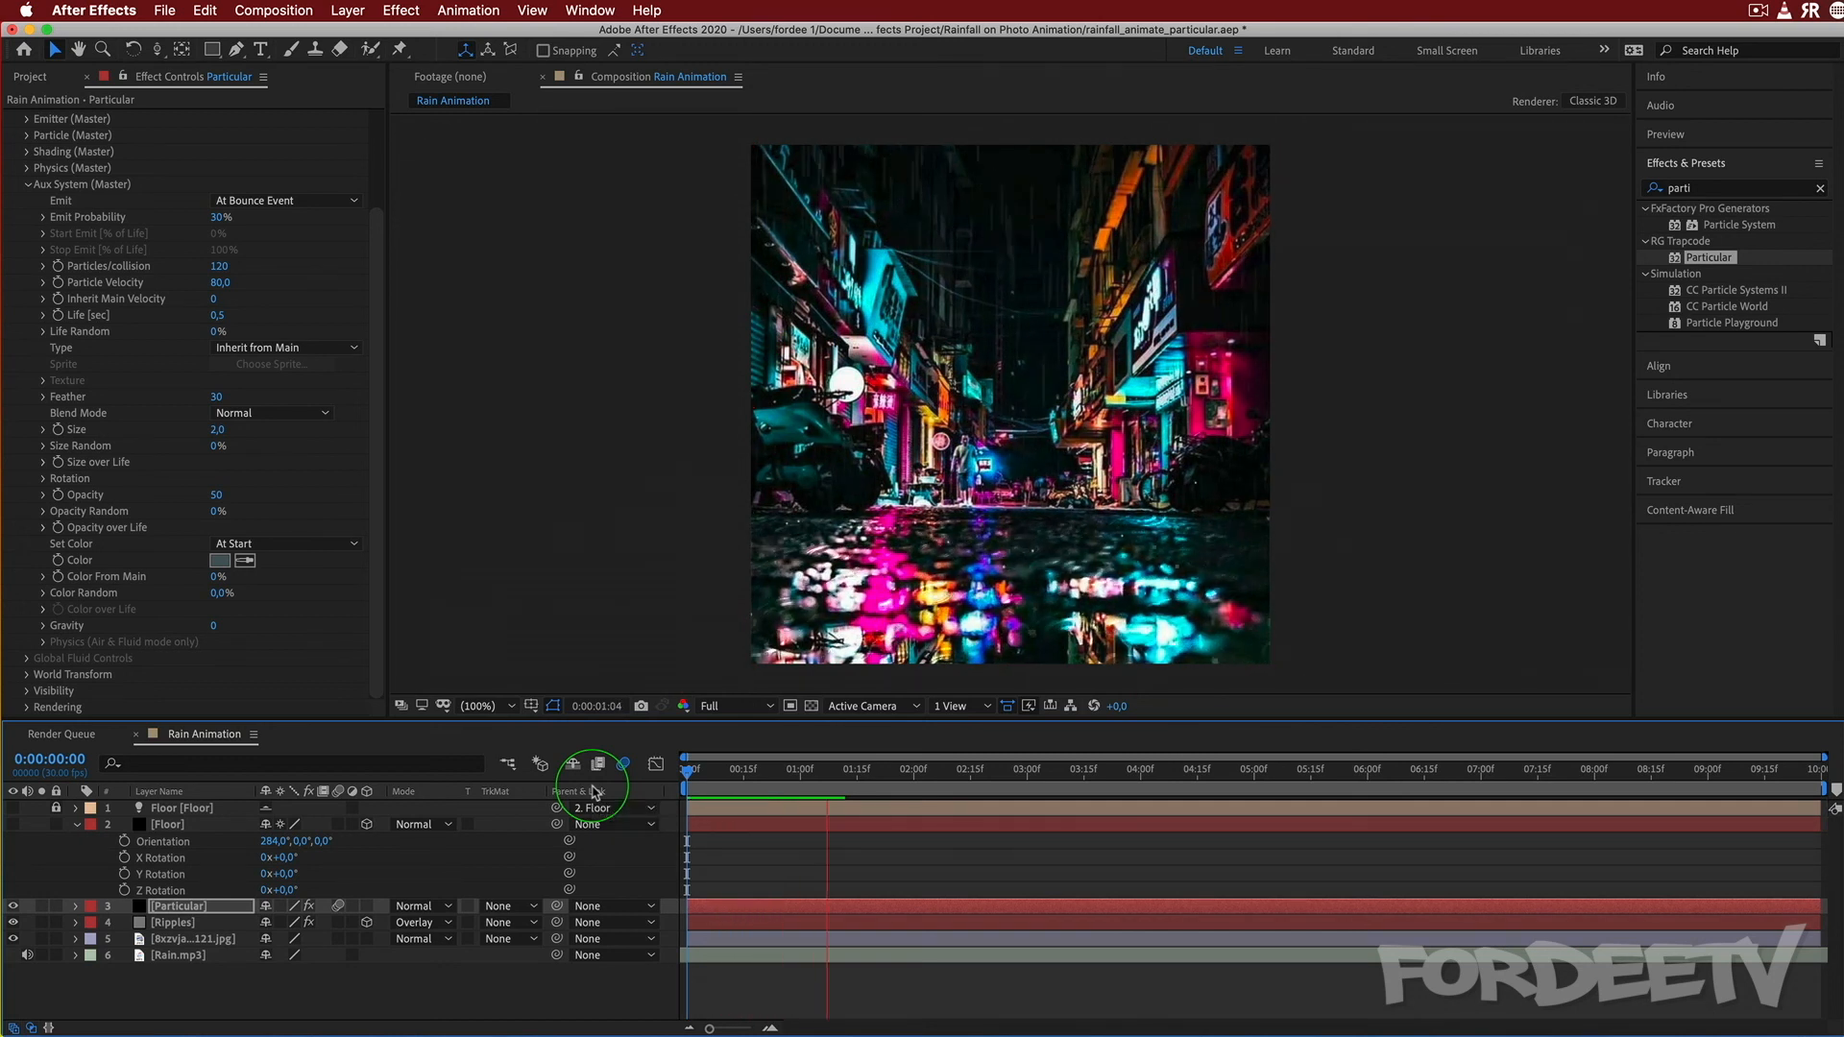
pyautogui.press('space')
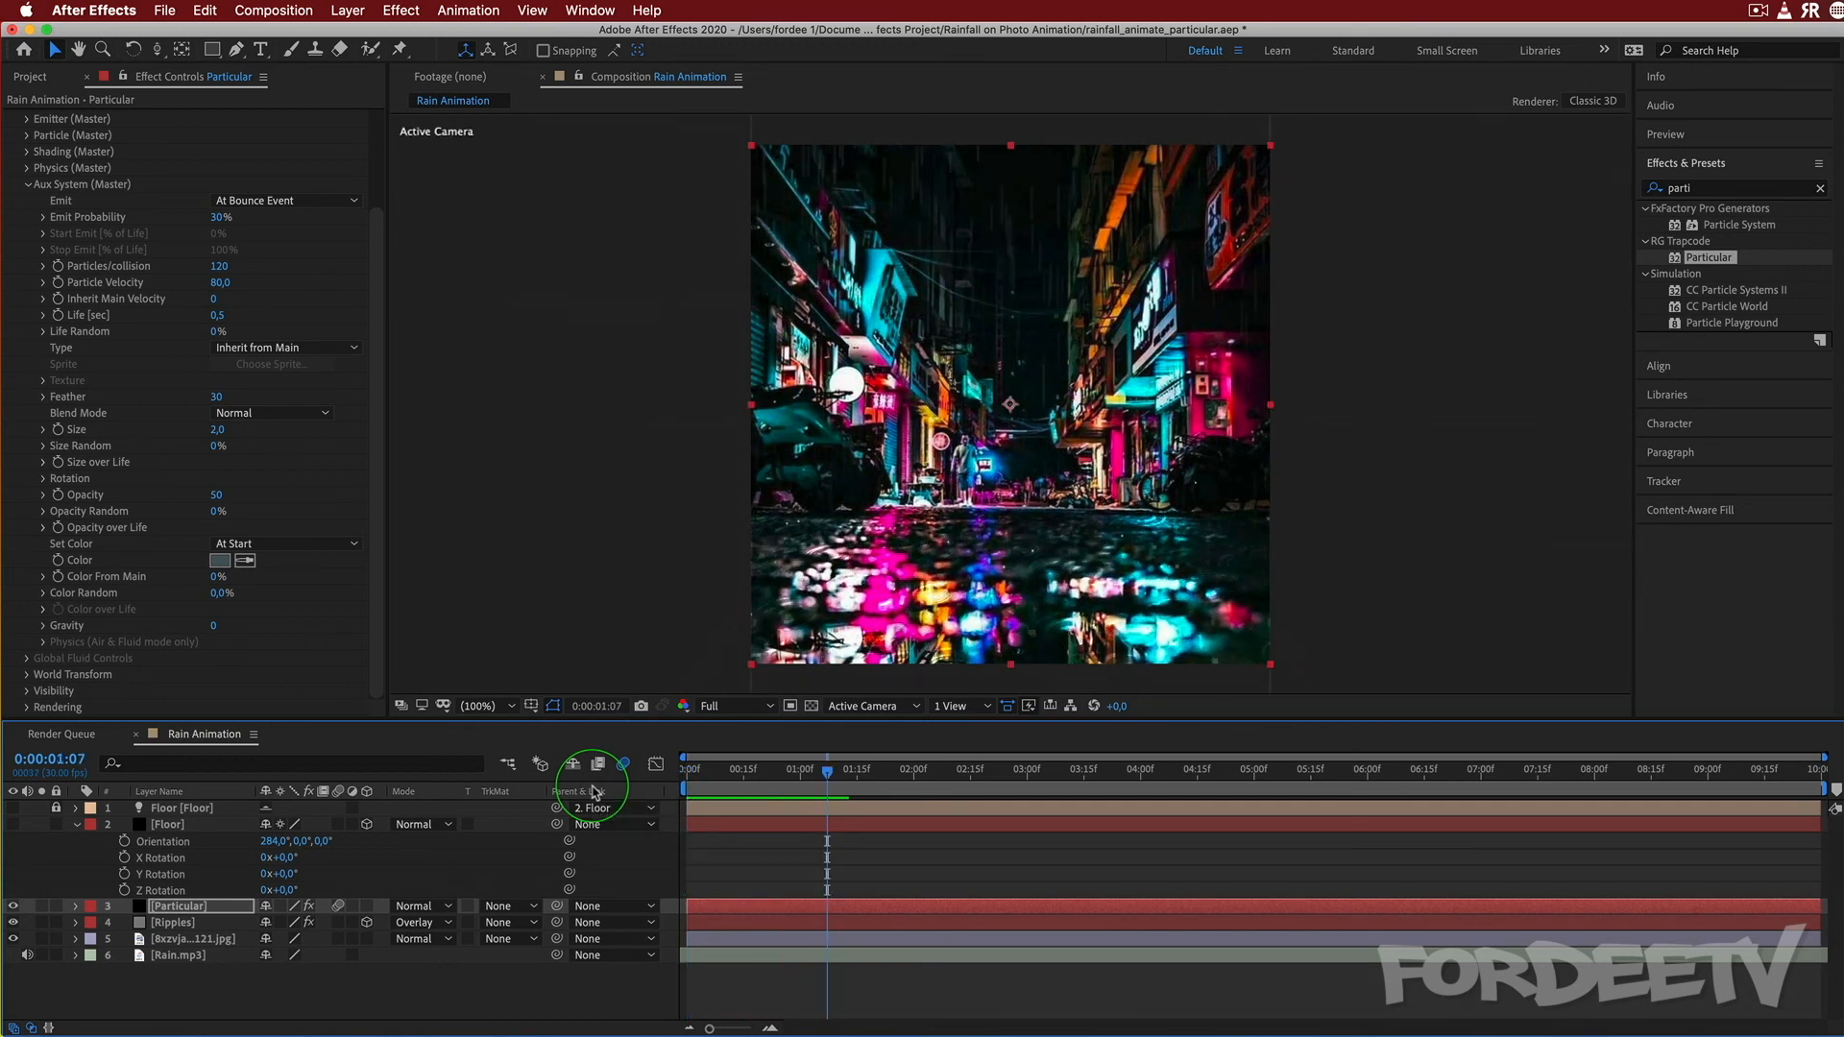